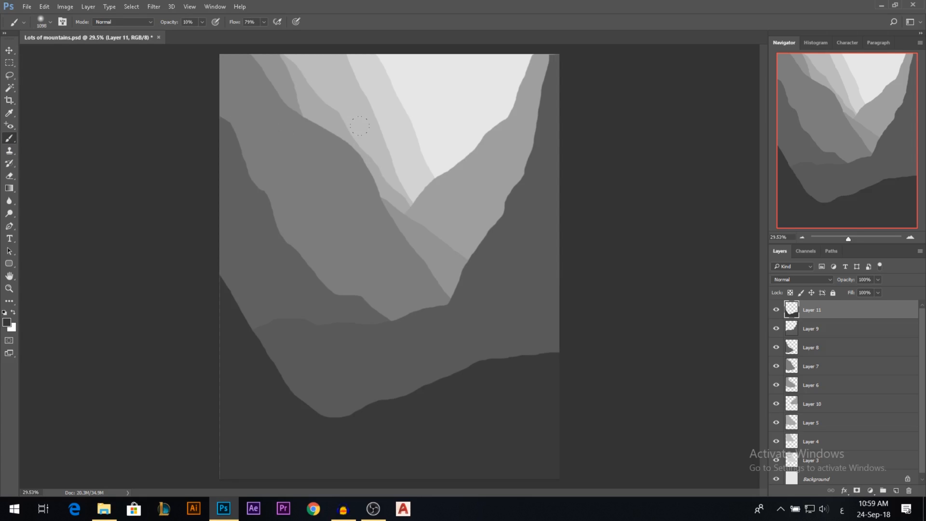
# Load the MINE.abr brush file from the Desktop into the brush presets.
pyautogui.rightClick(417, 178)
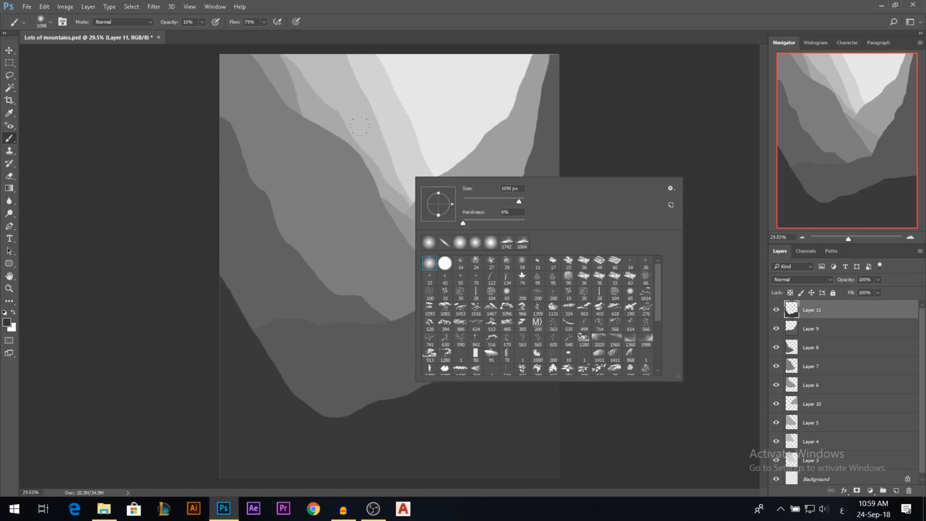
pyautogui.click(672, 190)
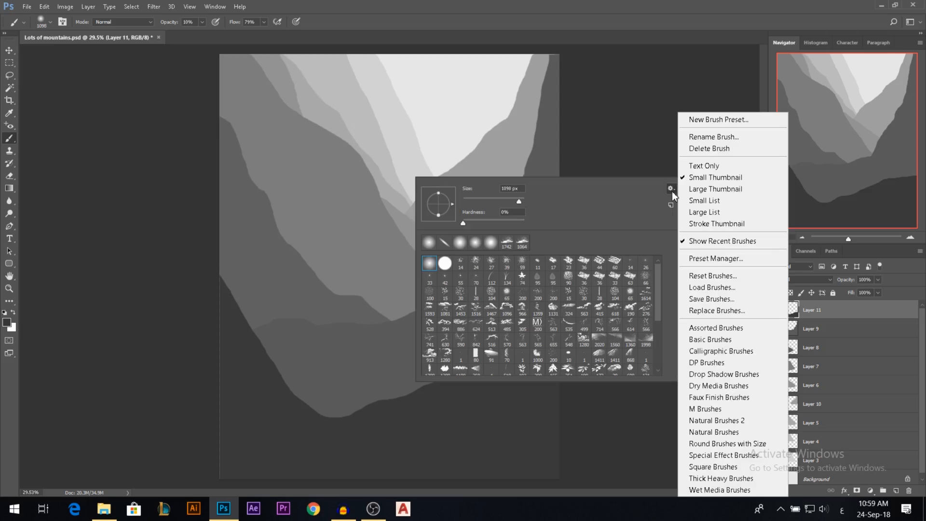
pyautogui.click(707, 287)
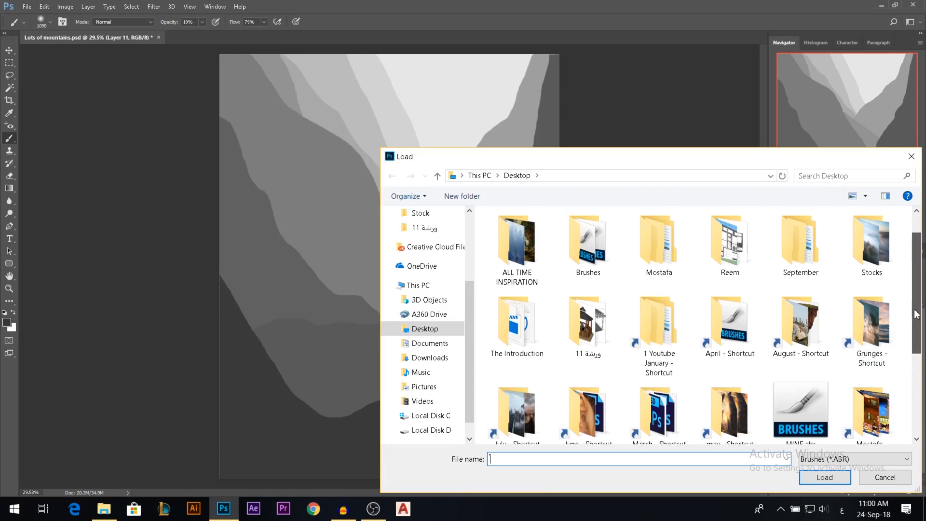
pyautogui.scroll(-1, 849, 338)
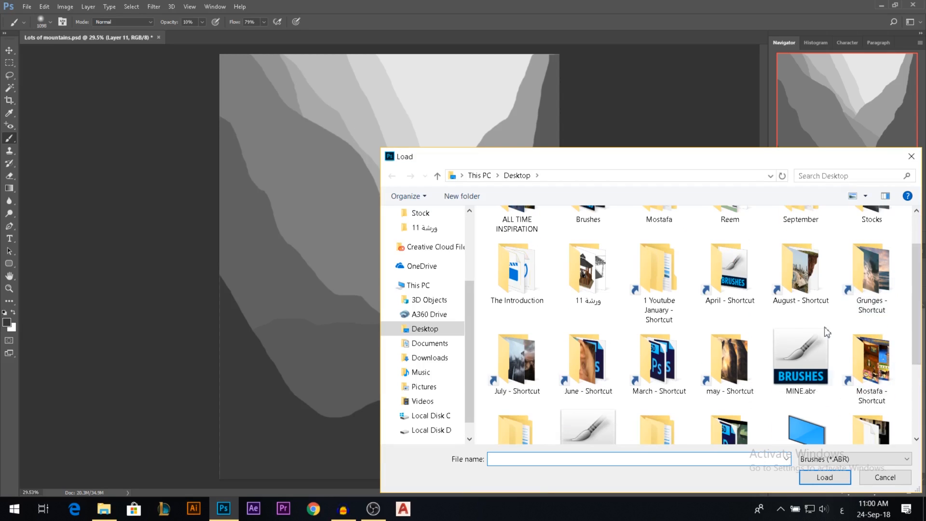
pyautogui.doubleClick(818, 355)
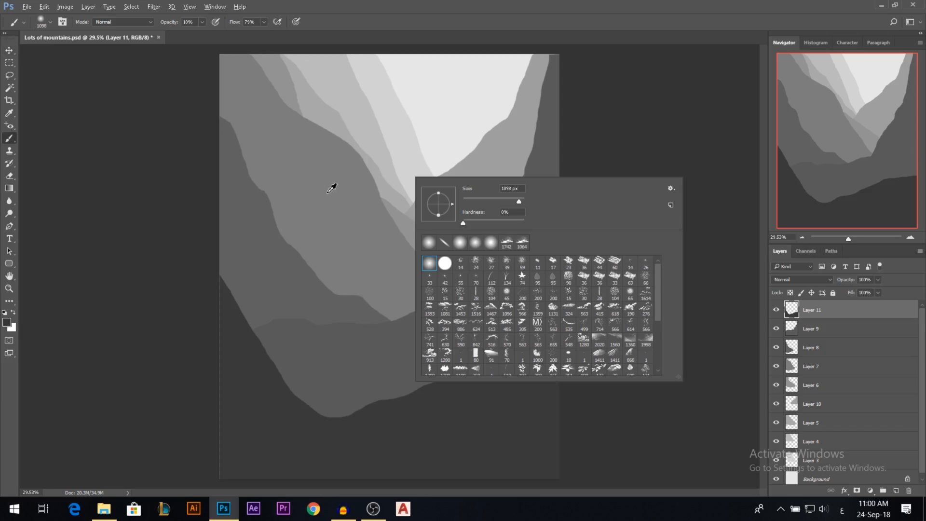
pyautogui.moveTo(331, 185); pyautogui.dragTo(280, 186)
pyautogui.press('v')
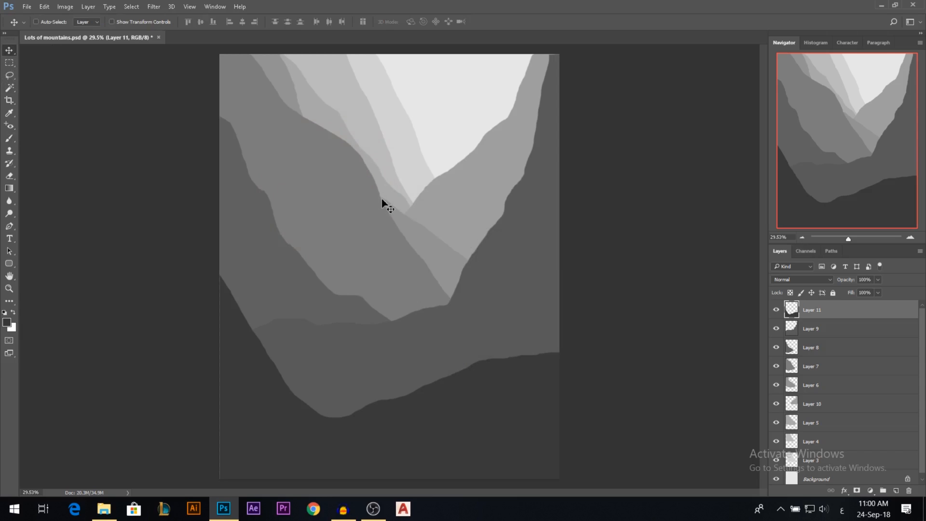
# Review the stock landscape photos in the Lots of mountains folder in File Explorer.
pyautogui.press('alt')
pyautogui.click(104, 508)
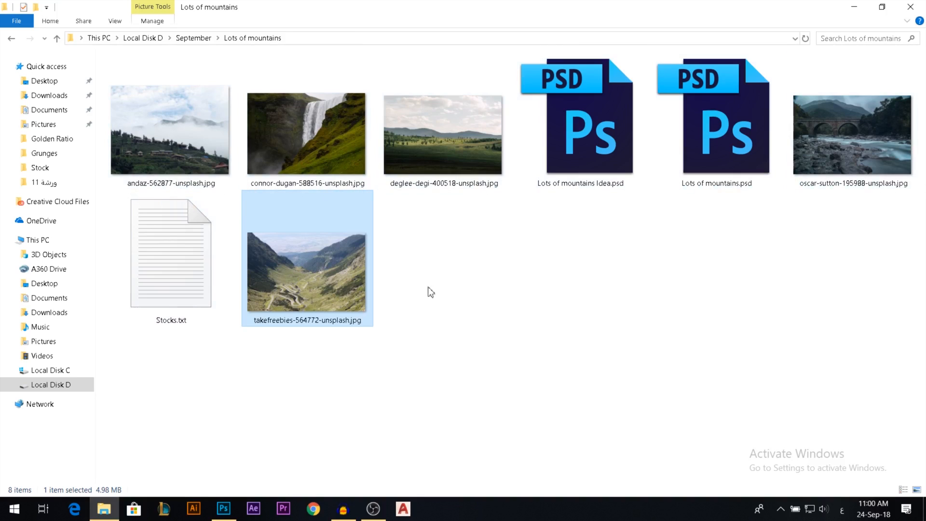
pyautogui.click(325, 155)
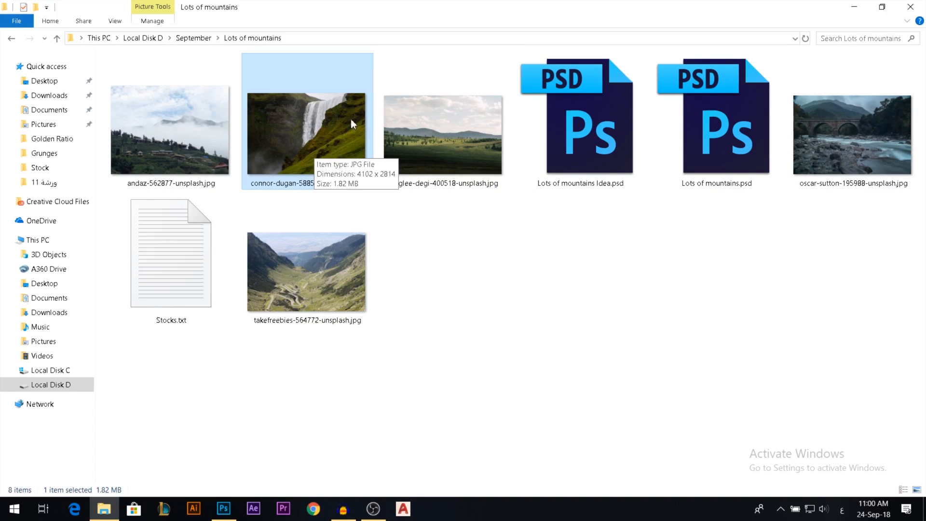
pyautogui.click(193, 130)
pyautogui.keyDown('ctrl'); pyautogui.click(443, 135); pyautogui.keyUp('ctrl')
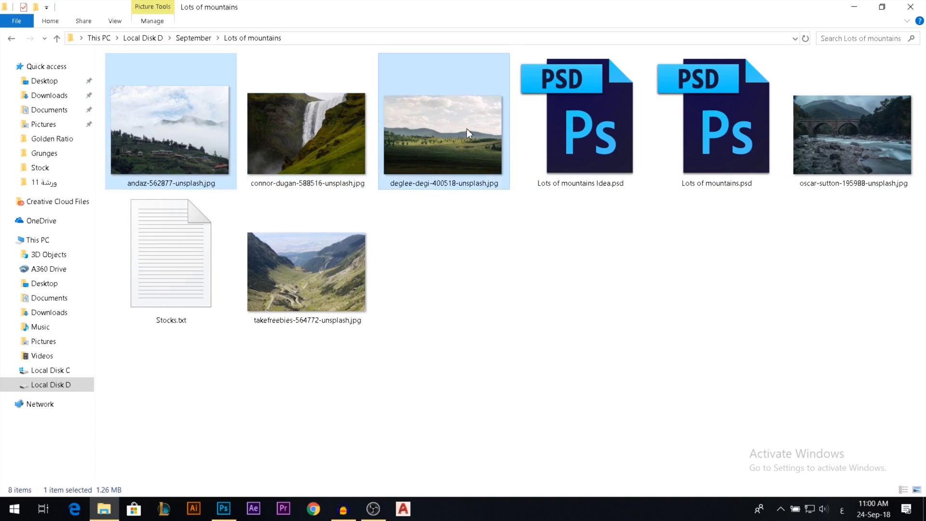
pyautogui.click(305, 264)
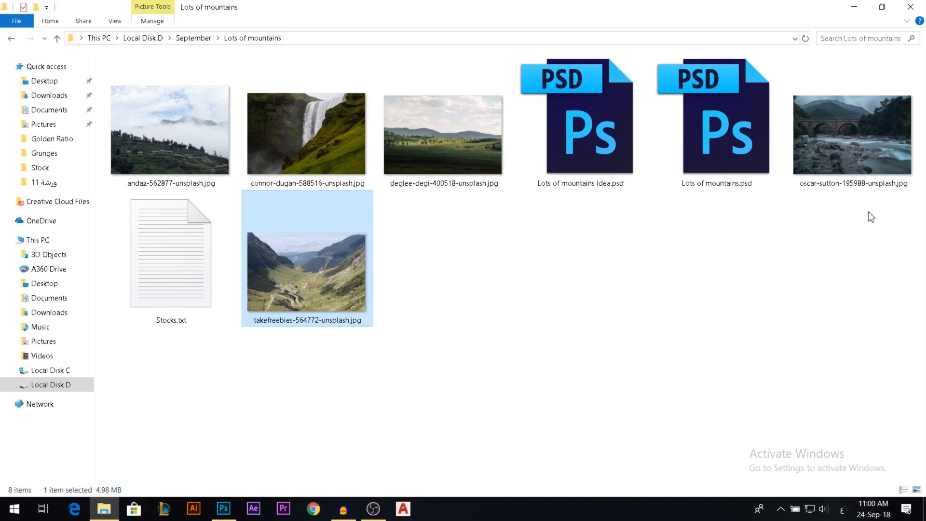
pyautogui.click(841, 153)
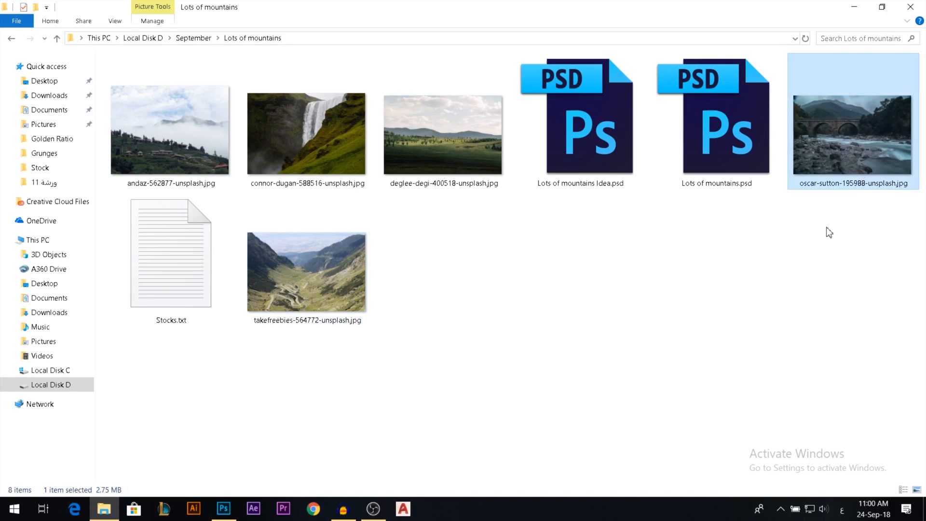
# Open the waterfall photo from the folder as a separate document in Photoshop.
pyautogui.click(640, 306)
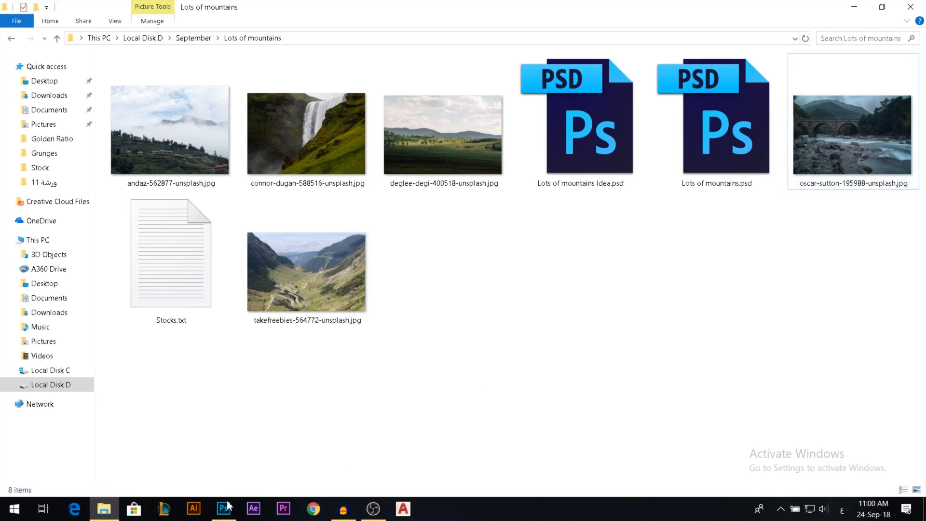
pyautogui.moveTo(309, 131); pyautogui.dragTo(303, 303)
pyautogui.moveTo(393, 53); pyautogui.dragTo(393, 40)
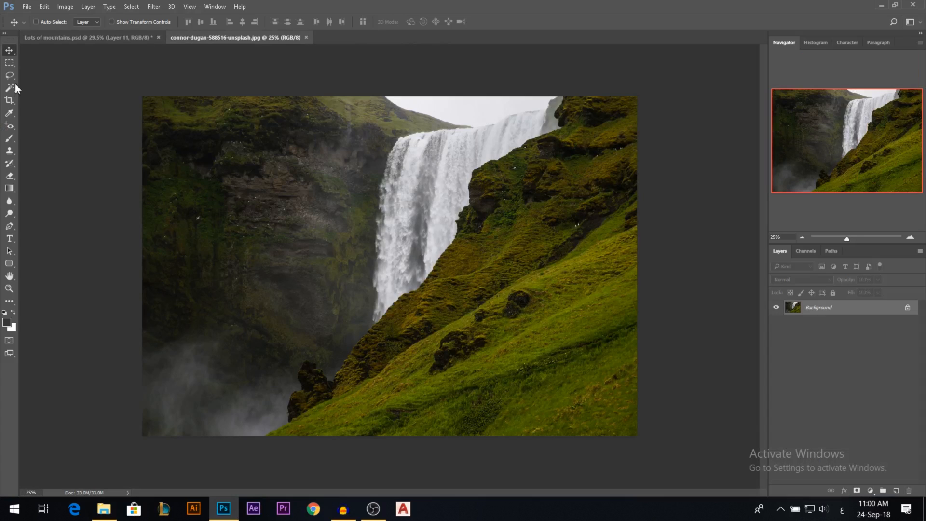
# Select the dark cliff, sky and waterfall up to the edge of the grassy slope using the Quick Selection tool.
pyautogui.click(15, 88)
pyautogui.hotkey('shift', 'w')
pyautogui.moveTo(377, 168); pyautogui.dragTo(385, 169)
pyautogui.moveTo(527, 108)
pyautogui.mouseDown()
pyautogui.moveTo(550, 123)
pyautogui.moveTo(505, 127)
pyautogui.moveTo(361, 176)
pyautogui.moveTo(388, 132)
pyautogui.moveTo(211, 151)
pyautogui.moveTo(167, 237)
pyautogui.moveTo(323, 252)
pyautogui.moveTo(312, 299)
pyautogui.moveTo(320, 366)
pyautogui.mouseUp()
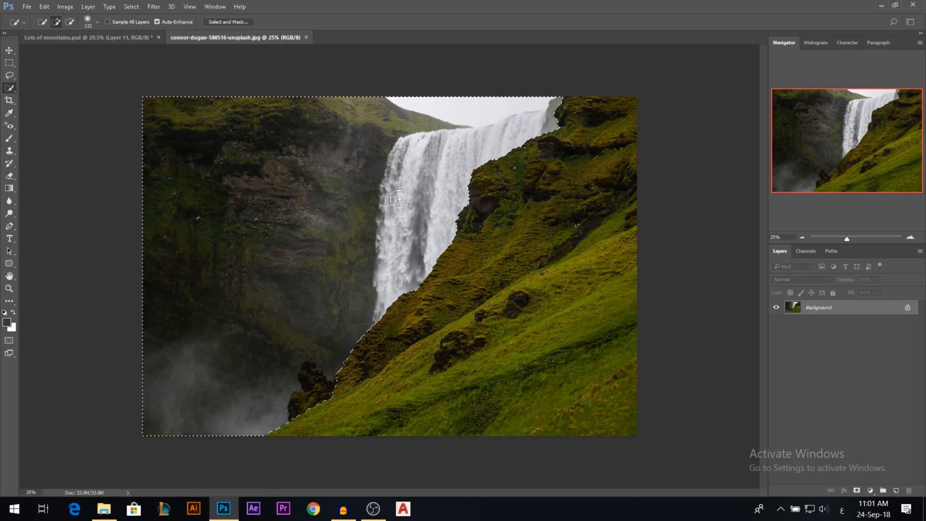
# Add a layer mask from the selection and invert it to isolate the grassy slope.
pyautogui.click(857, 491)
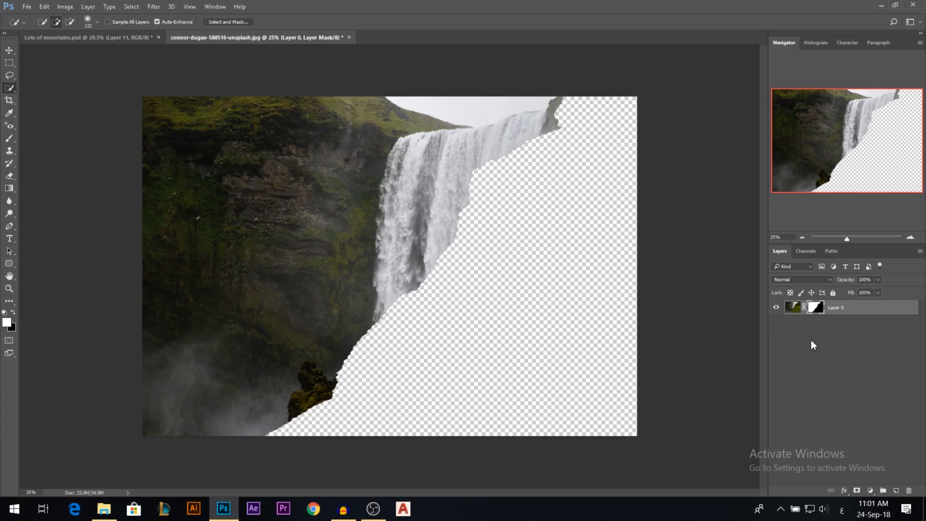
pyautogui.hotkey('ctrl', 'i')
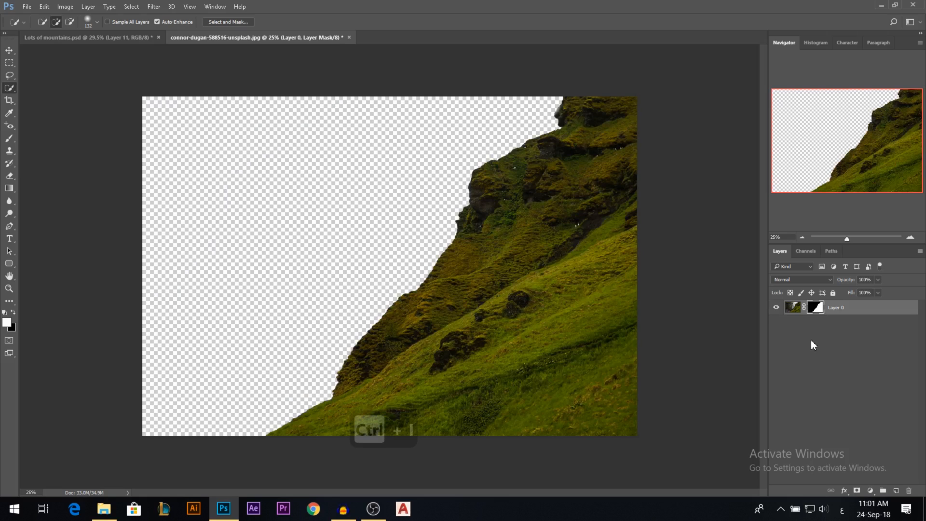
pyautogui.click(9, 49)
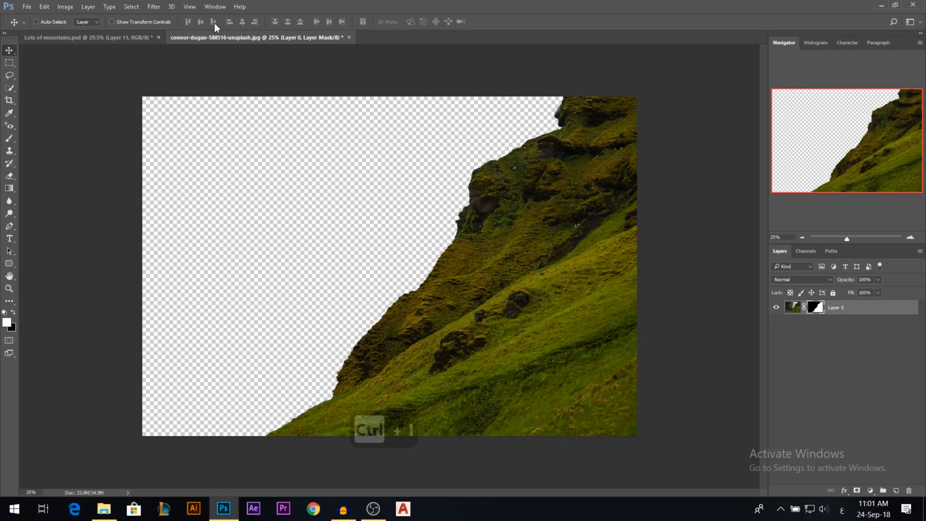
pyautogui.scroll(5, 579, 261)
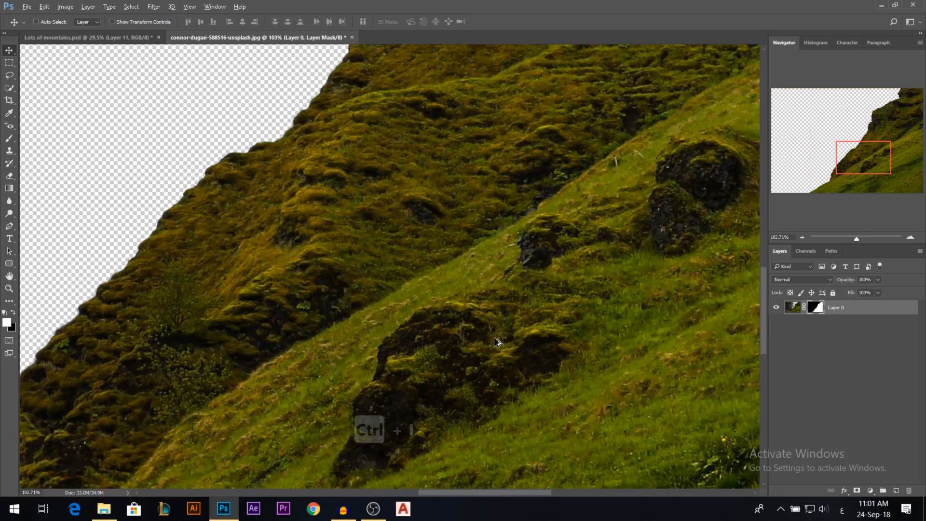
pyautogui.scroll(-4, 516, 297)
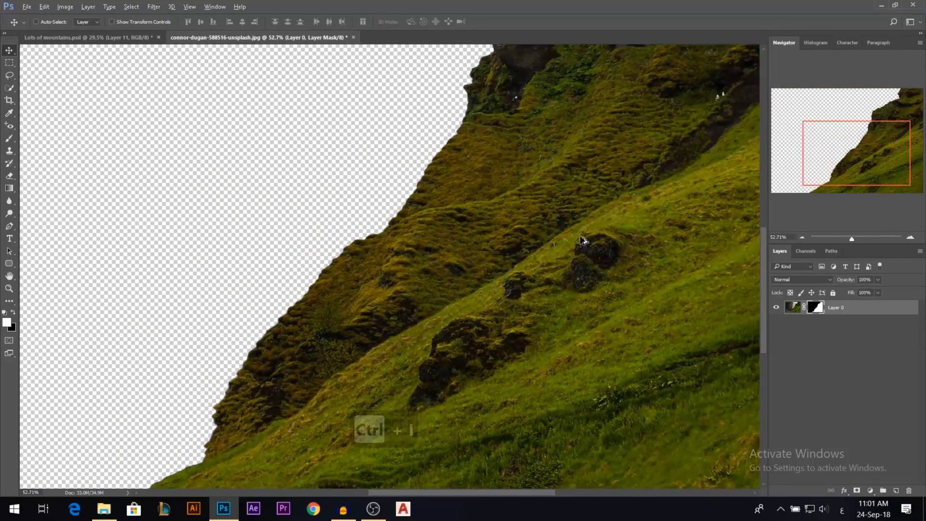
pyautogui.scroll(-2, 478, 386)
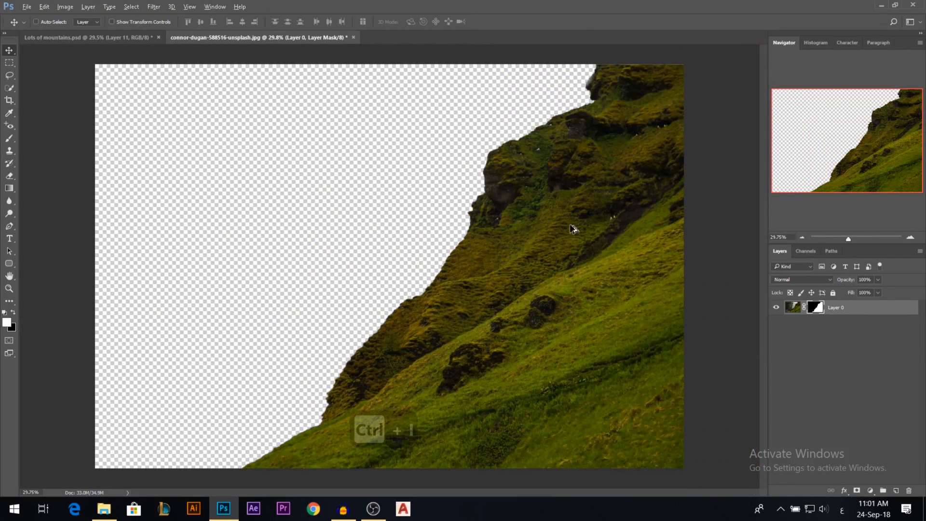
# Apply the layer mask permanently to the grassy slope layer in the waterfall photo.
pyautogui.click(134, 40)
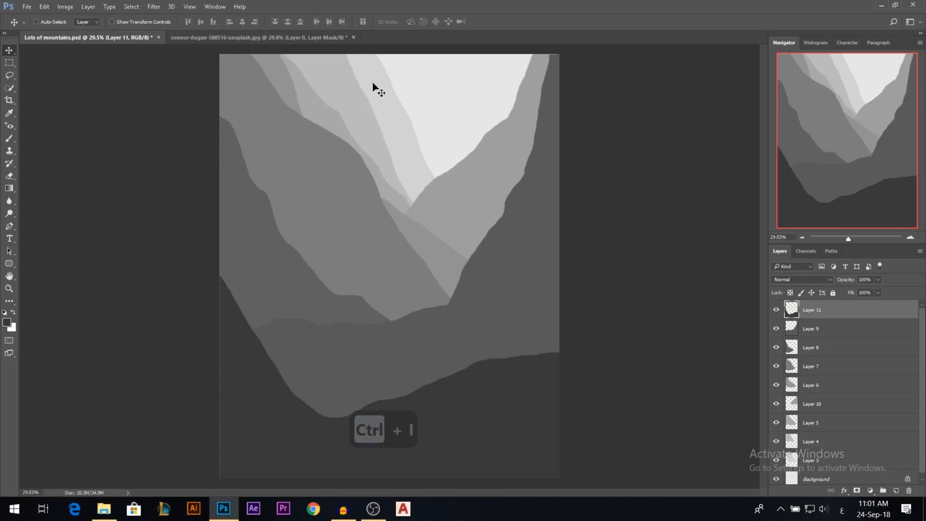
pyautogui.click(313, 39)
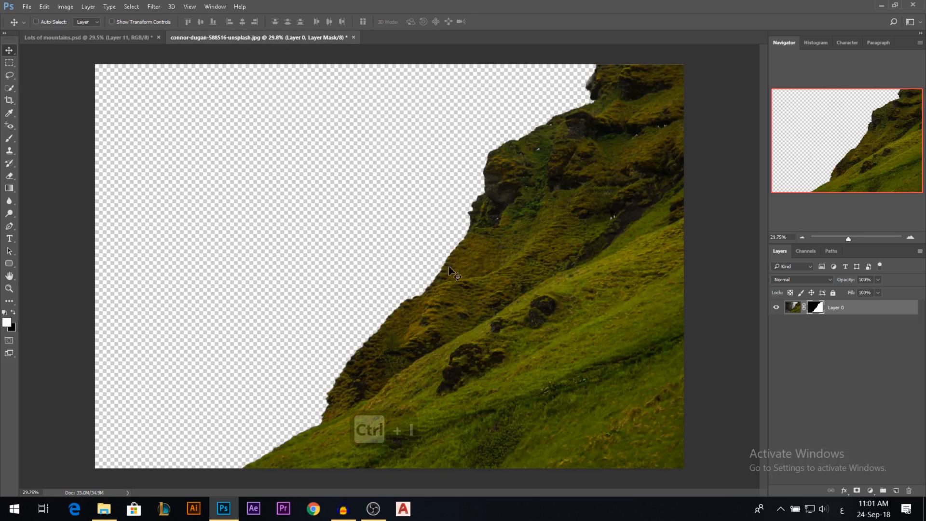
pyautogui.scroll(-1, 345, 247)
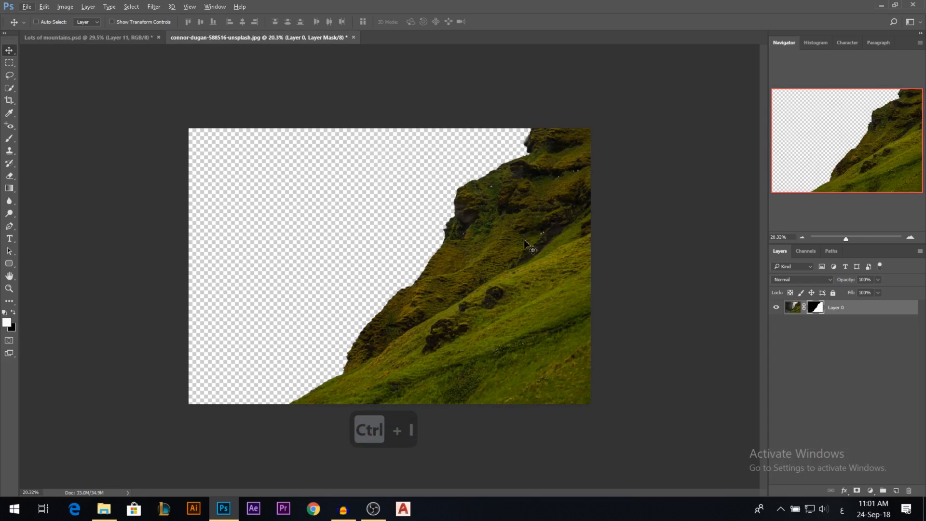
pyautogui.rightClick(815, 307)
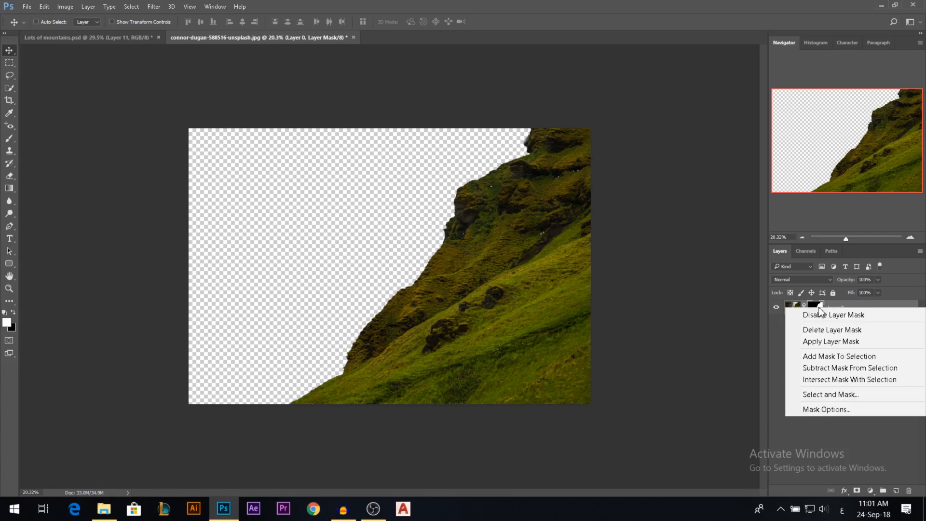
pyautogui.click(814, 340)
# Duplicate the slope layer slightly to the left and place the copy beneath the original.
pyautogui.moveTo(545, 248); pyautogui.dragTo(281, 274)
pyautogui.hotkey('ctrl', 'z')
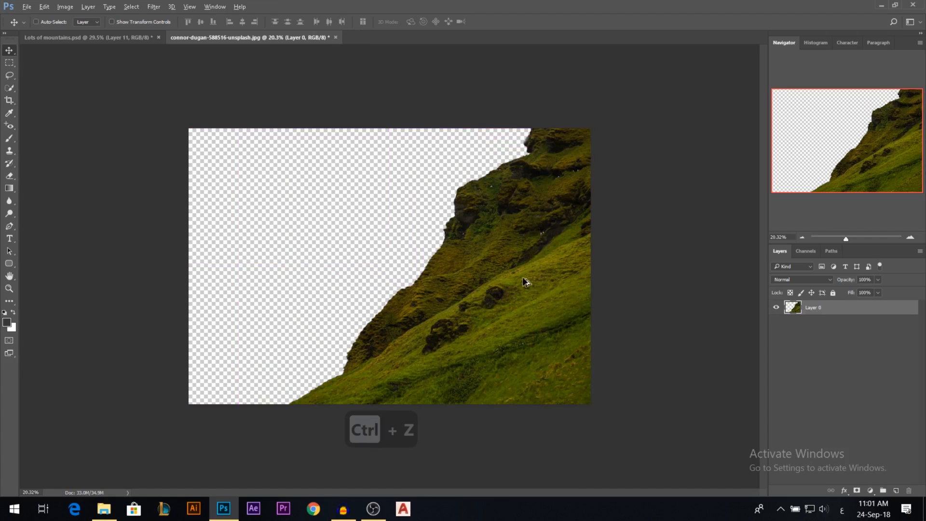
pyautogui.moveTo(564, 281); pyautogui.dragTo(511, 282)
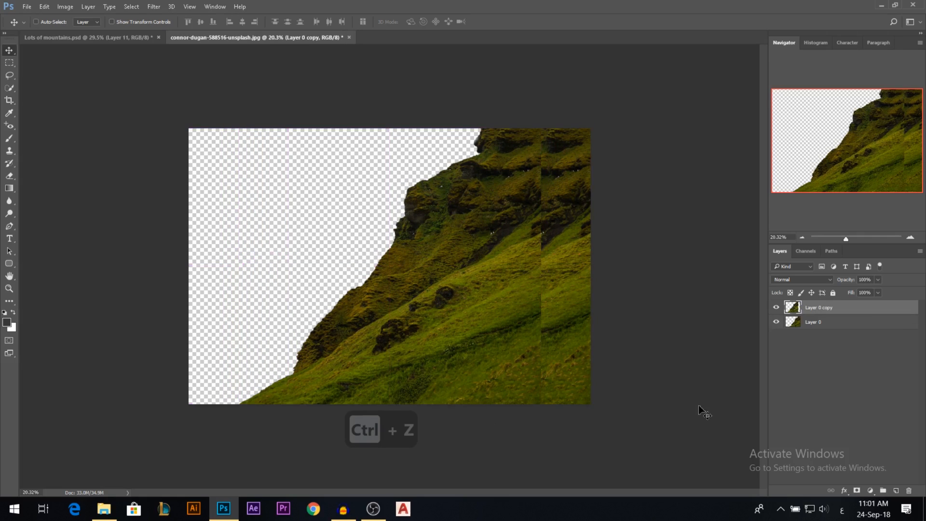
pyautogui.hotkey('ctrl', '[')
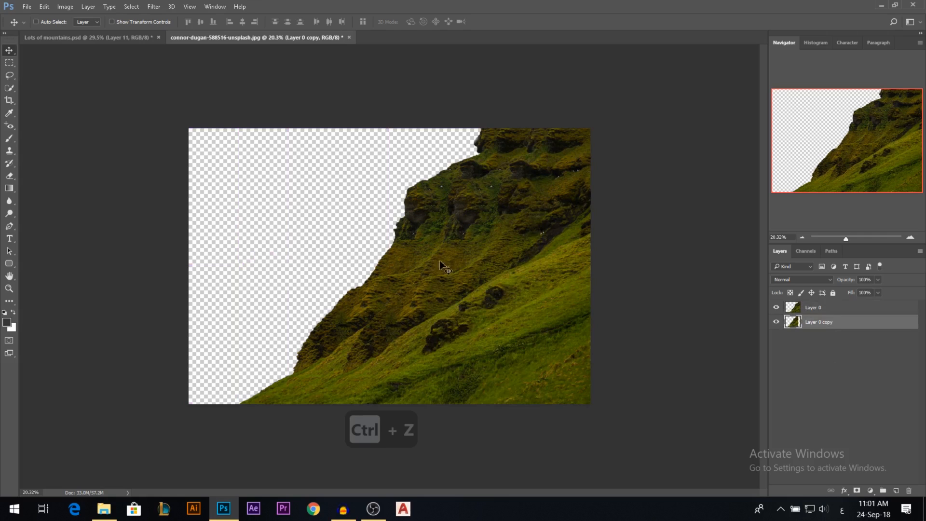
# Merge the original slope layer with the shifted copy below it.
pyautogui.hotkey('ctrl', 'e')
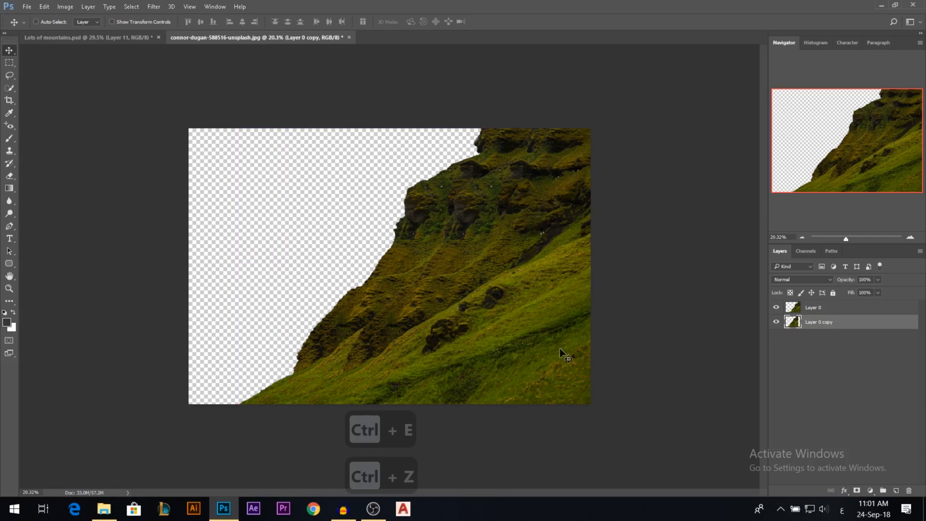
pyautogui.keyDown('ctrl'); pyautogui.click(840, 308); pyautogui.keyUp('ctrl')
pyautogui.hotkey('ctrl', 'e')
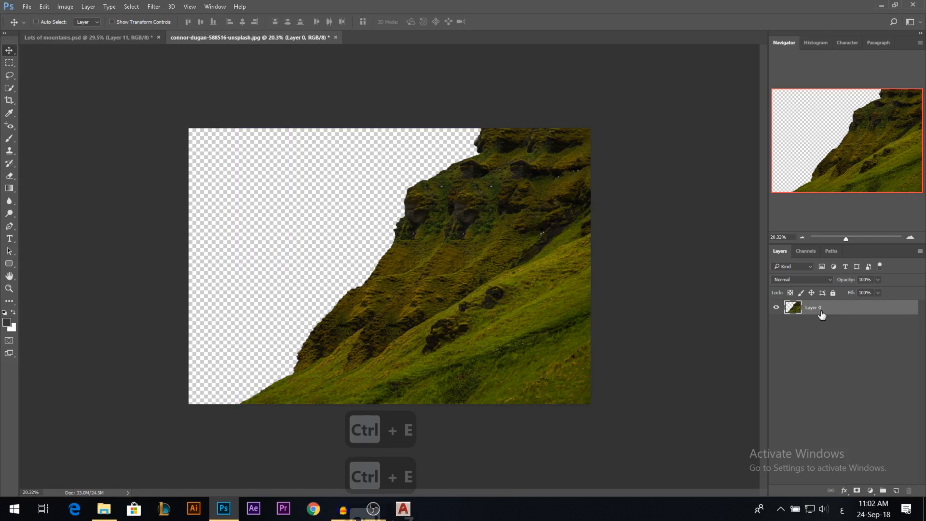
# Clone the grassy slope along its lower-left edge using a soft Clone Stamp about 1246 px wide at 1% hardness.
pyautogui.click(12, 153)
pyautogui.rightClick(327, 218)
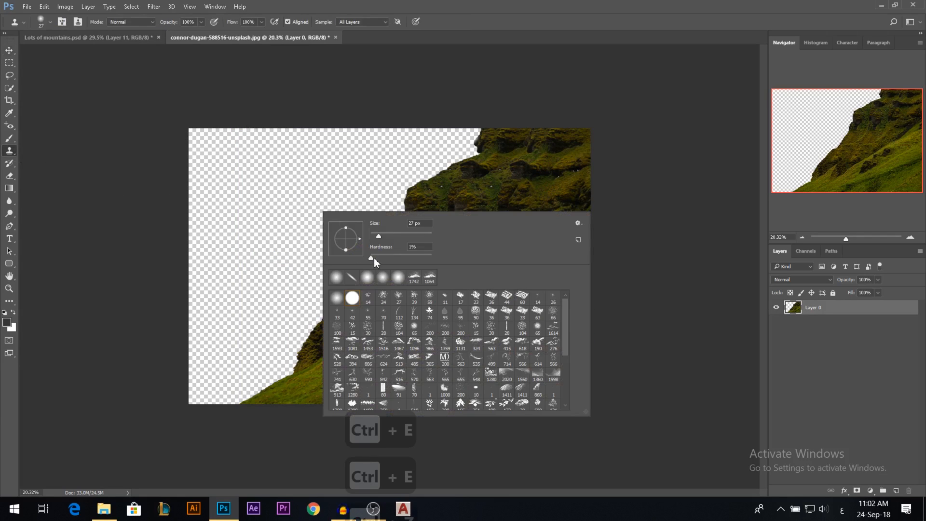
pyautogui.click(399, 234)
pyautogui.moveTo(403, 185); pyautogui.dragTo(426, 190)
pyautogui.moveTo(344, 218)
pyautogui.mouseDown()
pyautogui.moveTo(356, 220)
pyautogui.moveTo(328, 218)
pyautogui.moveTo(367, 216)
pyautogui.mouseUp()
pyautogui.keyDown('alt'); pyautogui.click(497, 261); pyautogui.keyUp('alt')
pyautogui.moveTo(379, 261)
pyautogui.mouseDown()
pyautogui.moveTo(378, 231)
pyautogui.moveTo(283, 324)
pyautogui.moveTo(276, 311)
pyautogui.moveTo(242, 353)
pyautogui.moveTo(243, 345)
pyautogui.mouseUp()
pyautogui.moveTo(277, 295); pyautogui.dragTo(207, 367)
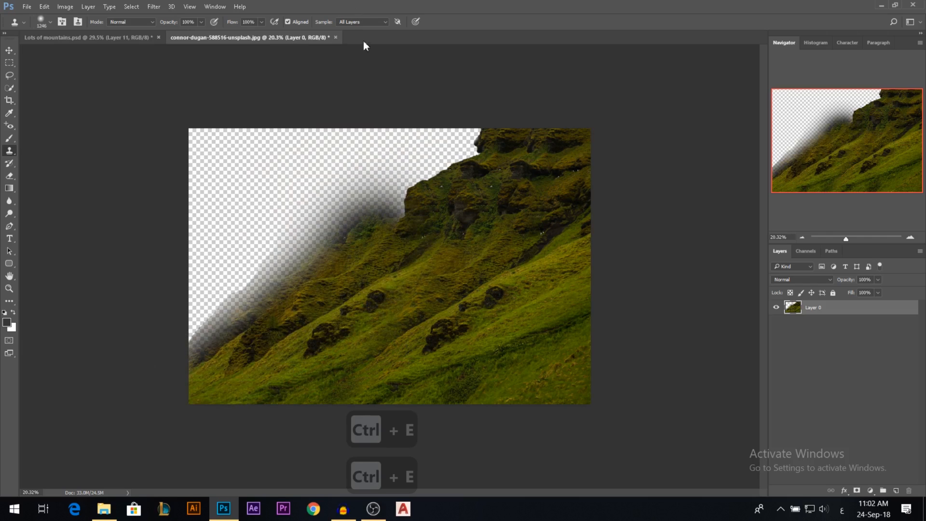
# Set the Clone Stamp to sample the Current Layer and fill the remaining transparent area with cloned grass.
pyautogui.click(353, 30)
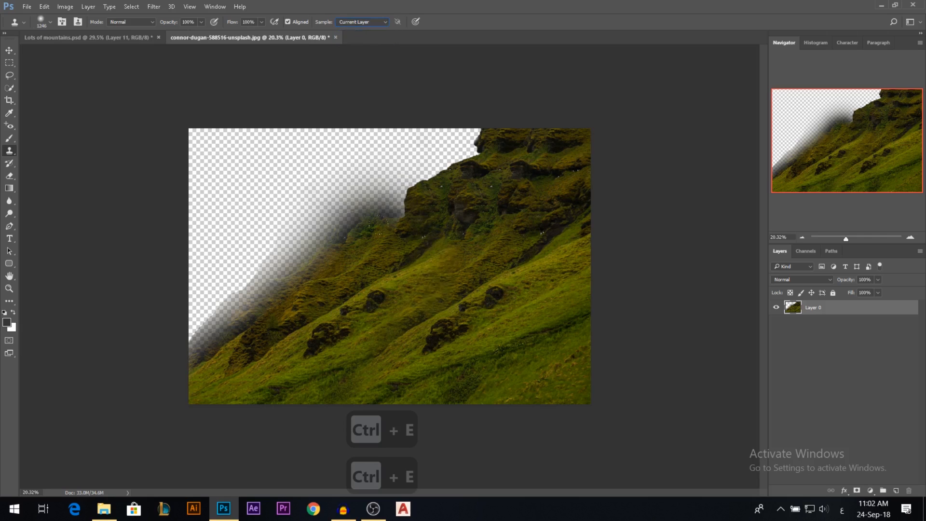
pyautogui.keyDown('alt'); pyautogui.click(478, 319); pyautogui.keyUp('alt')
pyautogui.moveTo(442, 186)
pyautogui.mouseDown()
pyautogui.moveTo(411, 159)
pyautogui.moveTo(427, 122)
pyautogui.moveTo(400, 120)
pyautogui.moveTo(435, 110)
pyautogui.moveTo(374, 126)
pyautogui.moveTo(354, 116)
pyautogui.moveTo(208, 129)
pyautogui.moveTo(349, 112)
pyautogui.moveTo(208, 110)
pyautogui.mouseUp()
pyautogui.keyDown('alt'); pyautogui.click(499, 275); pyautogui.keyUp('alt')
pyautogui.moveTo(330, 257)
pyautogui.mouseDown()
pyautogui.moveTo(278, 221)
pyautogui.moveTo(260, 238)
pyautogui.moveTo(241, 228)
pyautogui.moveTo(186, 283)
pyautogui.moveTo(179, 250)
pyautogui.moveTo(166, 278)
pyautogui.moveTo(170, 184)
pyautogui.moveTo(263, 212)
pyautogui.moveTo(175, 142)
pyautogui.moveTo(167, 172)
pyautogui.moveTo(244, 103)
pyautogui.mouseUp()
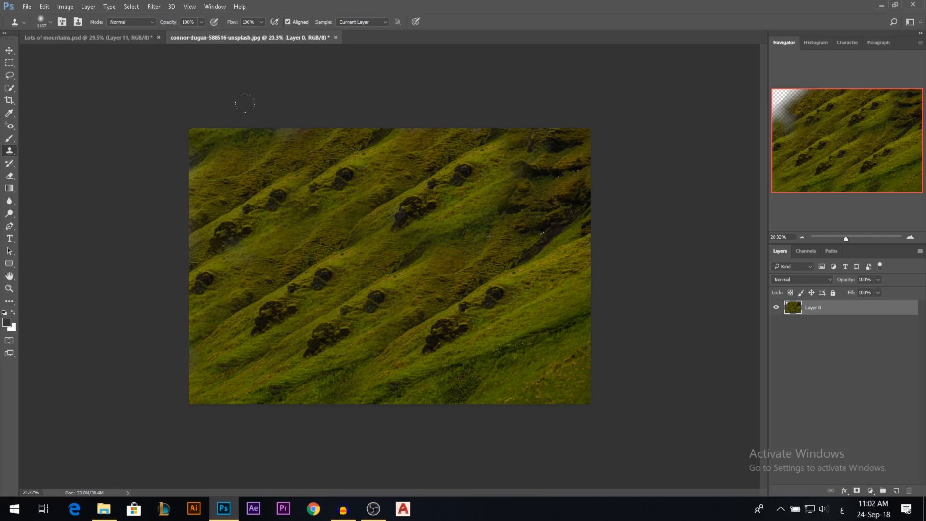
pyautogui.click(9, 50)
pyautogui.scroll(-1, 476, 238)
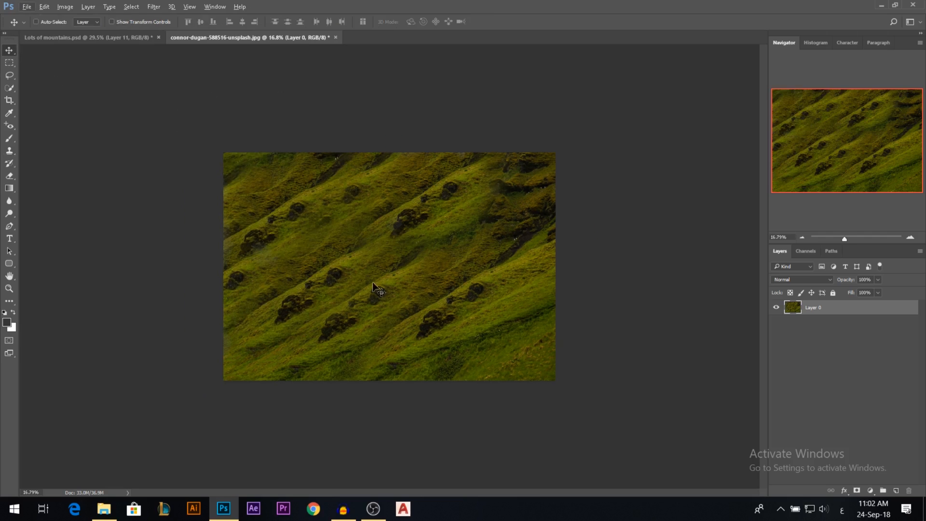
pyautogui.moveTo(379, 290); pyautogui.dragTo(350, 257)
pyautogui.hotkey('ctrl', 'z')
pyautogui.scroll(-3, 364, 242)
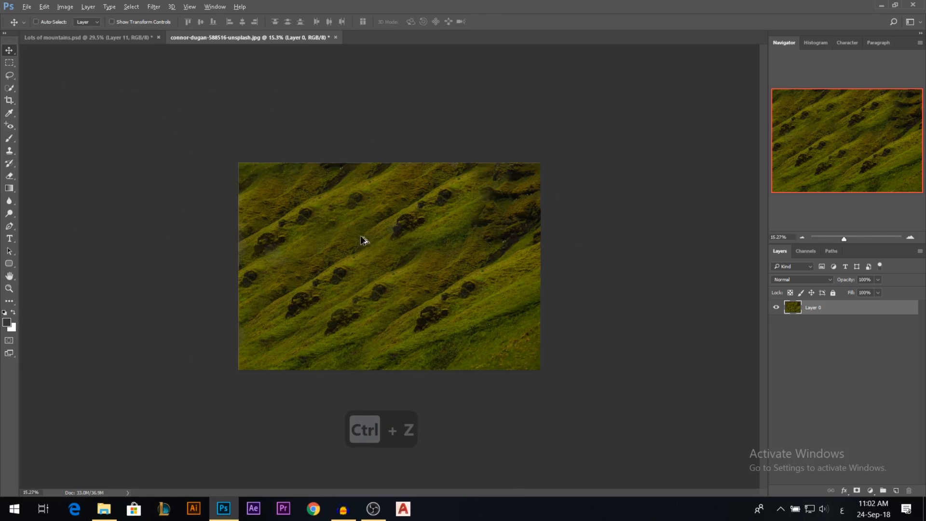
# Bring the grass texture into Lots of mountains.psd and squeeze it horizontally to about 44% width.
pyautogui.scroll(1, 356, 234)
pyautogui.moveTo(362, 216); pyautogui.dragTo(358, 198)
pyautogui.scroll(-2, 375, 261)
pyautogui.hotkey('ctrl', 't')
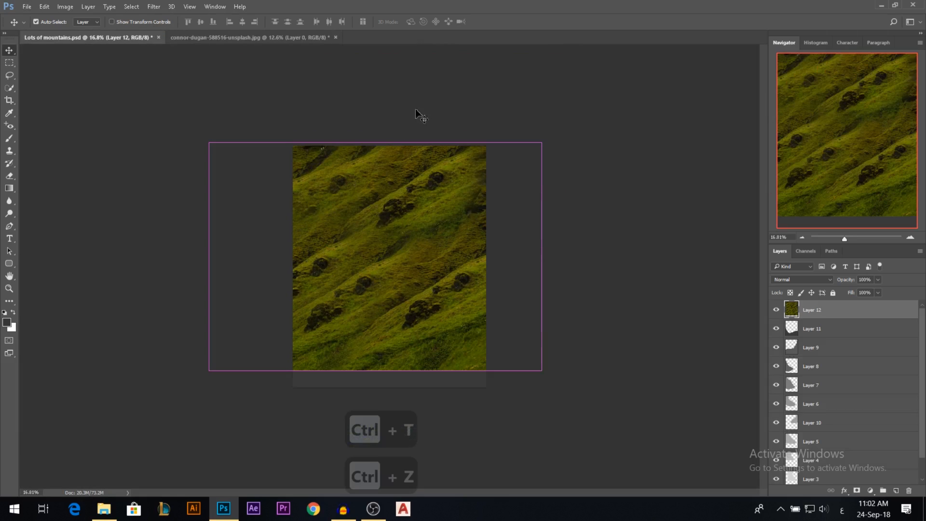
pyautogui.moveTo(543, 258); pyautogui.dragTo(450, 268)
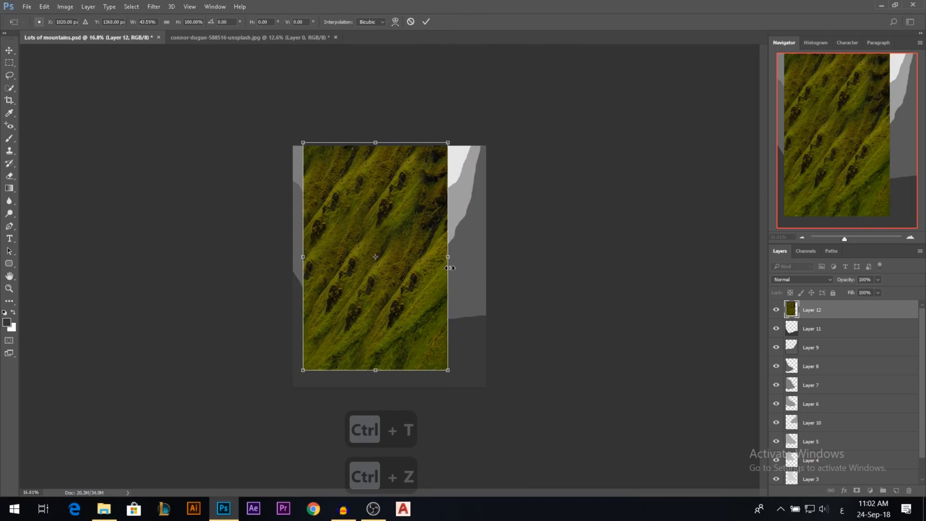
pyautogui.press('Return')
# Hide the grass texture and select Layer 3, the farthest mountain slope, undoing any test move of it.
pyautogui.click(776, 310)
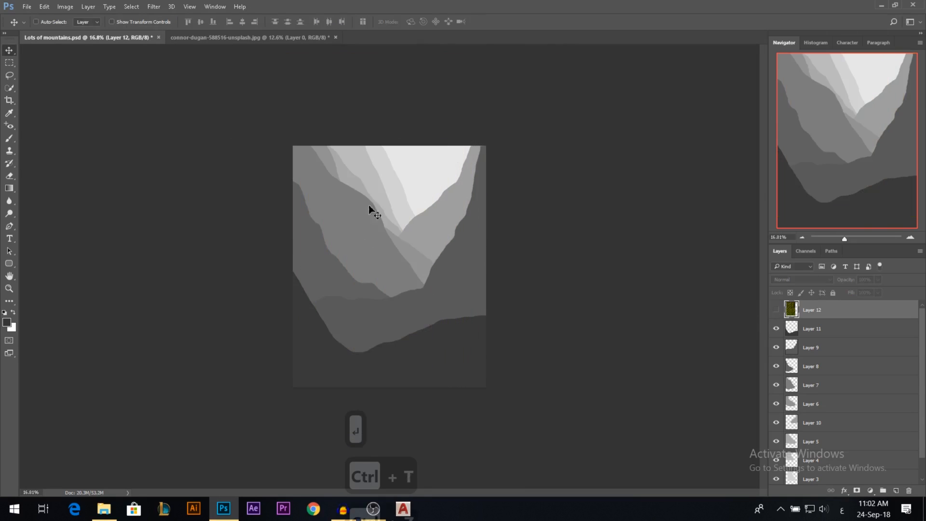
pyautogui.press('ctrl')
pyautogui.keyDown('ctrl'); pyautogui.click(392, 184); pyautogui.keyUp('ctrl')
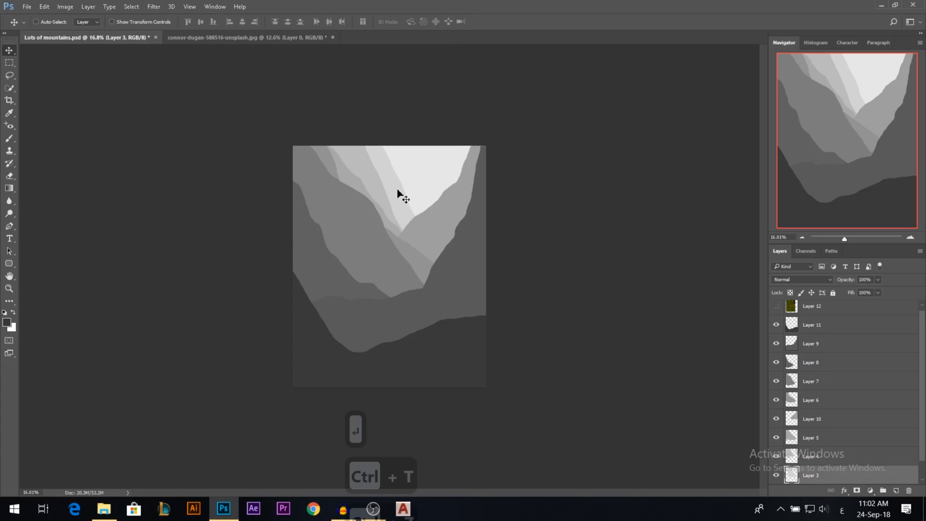
pyautogui.press('ctrl')
pyautogui.moveTo(399, 192); pyautogui.dragTo(419, 177)
pyautogui.hotkey('ctrl', 'z')
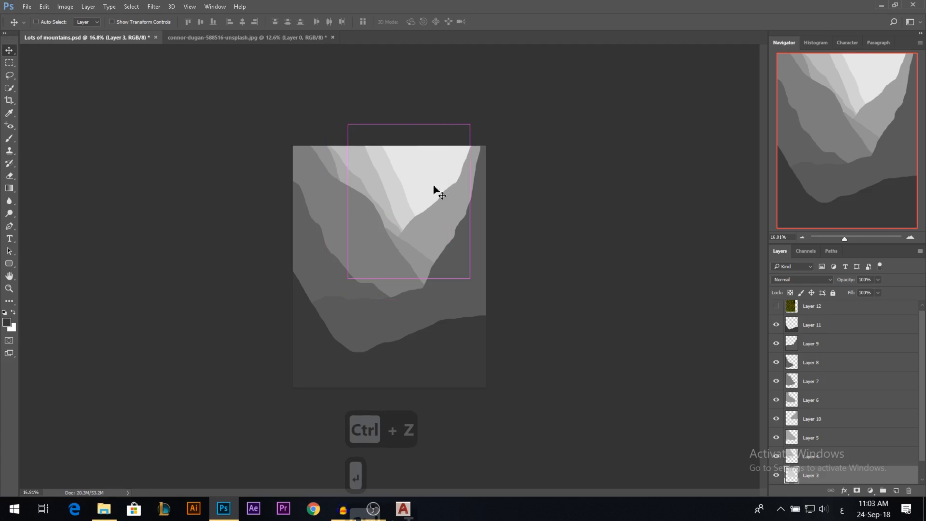
# Place the grass layer directly above Layer 3, visible and shifted slightly left over the slope.
pyautogui.moveTo(803, 310); pyautogui.dragTo(818, 474)
pyautogui.click(777, 457)
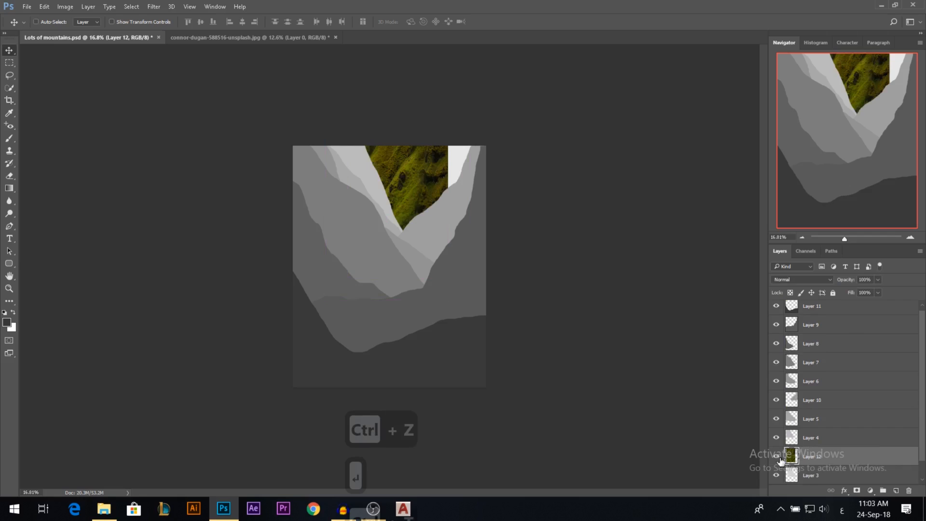
pyautogui.moveTo(427, 183); pyautogui.dragTo(396, 180)
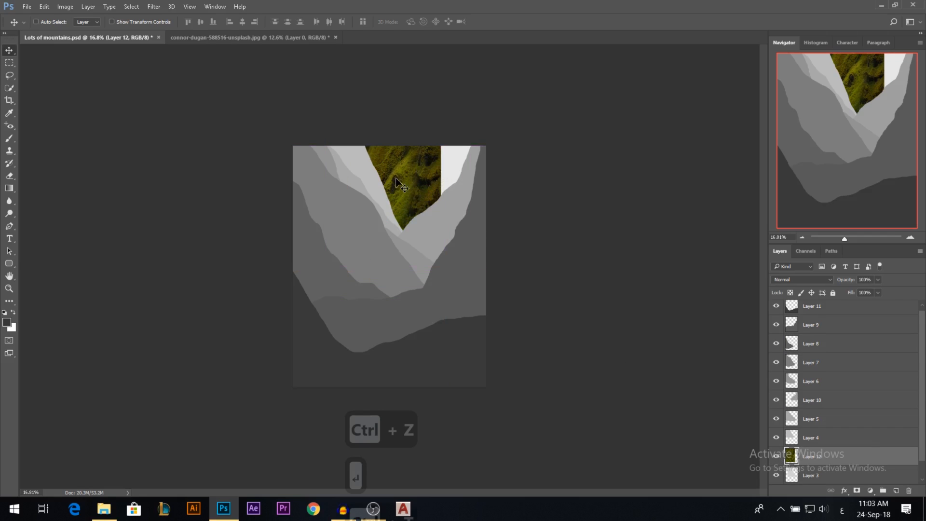
# Flip the grass layer horizontally and nudge it slightly upward over the farthest slope.
pyautogui.hotkey('ctrl', 't')
pyautogui.rightClick(409, 177)
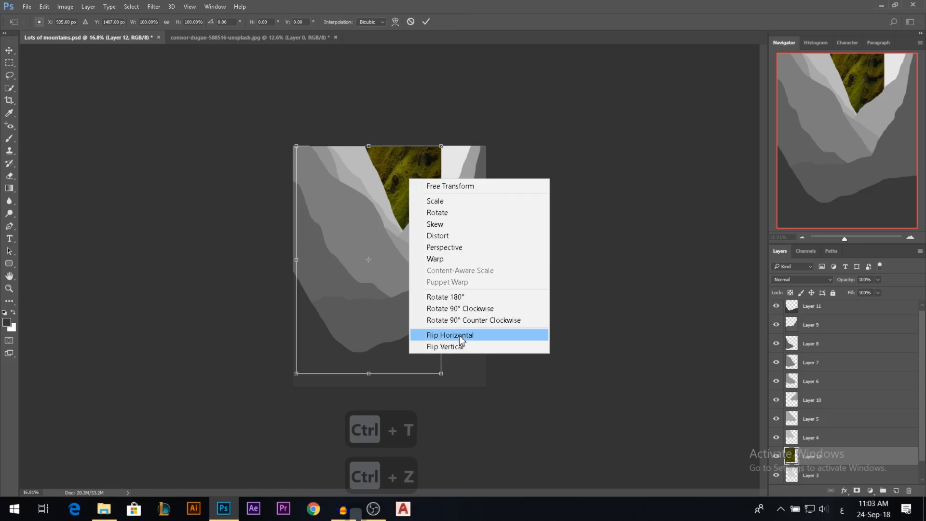
pyautogui.click(459, 335)
pyautogui.press('Return')
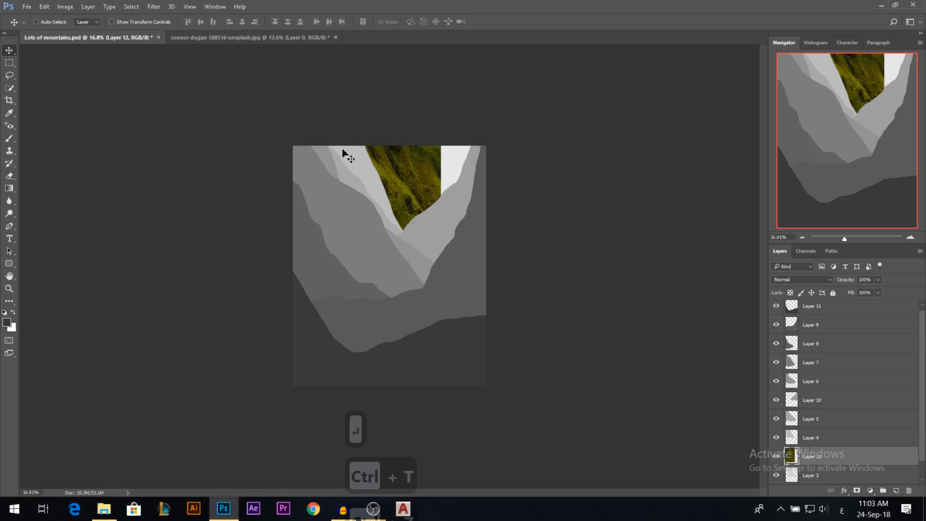
pyautogui.moveTo(412, 197)
pyautogui.mouseDown()
pyautogui.moveTo(427, 193)
pyautogui.moveTo(409, 193)
pyautogui.mouseUp()
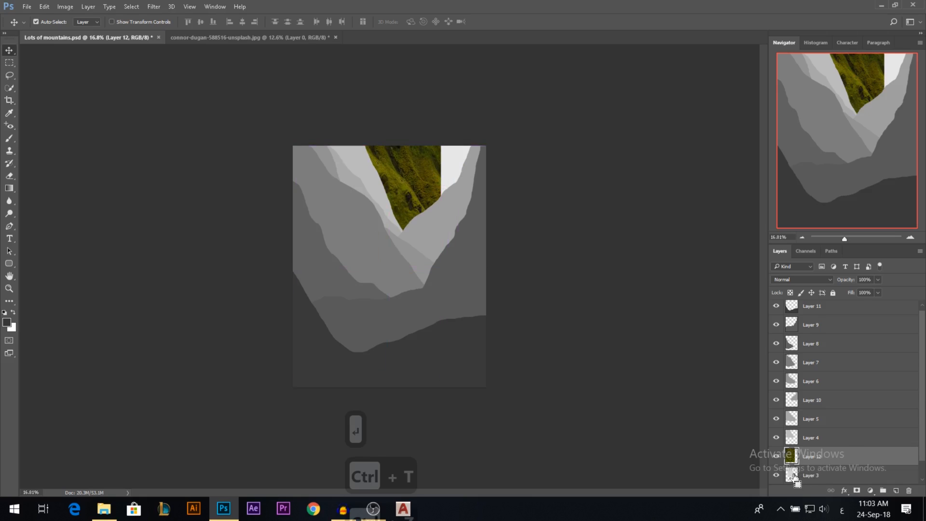
# Mask the grass layer to the outline of Layer 3.
pyautogui.keyDown('ctrl'); pyautogui.click(794, 477); pyautogui.keyUp('ctrl')
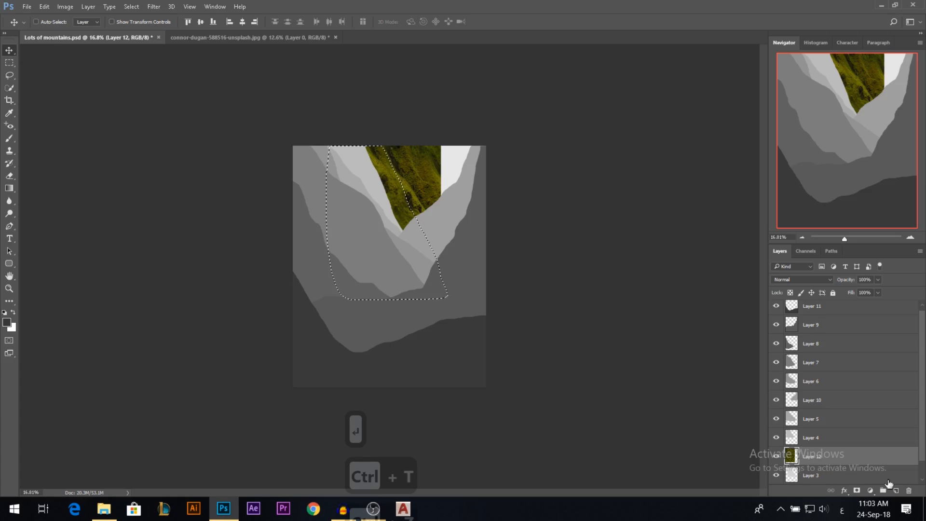
pyautogui.click(857, 490)
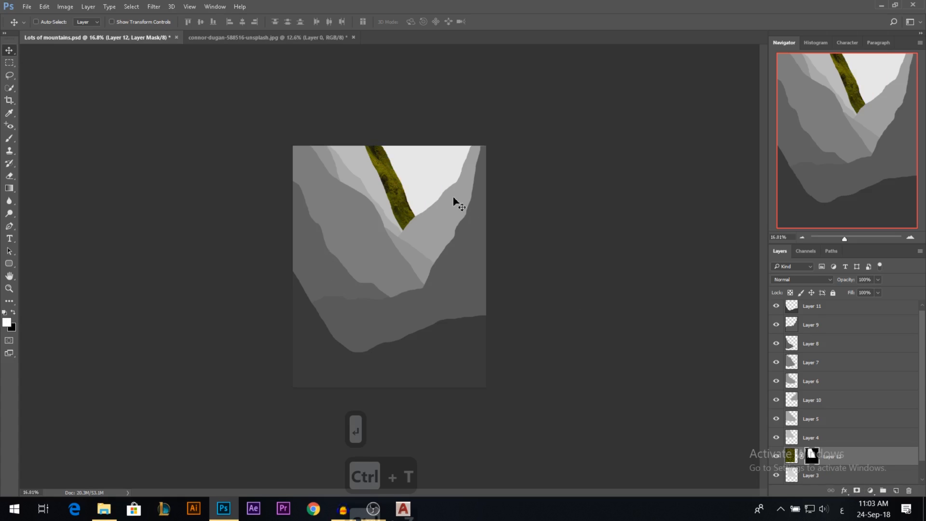
pyautogui.hotkey('ctrl', '+')
pyautogui.scroll(4, 403, 190)
pyautogui.scroll(-4, 407, 195)
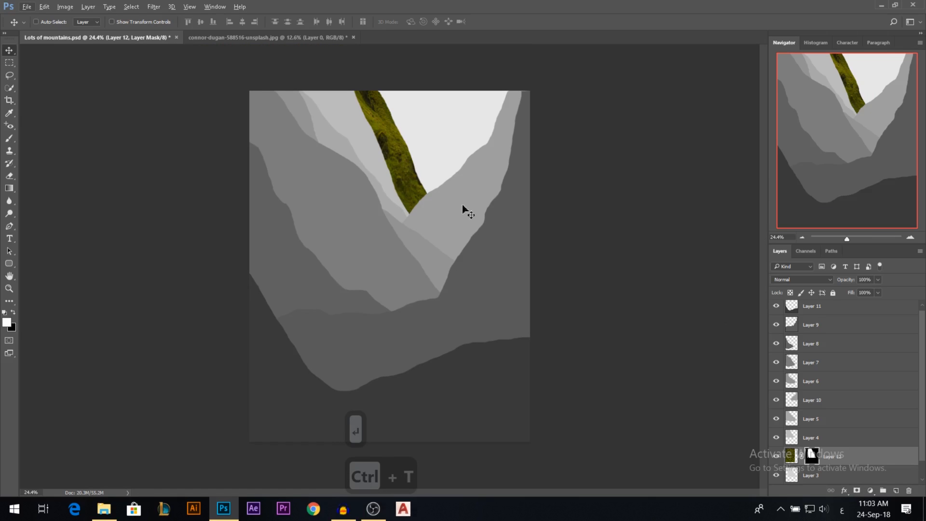
# Transform the grass image independently of its mask to about 41% width, 46% height and 4.8° rotation, positioned over the slope.
pyautogui.click(793, 458)
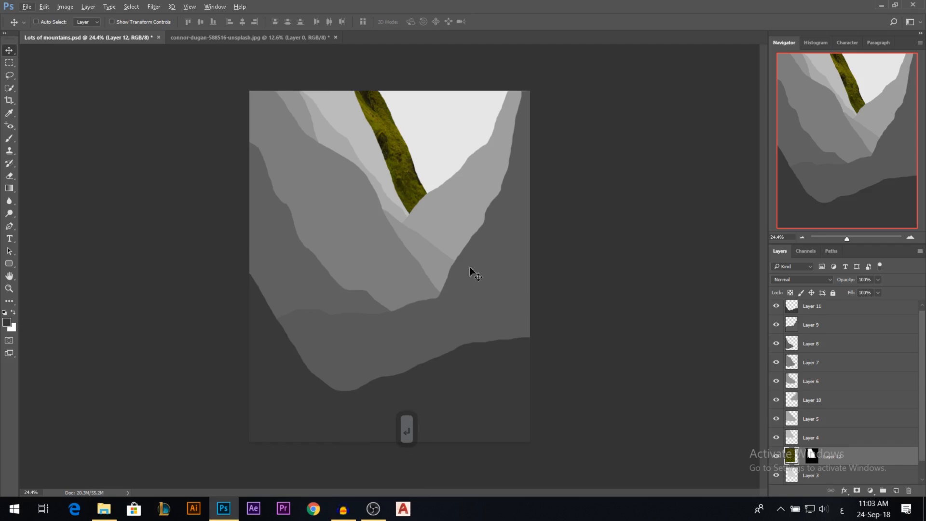
pyautogui.hotkey('ctrl', 't')
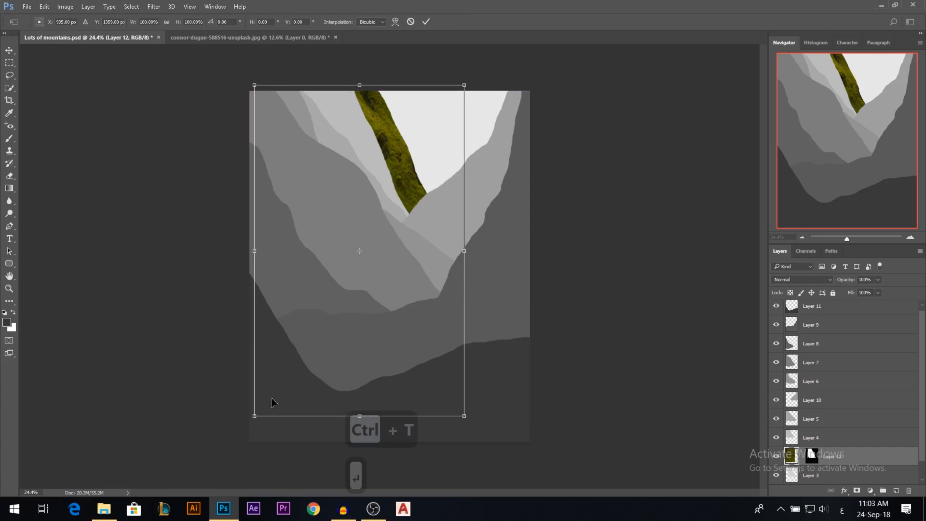
pyautogui.moveTo(254, 416); pyautogui.dragTo(367, 238)
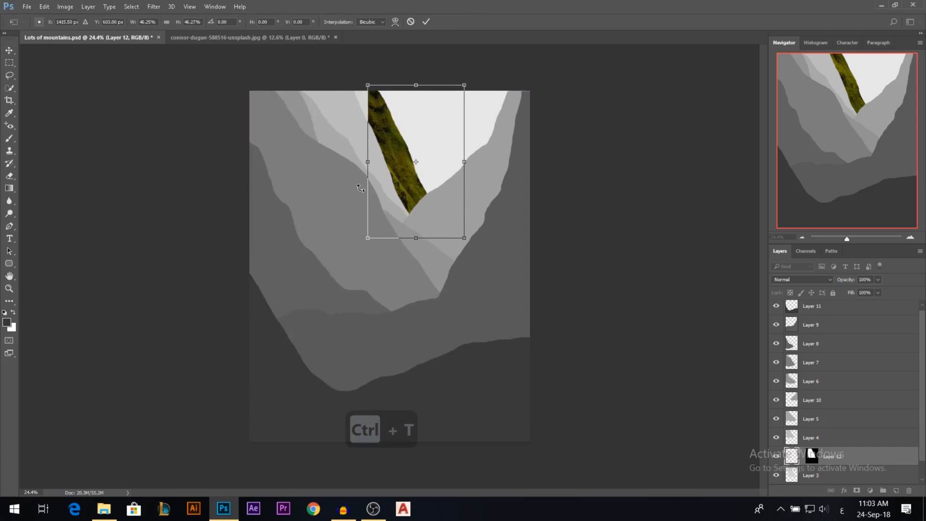
pyautogui.moveTo(414, 133)
pyautogui.mouseDown()
pyautogui.moveTo(483, 145)
pyautogui.moveTo(382, 120)
pyautogui.moveTo(401, 130)
pyautogui.mouseUp()
pyautogui.moveTo(459, 88)
pyautogui.mouseDown()
pyautogui.moveTo(467, 78)
pyautogui.moveTo(458, 72)
pyautogui.mouseUp()
pyautogui.moveTo(409, 148); pyautogui.dragTo(441, 145)
pyautogui.moveTo(475, 107); pyautogui.dragTo(487, 134)
pyautogui.moveTo(412, 209); pyautogui.dragTo(409, 213)
pyautogui.moveTo(467, 135); pyautogui.dragTo(468, 139)
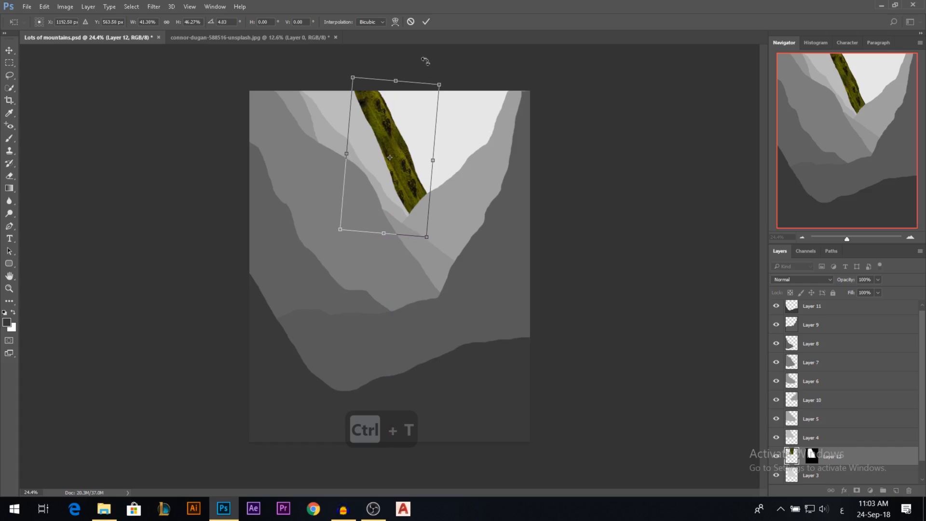
pyautogui.click(426, 22)
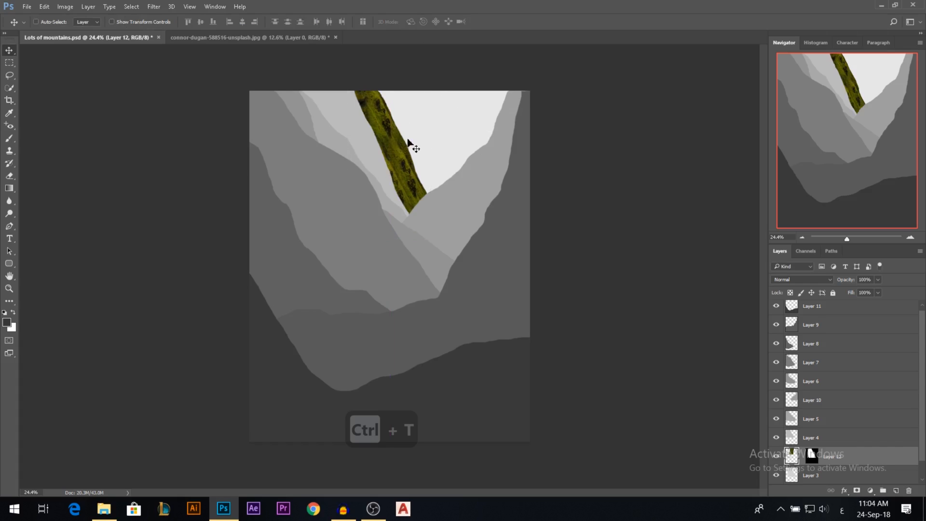
# Set the masked grass layer's blend mode to Overlay and compare the result with Layer 3 hidden and shown.
pyautogui.scroll(2, 405, 142)
pyautogui.scroll(-1, 398, 139)
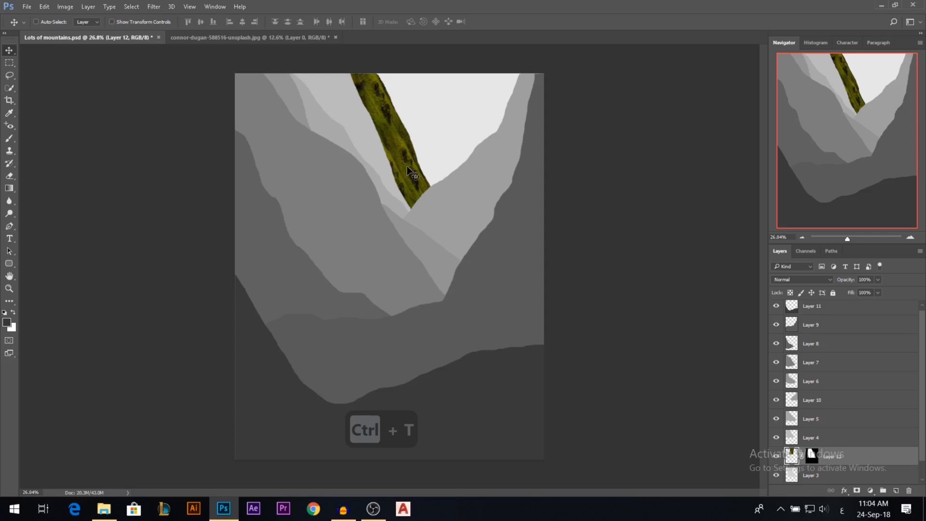
pyautogui.click(792, 283)
pyautogui.click(784, 375)
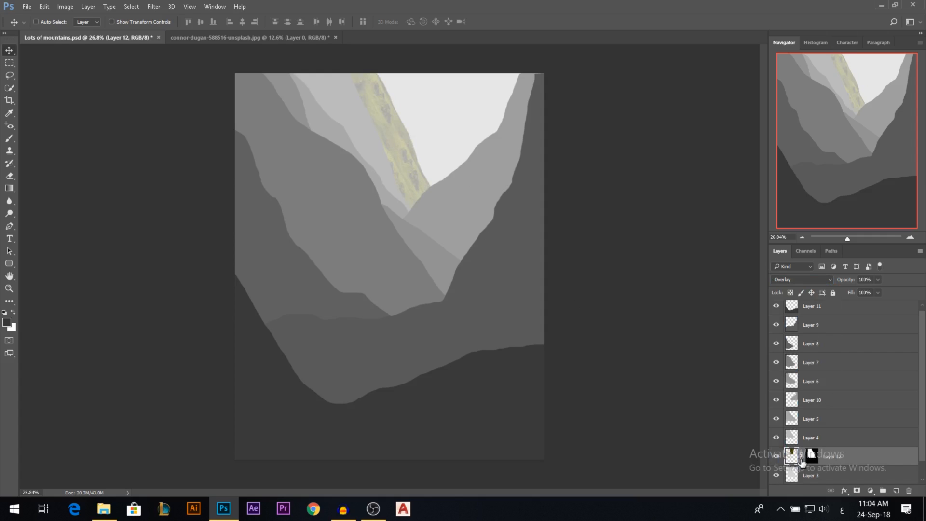
pyautogui.click(777, 475)
pyautogui.click(777, 476)
pyautogui.press('ctrl')
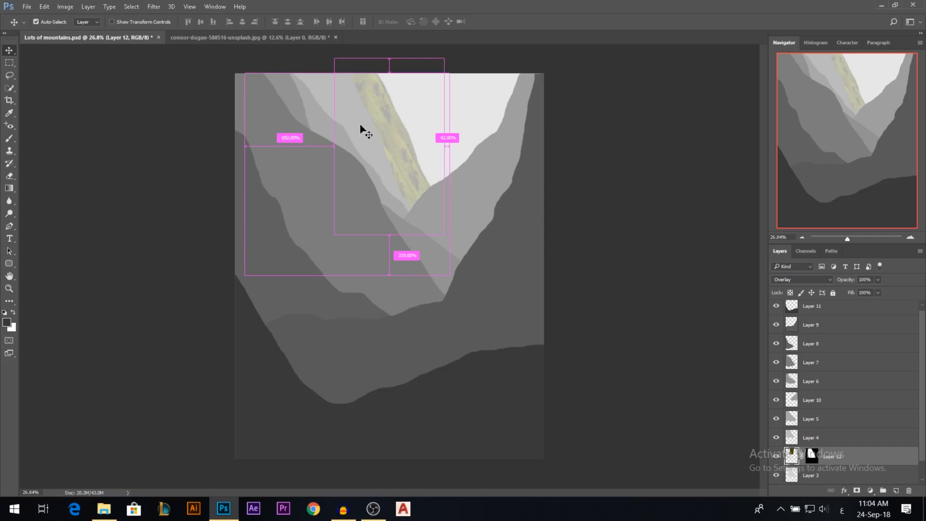
# Copy the original grass texture into Lots of mountains.psd again as a red-labelled, hidden layer at the top of the stack.
pyautogui.click(225, 38)
pyautogui.moveTo(145, 41); pyautogui.dragTo(433, 229)
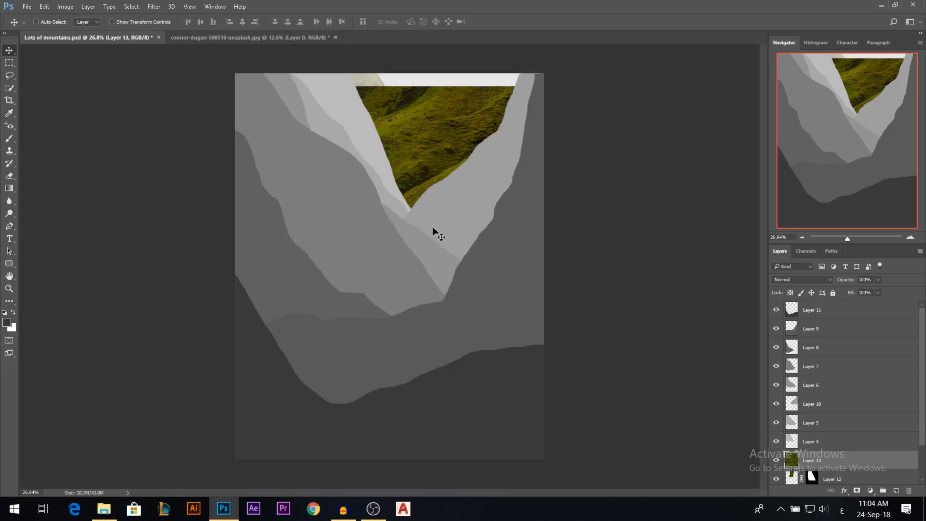
pyautogui.rightClick(774, 460)
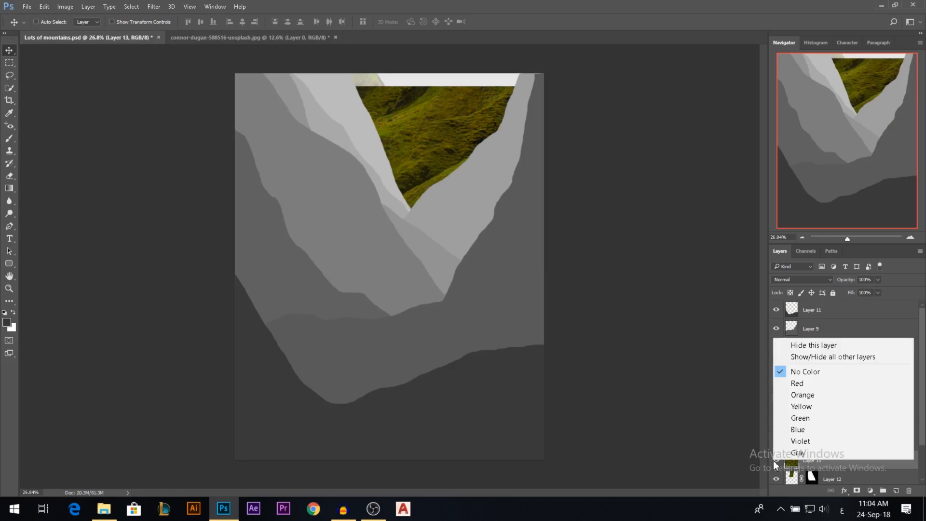
pyautogui.click(805, 386)
pyautogui.moveTo(832, 464); pyautogui.dragTo(812, 303)
pyautogui.click(776, 310)
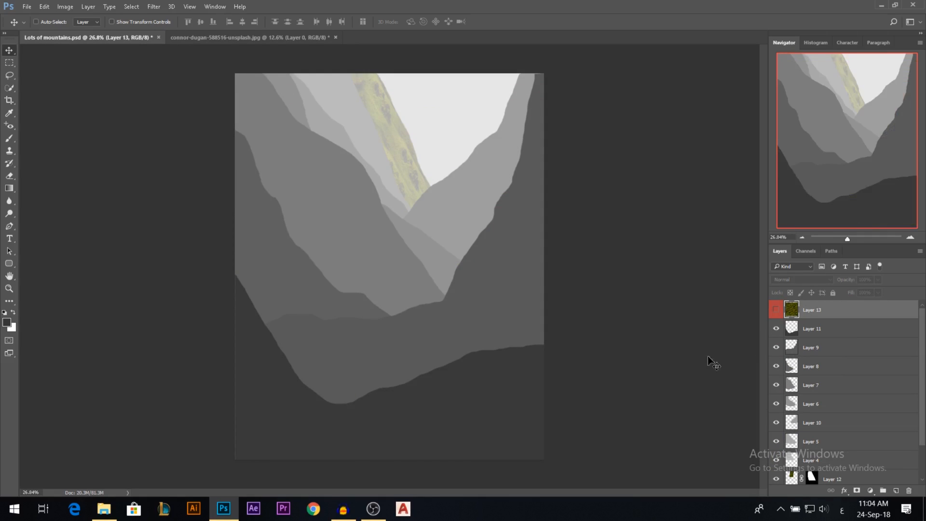
# Close connor-dugan-588516-unsplash.jpg without saving its changes.
pyautogui.click(241, 39)
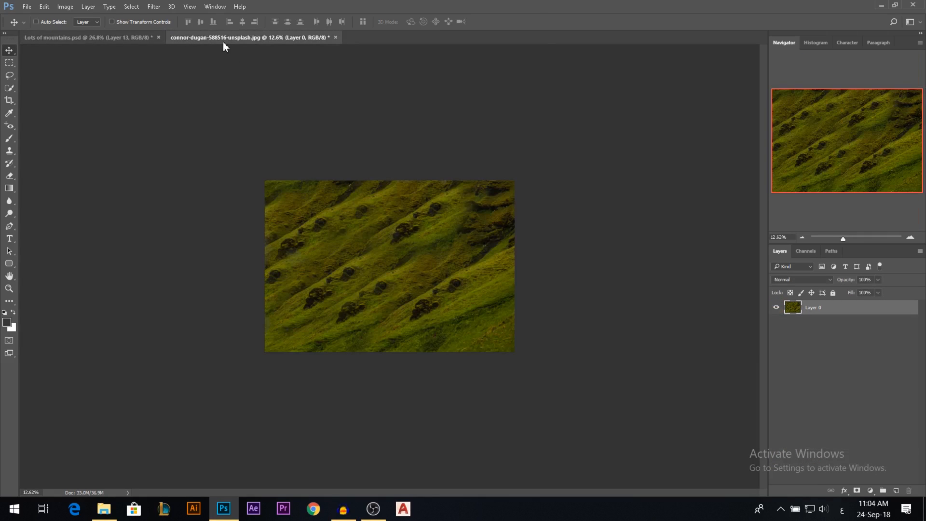
pyautogui.click(335, 38)
pyautogui.click(467, 192)
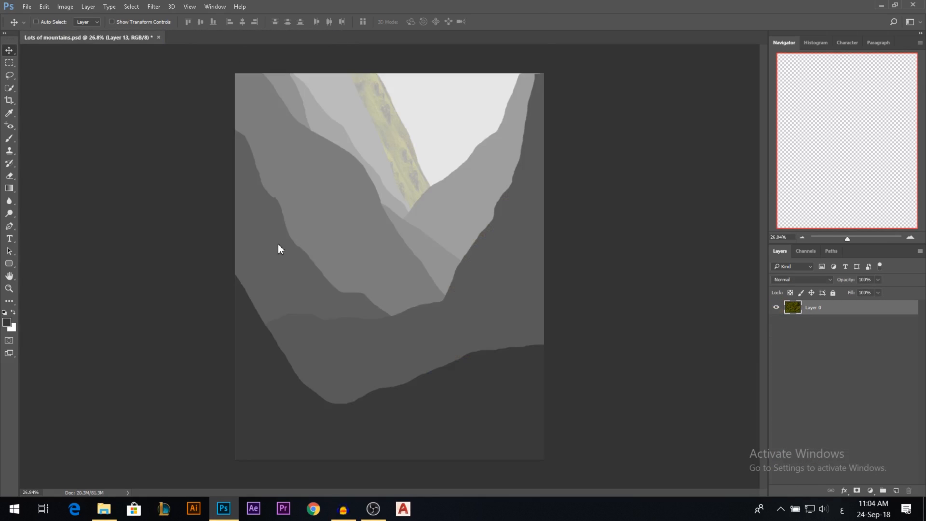
pyautogui.click(776, 311)
pyautogui.click(776, 311)
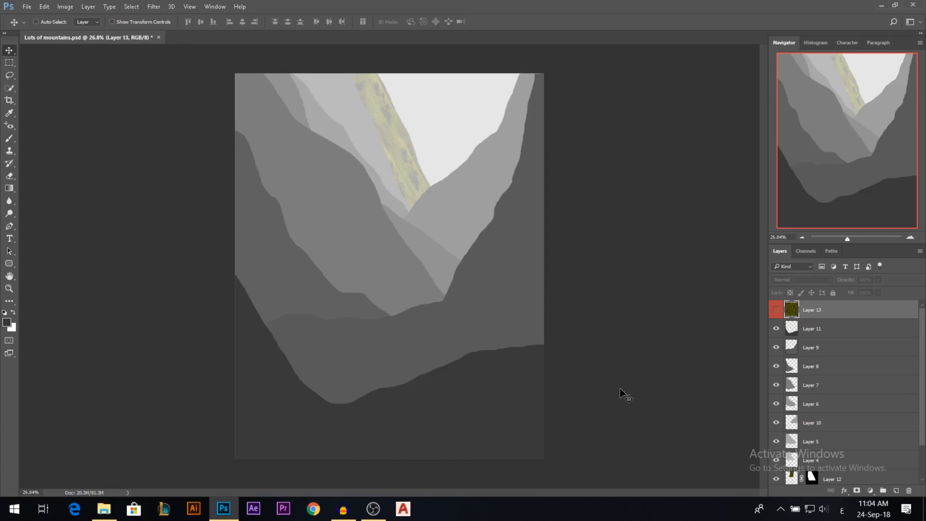
# Duplicate the red-labelled grass layer directly above the Layer 4 slope and set the copy's label to No Color.
pyautogui.press('ctrl')
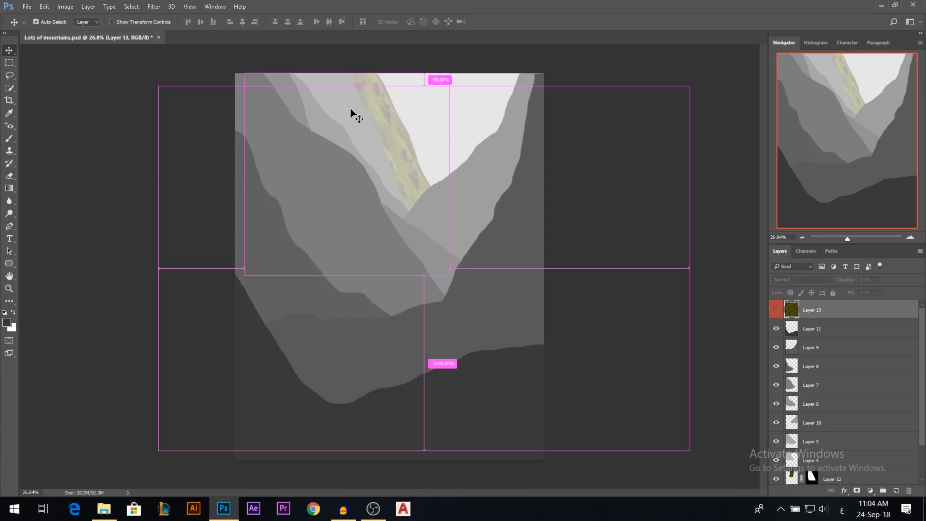
pyautogui.keyDown('ctrl'); pyautogui.click(350, 114); pyautogui.keyUp('ctrl')
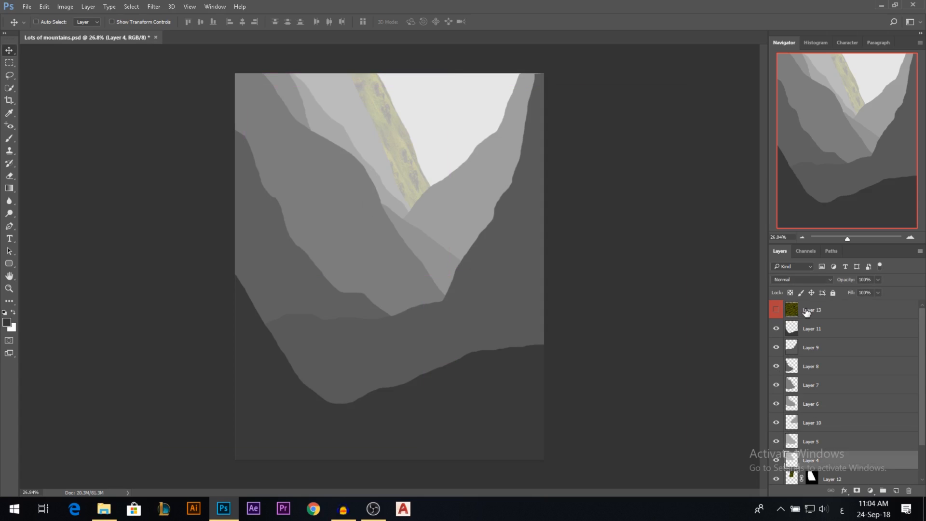
pyautogui.moveTo(807, 312); pyautogui.dragTo(806, 451)
pyautogui.rightClick(776, 461)
pyautogui.click(808, 376)
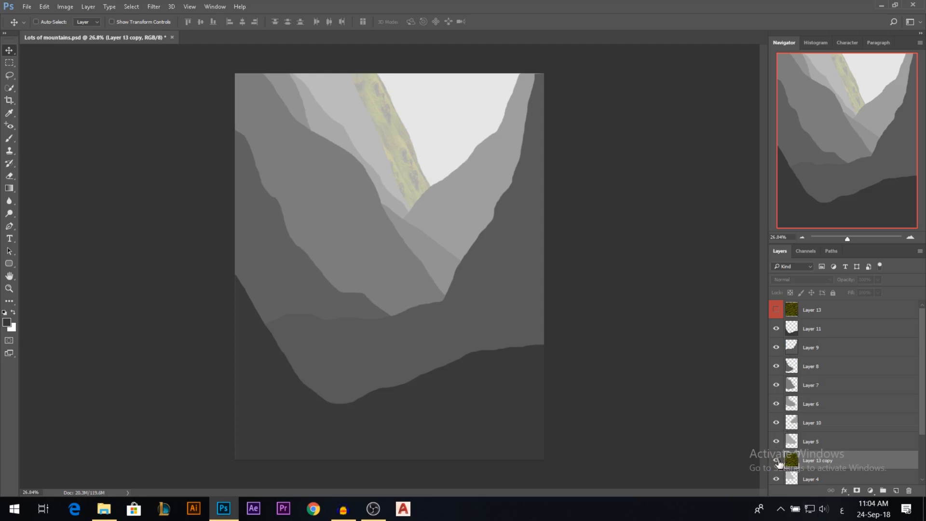
# Show the grass copy and transform it with a horizontal flip, narrower proportions and a slight rotation to cover the Layer 4 slope.
pyautogui.moveTo(398, 168); pyautogui.dragTo(411, 189)
pyautogui.hotkey('ctrl', 't')
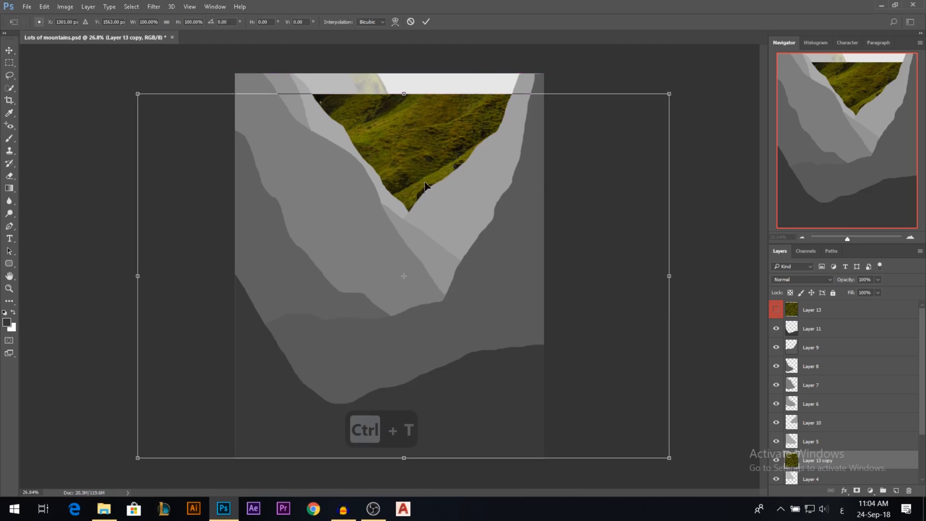
pyautogui.rightClick(425, 186)
pyautogui.click(465, 340)
pyautogui.moveTo(659, 278); pyautogui.dragTo(467, 285)
pyautogui.moveTo(418, 146); pyautogui.dragTo(405, 136)
pyautogui.moveTo(451, 94); pyautogui.dragTo(336, 85)
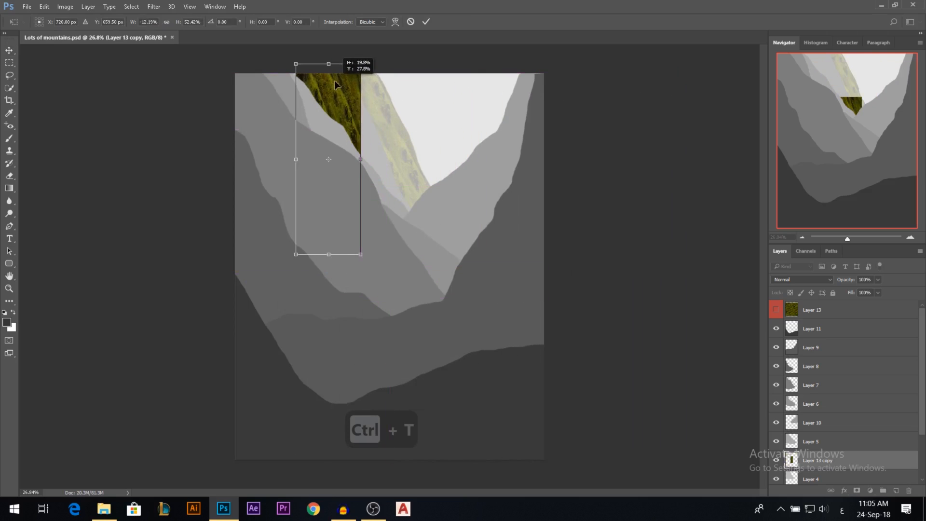
pyautogui.moveTo(444, 179); pyautogui.dragTo(447, 143)
pyautogui.moveTo(365, 149)
pyautogui.mouseDown()
pyautogui.moveTo(451, 151)
pyautogui.moveTo(363, 161)
pyautogui.mouseUp()
pyautogui.press('Return')
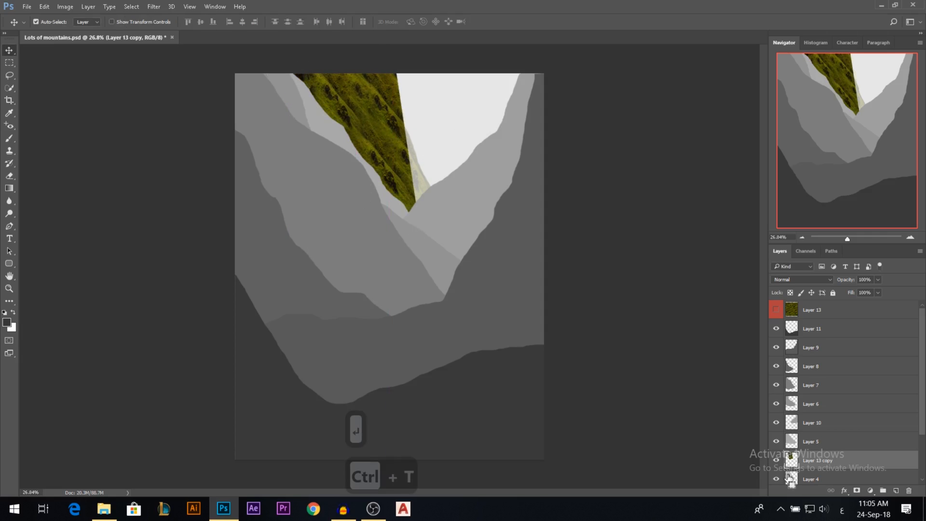
# Mask the grass copy to the Layer 4 mountain shape and set its blend mode to Overlay.
pyautogui.keyDown('ctrl'); pyautogui.click(791, 479); pyautogui.keyUp('ctrl')
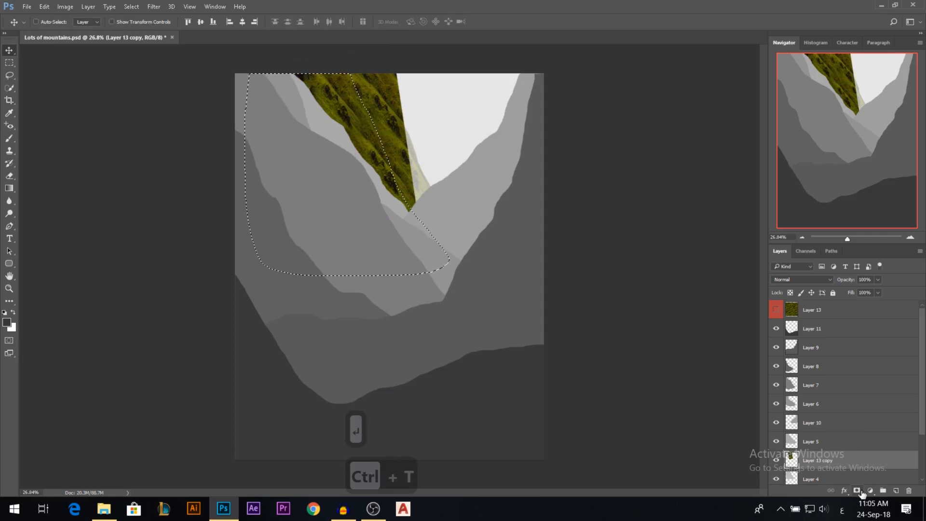
pyautogui.click(857, 490)
pyautogui.click(802, 279)
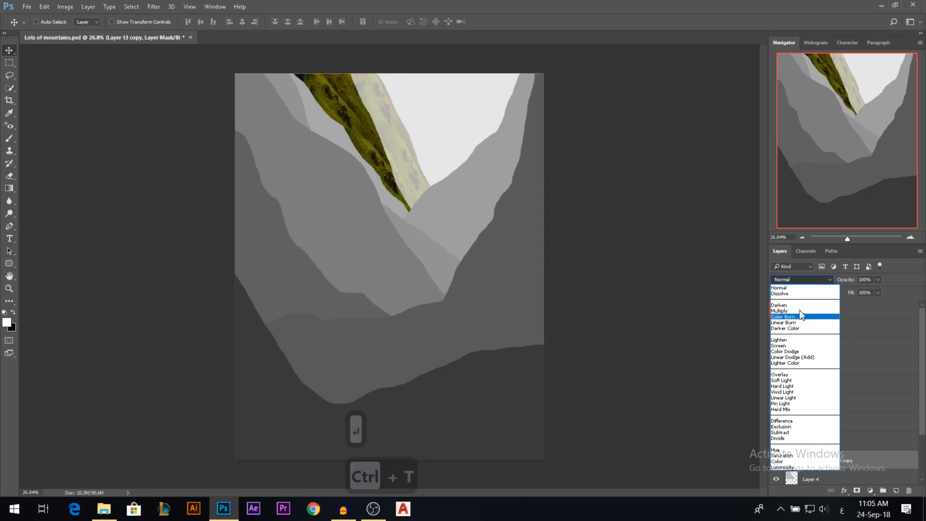
pyautogui.click(780, 375)
pyautogui.scroll(1, 438, 185)
pyautogui.scroll(-1, 439, 219)
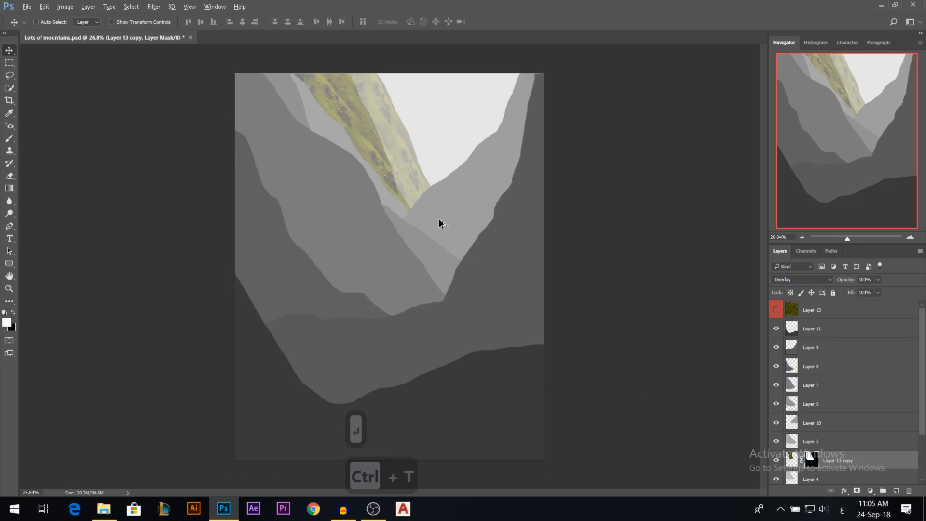
# Duplicate the red-labelled grass layer directly above Layer 5, set the copy's label to No Color and show it.
pyautogui.keyDown('ctrl'); pyautogui.click(326, 133); pyautogui.keyUp('ctrl')
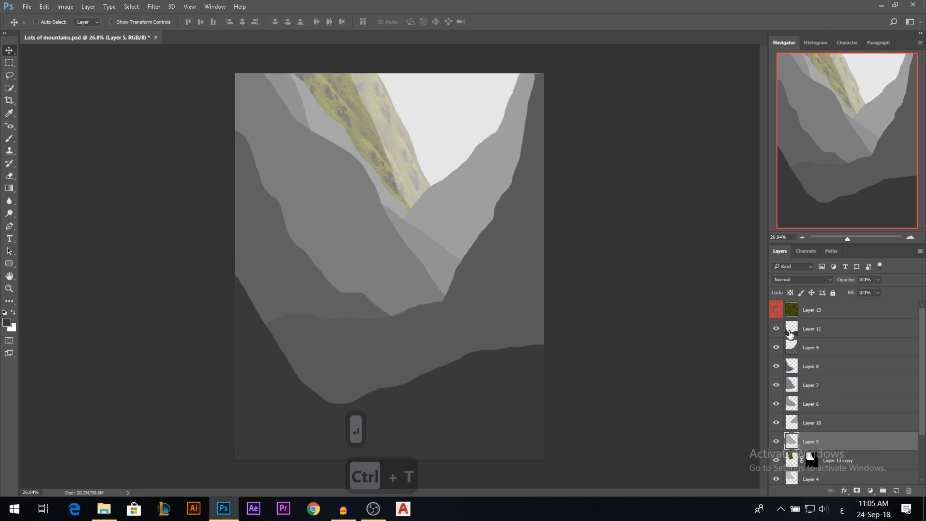
pyautogui.moveTo(813, 314); pyautogui.dragTo(791, 432)
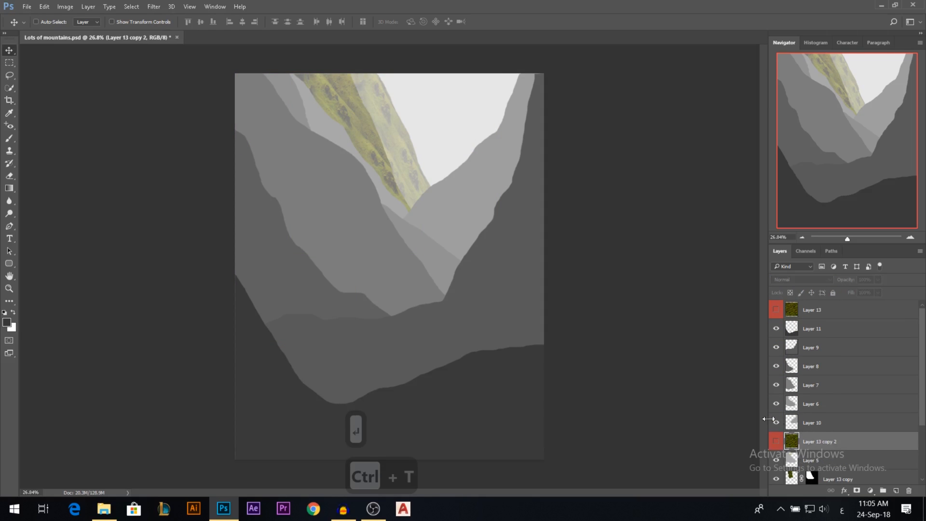
pyautogui.rightClick(778, 442)
pyautogui.click(821, 352)
pyautogui.click(777, 441)
# Flip the Layer 5 grass copy horizontally, then narrow, shorten and rotate it to follow the Layer 5 slope.
pyautogui.hotkey('ctrl', 't')
pyautogui.rightClick(448, 191)
pyautogui.click(544, 345)
pyautogui.moveTo(689, 268); pyautogui.dragTo(480, 268)
pyautogui.moveTo(425, 86); pyautogui.dragTo(403, 91)
pyautogui.moveTo(435, 137); pyautogui.dragTo(422, 111)
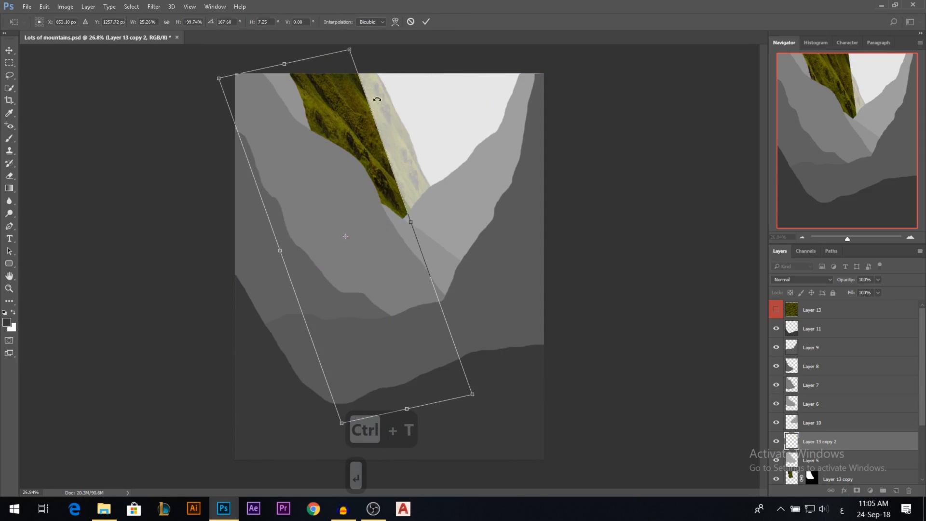
pyautogui.moveTo(351, 50); pyautogui.dragTo(337, 95)
pyautogui.moveTo(342, 157); pyautogui.dragTo(338, 99)
pyautogui.moveTo(458, 174); pyautogui.dragTo(456, 137)
# Warp the Layer 5 grass copy so it curves along the slope, and nudge it slightly down the valley.
pyautogui.rightClick(376, 185)
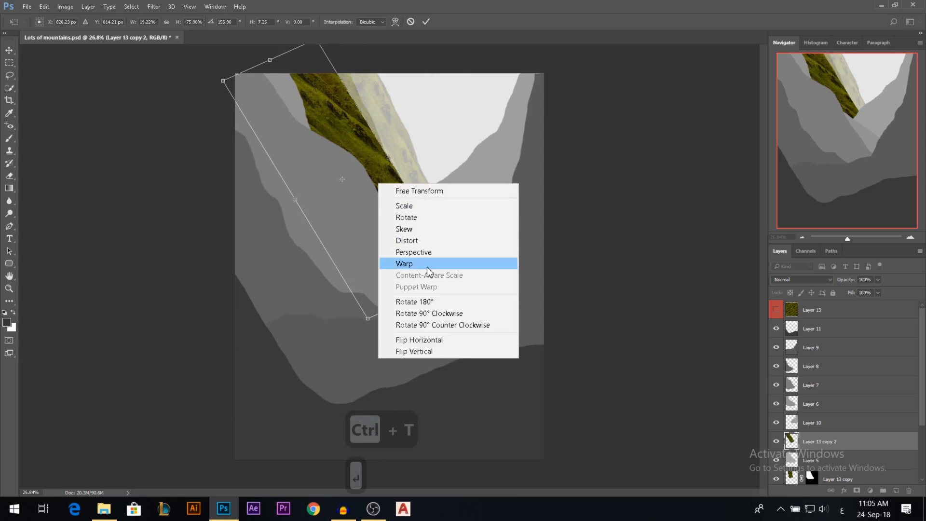
pyautogui.click(399, 262)
pyautogui.moveTo(439, 288); pyautogui.dragTo(377, 316)
pyautogui.moveTo(325, 110); pyautogui.dragTo(330, 114)
pyautogui.moveTo(315, 77); pyautogui.dragTo(258, 95)
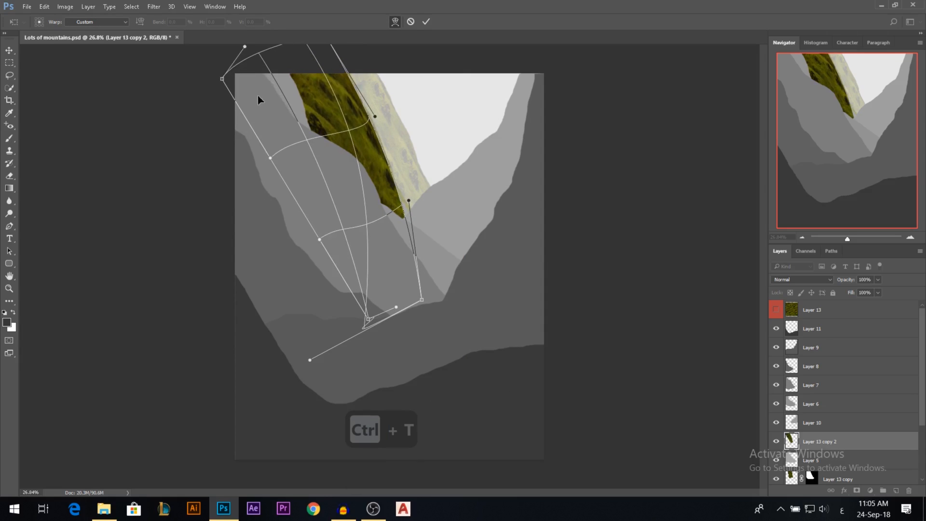
pyautogui.press('Return')
pyautogui.moveTo(378, 196); pyautogui.dragTo(386, 203)
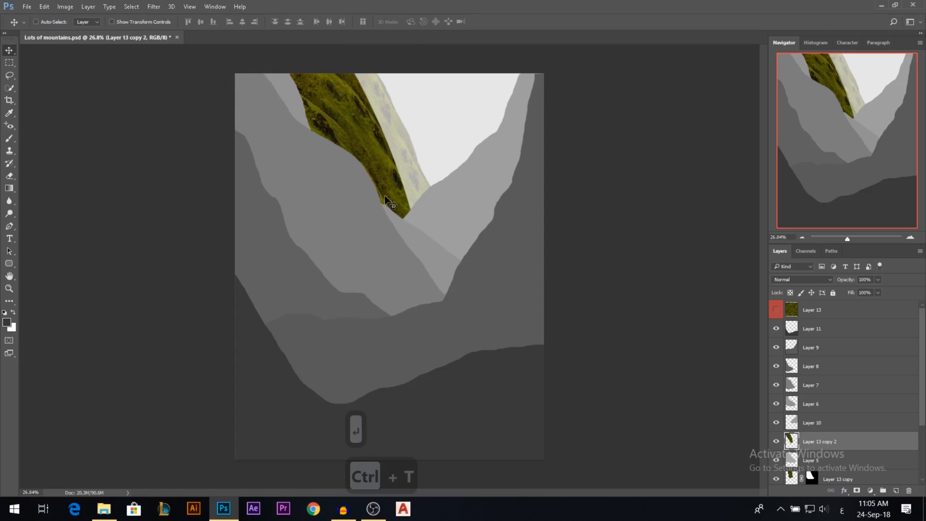
# Mask the warped grass copy to the Layer 5 mountain shape and set its blend mode to Overlay.
pyautogui.keyDown('ctrl'); pyautogui.click(792, 462); pyautogui.keyUp('ctrl')
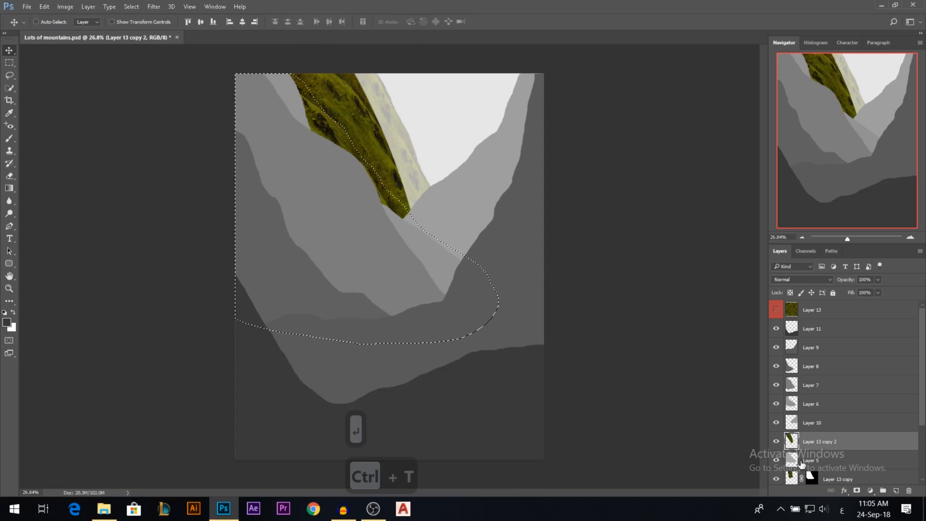
pyautogui.click(856, 491)
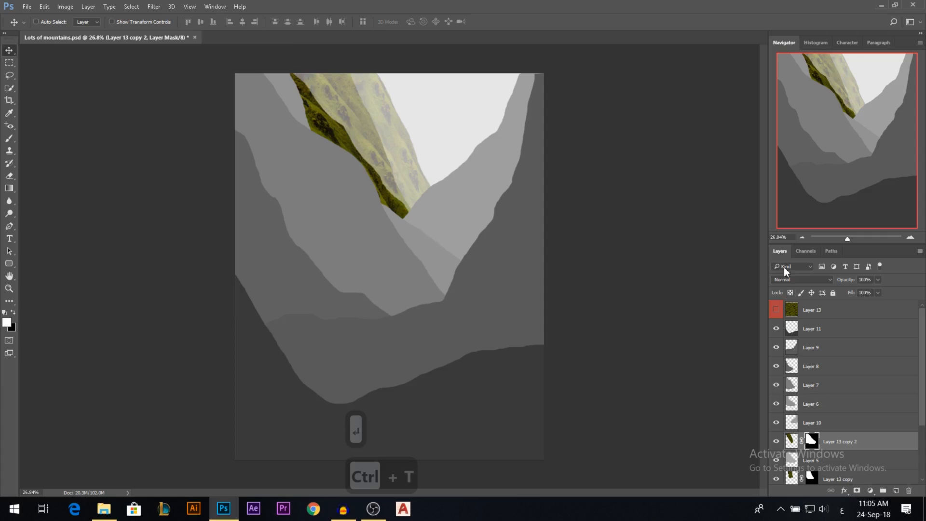
pyautogui.click(791, 279)
pyautogui.click(786, 378)
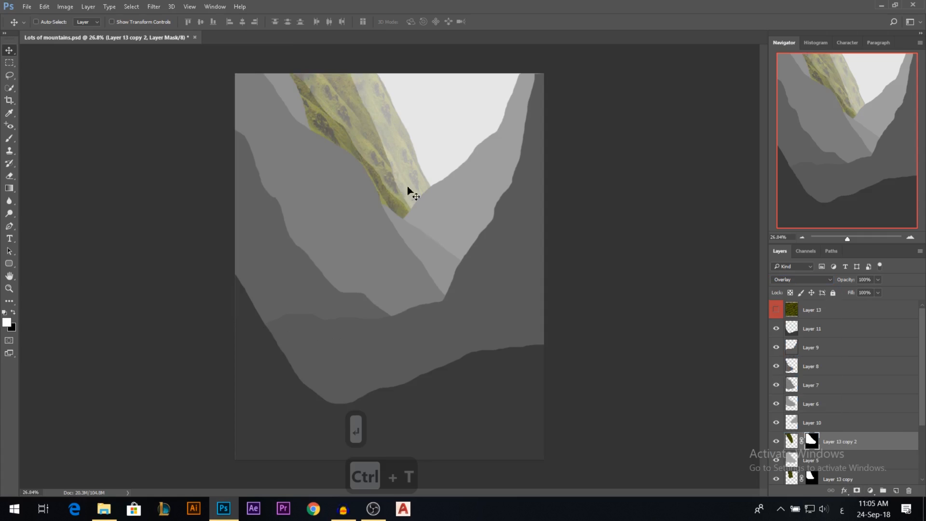
pyautogui.scroll(6, 304, 103)
pyautogui.scroll(-6, 302, 102)
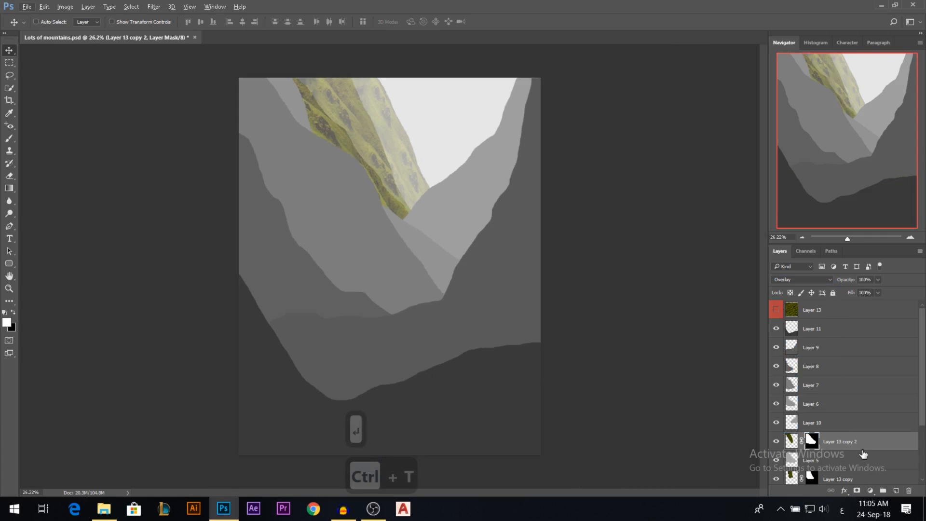
# Duplicate the red-labelled grass layer directly above Layer 6, set the copy's label to No Color and show it.
pyautogui.click(776, 423)
pyautogui.click(776, 423)
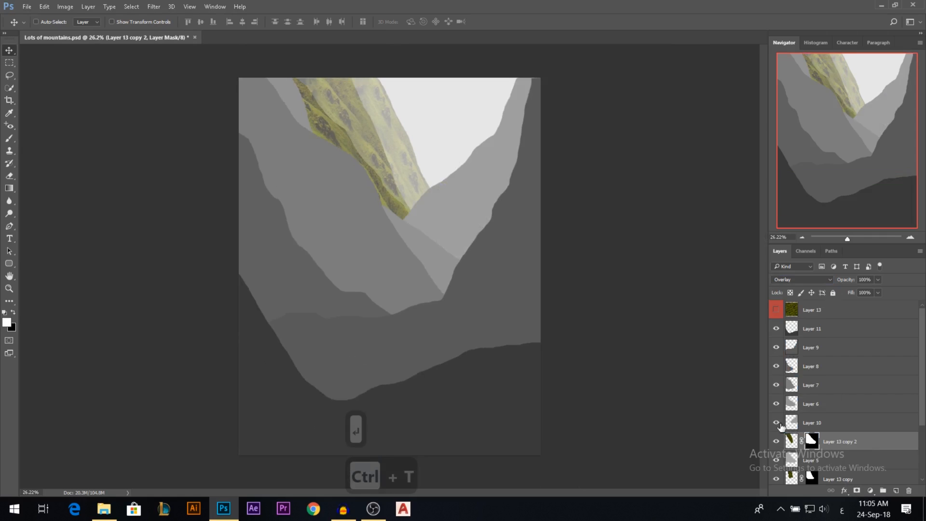
pyautogui.keyDown('ctrl'); pyautogui.click(294, 109); pyautogui.keyUp('ctrl')
pyautogui.moveTo(293, 106); pyautogui.dragTo(304, 98)
pyautogui.hotkey('ctrl', 'z')
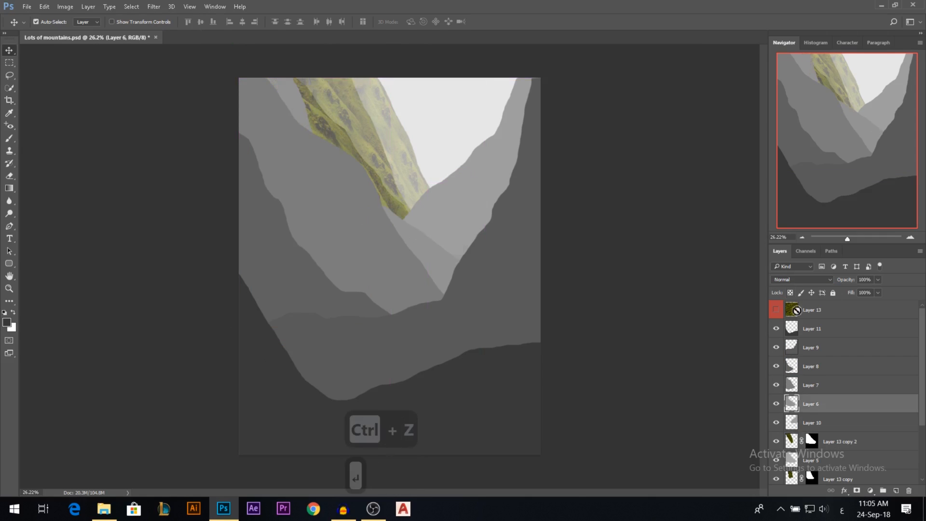
pyautogui.moveTo(812, 312); pyautogui.dragTo(814, 393)
pyautogui.rightClick(777, 404)
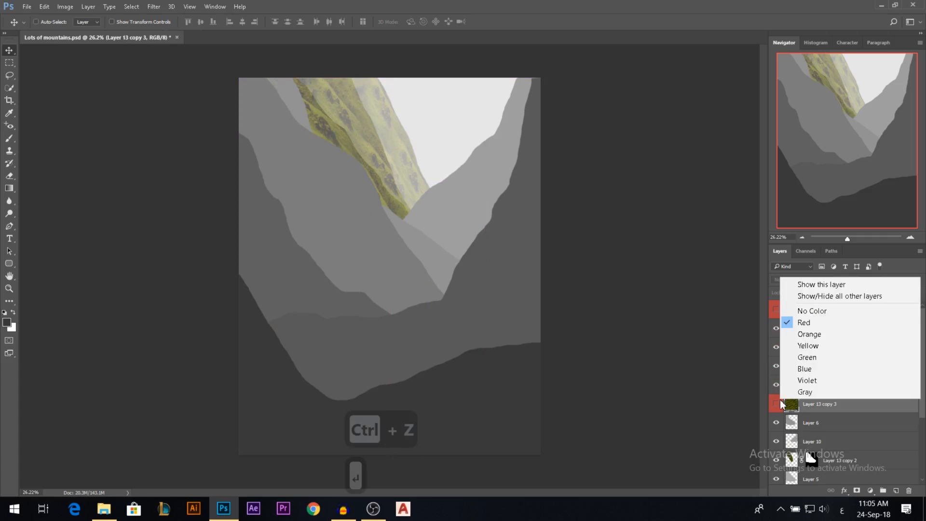
pyautogui.click(802, 311)
# Try the flip options in Free Transform and leave the Layer 6 grass copy flipped only horizontally.
pyautogui.hotkey('ctrl', 't')
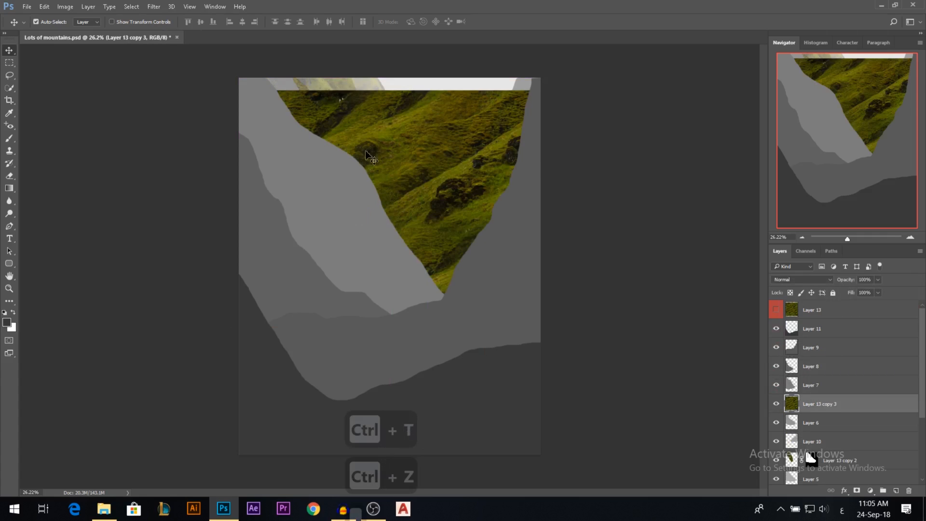
pyautogui.rightClick(366, 147)
pyautogui.click(437, 317)
pyautogui.rightClick(402, 183)
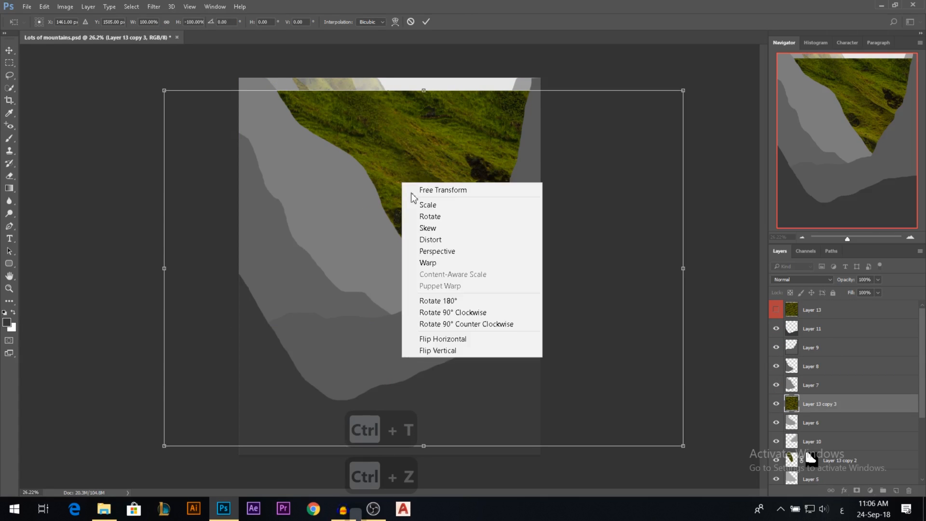
pyautogui.click(449, 339)
pyautogui.rightClick(460, 193)
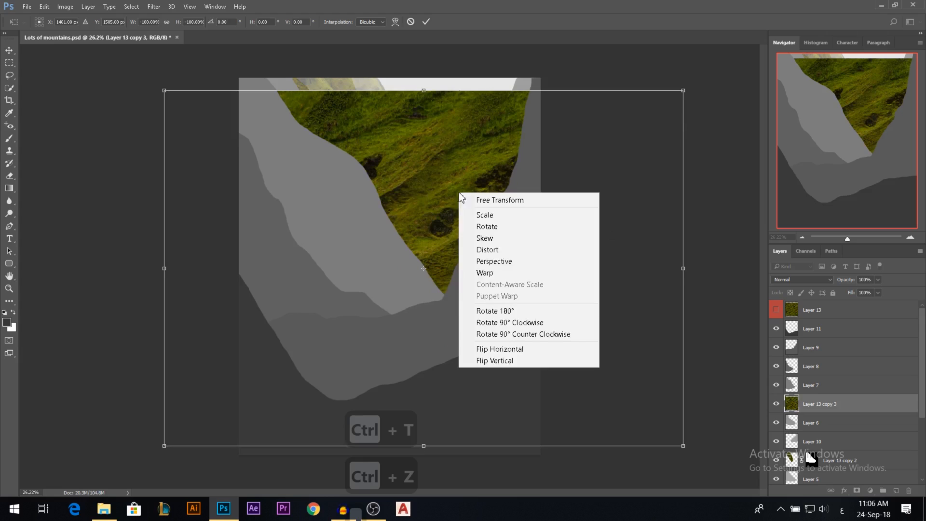
pyautogui.click(480, 361)
# Scale down and narrow the flipped grass copy and fit it over the upper part of the Layer 6 slope.
pyautogui.moveTo(683, 91); pyautogui.dragTo(553, 178)
pyautogui.moveTo(554, 269); pyautogui.dragTo(448, 260)
pyautogui.moveTo(416, 228); pyautogui.dragTo(277, 115)
pyautogui.moveTo(418, 185); pyautogui.dragTo(417, 153)
pyautogui.moveTo(303, 150); pyautogui.dragTo(329, 143)
pyautogui.moveTo(387, 154); pyautogui.dragTo(388, 147)
pyautogui.press('Return')
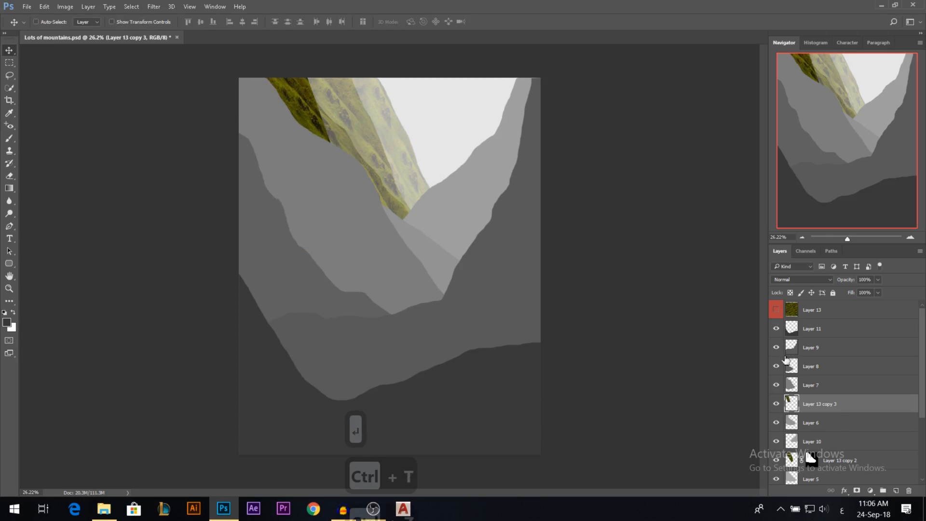
# Duplicate the fitted grass piece onto the lower part of the Layer 6 slope and rotate the duplicate counterclockwise.
pyautogui.click(776, 404)
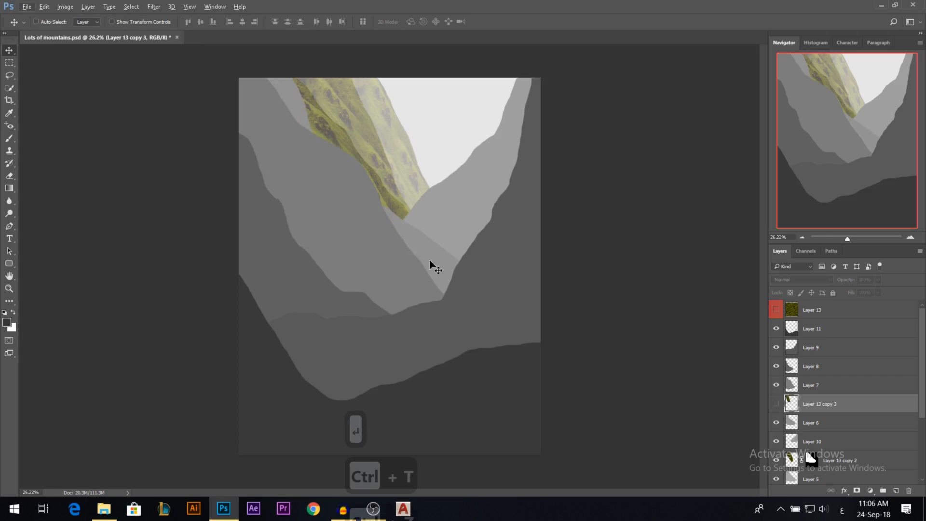
pyautogui.click(775, 409)
pyautogui.moveTo(300, 110); pyautogui.dragTo(479, 244)
pyautogui.hotkey('ctrl', 't')
pyautogui.moveTo(540, 219); pyautogui.dragTo(475, 168)
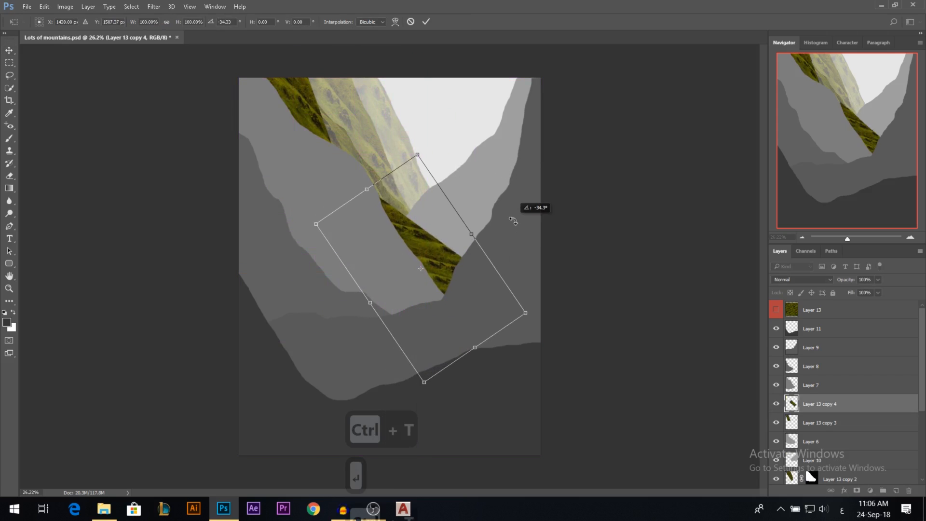
pyautogui.click(426, 21)
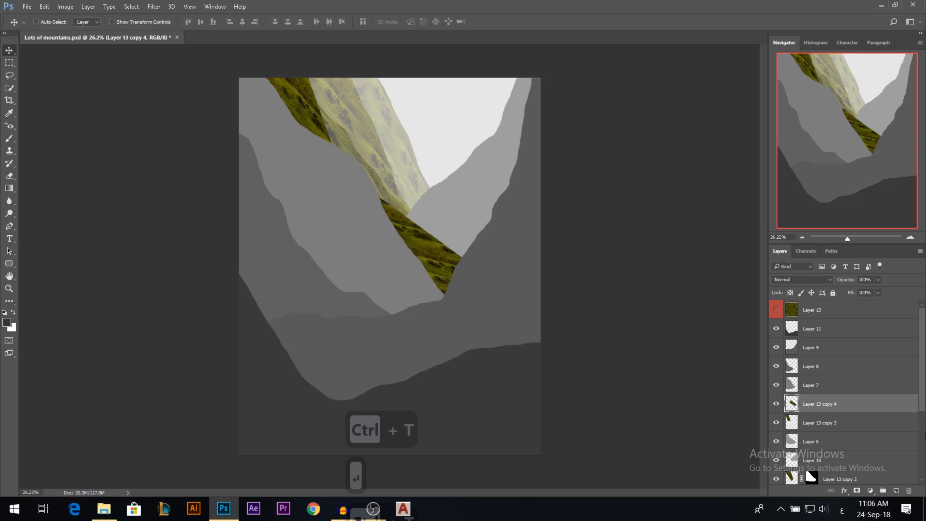
# Merge the two Layer 6 grass pieces into one layer and check its coverage by hiding and showing it.
pyautogui.keyDown('ctrl'); pyautogui.click(824, 420); pyautogui.keyUp('ctrl')
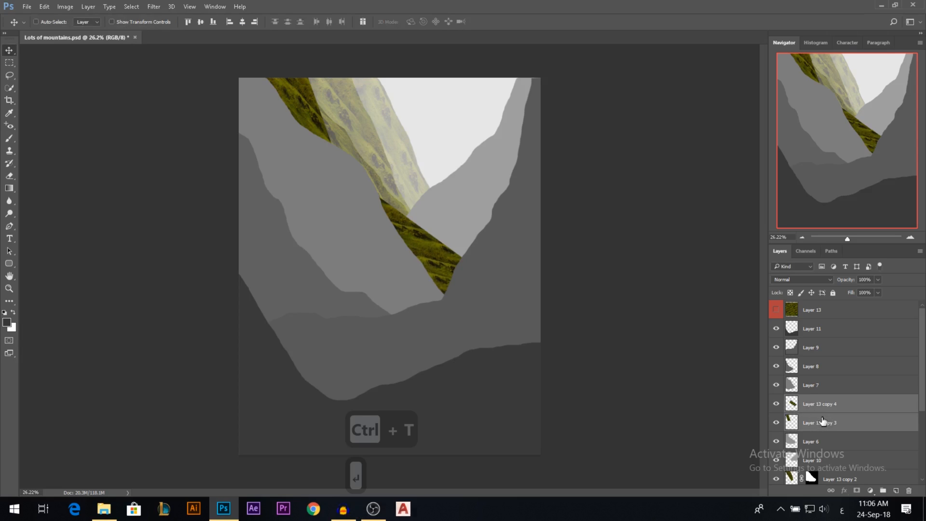
pyautogui.hotkey('ctrl', 'e')
pyautogui.click(778, 405)
pyautogui.click(777, 405)
# Mask the merged grass layer to the Layer 6 mountain shape and set its blend mode to Overlay.
pyautogui.keyDown('ctrl'); pyautogui.click(796, 424); pyautogui.keyUp('ctrl')
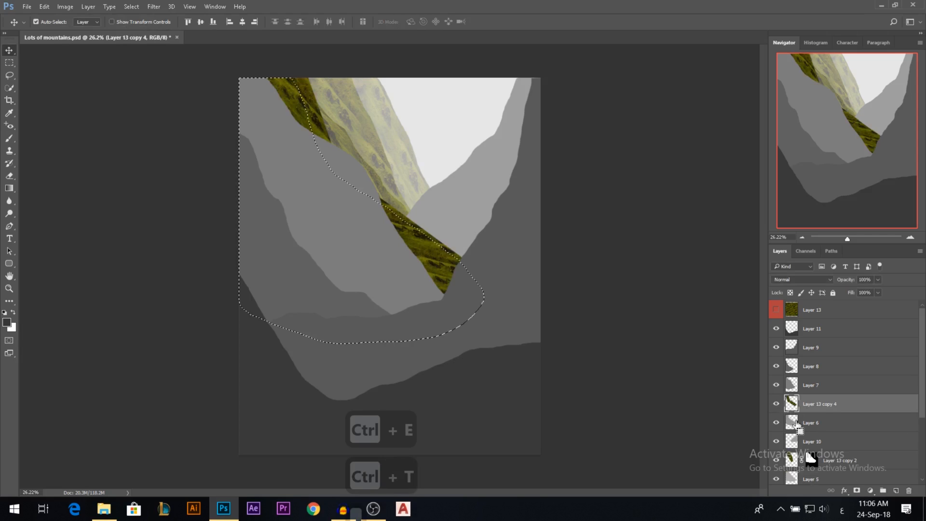
pyautogui.click(857, 490)
pyautogui.click(783, 282)
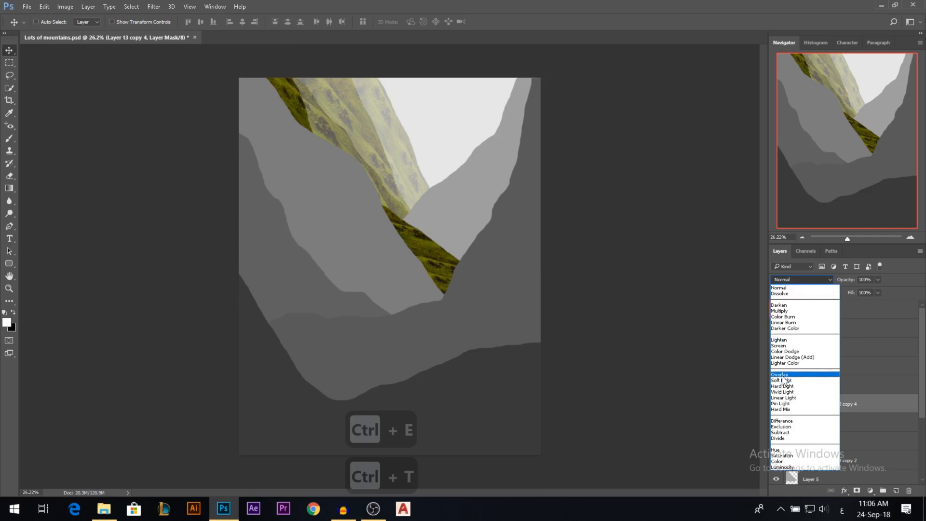
pyautogui.click(783, 375)
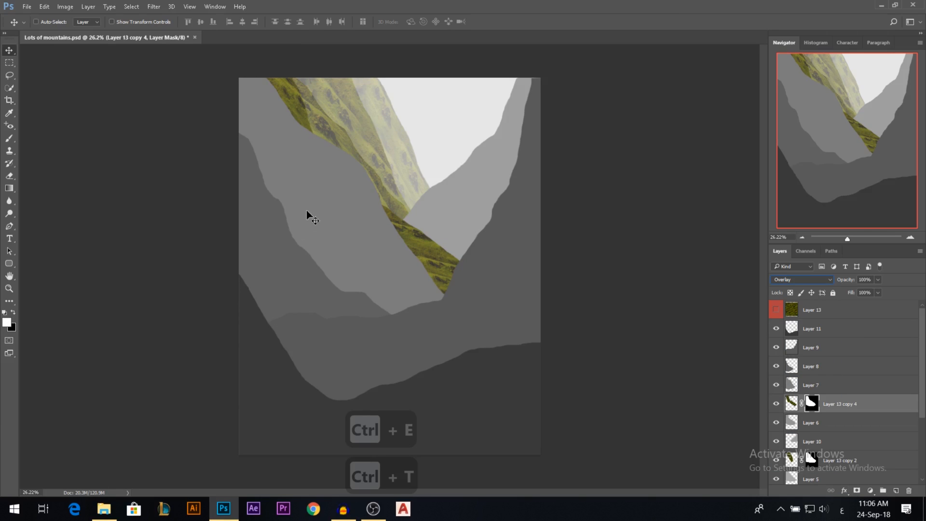
# Duplicate the red-labelled grass layer directly above Layer 7, set the copy's label to No Color and show it.
pyautogui.moveTo(808, 313); pyautogui.dragTo(809, 385)
pyautogui.rightClick(776, 387)
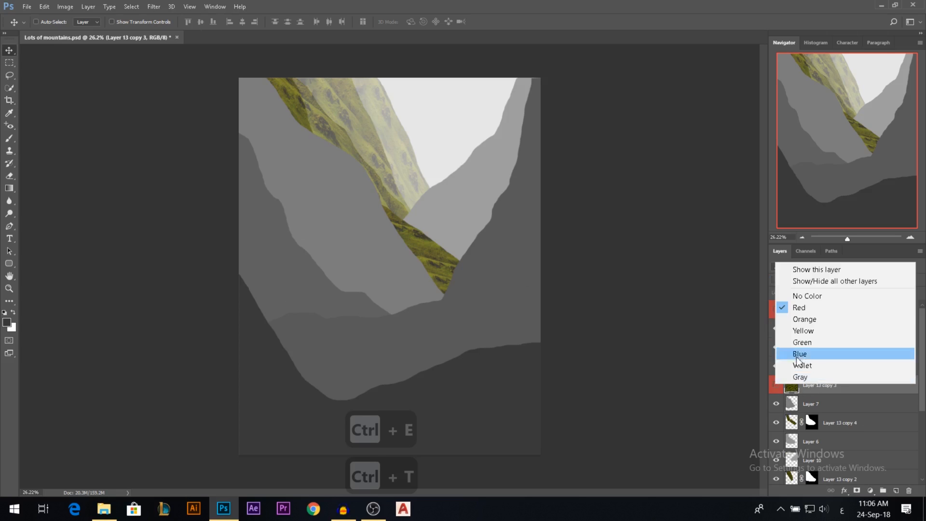
pyautogui.click(797, 296)
pyautogui.click(777, 385)
# Flip the Layer 7 grass copy horizontally, scale it to about 42% width and 73% height, and position it over the Layer 7 mountain.
pyautogui.hotkey('ctrl', 't')
pyautogui.rightClick(450, 216)
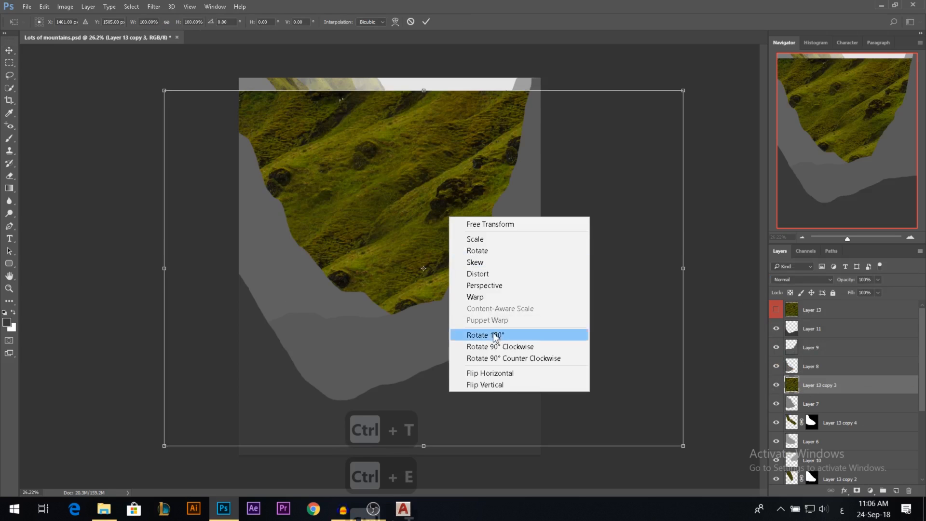
pyautogui.click(516, 375)
pyautogui.moveTo(676, 94); pyautogui.dragTo(579, 163)
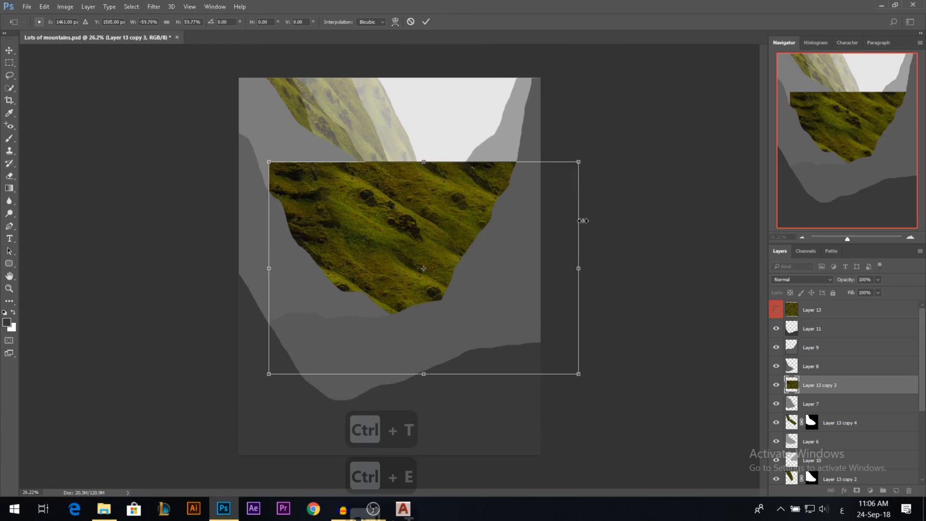
pyautogui.moveTo(585, 265); pyautogui.dragTo(515, 264)
pyautogui.moveTo(417, 205); pyautogui.dragTo(310, 114)
pyautogui.moveTo(403, 284); pyautogui.dragTo(453, 327)
pyautogui.moveTo(401, 208)
pyautogui.mouseDown()
pyautogui.moveTo(407, 224)
pyautogui.moveTo(414, 207)
pyautogui.mouseUp()
pyautogui.press('Return')
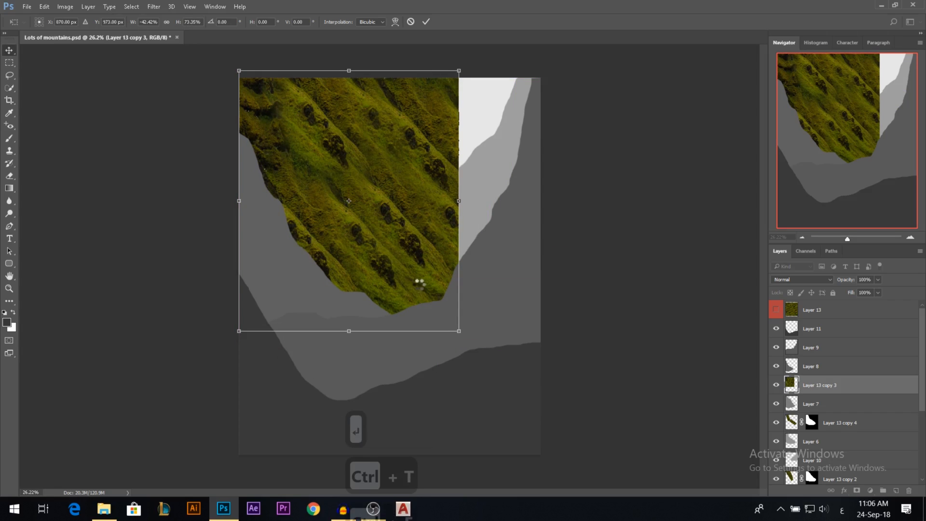
# Mask the resized grass copy to the Layer 7 mountain shape and set its blend mode to Overlay.
pyautogui.keyDown('ctrl'); pyautogui.click(791, 404); pyautogui.keyUp('ctrl')
pyautogui.click(856, 490)
pyautogui.click(789, 279)
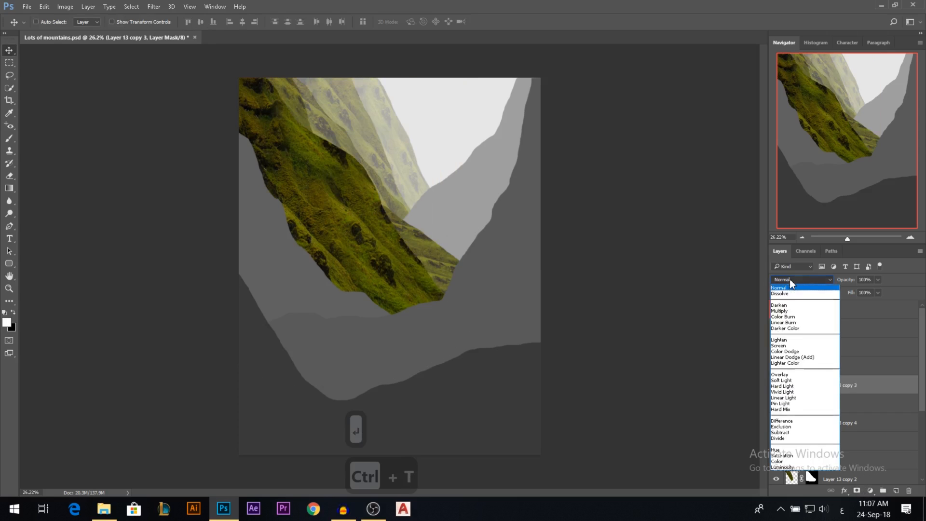
pyautogui.click(780, 374)
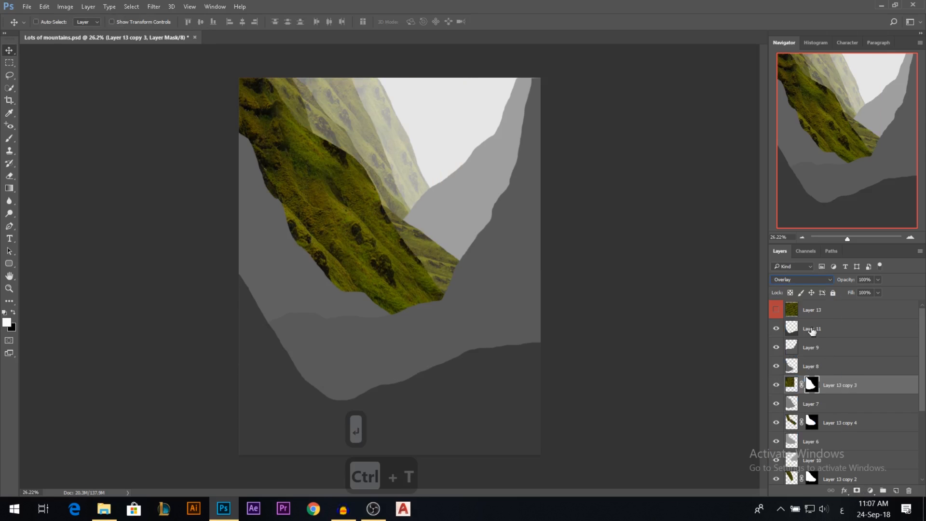
# Compare the Layer 7 grass copy in Normal and Overlay blending, and hidden against shown over the grey shape.
pyautogui.click(790, 385)
pyautogui.click(776, 385)
pyautogui.click(776, 385)
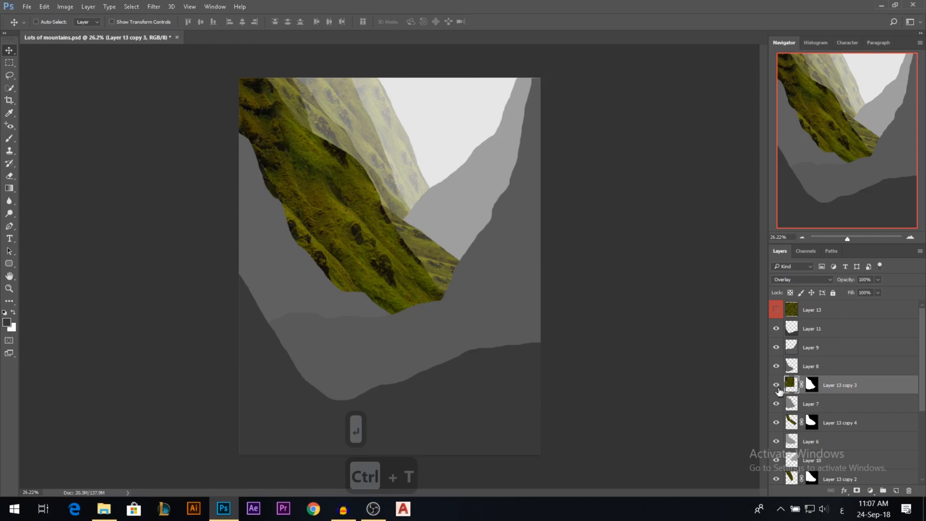
pyautogui.click(791, 280)
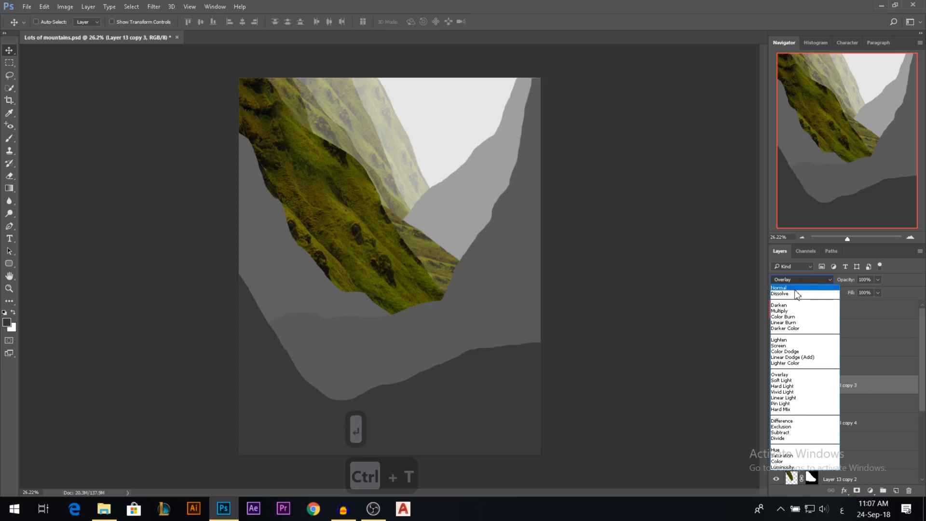
pyautogui.click(782, 288)
pyautogui.click(788, 281)
pyautogui.click(780, 374)
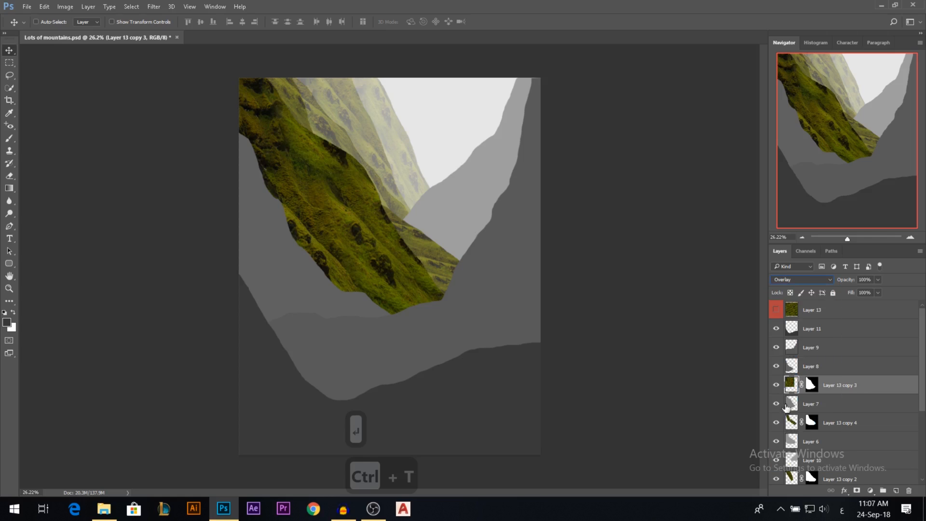
pyautogui.click(776, 385)
pyautogui.click(777, 404)
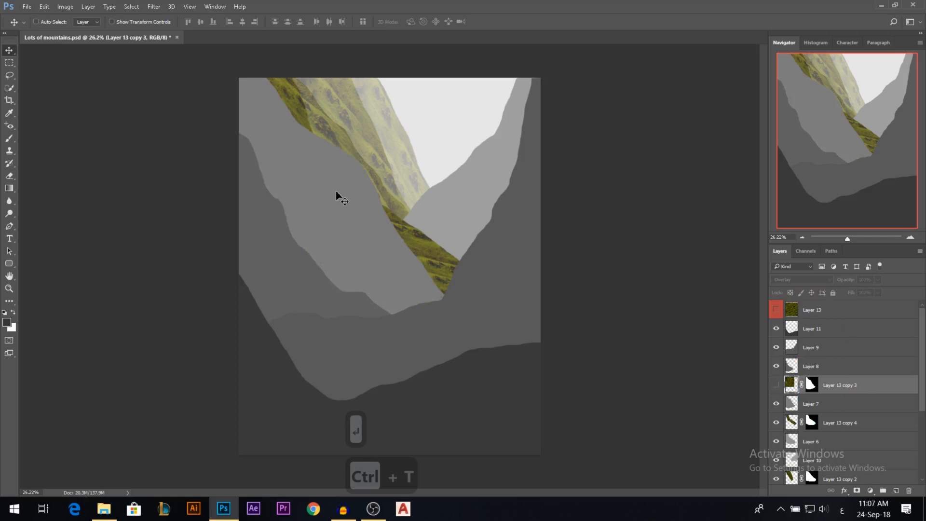
pyautogui.click(776, 385)
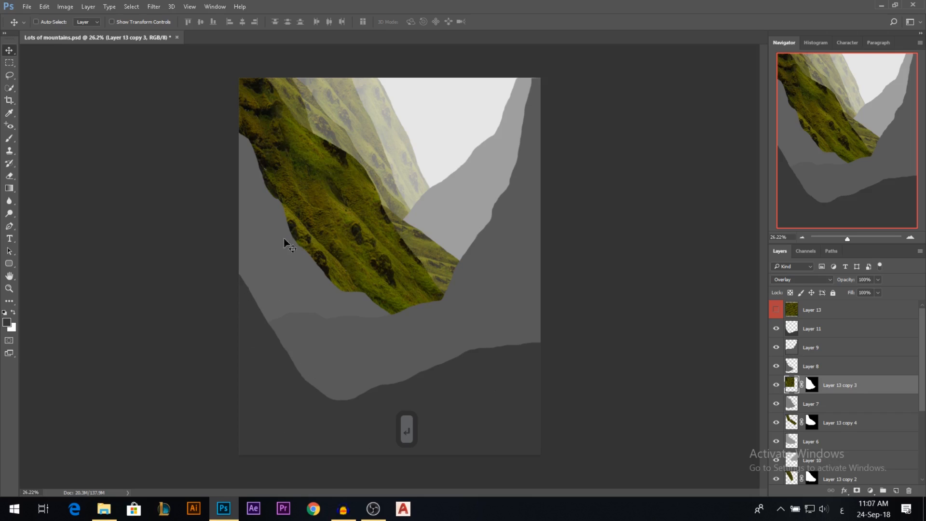
# Duplicate the red-labelled grass layer directly above Layer 8, show the copy and set its label to No Color.
pyautogui.keyDown('ctrl'); pyautogui.click(265, 232); pyautogui.keyUp('ctrl')
pyautogui.moveTo(817, 313); pyautogui.dragTo(820, 356)
pyautogui.click(777, 369)
pyautogui.rightClick(776, 369)
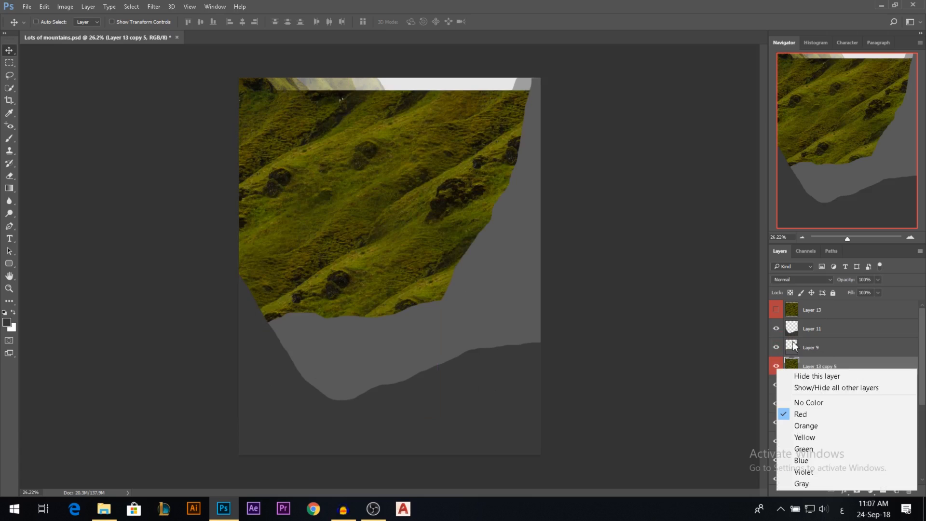
pyautogui.click(808, 403)
# Flip the Layer 8 grass copy horizontally, narrow it and position it over the left side of the Layer 8 mountain.
pyautogui.hotkey('ctrl', 't')
pyautogui.rightClick(415, 215)
pyautogui.click(486, 374)
pyautogui.moveTo(683, 268); pyautogui.dragTo(401, 269)
pyautogui.moveTo(290, 134); pyautogui.dragTo(328, 138)
pyautogui.press('Return')
# Mask the narrowed grass copy to the Layer 8 mountain shape and set its blend mode to Overlay.
pyautogui.keyDown('ctrl'); pyautogui.click(792, 385); pyautogui.keyUp('ctrl')
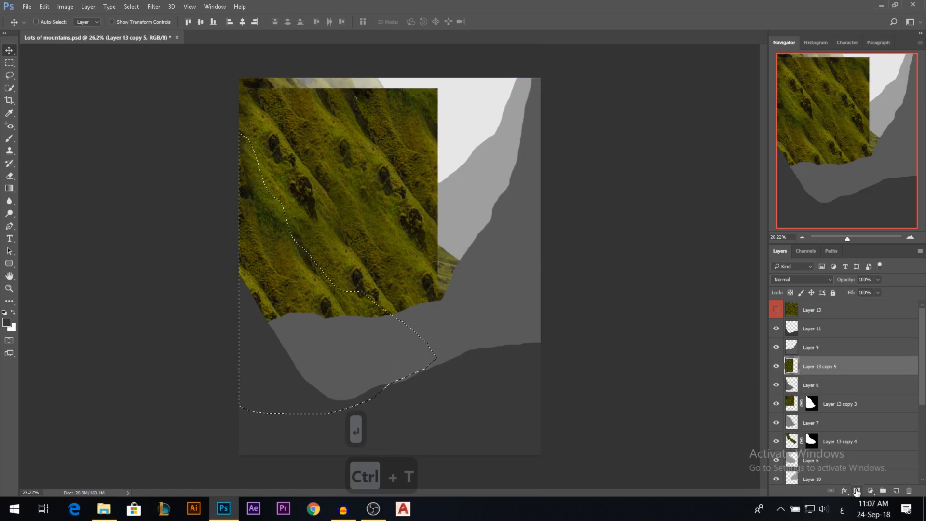
pyautogui.click(856, 491)
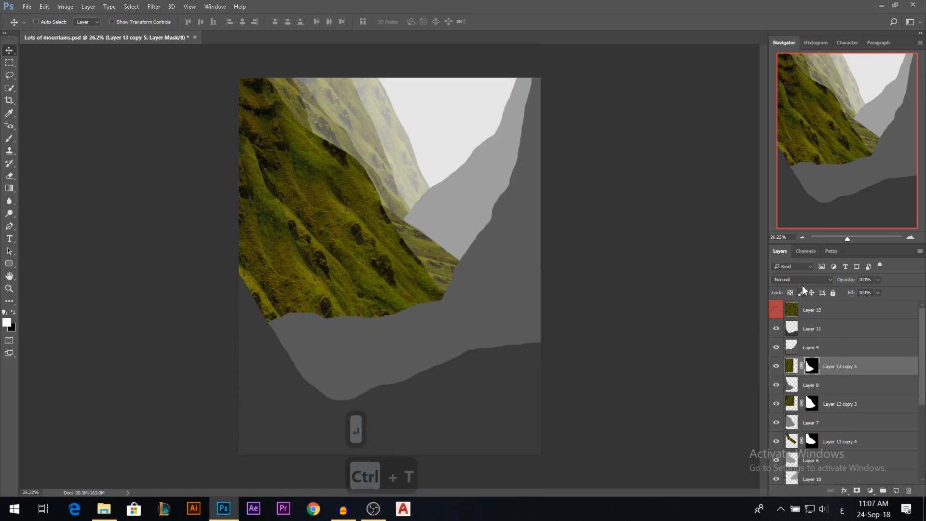
pyautogui.click(800, 280)
pyautogui.click(796, 375)
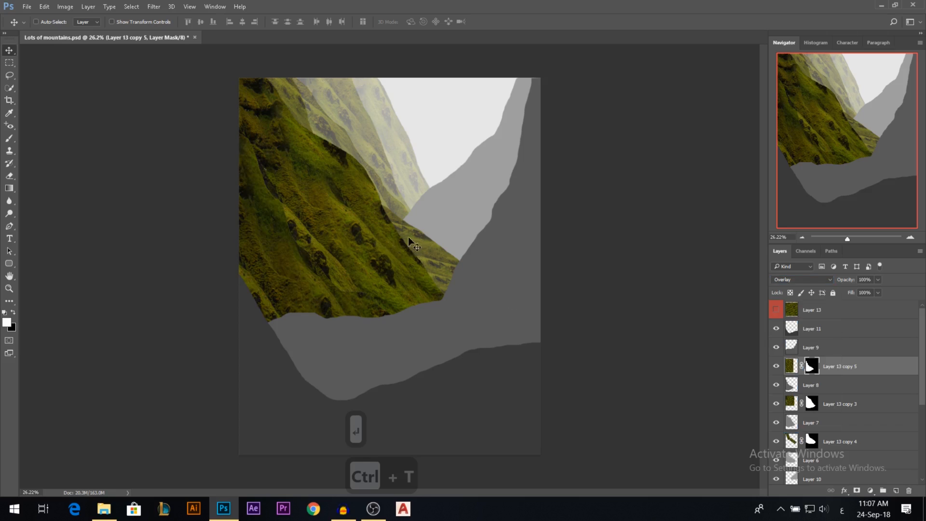
pyautogui.scroll(6, 346, 209)
pyautogui.scroll(-4, 386, 275)
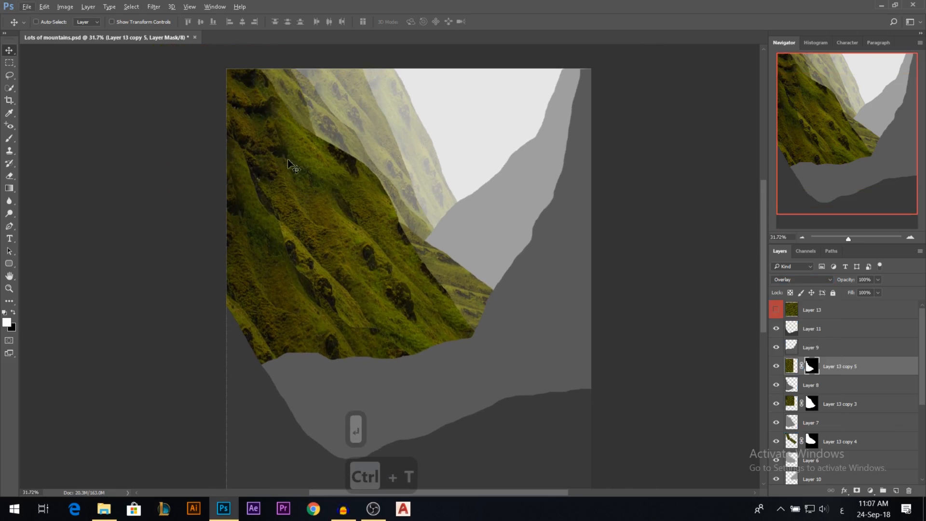
pyautogui.scroll(-1, 337, 236)
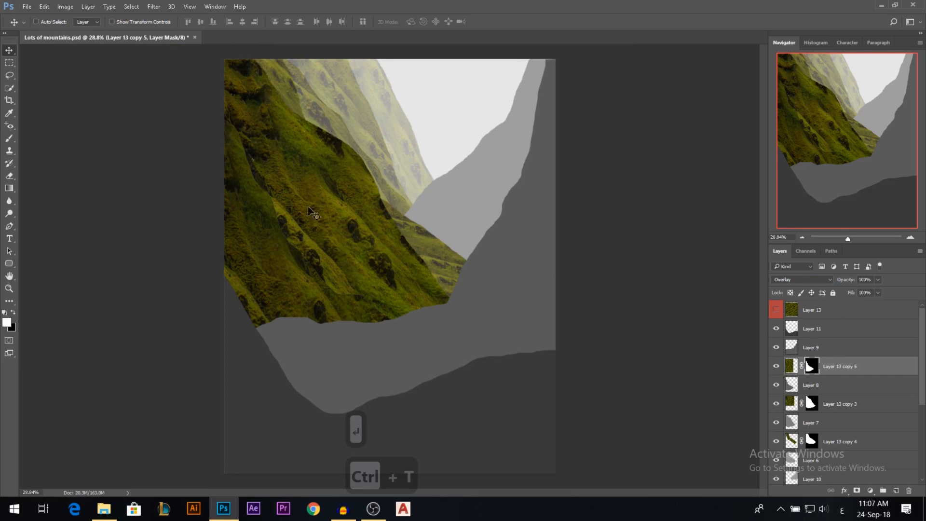
pyautogui.scroll(-1, 345, 128)
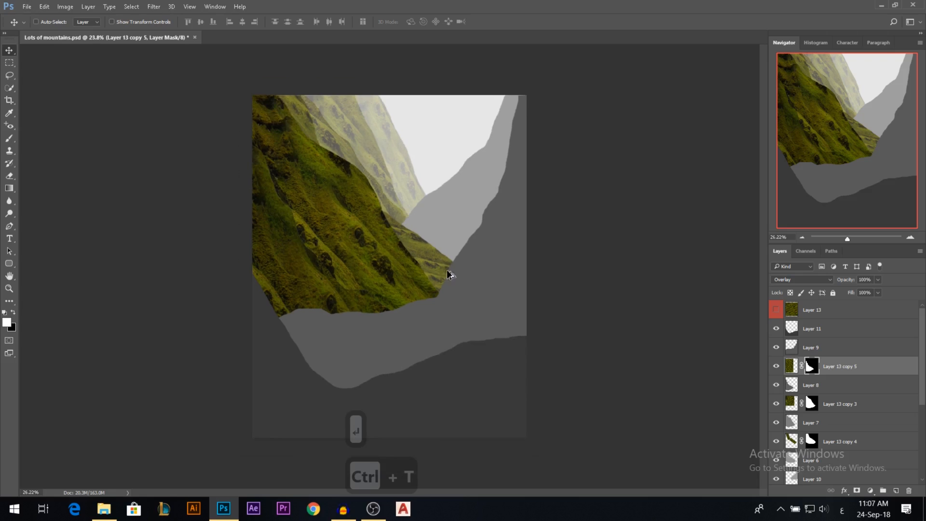
pyautogui.scroll(1, 541, 279)
# Identify the right-hand mountain as Layer 10, duplicate the red-labelled grass layer directly above it and show the copy.
pyautogui.scroll(-2, 829, 391)
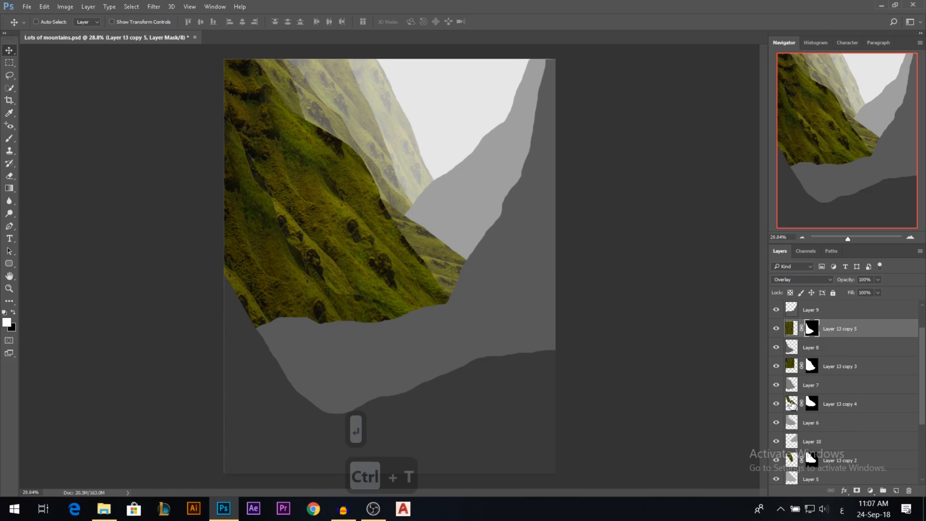
pyautogui.click(776, 425)
pyautogui.click(776, 442)
pyautogui.click(776, 441)
pyautogui.keyDown('ctrl'); pyautogui.click(464, 195); pyautogui.keyUp('ctrl')
pyautogui.scroll(2, 830, 386)
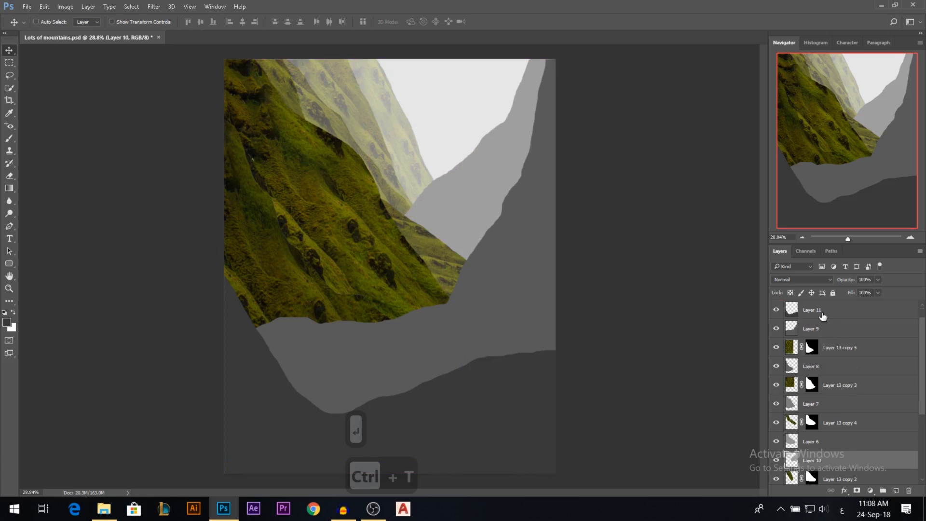
pyautogui.moveTo(812, 310); pyautogui.dragTo(797, 472)
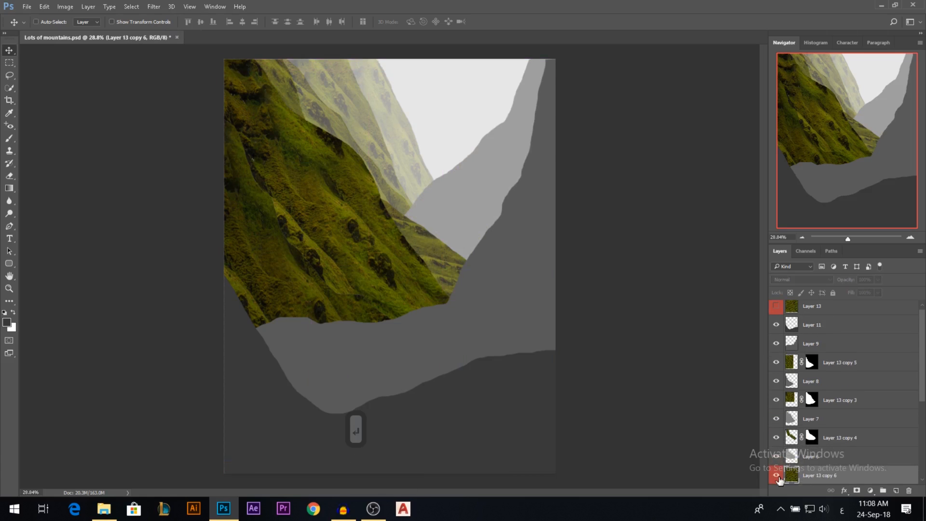
# Scale the Layer 10 grass copy to about 24% width and position it over the right-hand mountain.
pyautogui.hotkey('ctrl', 't')
pyautogui.moveTo(718, 271); pyautogui.dragTo(502, 265)
pyautogui.moveTo(407, 162); pyautogui.dragTo(455, 143)
pyautogui.moveTo(487, 44); pyautogui.dragTo(486, 51)
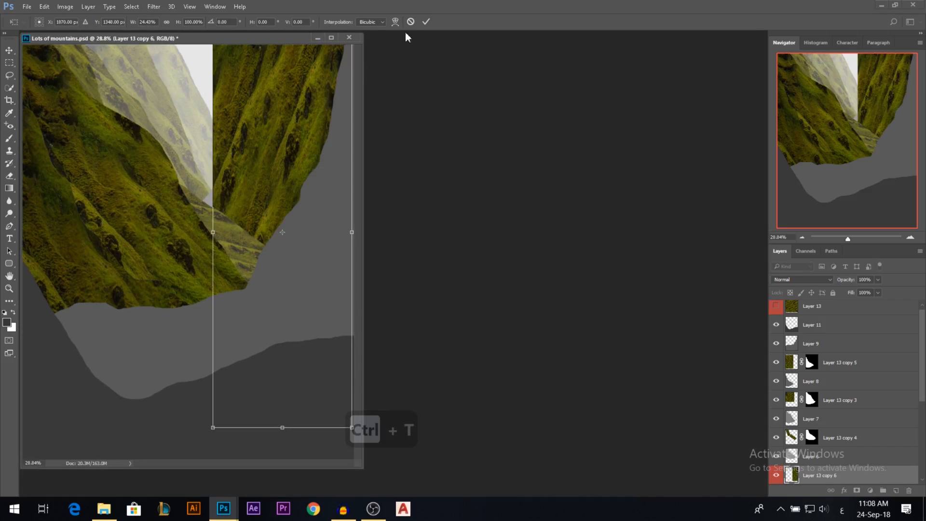
pyautogui.moveTo(278, 43); pyautogui.dragTo(427, 69)
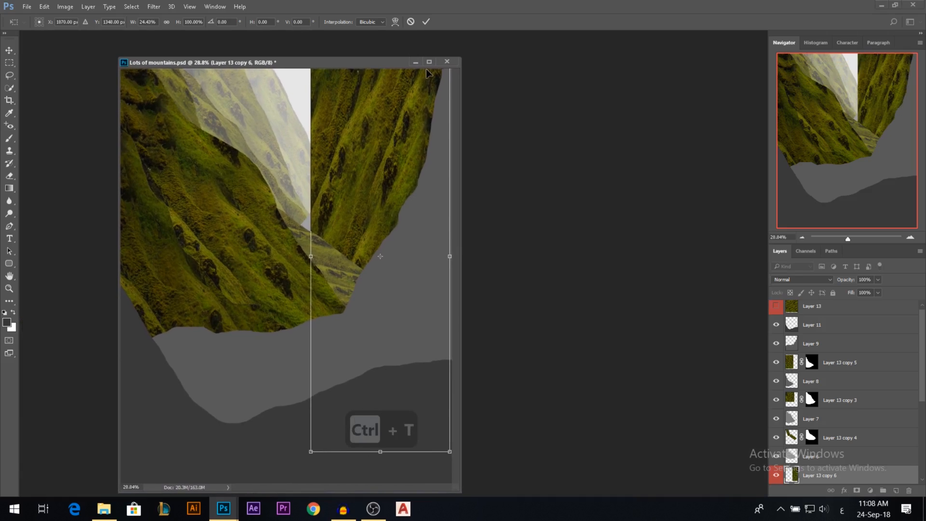
pyautogui.moveTo(335, 60); pyautogui.dragTo(313, 31)
pyautogui.click(426, 21)
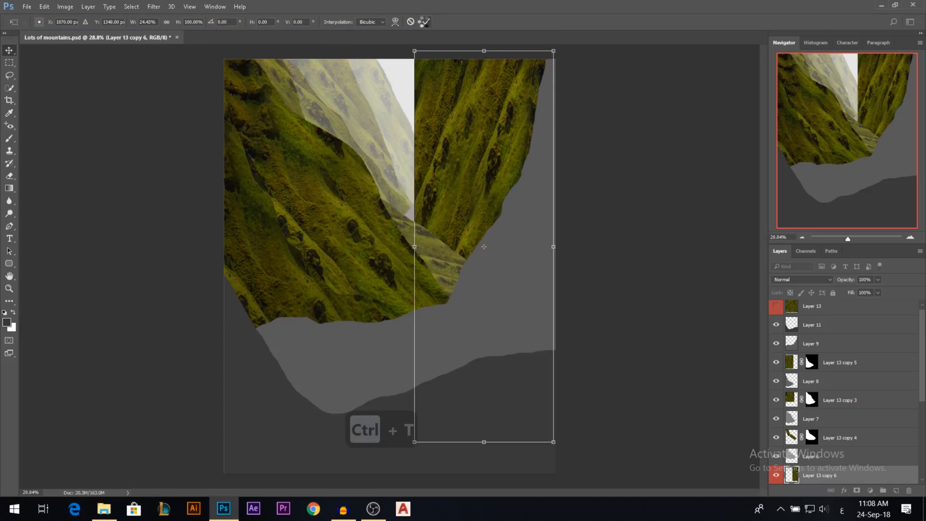
# Set the Layer 10 grass copy's label to No Color and mask it to the Layer 10 mountain shape.
pyautogui.scroll(-2, 839, 442)
pyautogui.rightClick(776, 438)
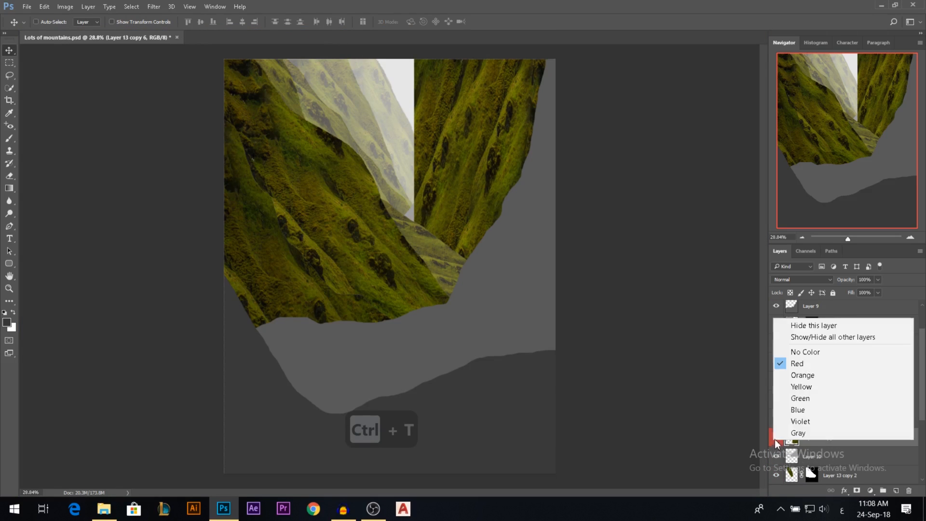
pyautogui.click(791, 352)
pyautogui.keyDown('ctrl'); pyautogui.click(792, 457); pyautogui.keyUp('ctrl')
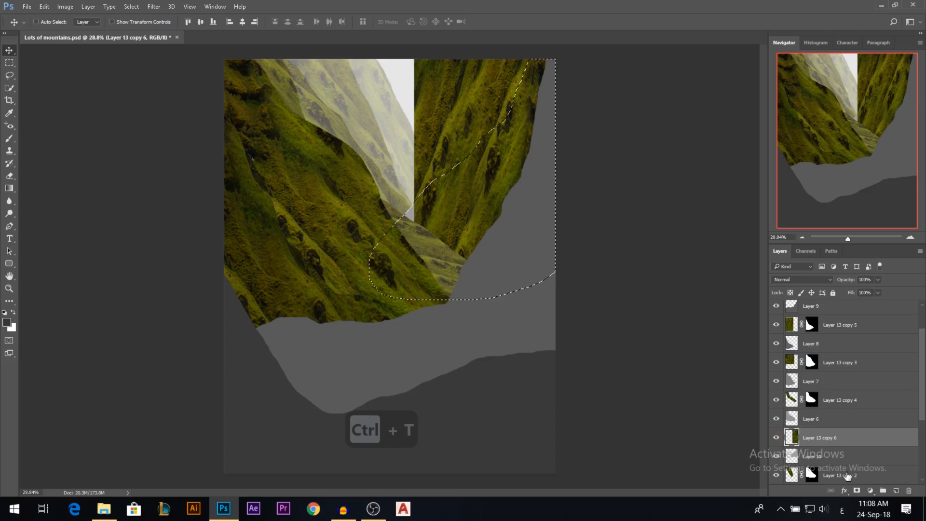
pyautogui.click(857, 490)
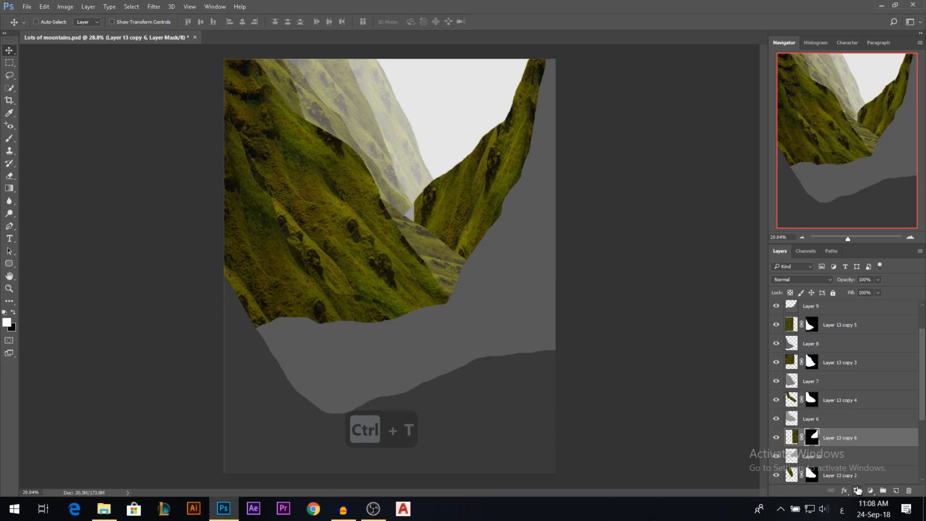
# Unlink the Layer 10 grass copy from its mask, and rotate and reposition the texture to fill the mountain shape.
pyautogui.click(792, 439)
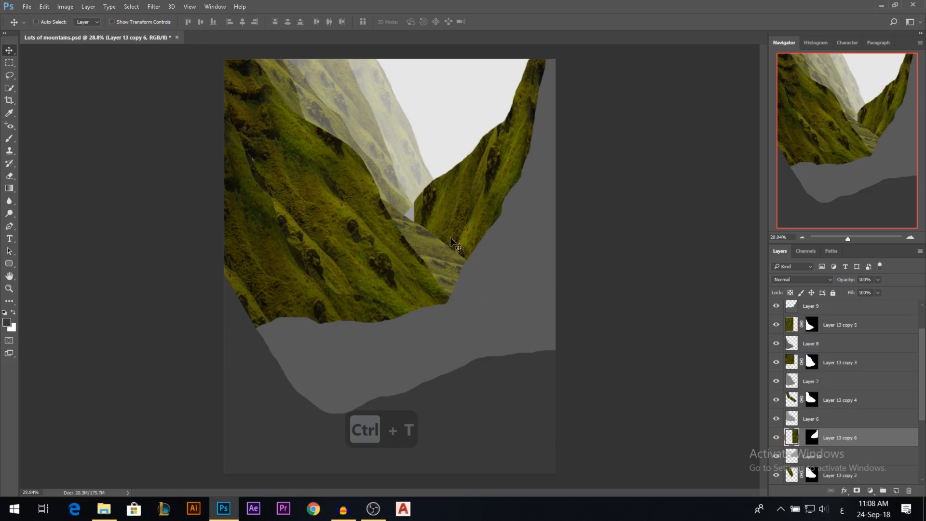
pyautogui.moveTo(480, 236); pyautogui.dragTo(458, 247)
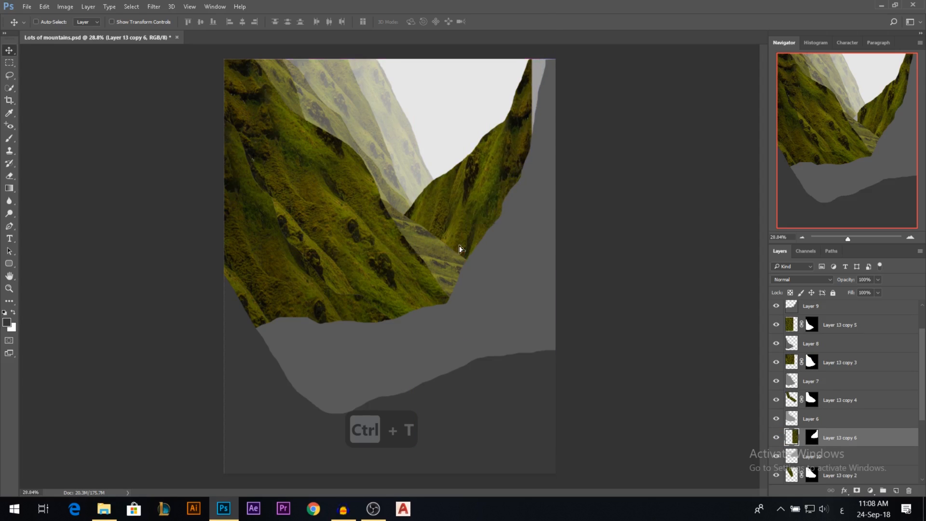
pyautogui.hotkey('ctrl', 't')
pyautogui.moveTo(638, 99); pyautogui.dragTo(668, 147)
pyautogui.moveTo(428, 172); pyautogui.dragTo(435, 155)
pyautogui.moveTo(646, 121); pyautogui.dragTo(660, 131)
pyautogui.moveTo(549, 151); pyautogui.dragTo(549, 145)
pyautogui.press('Return')
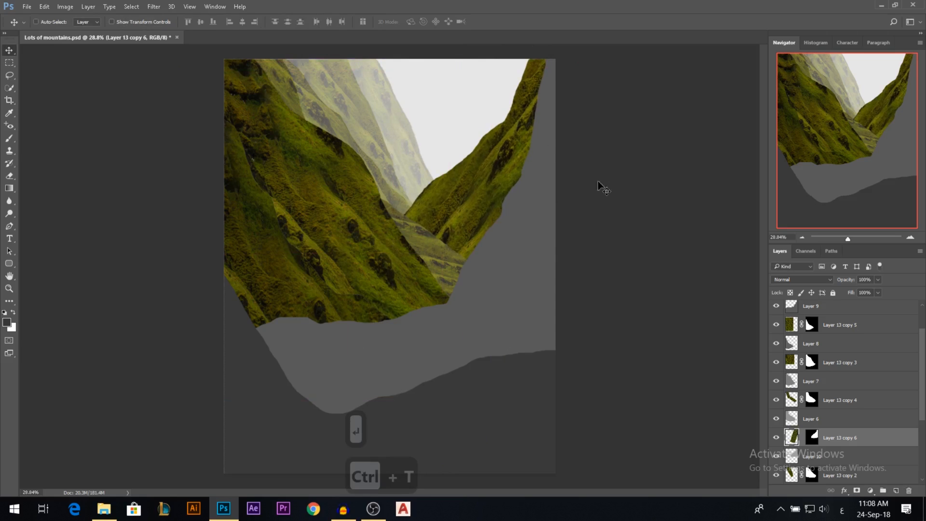
# Duplicate the red-labelled grass layer directly above Layer 9 and show the copy.
pyautogui.keyDown('ctrl'); pyautogui.click(527, 239); pyautogui.keyUp('ctrl')
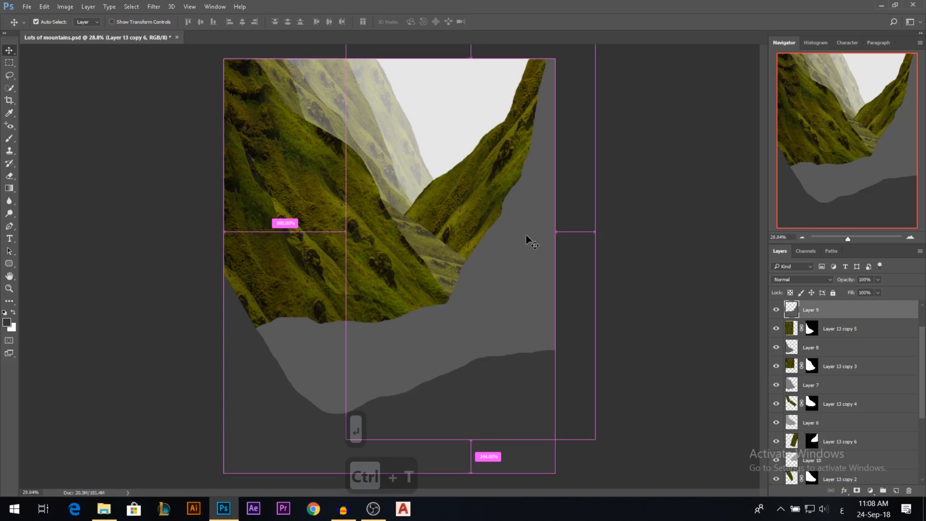
pyautogui.scroll(3, 885, 371)
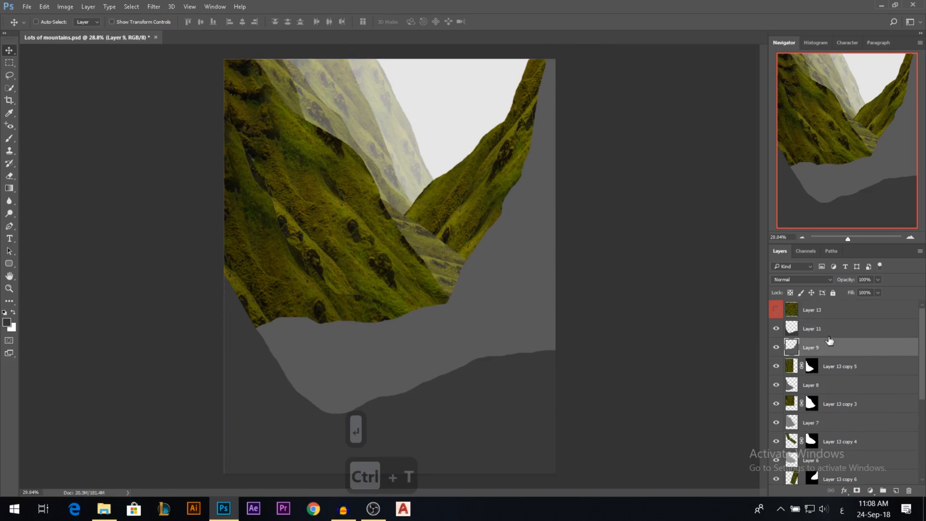
pyautogui.click(812, 341)
pyautogui.click(776, 347)
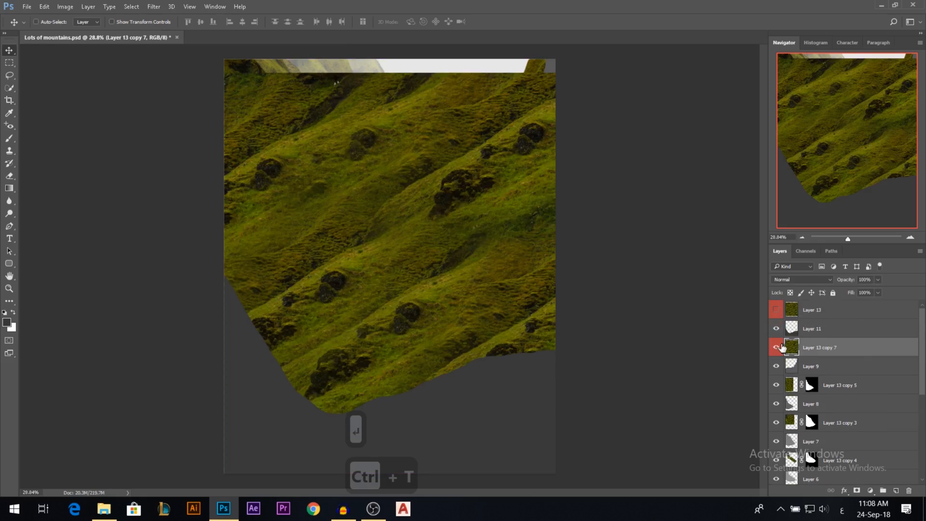
# Scale the Layer 9 grass copy to about 50% width, rotate it about 2.1° and place it over the right-hand slope.
pyautogui.hotkey('ctrl', 't')
pyautogui.moveTo(712, 272); pyautogui.dragTo(585, 262)
pyautogui.moveTo(486, 219); pyautogui.dragTo(518, 224)
pyautogui.moveTo(681, 149); pyautogui.dragTo(657, 170)
pyautogui.press('Return')
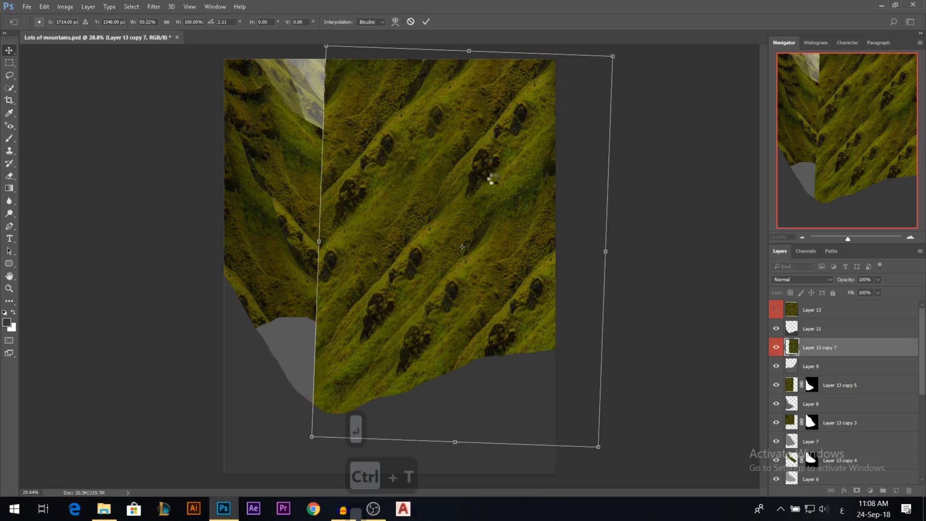
# Set the Layer 9 grass copy's label to No Color, check the shape beneath it and shift the copy slightly.
pyautogui.rightClick(777, 351)
pyautogui.click(809, 386)
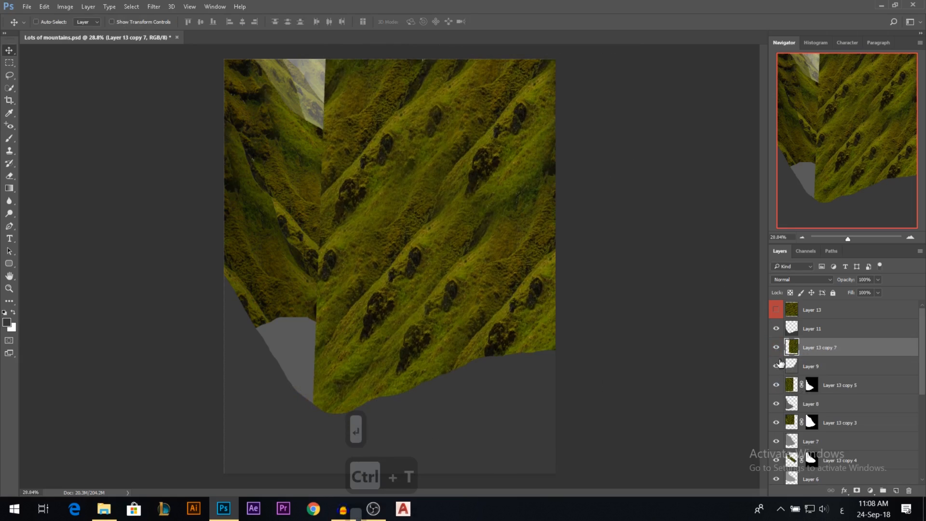
pyautogui.click(776, 347)
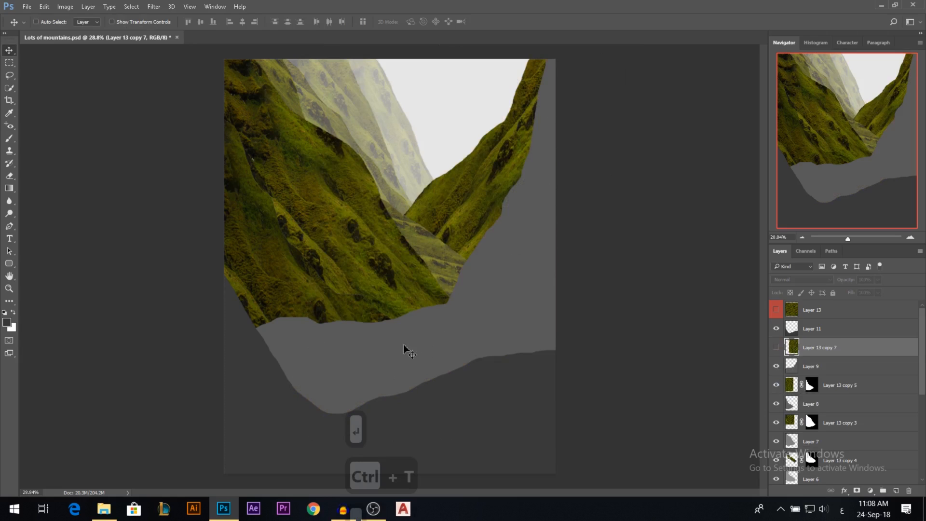
pyautogui.click(778, 351)
pyautogui.moveTo(463, 211); pyautogui.dragTo(476, 219)
pyautogui.hotkey('ctrl', 't')
pyautogui.moveTo(626, 50); pyautogui.dragTo(610, 69)
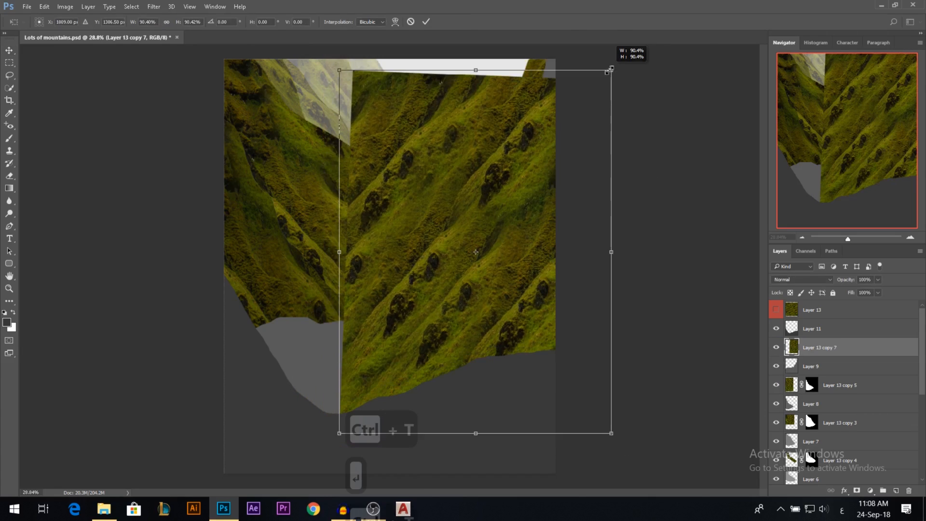
pyautogui.moveTo(558, 141); pyautogui.dragTo(562, 120)
pyautogui.rightClick(418, 237)
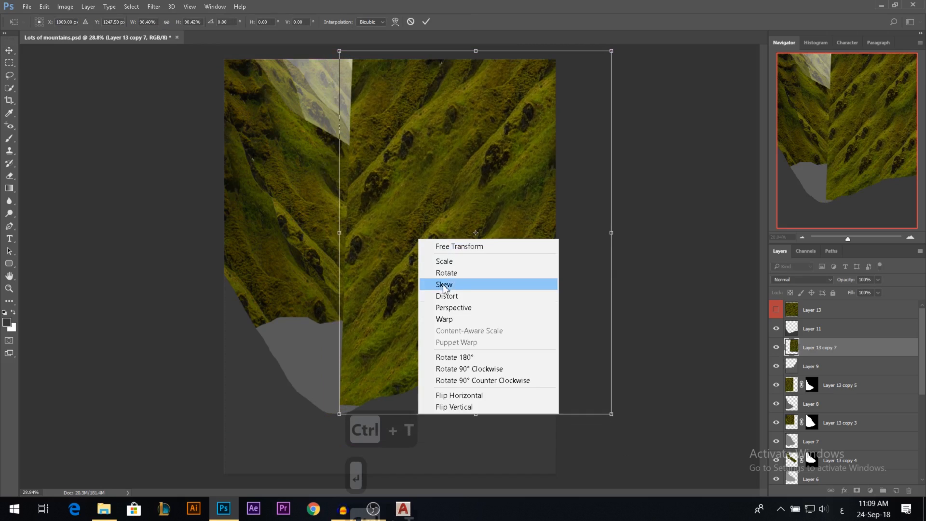
pyautogui.click(444, 316)
pyautogui.moveTo(332, 416); pyautogui.dragTo(181, 393)
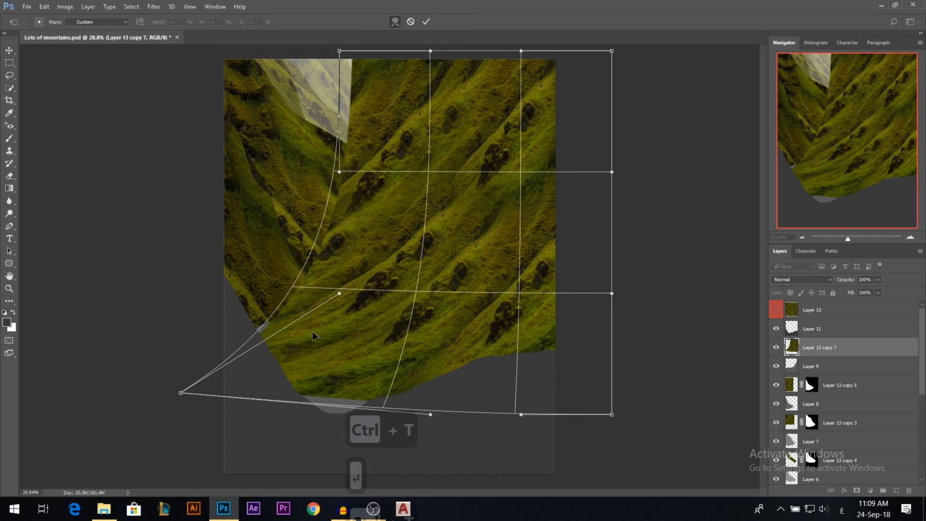
pyautogui.press('Escape')
# Scale down the Layer 9 grass copy over the right-hand slope and place a duplicate of it lower over the valley.
pyautogui.hotkey('ctrl', 't')
pyautogui.moveTo(322, 450); pyautogui.dragTo(382, 378)
pyautogui.press('Return')
pyautogui.moveTo(463, 242); pyautogui.dragTo(399, 314)
# Rotate the second grass copy above Layer 9 by 75°, skew it about -23.2° and position it across the valley floor.
pyautogui.hotkey('ctrl', 't')
pyautogui.moveTo(477, 119); pyautogui.dragTo(582, 305)
pyautogui.moveTo(412, 185); pyautogui.dragTo(369, 238)
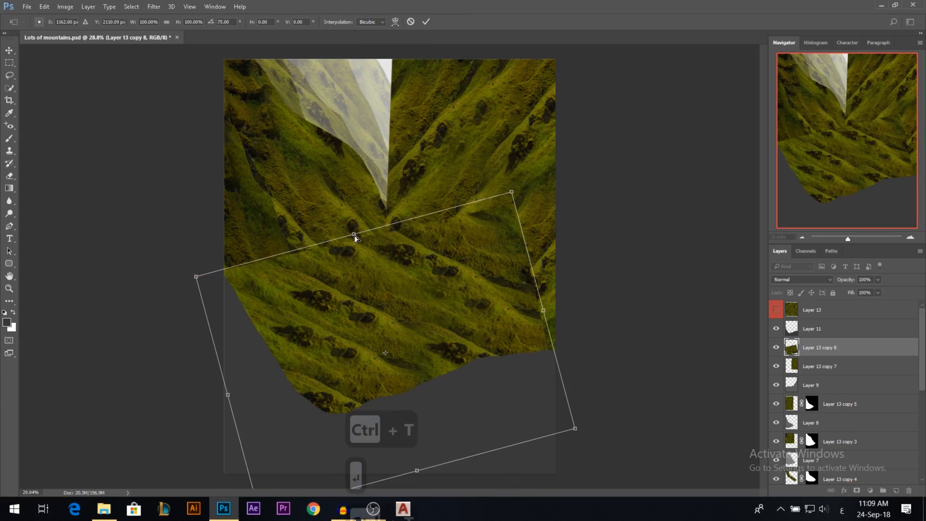
pyautogui.rightClick(384, 302)
pyautogui.click(365, 264)
pyautogui.moveTo(355, 235); pyautogui.dragTo(345, 301)
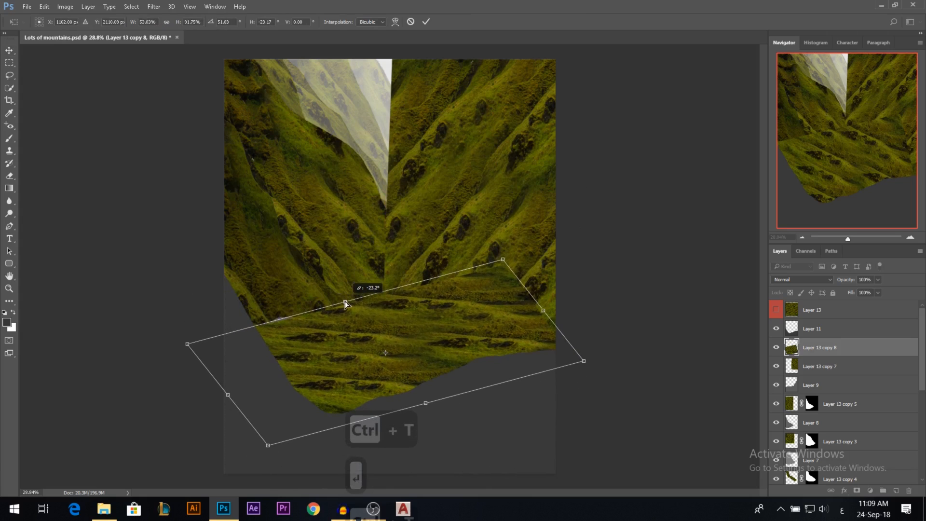
pyautogui.press('Return')
pyautogui.moveTo(479, 275); pyautogui.dragTo(424, 305)
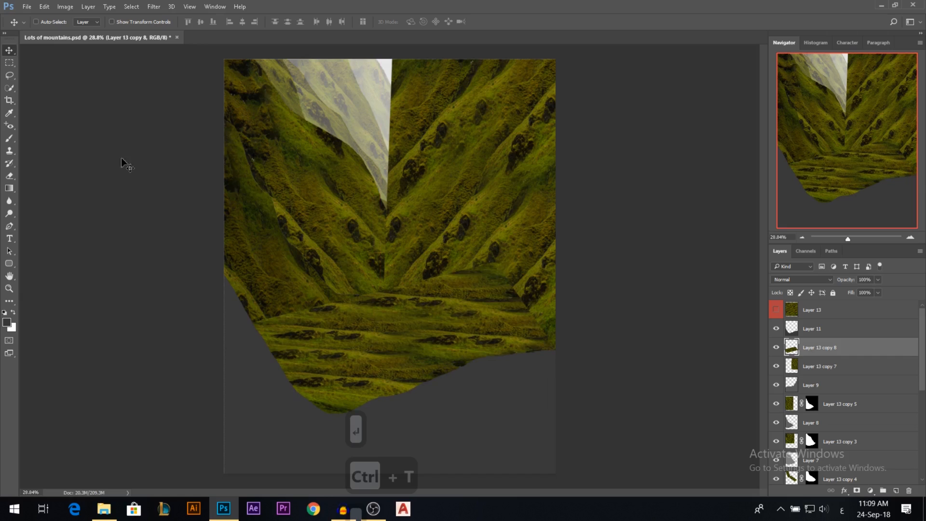
# Erase the upper edge of the valley-floor grass with a soft Eraser at 100% opacity to blend it into the slope.
pyautogui.click(9, 176)
pyautogui.rightClick(440, 199)
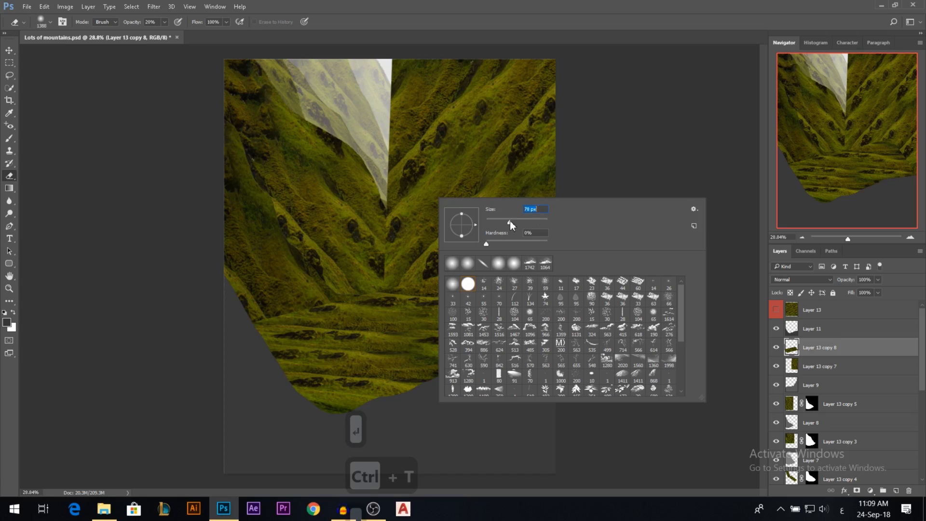
pyautogui.click(400, 263)
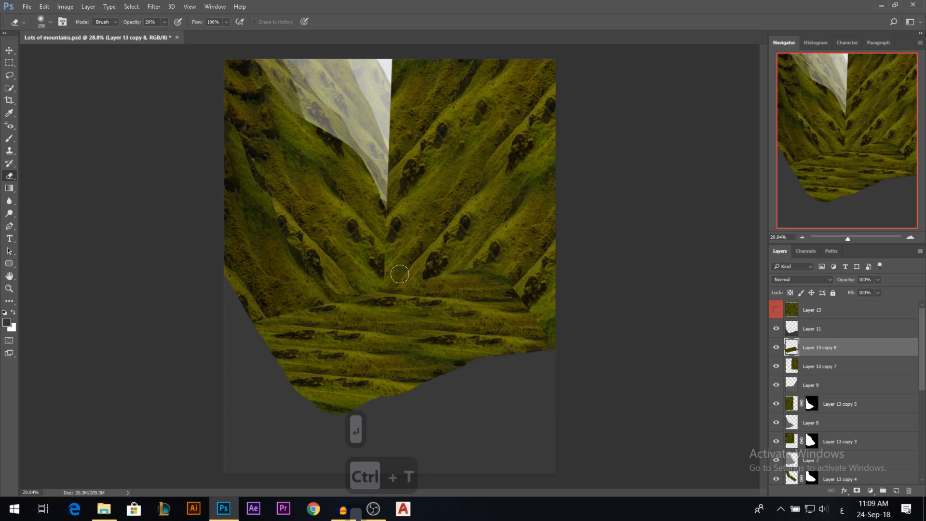
pyautogui.moveTo(131, 26); pyautogui.dragTo(499, 46)
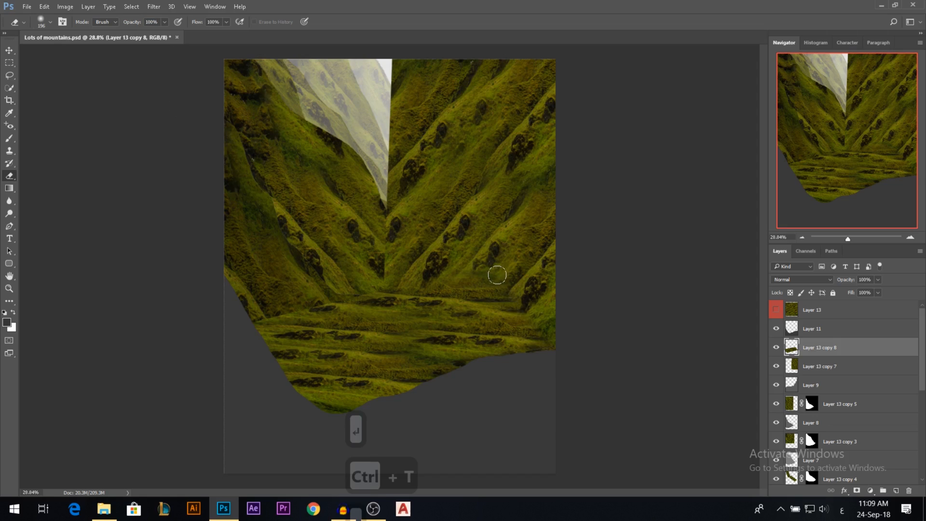
pyautogui.moveTo(512, 296)
pyautogui.mouseDown()
pyautogui.moveTo(526, 299)
pyautogui.moveTo(410, 290)
pyautogui.mouseUp()
# Merge the two grass copies above Layer 9 into one layer and mask it to Layer 9's shape.
pyautogui.keyDown('ctrl'); pyautogui.click(835, 368); pyautogui.keyUp('ctrl')
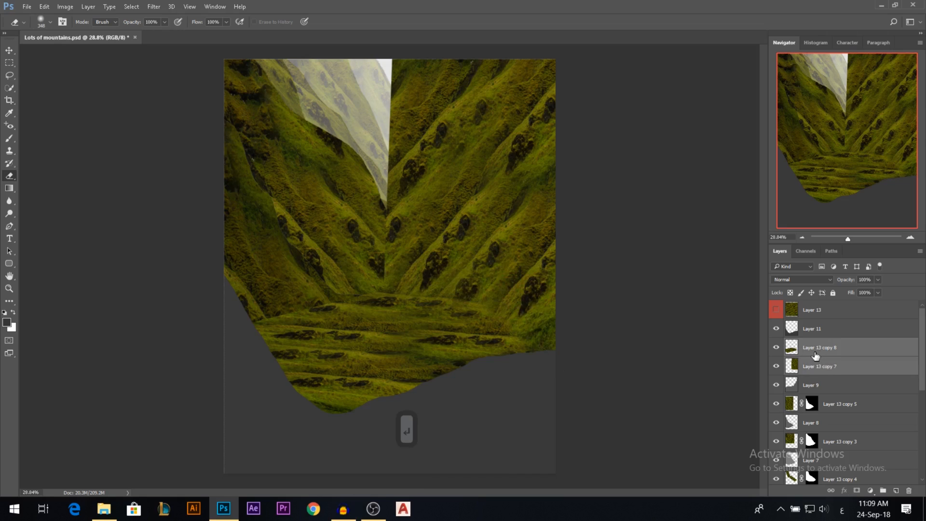
pyautogui.hotkey('ctrl', 'e')
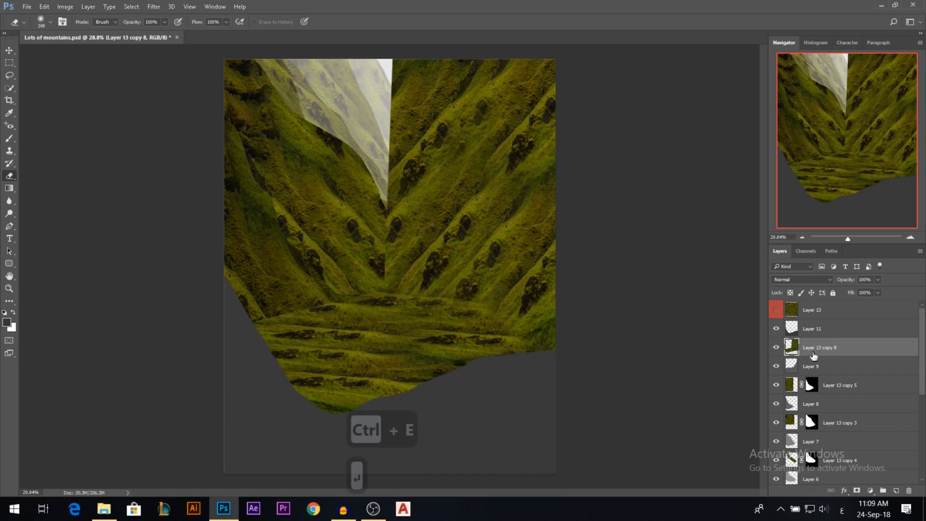
pyautogui.keyDown('ctrl'); pyautogui.click(791, 370); pyautogui.keyUp('ctrl')
pyautogui.click(857, 491)
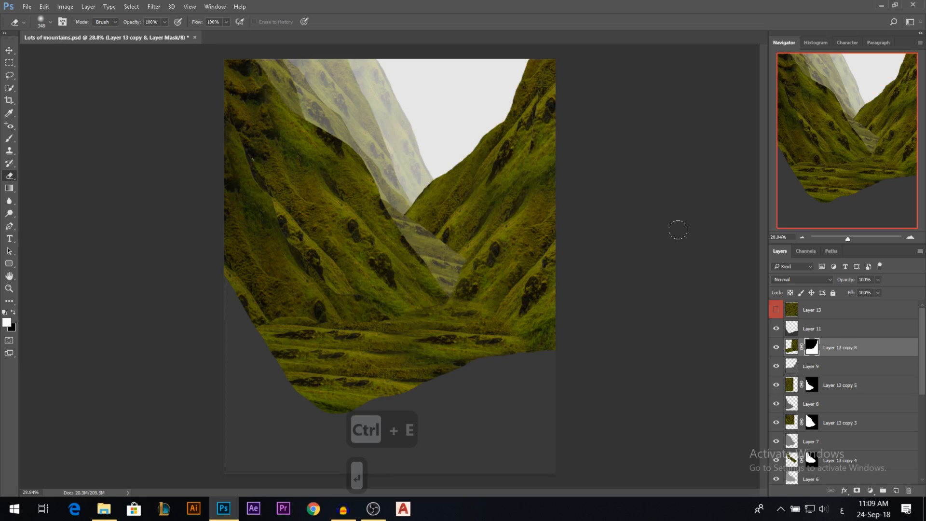
# Set the merged grass layer to Overlay and compare the image with that layer hidden and shown.
pyautogui.click(801, 279)
pyautogui.click(793, 375)
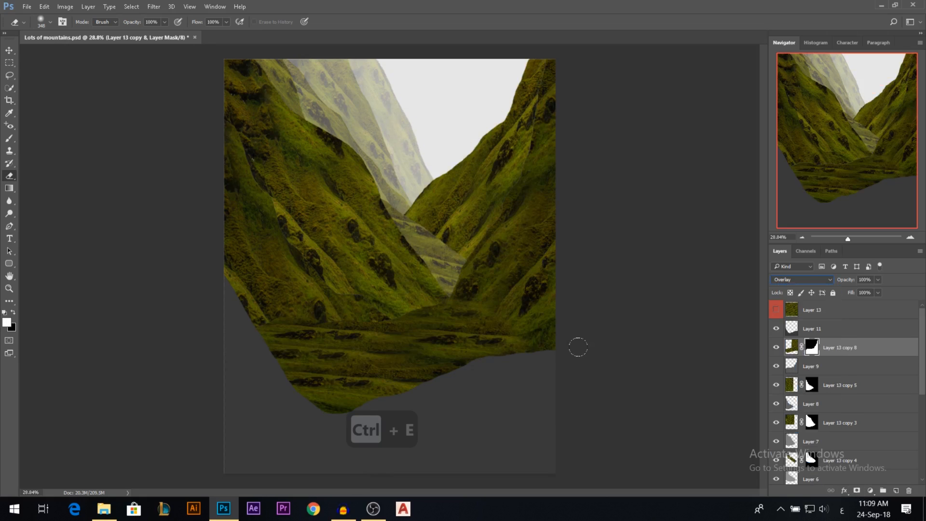
pyautogui.click(9, 50)
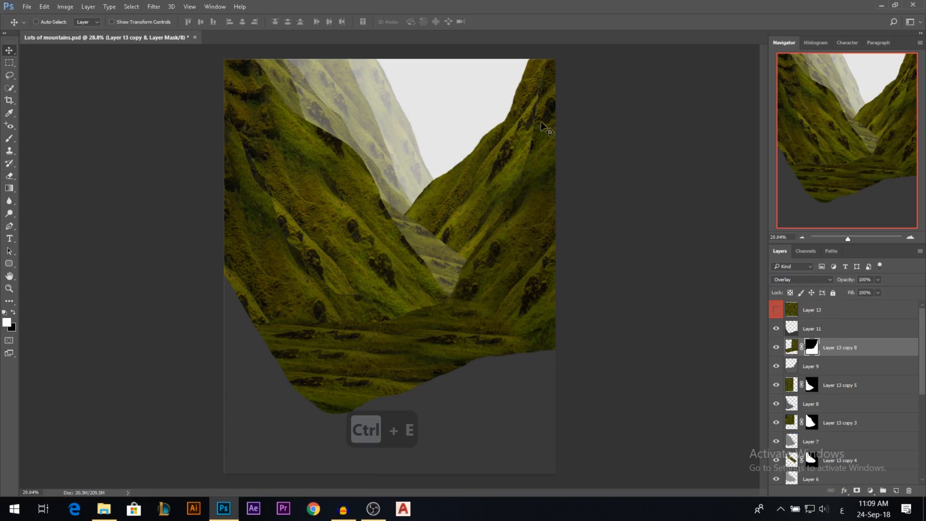
pyautogui.click(775, 347)
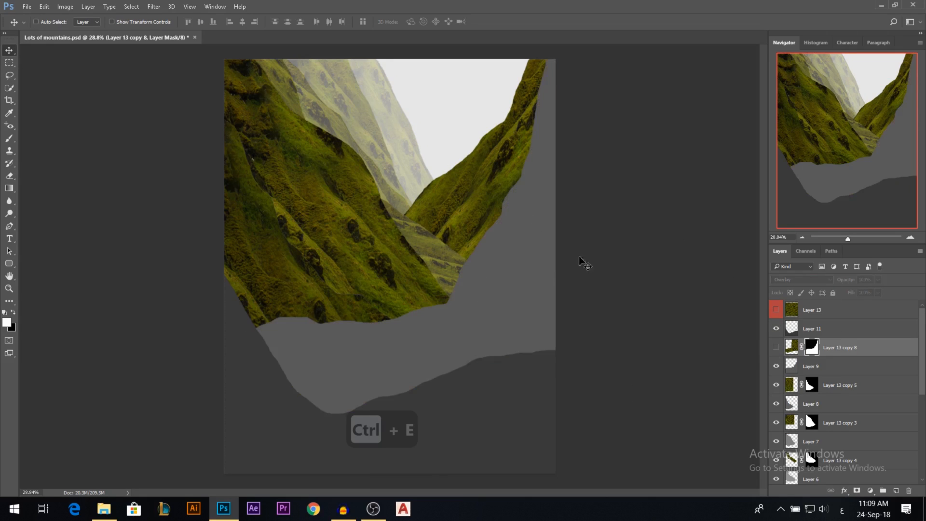
pyautogui.click(775, 347)
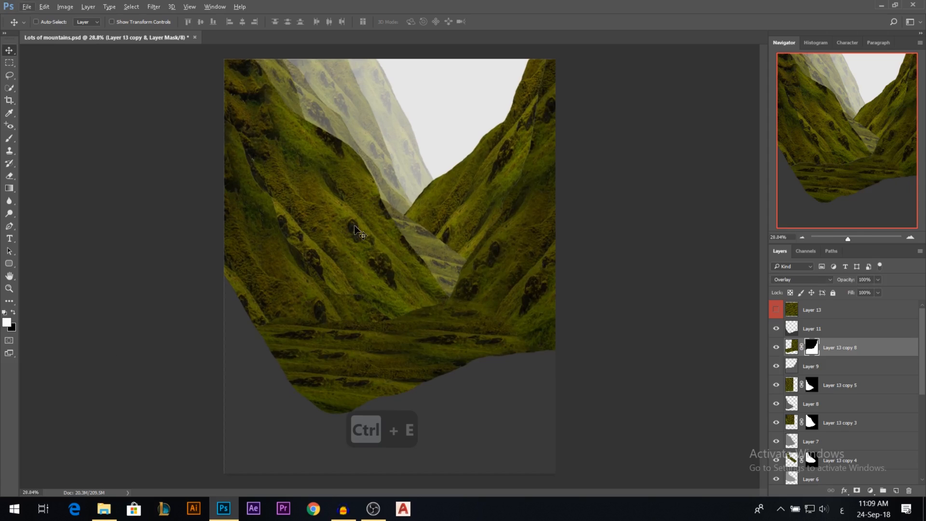
# Place the hillside village photo andaz-562877-unsplash directly above Layer 11 at its default size.
pyautogui.keyDown('ctrl'); pyautogui.click(468, 409); pyautogui.keyUp('ctrl')
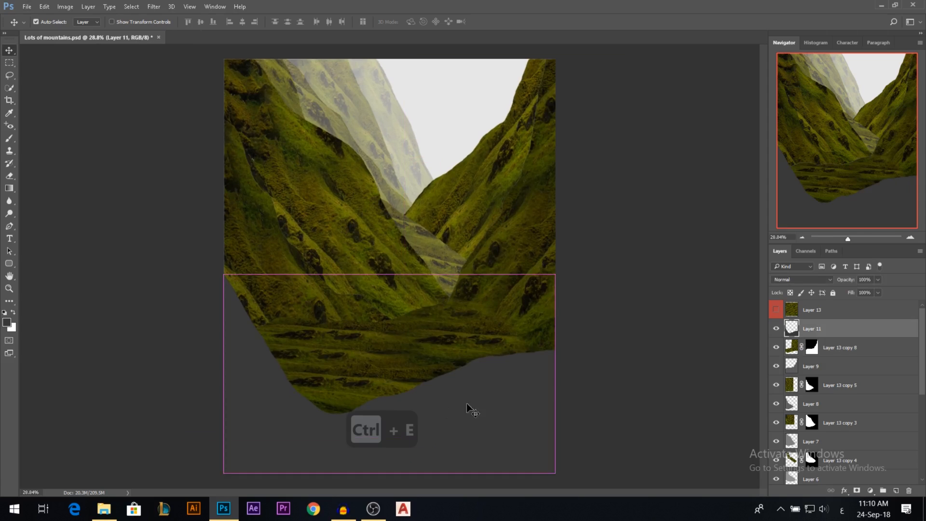
pyautogui.click(104, 508)
pyautogui.moveTo(167, 136); pyautogui.dragTo(314, 321)
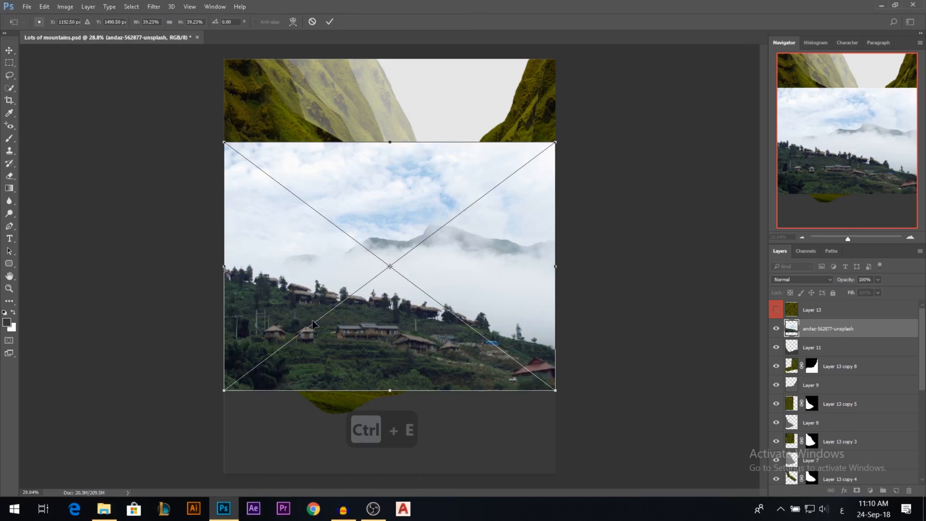
pyautogui.press('Return')
# Flip the hillside village photo horizontally.
pyautogui.press('t')
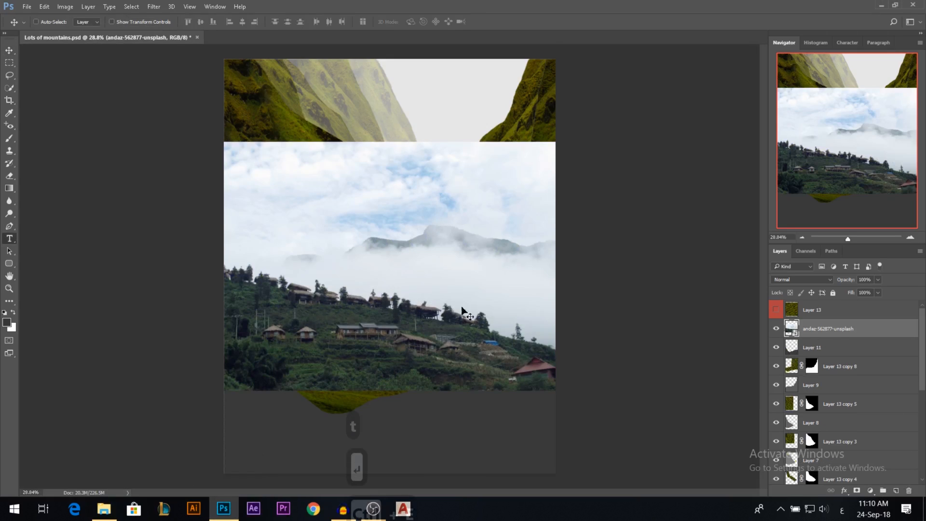
pyautogui.rightClick(428, 303)
pyautogui.press('Return')
pyautogui.hotkey('ctrl', 't')
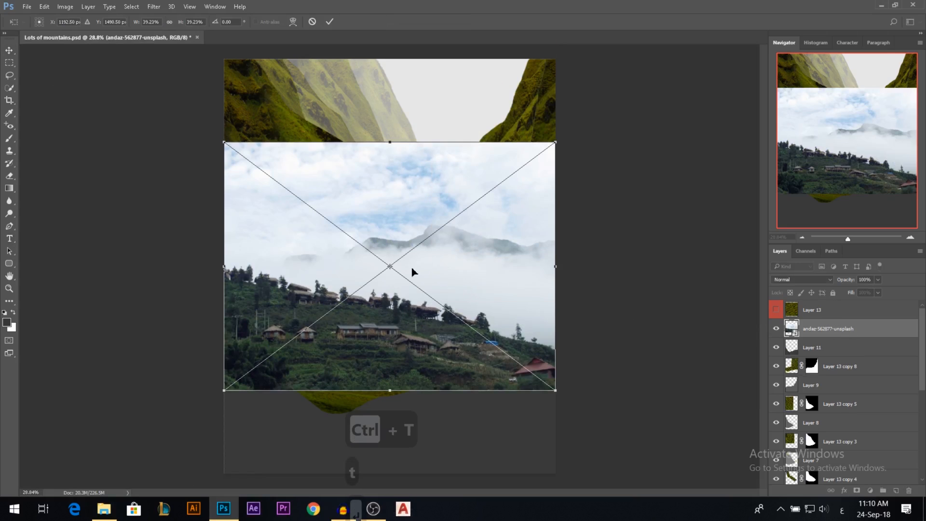
pyautogui.rightClick(413, 292)
pyautogui.click(472, 437)
pyautogui.press('Return')
# Rasterize the village photo layer and shift the photo slightly lower on the canvas.
pyautogui.click(10, 50)
pyautogui.rightClick(840, 330)
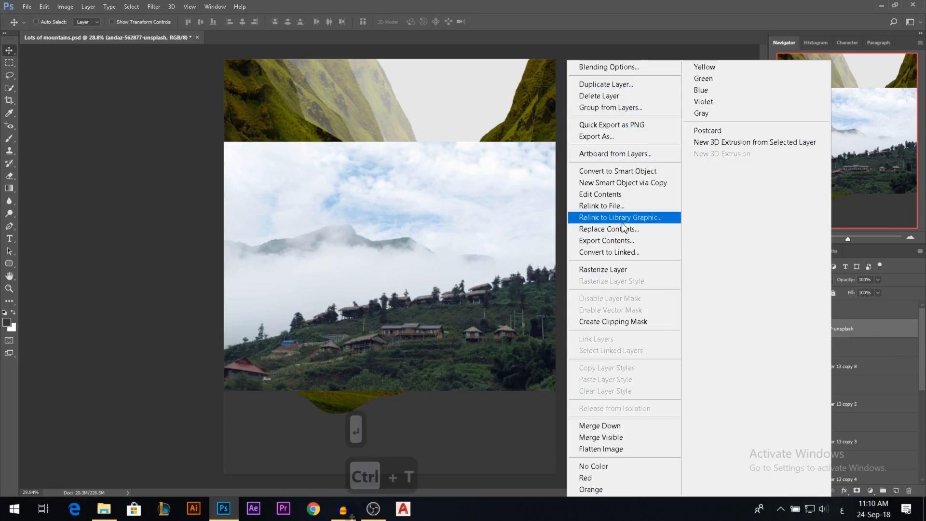
pyautogui.click(606, 270)
pyautogui.scroll(3, 427, 375)
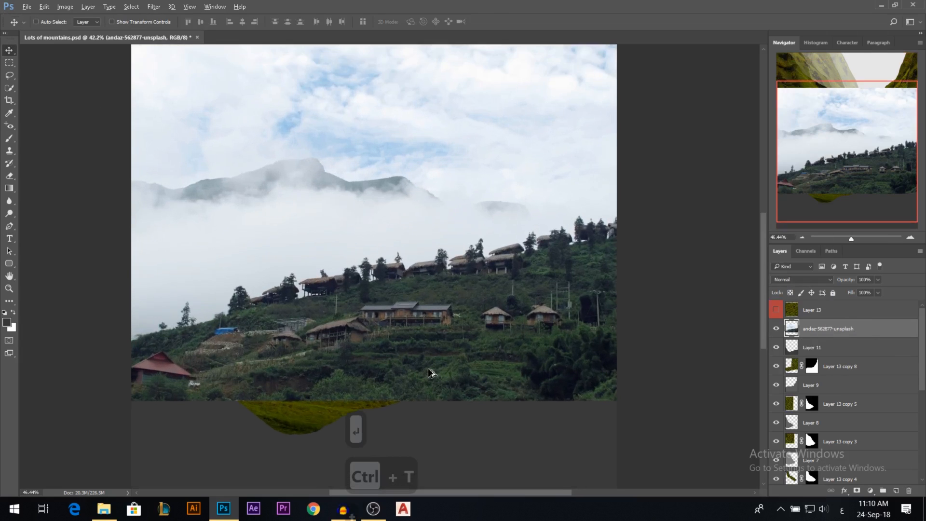
pyautogui.scroll(-3, 456, 308)
pyautogui.moveTo(438, 279); pyautogui.dragTo(436, 291)
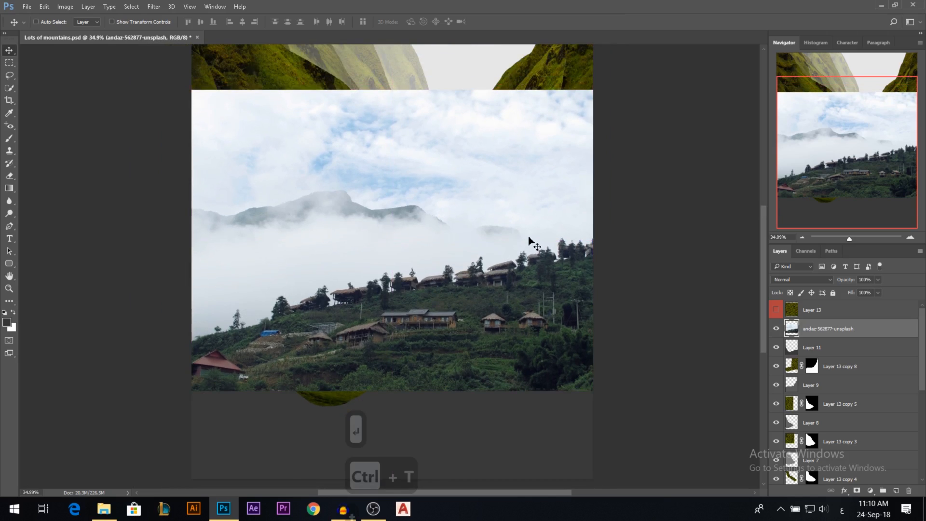
# Compare the Blue and Red channels for contrast between hillside and sky, and duplicate the Blue channel.
pyautogui.click(9, 88)
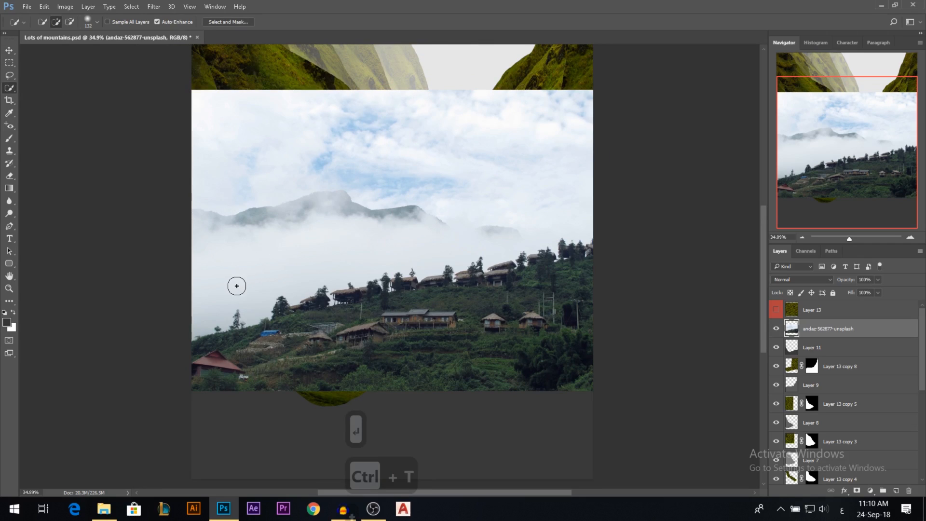
pyautogui.click(806, 251)
pyautogui.click(780, 252)
pyautogui.click(804, 251)
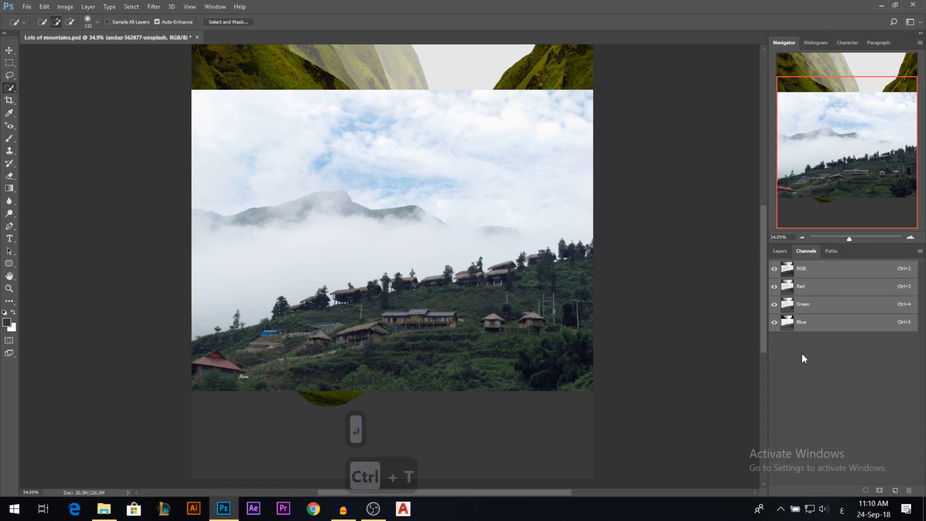
pyautogui.click(803, 323)
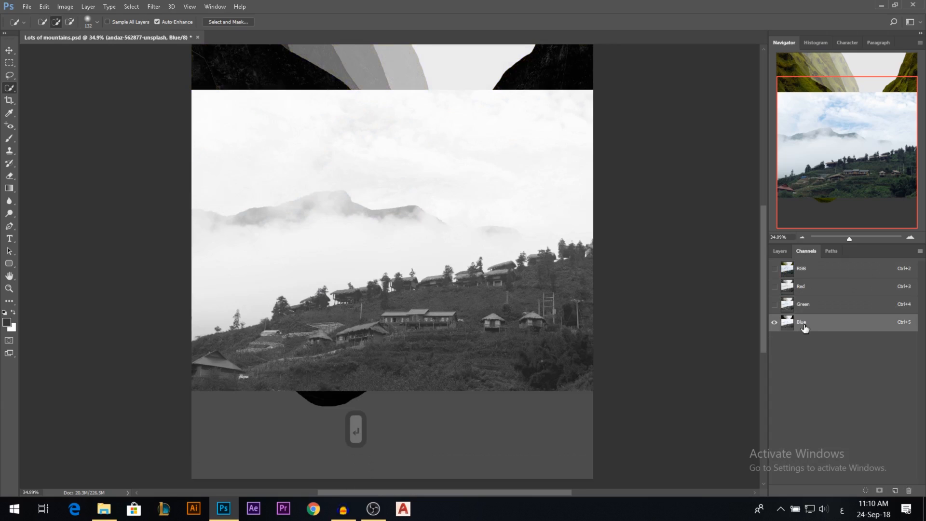
pyautogui.click(812, 289)
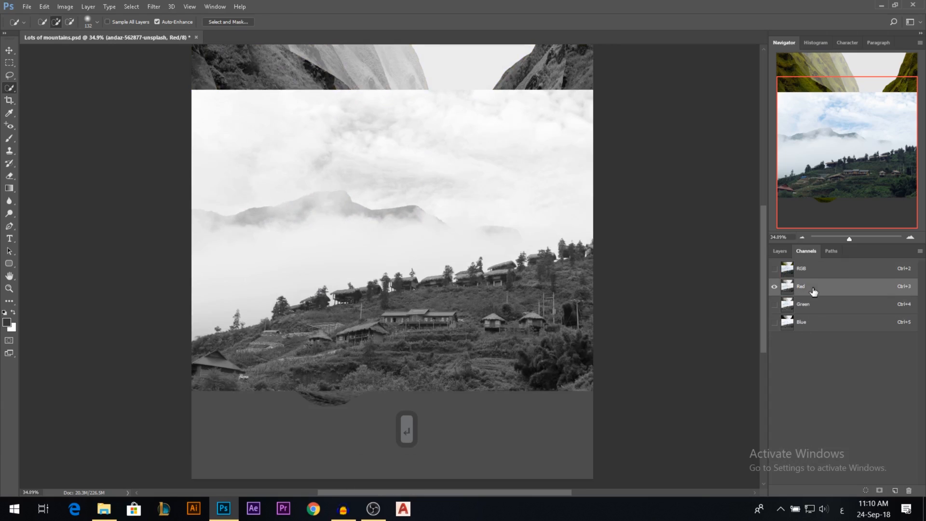
pyautogui.click(815, 325)
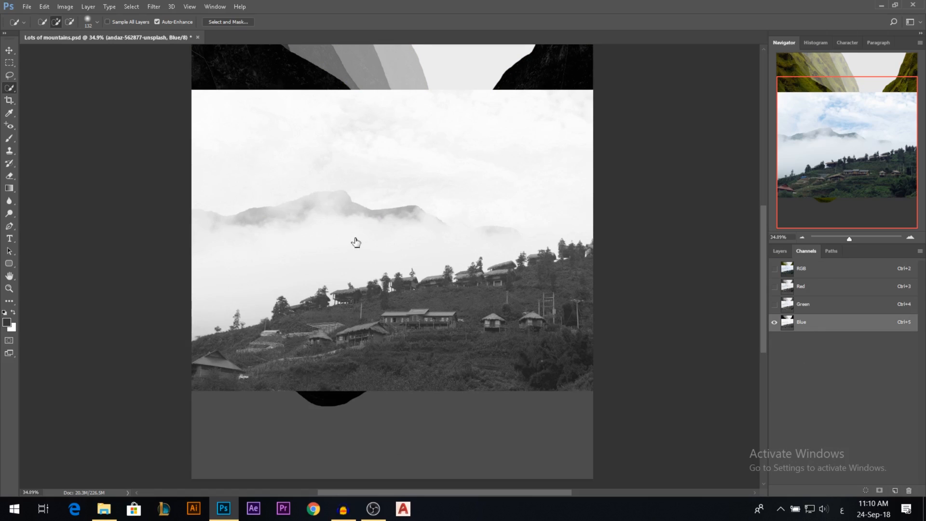
pyautogui.press('v')
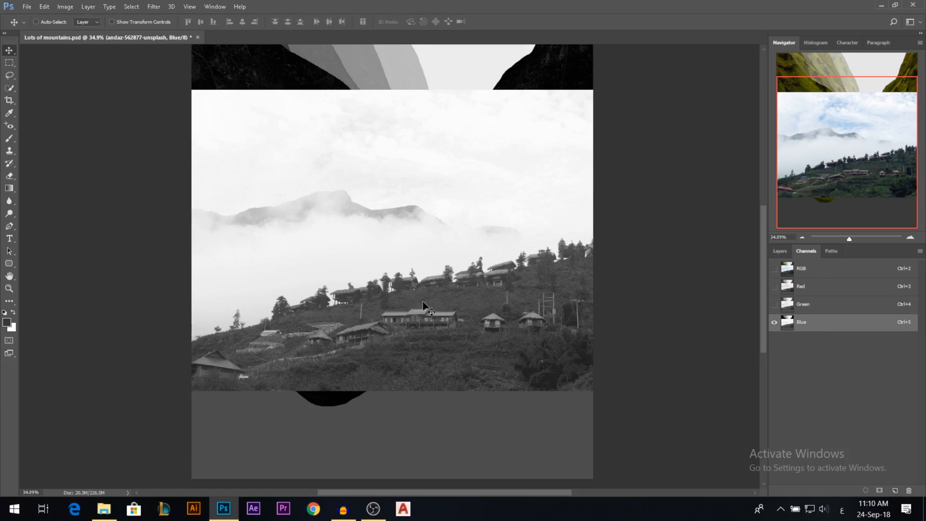
pyautogui.rightClick(787, 331)
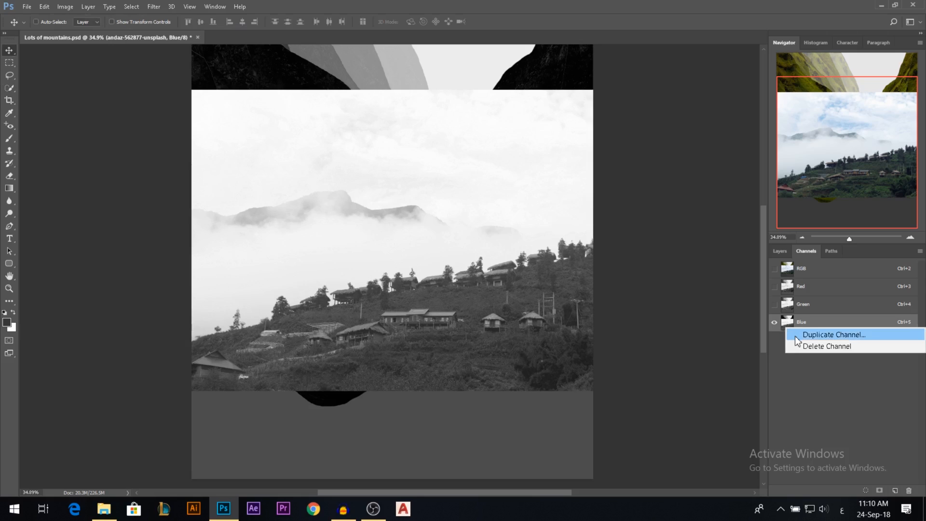
pyautogui.click(797, 332)
pyautogui.click(535, 160)
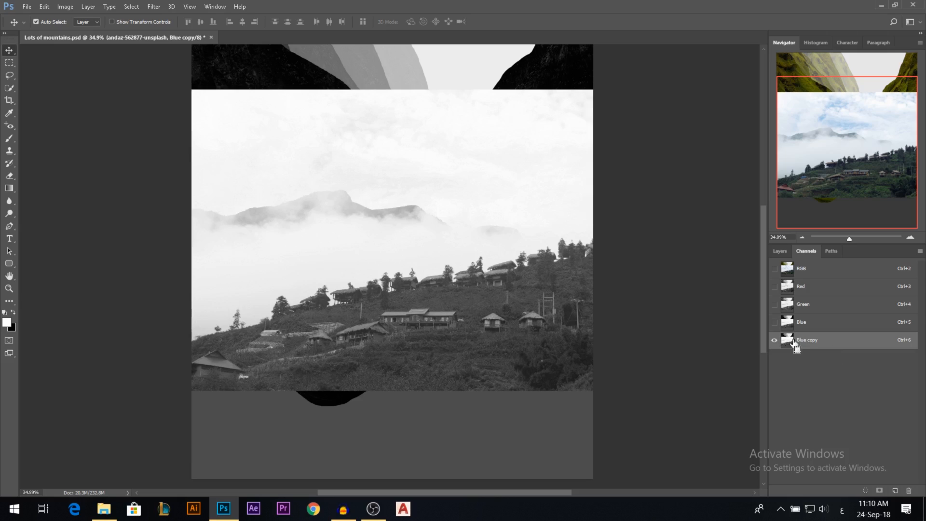
# Apply Levels to the Blue copy channel with input levels 165, 0.75 and 173 to separate the hillside from the sky.
pyautogui.hotkey('ctrl', 'l')
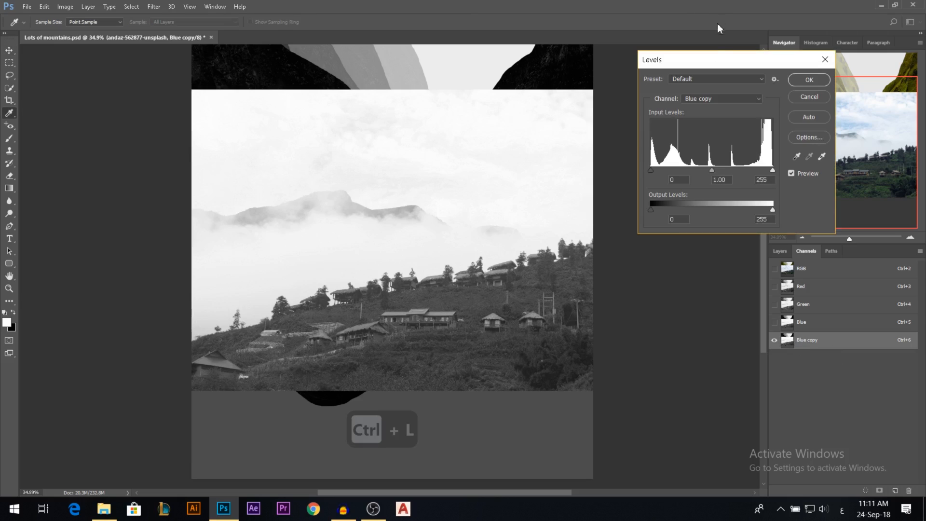
pyautogui.moveTo(651, 170); pyautogui.dragTo(686, 174)
pyautogui.moveTo(774, 172); pyautogui.dragTo(763, 171)
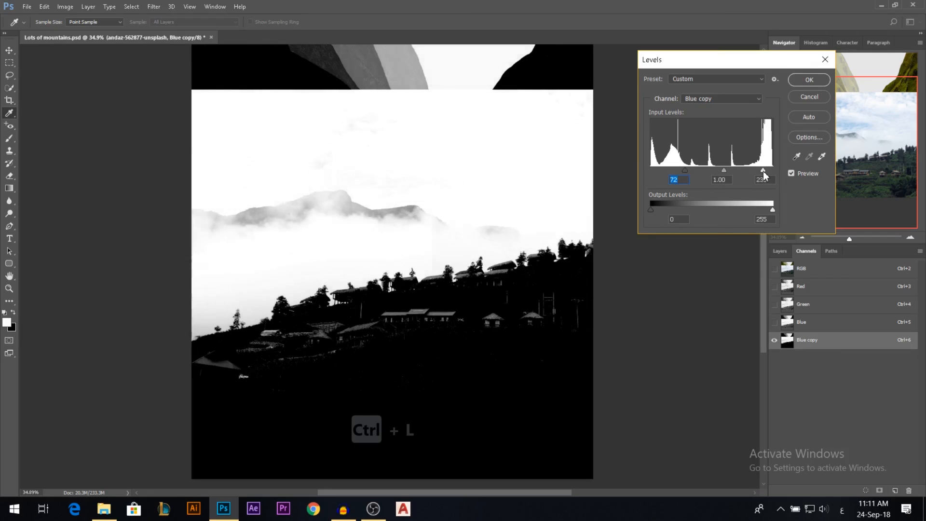
pyautogui.moveTo(685, 171); pyautogui.dragTo(696, 172)
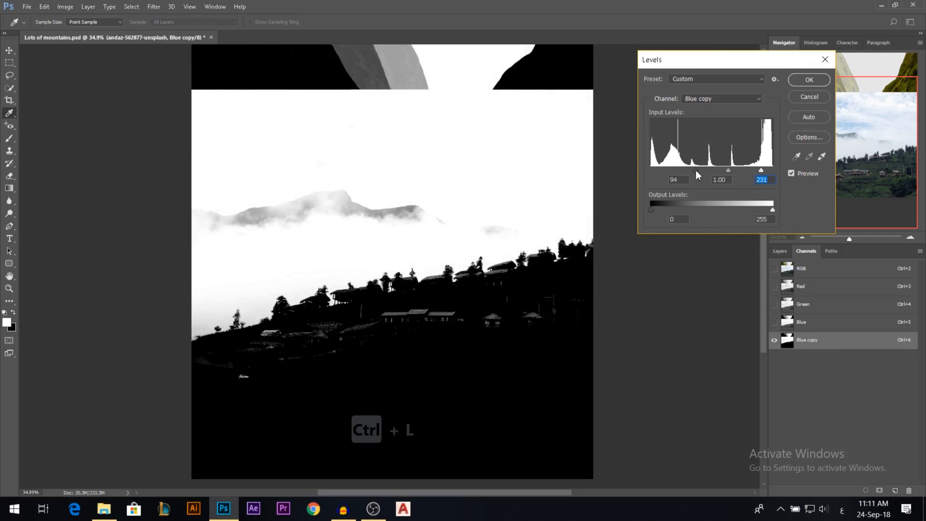
pyautogui.moveTo(759, 171)
pyautogui.mouseDown()
pyautogui.moveTo(705, 171)
pyautogui.moveTo(744, 173)
pyautogui.mouseUp()
pyautogui.click(746, 172)
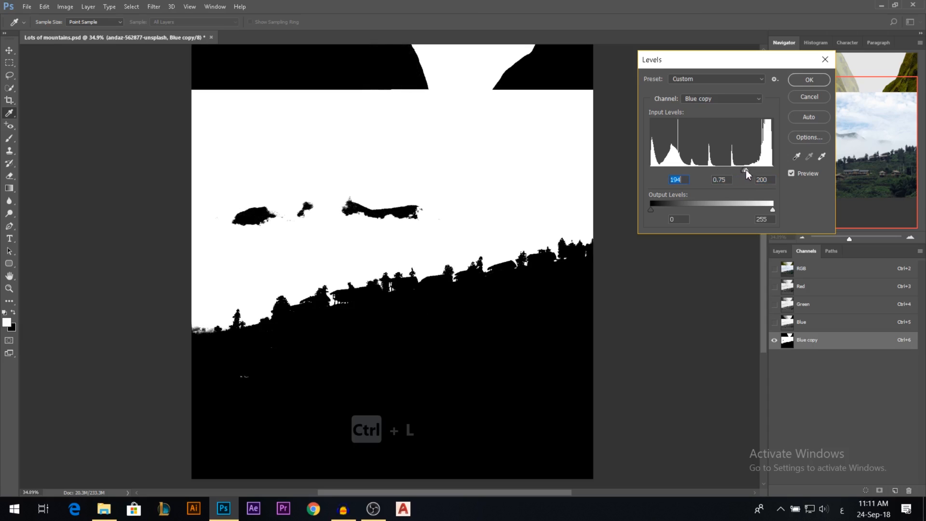
pyautogui.moveTo(744, 172); pyautogui.dragTo(733, 170)
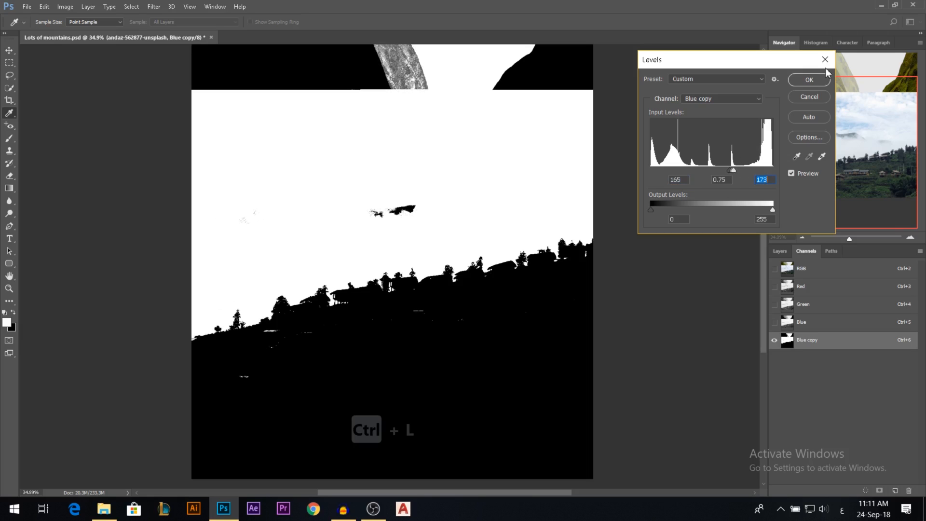
pyautogui.click(817, 81)
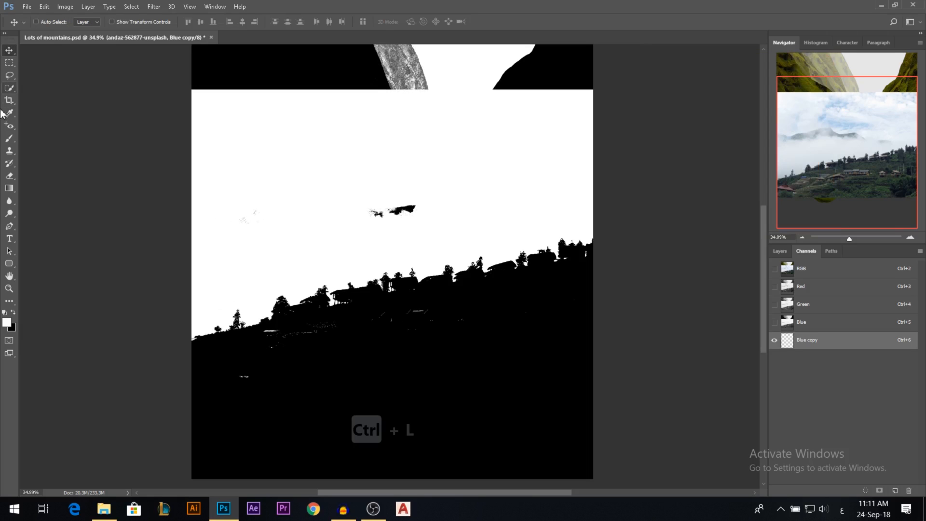
# Brush the Blue copy channel at 100% flow, painting stray sky specks white and hillside specks black.
pyautogui.click(9, 138)
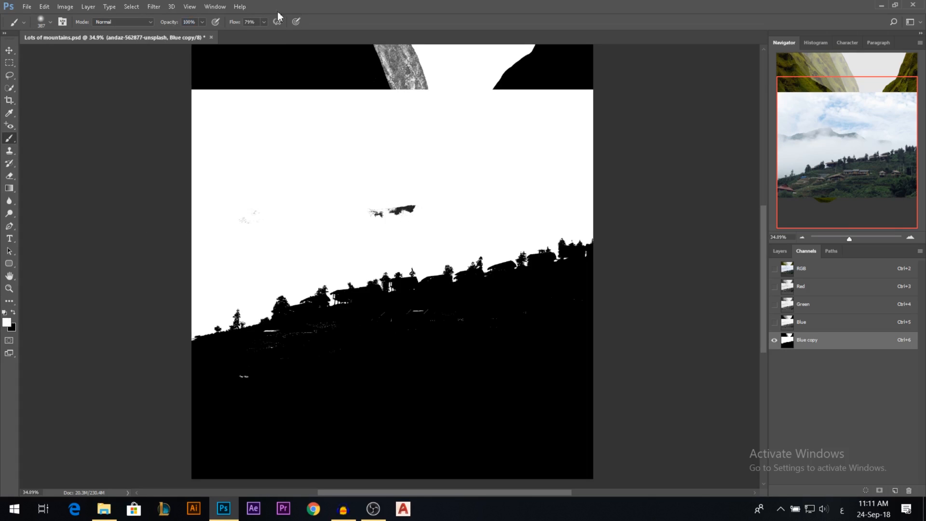
pyautogui.moveTo(236, 23); pyautogui.dragTo(251, 24)
pyautogui.moveTo(424, 182)
pyautogui.mouseDown()
pyautogui.moveTo(330, 200)
pyautogui.moveTo(344, 198)
pyautogui.moveTo(358, 377)
pyautogui.moveTo(336, 470)
pyautogui.mouseUp()
pyautogui.moveTo(206, 343); pyautogui.dragTo(22, 324)
pyautogui.click(13, 313)
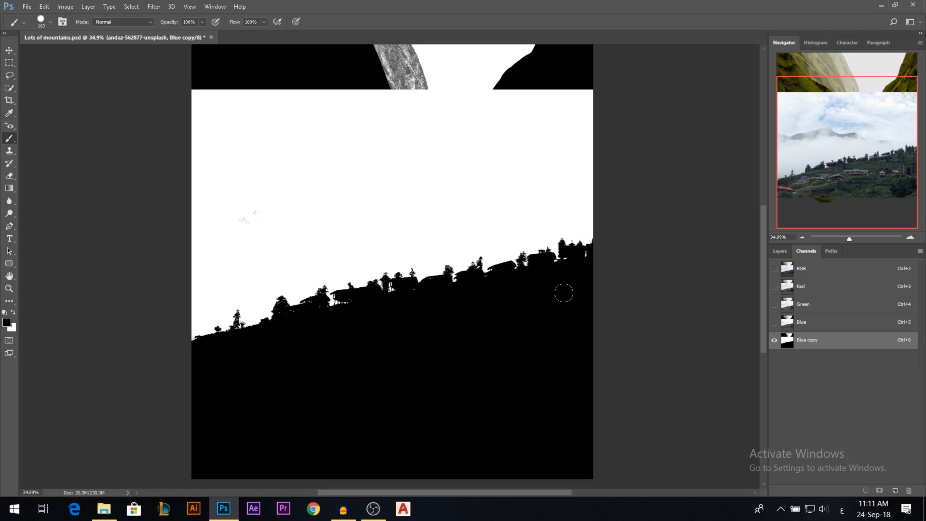
# Load the Blue copy channel as a selection, mask the village photo layer with it, and invert the mask to hide the sky.
pyautogui.click(866, 491)
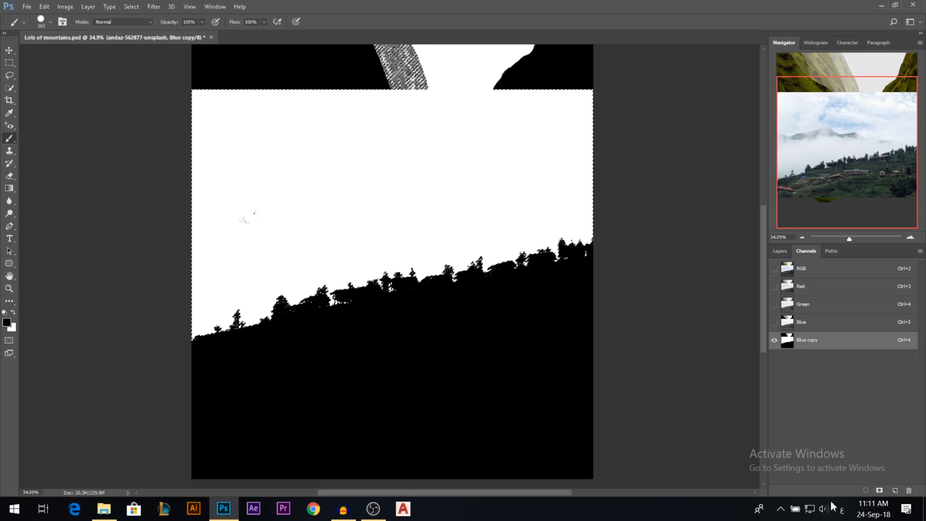
pyautogui.click(800, 266)
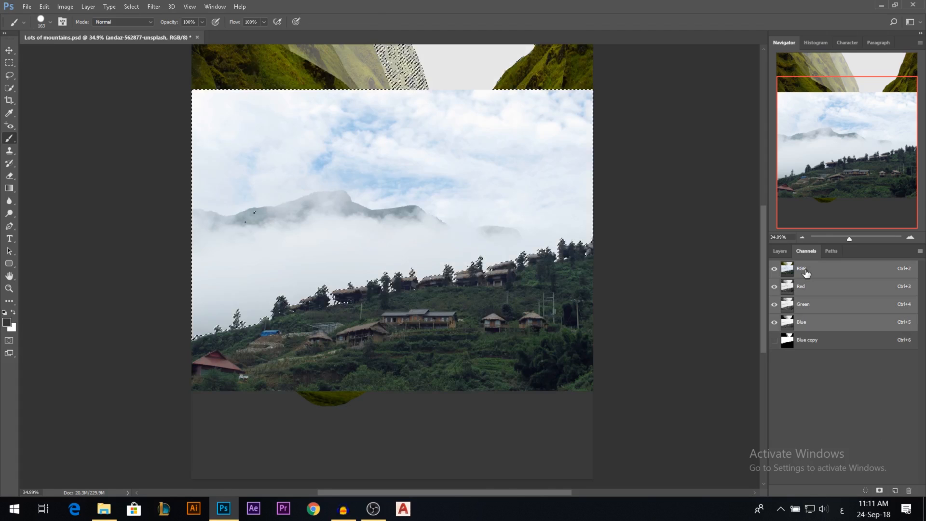
pyautogui.click(779, 250)
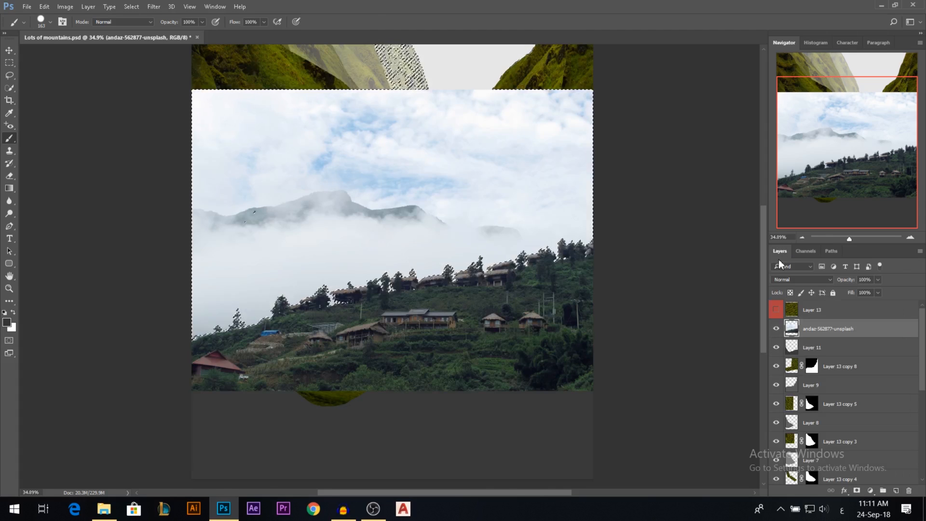
pyautogui.click(857, 491)
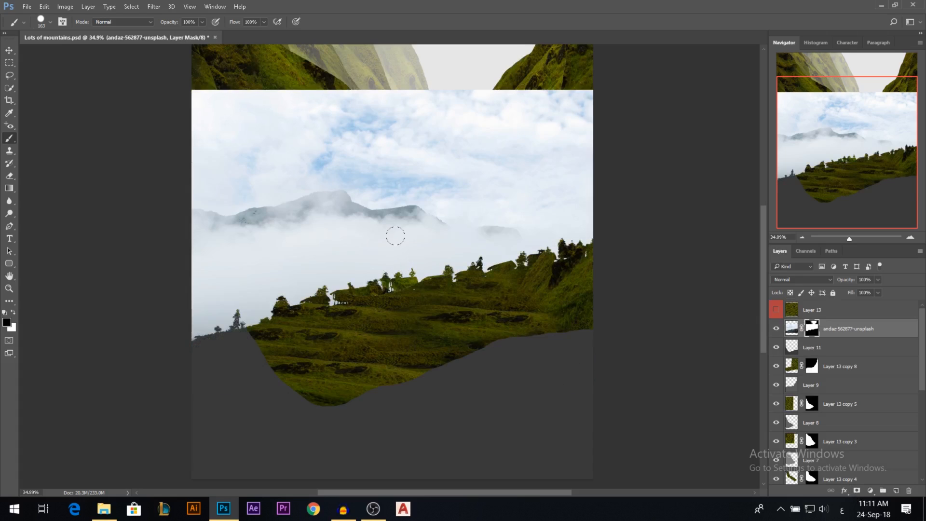
pyautogui.hotkey('ctrl', 'i')
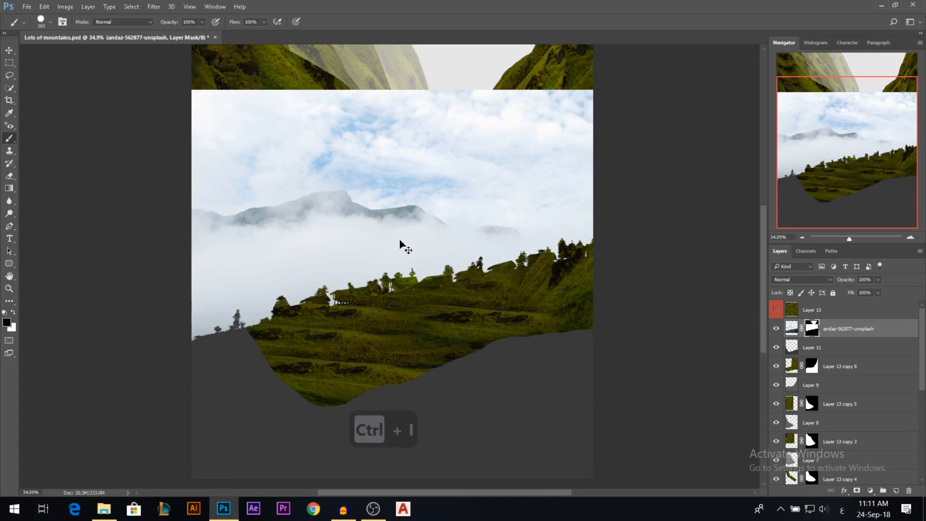
# Move the masked village hillside down to the bottom edge of the canvas.
pyautogui.click(8, 50)
pyautogui.scroll(-2, 588, 319)
pyautogui.moveTo(464, 329); pyautogui.dragTo(477, 389)
pyautogui.hotkey('ctrl', 't')
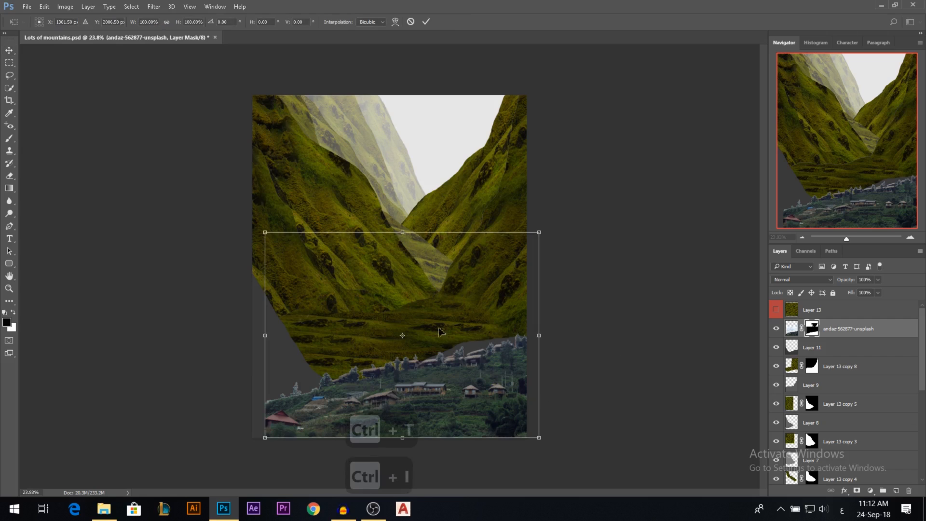
pyautogui.press('Escape')
# Apply the layer mask permanently to the village photo layer.
pyautogui.scroll(2, 448, 344)
pyautogui.scroll(5, 427, 433)
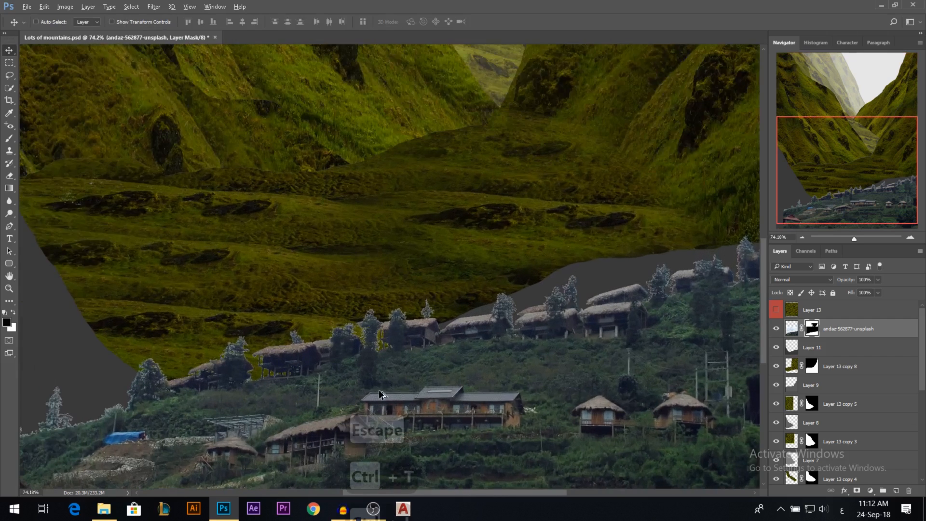
pyautogui.rightClick(812, 329)
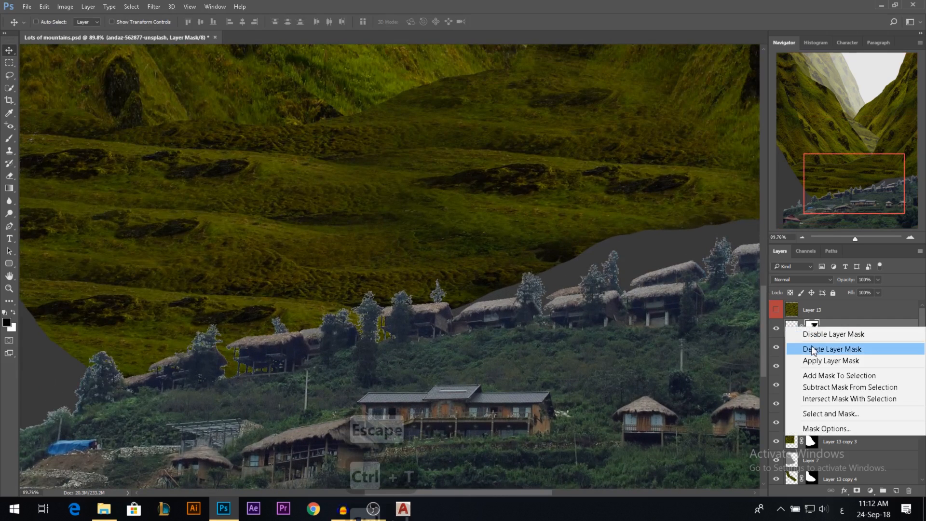
pyautogui.click(818, 363)
# Select the pale fringe around the treetops with Color Range, sampling the fringe color at a fuzziness of about 138.
pyautogui.scroll(2, 545, 295)
pyautogui.scroll(6, 545, 295)
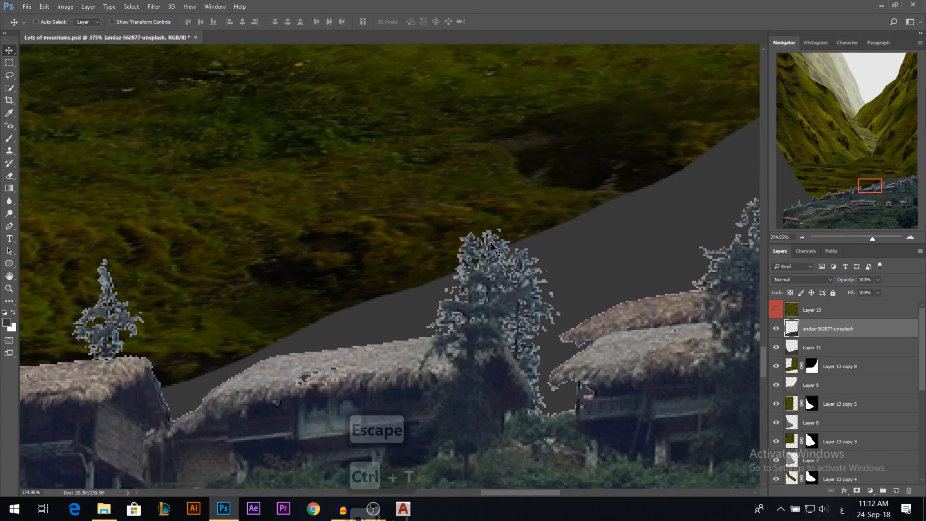
pyautogui.click(144, 10)
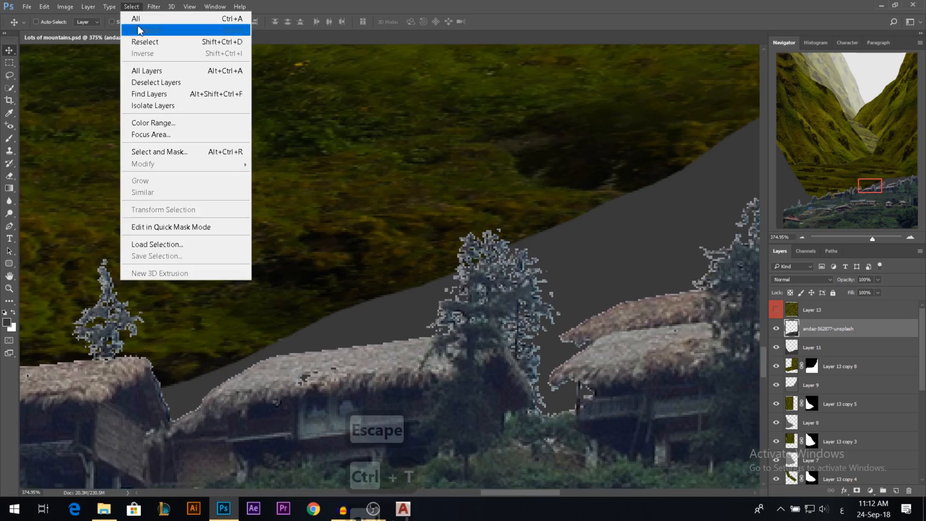
pyautogui.click(169, 123)
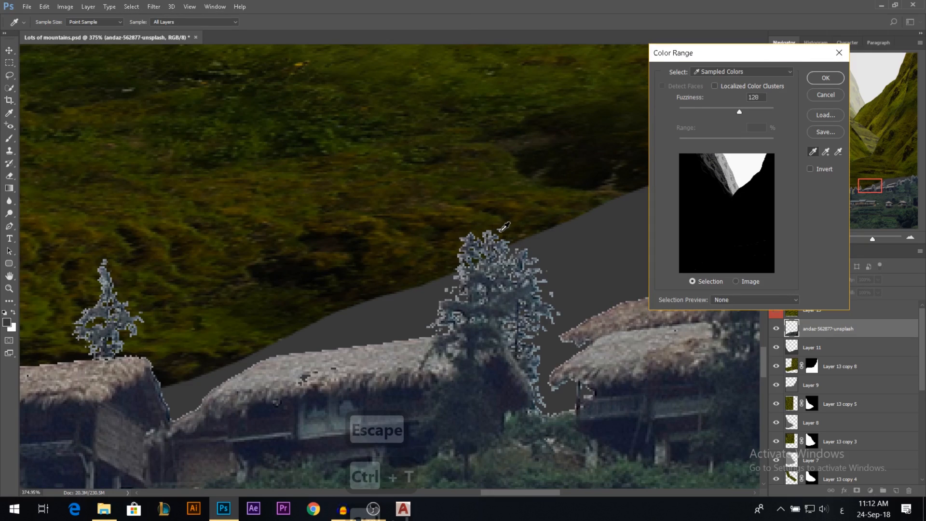
pyautogui.click(502, 230)
pyautogui.click(749, 112)
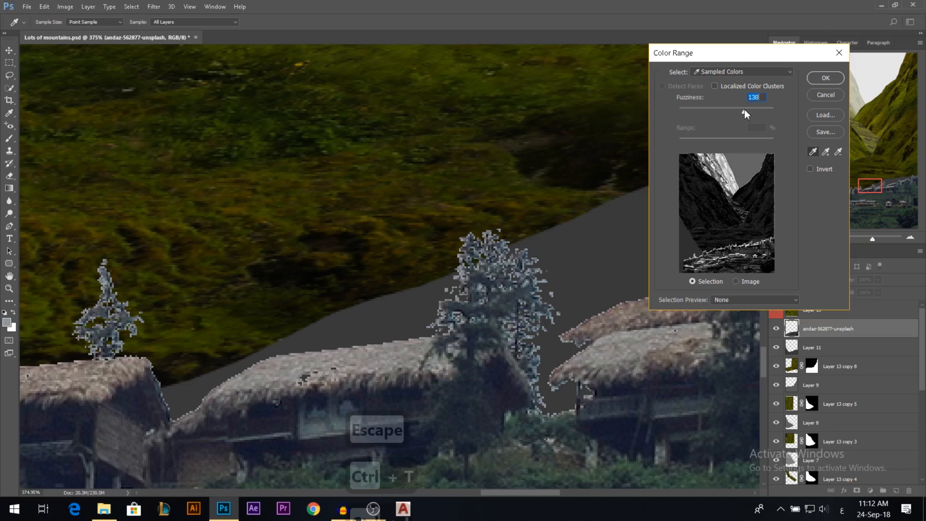
pyautogui.moveTo(747, 111); pyautogui.dragTo(744, 111)
pyautogui.click(822, 83)
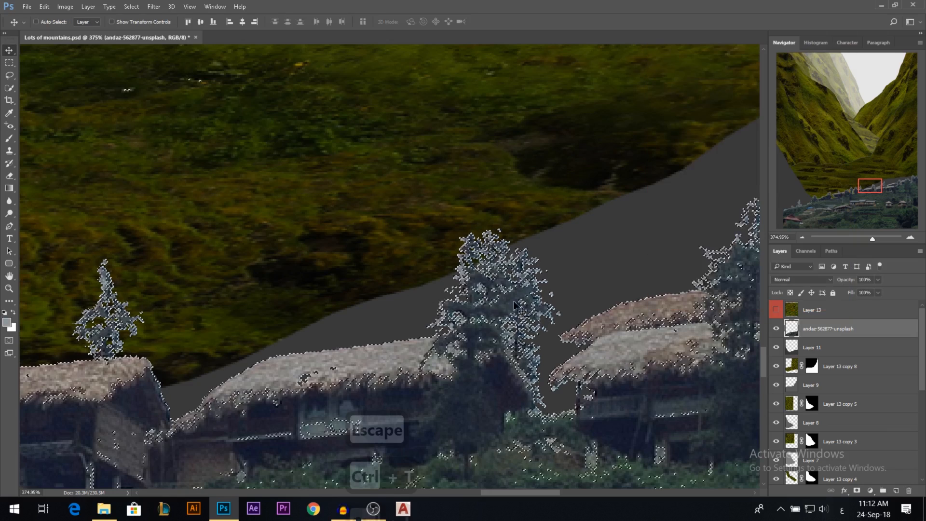
# Erase the selected pale fringe along the village's treeline and ridge, then deselect.
pyautogui.scroll(-3, 515, 290)
pyautogui.scroll(-6, 515, 299)
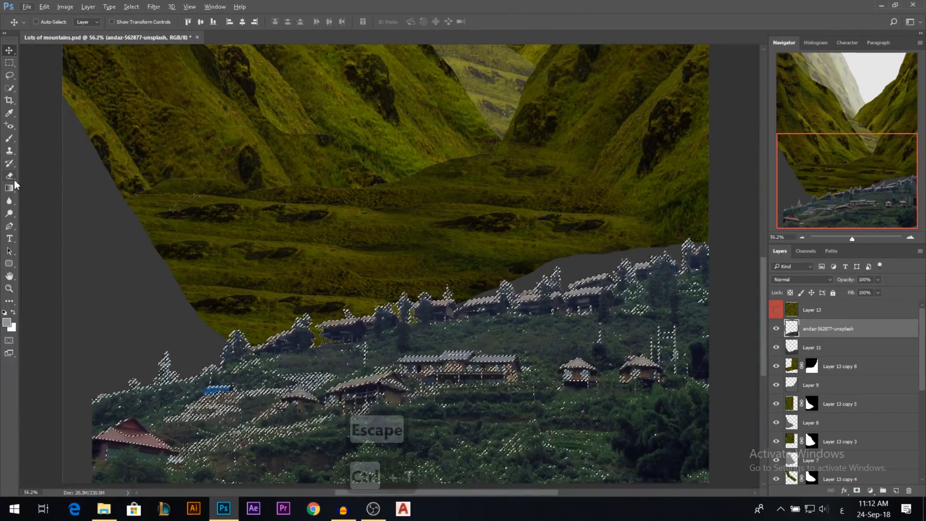
pyautogui.press('e')
pyautogui.press('e')
pyautogui.press('e')
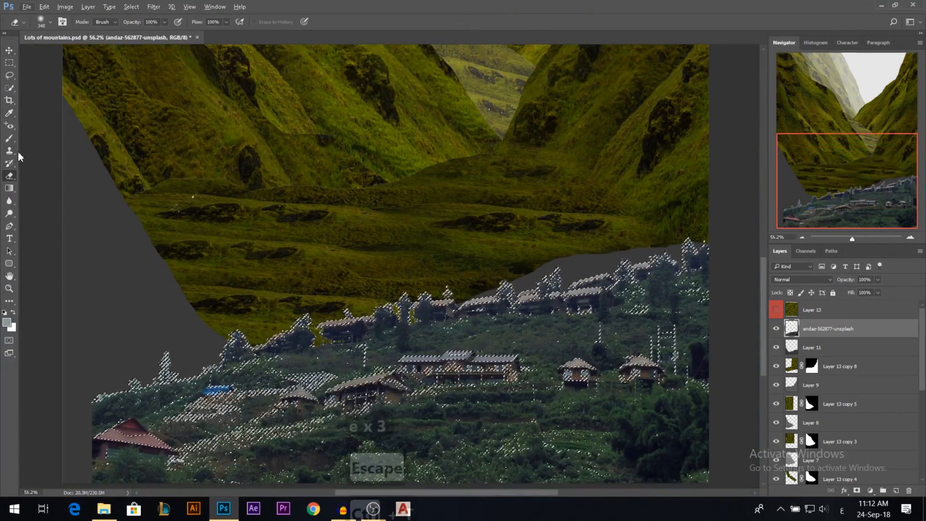
pyautogui.moveTo(250, 309); pyautogui.dragTo(247, 310)
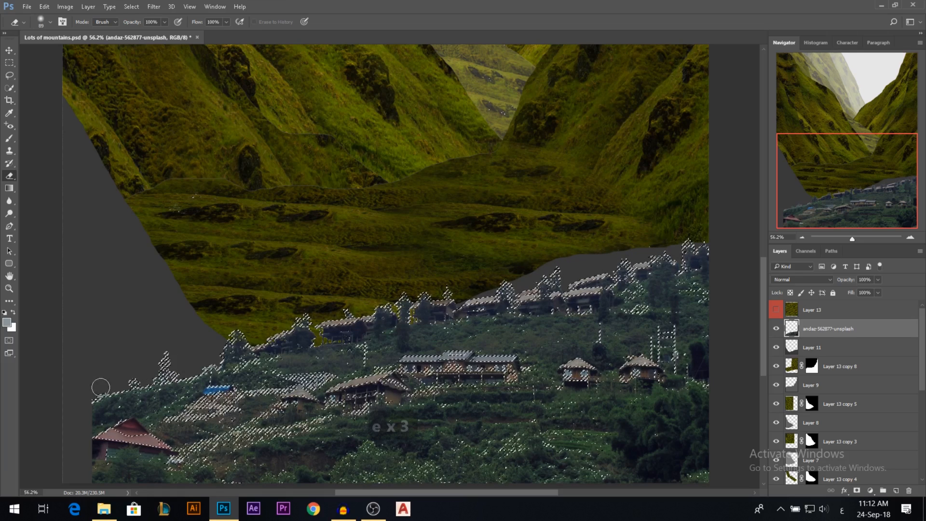
pyautogui.hotkey('ctrl', 'd')
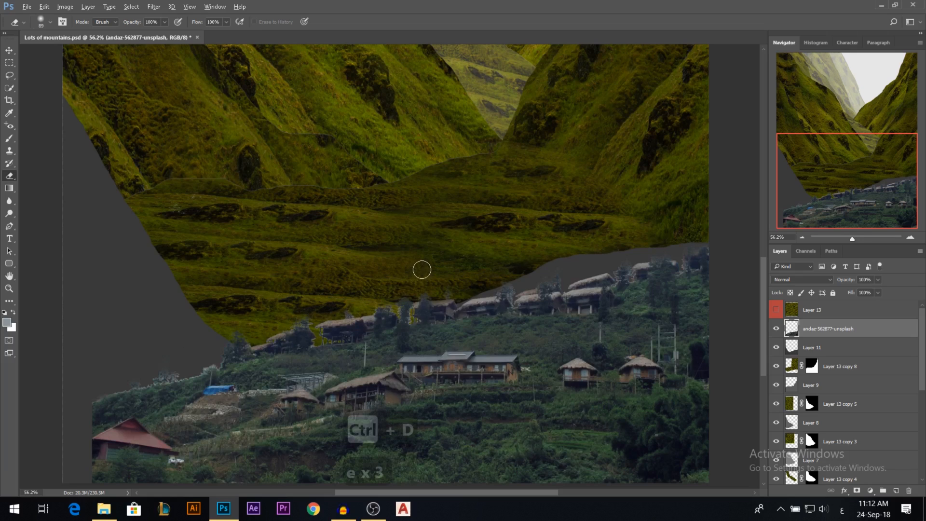
# Enlarge the village hillside with Free Transform and shift it so it spans the full canvas width.
pyautogui.keyDown('alt'); pyautogui.scroll(-5, 422, 270); pyautogui.keyUp('alt')
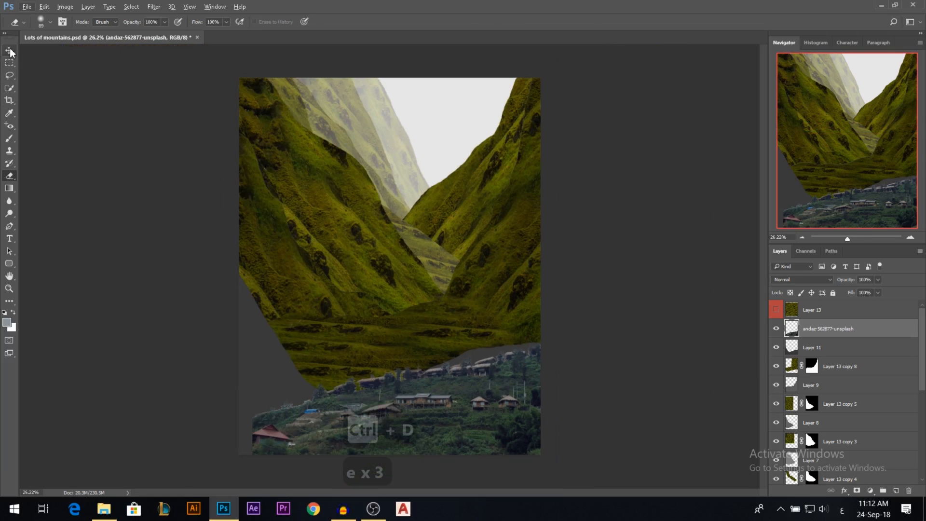
pyautogui.click(10, 50)
pyautogui.hotkey('ctrl', 't')
pyautogui.moveTo(562, 314); pyautogui.dragTo(687, 254)
pyautogui.moveTo(476, 398); pyautogui.dragTo(460, 398)
pyautogui.press('Return')
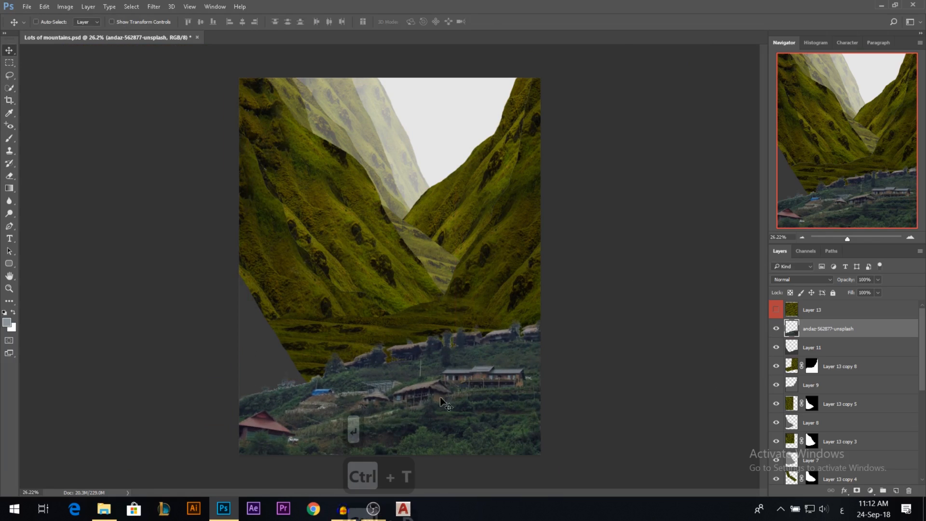
pyautogui.scroll(-2, 465, 405)
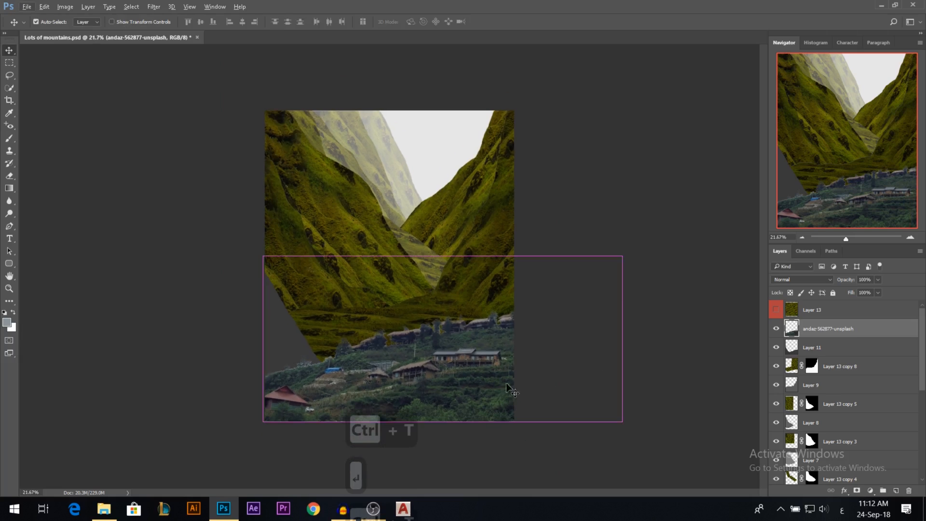
pyautogui.hotkey('ctrl', 't')
pyautogui.moveTo(442, 257); pyautogui.dragTo(446, 217)
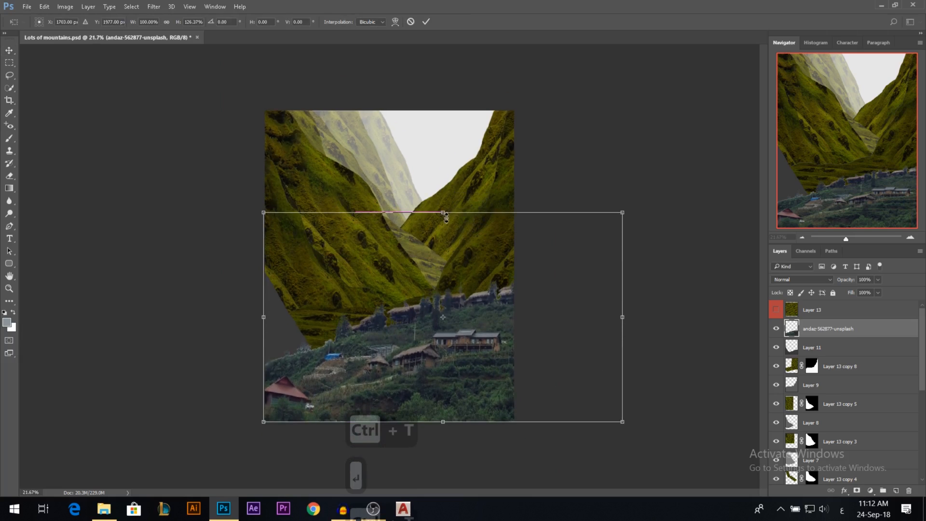
pyautogui.moveTo(622, 422); pyautogui.dragTo(585, 424)
pyautogui.press('Escape')
# Open the meadow photo deglee-degi-400518-unsplash.jpg from the image folder as a separate document in Photoshop.
pyautogui.hotkey('alt', 'Tab')
pyautogui.click(120, 254)
pyautogui.moveTo(483, 179); pyautogui.dragTo(353, 42)
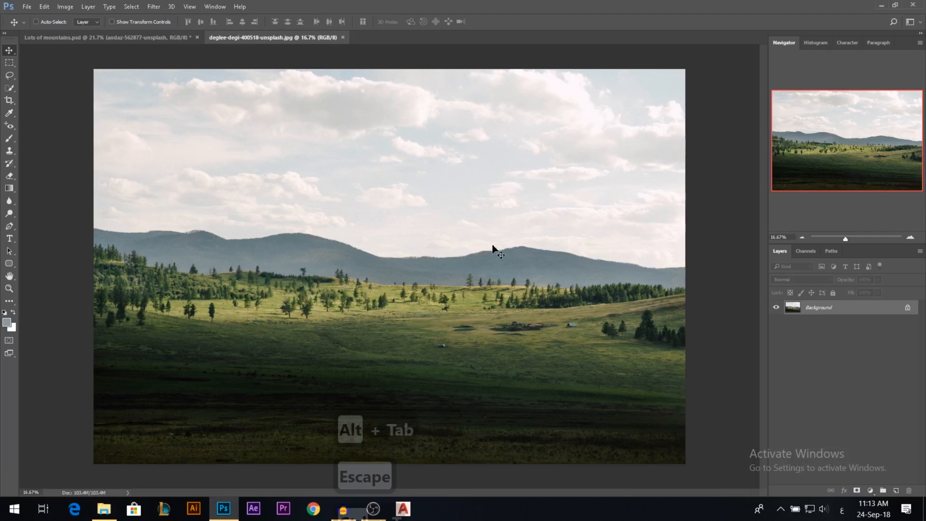
# Quick-select the sky and distant mountains in the meadow photo, add a layer mask, and invert it to keep only the meadow.
pyautogui.click(9, 87)
pyautogui.click(121, 240)
pyautogui.moveTo(186, 240)
pyautogui.mouseDown()
pyautogui.moveTo(492, 240)
pyautogui.moveTo(548, 252)
pyautogui.mouseUp()
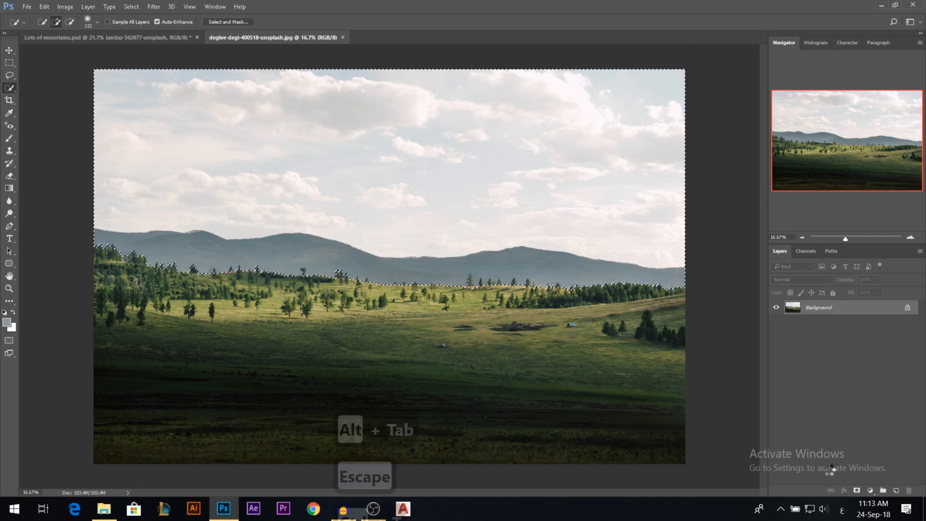
pyautogui.click(857, 491)
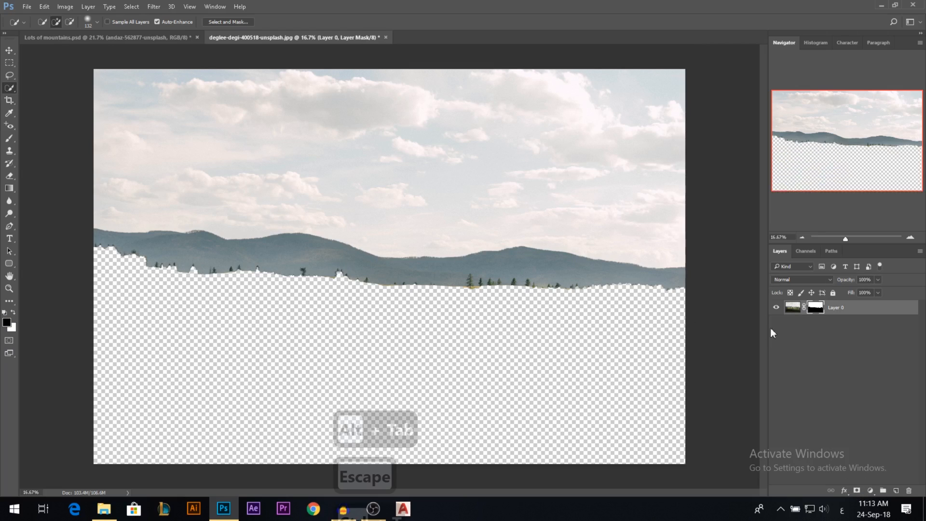
pyautogui.hotkey('ctrl', 'i')
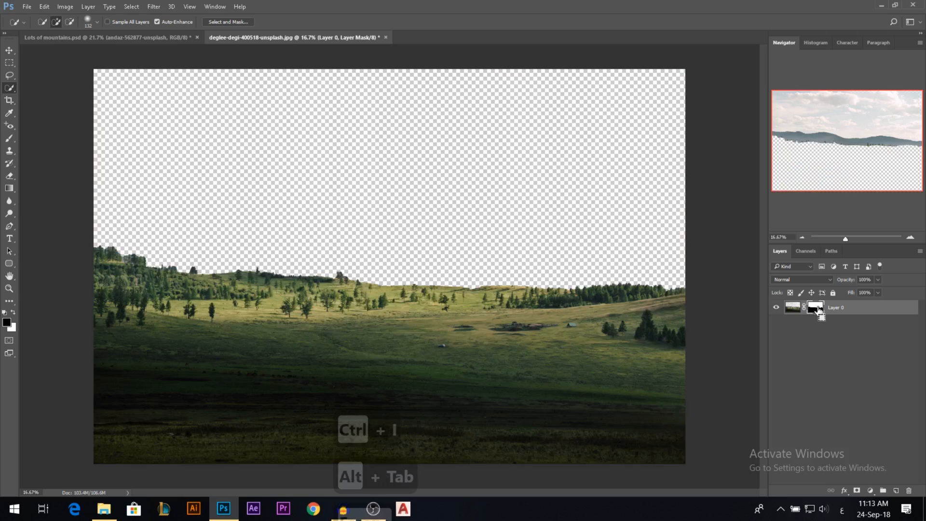
# Bring the masked meadow into Lots of mountains.psd, scale it to about 44%, and lower it to the bottom of the canvas.
pyautogui.click(9, 50)
pyautogui.moveTo(340, 267); pyautogui.dragTo(433, 336)
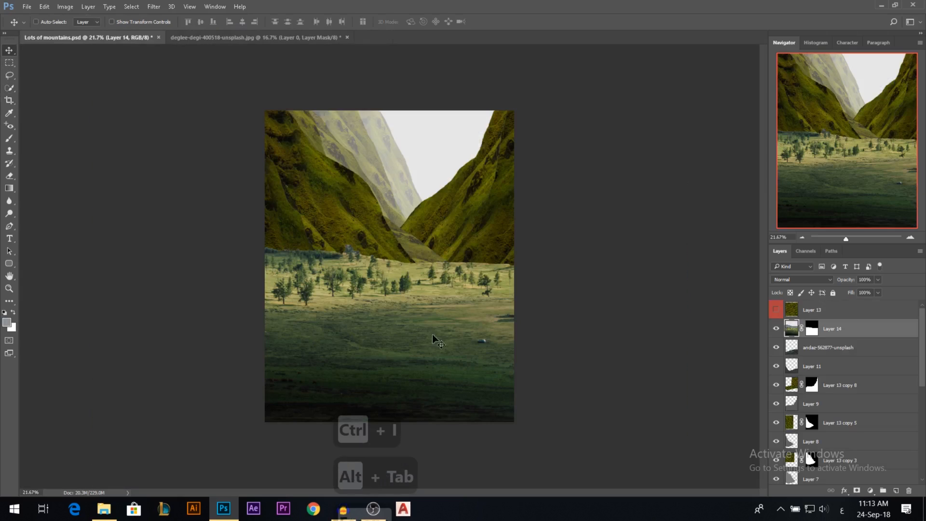
pyautogui.hotkey('ctrl', 't')
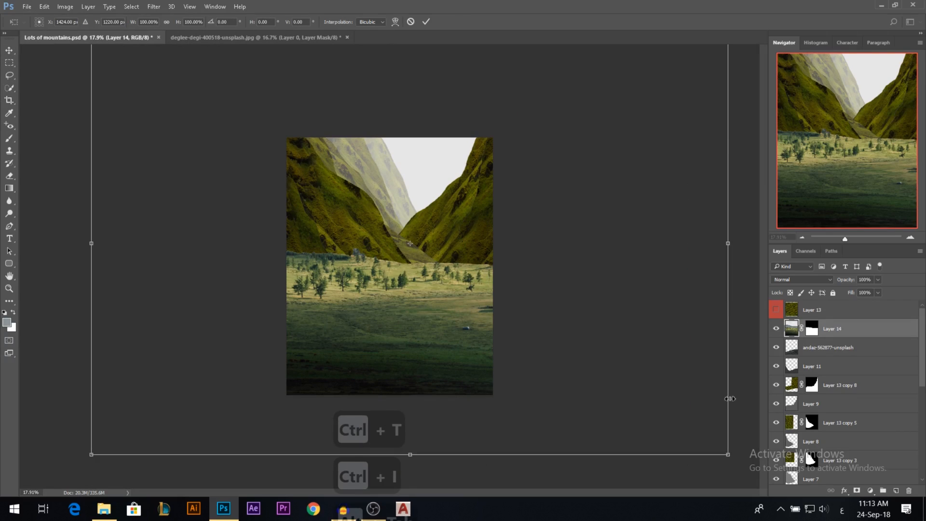
pyautogui.moveTo(729, 455); pyautogui.dragTo(549, 336)
pyautogui.moveTo(479, 264); pyautogui.dragTo(479, 326)
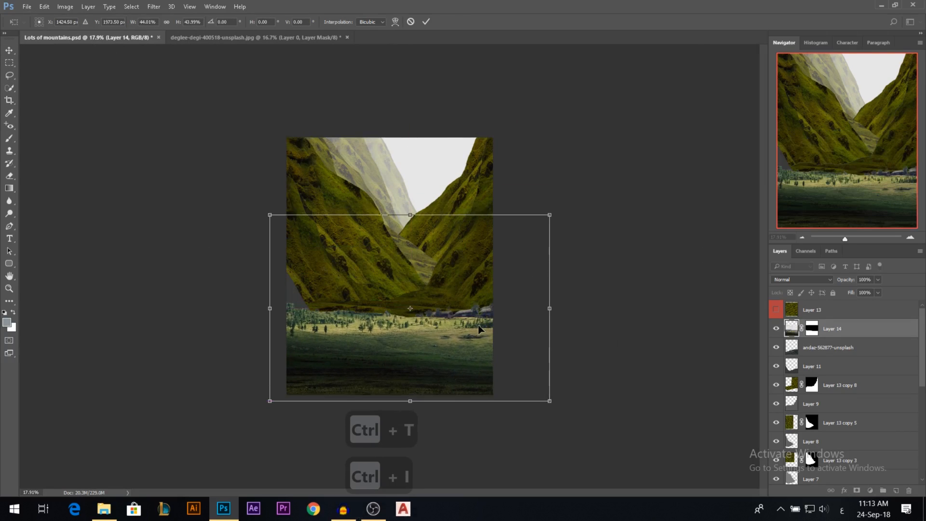
pyautogui.press('Return')
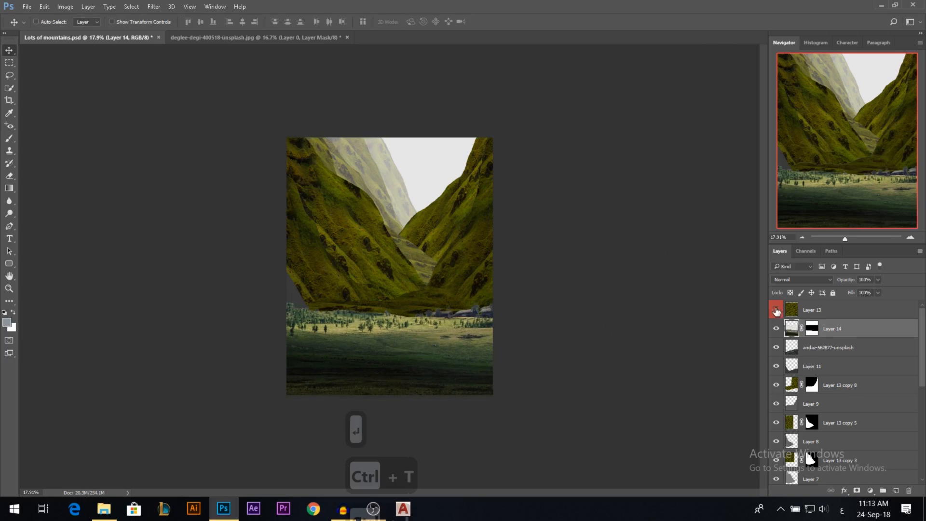
# Place the village layer above Layer 14 and shift the village slightly up and to the right on the canvas.
pyautogui.moveTo(811, 350); pyautogui.dragTo(815, 321)
pyautogui.moveTo(438, 355); pyautogui.dragTo(452, 341)
pyautogui.scroll(6, 452, 366)
pyautogui.scroll(-3, 459, 362)
pyautogui.scroll(4, 481, 357)
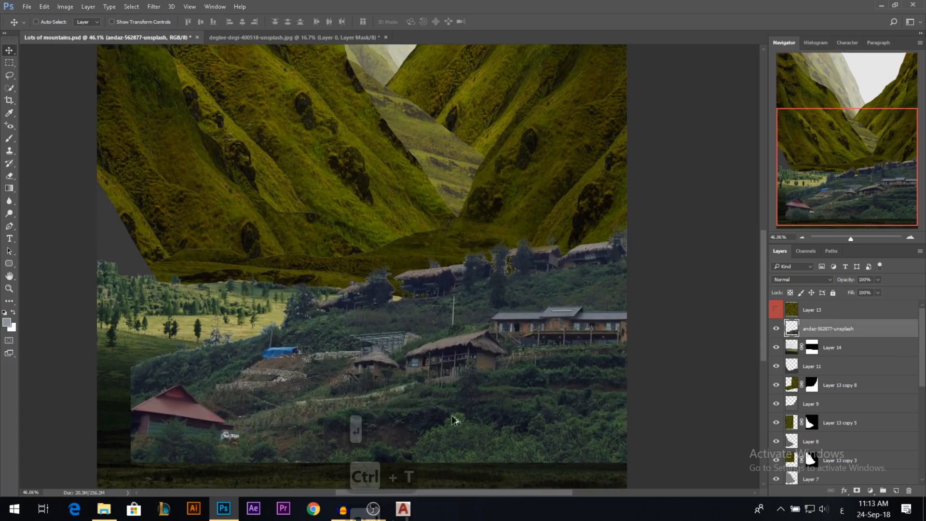
# Raise the village hillside so its ridge overlaps the foot of the grassy mountains, aligned with the canvas's left edge.
pyautogui.scroll(3, 470, 320)
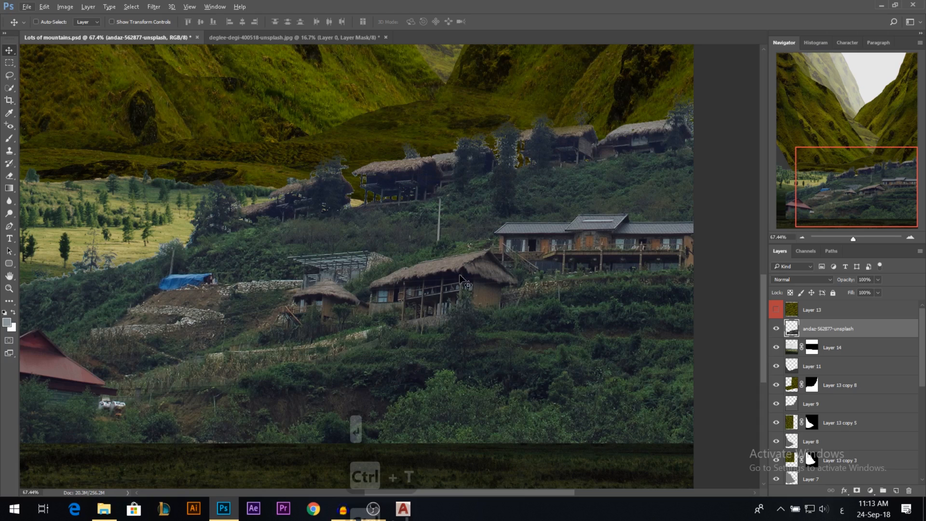
pyautogui.scroll(-4, 482, 376)
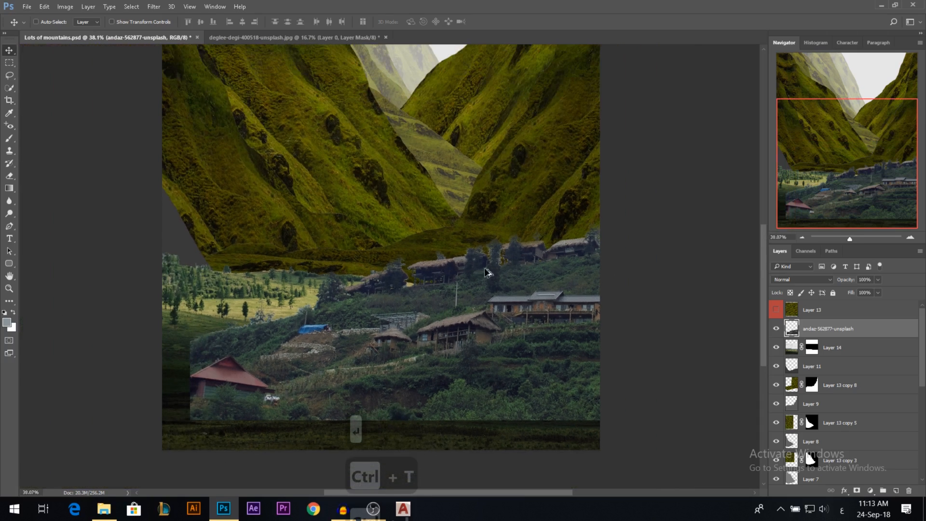
pyautogui.scroll(-2, 454, 340)
pyautogui.moveTo(454, 340); pyautogui.dragTo(454, 304)
pyautogui.scroll(3, 496, 323)
pyautogui.scroll(-3, 496, 324)
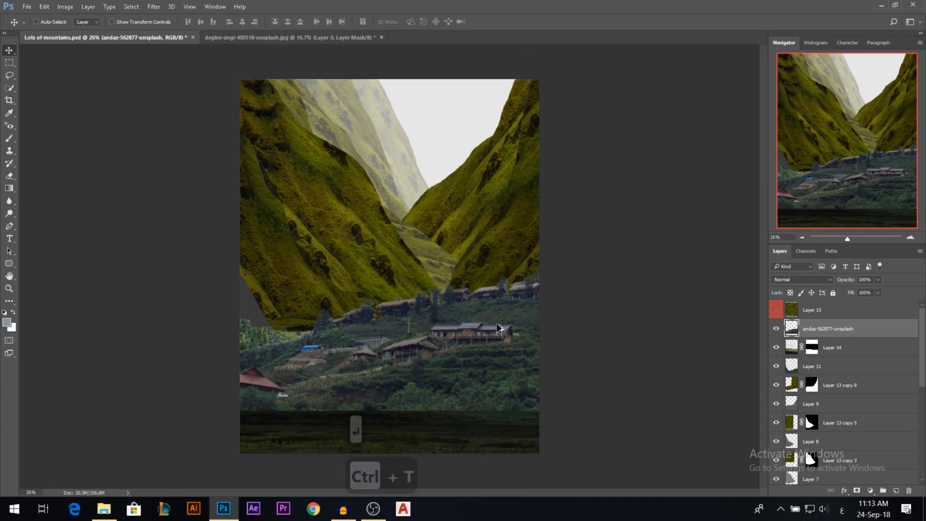
# Scale the village hillside down and tuck it behind the meadow by placing its layer below Layer 14.
pyautogui.hotkey('ctrl', 't')
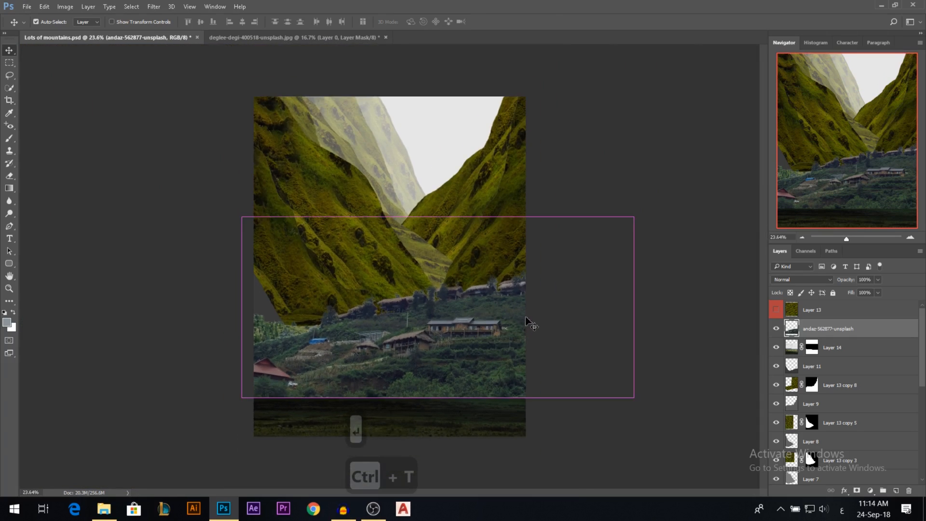
pyautogui.moveTo(627, 213); pyautogui.dragTo(518, 248)
pyautogui.press('Return')
pyautogui.moveTo(845, 331); pyautogui.dragTo(848, 355)
pyautogui.moveTo(445, 365); pyautogui.dragTo(500, 349)
# Flip the village hillside horizontally, shift it to the canvas's left edge, and stretch its height to about 131%.
pyautogui.hotkey('ctrl', 't')
pyautogui.rightClick(482, 333)
pyautogui.click(494, 311)
pyautogui.moveTo(480, 340); pyautogui.dragTo(333, 330)
pyautogui.moveTo(292, 236); pyautogui.dragTo(297, 185)
pyautogui.moveTo(330, 279)
pyautogui.mouseDown()
pyautogui.moveTo(330, 268)
pyautogui.moveTo(330, 284)
pyautogui.mouseUp()
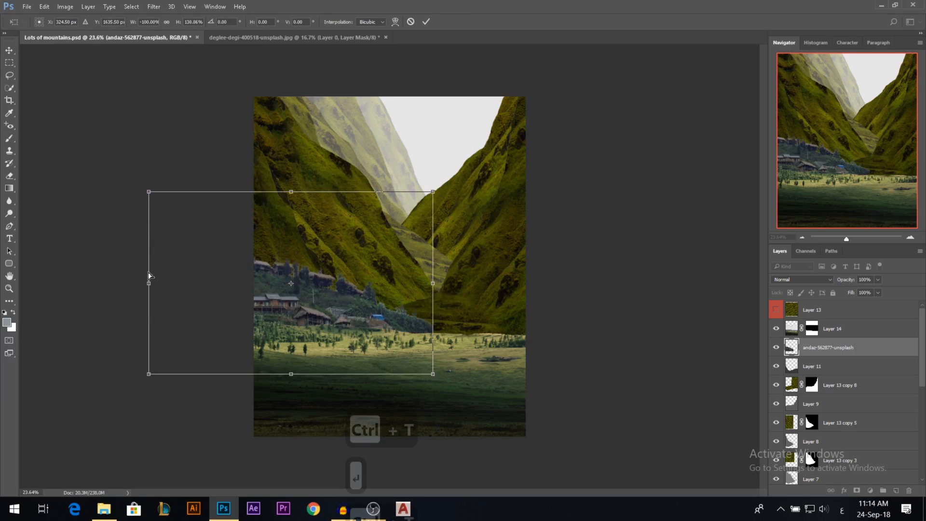
# Skew the village hillside vertically by about 7 degrees so it slopes down toward the valley floor.
pyautogui.moveTo(149, 276); pyautogui.dragTo(151, 259)
pyautogui.moveTo(431, 192); pyautogui.dragTo(432, 204)
pyautogui.moveTo(359, 258); pyautogui.dragTo(359, 256)
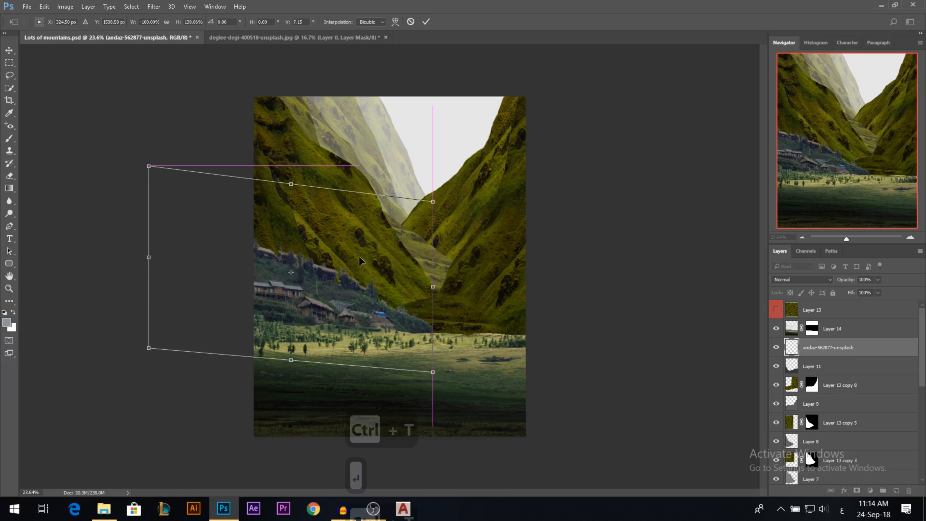
pyautogui.press('Return')
# Add a layer mask to the village layer and brush away the hard edge where the hillside meets the valley.
pyautogui.scroll(4, 411, 325)
pyautogui.scroll(5, 411, 326)
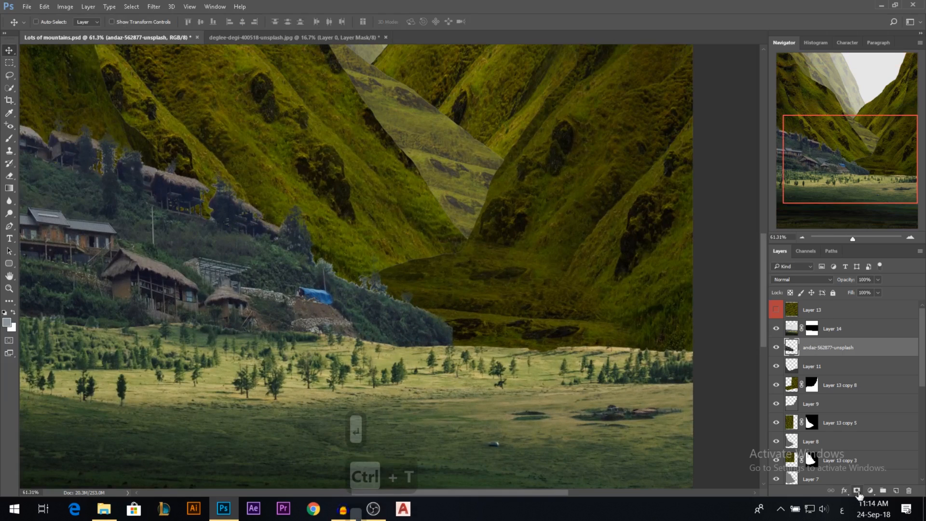
pyautogui.click(857, 490)
pyautogui.click(9, 140)
pyautogui.rightClick(457, 281)
pyautogui.scroll(-3, 675, 437)
pyautogui.click(674, 434)
pyautogui.moveTo(408, 286)
pyautogui.mouseDown()
pyautogui.moveTo(340, 287)
pyautogui.moveTo(413, 304)
pyautogui.moveTo(477, 344)
pyautogui.mouseUp()
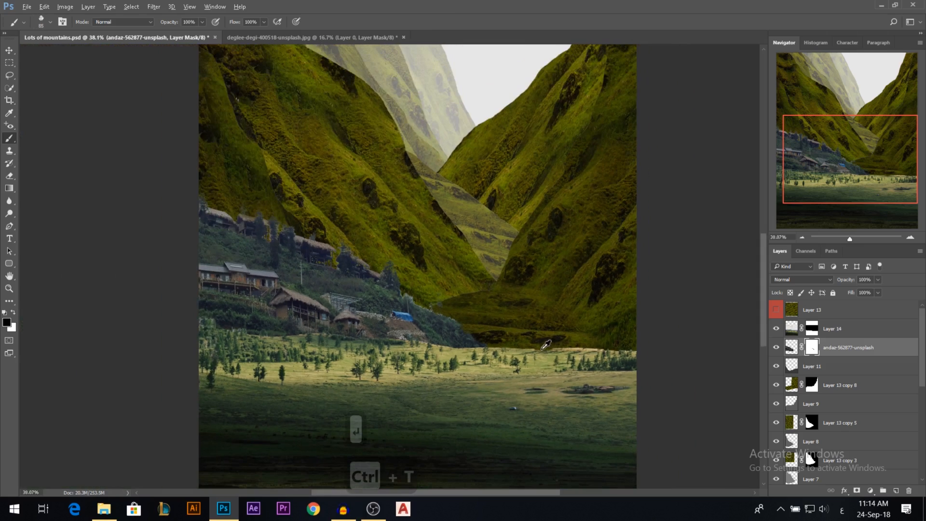
# Paint on Layer 14's mask with a textured brush to blend the meadow's edge into the foot of the village.
pyautogui.scroll(-3, 545, 349)
pyautogui.click(9, 50)
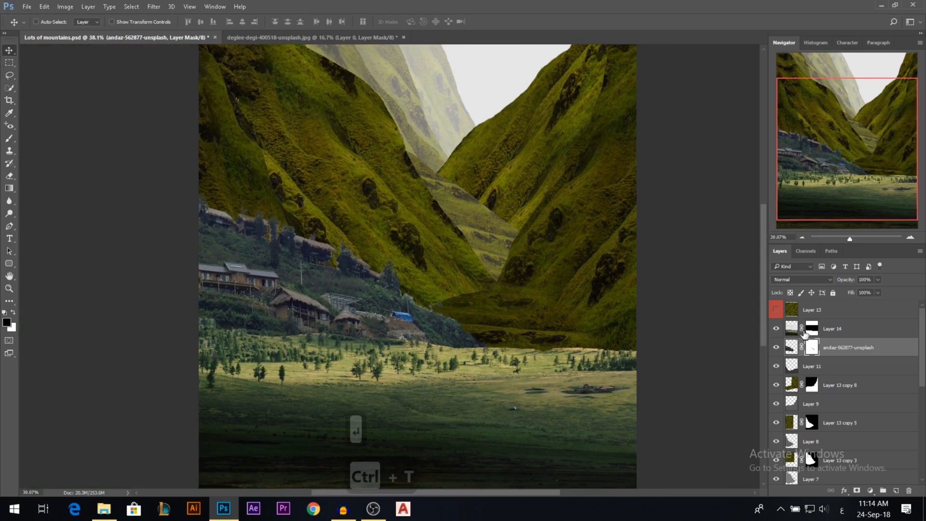
pyautogui.click(793, 334)
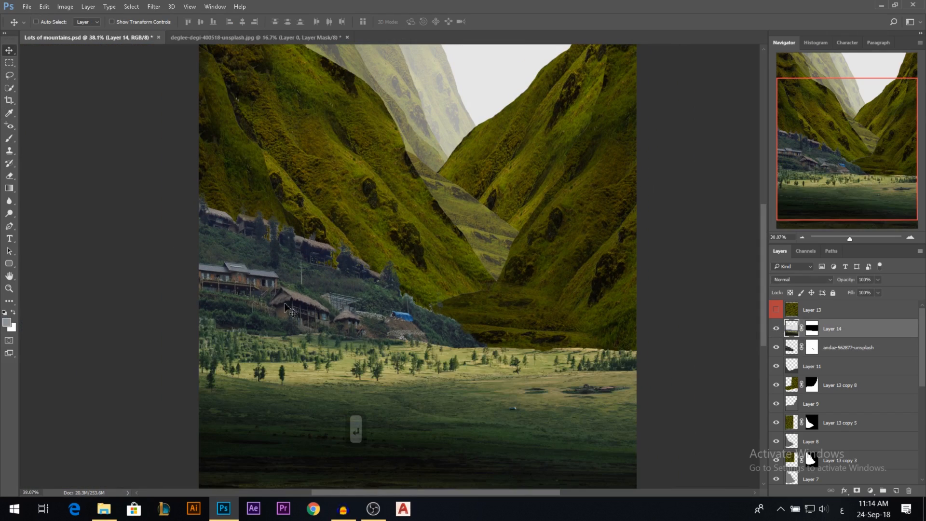
pyautogui.click(811, 331)
pyautogui.click(9, 139)
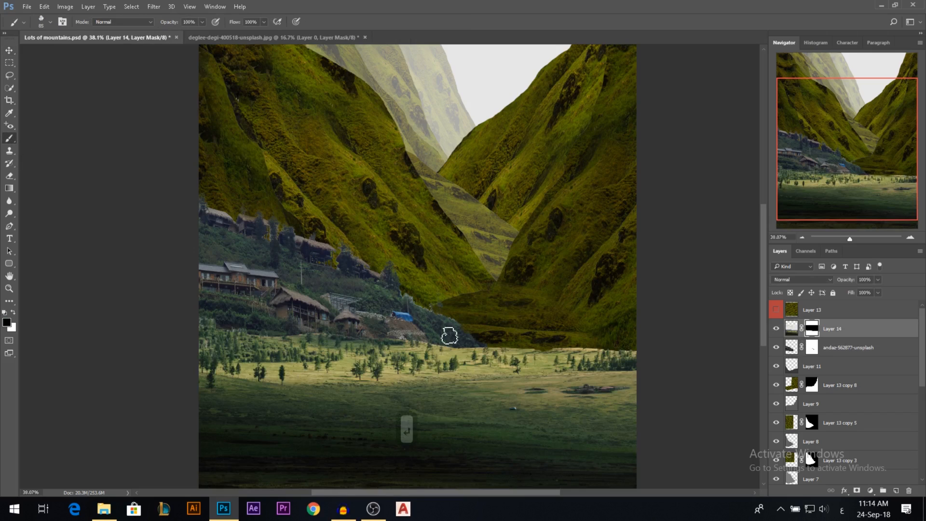
pyautogui.keyDown('alt'); pyautogui.rightClick(421, 328); pyautogui.keyUp('alt')
pyautogui.keyDown('alt'); pyautogui.rightClick(361, 334); pyautogui.keyUp('alt')
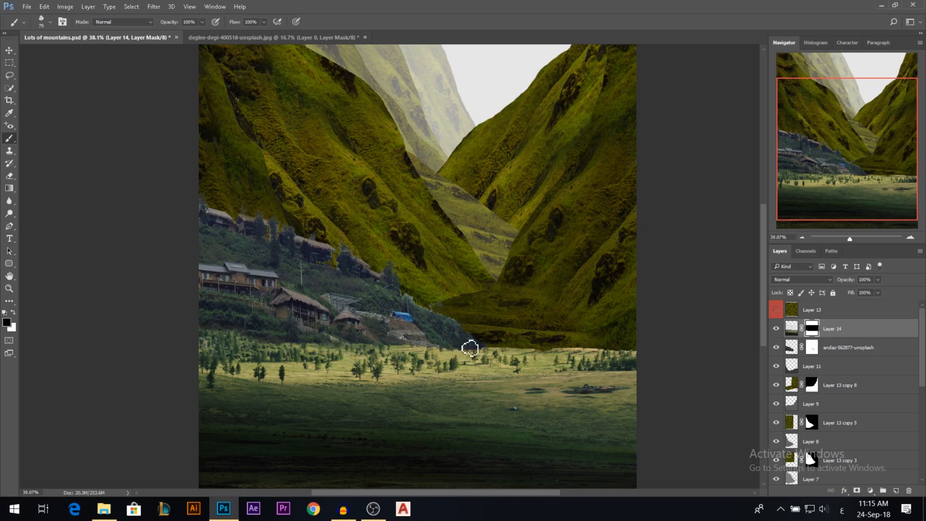
pyautogui.scroll(-2, 521, 331)
pyautogui.click(9, 49)
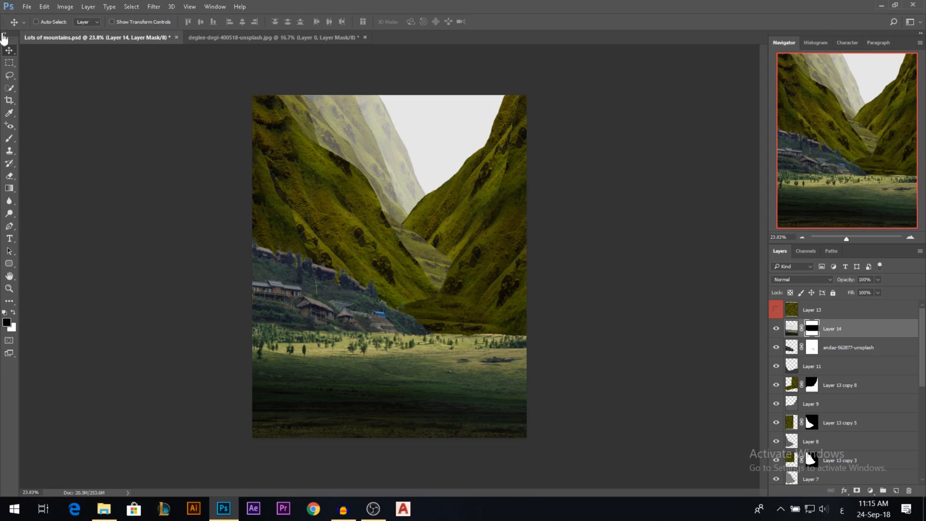
pyautogui.click(9, 63)
pyautogui.scroll(1, 471, 304)
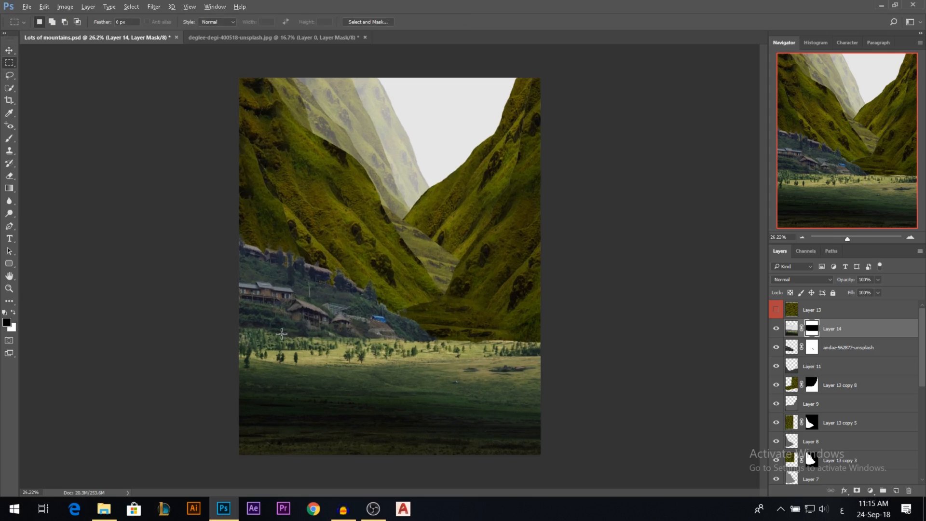
pyautogui.click(9, 51)
pyautogui.scroll(-1, 351, 181)
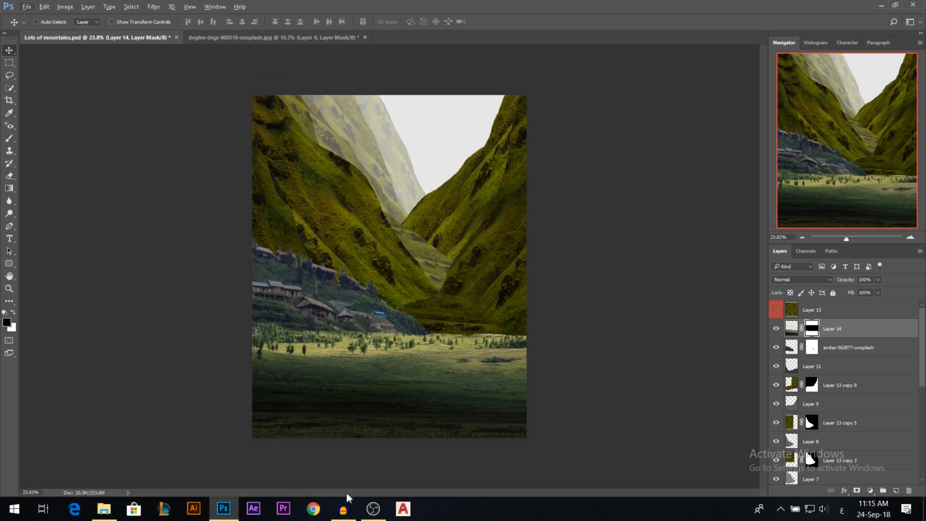
# Open takefreebies-564772-unsplash.jpg and bring the winding-road photo into Lots of mountains.psd as a layer above Layer 14.
pyautogui.click(105, 509)
pyautogui.moveTo(357, 282); pyautogui.dragTo(401, 39)
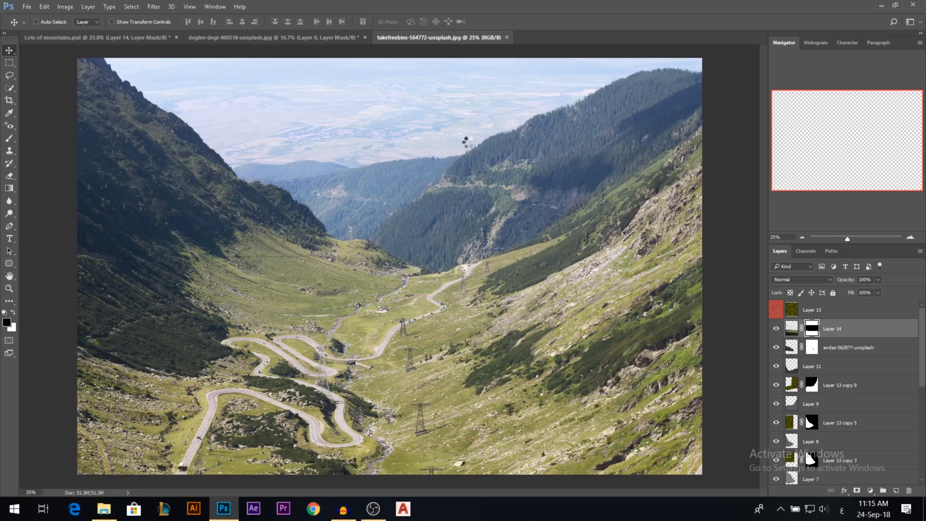
pyautogui.moveTo(409, 322); pyautogui.dragTo(436, 308)
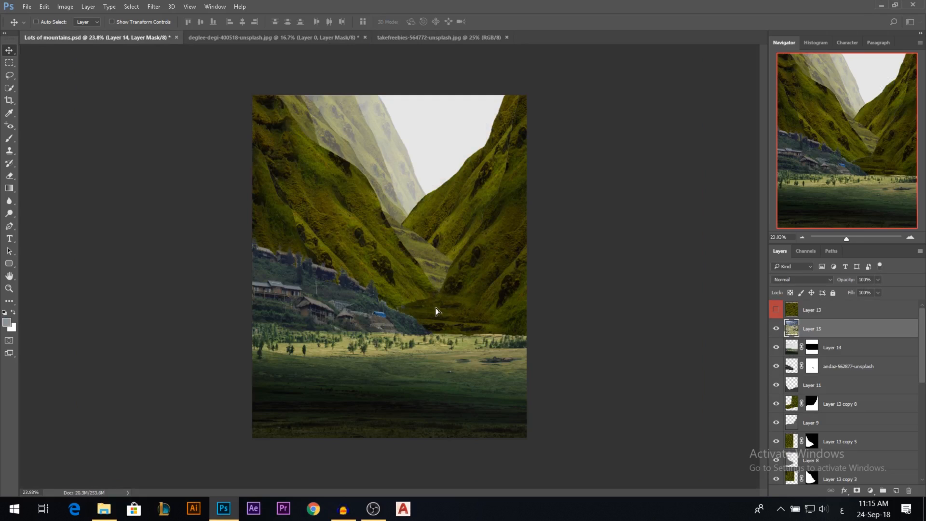
# Scale the winding-road photo to about 51% and position it over the lower part of the canvas.
pyautogui.hotkey('ctrl', 't')
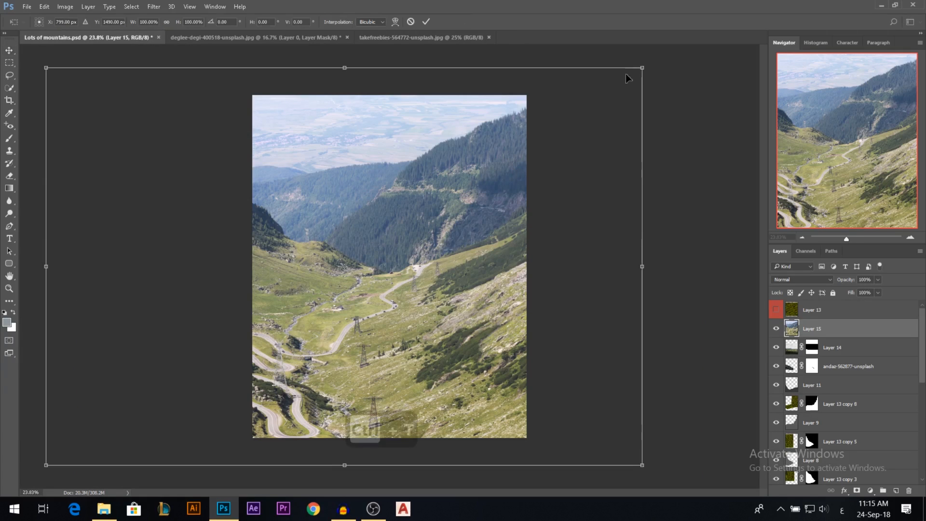
pyautogui.moveTo(626, 74); pyautogui.dragTo(461, 337)
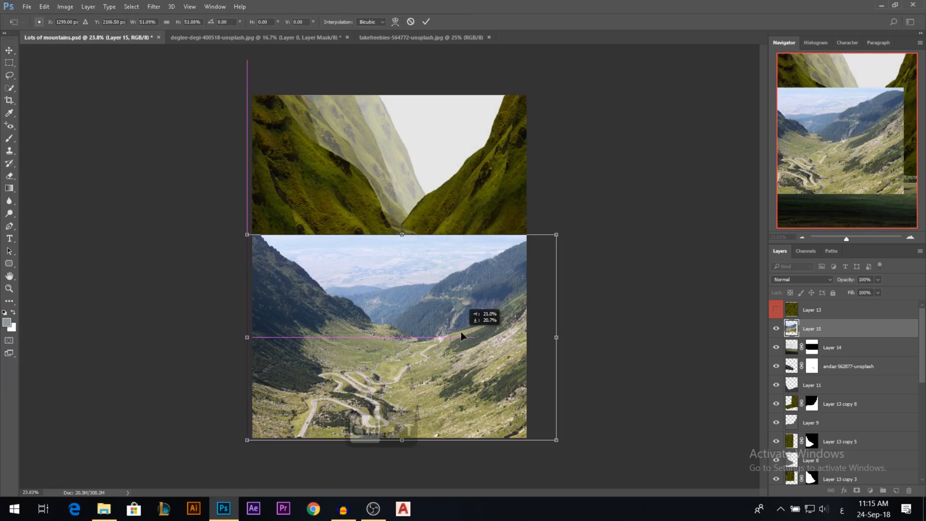
pyautogui.press('Return')
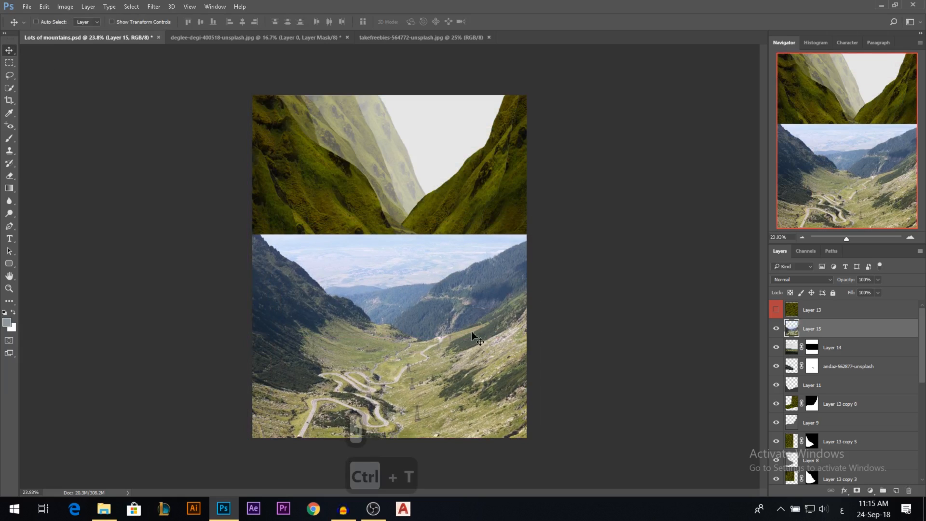
# Flip the winding-road photo horizontally so the road curves on the other side of the valley.
pyautogui.press('ctrl')
pyautogui.hotkey('ctrl', 't')
pyautogui.rightClick(440, 348)
pyautogui.click(501, 326)
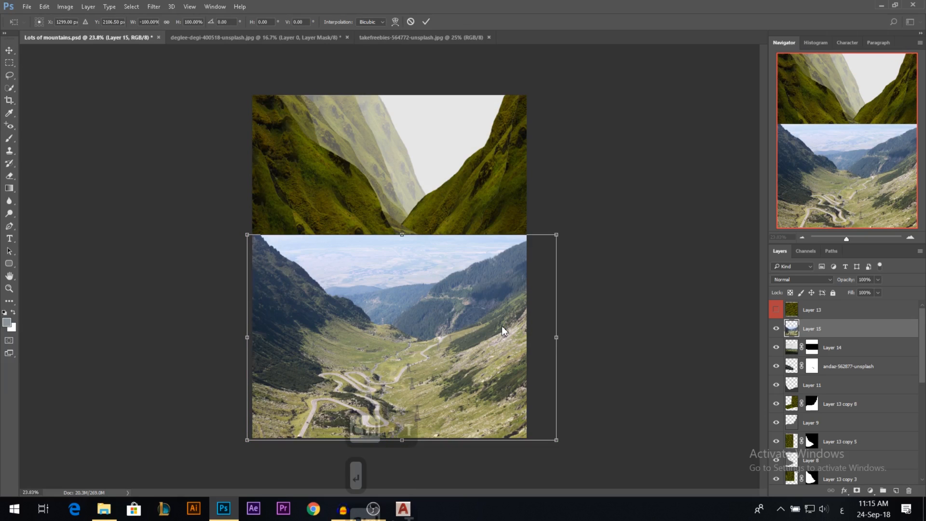
pyautogui.press('Return')
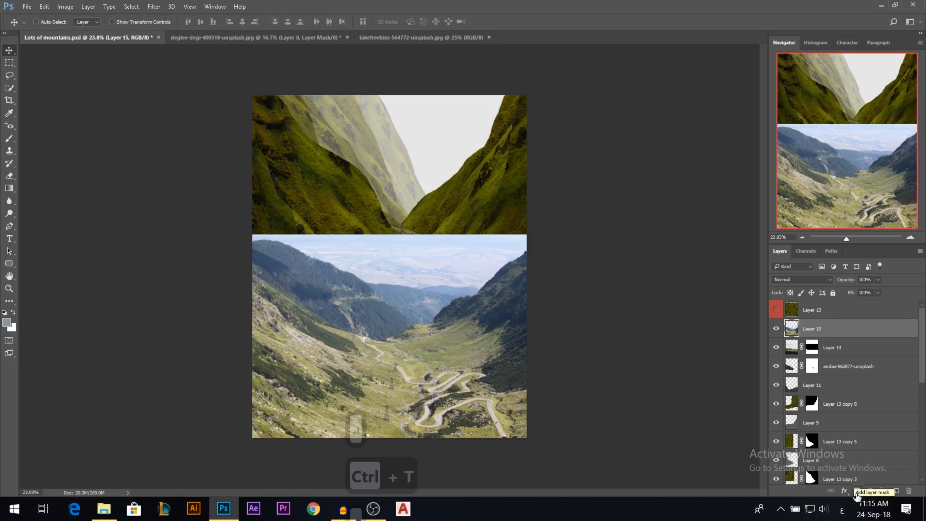
# Hide the winding-road photo with an inverted layer mask and ready the brush with white as the foreground color.
pyautogui.click(857, 492)
pyautogui.hotkey('ctrl', 'i')
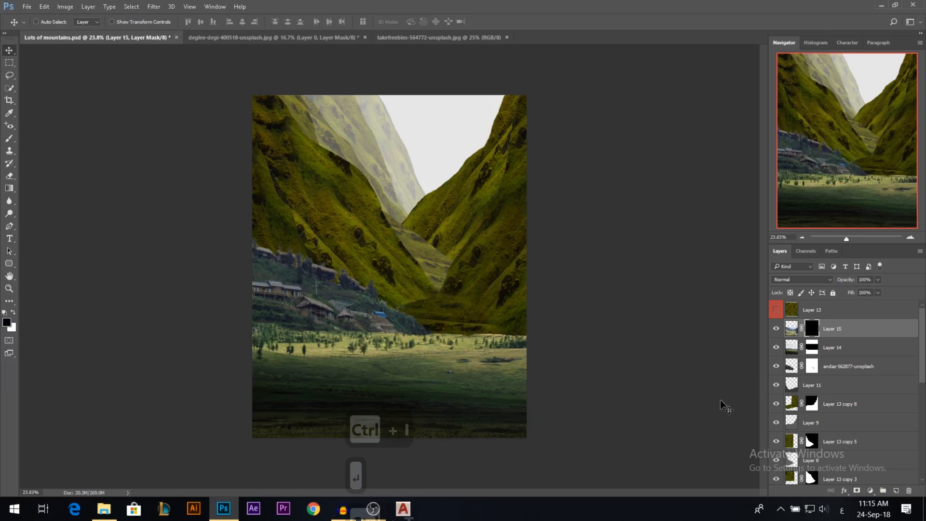
pyautogui.click(9, 138)
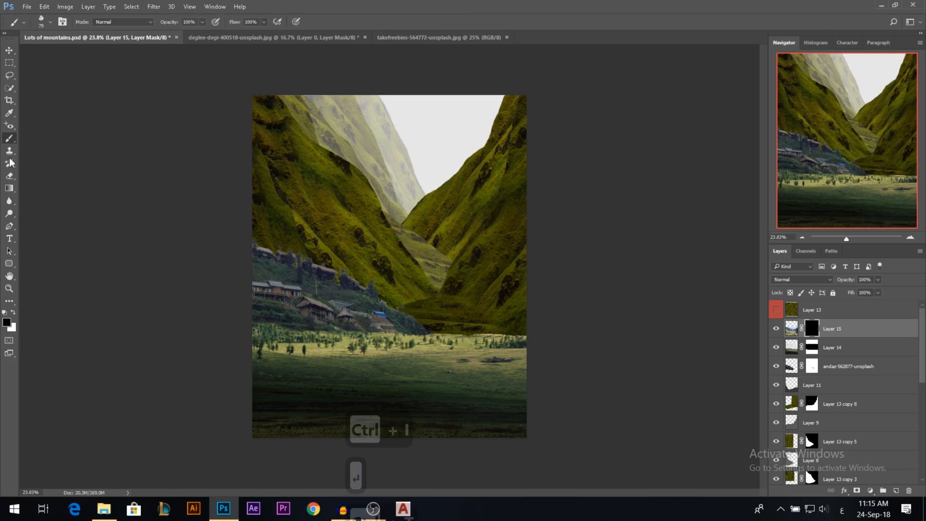
pyautogui.click(13, 312)
# Discard the thin test stroke and reveal the winding-road valley across the lower canvas using a large soft brush.
pyautogui.moveTo(463, 435)
pyautogui.mouseDown()
pyautogui.moveTo(414, 390)
pyautogui.moveTo(436, 401)
pyautogui.mouseUp()
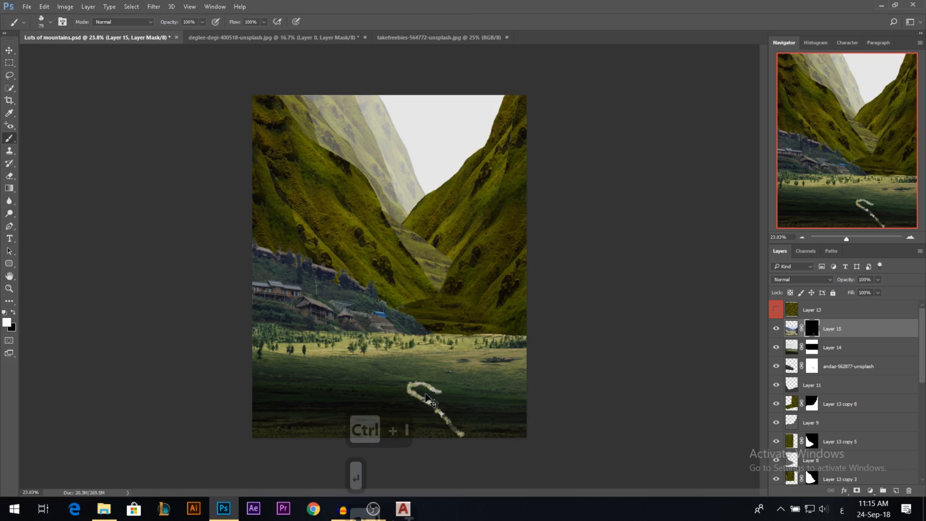
pyautogui.hotkey('ctrl', 'z')
pyautogui.rightClick(436, 363)
pyautogui.click(486, 359)
pyautogui.moveTo(371, 342); pyautogui.dragTo(386, 344)
pyautogui.moveTo(442, 399)
pyautogui.mouseDown()
pyautogui.moveTo(425, 425)
pyautogui.moveTo(458, 431)
pyautogui.moveTo(457, 338)
pyautogui.moveTo(422, 316)
pyautogui.moveTo(455, 328)
pyautogui.moveTo(480, 314)
pyautogui.moveTo(467, 323)
pyautogui.moveTo(507, 359)
pyautogui.moveTo(501, 400)
pyautogui.moveTo(482, 429)
pyautogui.moveTo(381, 419)
pyautogui.moveTo(402, 379)
pyautogui.moveTo(395, 362)
pyautogui.moveTo(327, 370)
pyautogui.moveTo(277, 391)
pyautogui.moveTo(312, 428)
pyautogui.mouseUp()
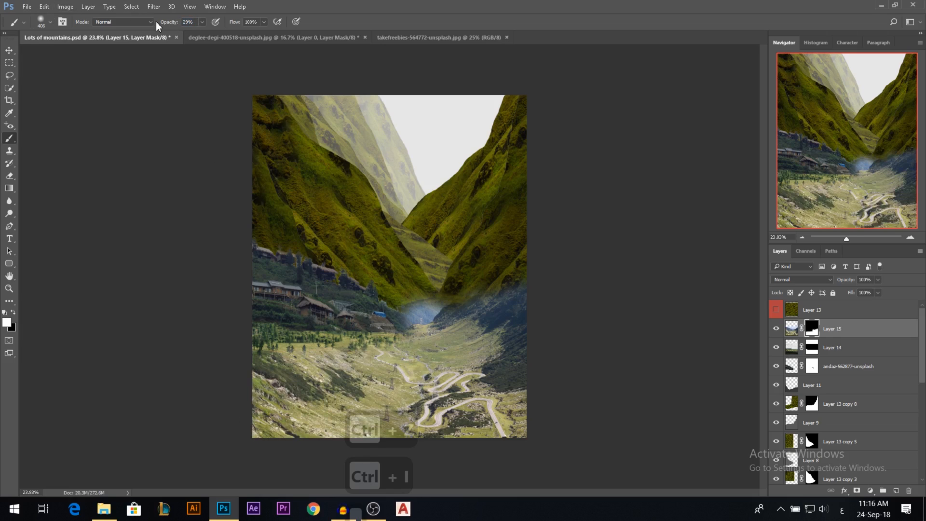
# Paint black at 49% opacity on Layer 15's mask to hide the photo's upper part and blend it into the meadow.
pyautogui.moveTo(396, 302)
pyautogui.mouseDown()
pyautogui.moveTo(385, 303)
pyautogui.moveTo(396, 318)
pyautogui.moveTo(440, 296)
pyautogui.mouseUp()
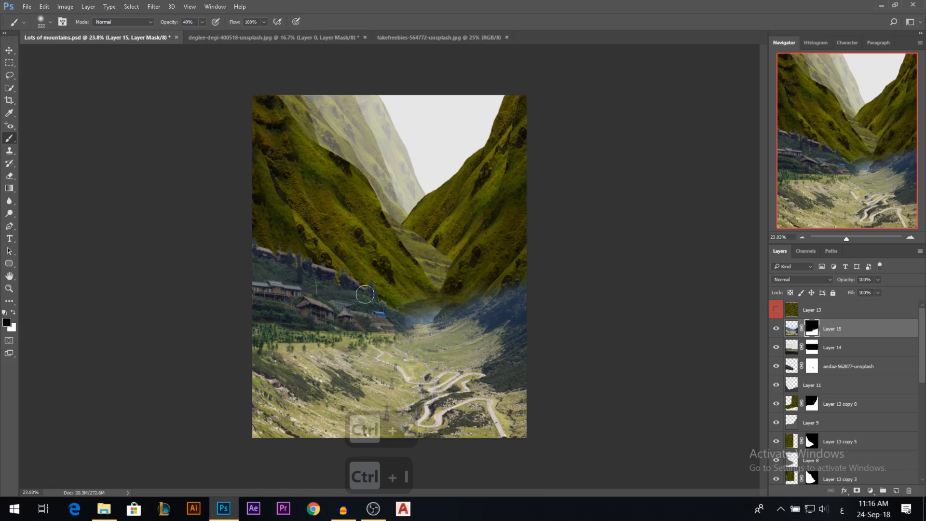
pyautogui.moveTo(405, 313)
pyautogui.mouseDown()
pyautogui.moveTo(426, 313)
pyautogui.moveTo(350, 324)
pyautogui.moveTo(524, 293)
pyautogui.moveTo(477, 286)
pyautogui.moveTo(513, 332)
pyautogui.moveTo(474, 294)
pyautogui.moveTo(520, 330)
pyautogui.mouseUp()
pyautogui.keyDown('alt'); pyautogui.rightClick(485, 291); pyautogui.keyUp('alt')
pyautogui.keyDown('alt'); pyautogui.rightClick(437, 311); pyautogui.keyUp('alt')
pyautogui.moveTo(441, 317)
pyautogui.mouseDown()
pyautogui.moveTo(516, 320)
pyautogui.moveTo(497, 336)
pyautogui.moveTo(545, 338)
pyautogui.moveTo(312, 334)
pyautogui.moveTo(403, 337)
pyautogui.mouseUp()
pyautogui.hotkey('ctrl', 'z')
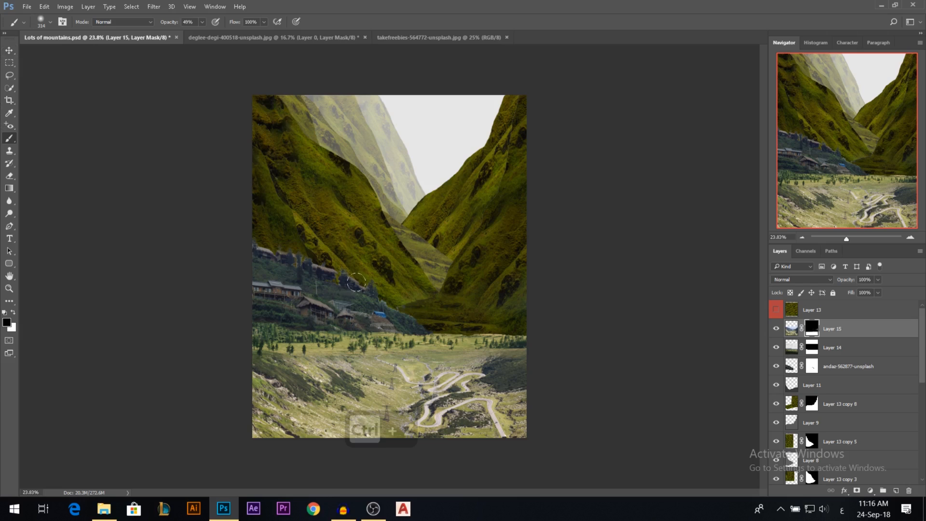
# Try raising the dark grassy slope of Layer 13 copy 8 at the valley floor.
pyautogui.press('v')
pyautogui.keyDown('ctrl'); pyautogui.click(449, 341); pyautogui.keyUp('ctrl')
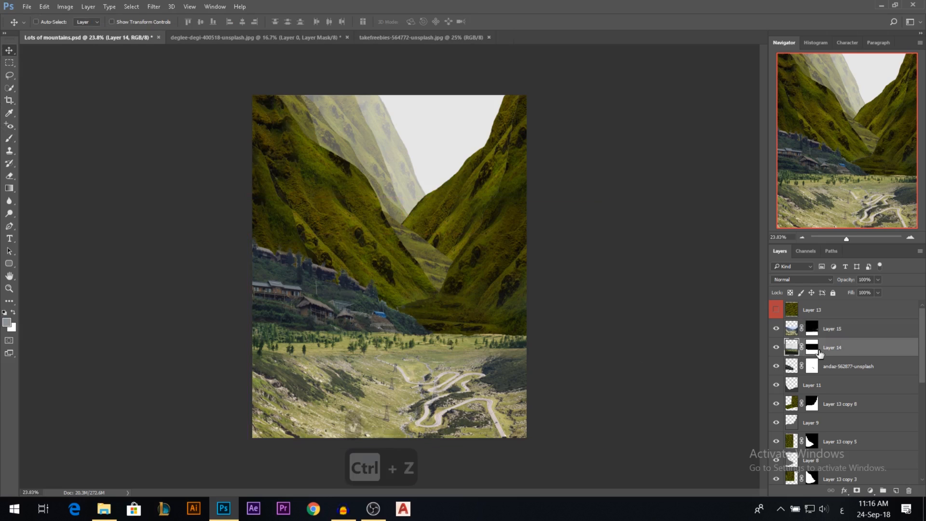
pyautogui.keyDown('ctrl'); pyautogui.click(453, 316); pyautogui.keyUp('ctrl')
pyautogui.moveTo(453, 294); pyautogui.dragTo(454, 273)
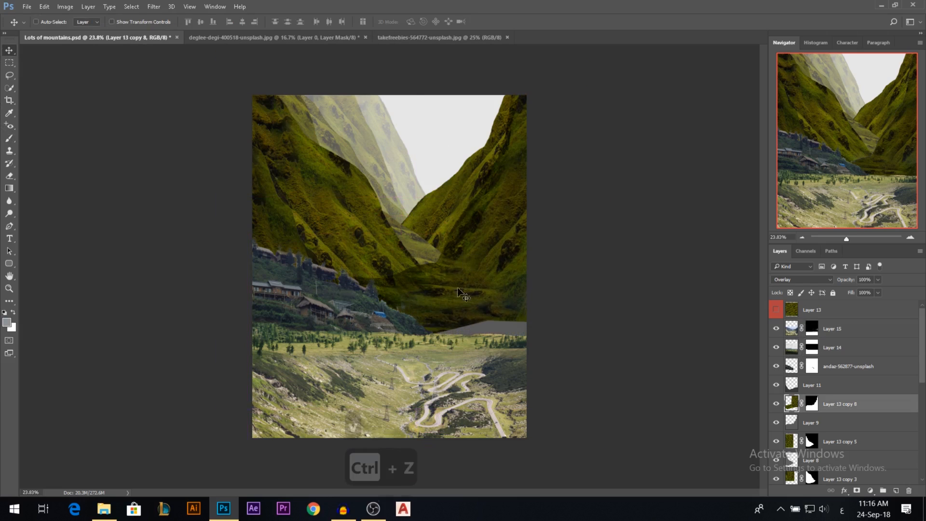
pyautogui.hotkey('ctrl', 'z')
pyautogui.scroll(7, 459, 357)
pyautogui.scroll(-1, 459, 357)
pyautogui.scroll(-4, 459, 356)
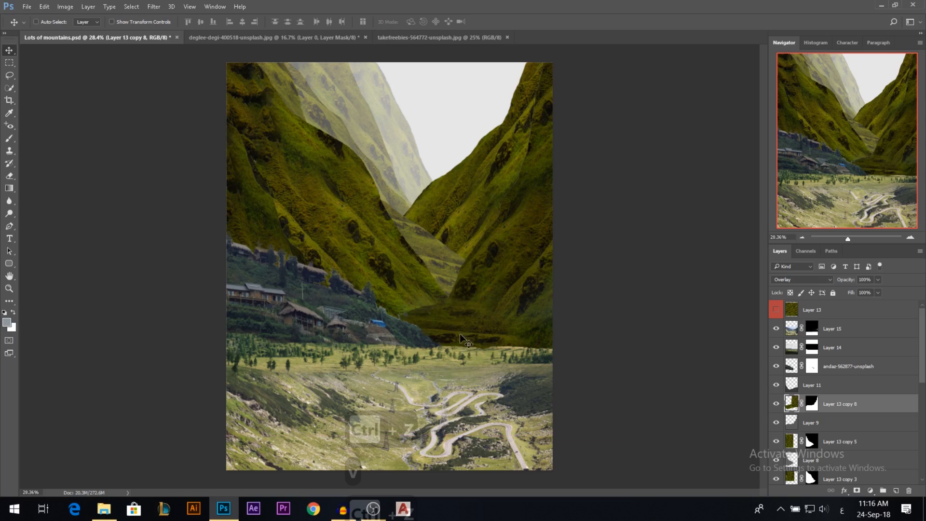
pyautogui.moveTo(530, 299)
pyautogui.mouseDown()
pyautogui.moveTo(527, 279)
pyautogui.moveTo(523, 287)
pyautogui.mouseUp()
pyautogui.hotkey('ctrl', 'z')
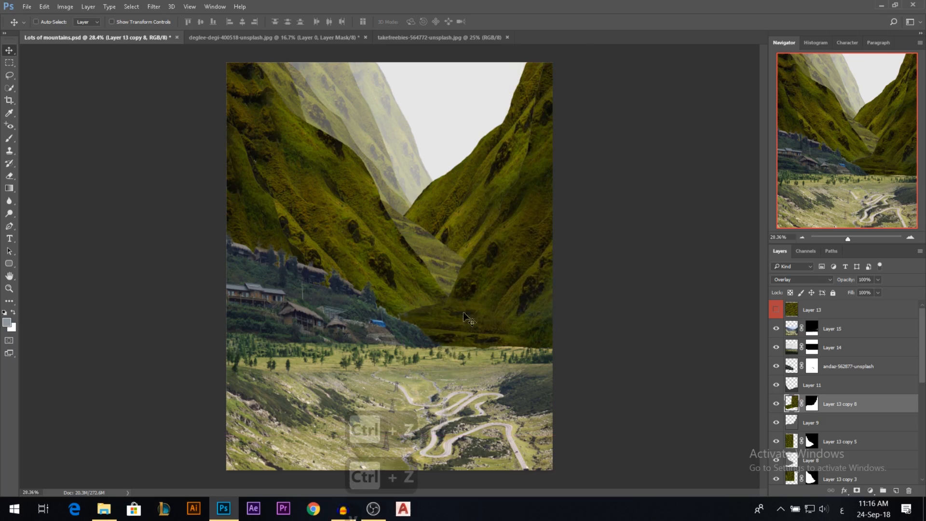
# Try painting white on Layer 14's mask to extend the meadow up toward the foot of the mountains.
pyautogui.scroll(1, 453, 321)
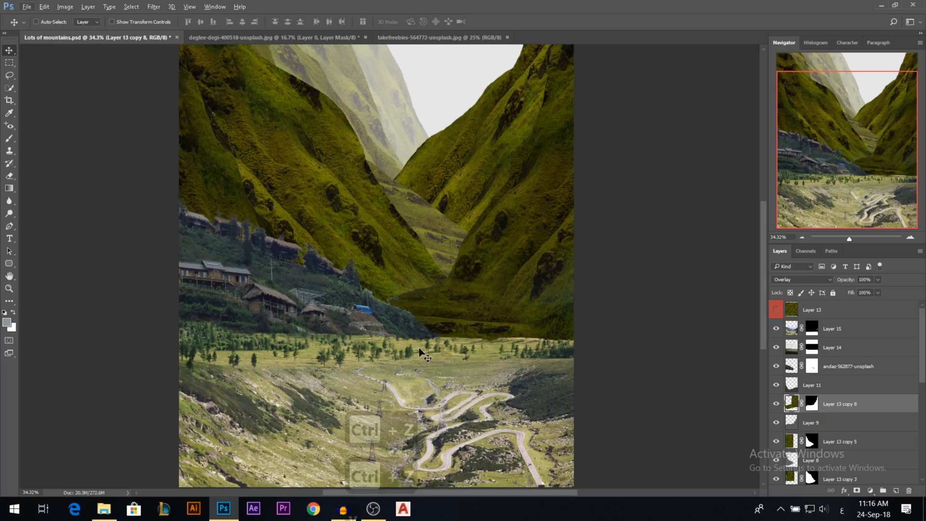
pyautogui.keyDown('ctrl'); pyautogui.click(410, 333); pyautogui.keyUp('ctrl')
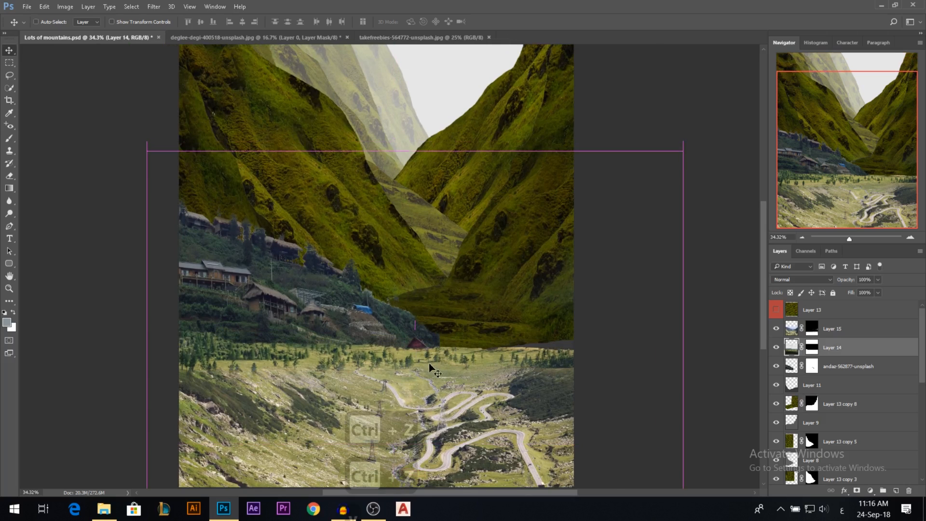
pyautogui.click(812, 347)
pyautogui.press('b')
pyautogui.press('x')
pyautogui.press('x')
pyautogui.press('x')
pyautogui.moveTo(482, 332)
pyautogui.mouseDown()
pyautogui.moveTo(431, 303)
pyautogui.moveTo(460, 328)
pyautogui.moveTo(475, 307)
pyautogui.moveTo(444, 324)
pyautogui.mouseUp()
pyautogui.hotkey('ctrl', 'z')
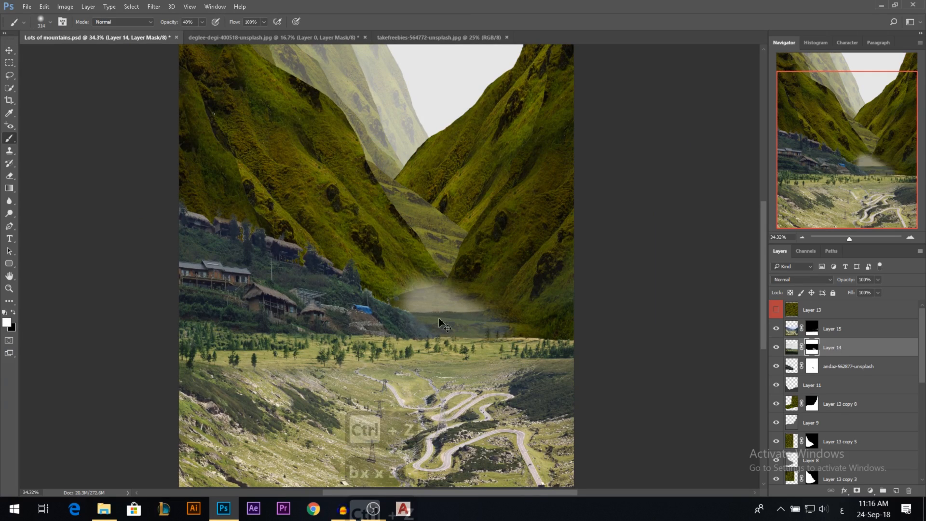
# Duplicate Layer 14 beneath the original and raise the copied meadow to the foot of the mountains.
pyautogui.moveTo(832, 350); pyautogui.dragTo(834, 359)
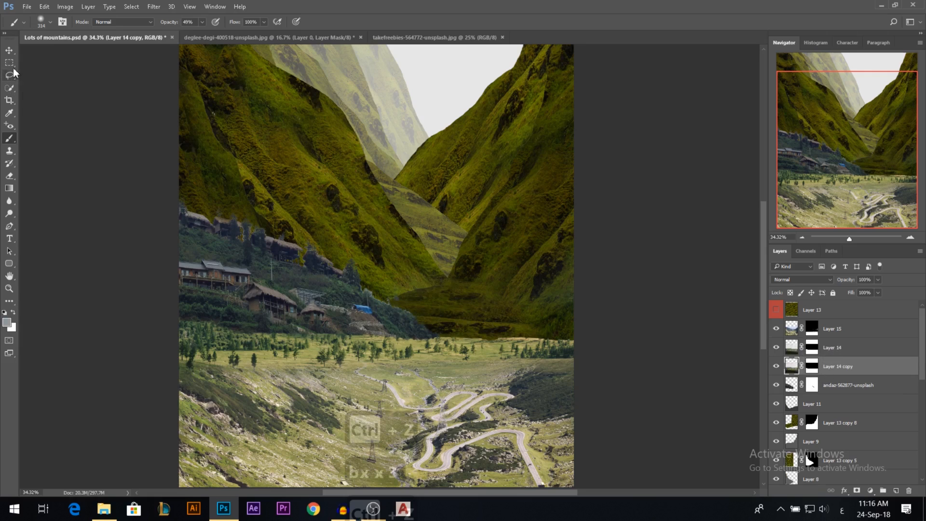
pyautogui.click(9, 51)
pyautogui.moveTo(468, 335); pyautogui.dragTo(493, 287)
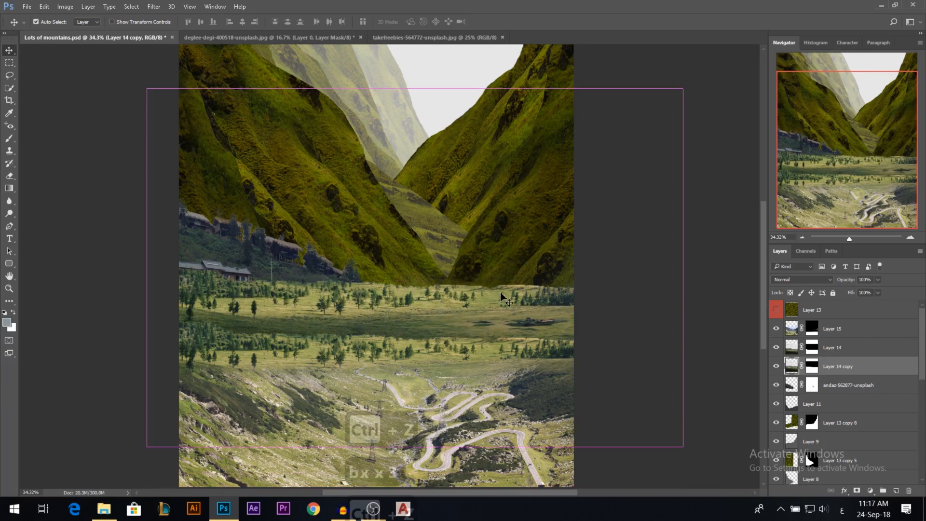
# Scale Layer 14 copy to 71.78% width and 83.29% height, keeping its meadow at the foot of the mountains.
pyautogui.hotkey('ctrl', 't')
pyautogui.moveTo(415, 91); pyautogui.dragTo(415, 138)
pyautogui.moveTo(424, 180); pyautogui.dragTo(425, 221)
pyautogui.moveTo(416, 178); pyautogui.dragTo(416, 141)
pyautogui.moveTo(682, 293); pyautogui.dragTo(606, 292)
pyautogui.moveTo(461, 226); pyautogui.dragTo(463, 205)
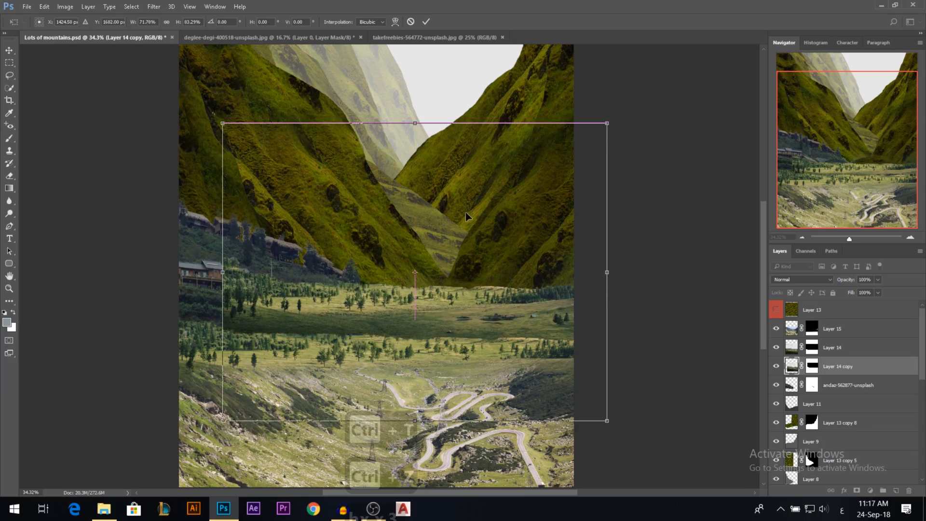
pyautogui.press('Return')
# Fill Layer 14 copy's mask with black and brush in a first faint patch of meadow beside the village slope.
pyautogui.click(811, 366)
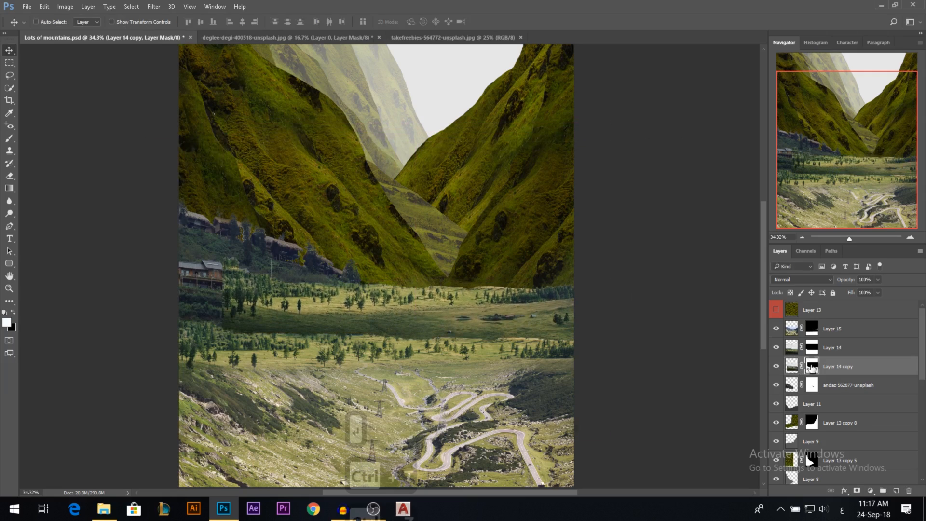
pyautogui.hotkey('ctrl', 'BackSpace')
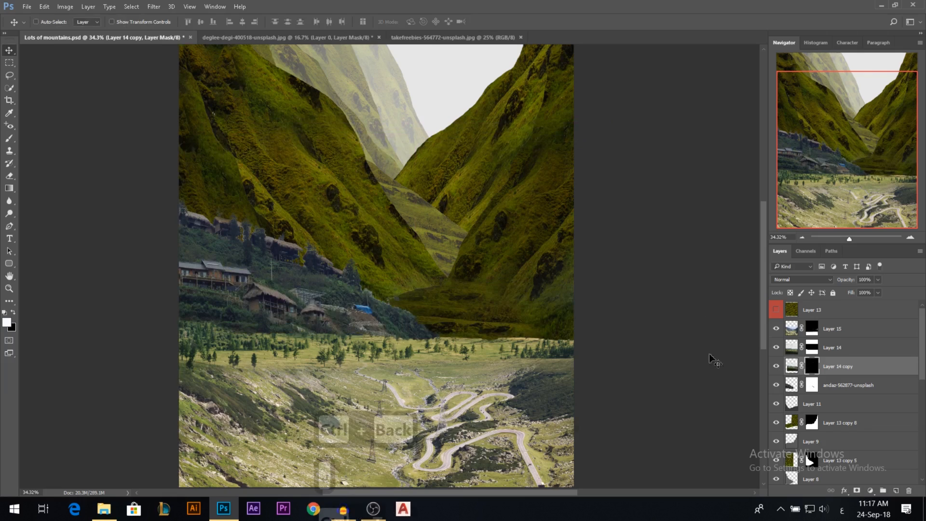
pyautogui.click(9, 138)
pyautogui.moveTo(475, 376); pyautogui.dragTo(459, 375)
pyautogui.moveTo(480, 333); pyautogui.dragTo(455, 333)
pyautogui.press('0')
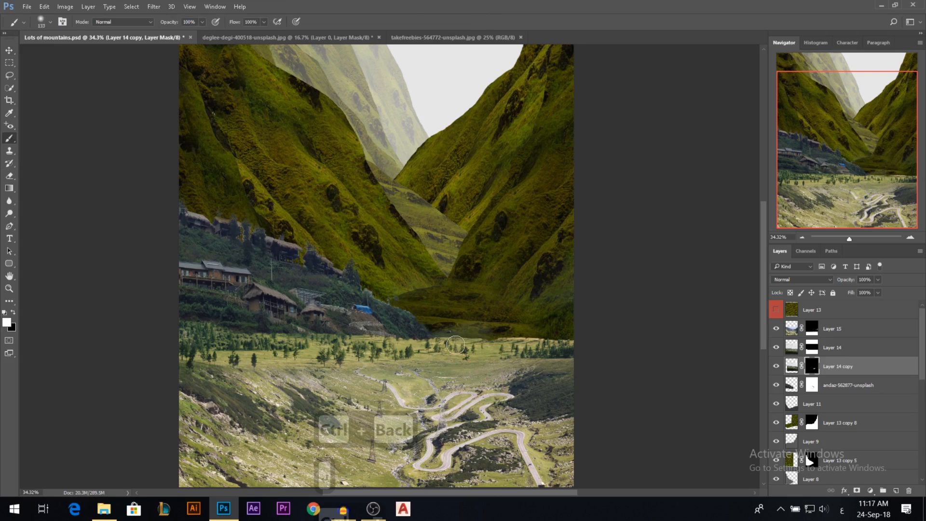
# Paint white on the mask with a 110 px, 13% hardness brush to reveal meadow between the village slope and the right mountain.
pyautogui.keyDown('alt'); pyautogui.rightClick(496, 354); pyautogui.keyUp('alt')
pyautogui.moveTo(463, 331)
pyautogui.mouseDown()
pyautogui.moveTo(444, 332)
pyautogui.moveTo(451, 338)
pyautogui.moveTo(434, 312)
pyautogui.moveTo(412, 304)
pyautogui.mouseUp()
pyautogui.hotkey('ctrl', 'z')
pyautogui.keyDown('alt'); pyautogui.rightClick(443, 321); pyautogui.keyUp('alt')
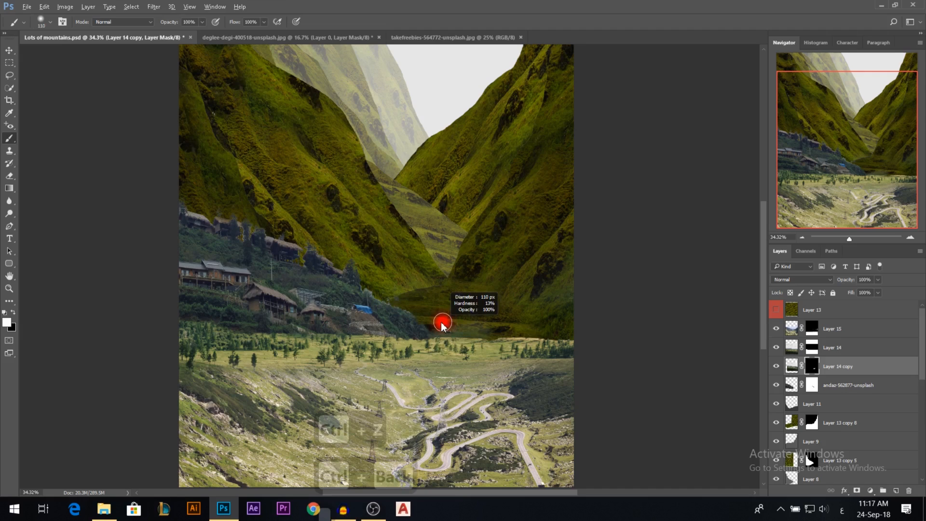
pyautogui.moveTo(532, 344)
pyautogui.mouseDown()
pyautogui.moveTo(497, 324)
pyautogui.moveTo(441, 328)
pyautogui.mouseUp()
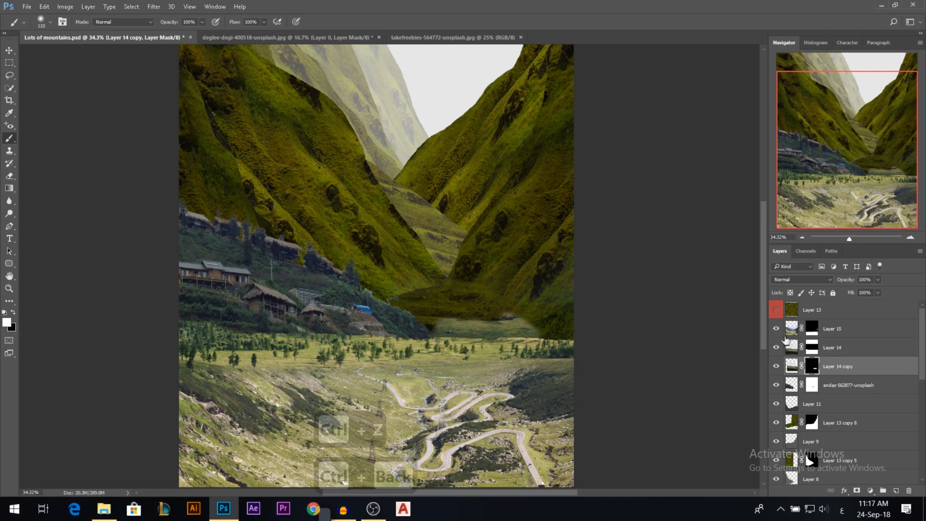
pyautogui.moveTo(448, 333)
pyautogui.mouseDown()
pyautogui.moveTo(419, 312)
pyautogui.moveTo(509, 326)
pyautogui.moveTo(497, 314)
pyautogui.moveTo(408, 295)
pyautogui.moveTo(481, 309)
pyautogui.moveTo(533, 339)
pyautogui.mouseUp()
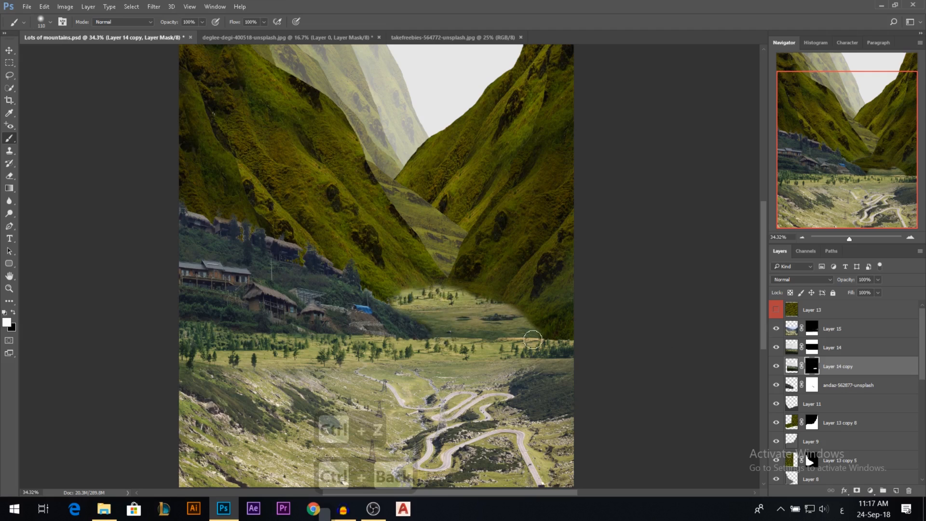
pyautogui.moveTo(441, 336)
pyautogui.mouseDown()
pyautogui.moveTo(555, 348)
pyautogui.moveTo(488, 347)
pyautogui.mouseUp()
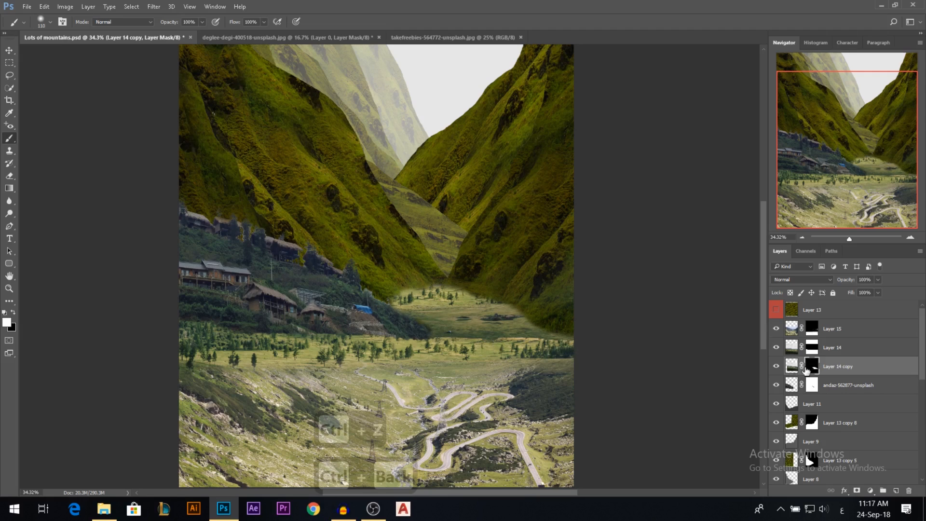
# Move the meadow image of Layer 14 copy down and to the right within its unlinked mask.
pyautogui.click(792, 366)
pyautogui.press('v')
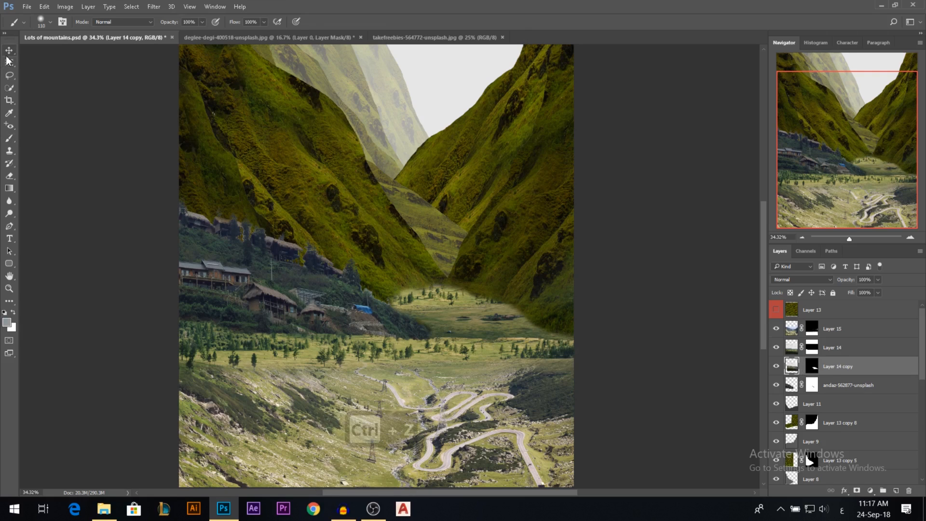
pyautogui.moveTo(441, 269); pyautogui.dragTo(481, 319)
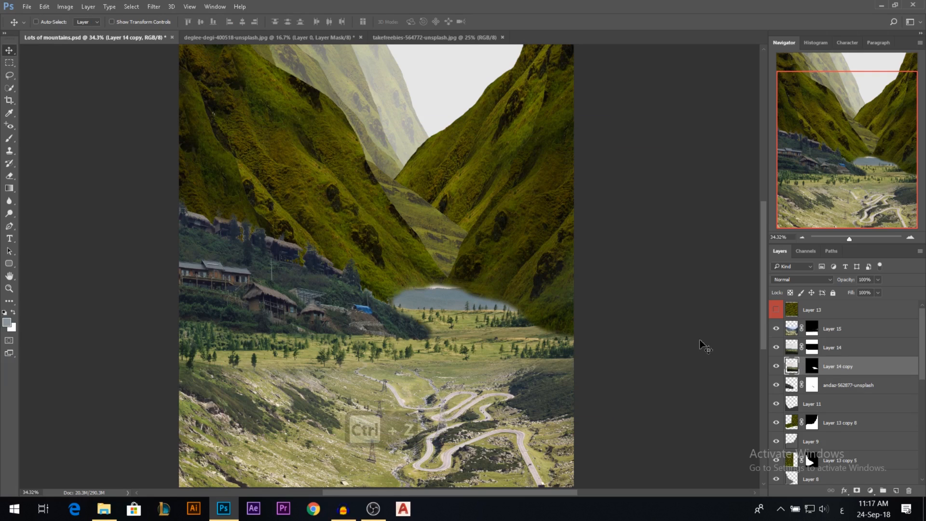
# Try painting black on Layer 14 copy's mask to hide the lake strip at the foot of the mountains.
pyautogui.click(813, 369)
pyautogui.press('b')
pyautogui.press('x')
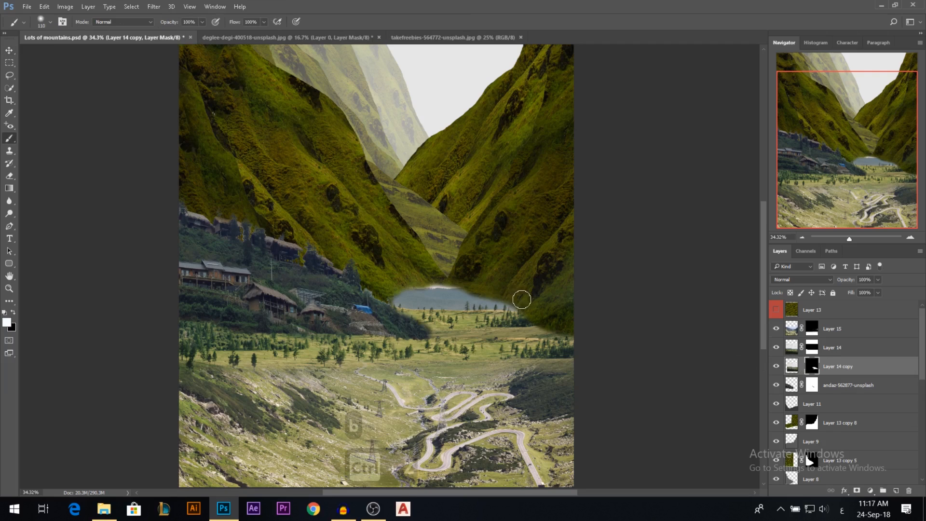
pyautogui.moveTo(533, 312)
pyautogui.mouseDown()
pyautogui.moveTo(429, 297)
pyautogui.moveTo(482, 302)
pyautogui.moveTo(456, 294)
pyautogui.moveTo(363, 296)
pyautogui.moveTo(454, 301)
pyautogui.mouseUp()
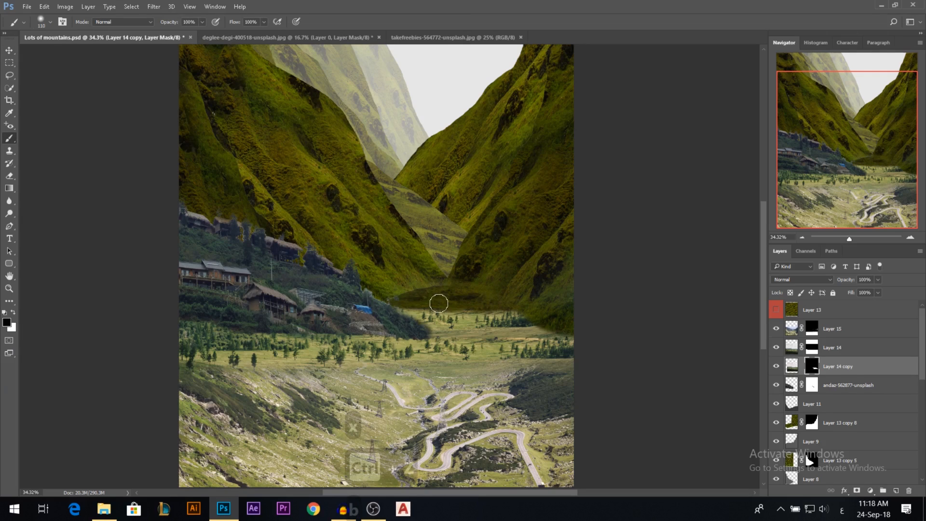
pyautogui.hotkey('ctrl', 'z')
# Cover the lake on Layer 14 copy with tree-dotted meadow using the Clone Stamp tool.
pyautogui.click(792, 366)
pyautogui.press('s')
pyautogui.moveTo(432, 320); pyautogui.dragTo(394, 325)
pyautogui.keyDown('alt'); pyautogui.click(476, 360); pyautogui.keyUp('alt')
pyautogui.moveTo(468, 316)
pyautogui.mouseDown()
pyautogui.moveTo(430, 308)
pyautogui.moveTo(489, 314)
pyautogui.moveTo(449, 316)
pyautogui.moveTo(447, 328)
pyautogui.moveTo(456, 323)
pyautogui.mouseUp()
pyautogui.hotkey('ctrl', 'z')
pyautogui.moveTo(458, 323)
pyautogui.mouseDown()
pyautogui.moveTo(508, 315)
pyautogui.moveTo(419, 310)
pyautogui.moveTo(520, 313)
pyautogui.moveTo(399, 314)
pyautogui.moveTo(499, 307)
pyautogui.moveTo(445, 320)
pyautogui.moveTo(503, 309)
pyautogui.moveTo(403, 300)
pyautogui.moveTo(466, 297)
pyautogui.moveTo(427, 296)
pyautogui.moveTo(435, 311)
pyautogui.moveTo(408, 297)
pyautogui.moveTo(456, 287)
pyautogui.moveTo(419, 286)
pyautogui.moveTo(472, 290)
pyautogui.mouseUp()
pyautogui.scroll(-5, 427, 305)
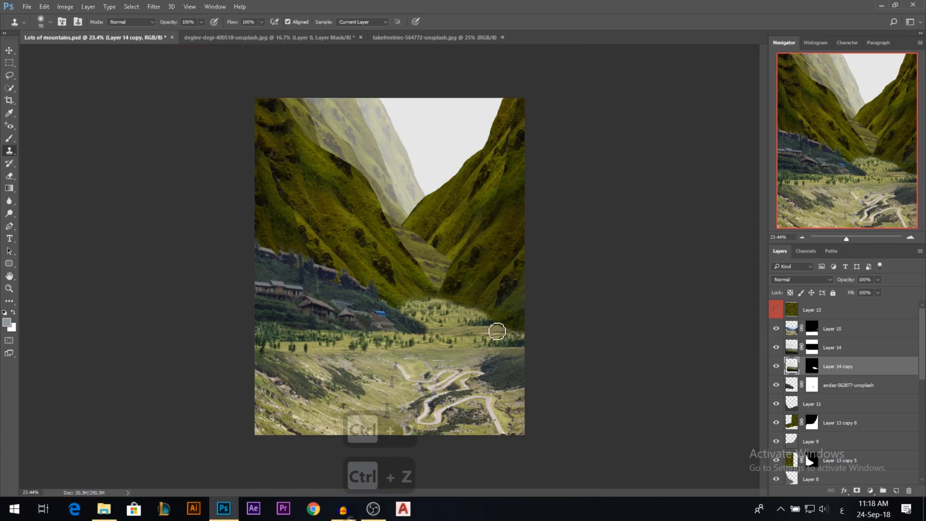
# Examine how the cloned meadow blends with the mountains and village in the whole composition and up close.
pyautogui.hotkey('ctrl', 'd')
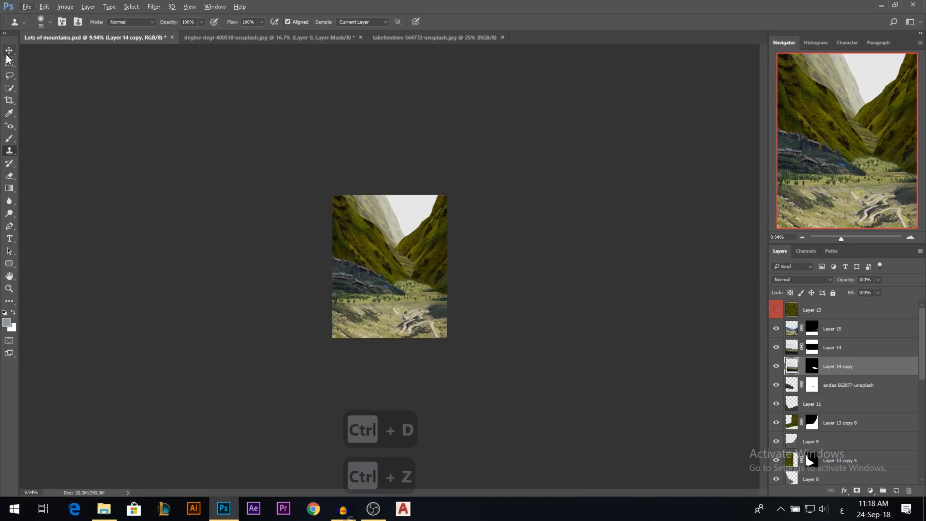
pyautogui.click(8, 52)
pyautogui.scroll(-1, 369, 305)
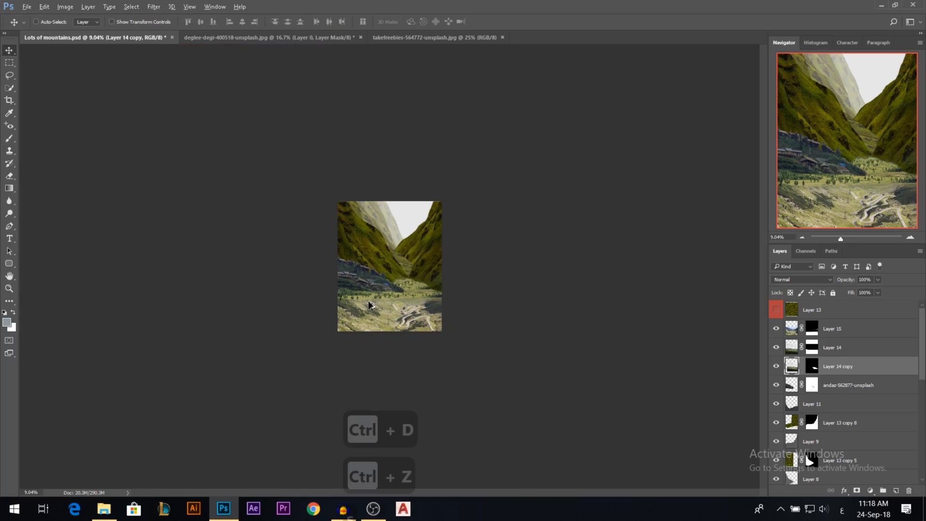
pyautogui.scroll(5, 400, 309)
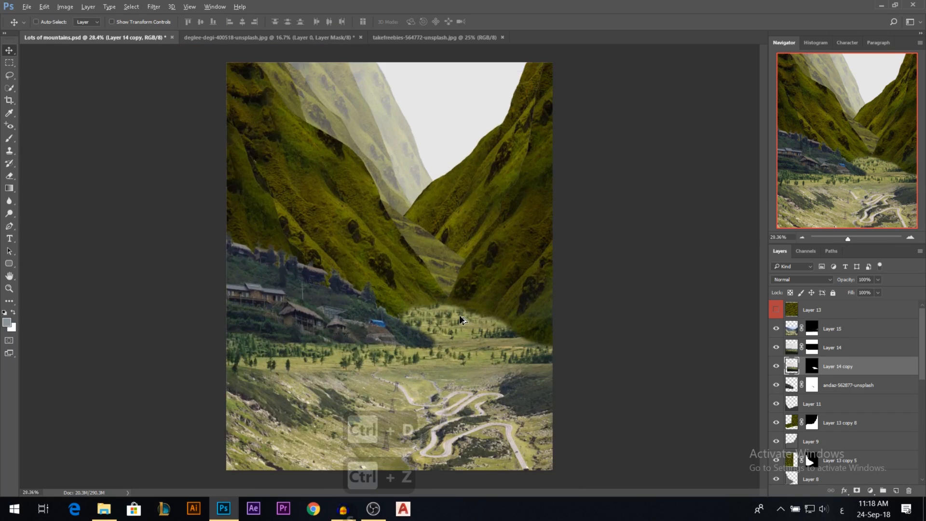
pyautogui.scroll(-4, 464, 335)
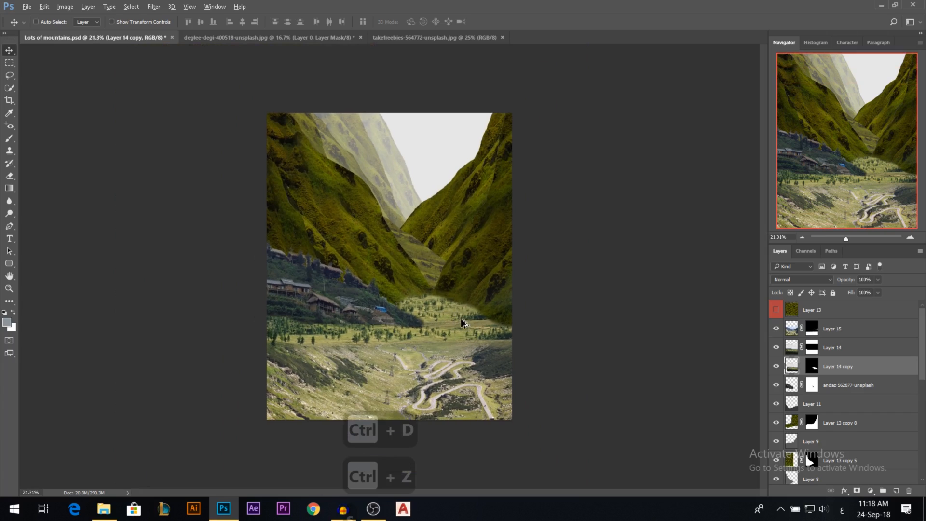
pyautogui.scroll(4, 457, 320)
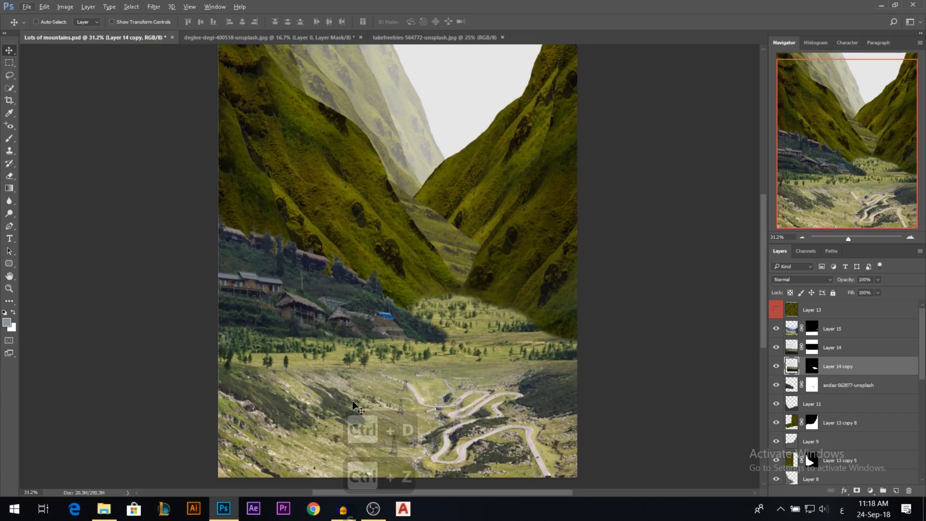
pyautogui.scroll(-2, 446, 384)
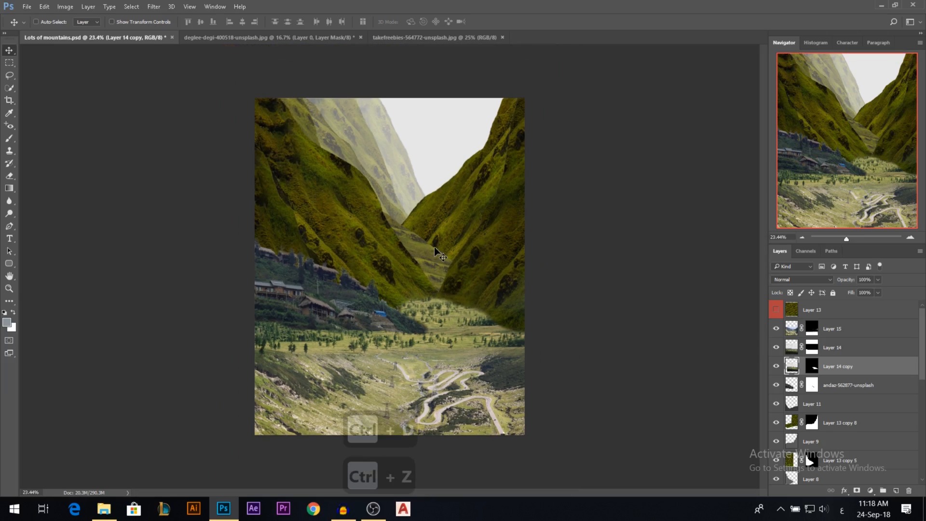
pyautogui.scroll(2, 435, 265)
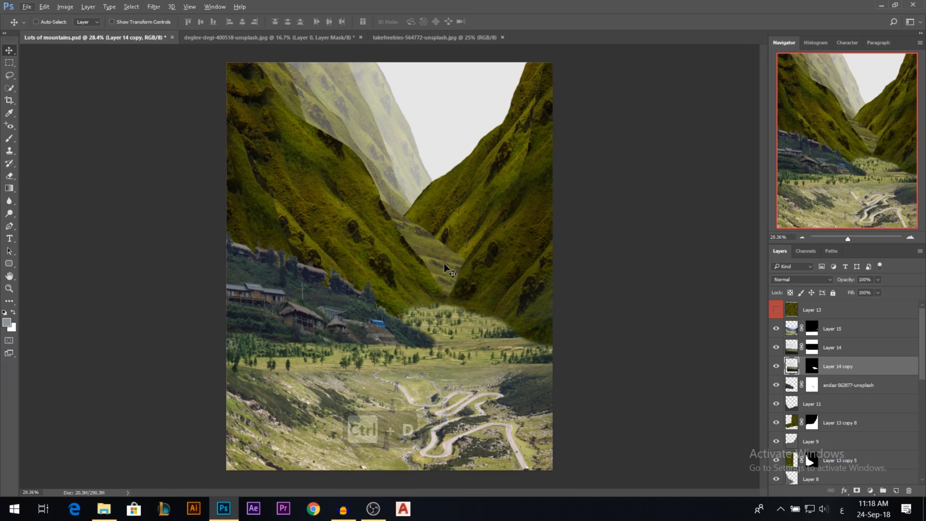
pyautogui.scroll(2, 446, 263)
pyautogui.scroll(-3, 451, 256)
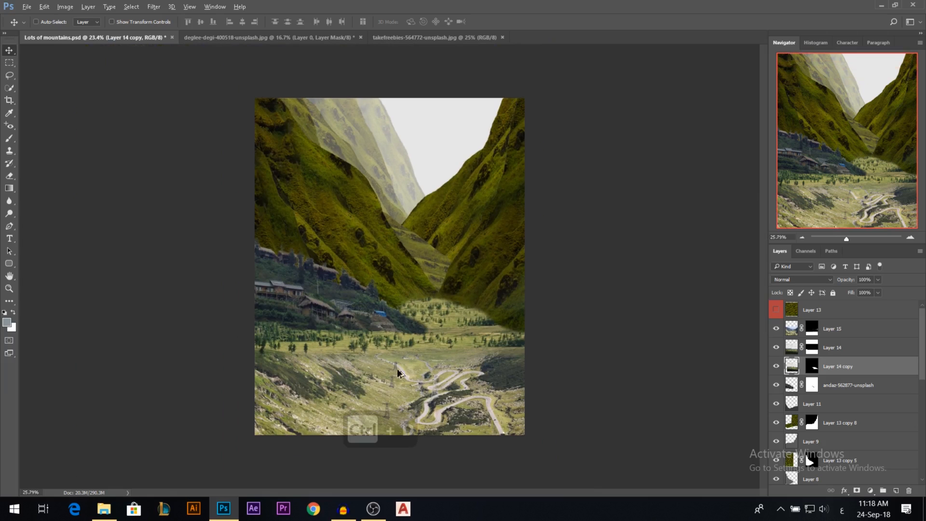
pyautogui.scroll(5, 398, 373)
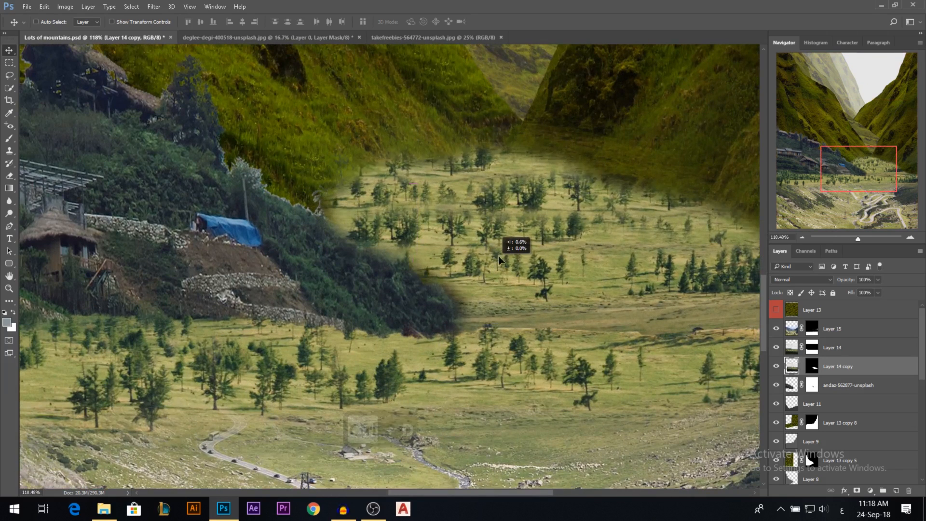
pyautogui.moveTo(498, 256); pyautogui.dragTo(500, 234)
pyautogui.hotkey('ctrl', 'z')
pyautogui.scroll(2, 458, 317)
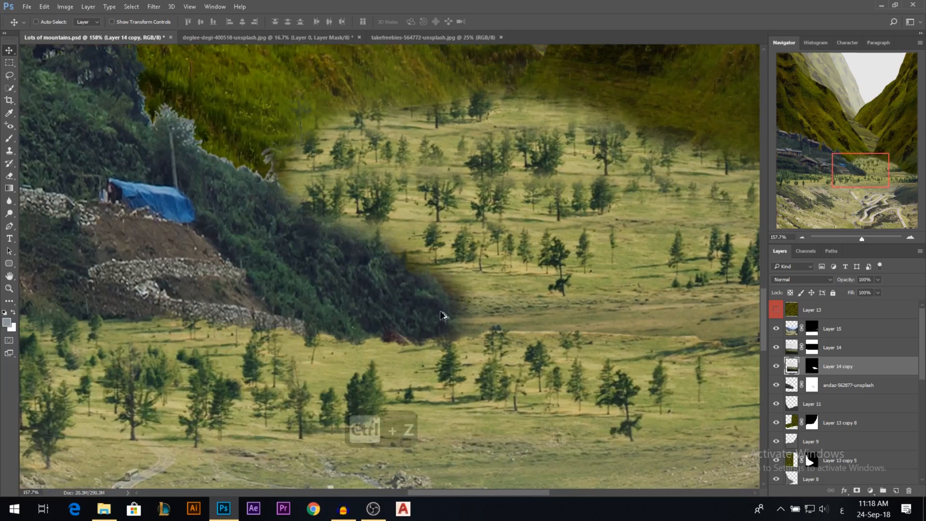
# Try roughening the village hillside's lower edge by painting on the andaz-562877-unsplash mask with a textured brush.
pyautogui.keyDown('ctrl'); pyautogui.click(400, 293); pyautogui.keyUp('ctrl')
pyautogui.click(812, 386)
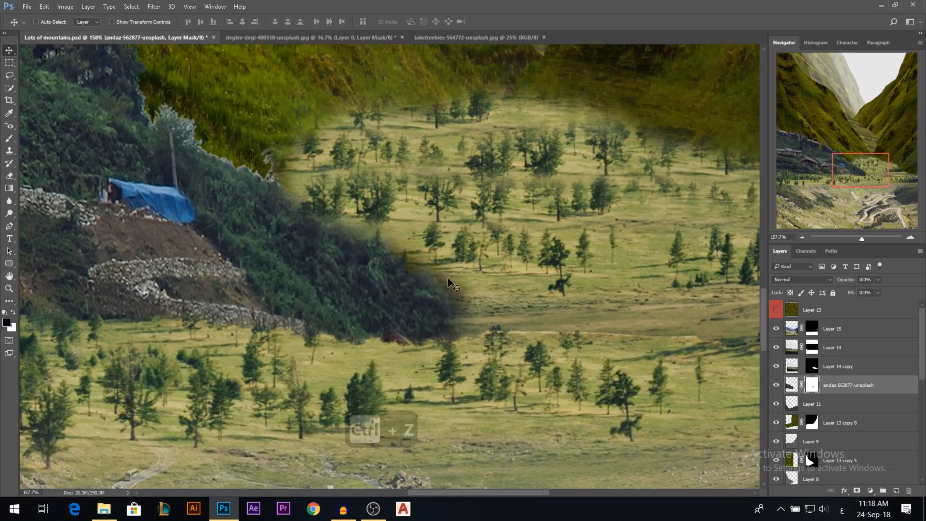
pyautogui.click(9, 138)
pyautogui.rightClick(482, 230)
pyautogui.click(710, 420)
pyautogui.click(696, 418)
pyautogui.moveTo(416, 229); pyautogui.dragTo(207, 241)
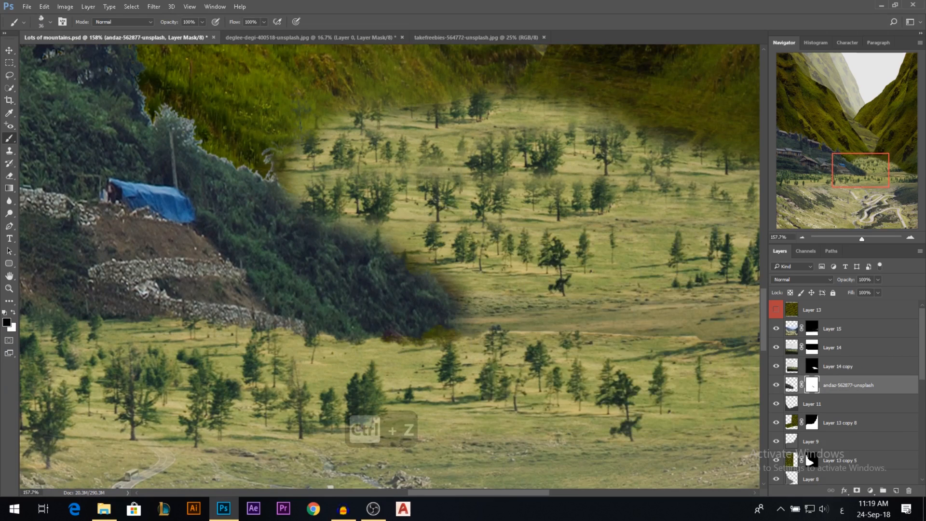
pyautogui.hotkey('ctrl', 'z')
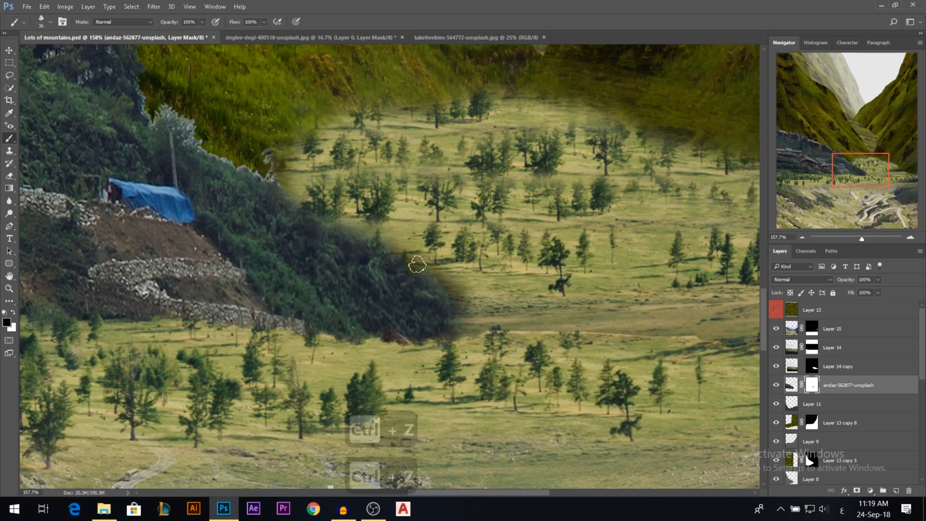
pyautogui.press('x')
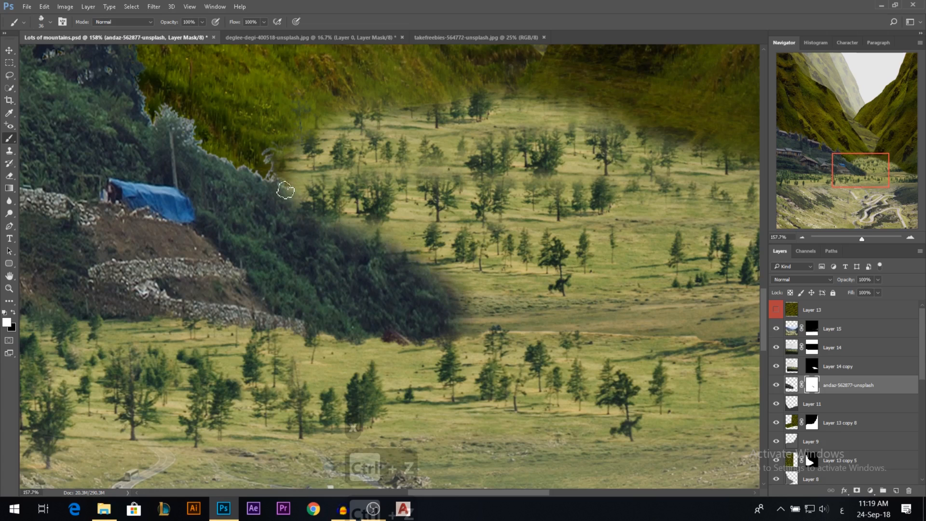
pyautogui.scroll(-3, 527, 373)
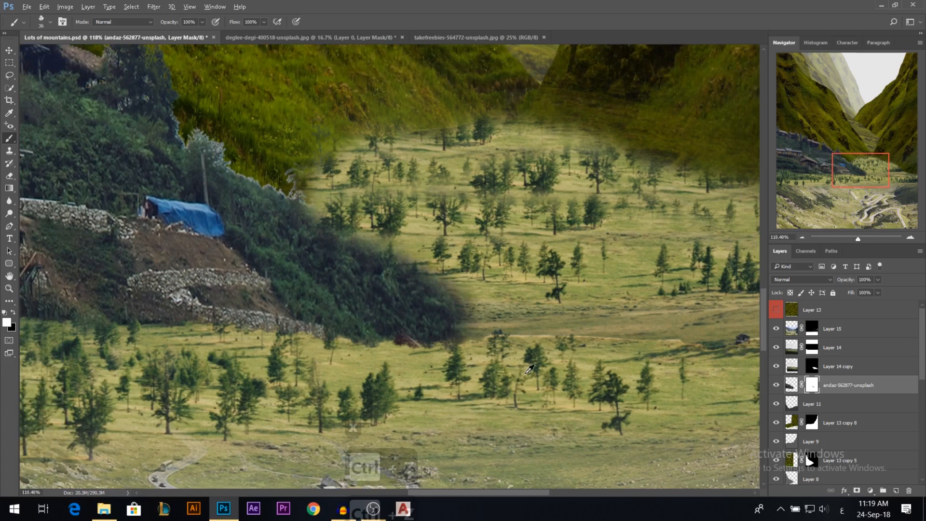
pyautogui.scroll(-5, 529, 370)
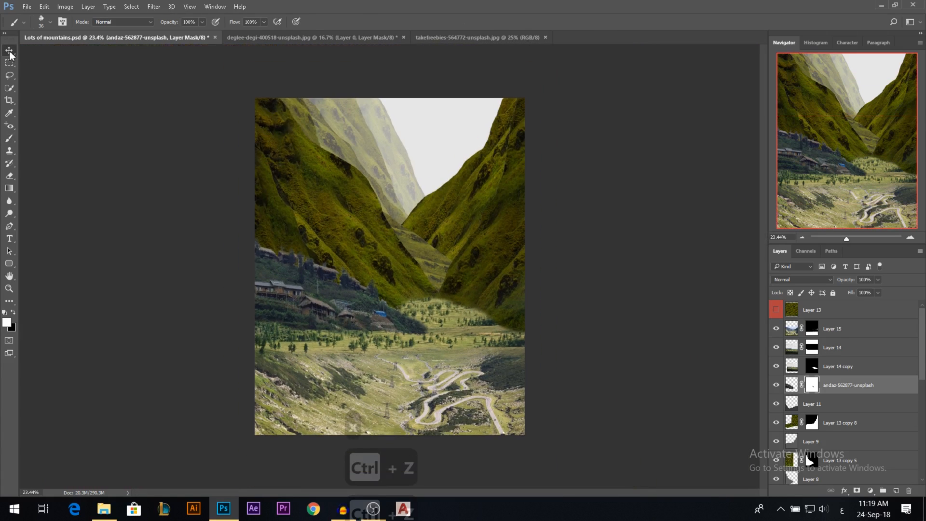
# Place the kuschelirmel-stock fantasy skies image from the Grunges folder into the mountain document.
pyautogui.click(10, 50)
pyautogui.scroll(-5, 806, 398)
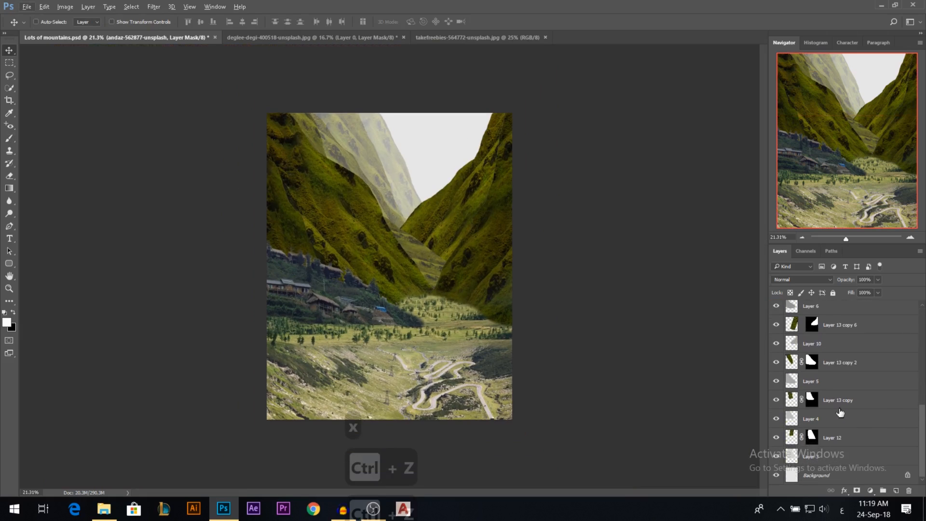
pyautogui.press('super+d')
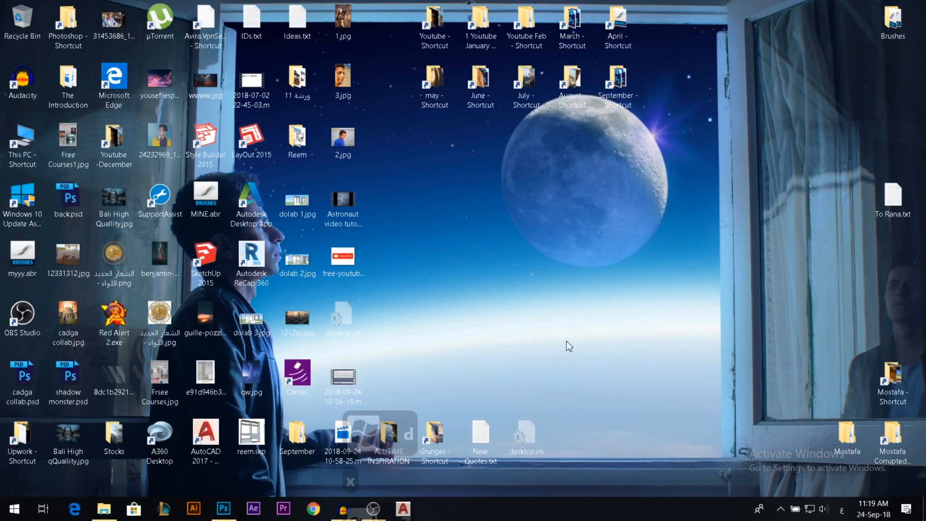
pyautogui.doubleClick(435, 434)
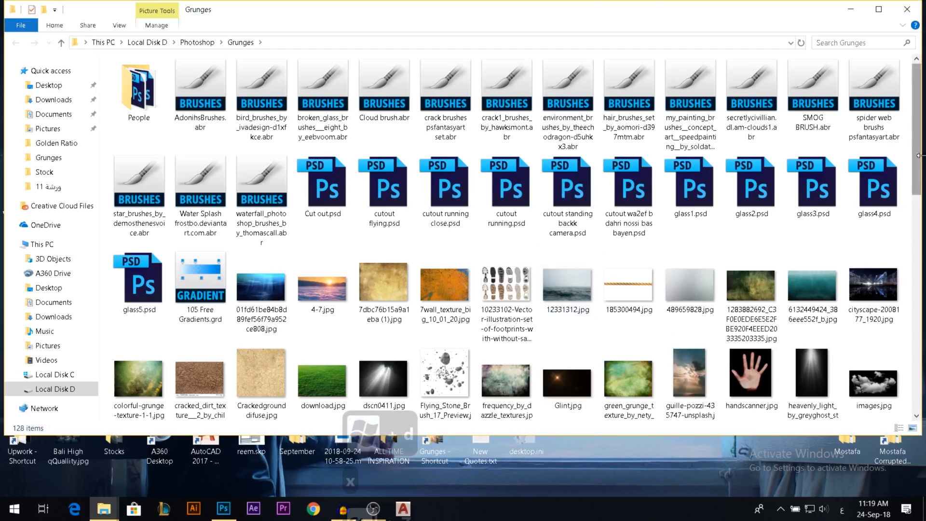
pyautogui.moveTo(919, 148); pyautogui.dragTo(920, 211)
pyautogui.moveTo(384, 309); pyautogui.dragTo(444, 196)
pyautogui.press('Return')
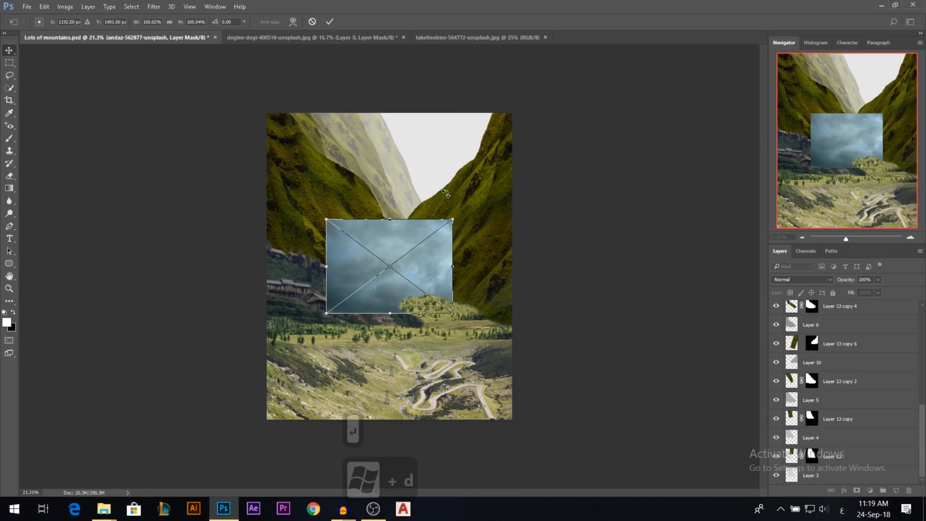
# Move the fantasy skies layer beneath Layer 3 in the stack and position the clouds in the gap between the mountain slopes.
pyautogui.scroll(3, 893, 386)
pyautogui.scroll(9, 893, 361)
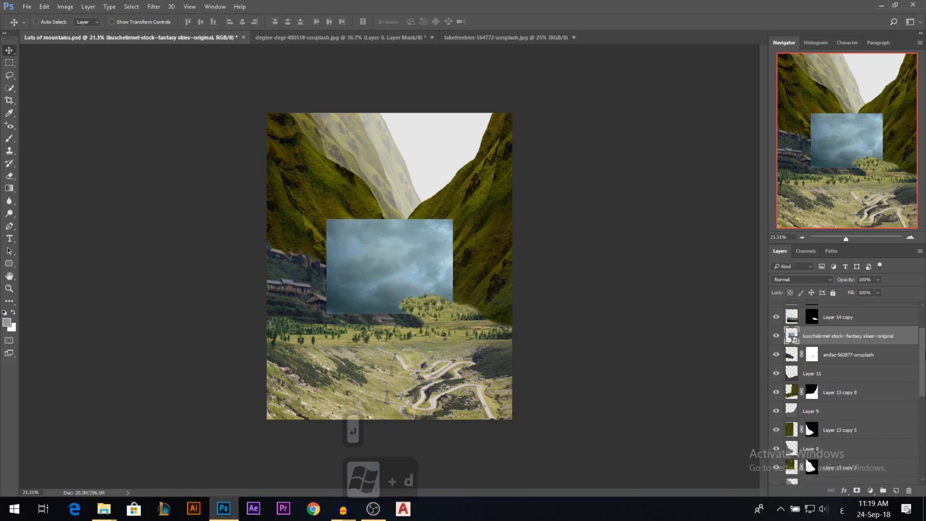
pyautogui.moveTo(850, 381); pyautogui.dragTo(828, 467)
pyautogui.moveTo(923, 442); pyautogui.dragTo(852, 461)
pyautogui.scroll(-1, 852, 462)
pyautogui.moveTo(844, 380); pyautogui.dragTo(844, 461)
pyautogui.scroll(-2, 847, 451)
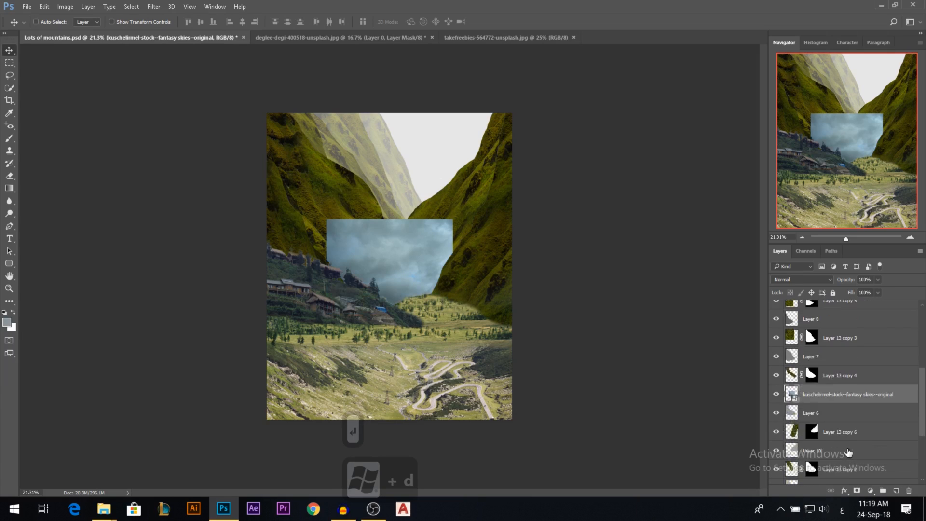
pyautogui.moveTo(838, 325); pyautogui.dragTo(836, 478)
pyautogui.moveTo(445, 255); pyautogui.dragTo(488, 141)
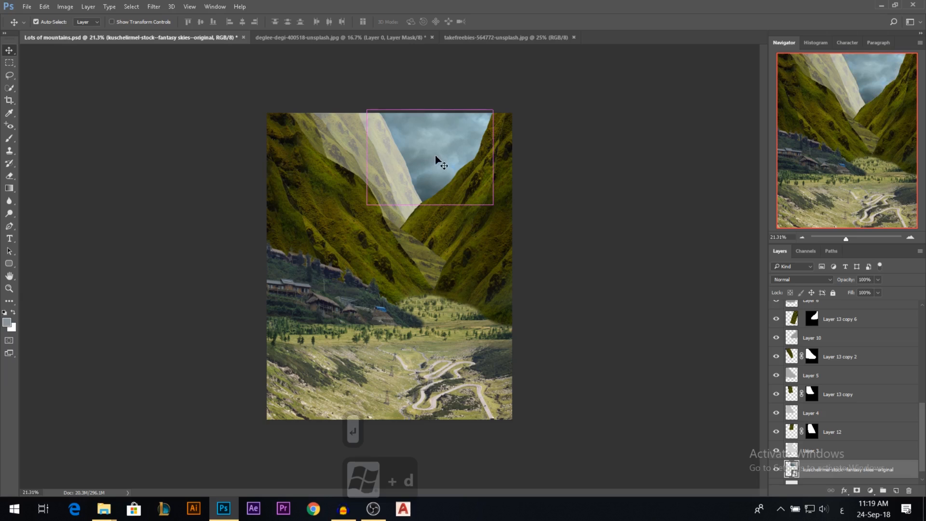
# Brighten the fantasy skies layer with a Brightness/Contrast adjustment, raising only its brightness.
pyautogui.hotkey('ctrl', 'm')
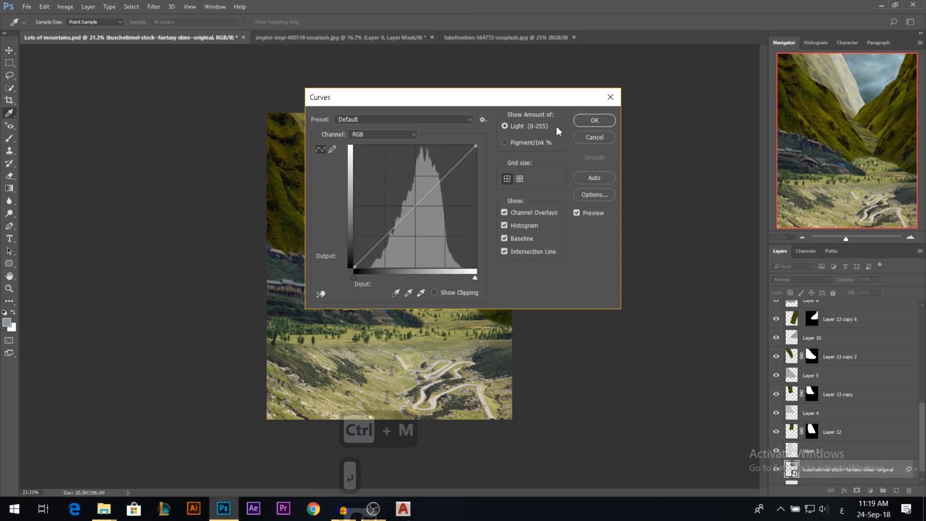
pyautogui.press('Escape')
pyautogui.click(65, 6)
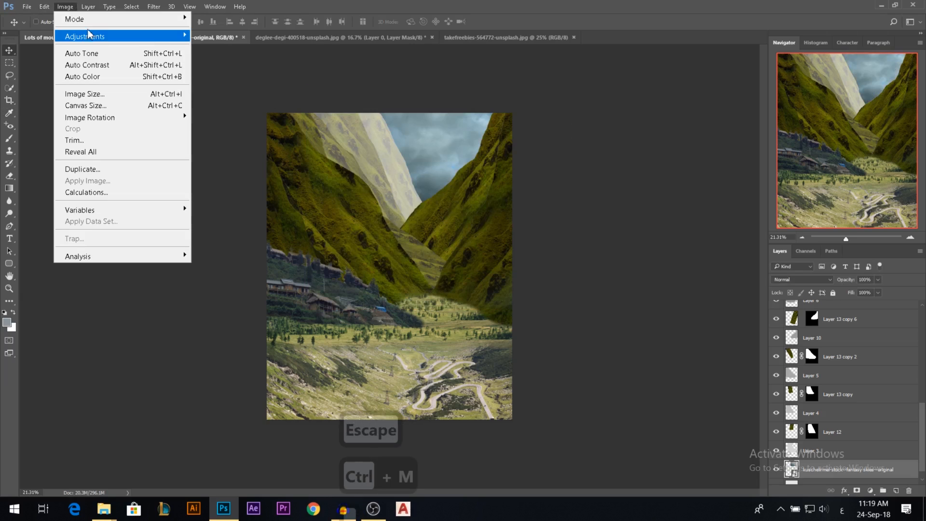
pyautogui.moveTo(131, 37)
pyautogui.click(232, 35)
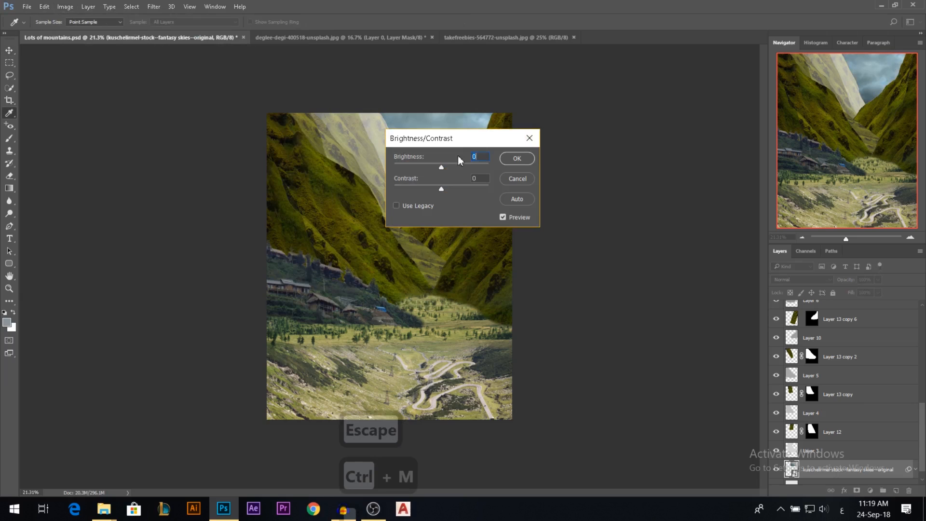
pyautogui.moveTo(458, 167); pyautogui.dragTo(452, 167)
pyautogui.click(510, 160)
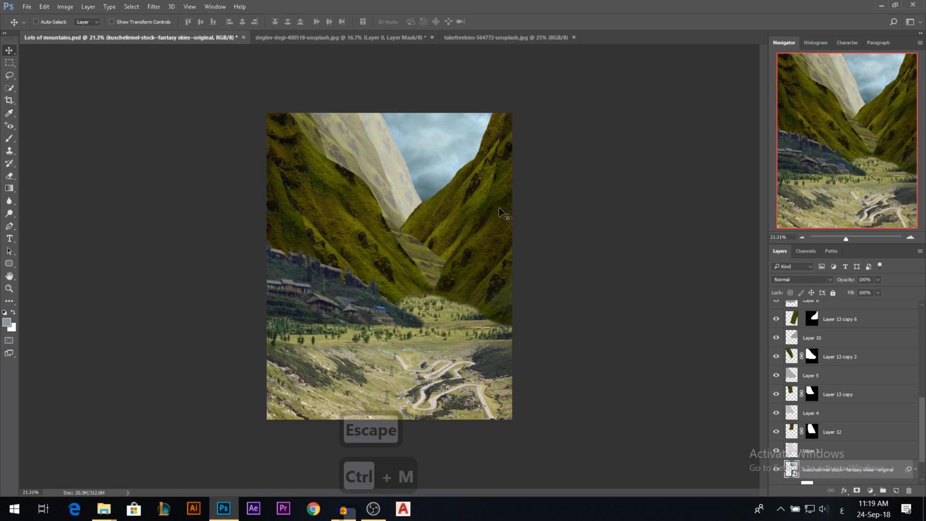
pyautogui.scroll(1, 457, 185)
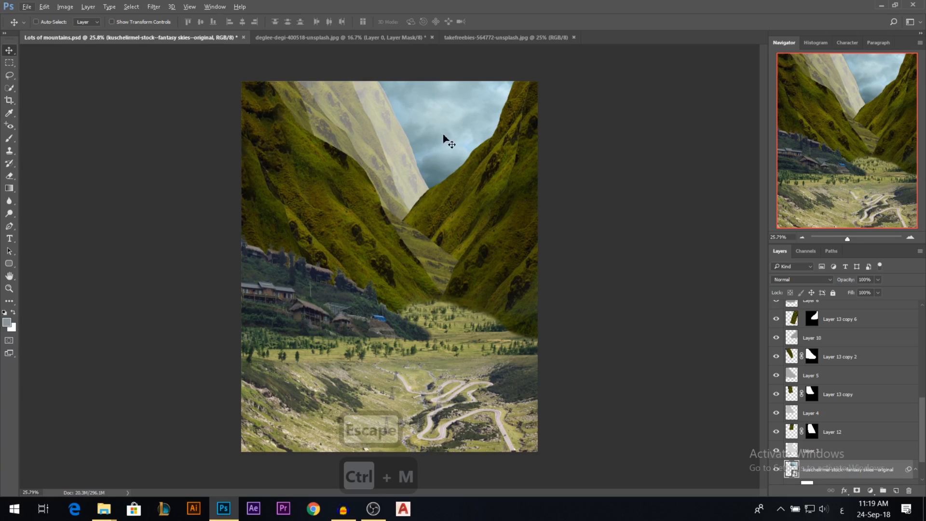
# Rasterize the kuschelirmel-stock fantasy skies layer.
pyautogui.keyDown('ctrl'); pyautogui.click(398, 146); pyautogui.keyUp('ctrl')
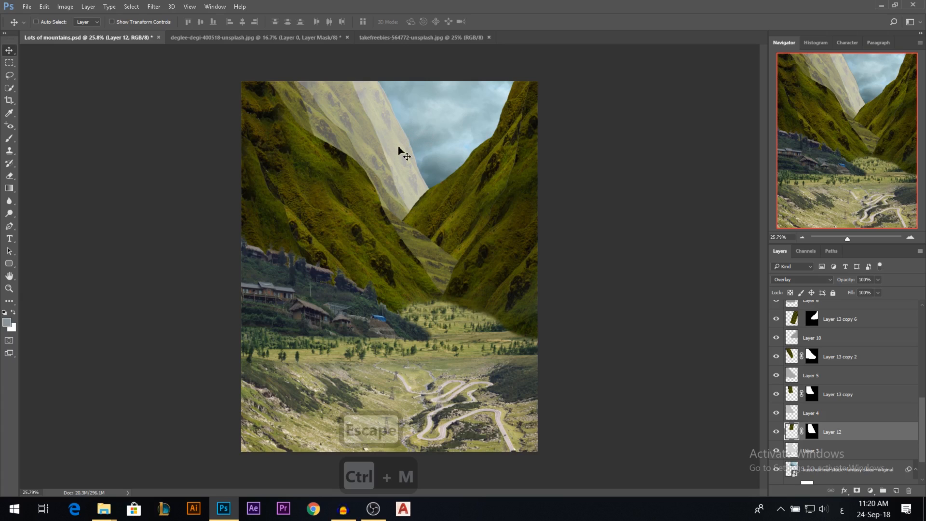
pyautogui.keyDown('ctrl'); pyautogui.click(417, 130); pyautogui.keyUp('ctrl')
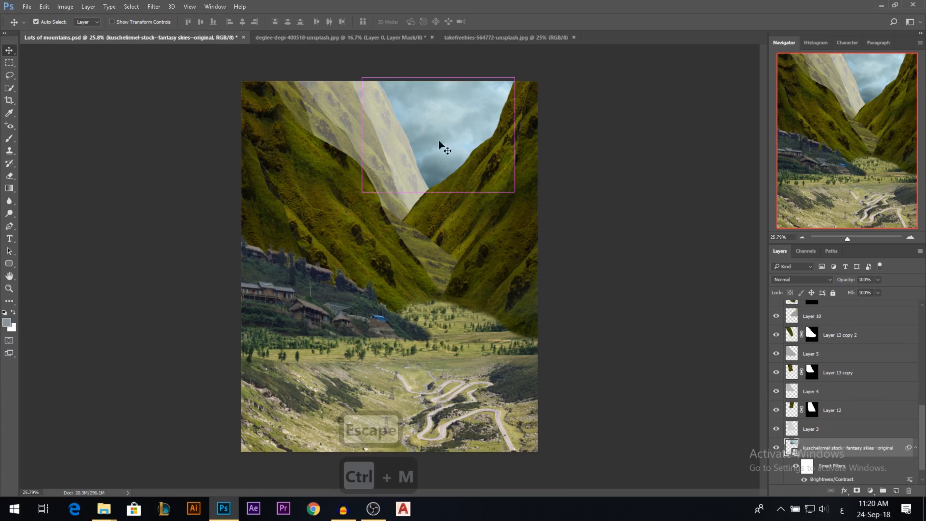
pyautogui.rightClick(825, 454)
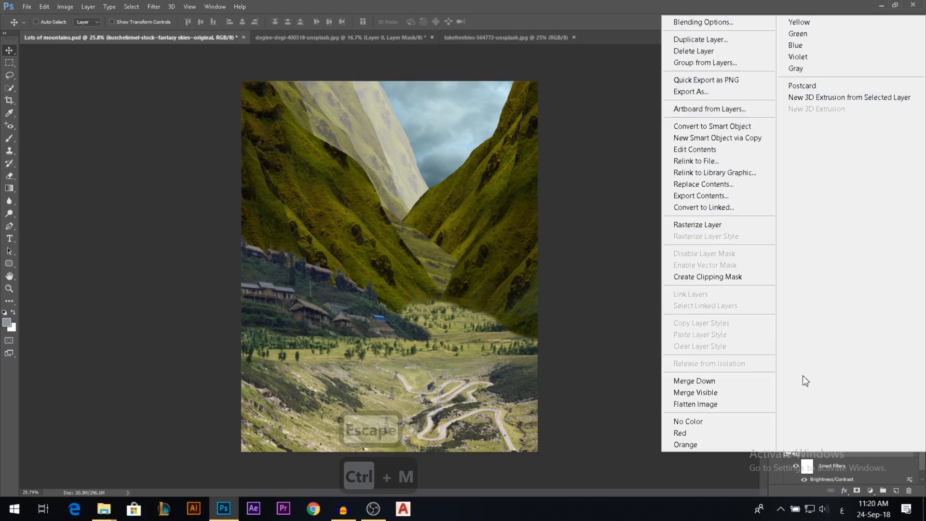
pyautogui.click(700, 225)
pyautogui.hotkey('ctrl', 'q')
pyautogui.press('Escape')
pyautogui.moveTo(274, 71); pyautogui.dragTo(286, 68)
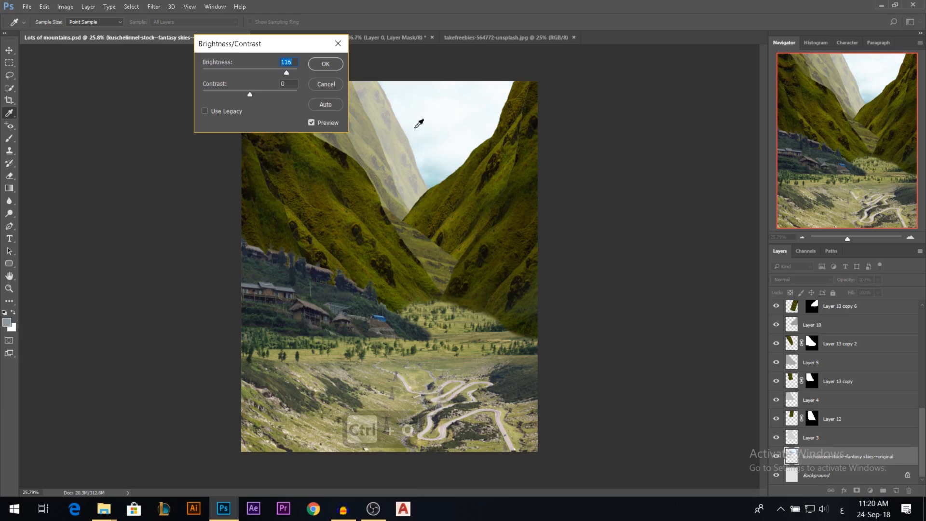
pyautogui.click(335, 84)
pyautogui.press('v')
pyautogui.press('alt')
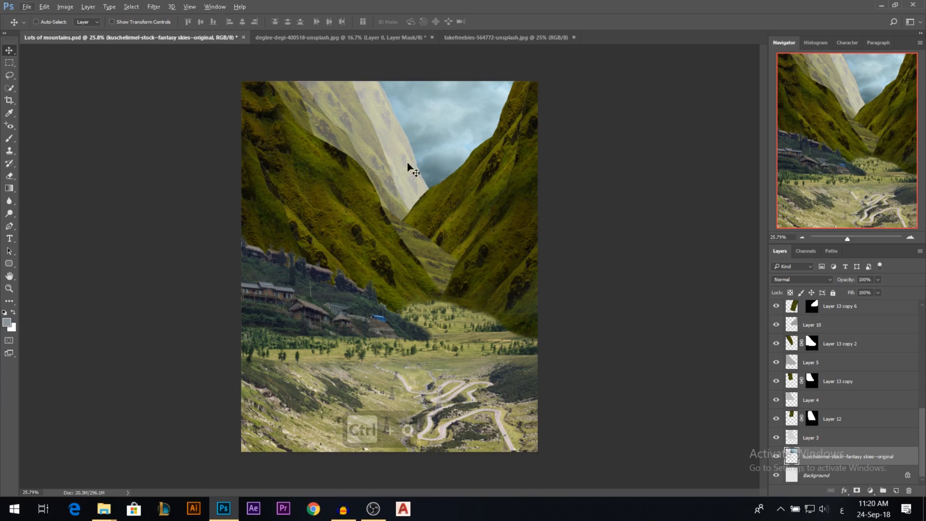
# Set the blending mode of Layer 12 to Normal.
pyautogui.click(832, 419)
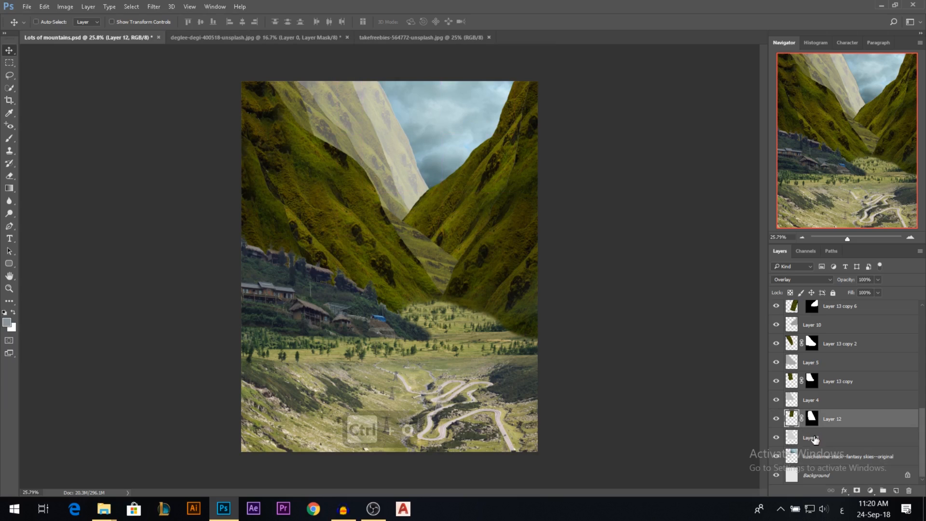
pyautogui.scroll(-1, 401, 152)
pyautogui.scroll(1, 400, 152)
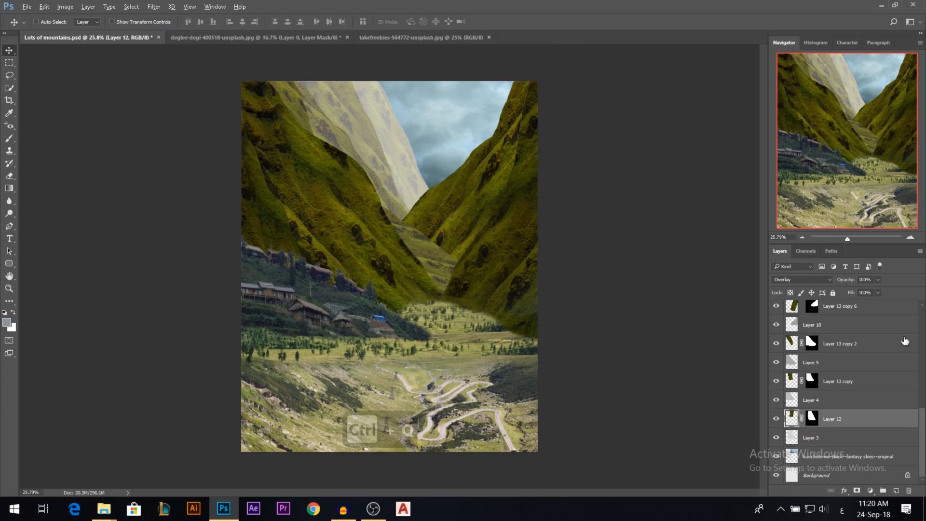
pyautogui.click(819, 280)
pyautogui.click(804, 289)
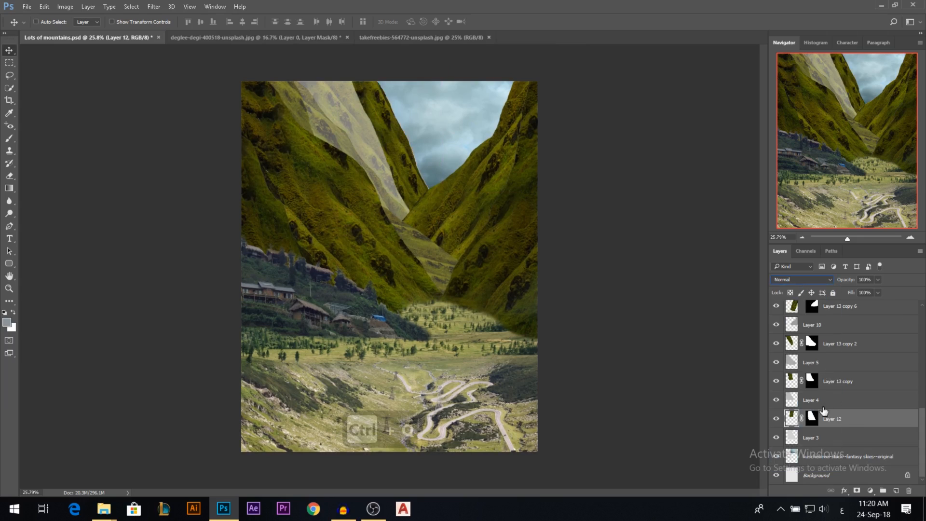
# Hide the grey mountain shape layers, Layer 3 through Layer 11, leaving the masked grass layers shown.
pyautogui.click(776, 437)
pyautogui.click(776, 399)
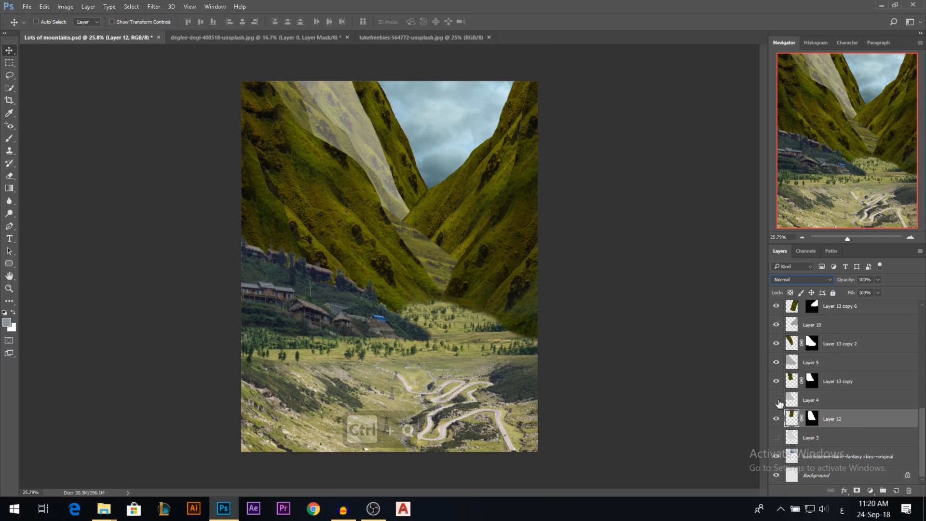
pyautogui.click(776, 362)
pyautogui.click(776, 325)
pyautogui.scroll(3, 782, 338)
pyautogui.click(776, 324)
pyautogui.scroll(3, 784, 342)
pyautogui.click(776, 362)
pyautogui.click(776, 326)
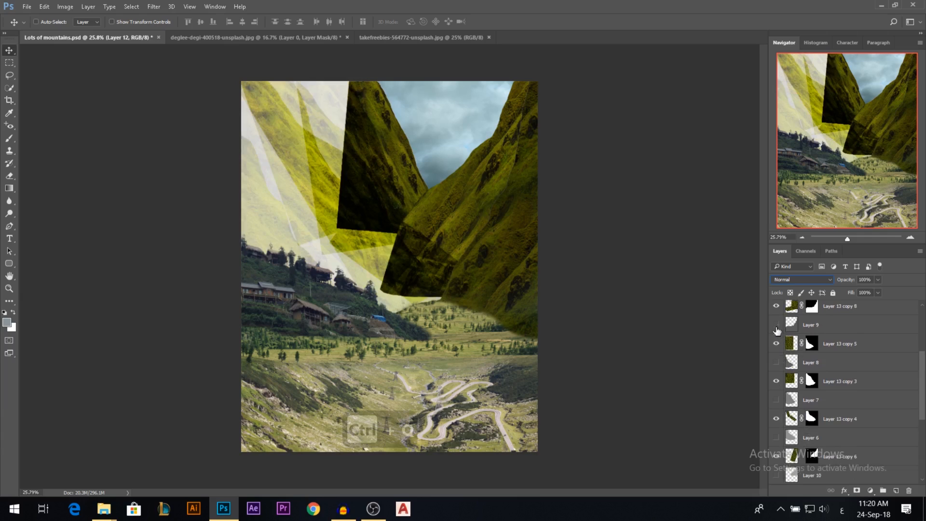
pyautogui.scroll(3, 779, 347)
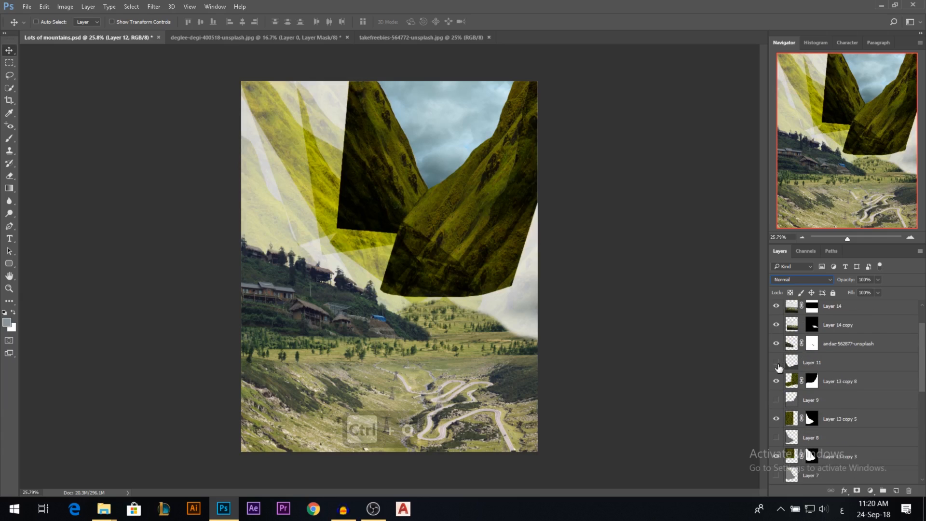
# Select all the masked Layer 13 copy grass layers together and set their blending mode to Normal.
pyautogui.keyDown('ctrl'); pyautogui.click(839, 383); pyautogui.keyUp('ctrl')
pyautogui.keyDown('ctrl'); pyautogui.click(839, 419); pyautogui.keyUp('ctrl')
pyautogui.scroll(-3, 835, 402)
pyautogui.keyDown('ctrl'); pyautogui.click(839, 386); pyautogui.keyUp('ctrl')
pyautogui.keyDown('ctrl'); pyautogui.click(842, 415); pyautogui.keyUp('ctrl')
pyautogui.scroll(-2, 844, 408)
pyautogui.keyDown('ctrl'); pyautogui.click(839, 387); pyautogui.keyUp('ctrl')
pyautogui.keyDown('ctrl'); pyautogui.click(838, 421); pyautogui.keyUp('ctrl')
pyautogui.scroll(-1, 838, 422)
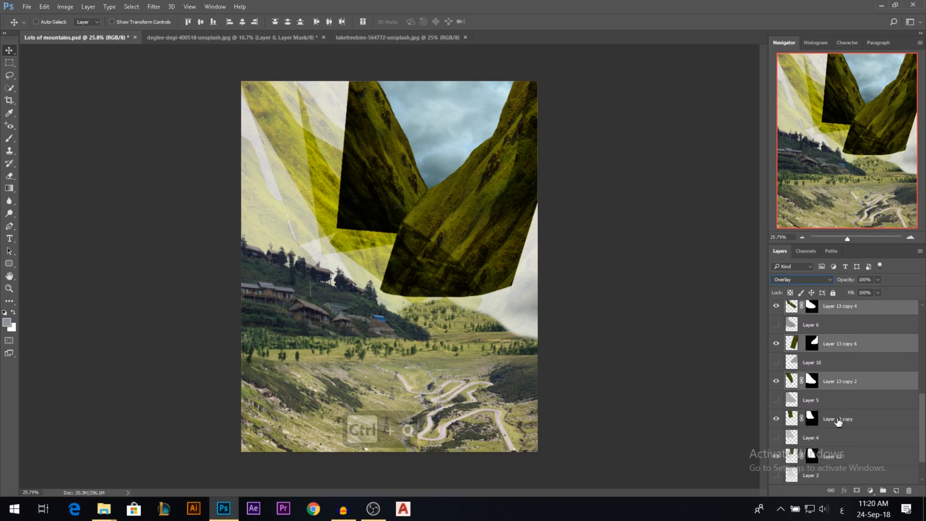
pyautogui.scroll(-1, 838, 421)
pyautogui.keyDown('ctrl'); pyautogui.click(838, 400); pyautogui.keyUp('ctrl')
pyautogui.click(800, 279)
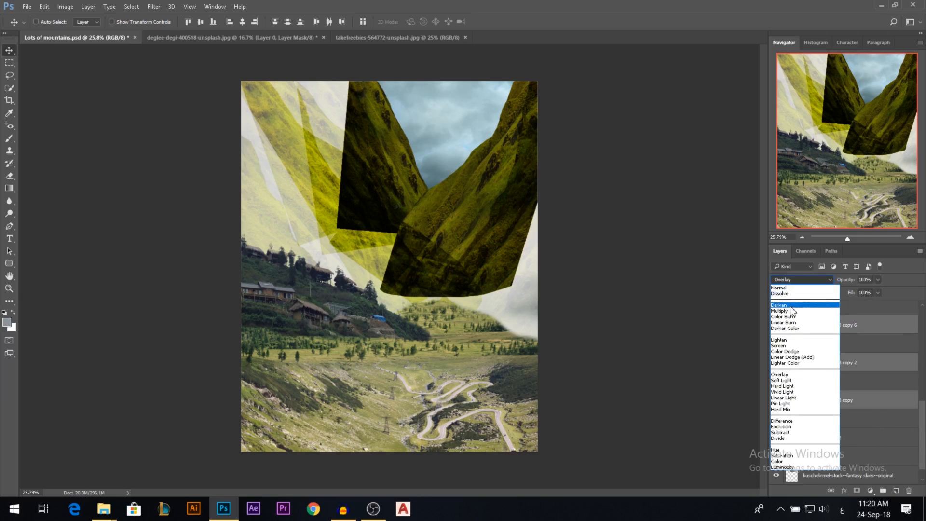
pyautogui.click(780, 288)
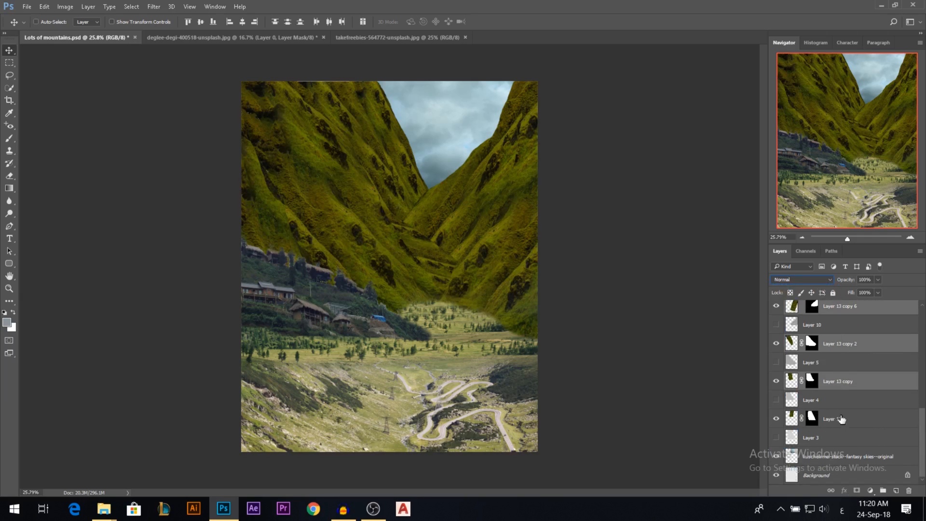
# Add a Hue/Saturation adjustment clipped to Layer 12 and lower its saturation to about -76.
pyautogui.click(841, 419)
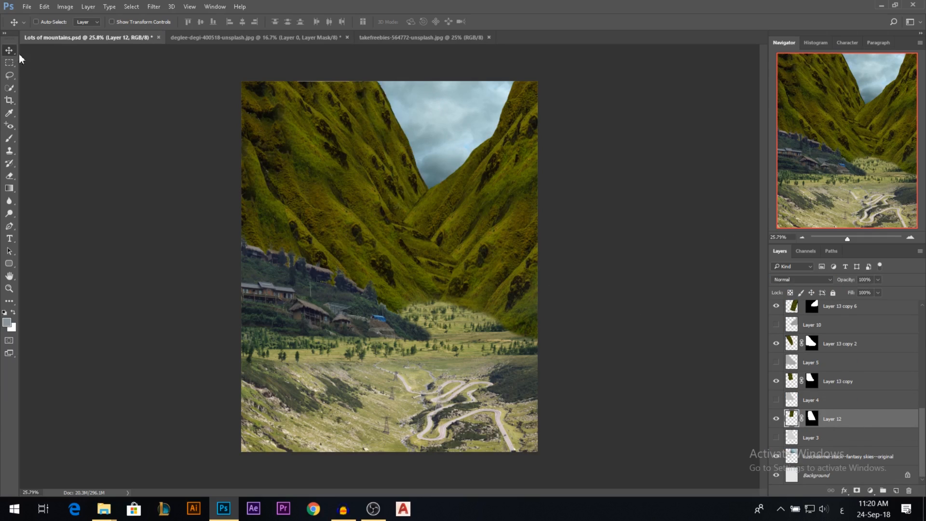
pyautogui.click(870, 490)
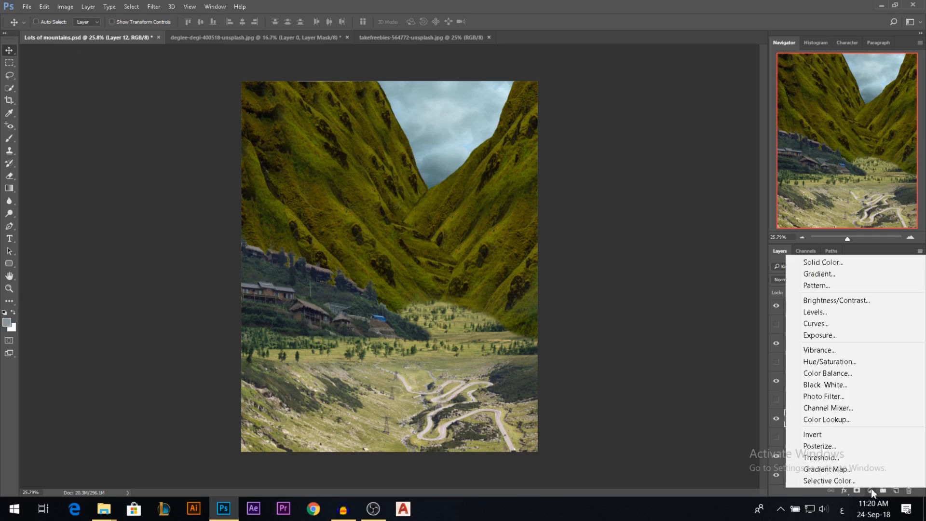
pyautogui.click(845, 372)
pyautogui.click(663, 243)
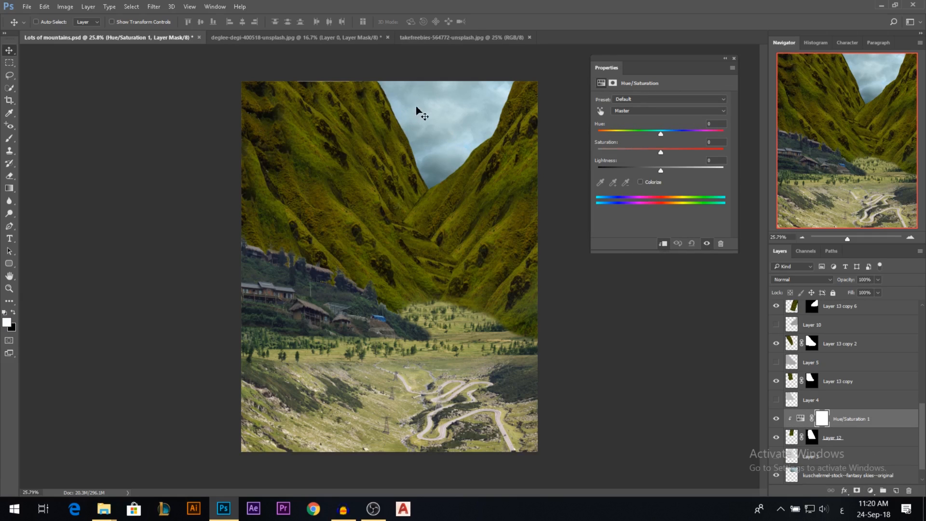
pyautogui.moveTo(661, 152); pyautogui.dragTo(616, 149)
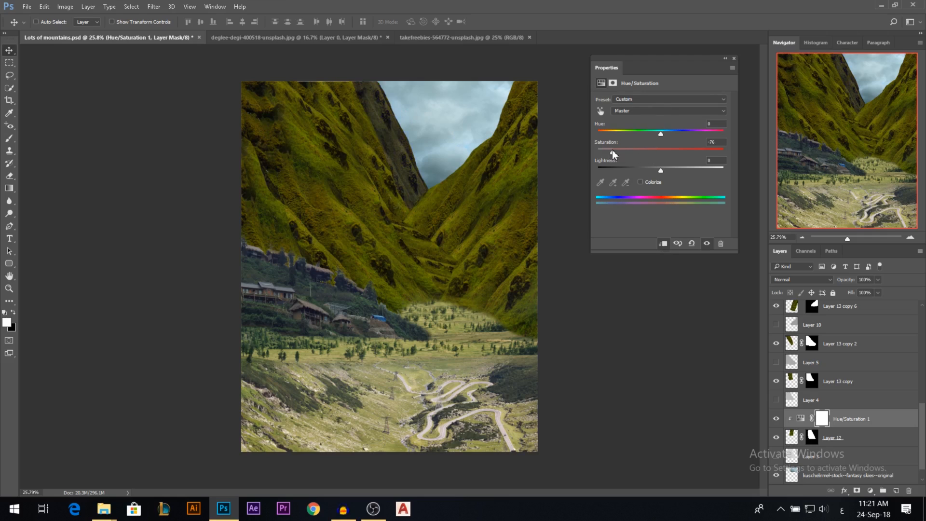
pyautogui.click(733, 58)
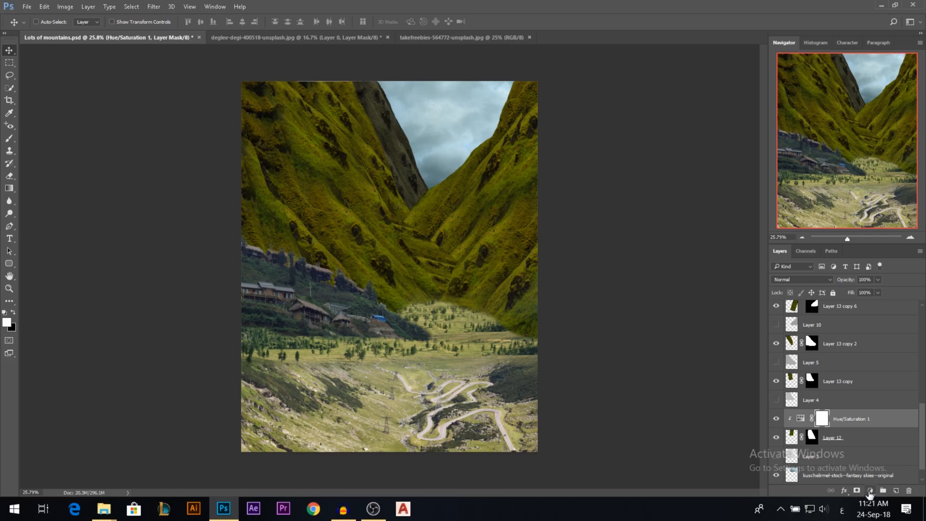
# Add a Curves adjustment clipped to Layer 12 and raise the curve's black point to lighten the distant slope's shadows.
pyautogui.click(870, 491)
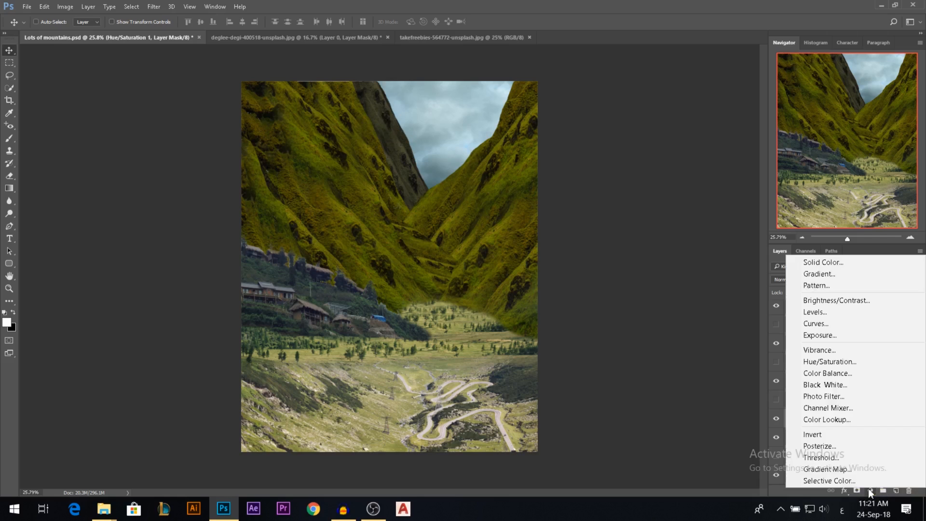
pyautogui.click(825, 328)
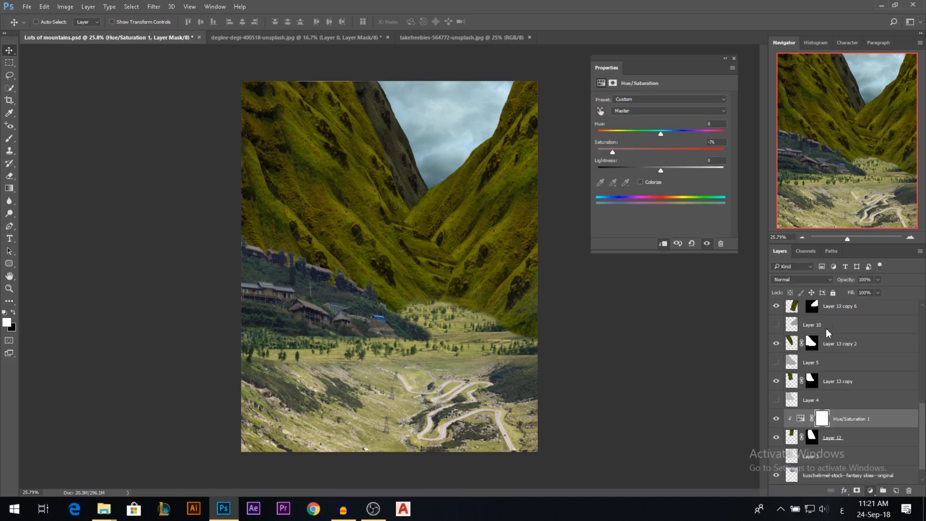
pyautogui.click(664, 244)
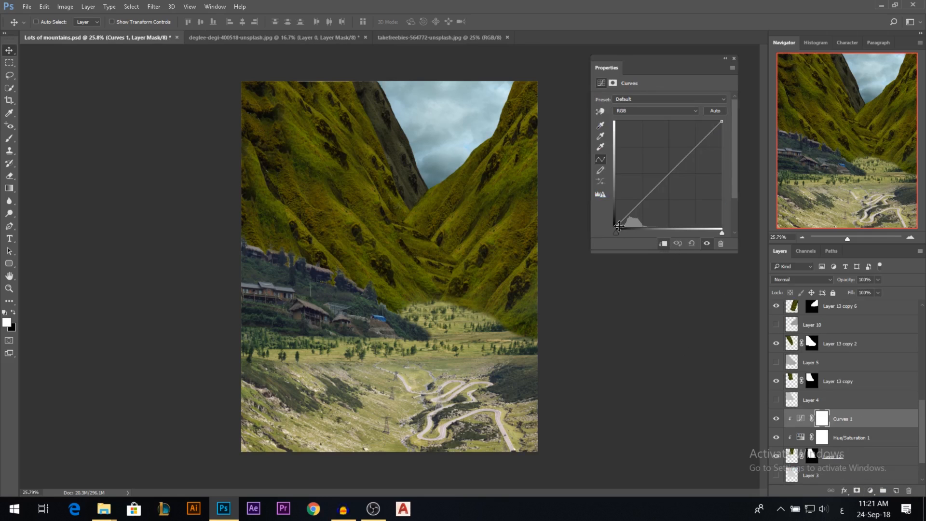
pyautogui.moveTo(619, 226); pyautogui.dragTo(612, 210)
# Add a Black & White adjustment layer with default settings directly above Layer 15.
pyautogui.moveTo(923, 423); pyautogui.dragTo(918, 321)
pyautogui.click(840, 329)
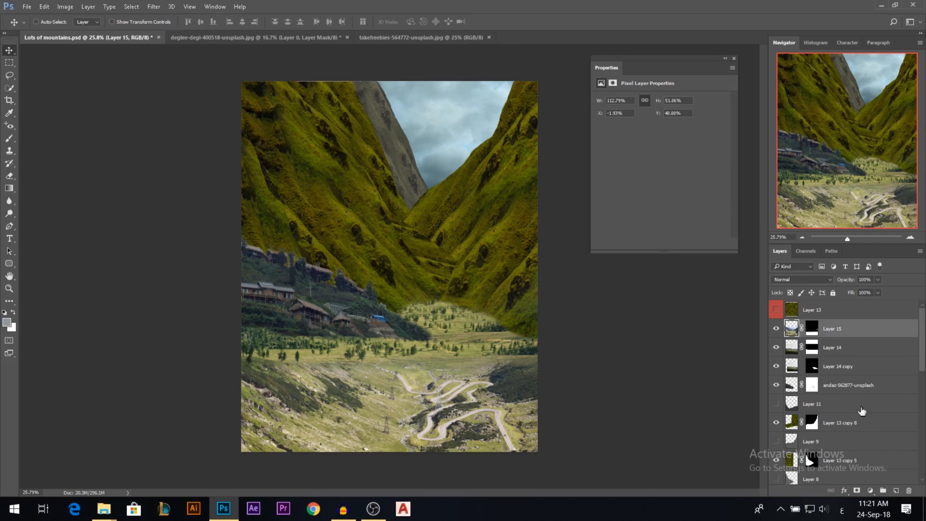
pyautogui.click(870, 490)
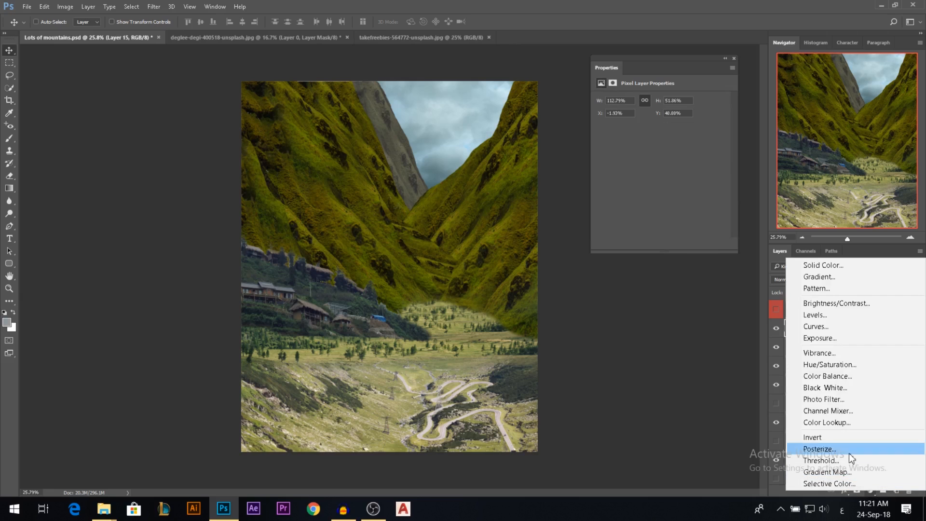
pyautogui.click(837, 388)
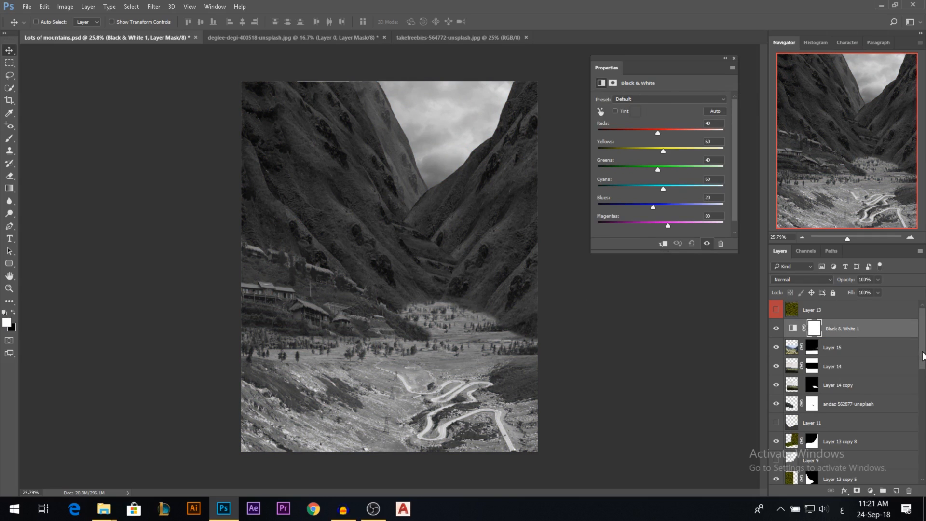
# Examine the tonal separation between the distant slope, the nearer mountains and the sky in the greyscale composite.
pyautogui.moveTo(922, 356); pyautogui.dragTo(924, 466)
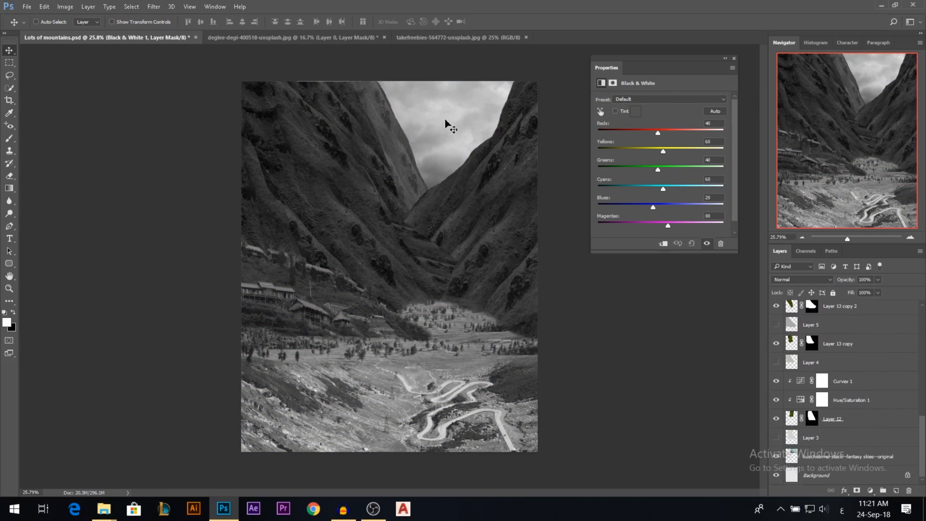
pyautogui.scroll(3, 414, 92)
pyautogui.scroll(2, 414, 91)
pyautogui.scroll(-4, 450, 185)
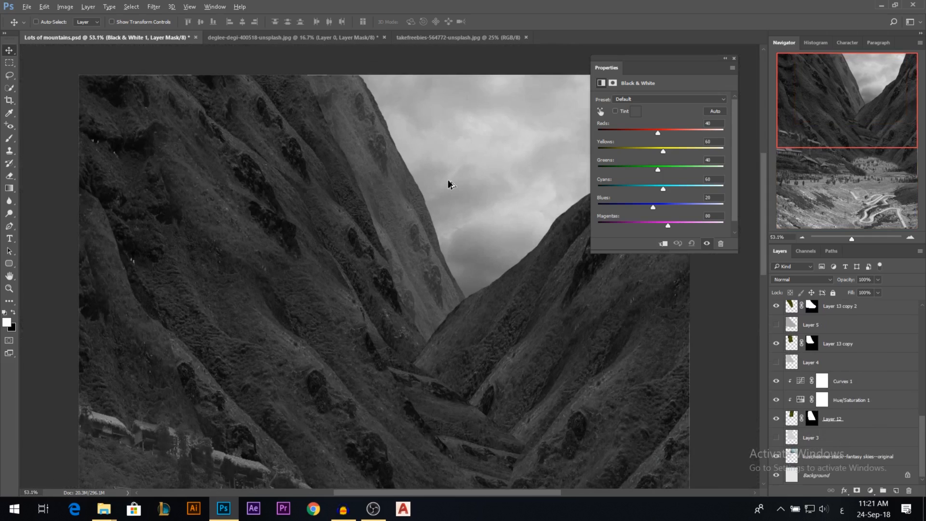
pyautogui.scroll(-2, 448, 180)
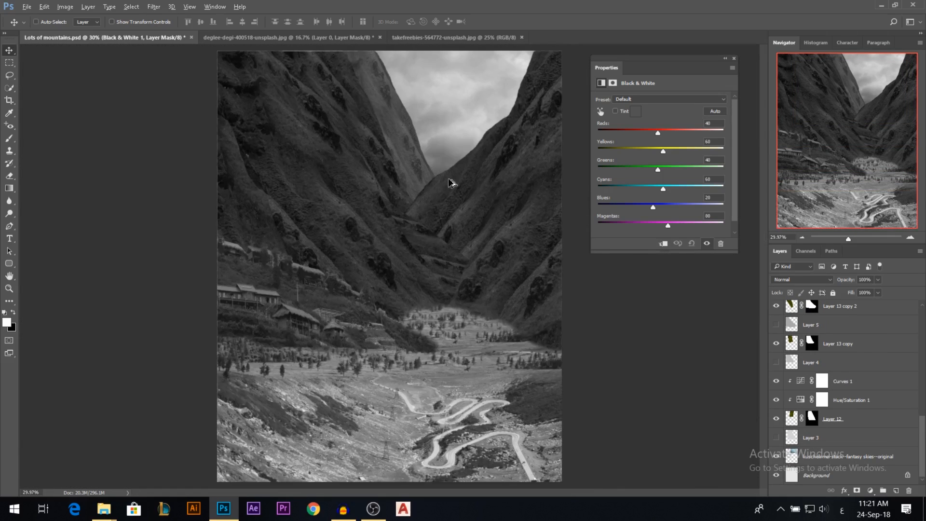
pyautogui.scroll(-1, 466, 272)
pyautogui.scroll(3, 478, 198)
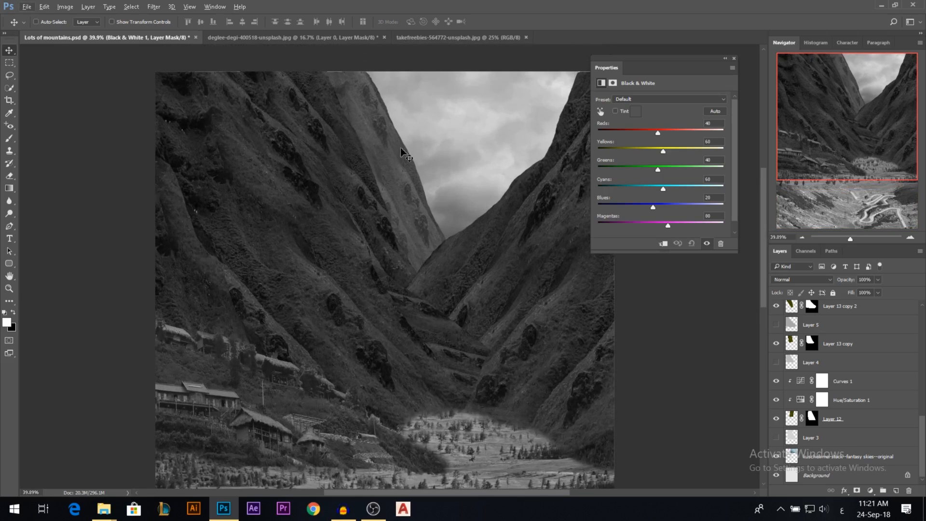
# Sample grey values from the sky and the mountain slopes with the foreground Color Picker, then discard the sampled color.
pyautogui.click(844, 458)
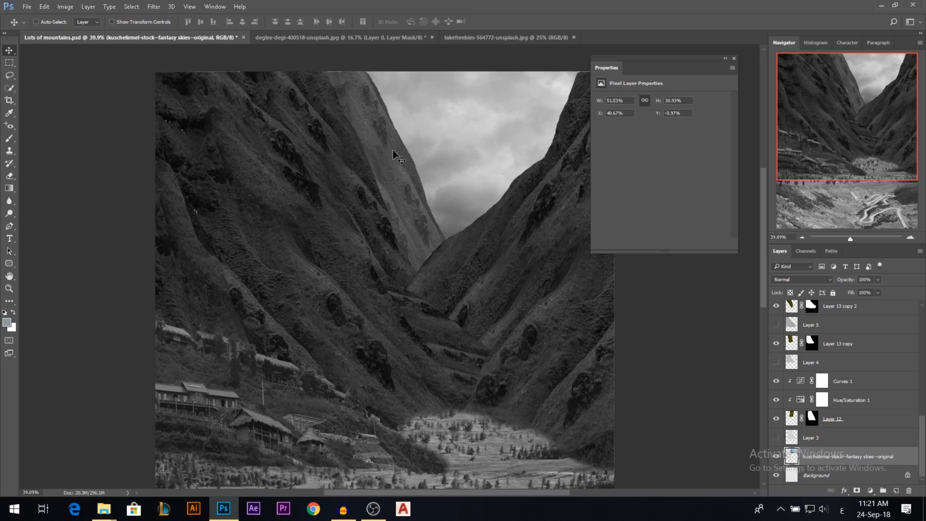
pyautogui.click(7, 323)
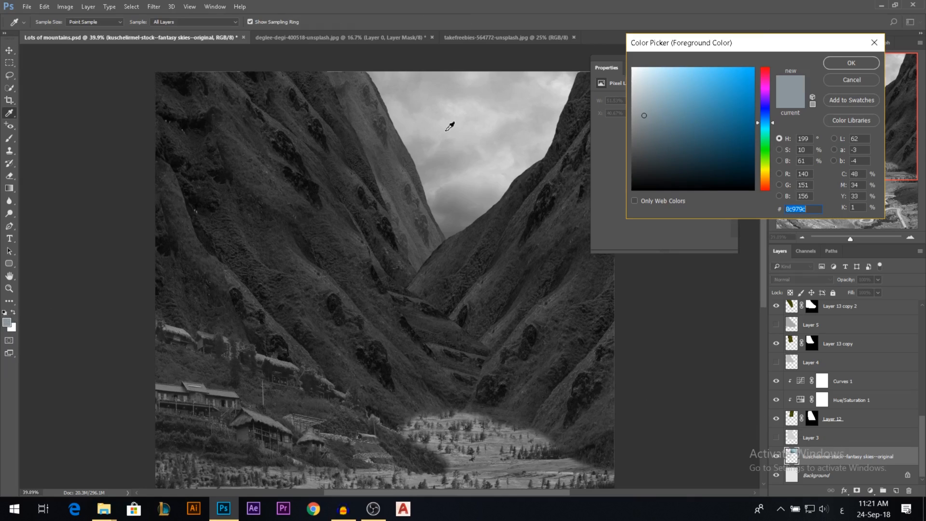
pyautogui.click(391, 140)
pyautogui.moveTo(394, 149)
pyautogui.mouseDown()
pyautogui.moveTo(402, 160)
pyautogui.moveTo(397, 138)
pyautogui.mouseUp()
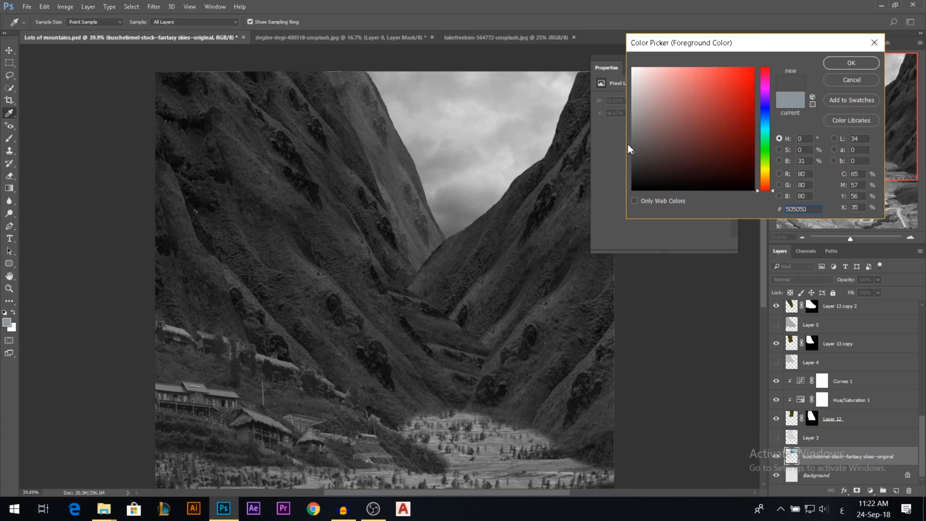
pyautogui.click(400, 144)
pyautogui.click(401, 140)
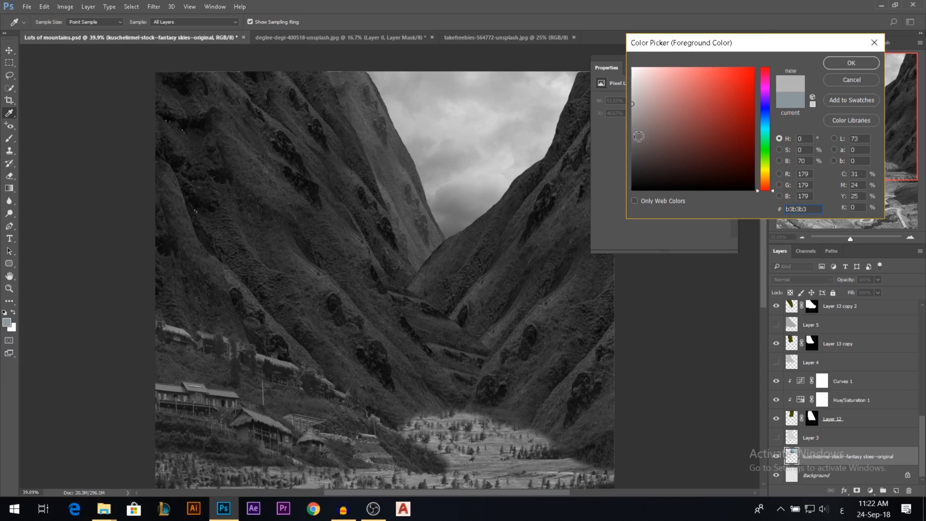
pyautogui.moveTo(393, 133); pyautogui.dragTo(402, 126)
pyautogui.moveTo(383, 84); pyautogui.dragTo(440, 182)
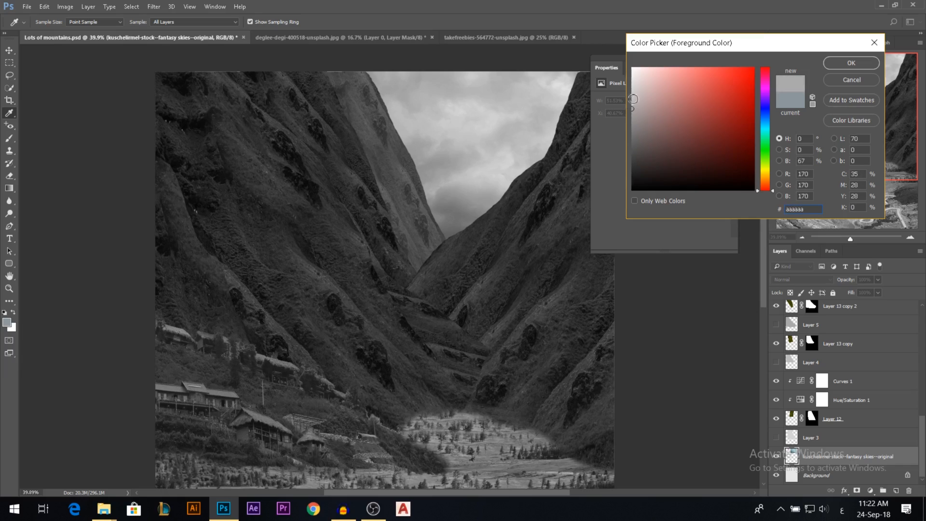
pyautogui.moveTo(414, 162); pyautogui.dragTo(379, 100)
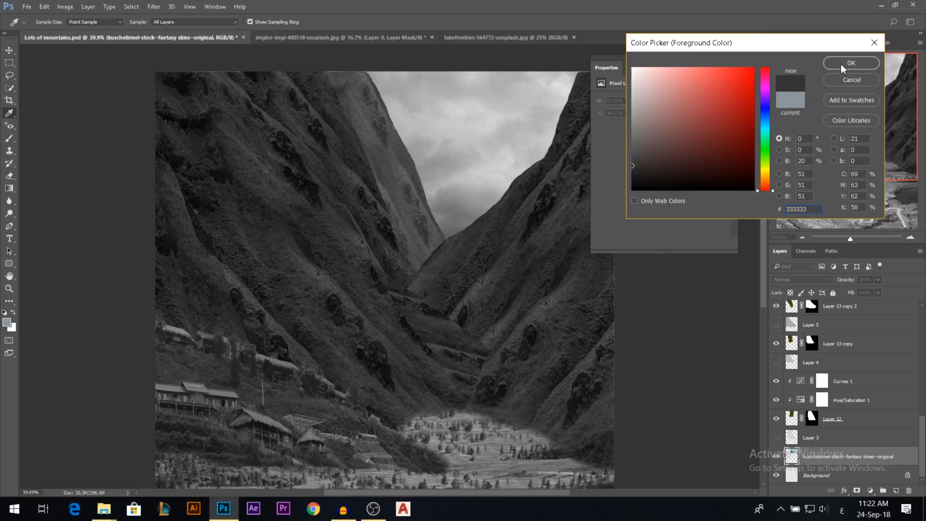
pyautogui.click(846, 78)
pyautogui.click(736, 62)
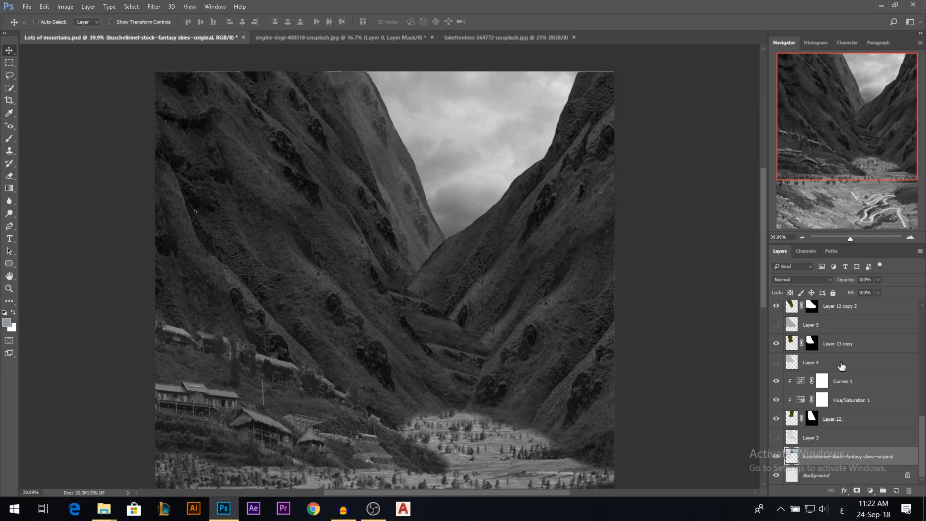
# Raise the black point of the Curves adjustment clipped to Layer 12 further to lighten the distant slope's shadows.
pyautogui.doubleClick(802, 382)
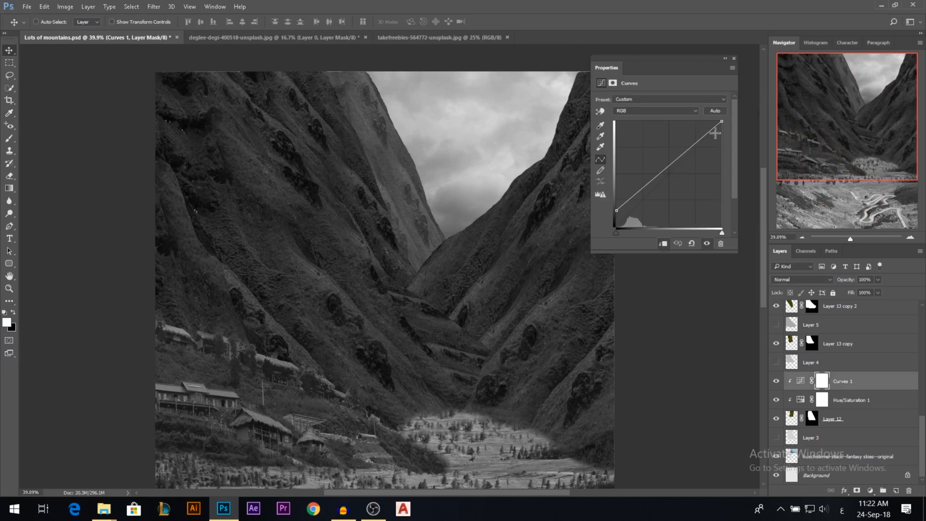
pyautogui.moveTo(617, 209); pyautogui.dragTo(616, 193)
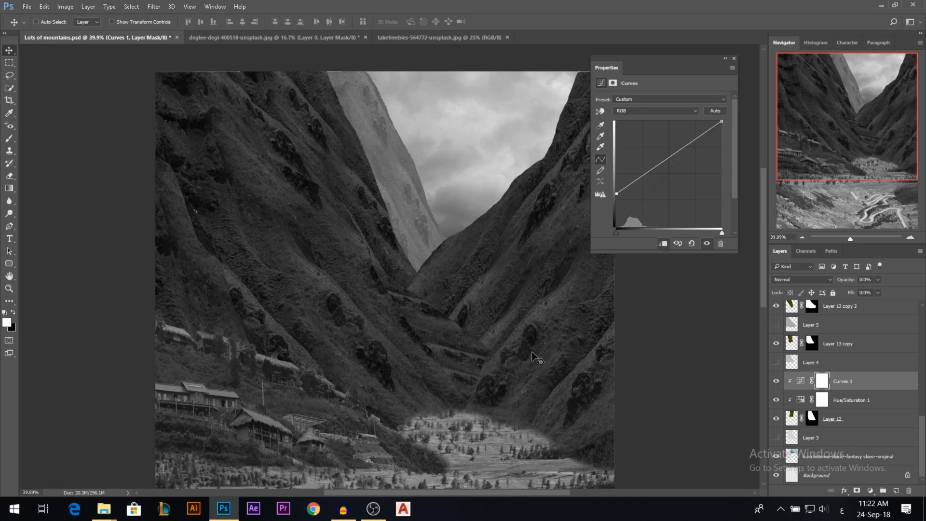
pyautogui.click(7, 322)
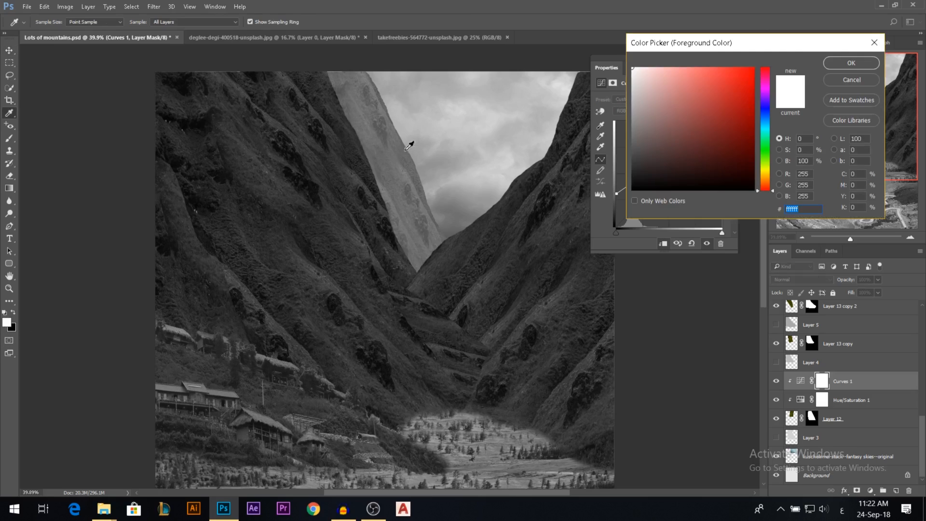
pyautogui.click(854, 80)
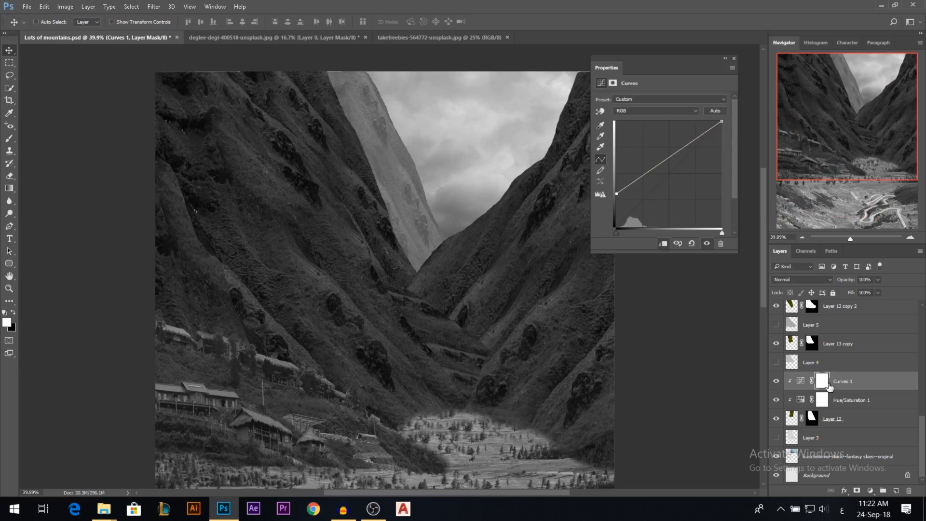
# Sample grey values from the distant slope and the adjacent sky with the foreground Color Picker to compare their tones.
pyautogui.click(794, 419)
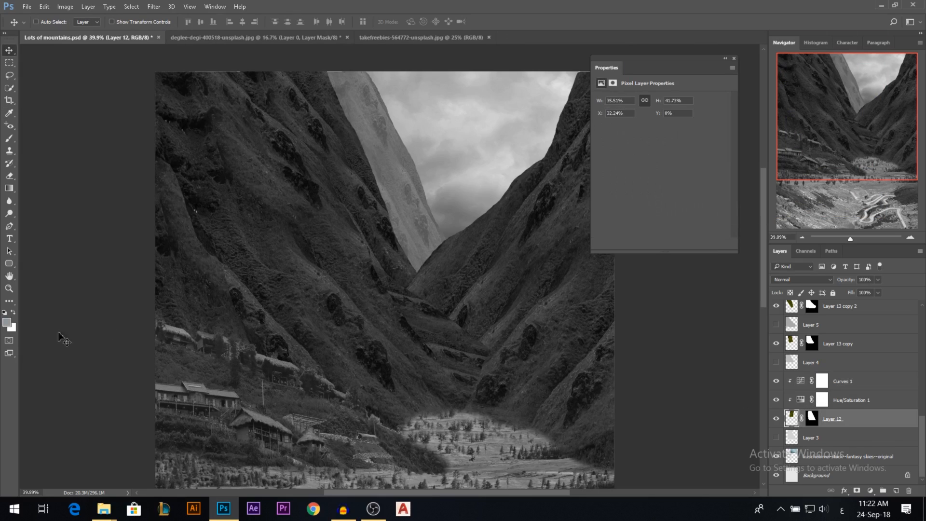
pyautogui.click(7, 321)
pyautogui.click(404, 147)
pyautogui.moveTo(400, 153); pyautogui.dragTo(474, 141)
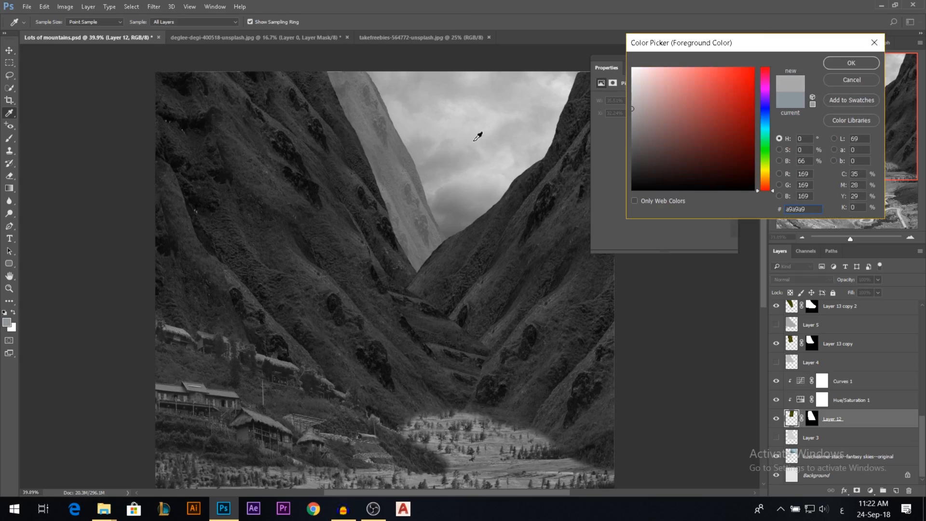
pyautogui.click(848, 64)
pyautogui.press('v')
# Nudge the Curves 1 black point slightly higher to bring the distant slope closer to the sky's tone.
pyautogui.click(801, 381)
pyautogui.moveTo(618, 193); pyautogui.dragTo(617, 186)
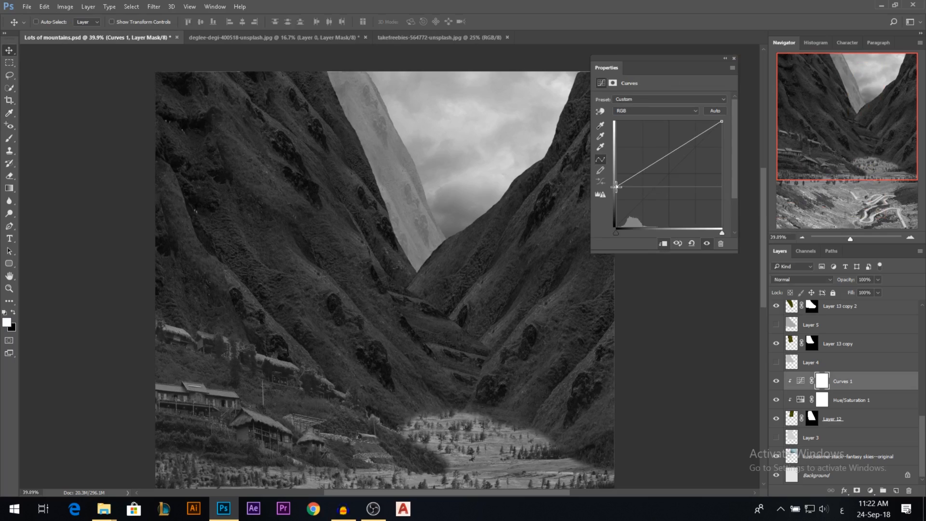
pyautogui.click(734, 58)
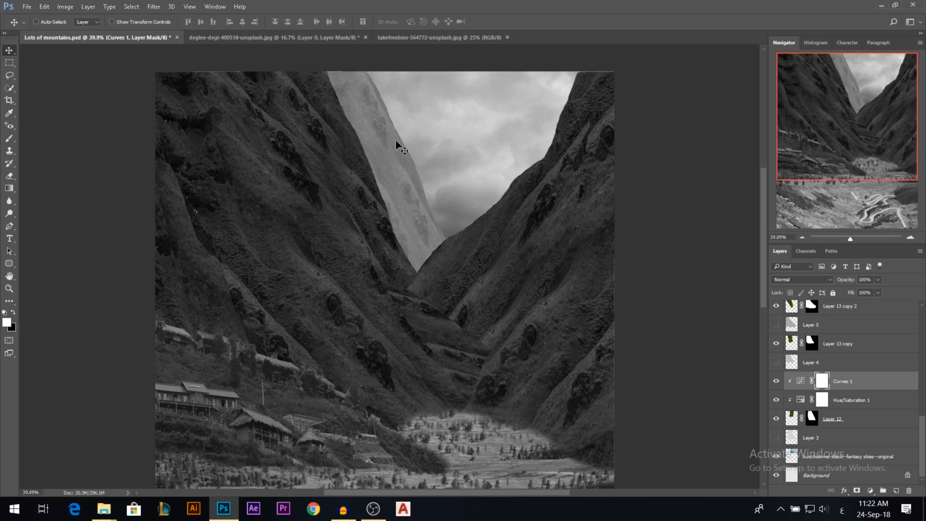
pyautogui.scroll(-1, 432, 189)
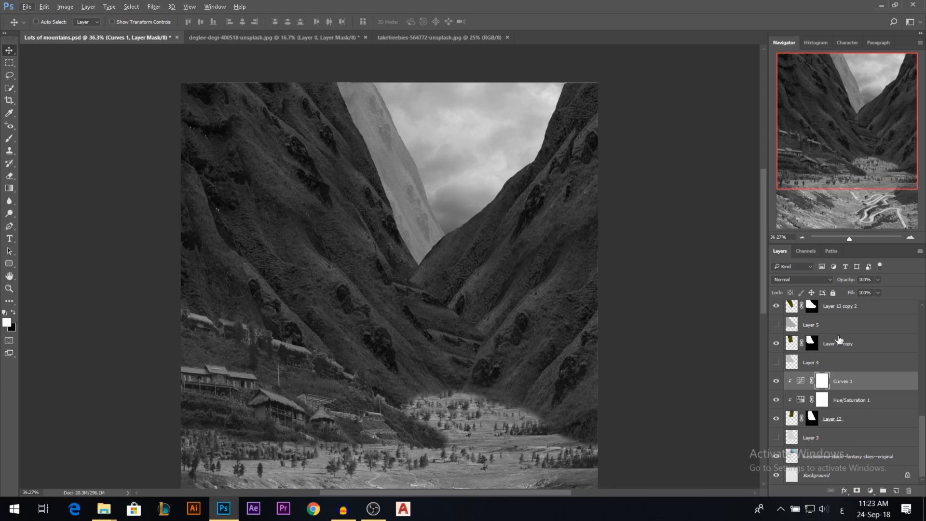
pyautogui.scroll(-1, 400, 164)
pyautogui.scroll(2, 391, 123)
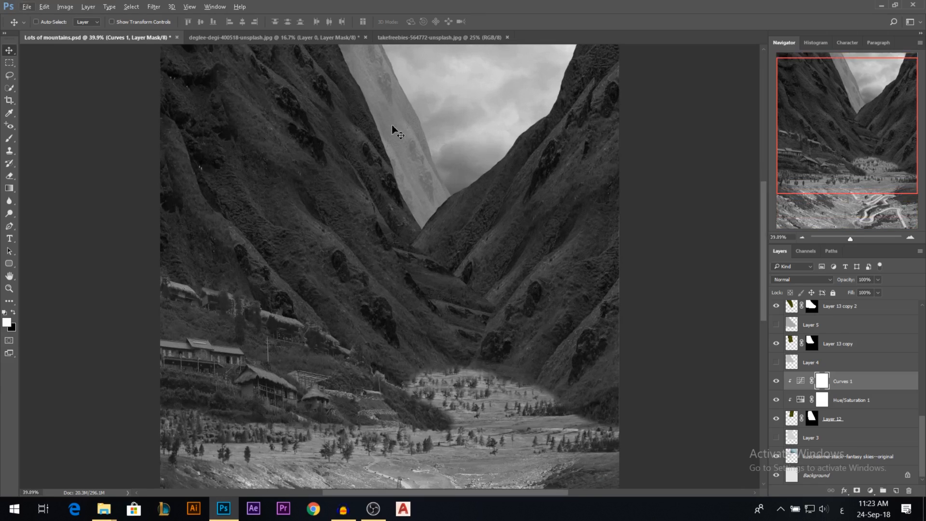
# Add a Curves adjustment layer directly above Layer 13 copy, the second most distant slope.
pyautogui.keyDown('ctrl'); pyautogui.click(359, 118); pyautogui.keyUp('ctrl')
pyautogui.moveTo(474, 255); pyautogui.dragTo(476, 279)
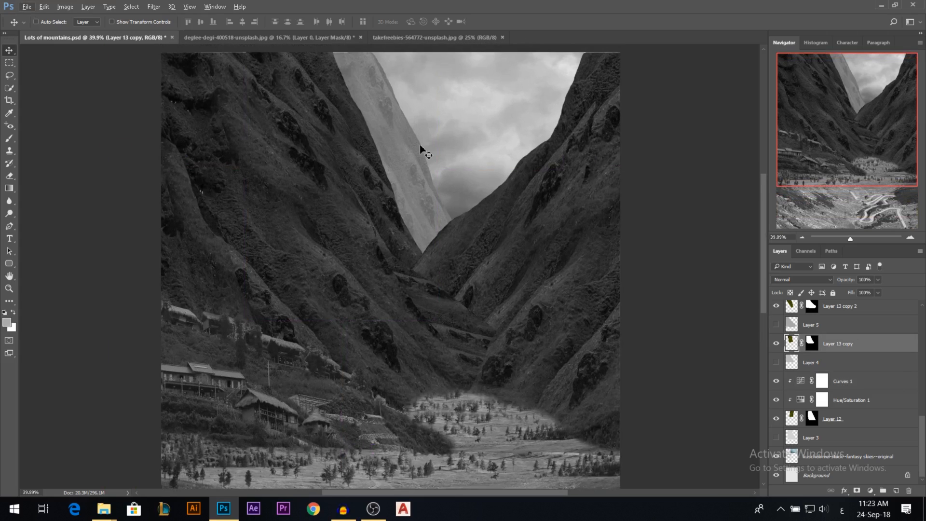
pyautogui.click(870, 490)
pyautogui.click(833, 330)
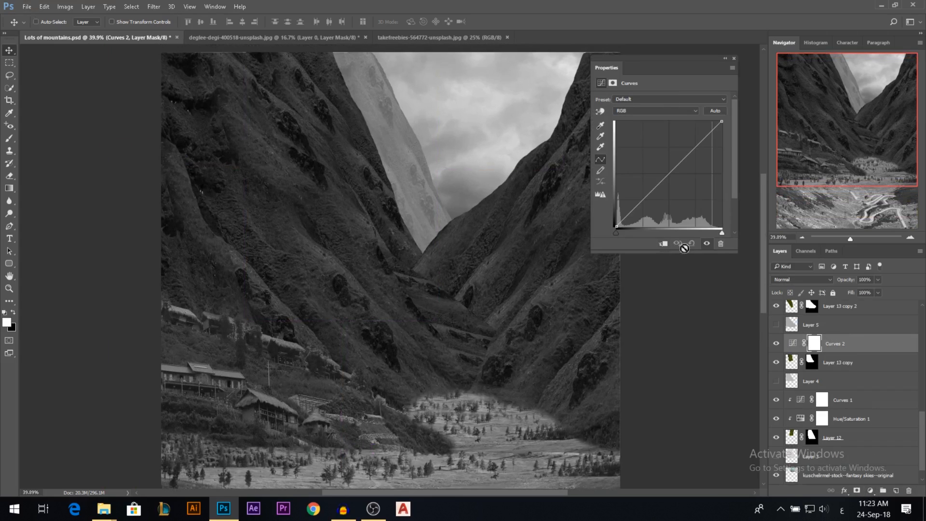
# Duplicate the Hue/Saturation 1 adjustment to just above Layer 13 copy and clip it to that layer.
pyautogui.click(847, 420)
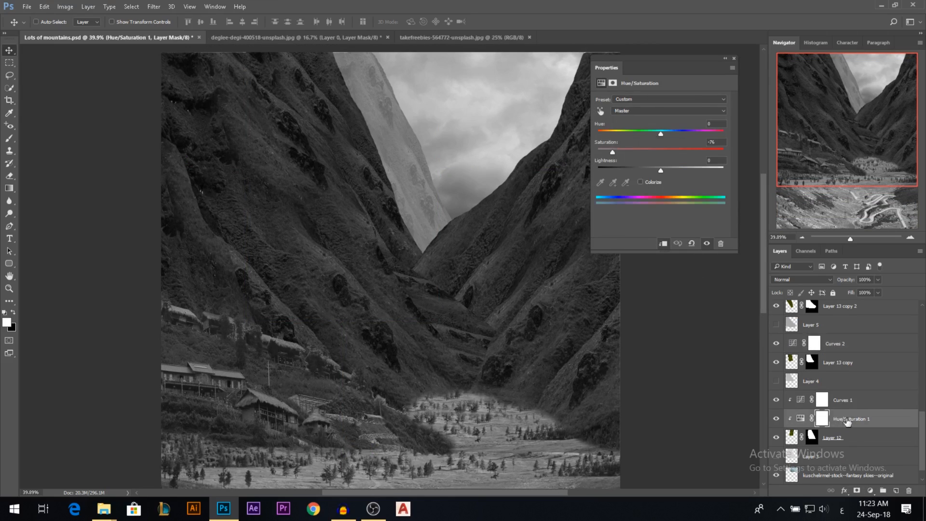
pyautogui.moveTo(848, 422); pyautogui.dragTo(843, 361)
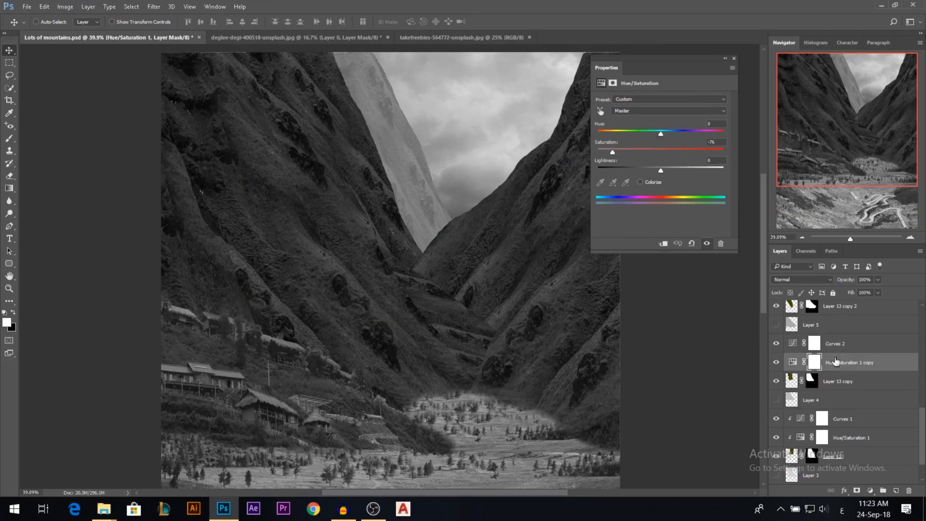
pyautogui.click(664, 244)
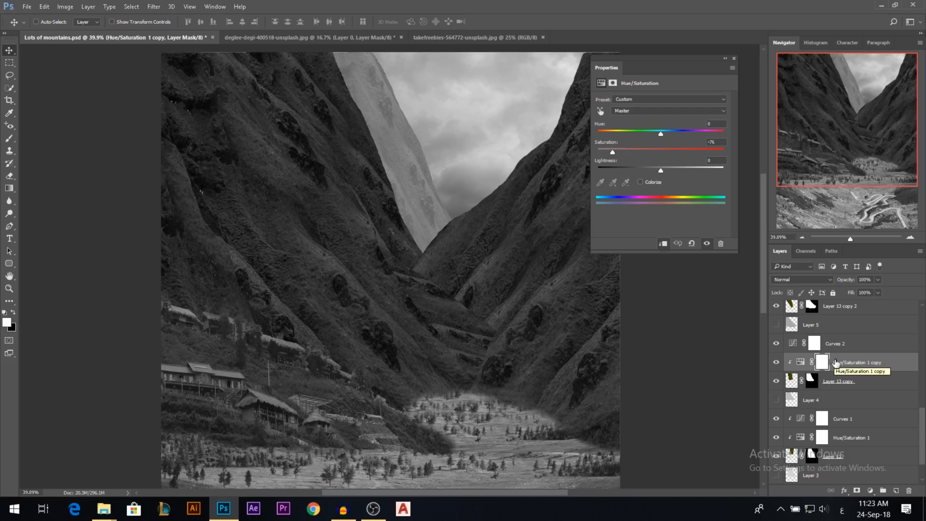
# Clip Curves 2 to Layer 13 copy and raise its black point, keeping this slope slightly darker than the one behind it.
pyautogui.click(812, 345)
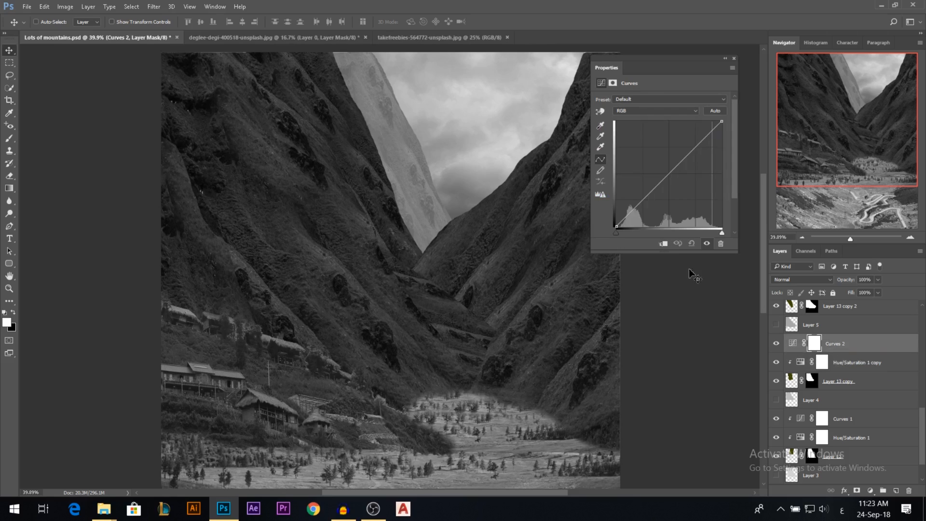
pyautogui.moveTo(619, 225); pyautogui.dragTo(617, 204)
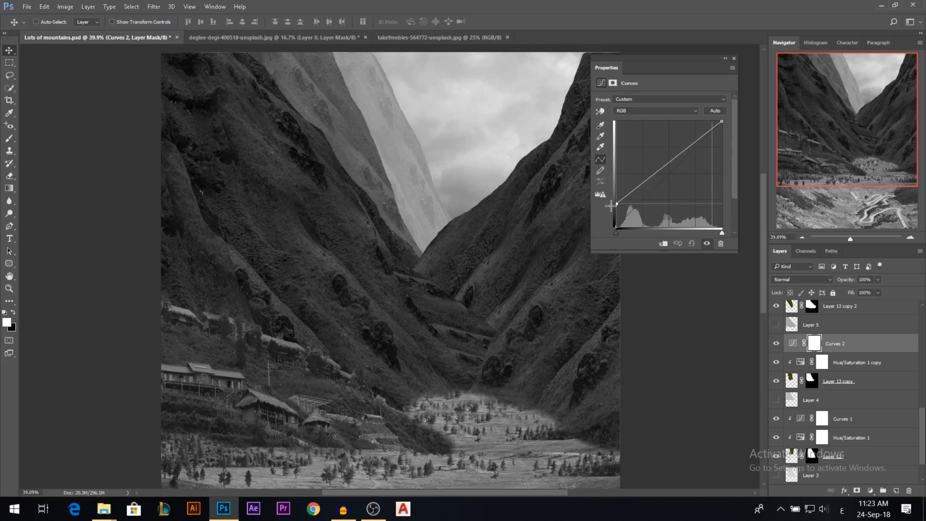
pyautogui.click(663, 244)
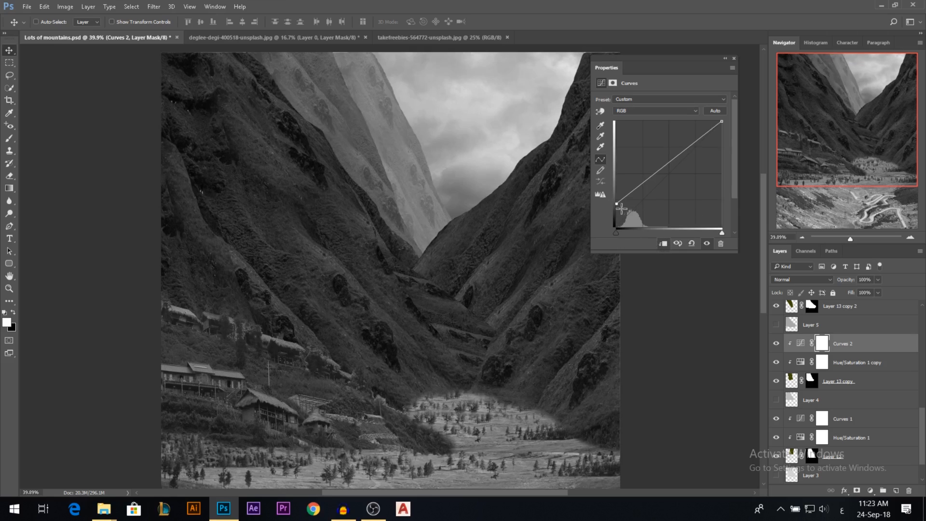
pyautogui.moveTo(619, 203); pyautogui.dragTo(613, 189)
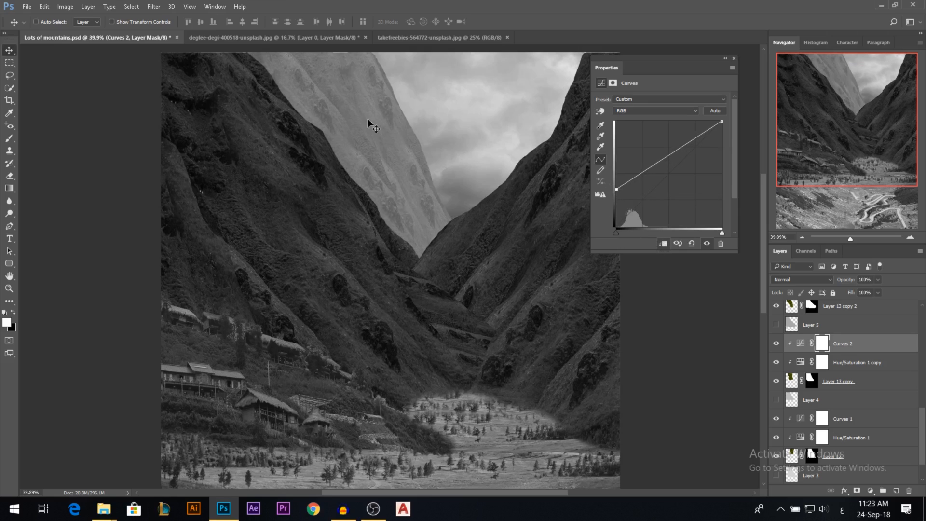
pyautogui.moveTo(619, 192); pyautogui.dragTo(620, 202)
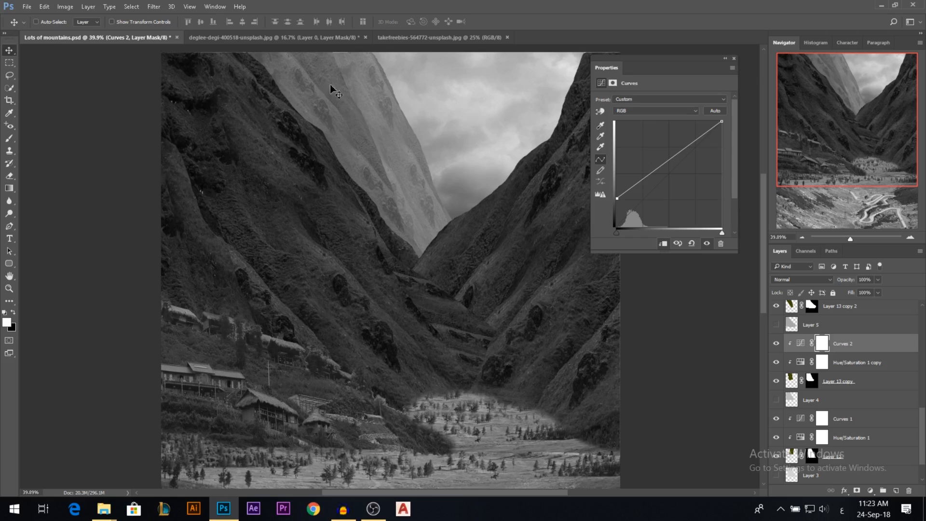
pyautogui.click(733, 59)
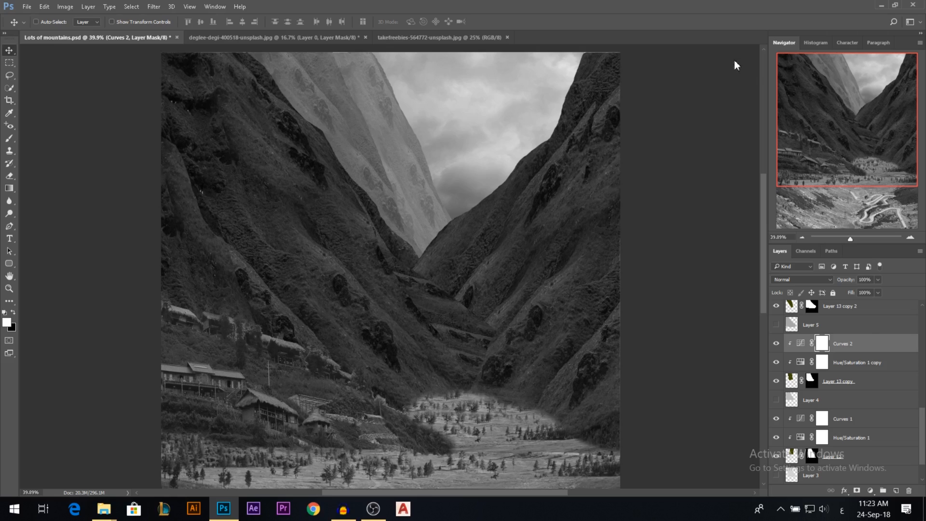
# Duplicate the Curves 2 and Hue/Saturation 1 copy adjustments above Layer 13 copy 2 and clip both to it.
pyautogui.scroll(3, 850, 419)
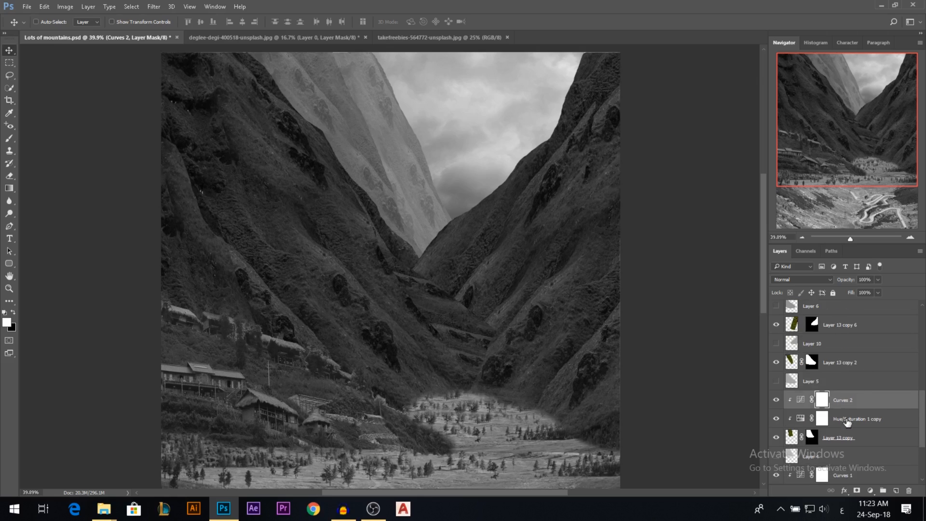
pyautogui.click(847, 422)
pyautogui.keyDown('shift'); pyautogui.click(849, 403); pyautogui.keyUp('shift')
pyautogui.moveTo(848, 403); pyautogui.dragTo(837, 352)
pyautogui.keyDown('alt'); pyautogui.click(839, 390); pyautogui.keyUp('alt')
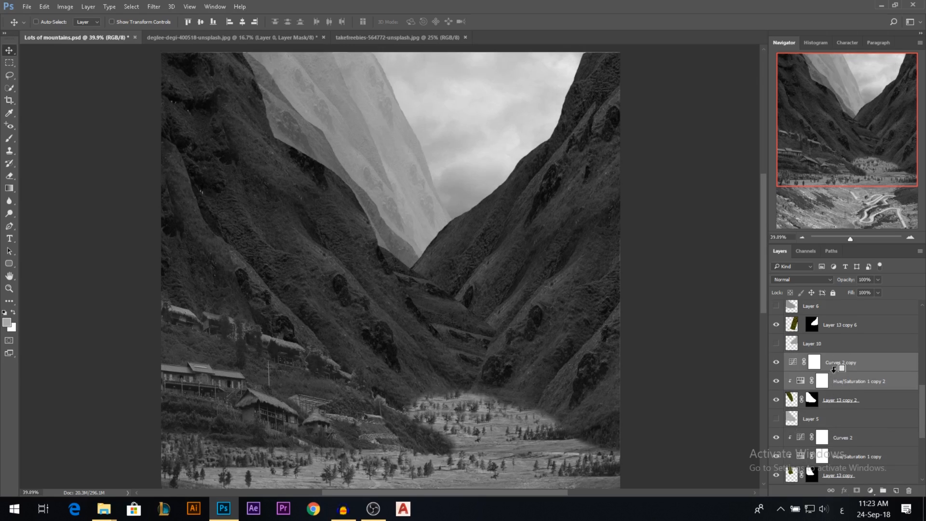
pyautogui.keyDown('alt'); pyautogui.click(833, 371); pyautogui.keyUp('alt')
pyautogui.click(778, 399)
pyautogui.click(777, 399)
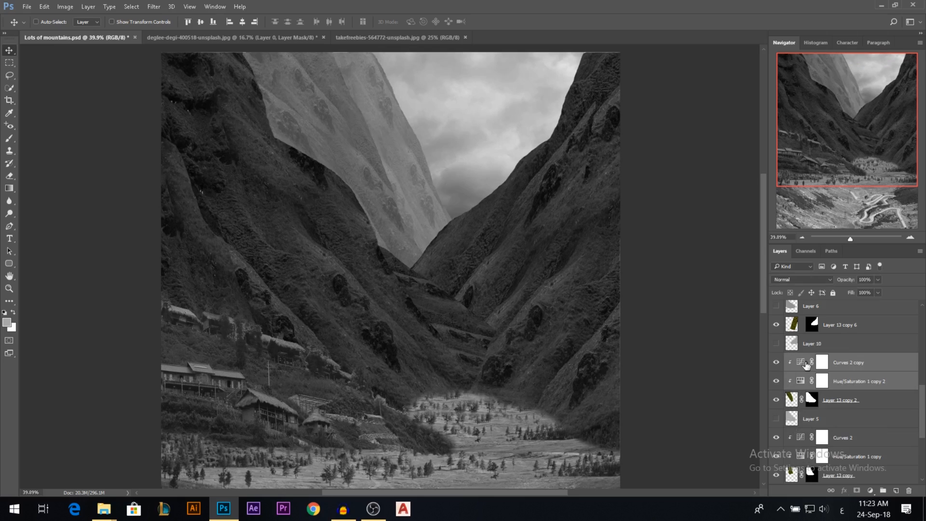
# Lower the black point of the Curves adjustment on Layer 13 copy 2 to darken this slope relative to those behind it.
pyautogui.doubleClick(801, 362)
pyautogui.moveTo(619, 198); pyautogui.dragTo(613, 210)
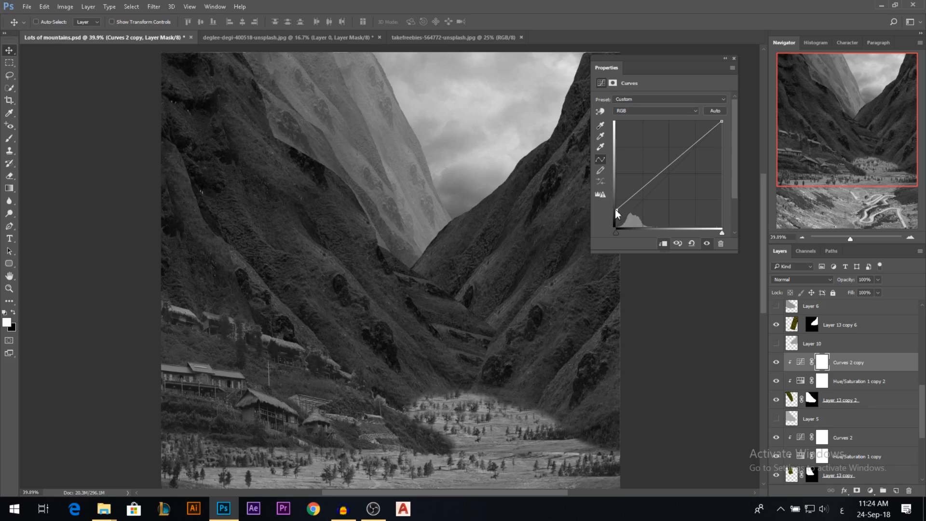
pyautogui.moveTo(616, 210); pyautogui.dragTo(616, 206)
pyautogui.click(733, 59)
# Duplicate the Curves and Hue/Saturation pair above Layer 13 copy 6, clip both to it and slightly lower the curve's black point.
pyautogui.moveTo(846, 368); pyautogui.dragTo(833, 333)
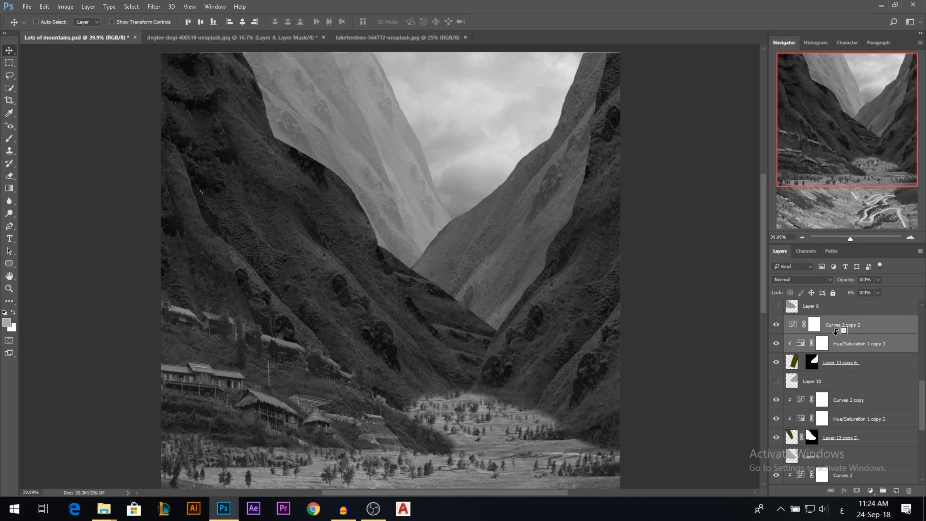
pyautogui.hotkey('ctrl', 'alt', 'g')
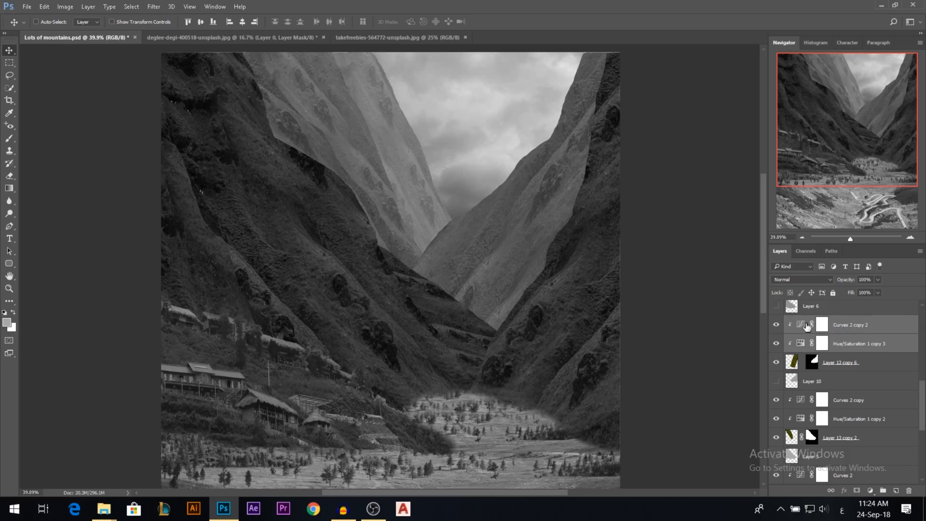
pyautogui.doubleClick(804, 327)
pyautogui.moveTo(617, 208); pyautogui.dragTo(617, 209)
pyautogui.click(734, 58)
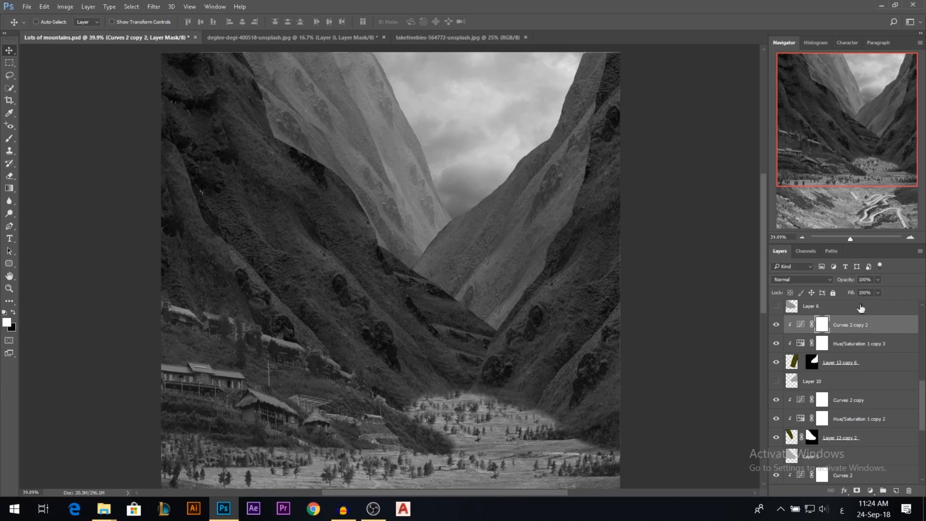
# Duplicate the Curves 2 copy 2 and Hue/Saturation 1 copy 3 adjustments above Layer 13 copy 4 and clip both to it.
pyautogui.keyDown('shift'); pyautogui.click(857, 344); pyautogui.keyUp('shift')
pyautogui.scroll(2, 857, 348)
pyautogui.moveTo(846, 403); pyautogui.dragTo(897, 354)
pyautogui.keyDown('alt'); pyautogui.click(839, 390); pyautogui.keyUp('alt')
pyautogui.keyDown('alt'); pyautogui.click(839, 371); pyautogui.keyUp('alt')
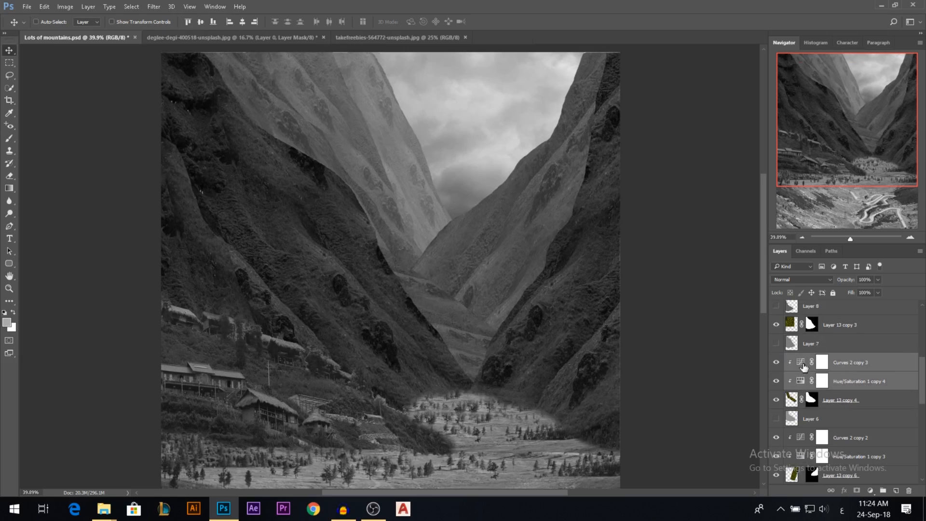
# Lower the black point of the Curves adjustment on Layer 13 copy 4 to make this nearer slope darker.
pyautogui.doubleClick(802, 363)
pyautogui.moveTo(620, 211); pyautogui.dragTo(594, 211)
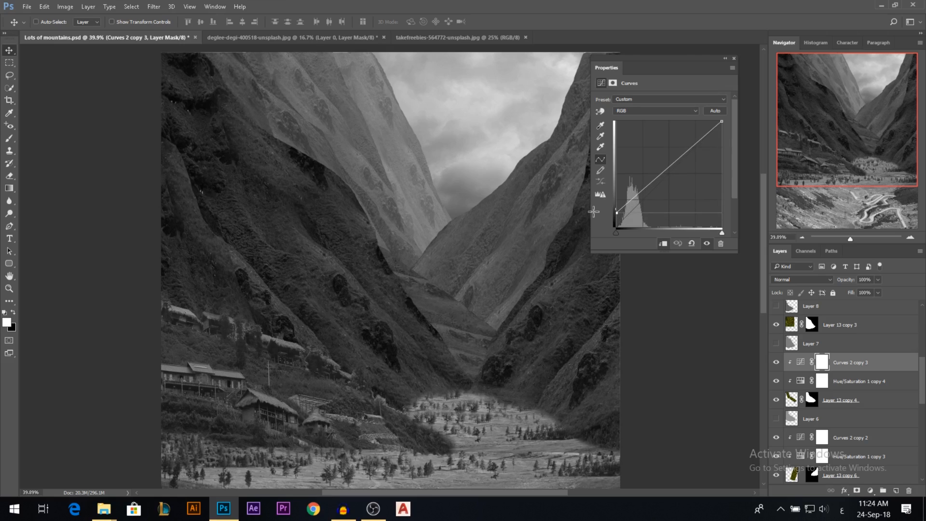
pyautogui.moveTo(594, 212); pyautogui.dragTo(594, 213)
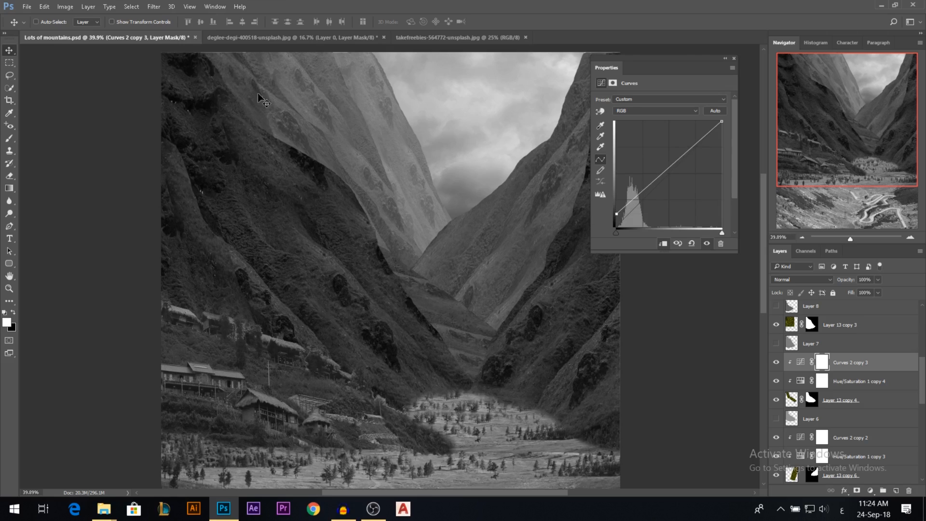
pyautogui.click(734, 58)
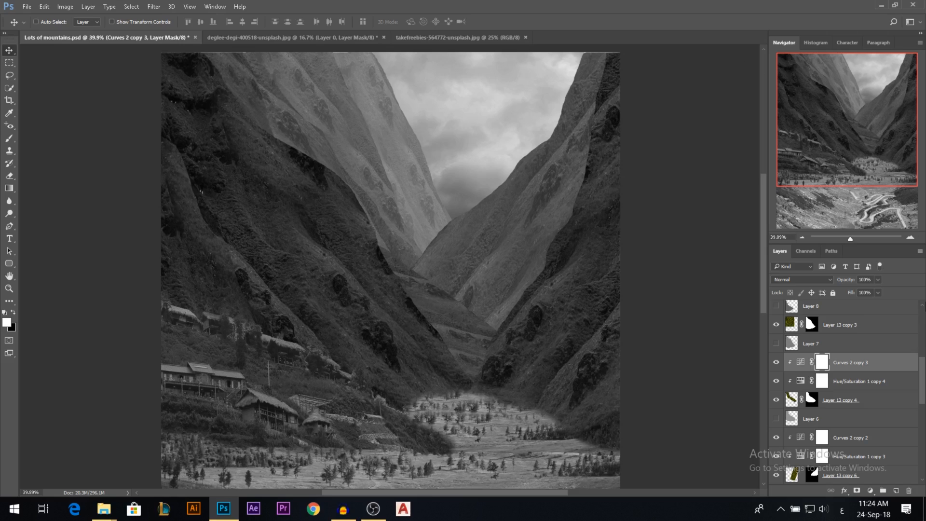
# Duplicate the Curves 2 copy 3 and Hue/Saturation 1 copy 4 adjustments above Layer 13 copy 3 and clip both to it.
pyautogui.scroll(1, 888, 390)
pyautogui.keyDown('shift'); pyautogui.click(852, 399); pyautogui.keyUp('shift')
pyautogui.moveTo(849, 380); pyautogui.dragTo(826, 341)
pyautogui.keyDown('alt'); pyautogui.click(826, 351); pyautogui.keyUp('alt')
# Lower the black point of the Curves adjustment on Layer 13 copy 3 to deepen this slope's shadows.
pyautogui.doubleClick(801, 344)
pyautogui.moveTo(617, 213); pyautogui.dragTo(586, 220)
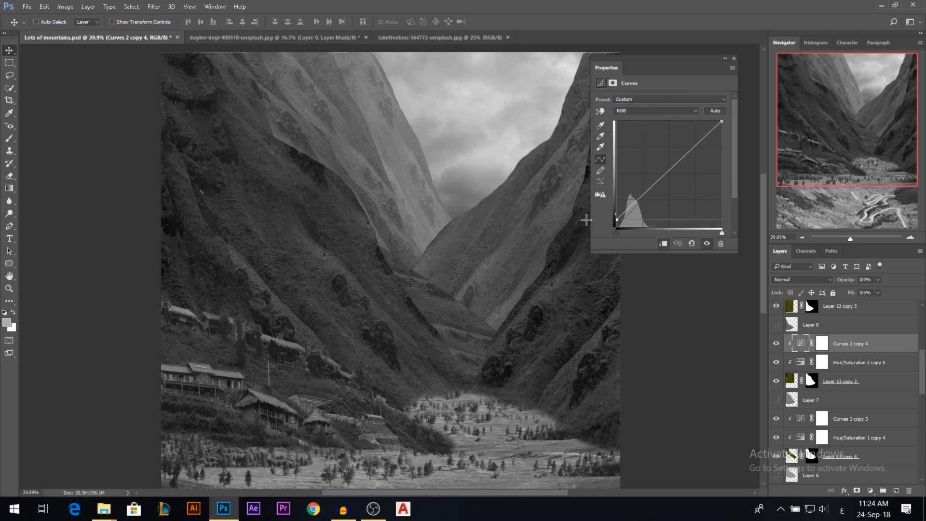
pyautogui.click(733, 58)
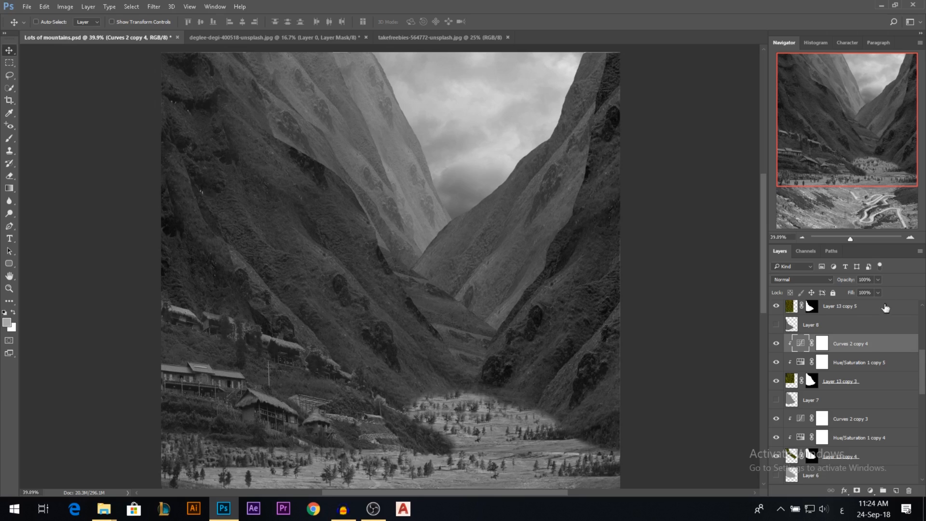
# Duplicate the Curves 2 copy 4 and Hue/Saturation 1 copy 5 adjustments above Layer 13 copy 5 and clip both to it.
pyautogui.keyDown('shift'); pyautogui.click(851, 366); pyautogui.keyUp('shift')
pyautogui.scroll(1, 851, 369)
pyautogui.moveTo(849, 379); pyautogui.dragTo(838, 336)
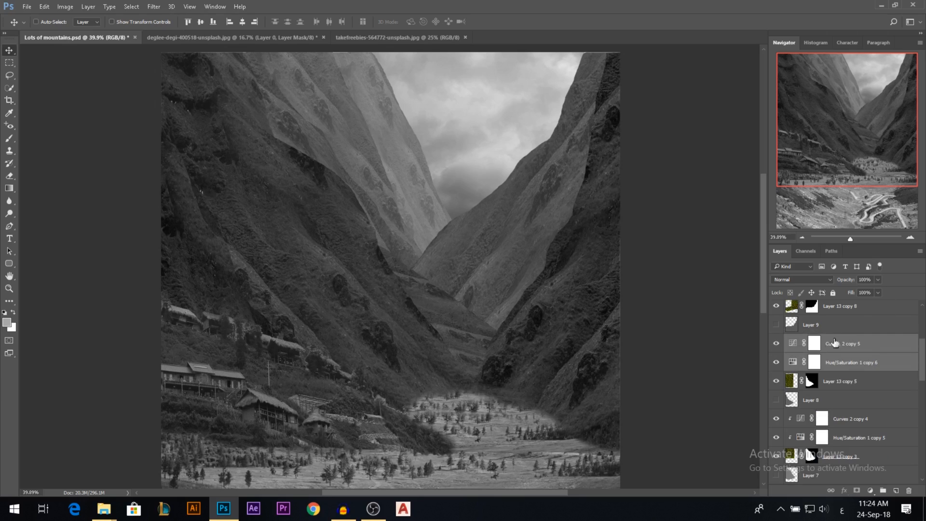
pyautogui.keyDown('alt'); pyautogui.click(842, 353); pyautogui.keyUp('alt')
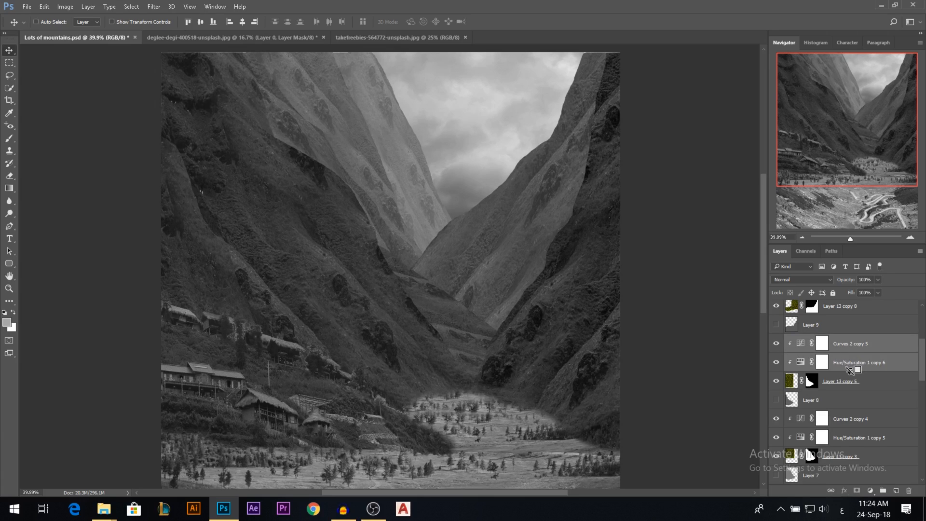
# Delete the Curves 2 copy 5 adjustment above Layer 13 copy 5, leaving only its Hue/Saturation adjustment.
pyautogui.doubleClick(802, 350)
pyautogui.moveTo(619, 222); pyautogui.dragTo(605, 241)
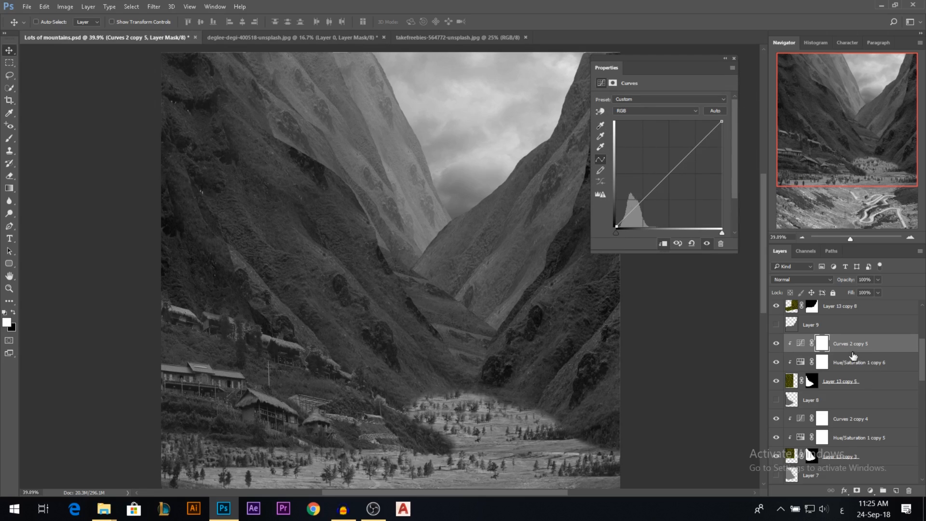
pyautogui.press('BackSpace')
pyautogui.press('BackSpace')
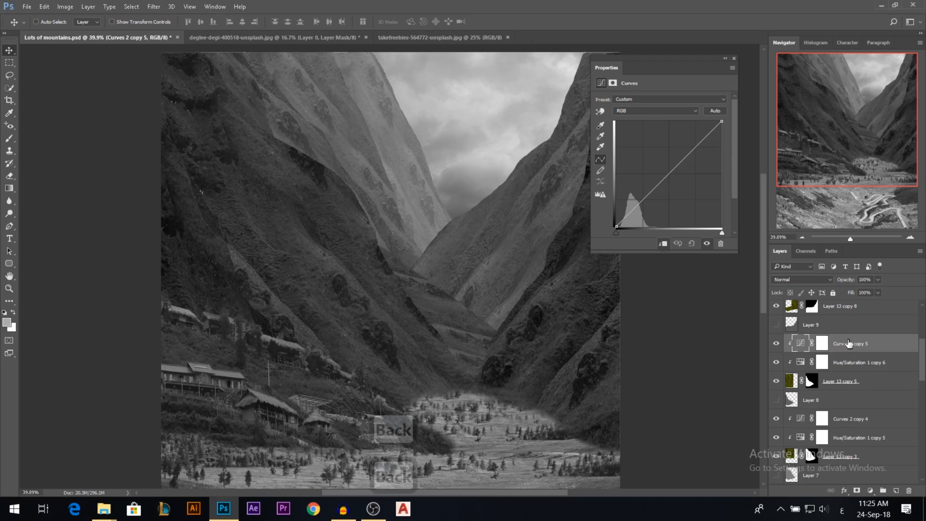
pyautogui.click(734, 58)
# Hide and show Layer 13 copy 8 and examine how the nearest slope and valley floor fit the composite.
pyautogui.scroll(3, 806, 434)
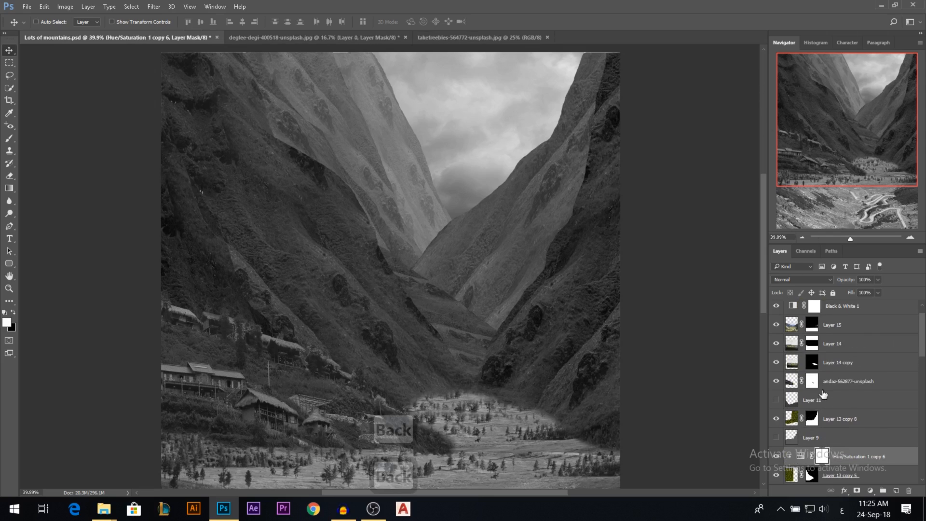
pyautogui.click(777, 420)
pyautogui.click(777, 419)
pyautogui.scroll(-1, 595, 311)
pyautogui.scroll(-1, 594, 315)
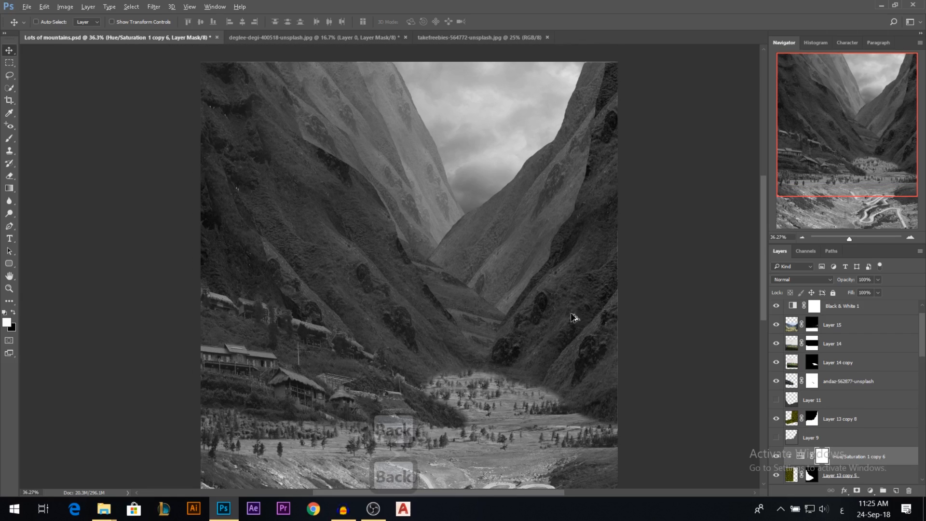
pyautogui.scroll(1, 782, 400)
pyautogui.keyDown('ctrl'); pyautogui.click(517, 428); pyautogui.keyUp('ctrl')
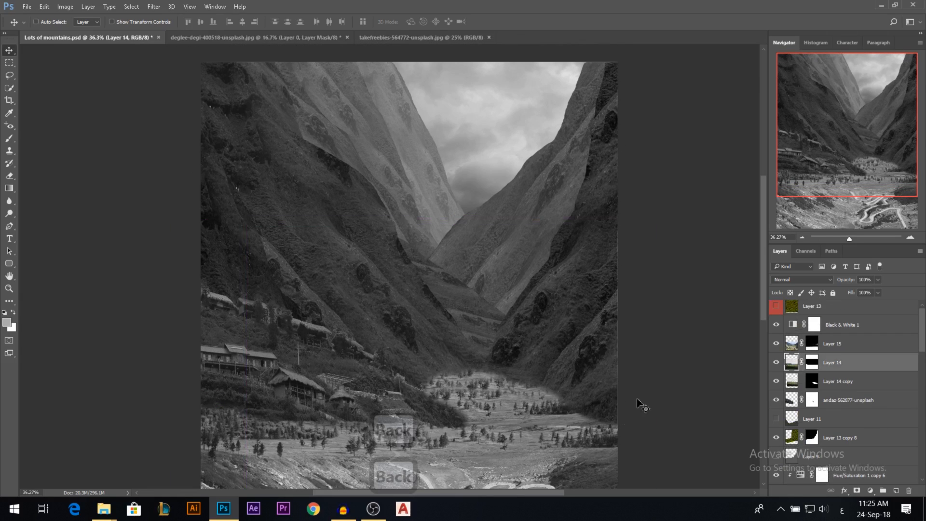
pyautogui.scroll(-3, 641, 405)
# Add a Curves adjustment clipped to the andaz-562877-unsplash village layer and pull its darker midtones down slightly.
pyautogui.moveTo(278, 351); pyautogui.dragTo(309, 308)
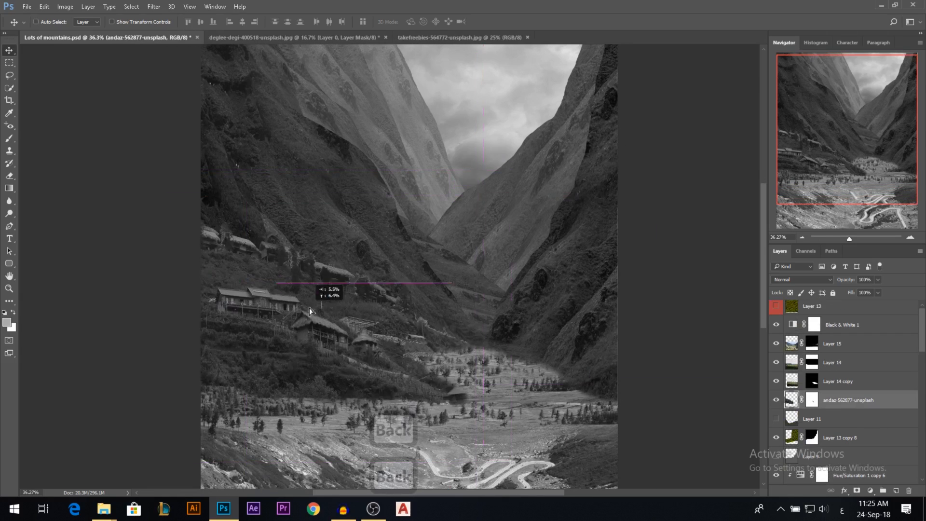
pyautogui.hotkey('ctrl', 'z')
pyautogui.click(871, 490)
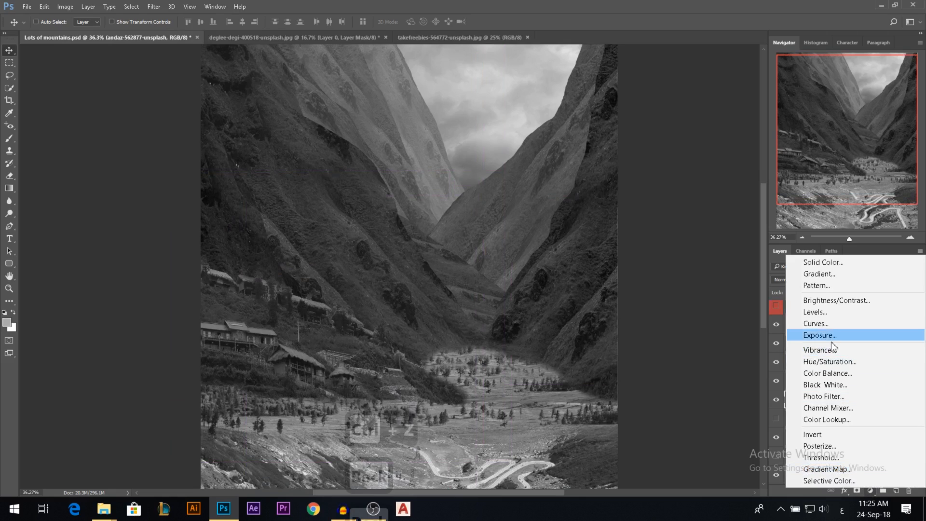
pyautogui.click(820, 326)
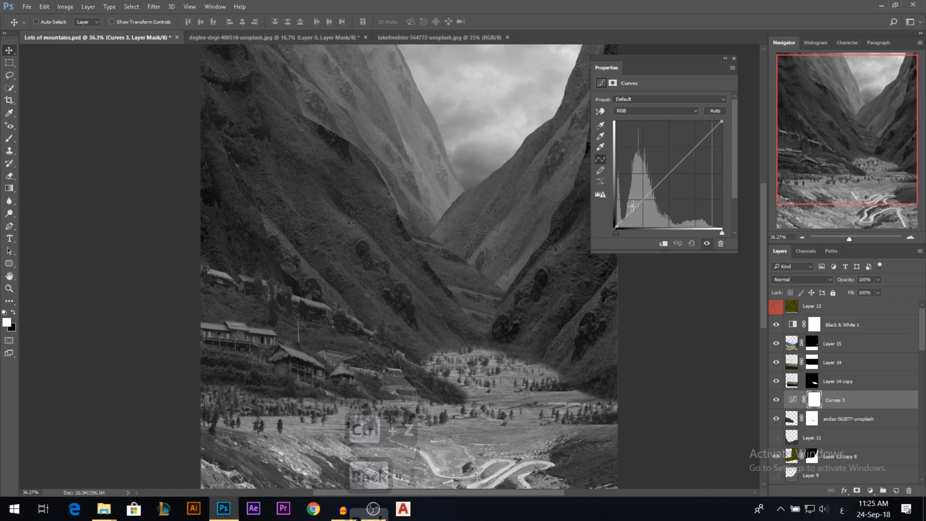
pyautogui.moveTo(633, 206); pyautogui.dragTo(644, 205)
pyautogui.click(663, 243)
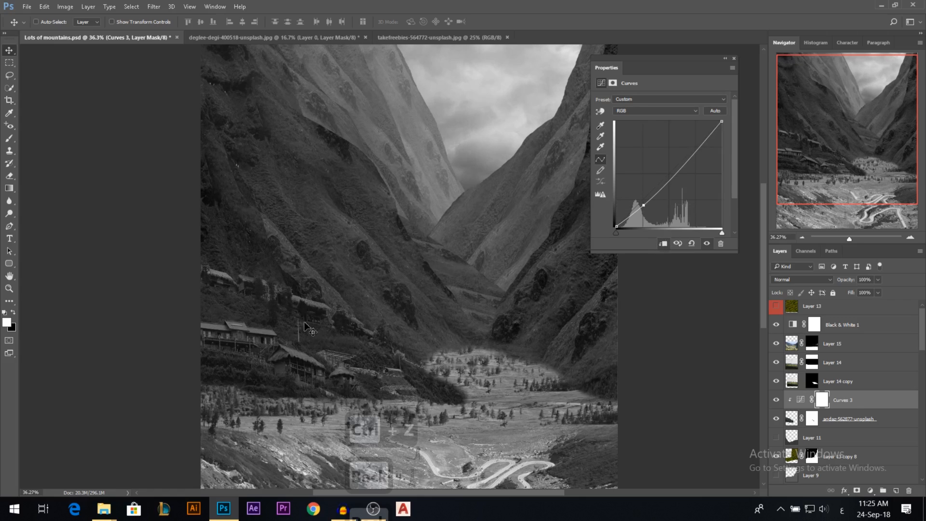
pyautogui.scroll(-3, 311, 338)
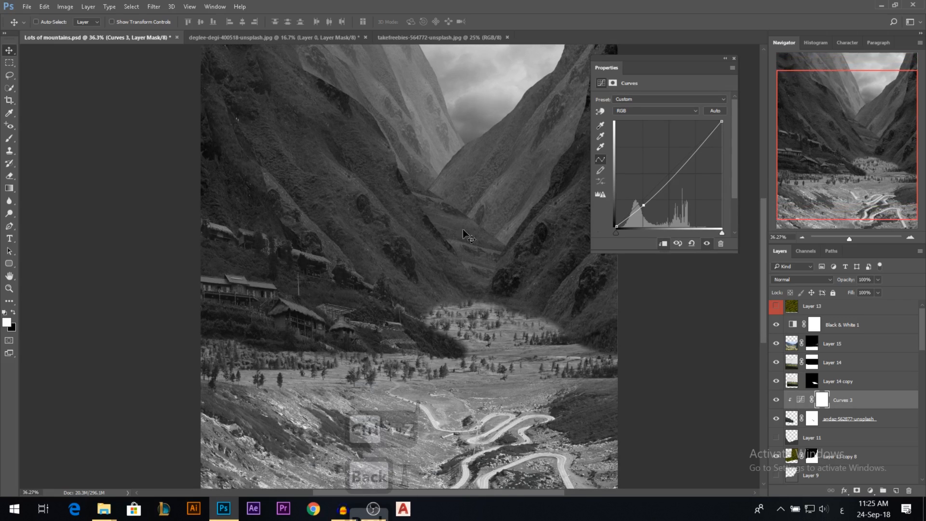
pyautogui.click(733, 58)
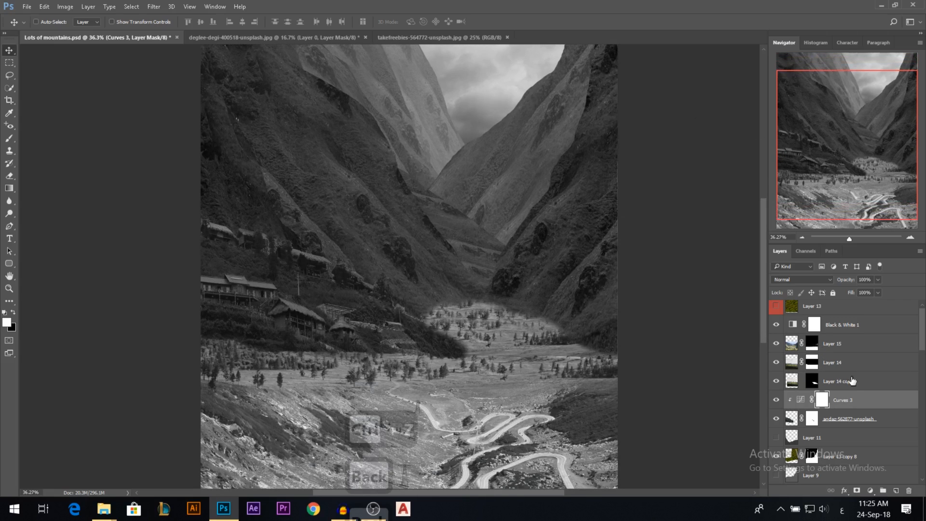
pyautogui.keyDown('ctrl'); pyautogui.click(523, 346); pyautogui.keyUp('ctrl')
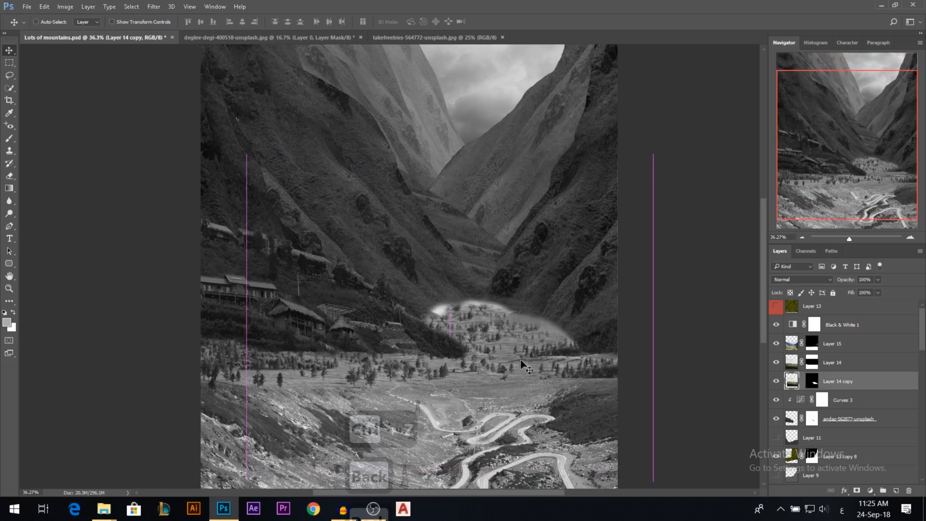
pyautogui.keyDown('ctrl'); pyautogui.keyDown('shift'); pyautogui.click(512, 374); pyautogui.keyUp('shift'); pyautogui.keyUp('ctrl')
pyautogui.keyDown('ctrl'); pyautogui.keyDown('shift'); pyautogui.click(504, 439); pyautogui.keyUp('shift'); pyautogui.keyUp('ctrl')
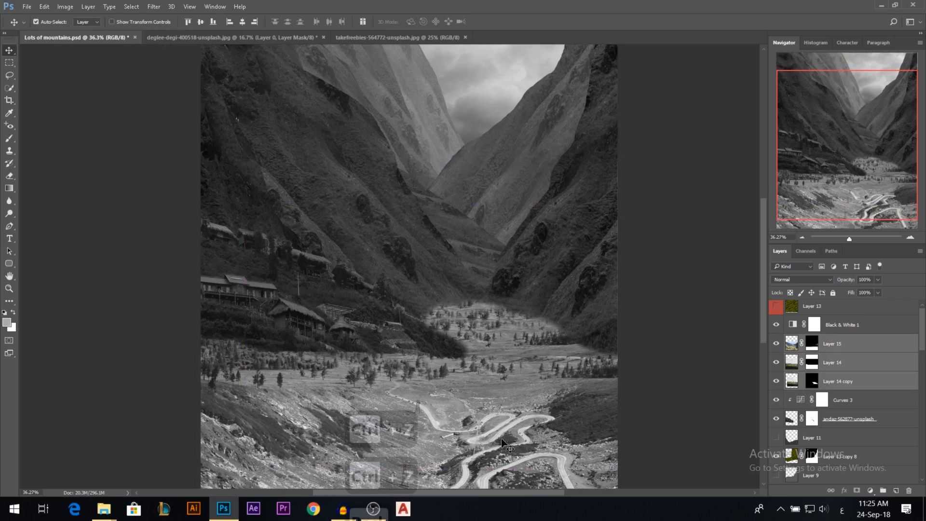
pyautogui.hotkey('ctrl', 'e')
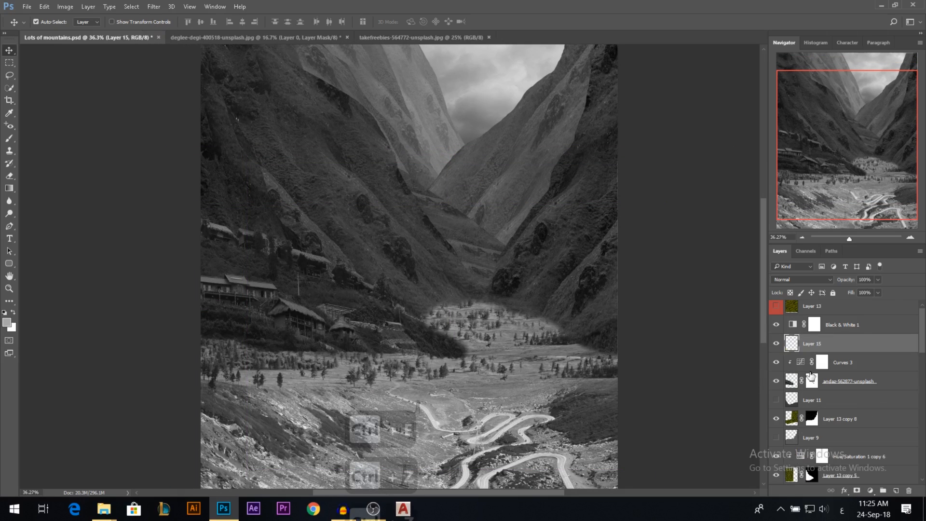
pyautogui.moveTo(513, 399); pyautogui.dragTo(540, 357)
pyautogui.hotkey('ctrl', 'z')
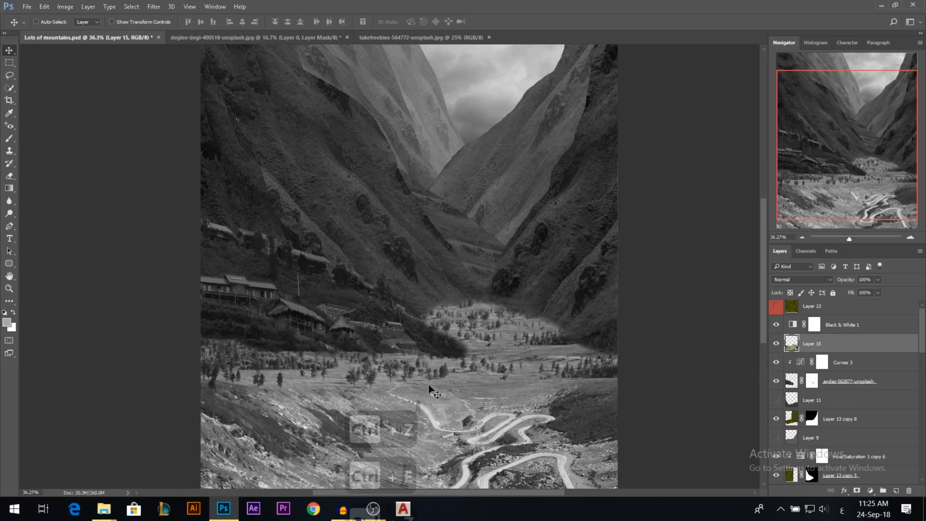
pyautogui.hotkey('ctrl', 'alt', 'z')
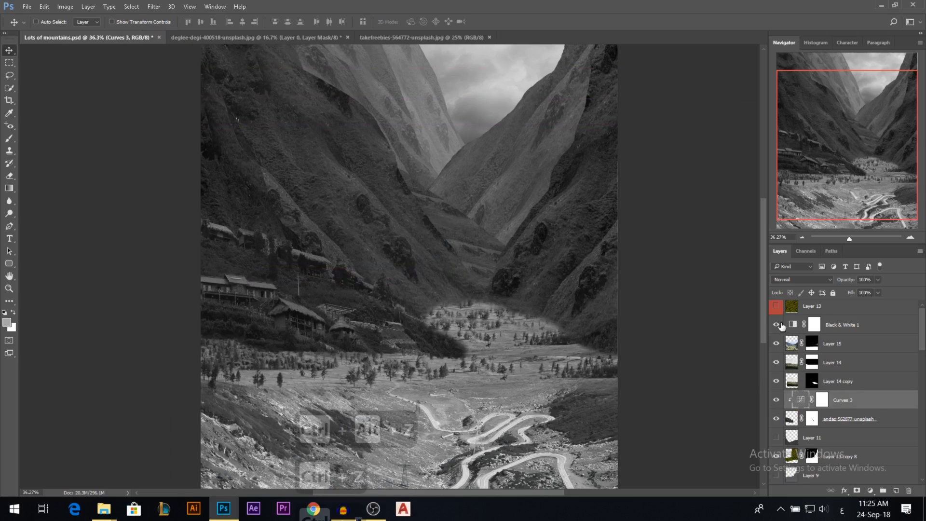
# Merge Layer 15, Layer 14 and Layer 14 copy into a single valley-floor layer.
pyautogui.click(777, 325)
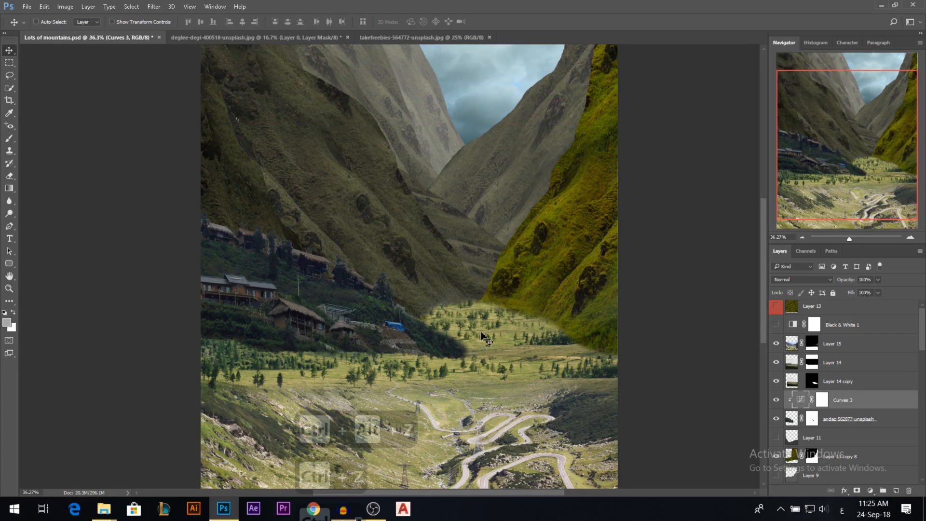
pyautogui.click(848, 384)
pyautogui.keyDown('shift'); pyautogui.click(804, 340); pyautogui.keyUp('shift')
pyautogui.click(776, 326)
pyautogui.hotkey('ctrl', 'e')
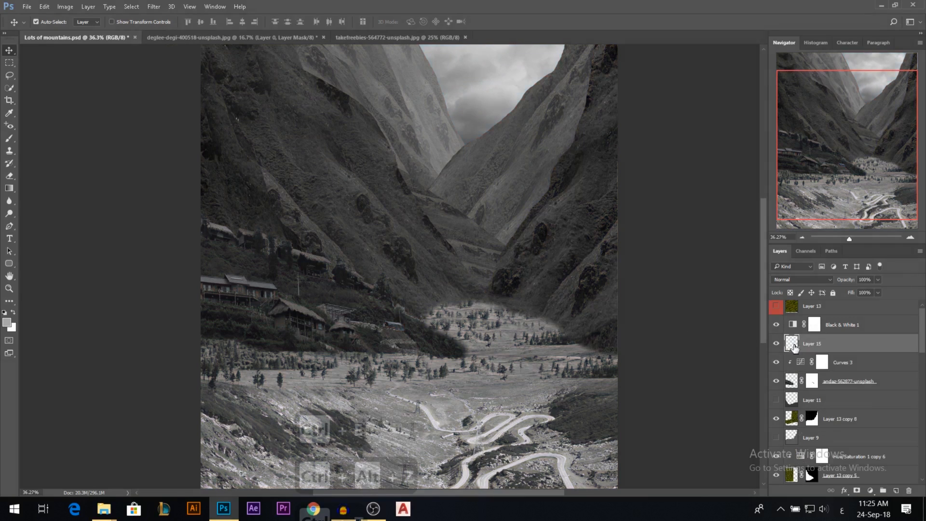
# Add a Curves adjustment clipped to the merged Layer 15, lowering its white point to about half and darkening the shadows.
pyautogui.click(870, 490)
pyautogui.click(829, 328)
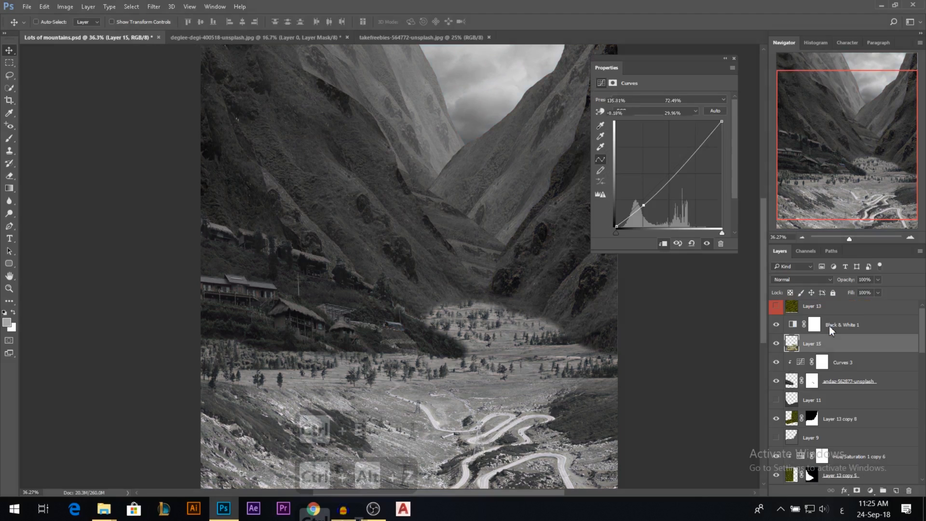
pyautogui.moveTo(722, 122); pyautogui.dragTo(728, 179)
pyautogui.click(664, 244)
pyautogui.moveTo(644, 212); pyautogui.dragTo(646, 219)
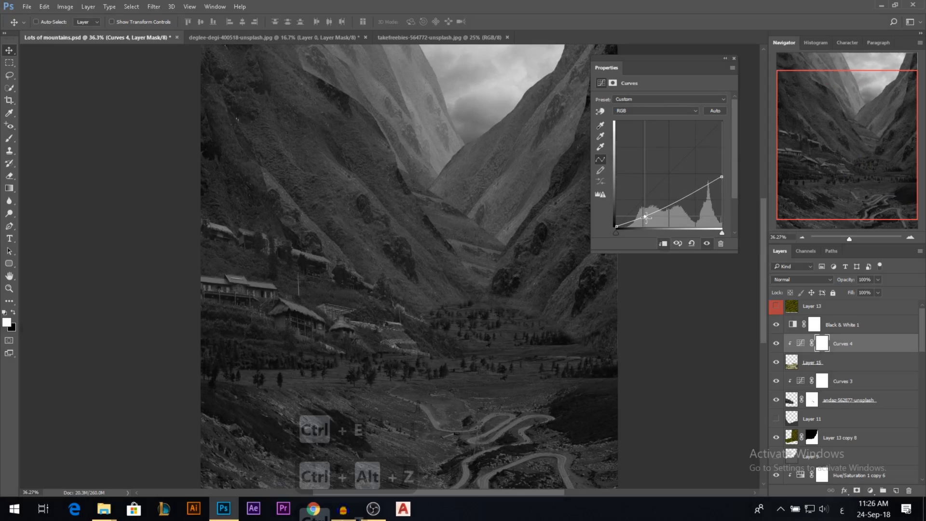
pyautogui.click(734, 58)
# Delete the Black & White 1 adjustment layer to return the composite to colour.
pyautogui.scroll(-3, 525, 244)
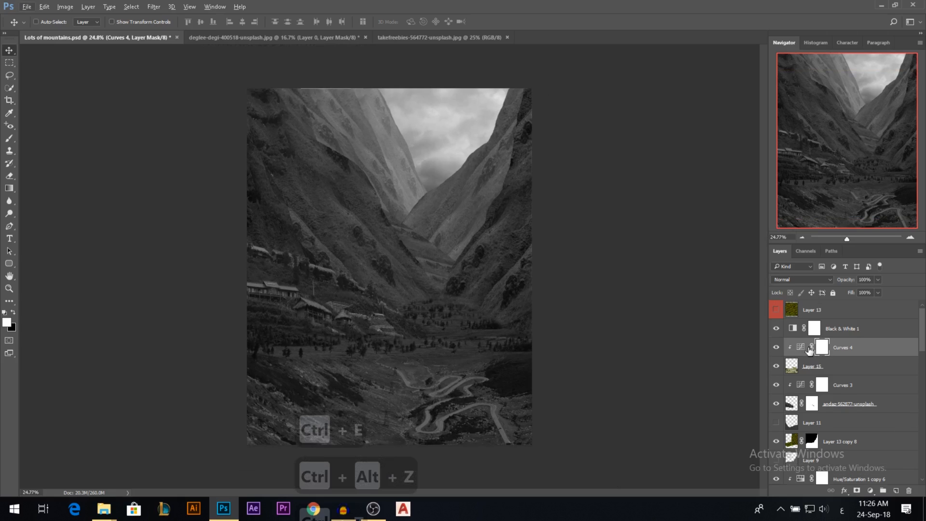
pyautogui.scroll(1, 400, 325)
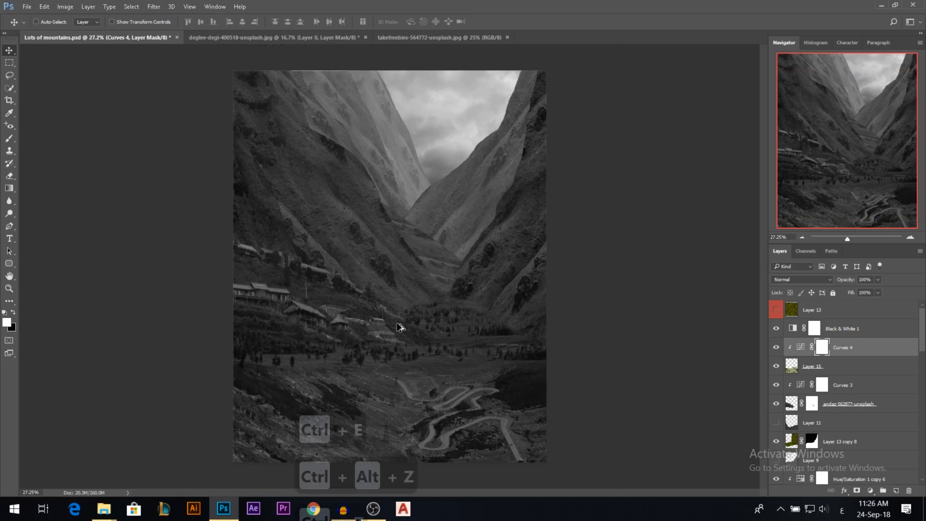
pyautogui.scroll(-1, 360, 372)
pyautogui.scroll(1, 360, 372)
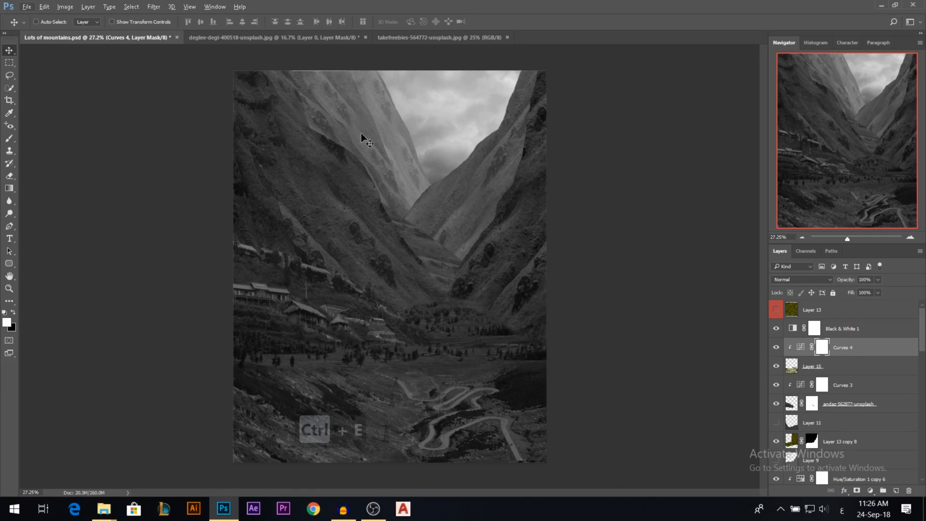
pyautogui.hotkey('ctrl', 'e')
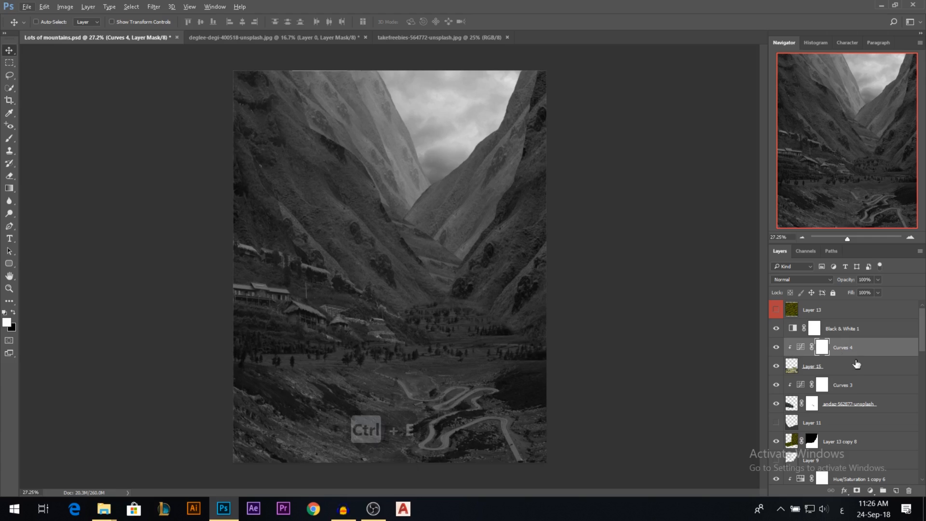
pyautogui.click(794, 329)
pyautogui.press('BackSpace')
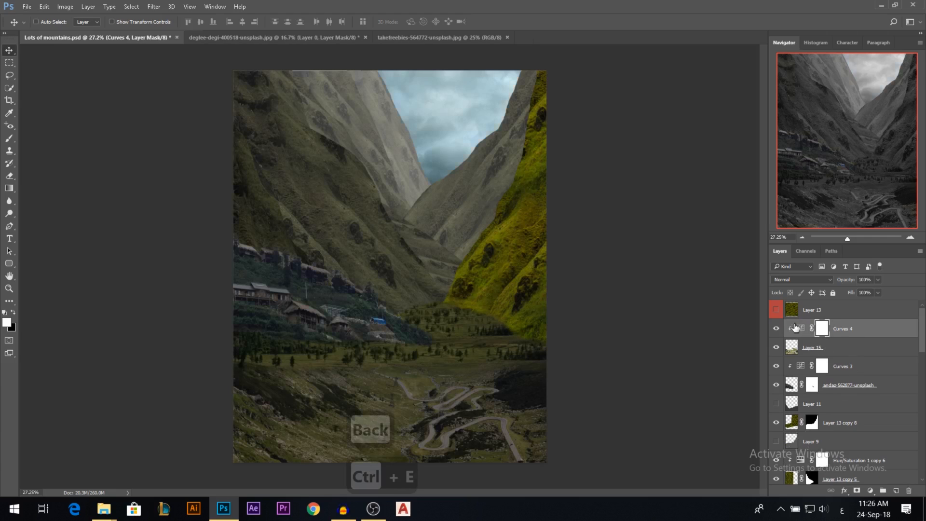
# Duplicate the Hue/Saturation 1 copy 6 adjustment above Layer 13 copy 8 and clip it to that layer.
pyautogui.keyDown('ctrl'); pyautogui.click(527, 270); pyautogui.keyUp('ctrl')
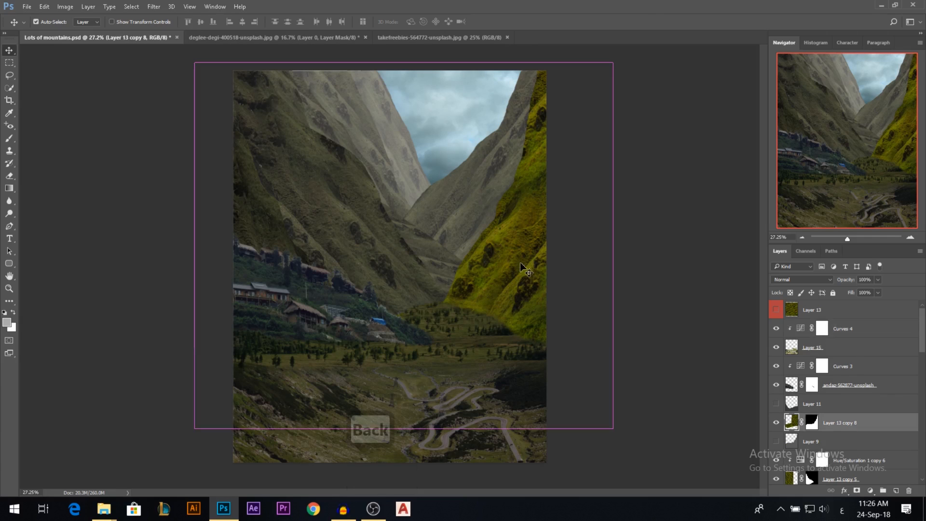
pyautogui.scroll(-1, 882, 431)
pyautogui.scroll(-1, 858, 423)
pyautogui.moveTo(848, 424); pyautogui.dragTo(803, 376)
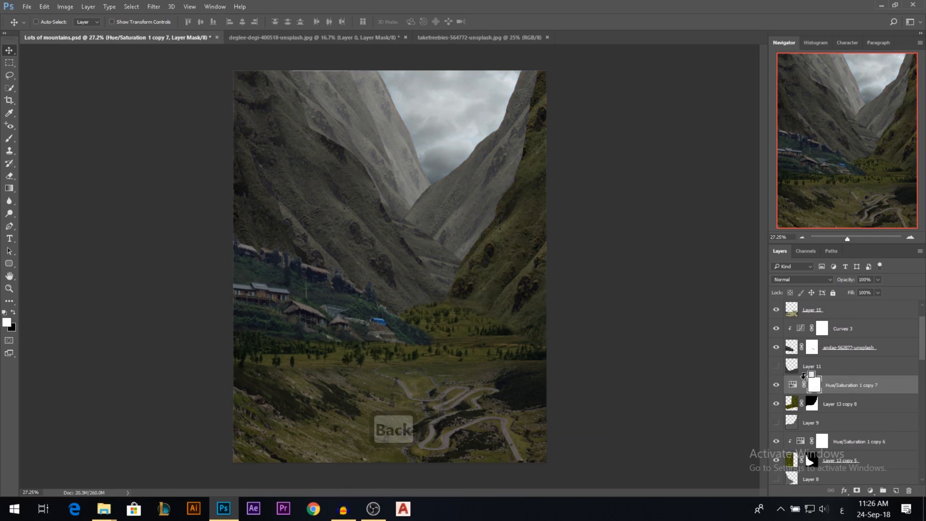
pyautogui.keyDown('alt'); pyautogui.click(803, 395); pyautogui.keyUp('alt')
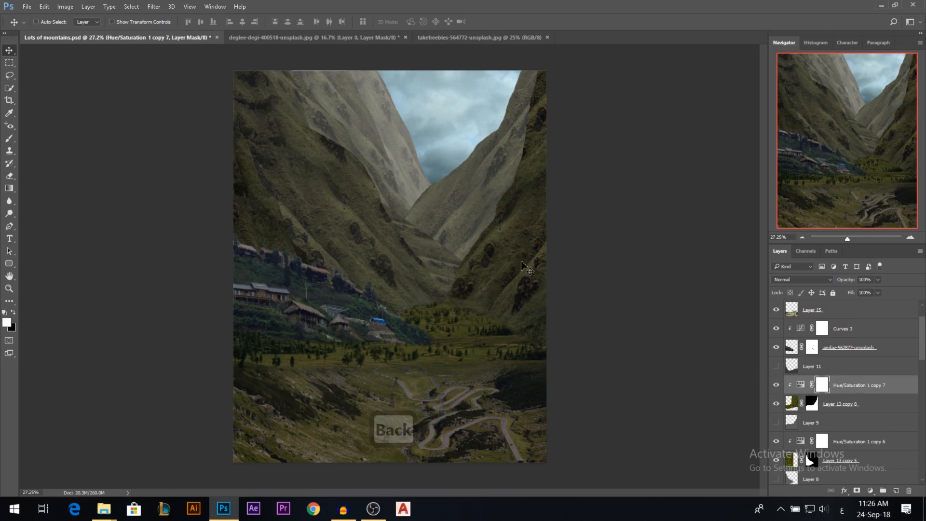
# Add a Hue/Saturation adjustment clipped to the andaz-562877-unsplash village layer with Saturation at -17.
pyautogui.keyDown('ctrl'); pyautogui.click(351, 296); pyautogui.keyUp('ctrl')
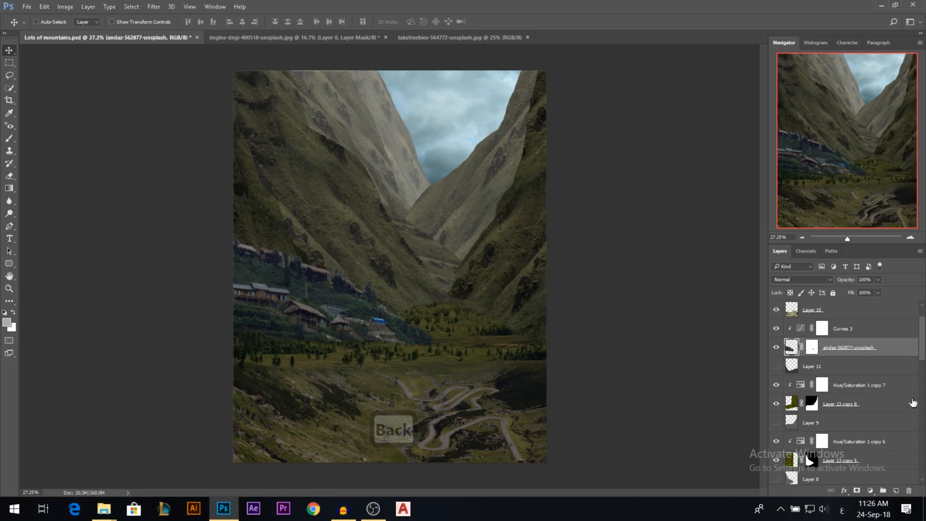
pyautogui.click(870, 491)
pyautogui.click(851, 363)
pyautogui.moveTo(661, 149); pyautogui.dragTo(645, 156)
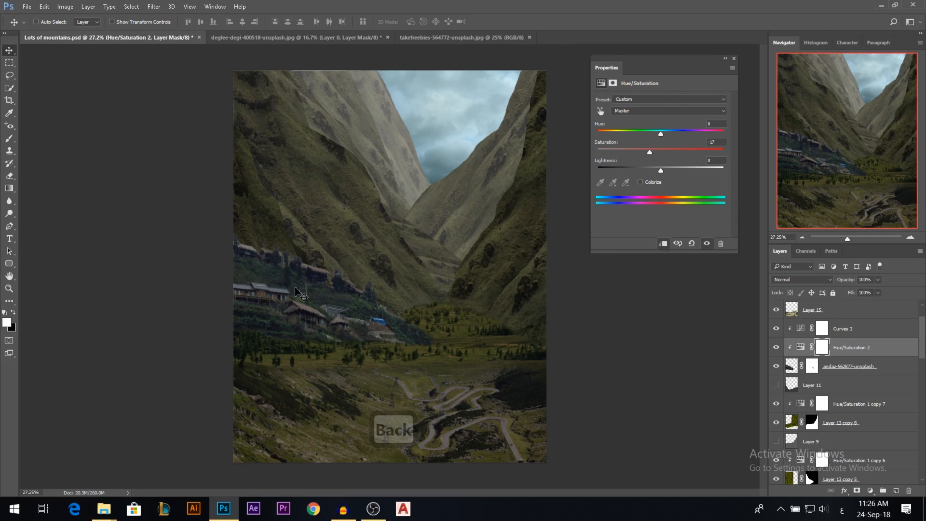
# In the village's Hue/Saturation adjustment, pick the Greens range, widen and shift it towards the yellows, and lower its hue.
pyautogui.click(639, 112)
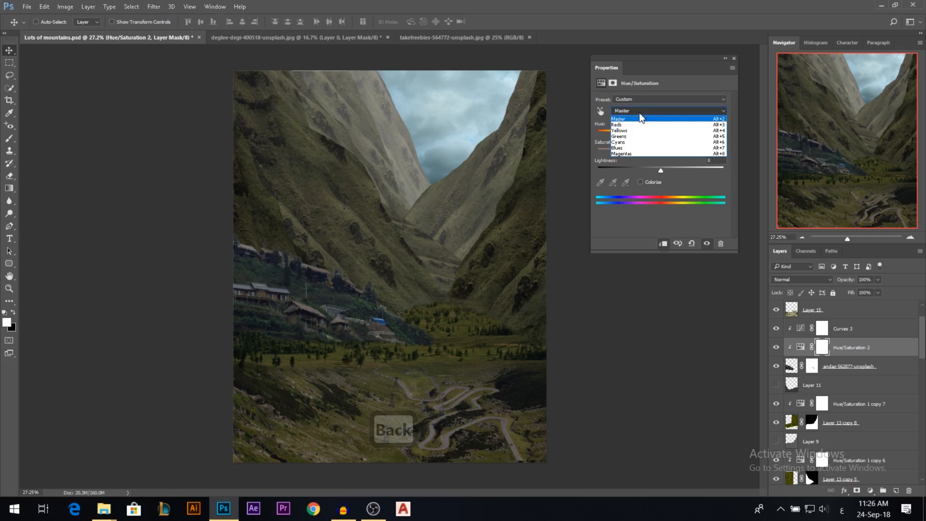
pyautogui.click(626, 137)
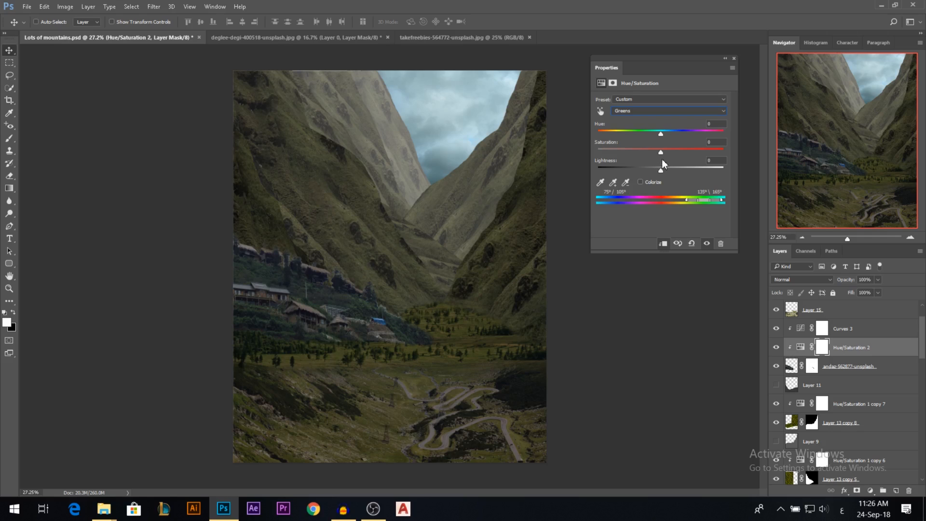
pyautogui.click(637, 114)
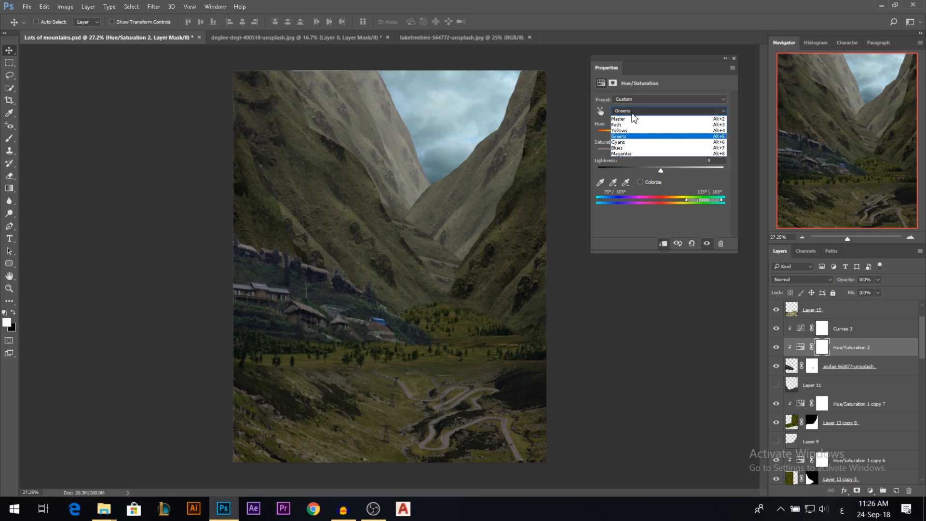
pyautogui.click(626, 138)
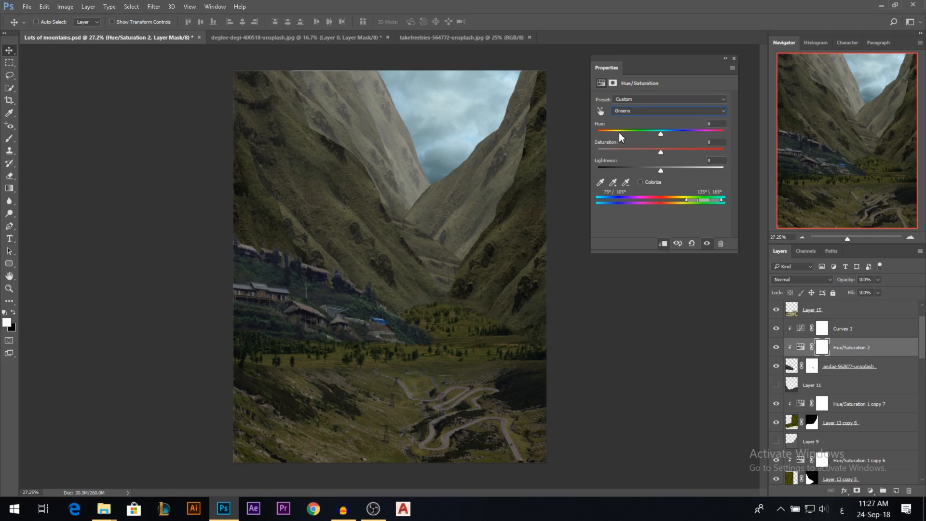
pyautogui.moveTo(660, 134); pyautogui.dragTo(643, 128)
pyautogui.hotkey('ctrl', 'z')
pyautogui.moveTo(693, 202); pyautogui.dragTo(686, 202)
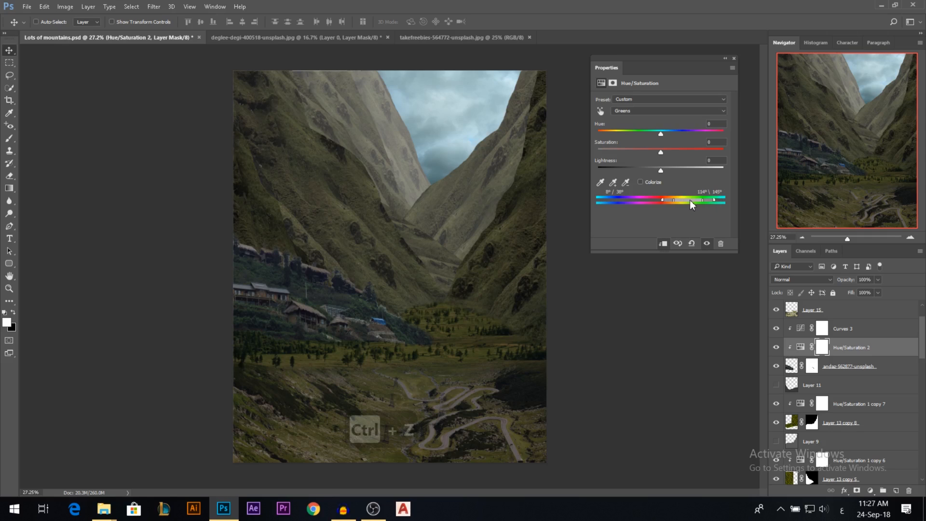
pyautogui.moveTo(691, 200); pyautogui.dragTo(667, 203)
pyautogui.moveTo(655, 134); pyautogui.dragTo(626, 132)
pyautogui.moveTo(630, 132); pyautogui.dragTo(627, 133)
pyautogui.moveTo(694, 201); pyautogui.dragTo(667, 200)
pyautogui.click(734, 59)
# Add a Curves adjustment directly above the andaz-562877-unsplash village layer, clipped to it, and lift its black point slightly.
pyautogui.click(846, 366)
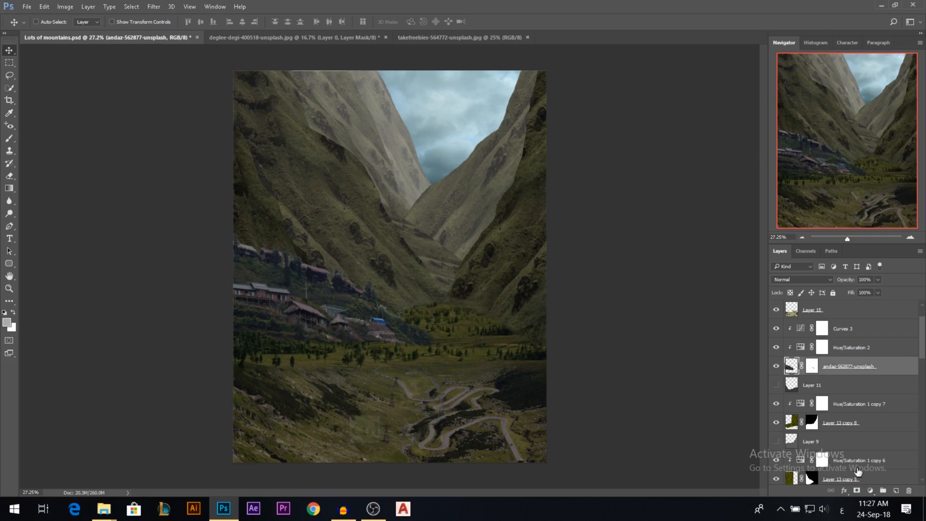
pyautogui.click(871, 491)
pyautogui.click(820, 324)
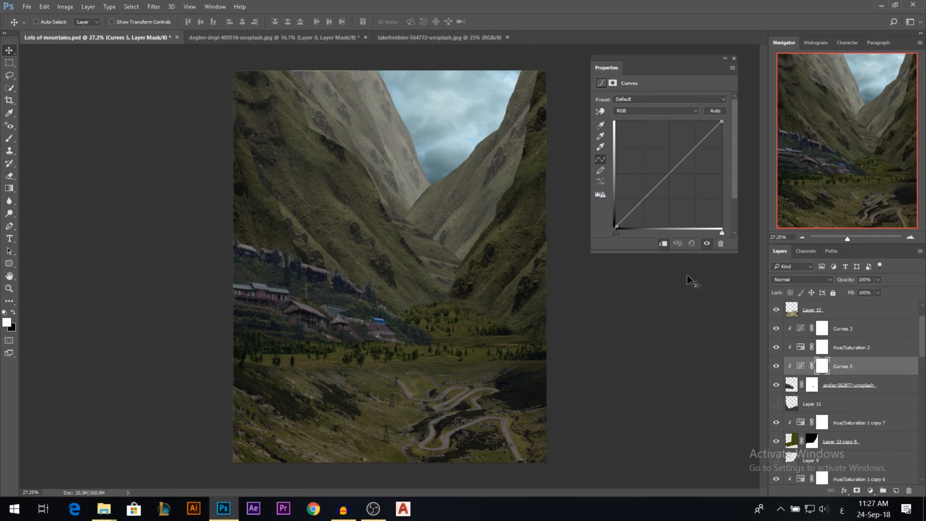
pyautogui.moveTo(616, 226); pyautogui.dragTo(595, 224)
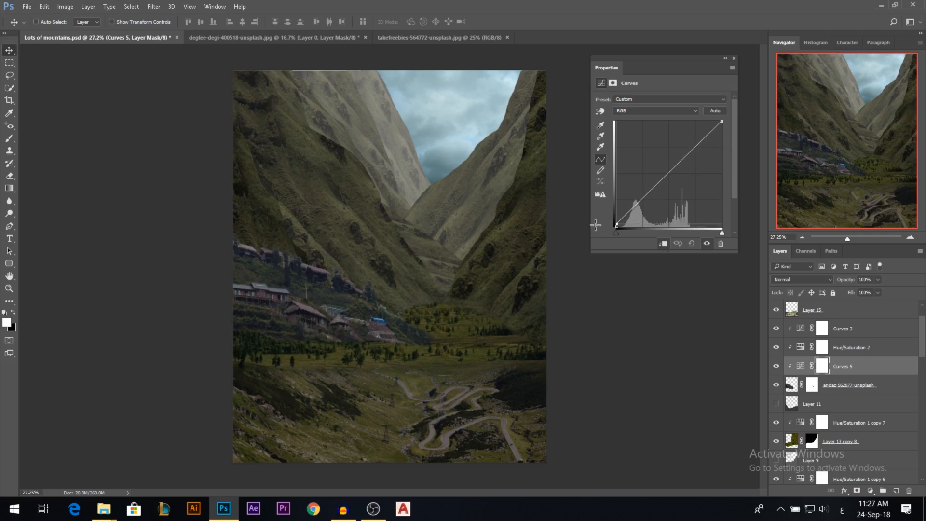
pyautogui.click(734, 58)
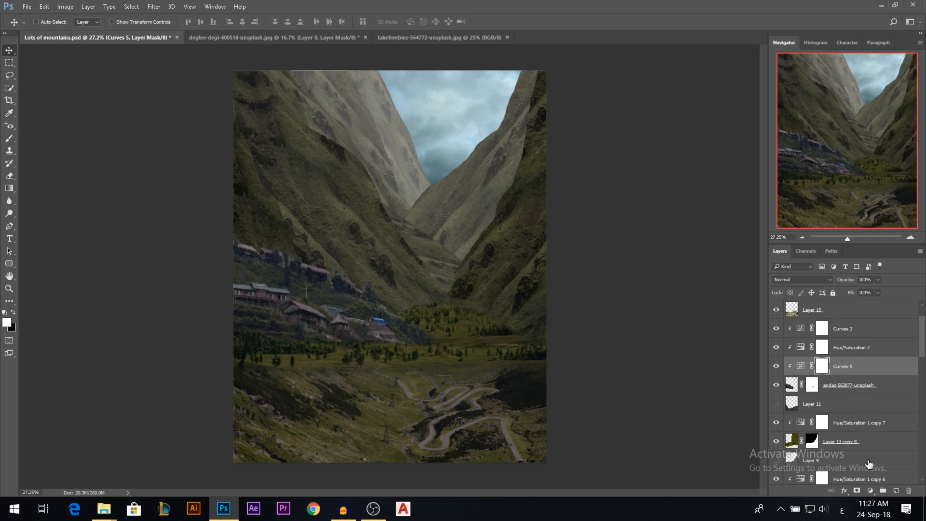
# Lower the midtones of the Blue channel slightly in the village's Curves 3 adjustment.
pyautogui.click(870, 491)
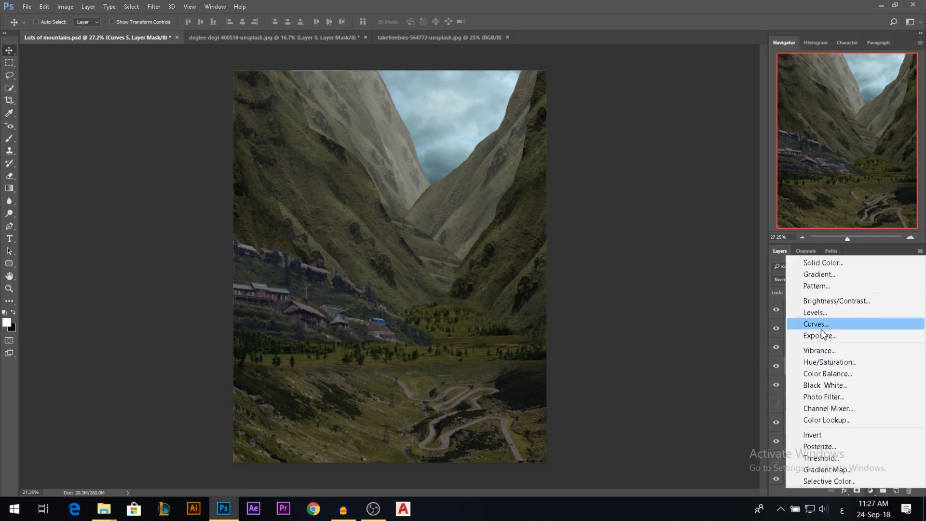
pyautogui.click(758, 354)
pyautogui.doubleClick(801, 329)
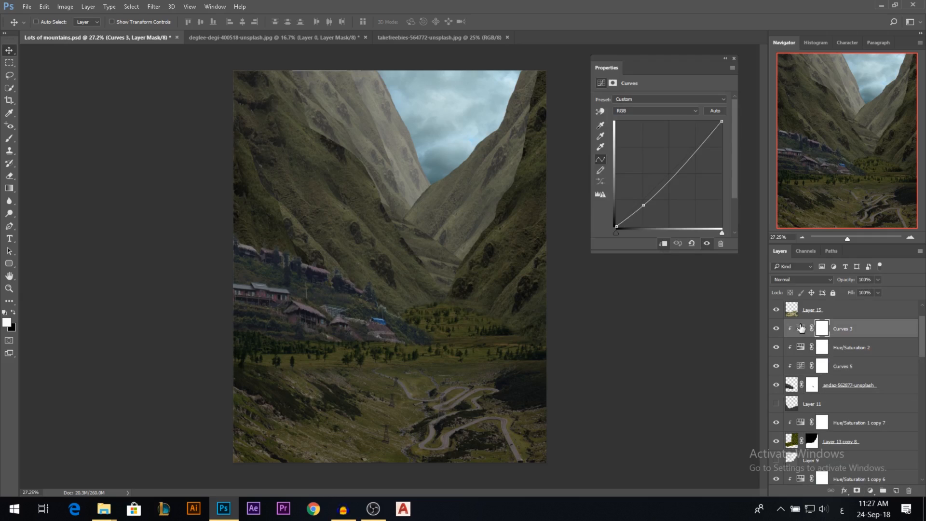
pyautogui.click(632, 112)
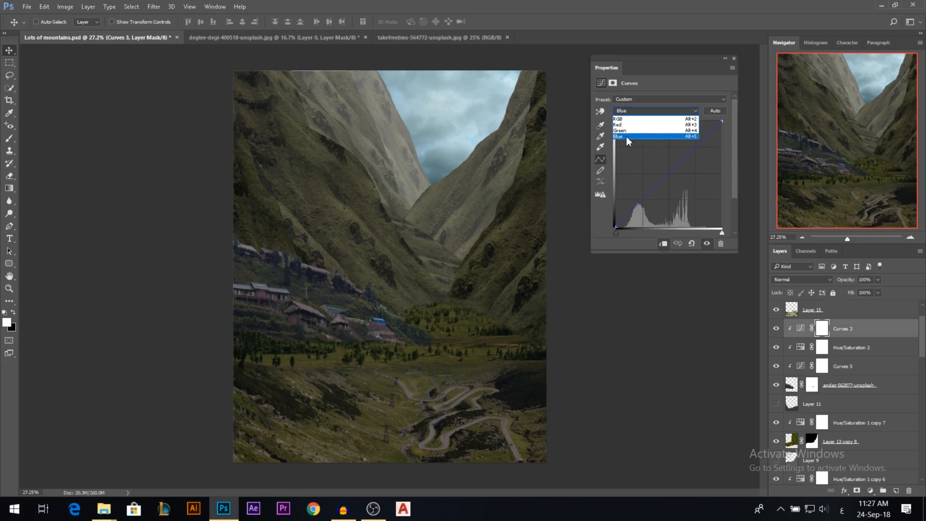
pyautogui.click(627, 136)
pyautogui.moveTo(667, 175)
pyautogui.mouseDown()
pyautogui.moveTo(651, 159)
pyautogui.moveTo(679, 184)
pyautogui.moveTo(672, 177)
pyautogui.mouseUp()
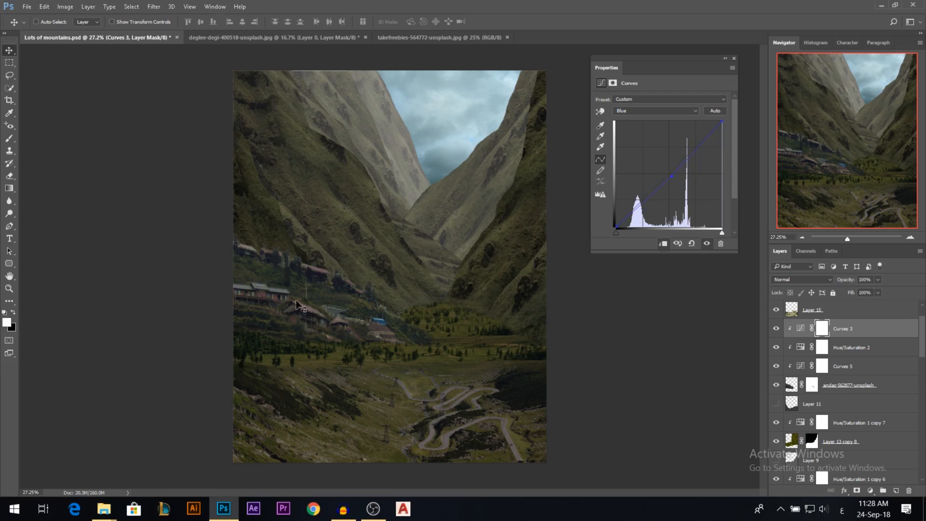
pyautogui.click(734, 59)
pyautogui.scroll(-2, 418, 241)
pyautogui.scroll(5, 338, 386)
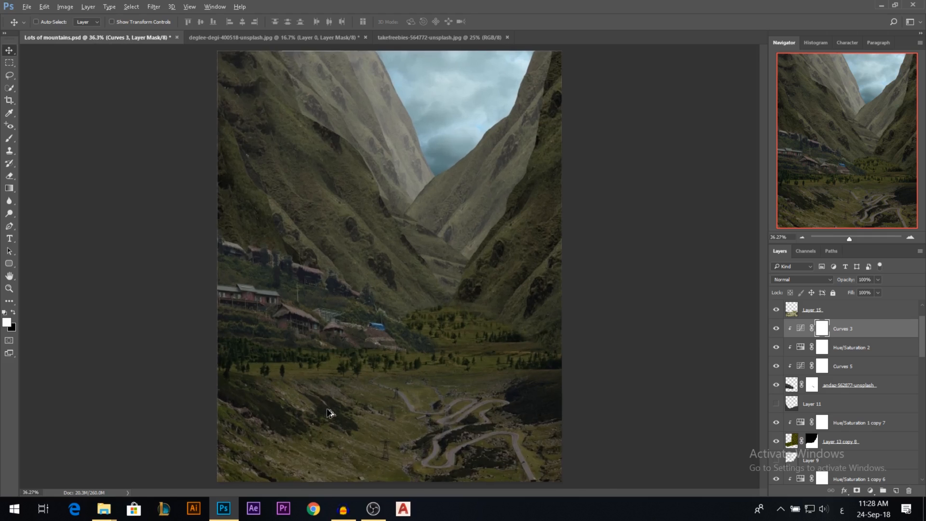
pyautogui.scroll(-2, 340, 357)
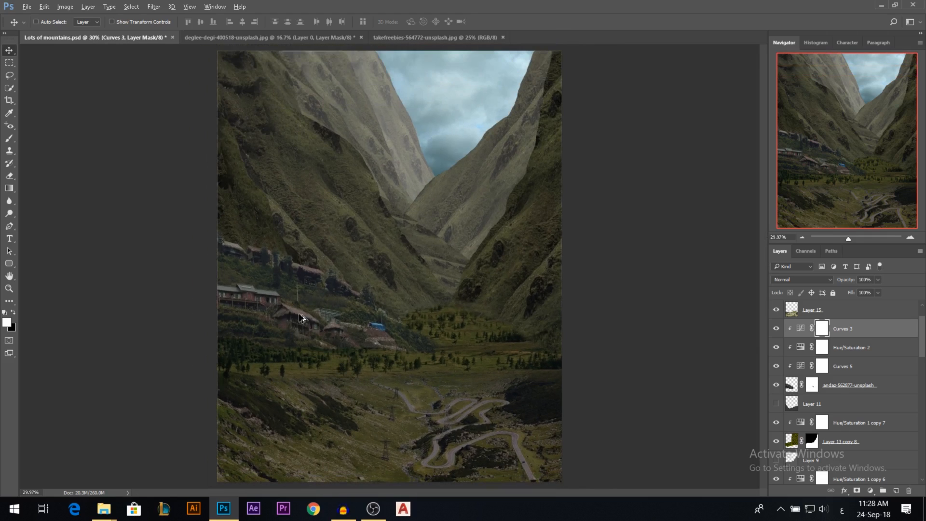
pyautogui.scroll(1, 294, 329)
pyautogui.scroll(-1, 318, 319)
# Delete the tree-covered patch at the foot of the mountains from Layer 15 using a freehand Lasso selection, and deselect.
pyautogui.hotkey('alt', ']')
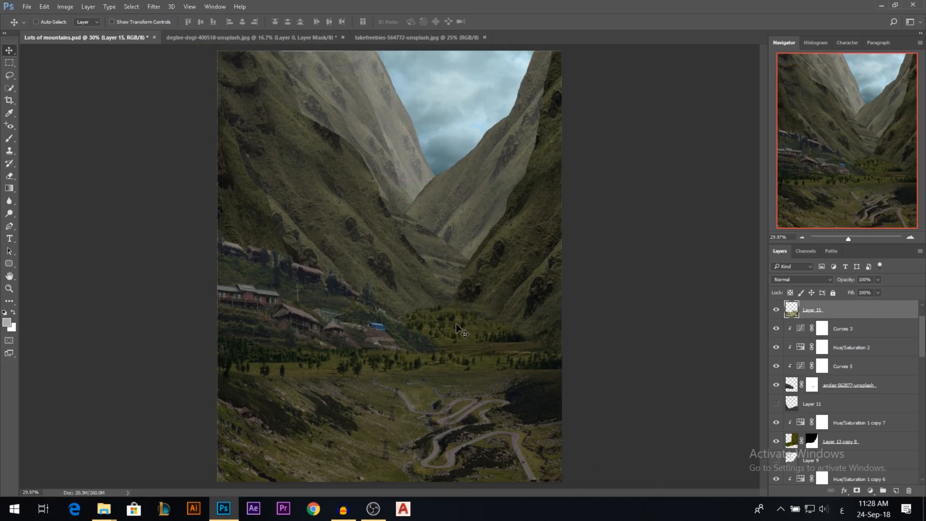
pyautogui.moveTo(457, 329); pyautogui.dragTo(462, 319)
pyautogui.hotkey('ctrl', 'z')
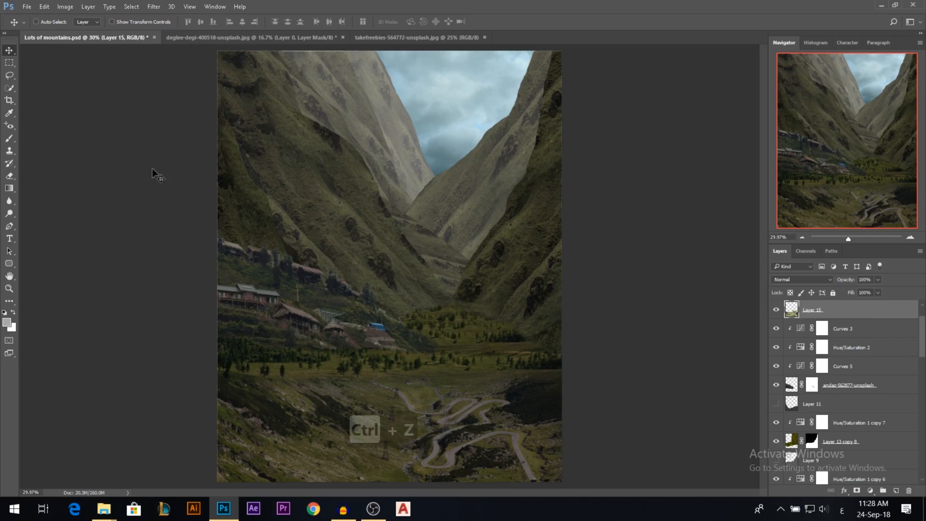
pyautogui.click(11, 78)
pyautogui.moveTo(423, 352)
pyautogui.mouseDown()
pyautogui.moveTo(534, 353)
pyautogui.moveTo(553, 325)
pyautogui.moveTo(450, 255)
pyautogui.moveTo(326, 289)
pyautogui.mouseUp()
pyautogui.press('BackSpace')
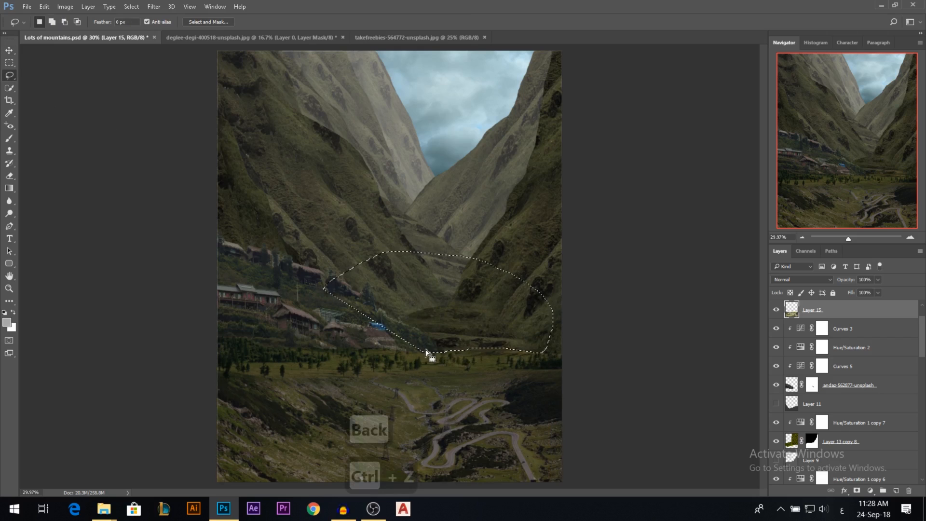
pyautogui.hotkey('ctrl', 'd')
pyautogui.scroll(-2, 452, 365)
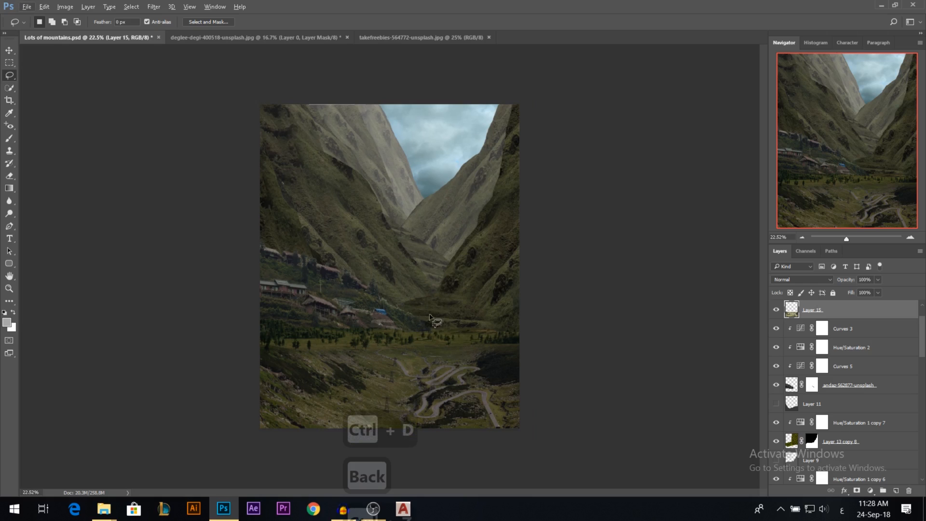
pyautogui.scroll(2, 434, 320)
pyautogui.scroll(-1, 477, 337)
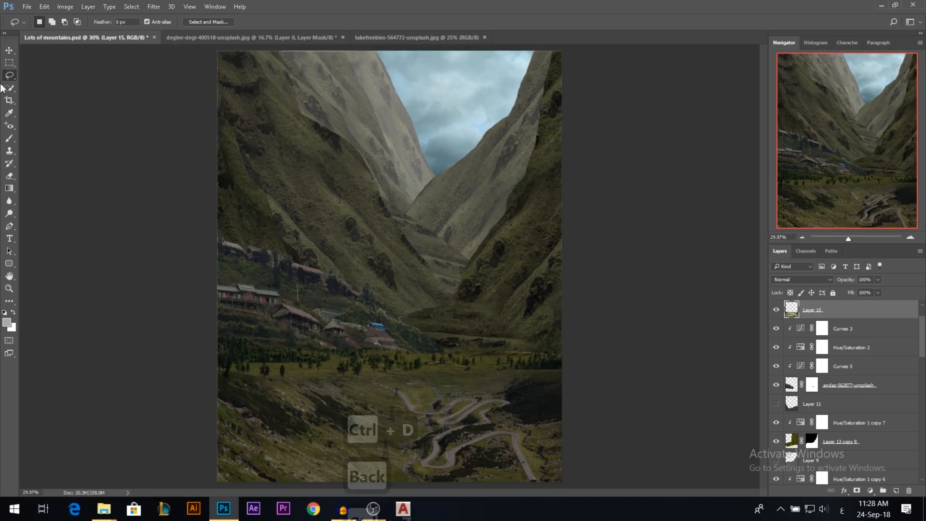
pyautogui.click(8, 50)
# Soften the mask edge of Layer 12 with the Blur tool where the farthest mountain slope meets the sky.
pyautogui.scroll(-1, 473, 260)
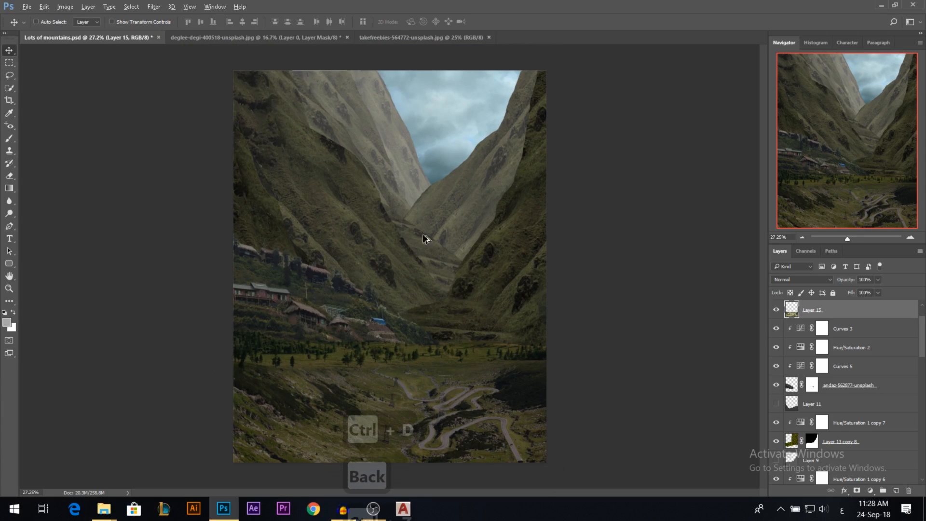
pyautogui.keyDown('ctrl'); pyautogui.click(396, 130); pyautogui.keyUp('ctrl')
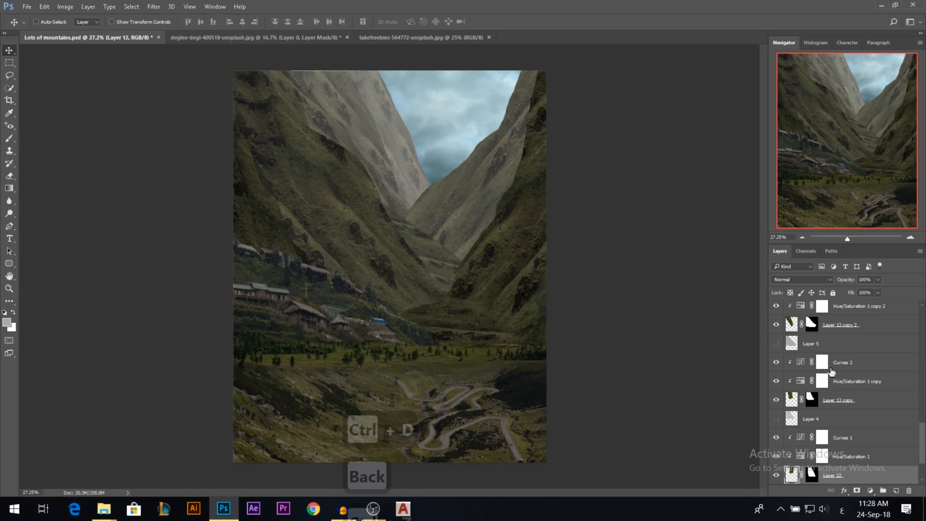
pyautogui.scroll(-2, 828, 419)
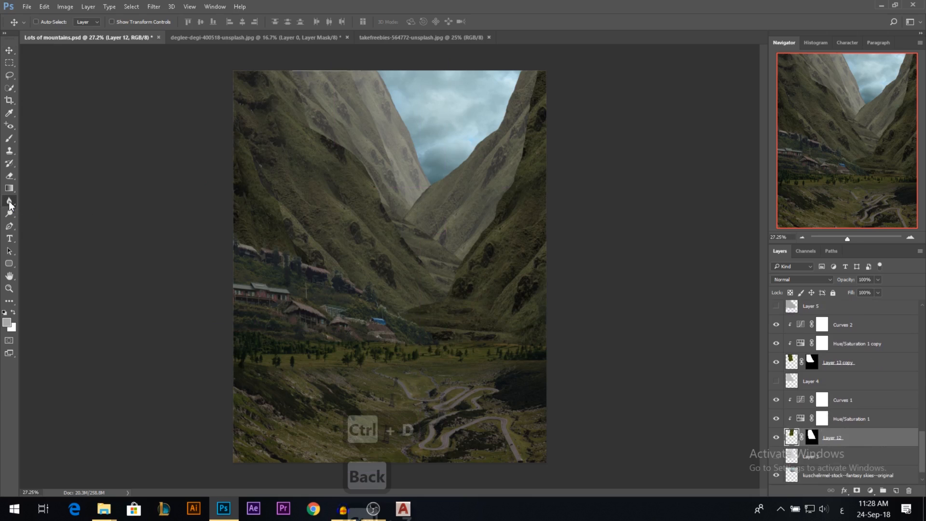
pyautogui.click(10, 203)
pyautogui.click(812, 436)
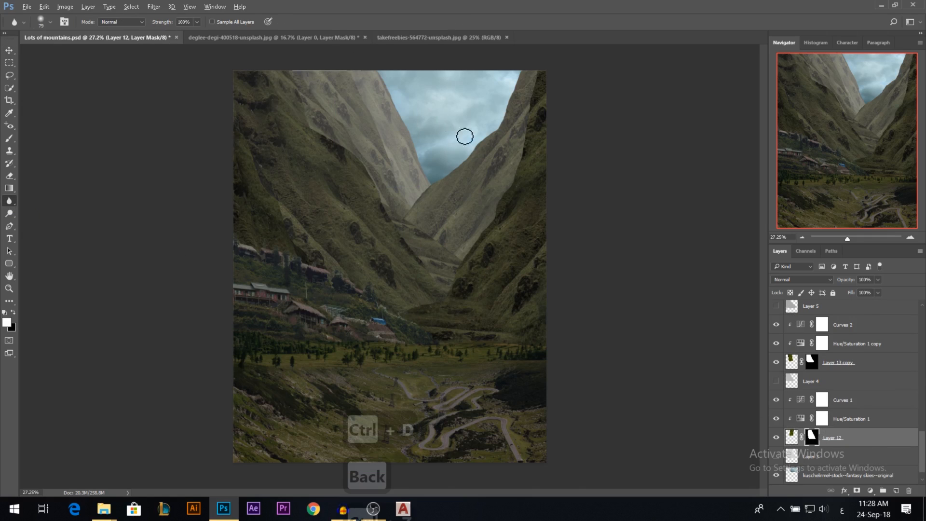
pyautogui.scroll(4, 465, 137)
pyautogui.scroll(2, 427, 121)
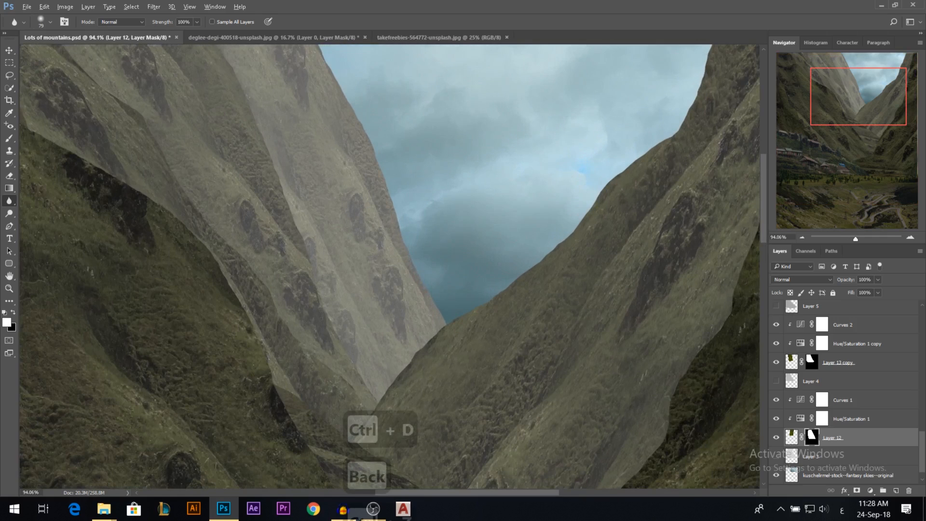
pyautogui.scroll(2, 398, 197)
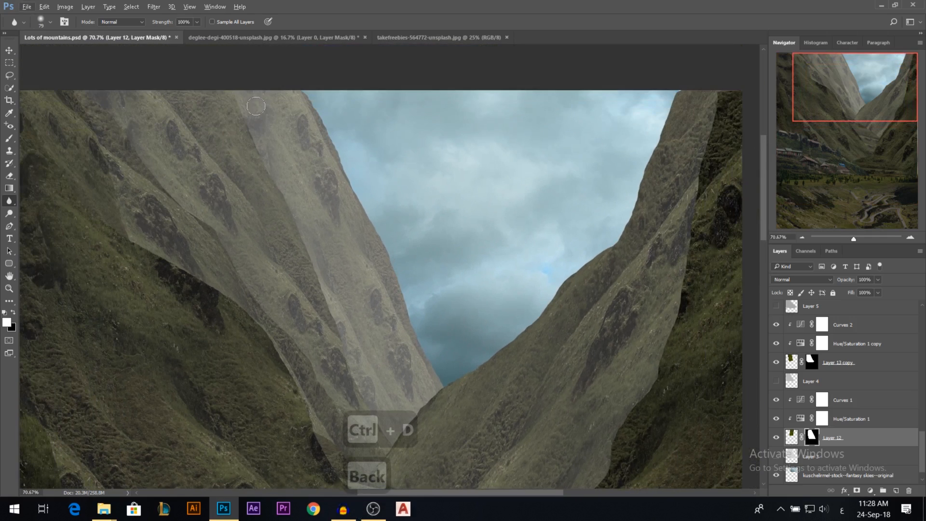
pyautogui.moveTo(355, 179); pyautogui.dragTo(360, 182)
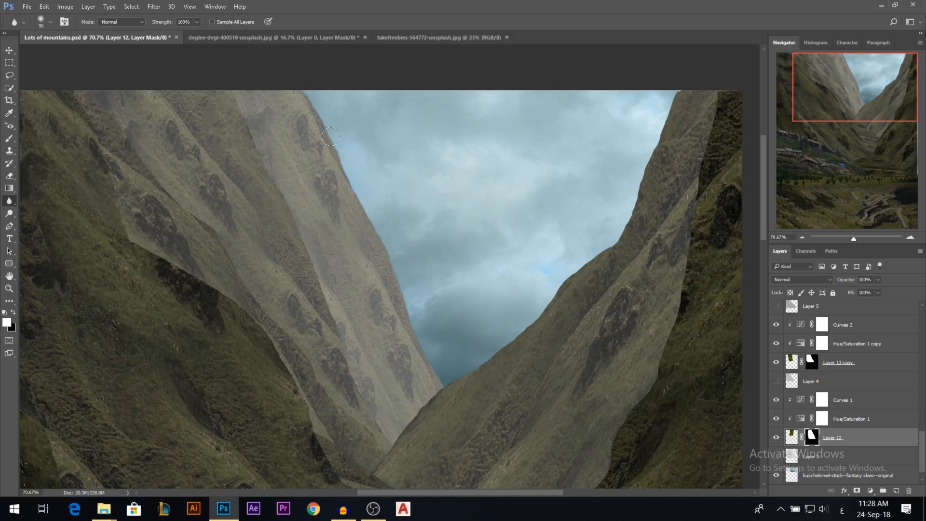
pyautogui.scroll(-1, 345, 182)
pyautogui.scroll(3, 399, 212)
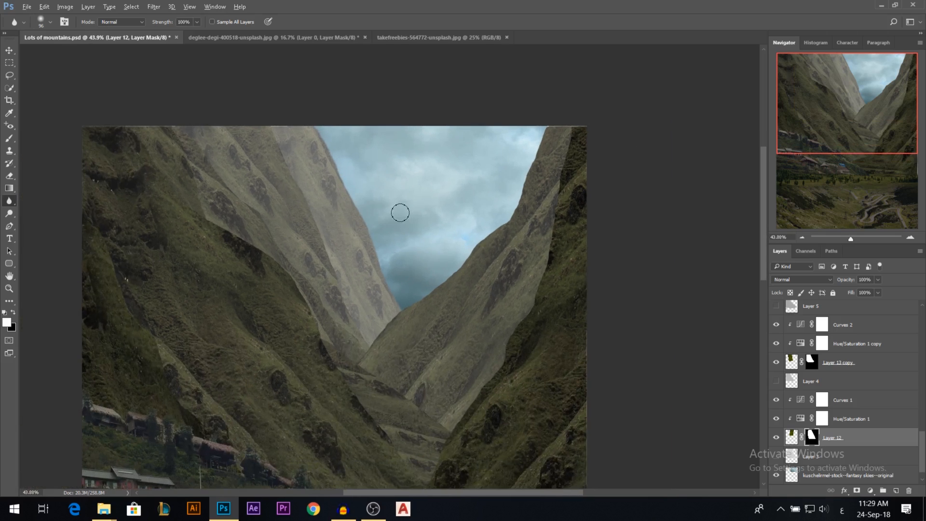
pyautogui.scroll(-3, 415, 287)
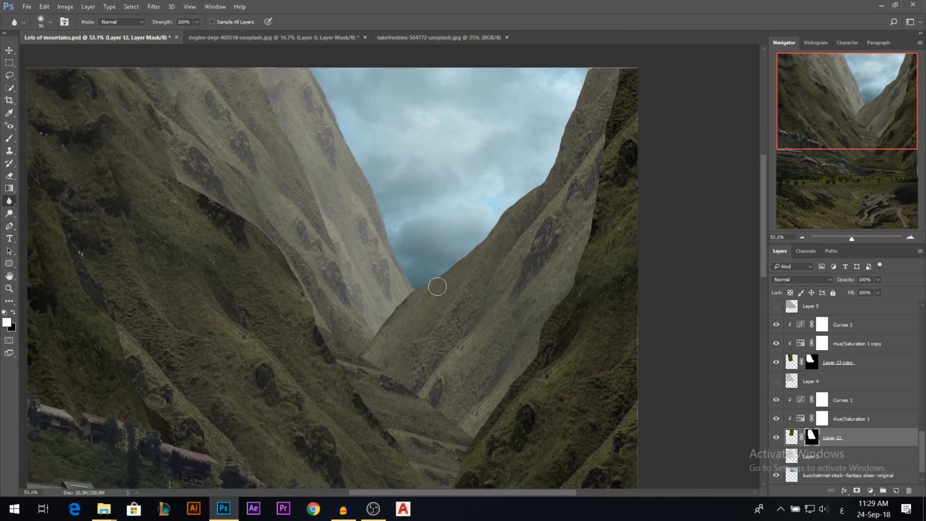
pyautogui.click(793, 361)
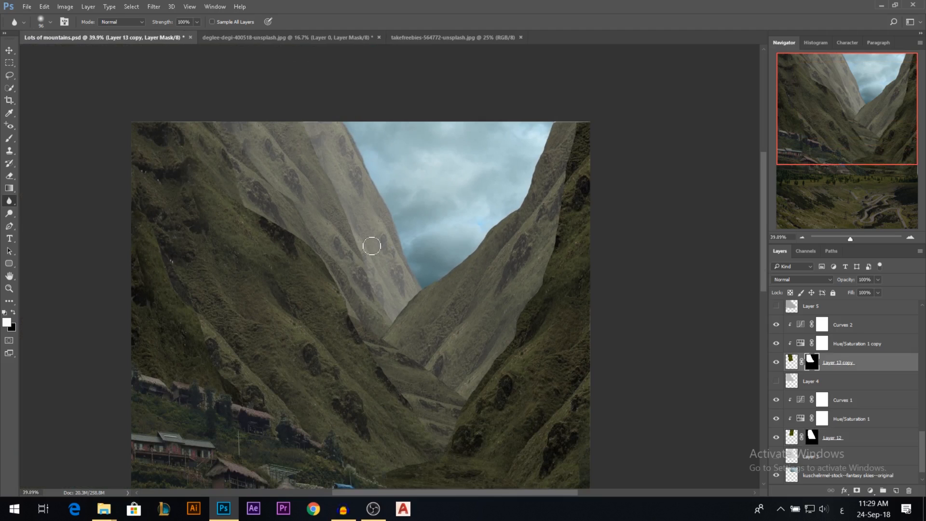
pyautogui.press('v')
pyautogui.scroll(-2, 509, 285)
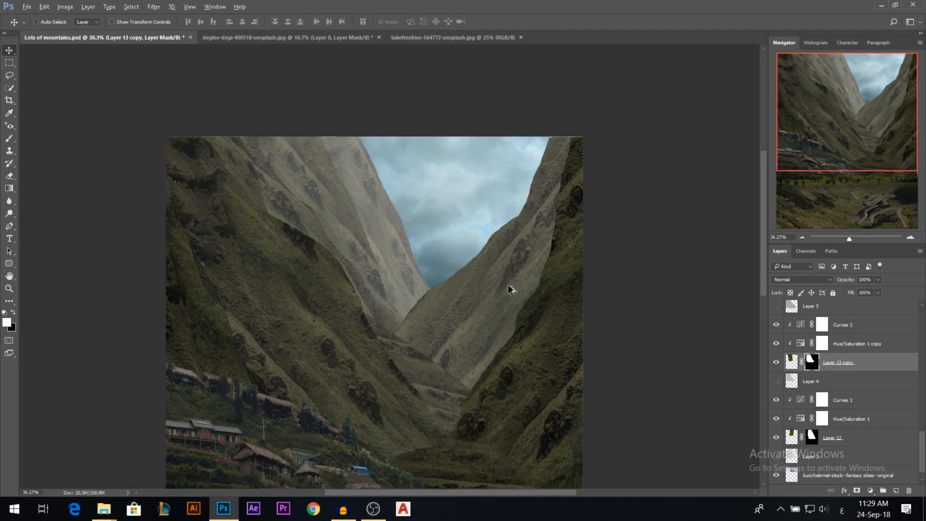
# Add a Color Balance adjustment directly above Curves 1, clipped to Layer 12.
pyautogui.click(836, 437)
pyautogui.scroll(-1, 426, 240)
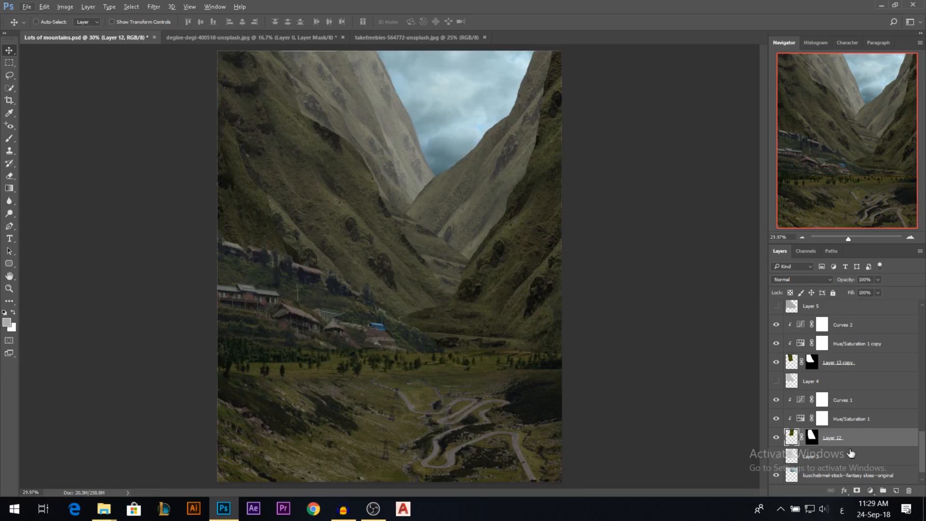
pyautogui.click(847, 404)
pyautogui.click(870, 491)
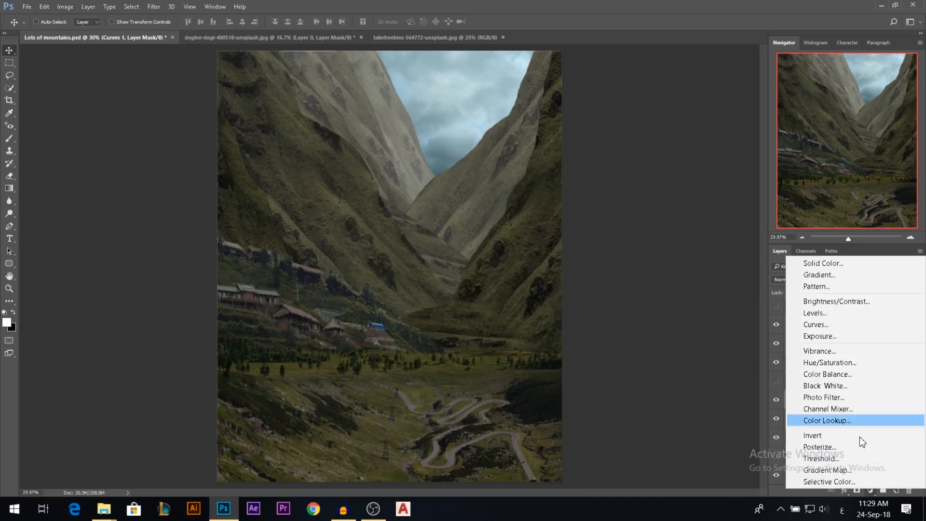
pyautogui.click(832, 375)
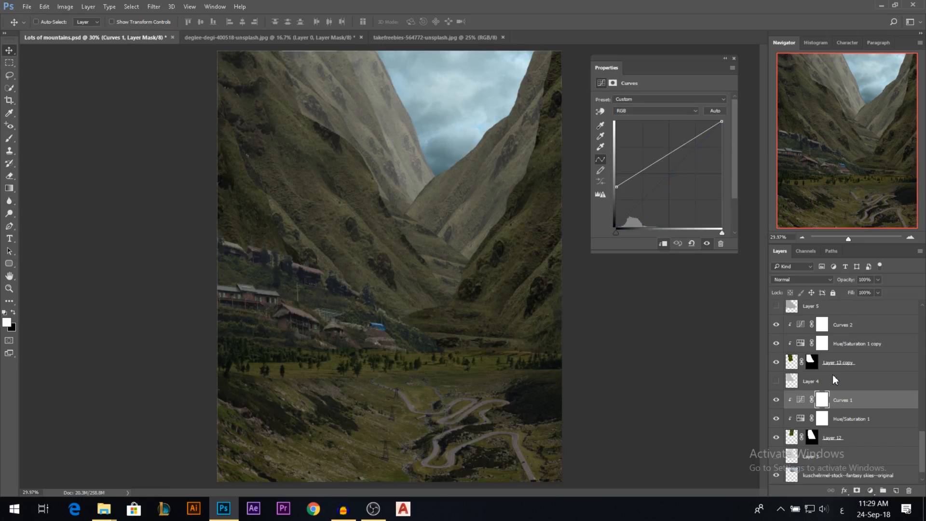
pyautogui.click(665, 245)
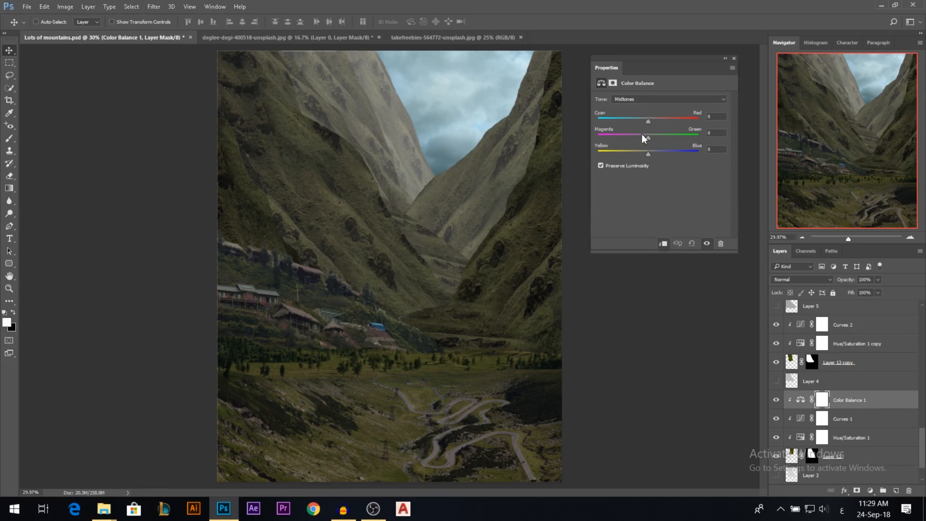
# Set Layer 12's Color Balance to Cyan/Red -11 in the midtones, and Cyan/Red -10, Magenta/Green 0, Yellow/Blue +3 in the highlights.
pyautogui.click(642, 120)
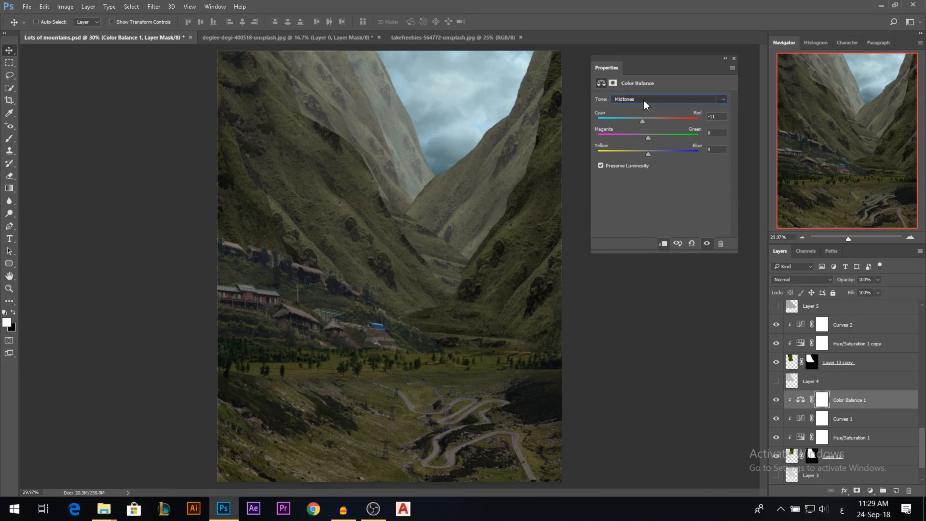
pyautogui.click(643, 100)
pyautogui.click(630, 117)
pyautogui.click(650, 152)
pyautogui.moveTo(644, 139); pyautogui.dragTo(647, 138)
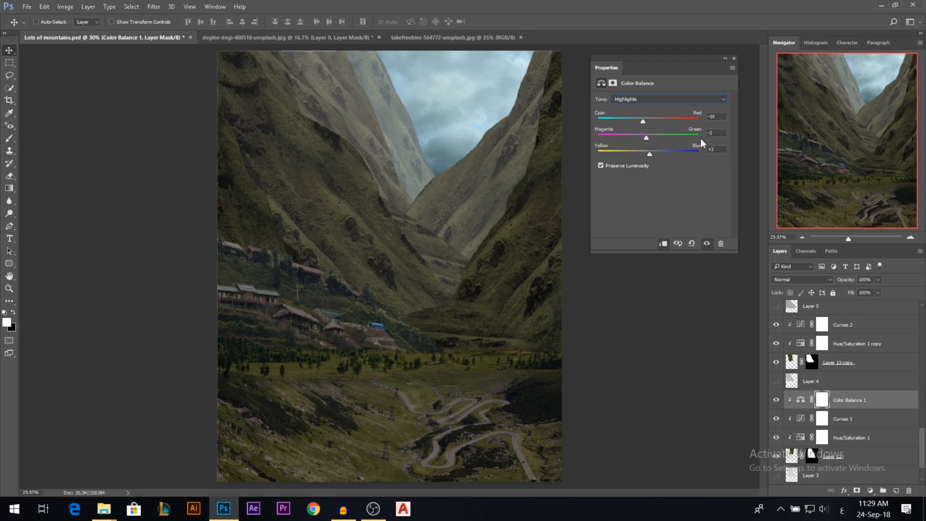
pyautogui.write('0')
pyautogui.click(735, 58)
# Copy the Color Balance adjustment above the adjustments of Layer 13 copy and Layer 13 copy 2, clipping each copy.
pyautogui.moveTo(827, 407); pyautogui.dragTo(842, 323)
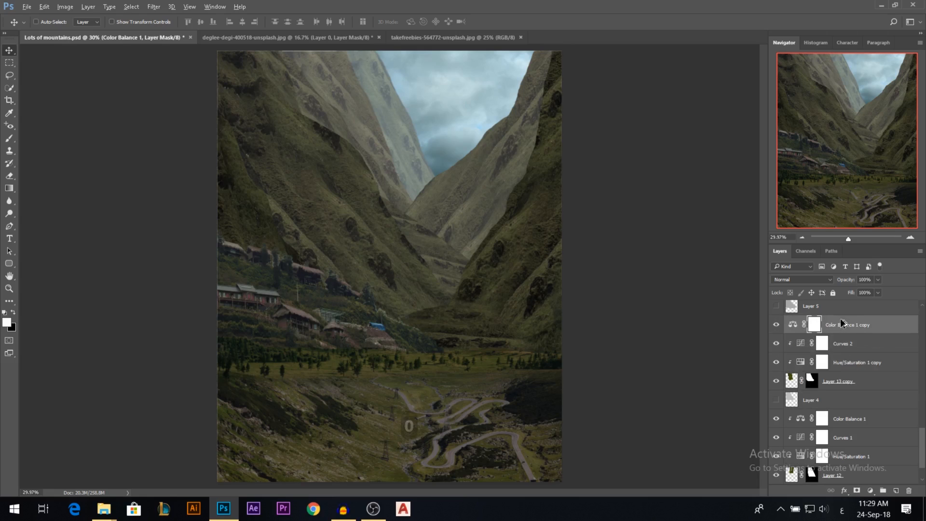
pyautogui.keyDown('alt'); pyautogui.click(844, 333); pyautogui.keyUp('alt')
pyautogui.scroll(3, 857, 389)
pyautogui.moveTo(853, 437); pyautogui.dragTo(850, 357)
pyautogui.keyDown('alt'); pyautogui.click(849, 371); pyautogui.keyUp('alt')
# Copy the Color Balance adjustment to the stacks of Layer 13 copy 6, copy 4 and copy 3, clipping each copy.
pyautogui.scroll(3, 845, 396)
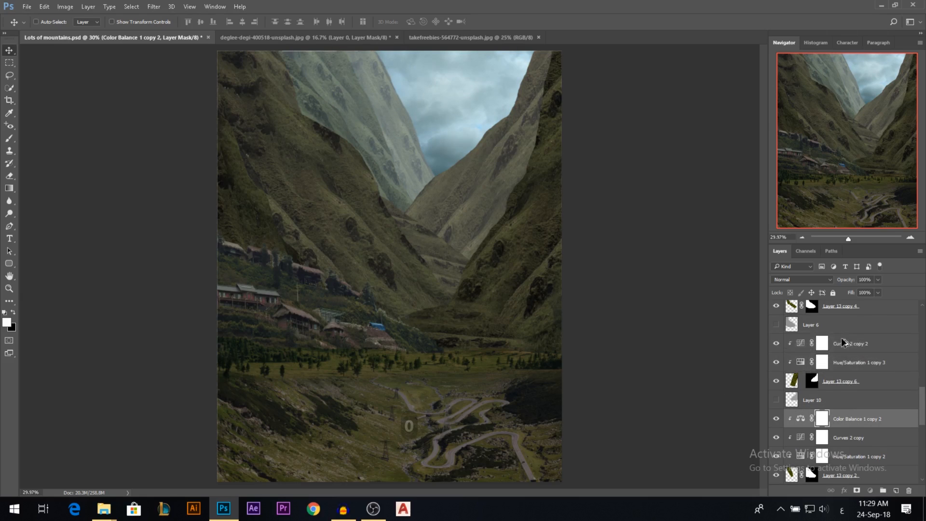
pyautogui.moveTo(842, 340); pyautogui.dragTo(842, 339)
pyautogui.keyDown('alt'); pyautogui.click(843, 353); pyautogui.keyUp('alt')
pyautogui.moveTo(846, 415); pyautogui.dragTo(840, 384)
pyautogui.scroll(1, 842, 385)
pyautogui.moveTo(852, 420); pyautogui.dragTo(850, 338)
pyautogui.keyDown('alt'); pyautogui.click(845, 352); pyautogui.keyUp('alt')
# Copy the Color Balance adjustment to the nearest mountains, Layer 13 copy 5 and Layer 13 copy 8, clipping each copy.
pyautogui.scroll(4, 843, 407)
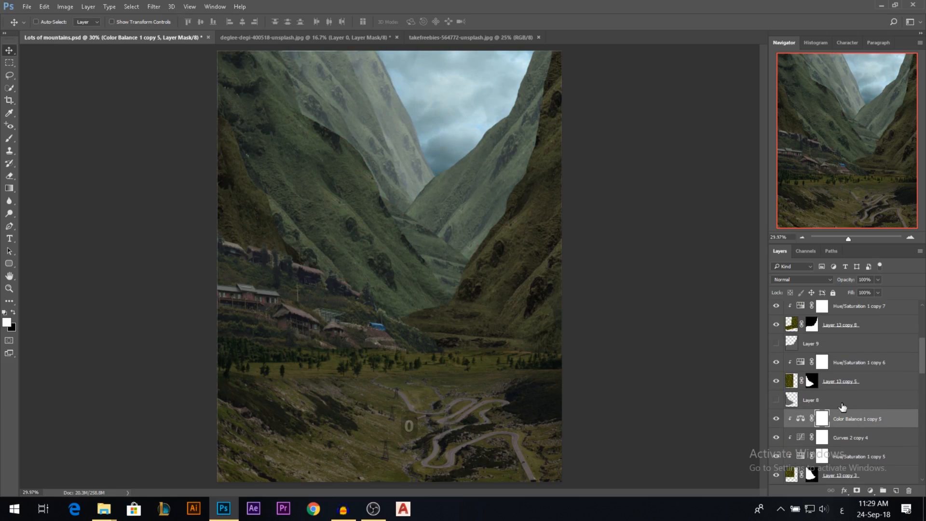
pyautogui.moveTo(854, 421); pyautogui.dragTo(849, 356)
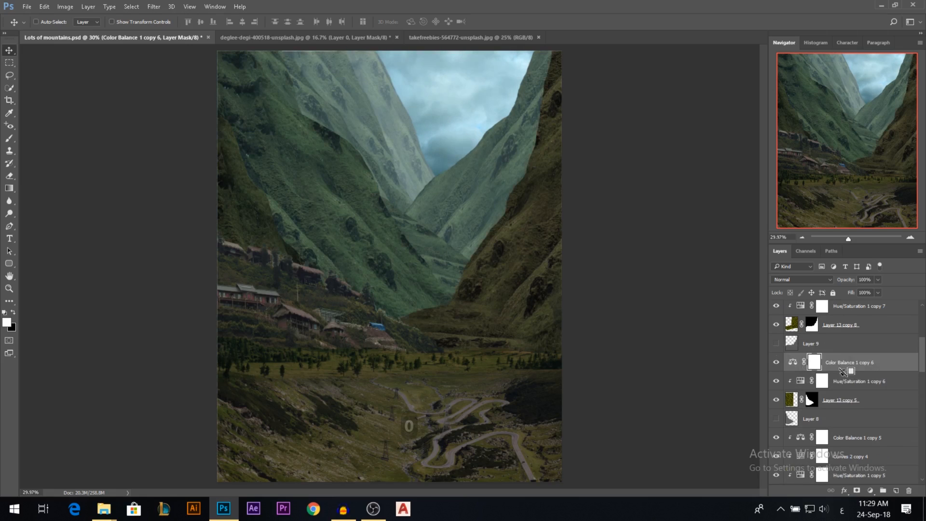
pyautogui.keyDown('alt'); pyautogui.click(845, 371); pyautogui.keyUp('alt')
pyautogui.scroll(3, 850, 405)
pyautogui.moveTo(853, 423); pyautogui.dragTo(837, 367)
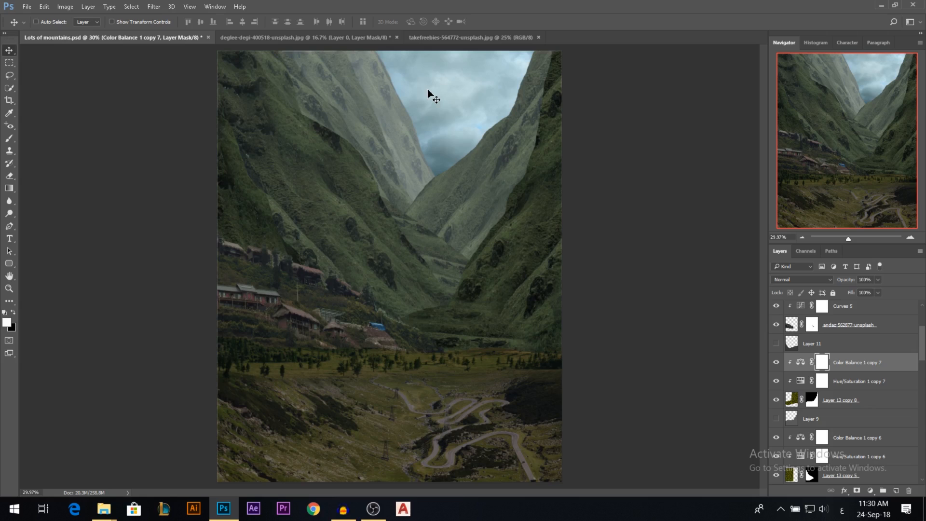
# Lower the opacity of Color Balance 1 copy slightly and set Color Balance 1 copy 2 to 71% opacity.
pyautogui.moveTo(921, 344); pyautogui.dragTo(924, 462)
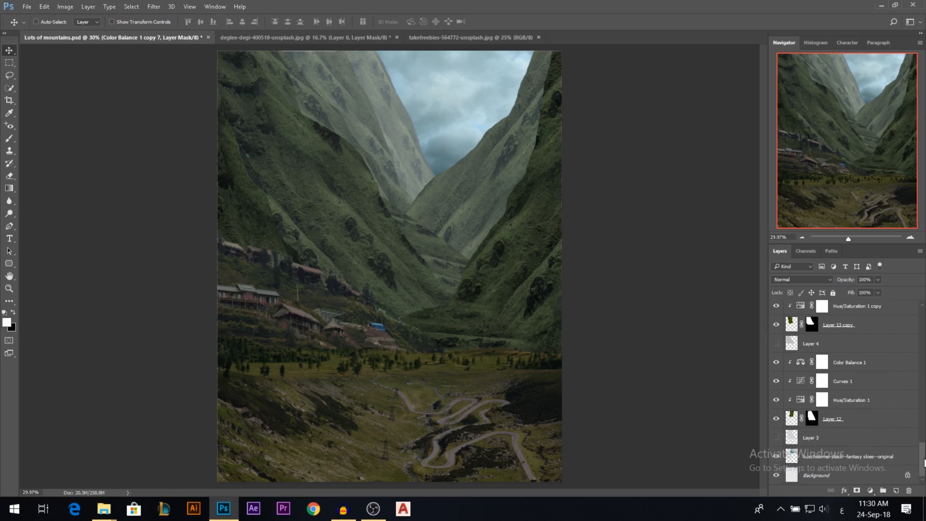
pyautogui.scroll(1, 821, 394)
pyautogui.scroll(3, 821, 395)
pyautogui.click(776, 401)
pyautogui.click(776, 400)
pyautogui.click(841, 345)
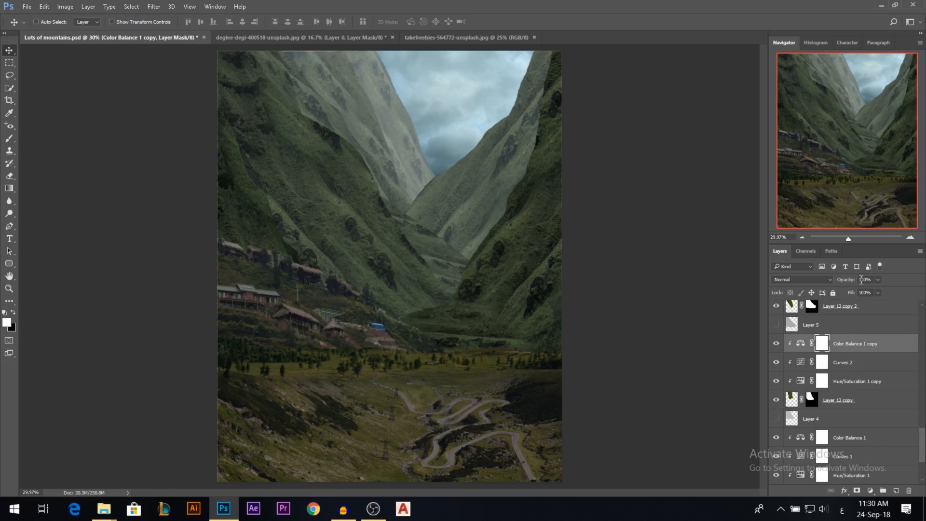
pyautogui.moveTo(855, 280); pyautogui.dragTo(848, 282)
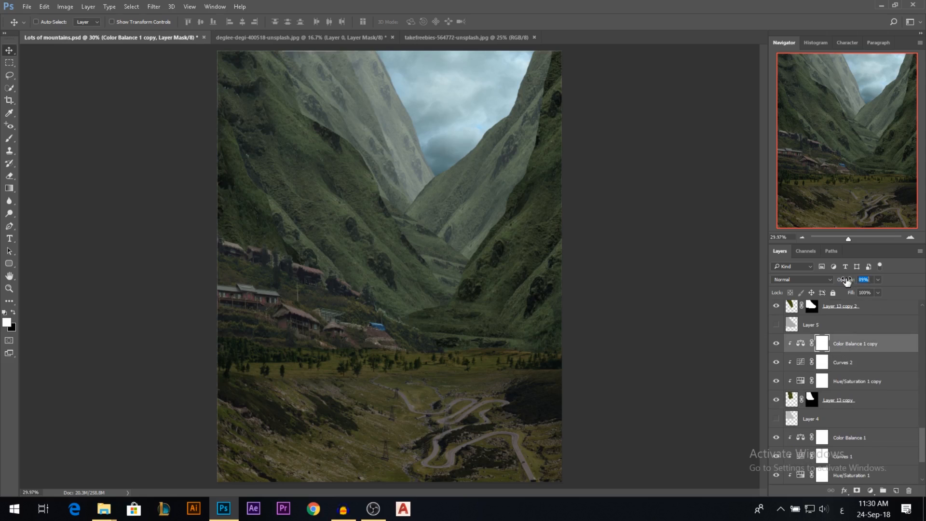
pyautogui.scroll(3, 857, 347)
pyautogui.click(854, 313)
pyautogui.click(838, 281)
# Reduce the opacity of Color Balance 1 copy 3 and Color Balance 1 copy 4, the latter to about 44%.
pyautogui.scroll(2, 838, 369)
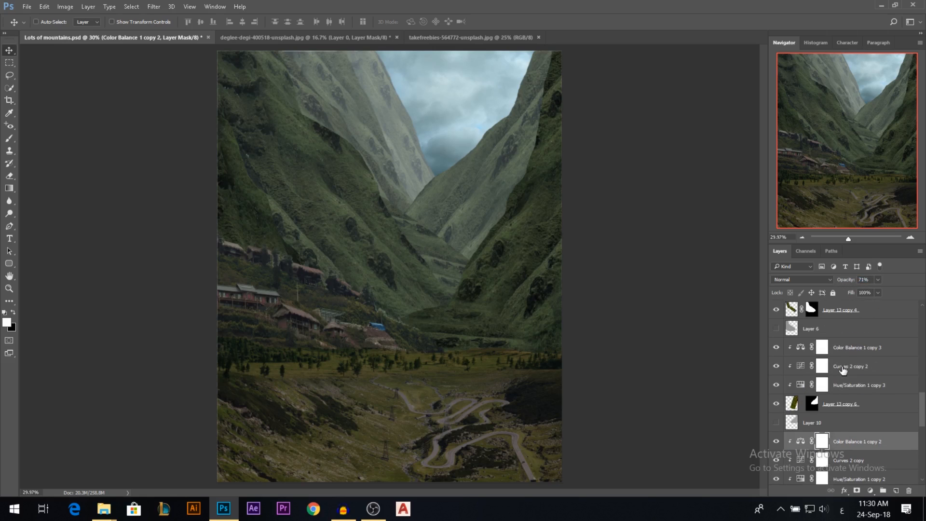
pyautogui.click(838, 341)
pyautogui.moveTo(856, 282); pyautogui.dragTo(832, 282)
pyautogui.scroll(5, 852, 393)
pyautogui.click(841, 348)
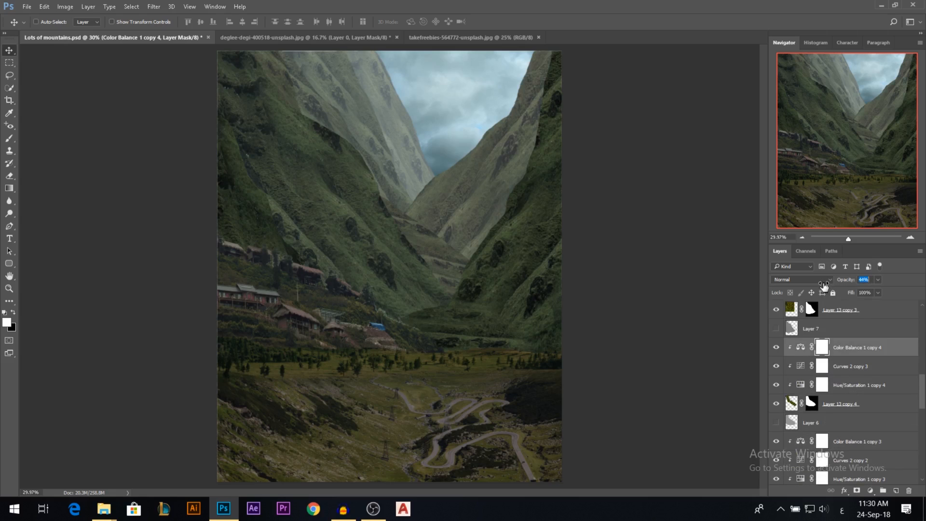
# Reduce the opacity of Color Balance 1 copy 5, copy 6 and copy 7 to weaken the tint on the nearer mountains.
pyautogui.scroll(5, 851, 386)
pyautogui.click(854, 355)
pyautogui.moveTo(826, 281); pyautogui.dragTo(840, 282)
pyautogui.scroll(4, 860, 380)
pyautogui.click(844, 354)
pyautogui.scroll(3, 856, 355)
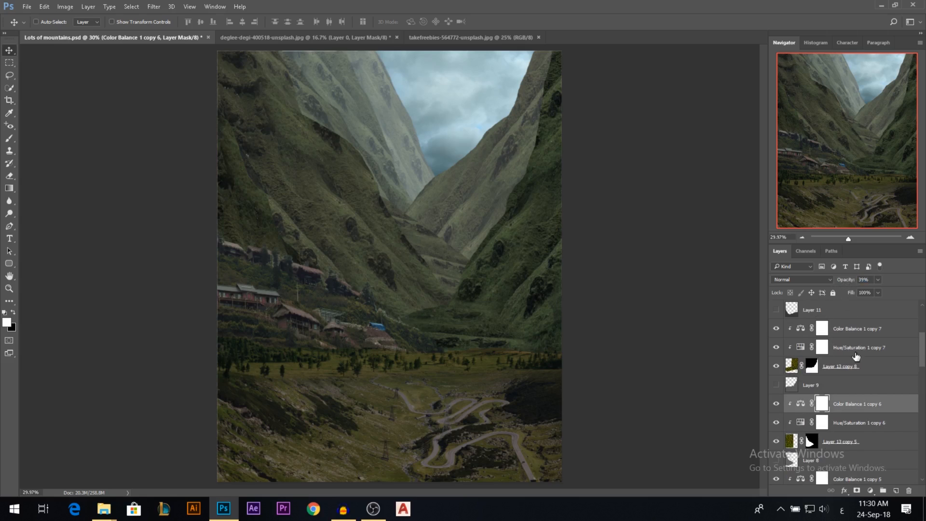
pyautogui.click(848, 332)
pyautogui.moveTo(848, 282); pyautogui.dragTo(844, 280)
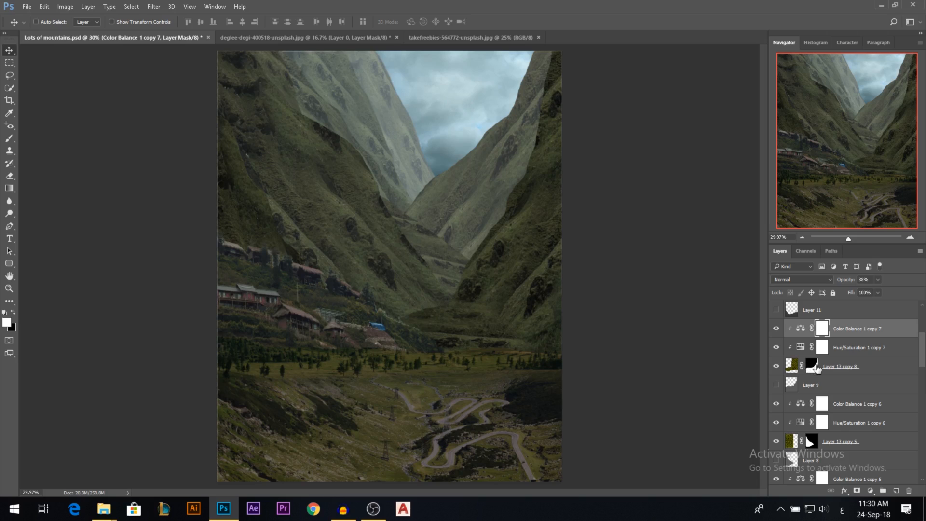
# Soften the mask edges of Layer 13 copy 8 and Layer 13 copy 5 with the Blur tool.
pyautogui.click(814, 366)
pyautogui.click(9, 201)
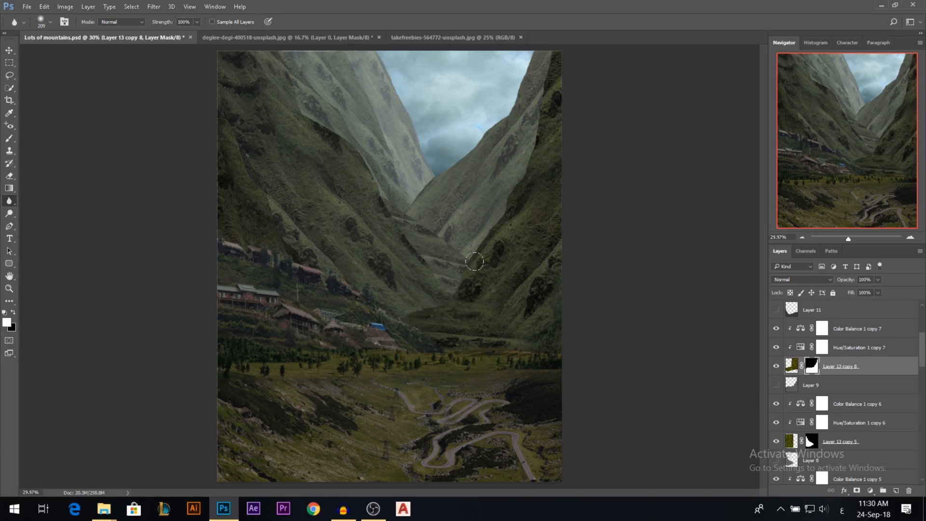
pyautogui.scroll(-1, 845, 424)
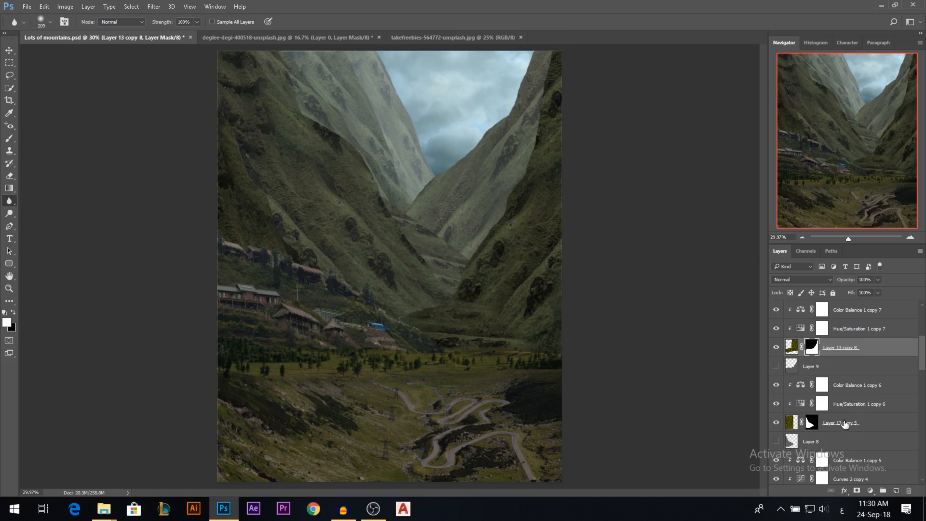
pyautogui.click(813, 423)
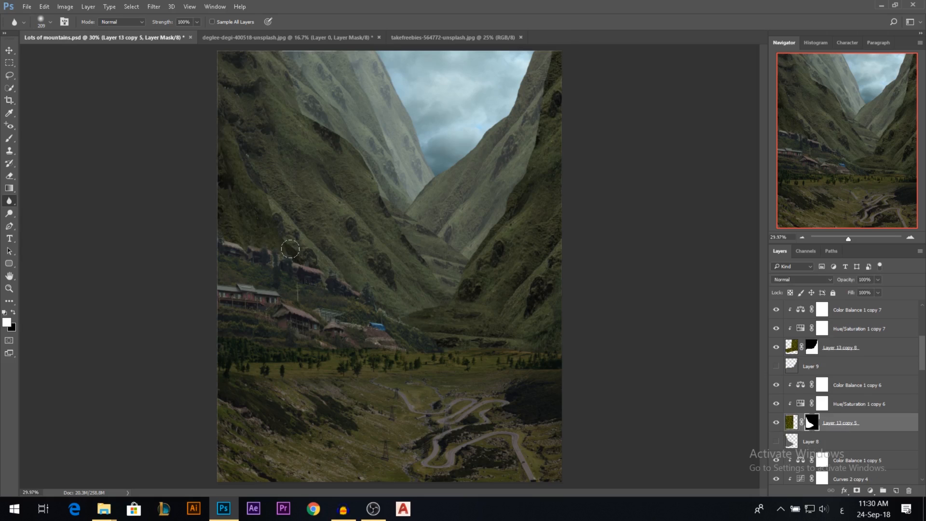
# Blur the mask edges of Layer 13 copy 3 and Layer 13 copy 4 along their slopes, checking which mountain each one covers.
pyautogui.scroll(-3, 809, 372)
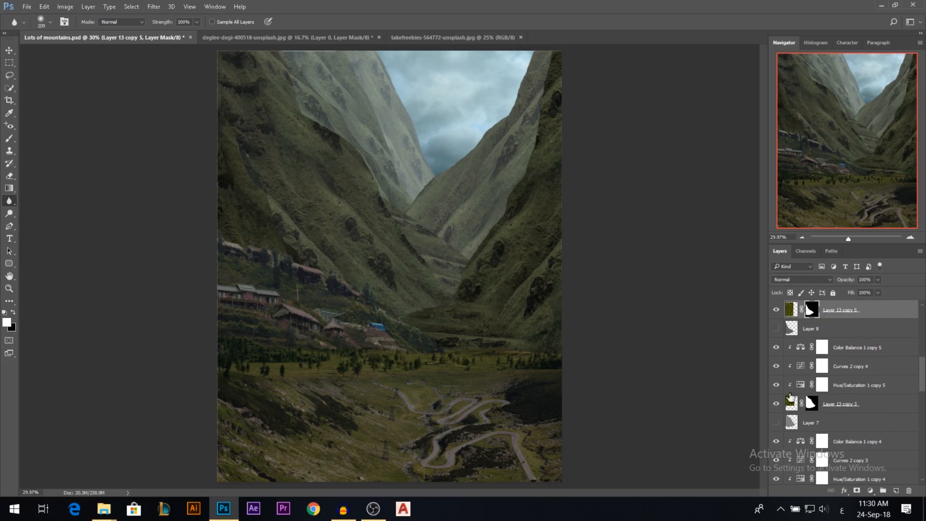
pyautogui.click(813, 405)
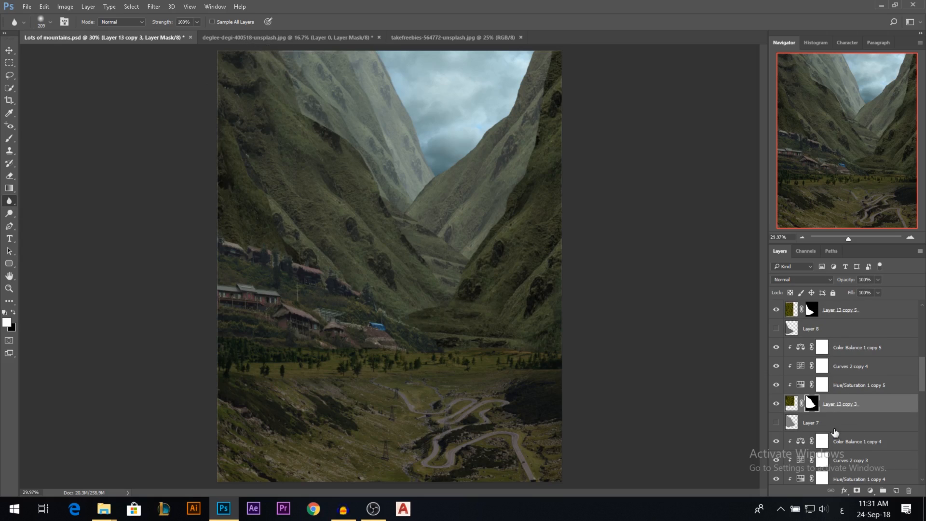
pyautogui.keyDown('shift'); pyautogui.click(813, 407); pyautogui.keyUp('shift')
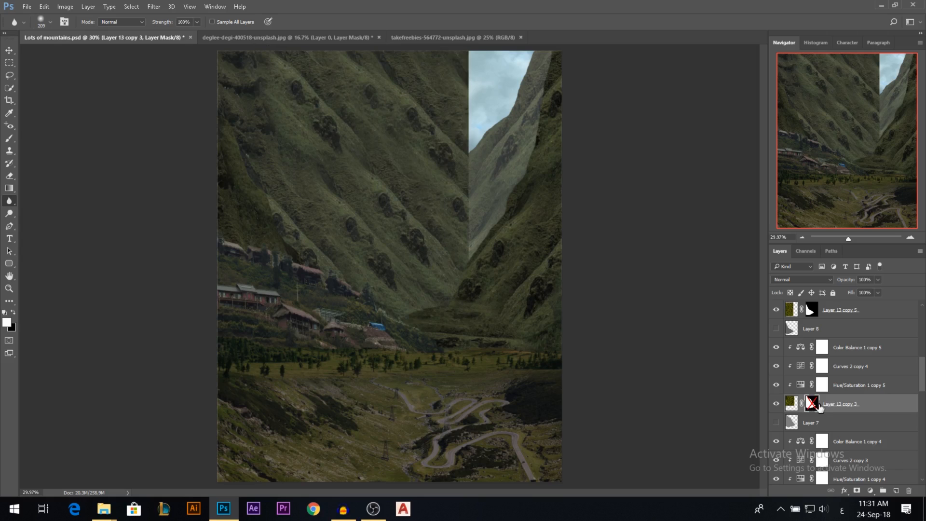
pyautogui.keyDown('shift'); pyautogui.click(818, 405); pyautogui.keyUp('shift')
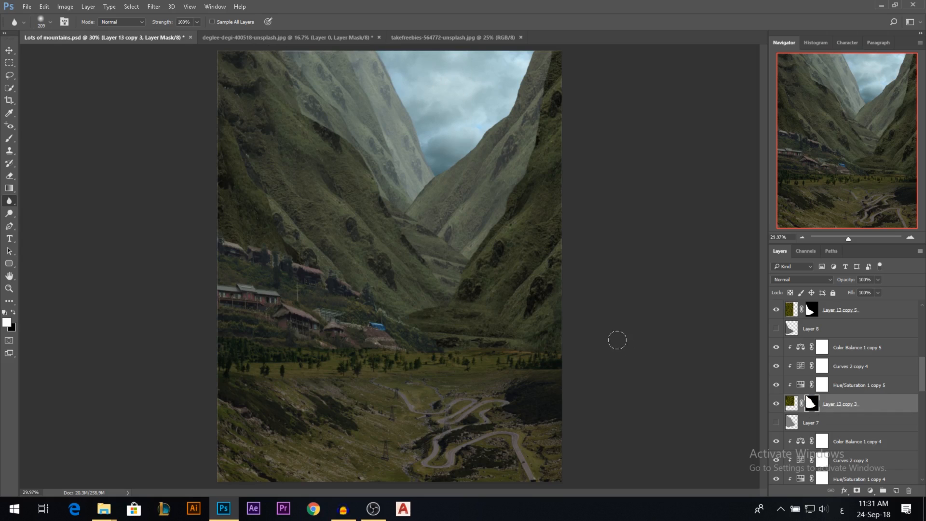
pyautogui.scroll(-5, 838, 383)
pyautogui.click(814, 403)
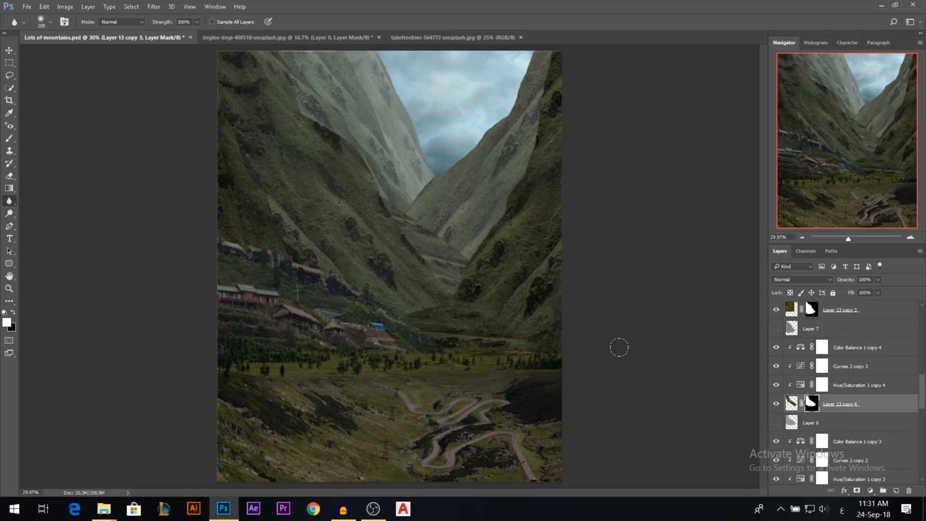
pyautogui.click(775, 404)
pyautogui.click(775, 404)
# Blur the mask edges of Layer 13 copy 6 and Layer 13 copy 2 where the slopes meet the background.
pyautogui.scroll(-5, 844, 386)
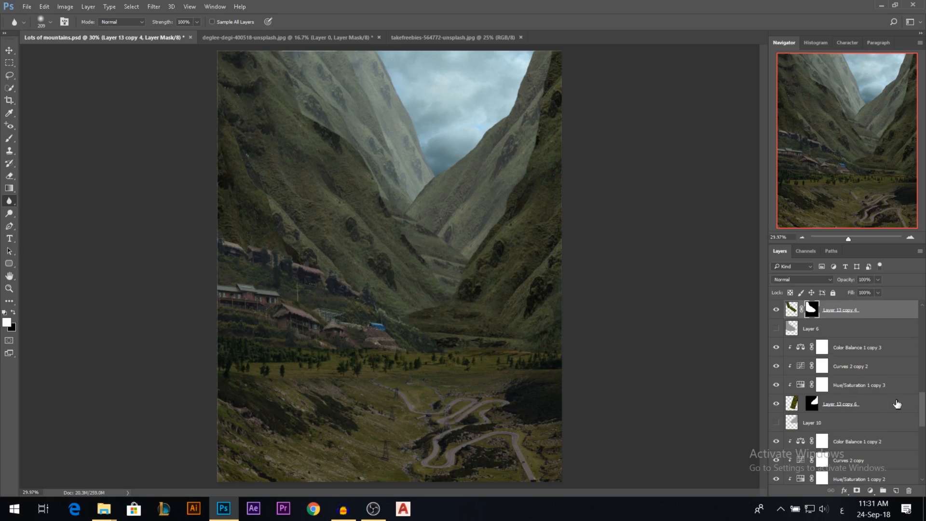
pyautogui.click(776, 404)
pyautogui.click(776, 403)
pyautogui.click(813, 406)
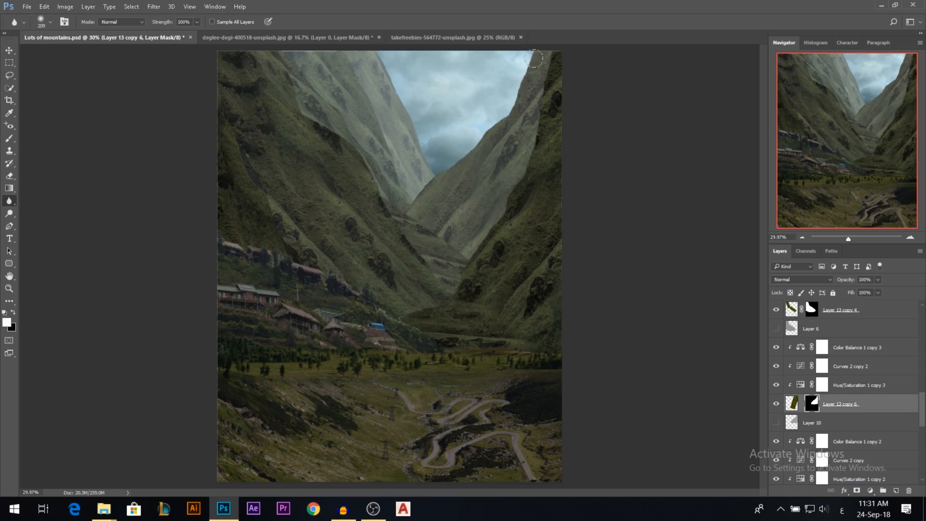
pyautogui.scroll(-5, 844, 386)
pyautogui.click(776, 366)
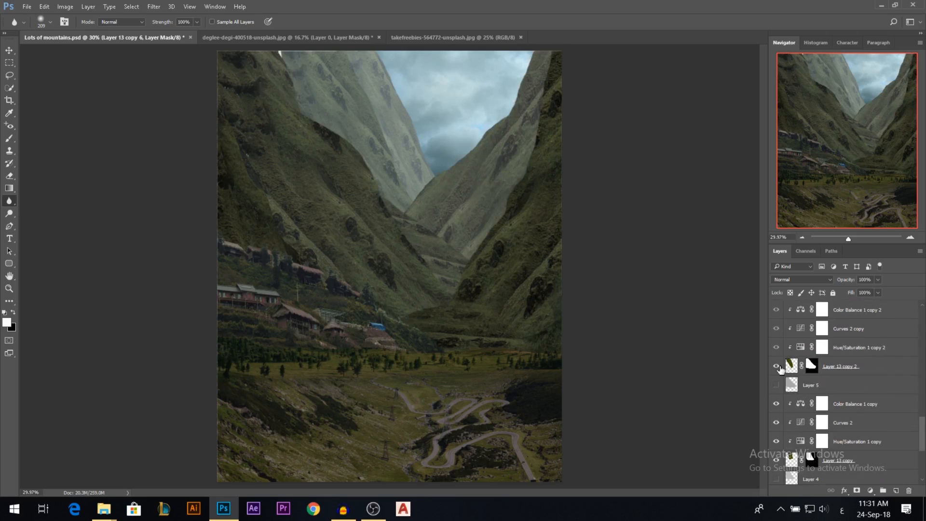
pyautogui.click(811, 366)
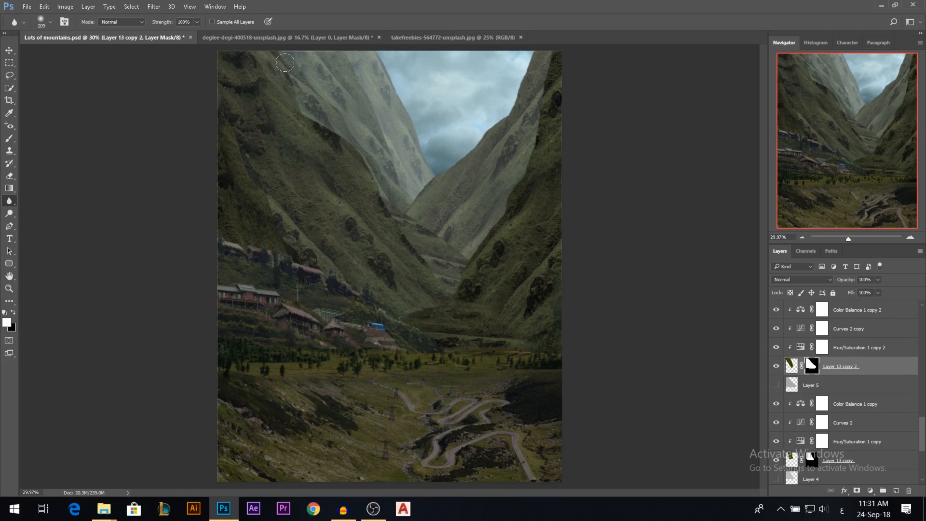
pyautogui.click(9, 49)
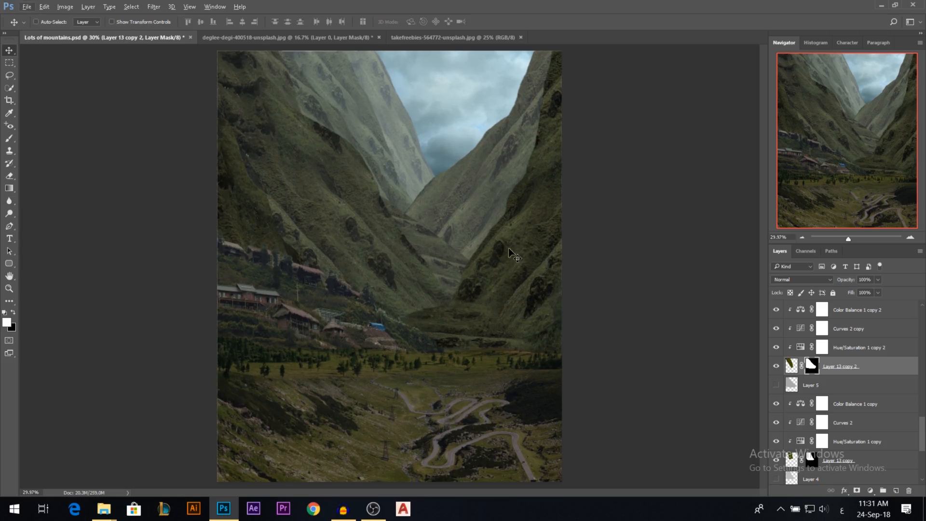
# Add a new empty layer directly above Layer 12, clipped to it.
pyautogui.scroll(-1, 472, 256)
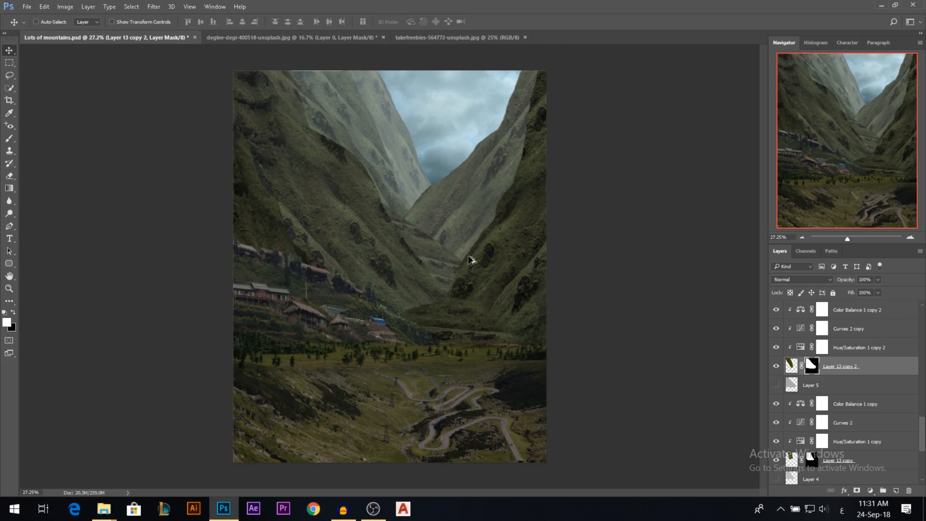
pyautogui.scroll(-1, 859, 375)
pyautogui.moveTo(921, 434); pyautogui.dragTo(923, 462)
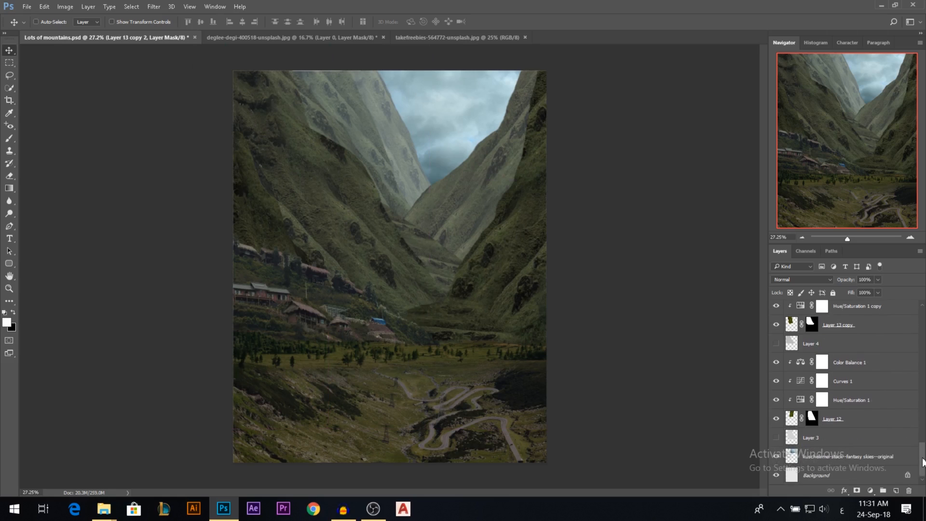
pyautogui.click(776, 418)
pyautogui.click(776, 419)
pyautogui.click(839, 421)
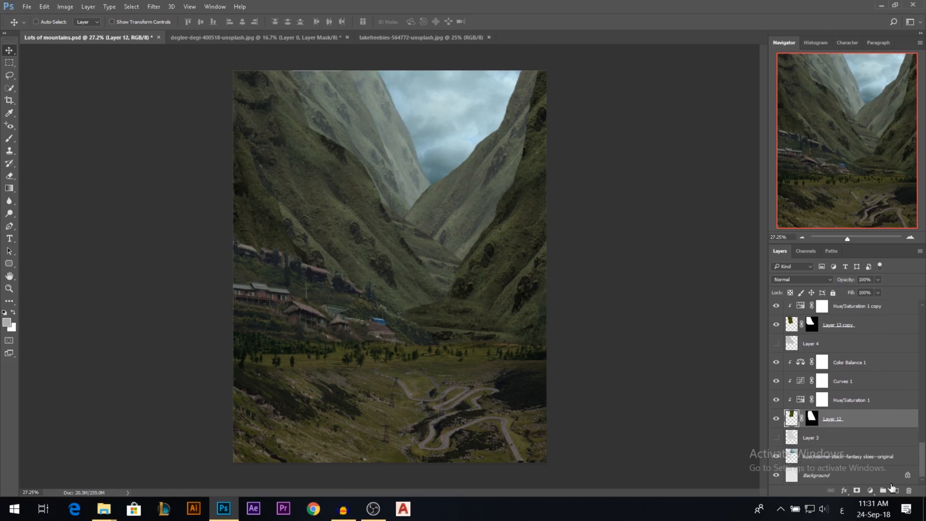
pyautogui.click(896, 490)
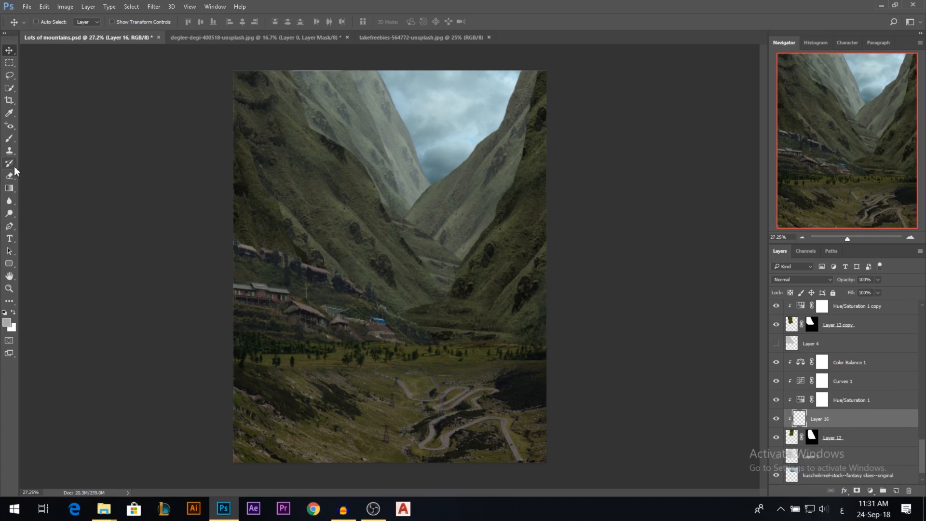
# Switch to the Brush tool and sample the pale blue of the sky as the paint colour.
pyautogui.click(9, 139)
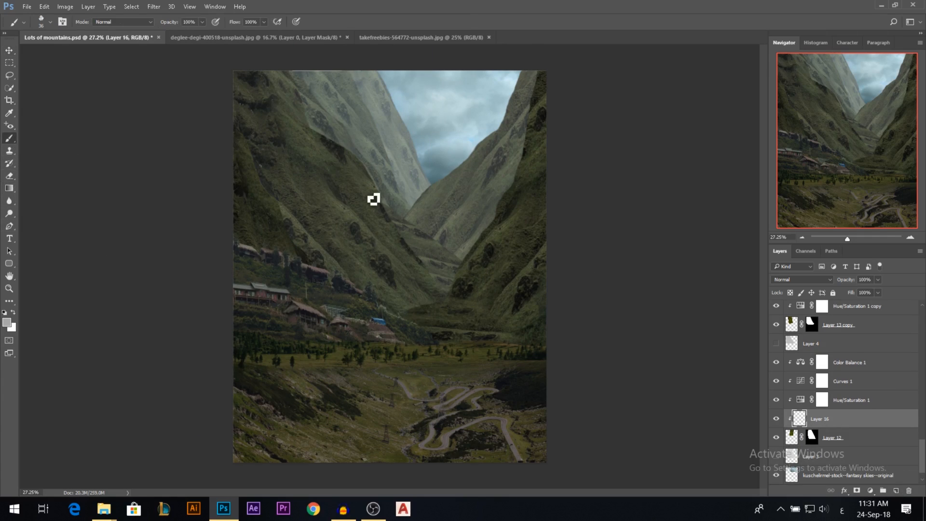
pyautogui.press('super')
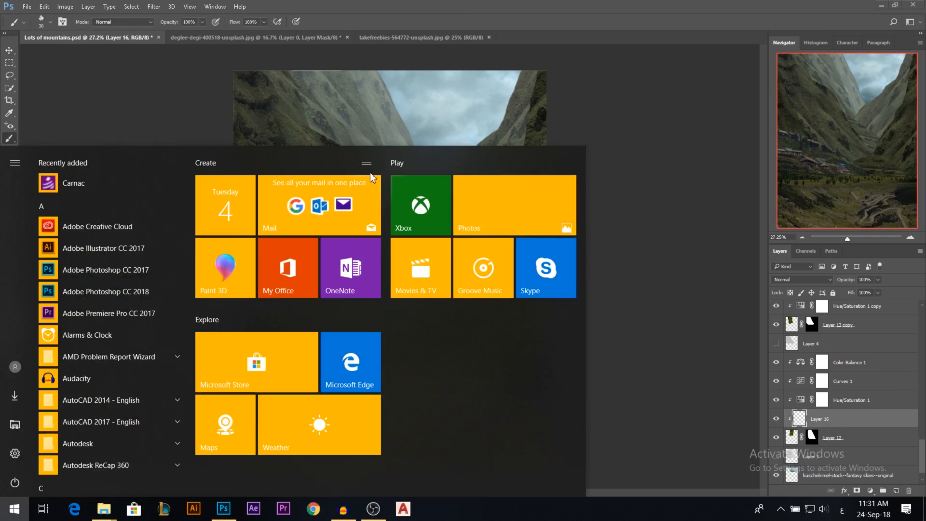
pyautogui.press('super')
pyautogui.moveTo(361, 146); pyautogui.dragTo(375, 147)
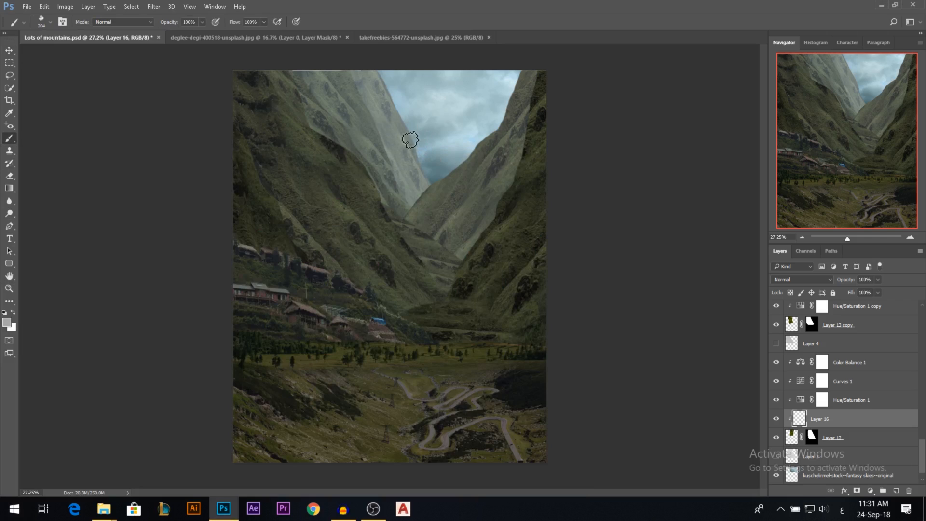
pyautogui.keyDown('alt'); pyautogui.click(406, 106); pyautogui.keyUp('alt')
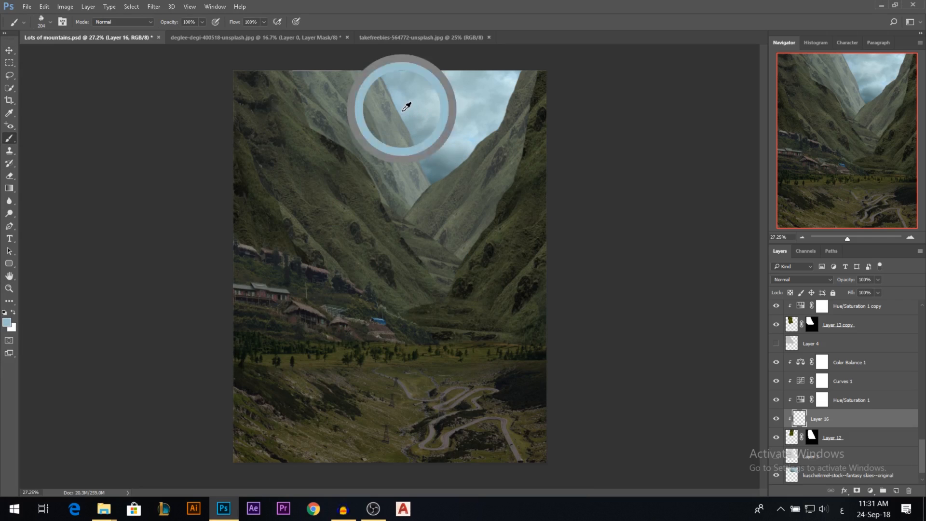
# Try painting sky-blue haze on Layer 16 with a soft round brush, then undo the strokes.
pyautogui.rightClick(461, 221)
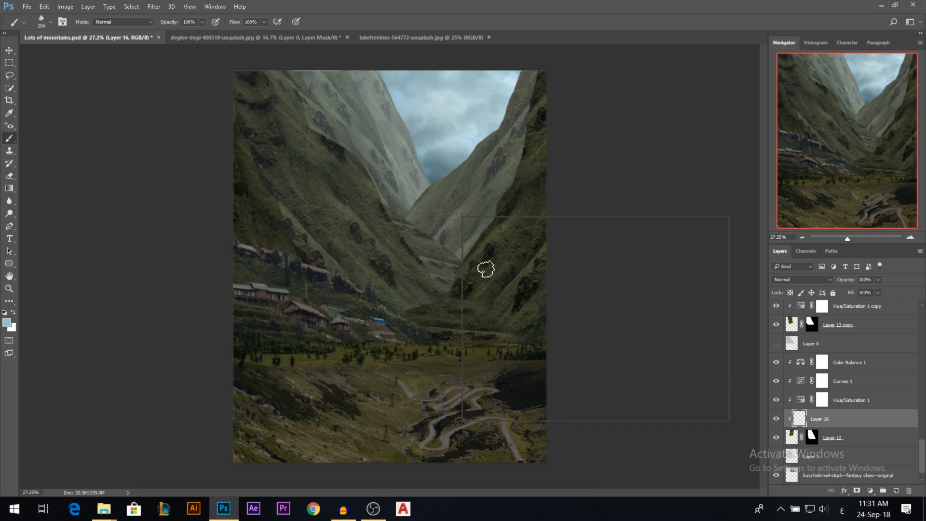
pyautogui.click(477, 285)
pyautogui.click(347, 195)
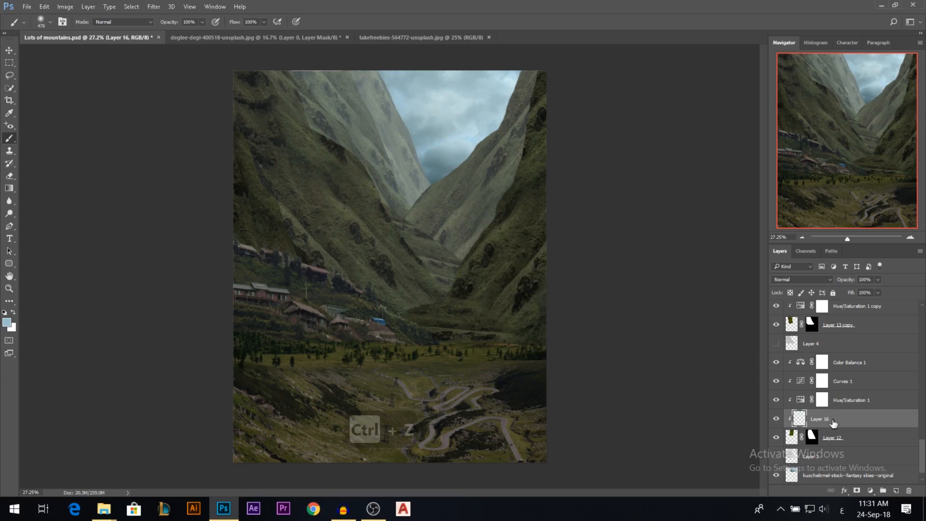
pyautogui.hotkey('ctrl', 'z')
pyautogui.moveTo(441, 161)
pyautogui.mouseDown()
pyautogui.moveTo(430, 138)
pyautogui.moveTo(416, 136)
pyautogui.moveTo(419, 100)
pyautogui.mouseUp()
pyautogui.hotkey('ctrl', 'z')
# Lower the brush opacity to 29%, haze the farthest mountain's slope on Layer 16 and undo the last stroke.
pyautogui.moveTo(168, 23); pyautogui.dragTo(159, 24)
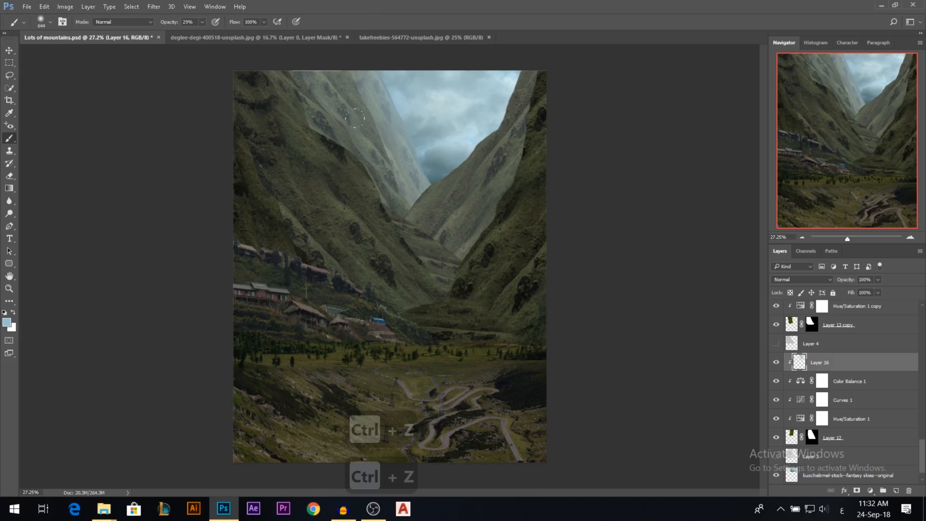
pyautogui.moveTo(381, 162)
pyautogui.mouseDown()
pyautogui.moveTo(389, 192)
pyautogui.moveTo(354, 86)
pyautogui.mouseUp()
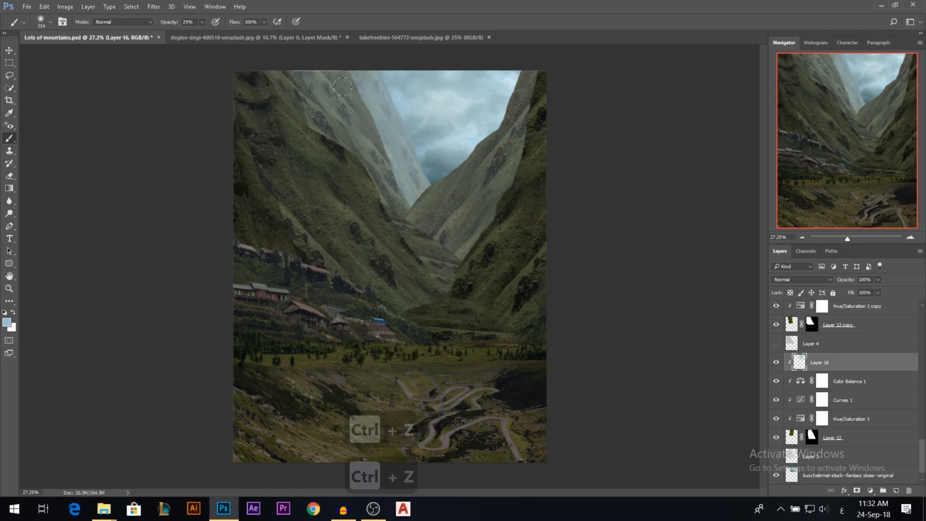
pyautogui.hotkey('ctrl', 'z')
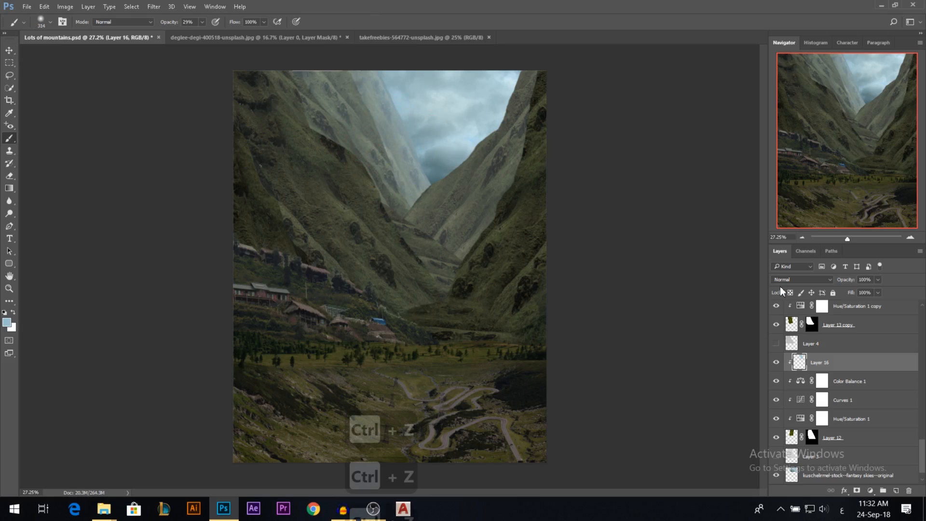
# Choose the irregular cloud-like 1000 px brush preset and shrink it to suit the distant mountain's slope.
pyautogui.rightClick(402, 208)
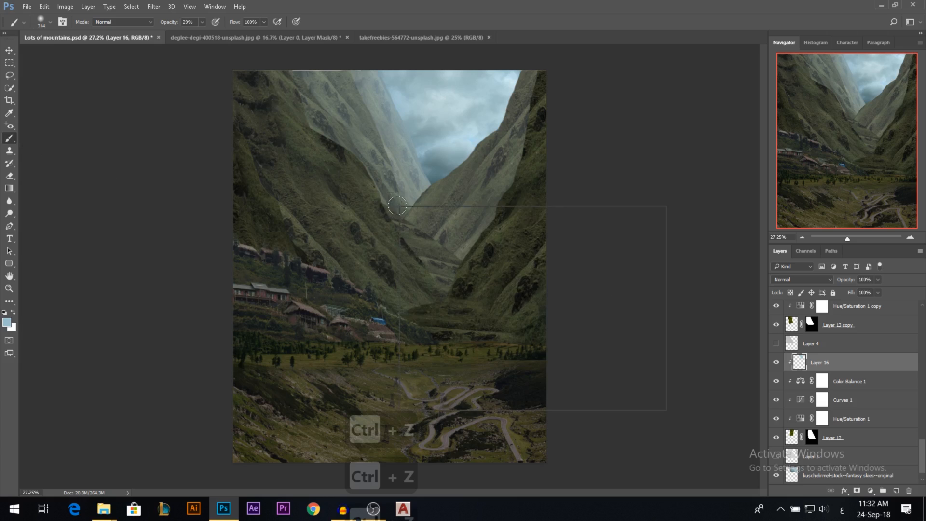
pyautogui.scroll(-3, 563, 339)
pyautogui.click(521, 347)
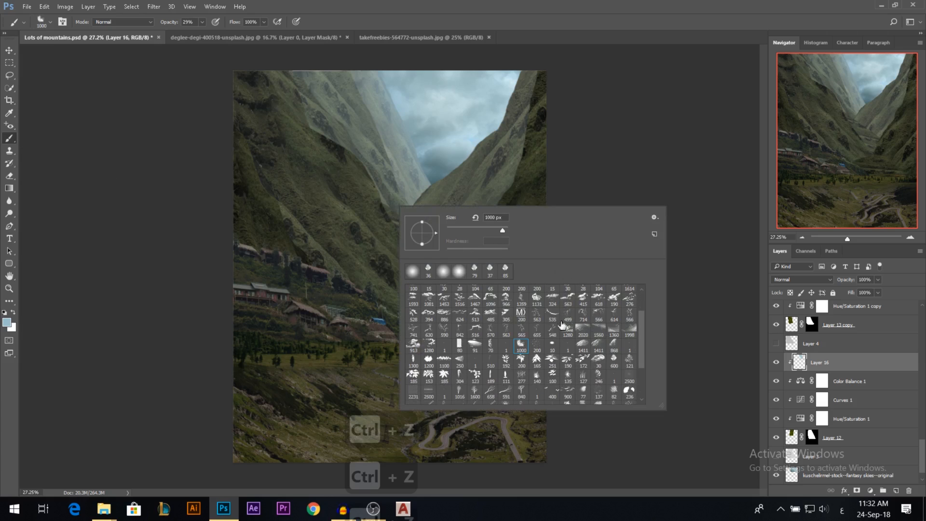
pyautogui.moveTo(327, 187); pyautogui.dragTo(308, 189)
pyautogui.scroll(8, 455, 146)
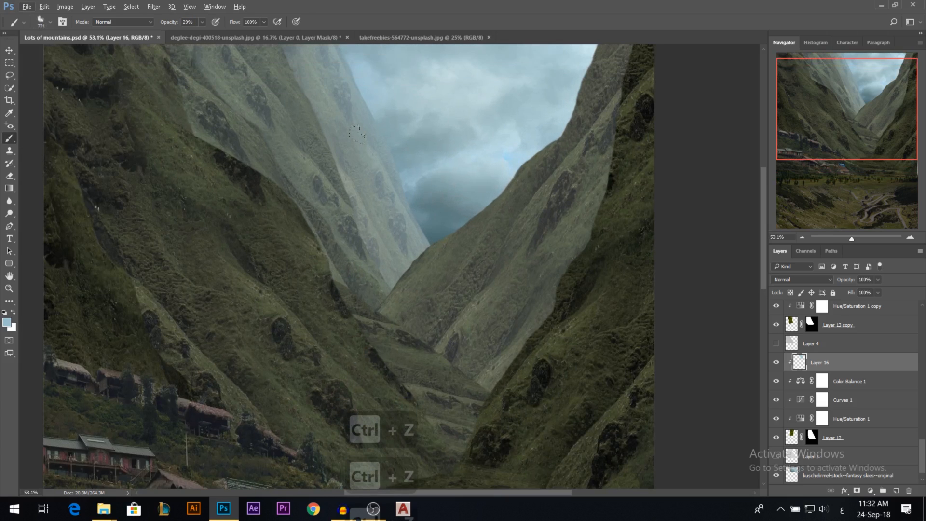
pyautogui.moveTo(369, 205); pyautogui.dragTo(340, 205)
# Raise the brush opacity to 68%, dab mist at the base of the farthest mountain and undo the last dab.
pyautogui.moveTo(173, 27); pyautogui.dragTo(177, 27)
pyautogui.scroll(-1, 404, 300)
pyautogui.click(393, 259)
pyautogui.click(383, 234)
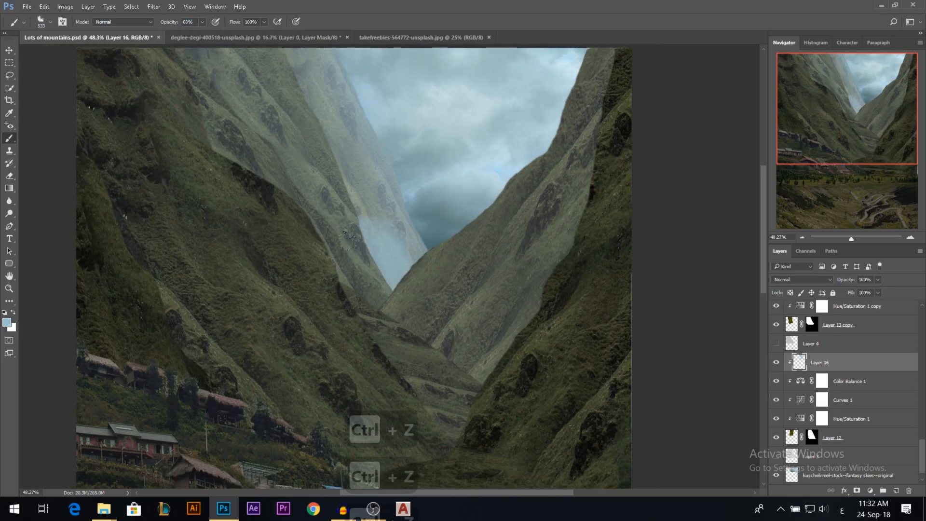
pyautogui.hotkey('ctrl', 'z')
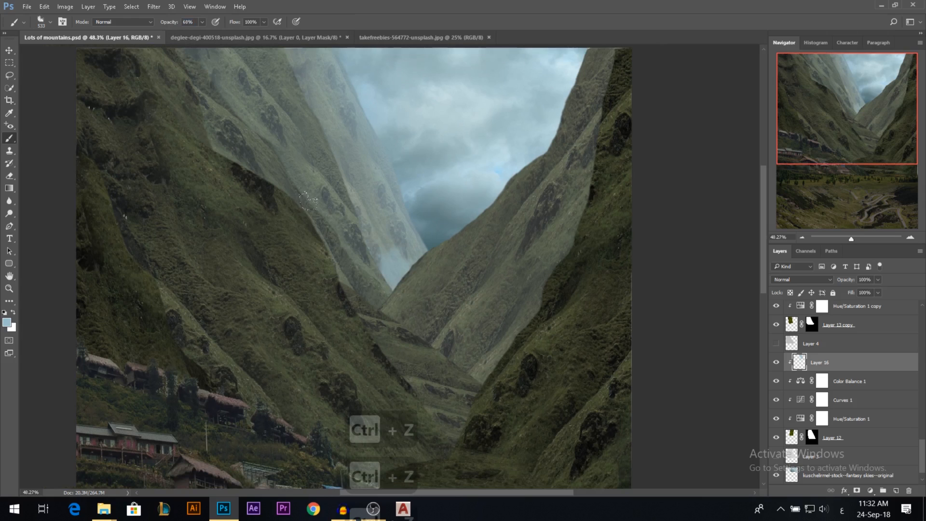
# Set the brush opacity to 40% and paint sky-blue haze up the farthest mountain's slope on Layer 16.
pyautogui.press('4')
pyautogui.moveTo(324, 223)
pyautogui.mouseDown()
pyautogui.moveTo(343, 236)
pyautogui.moveTo(255, 81)
pyautogui.mouseUp()
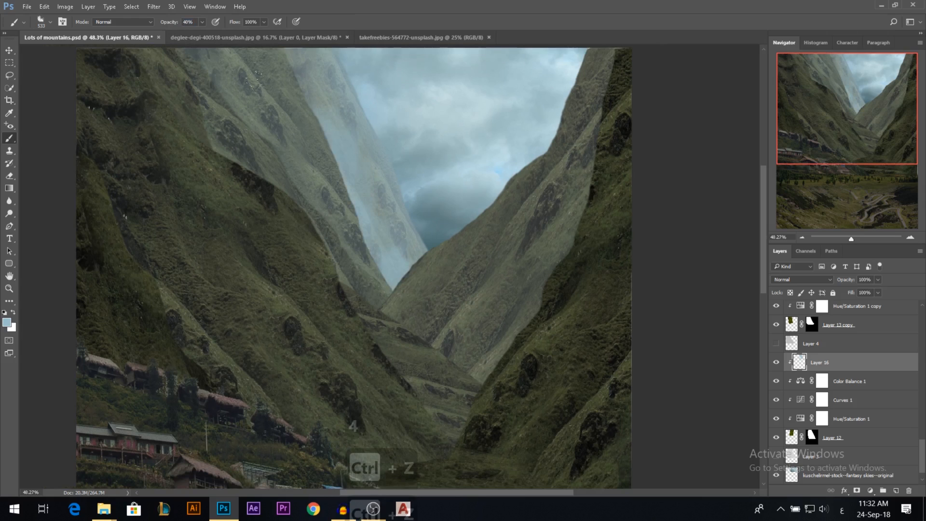
pyautogui.scroll(-2, 409, 351)
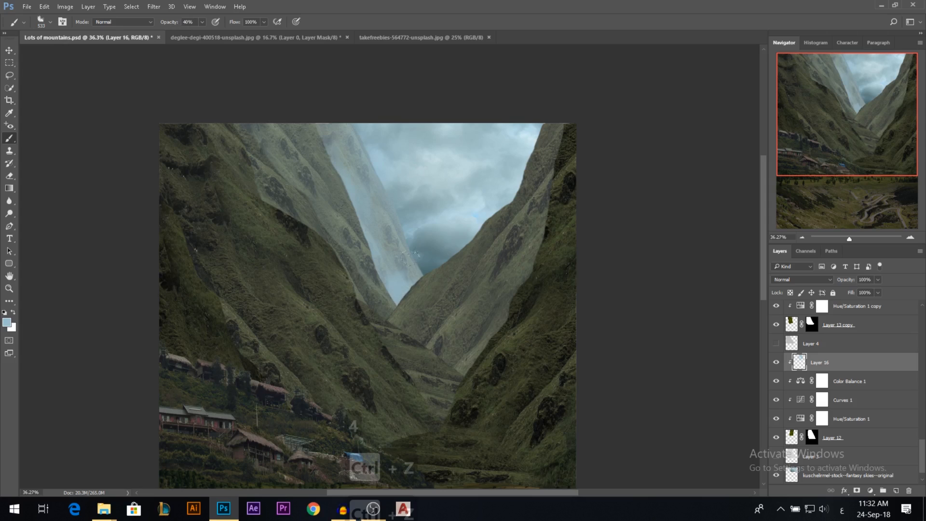
pyautogui.hotkey('ctrl', 'z')
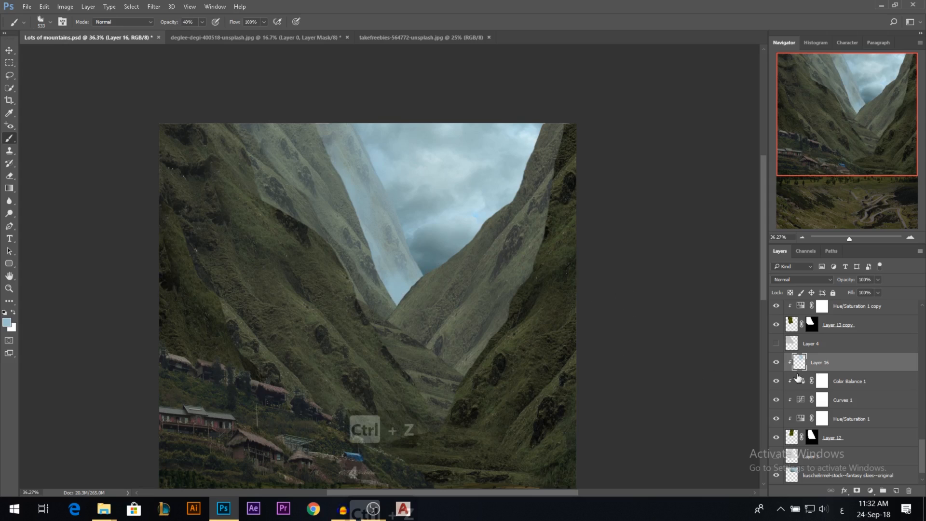
# Compare Layer 16's haze unclipped and clipped, and check which mountain Layer 13 copy covers.
pyautogui.keyDown('alt'); pyautogui.click(827, 371); pyautogui.keyUp('alt')
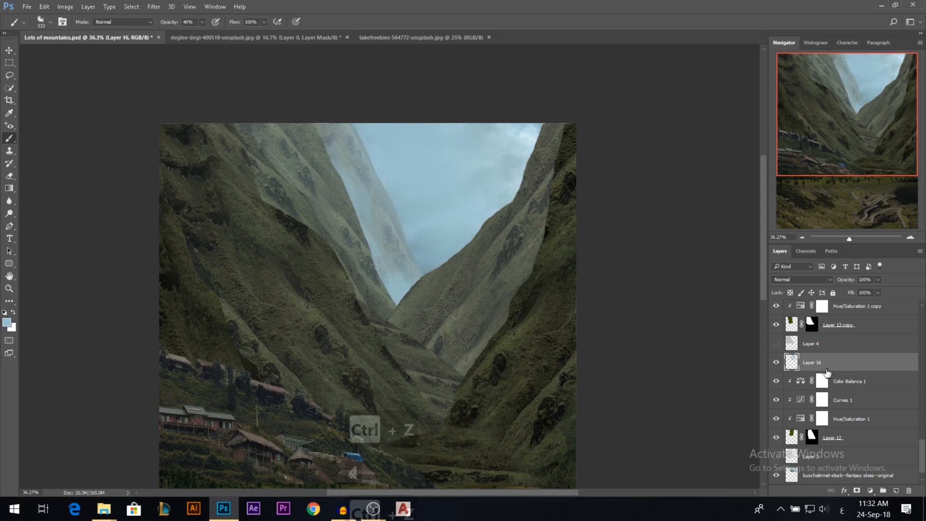
pyautogui.keyDown('alt'); pyautogui.click(828, 372); pyautogui.keyUp('alt')
pyautogui.scroll(-1, 479, 234)
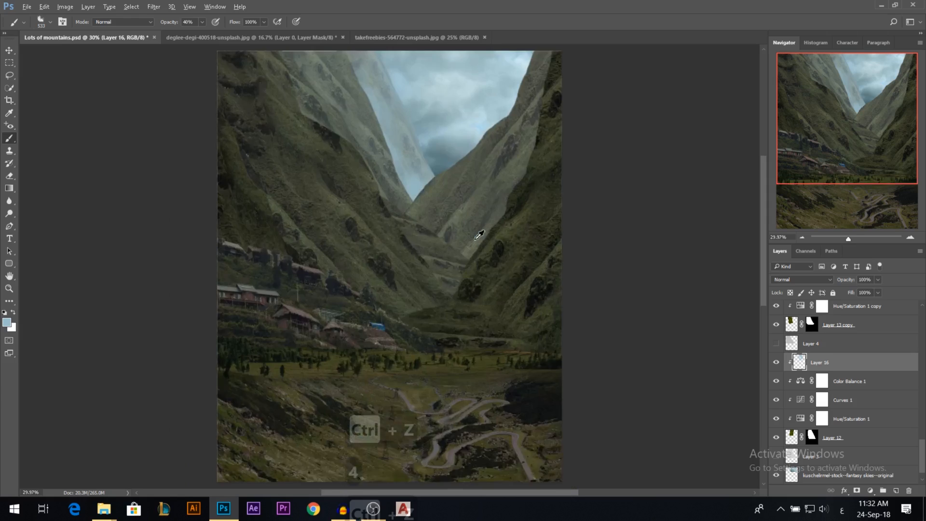
pyautogui.scroll(-1, 478, 235)
pyautogui.click(9, 50)
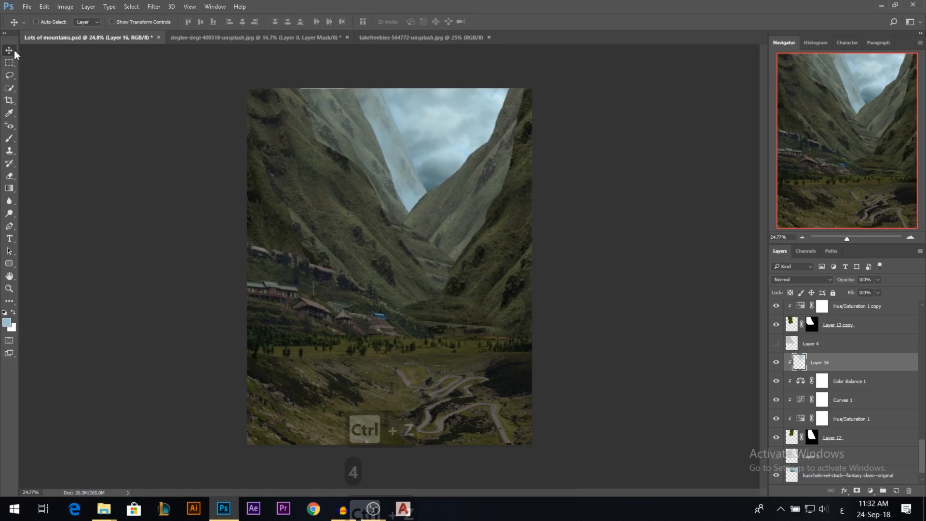
pyautogui.click(363, 126)
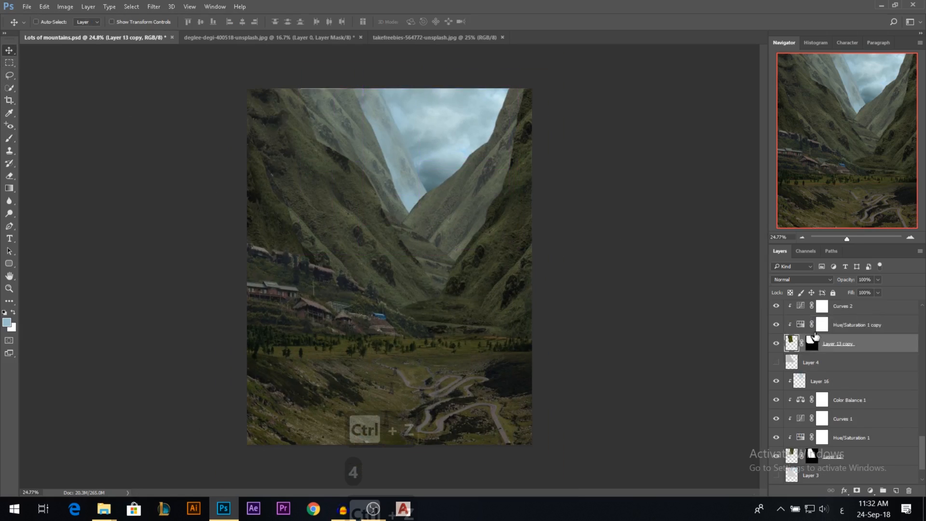
pyautogui.scroll(2, 847, 336)
pyautogui.click(826, 399)
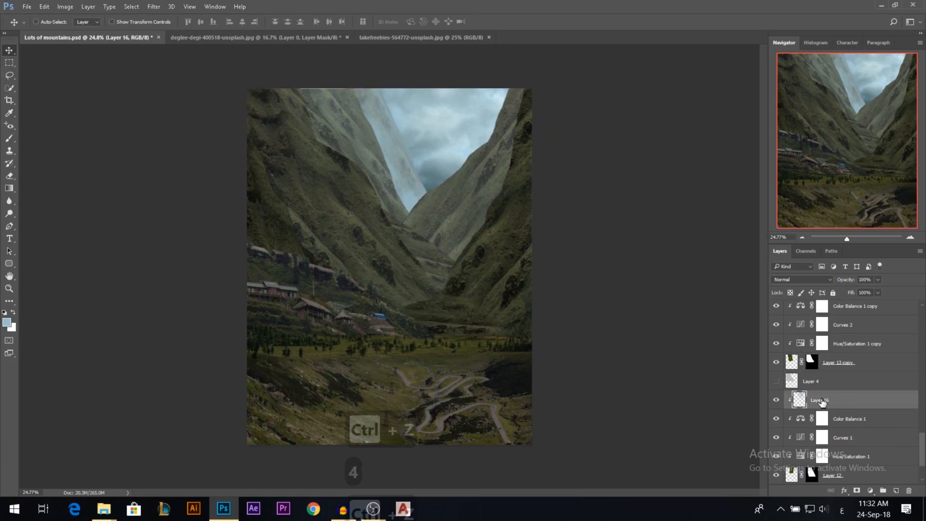
# Give Layer 16 a violet colour label and lower its opacity to 83%.
pyautogui.scroll(2, 826, 401)
pyautogui.rightClick(775, 439)
pyautogui.click(789, 415)
pyautogui.click(779, 443)
pyautogui.click(779, 442)
pyautogui.moveTo(852, 282); pyautogui.dragTo(847, 285)
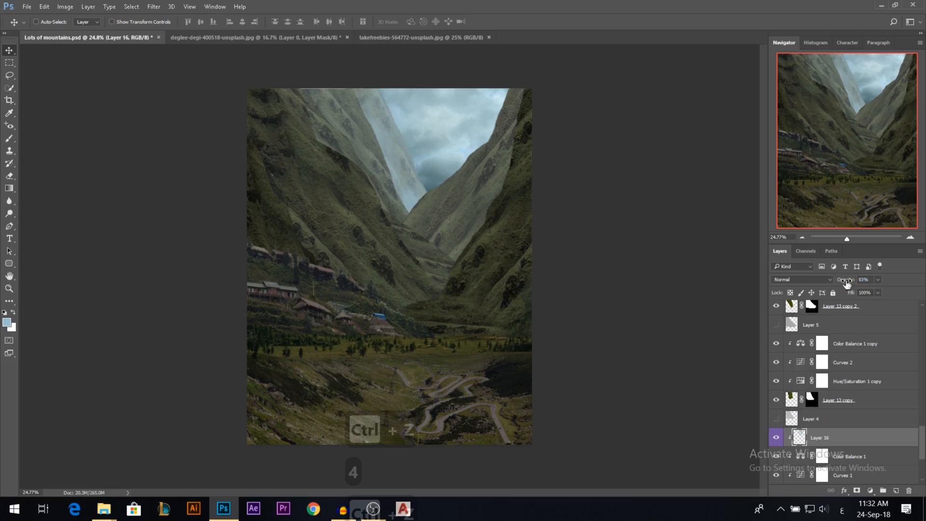
# Add a new empty layer above Color Balance 1 copy, clip it to Layer 13 copy's stack and label it violet.
pyautogui.scroll(1, 829, 416)
pyautogui.click(836, 368)
pyautogui.click(896, 490)
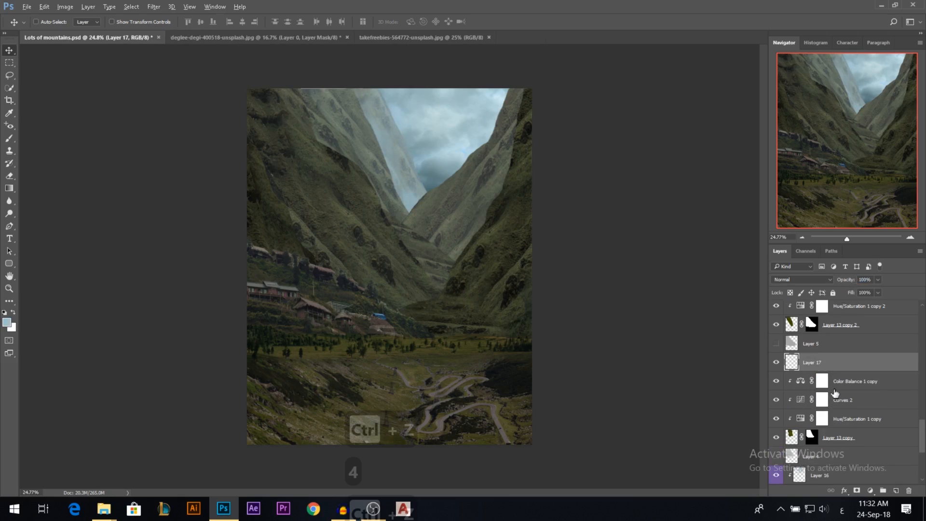
pyautogui.click(841, 377)
pyautogui.keyDown('alt'); pyautogui.click(844, 371); pyautogui.keyUp('alt')
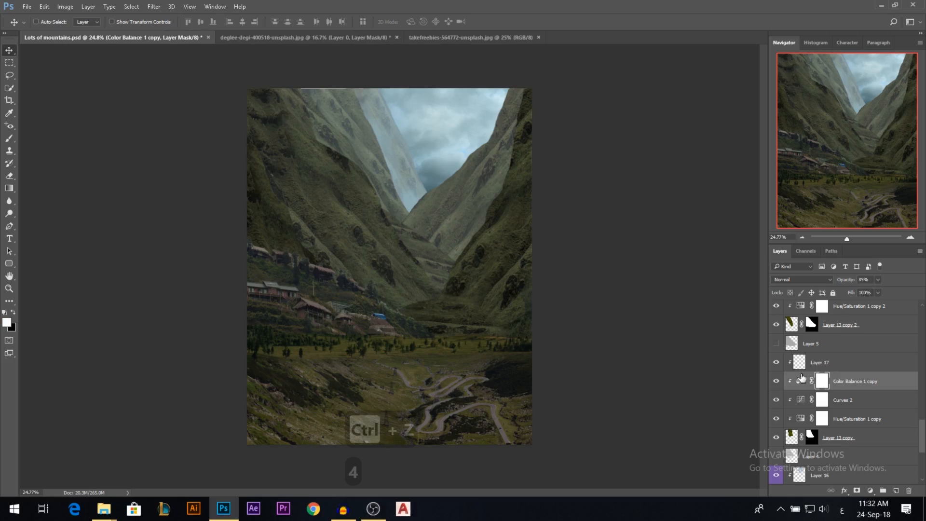
pyautogui.rightClick(776, 362)
pyautogui.click(811, 466)
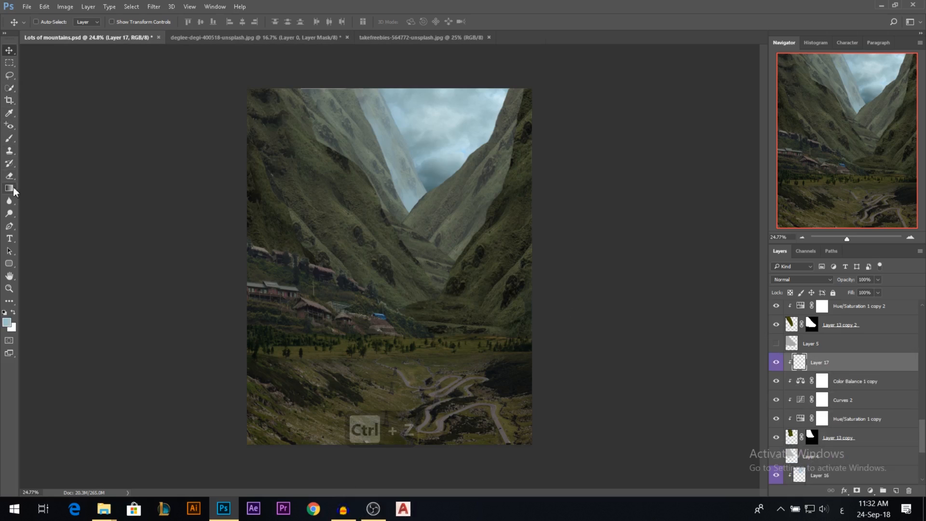
# Haze the Layer 13 copy mountain on Layer 17 with a 14% brush, undoing trial strokes, and set the layer's opacity to 48%.
pyautogui.click(9, 138)
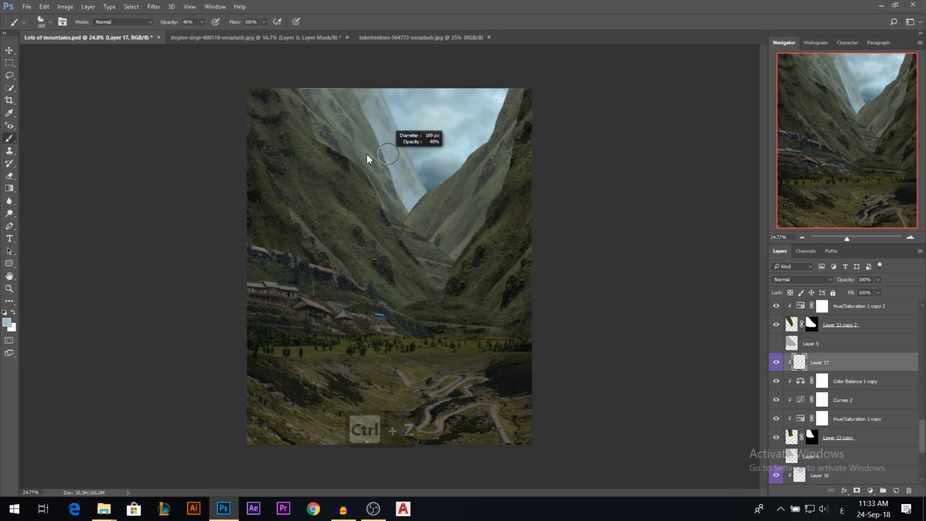
pyautogui.hotkey('ctrl', 'z')
pyautogui.keyDown('alt'); pyautogui.rightClick(392, 136); pyautogui.keyUp('alt')
pyautogui.moveTo(348, 90); pyautogui.dragTo(405, 225)
pyautogui.hotkey('ctrl', 'z')
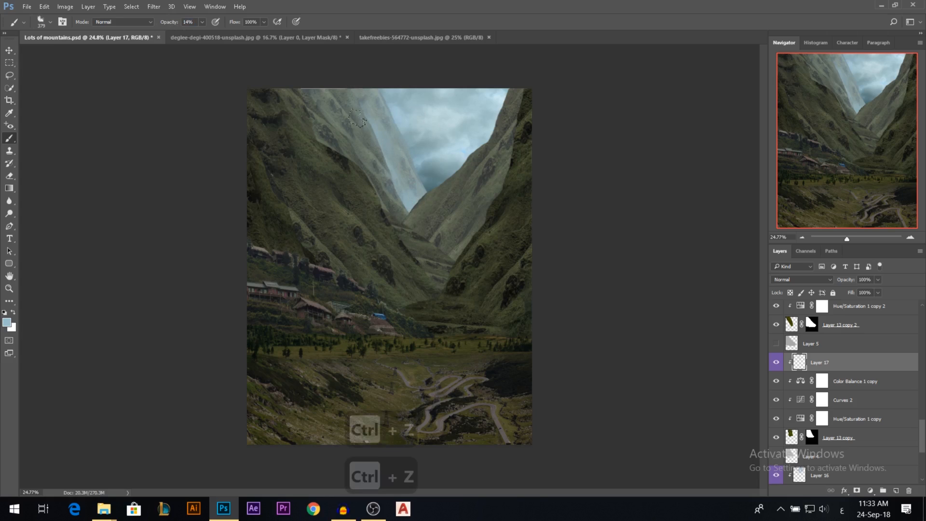
pyautogui.keyDown('alt'); pyautogui.rightClick(329, 135); pyautogui.keyUp('alt')
pyautogui.moveTo(346, 133); pyautogui.dragTo(391, 209)
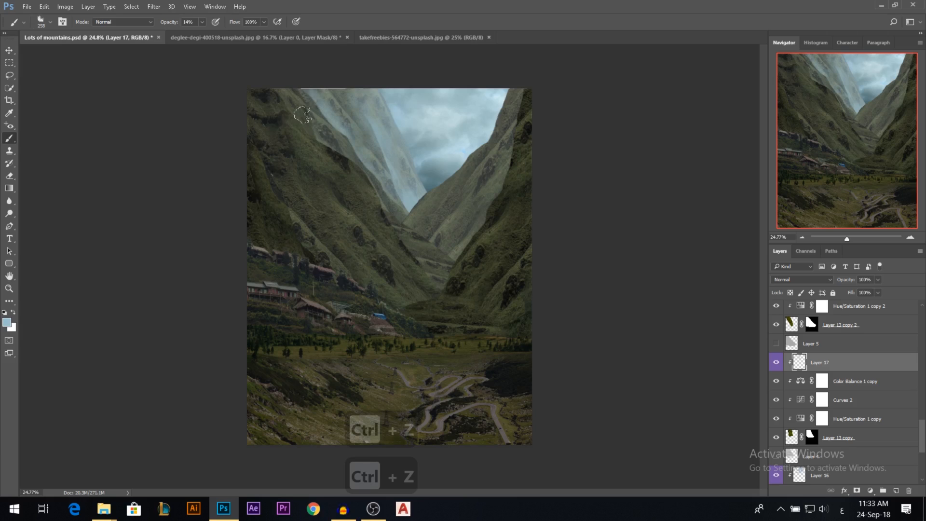
pyautogui.moveTo(833, 279); pyautogui.dragTo(832, 280)
# Add a new empty layer above Color Balance 1 copy 2, clip it to Layer 13 copy 2's stack and label it violet.
pyautogui.scroll(2, 820, 340)
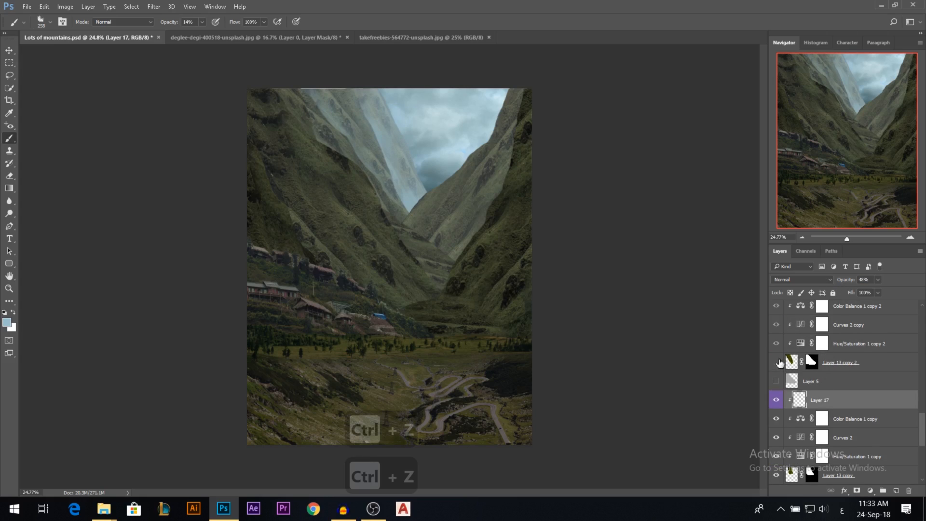
pyautogui.click(844, 366)
pyautogui.scroll(2, 839, 354)
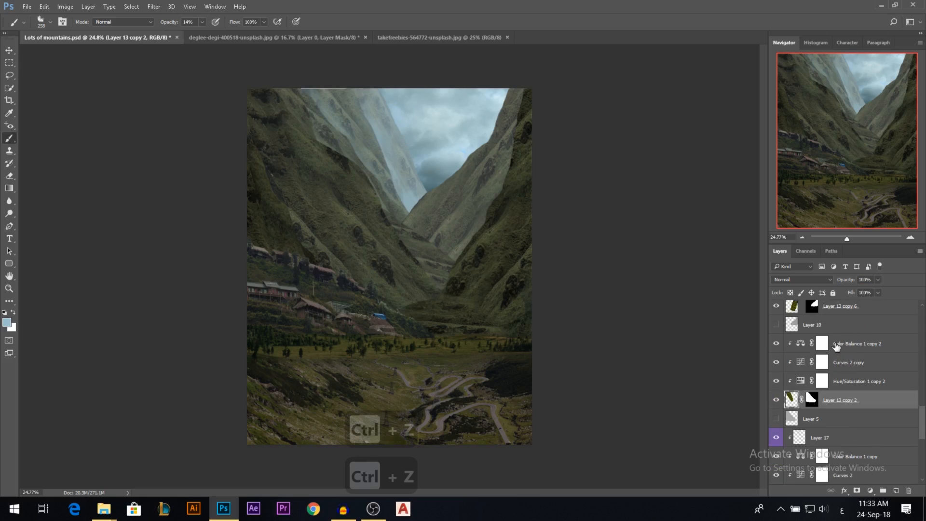
pyautogui.click(837, 346)
pyautogui.click(896, 490)
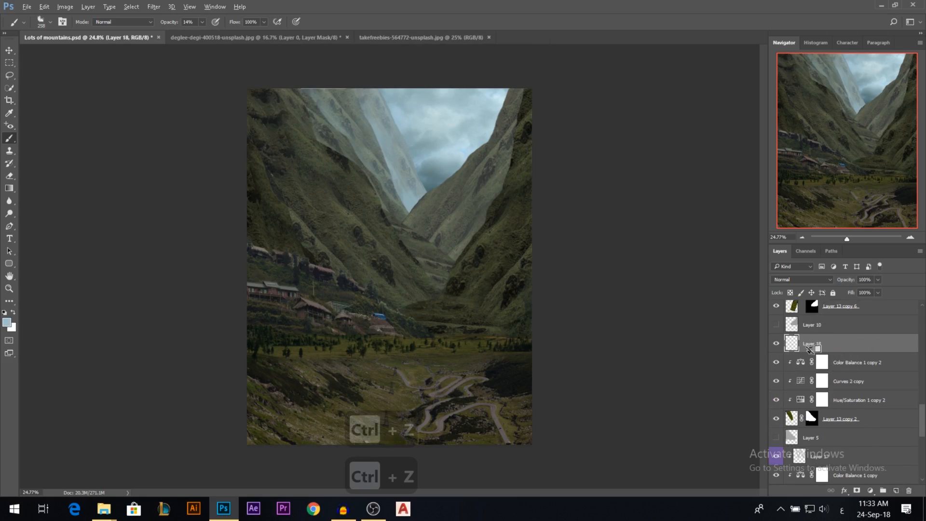
pyautogui.keyDown('alt'); pyautogui.click(810, 348); pyautogui.keyUp('alt')
pyautogui.rightClick(776, 344)
pyautogui.click(791, 452)
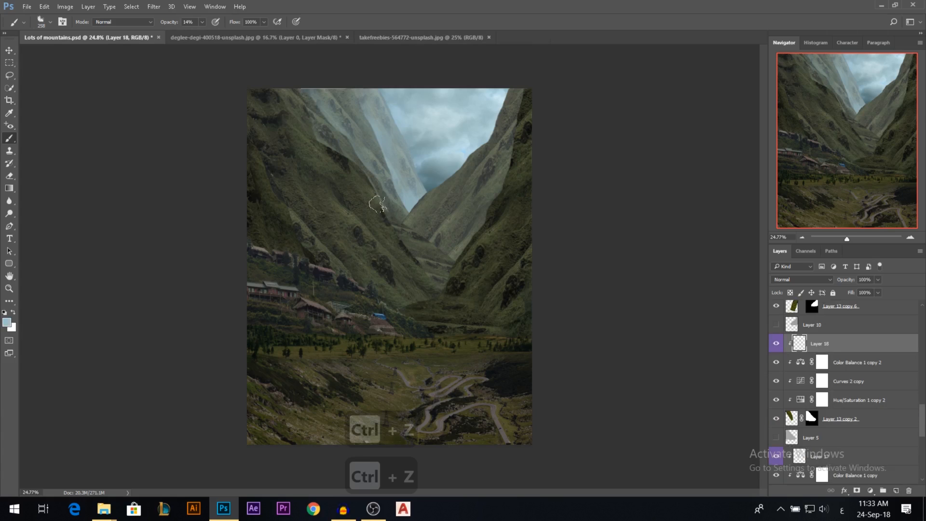
# Haze the outer slope of the Layer 13 copy 2 mountain on Layer 18 with a 14% brush.
pyautogui.moveTo(284, 100)
pyautogui.mouseDown()
pyautogui.moveTo(311, 135)
pyautogui.moveTo(302, 116)
pyautogui.mouseUp()
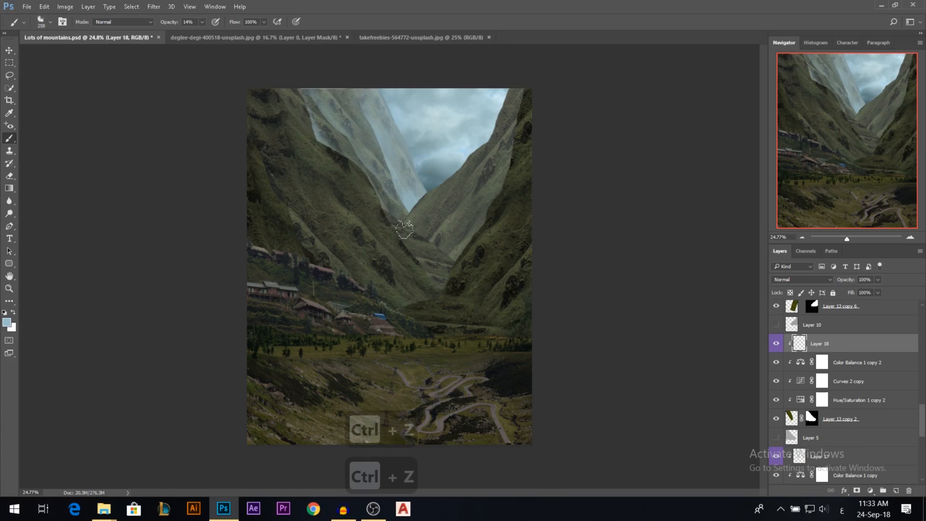
pyautogui.press('v')
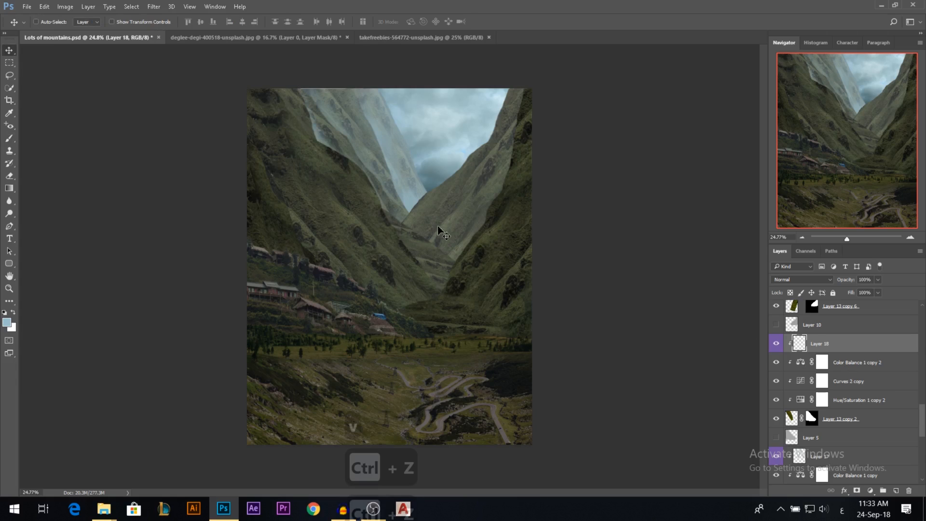
# Add a new empty layer above Color Balance 1 copy 3 and give it a violet colour label.
pyautogui.click(839, 306)
pyautogui.scroll(2, 829, 348)
pyautogui.click(847, 340)
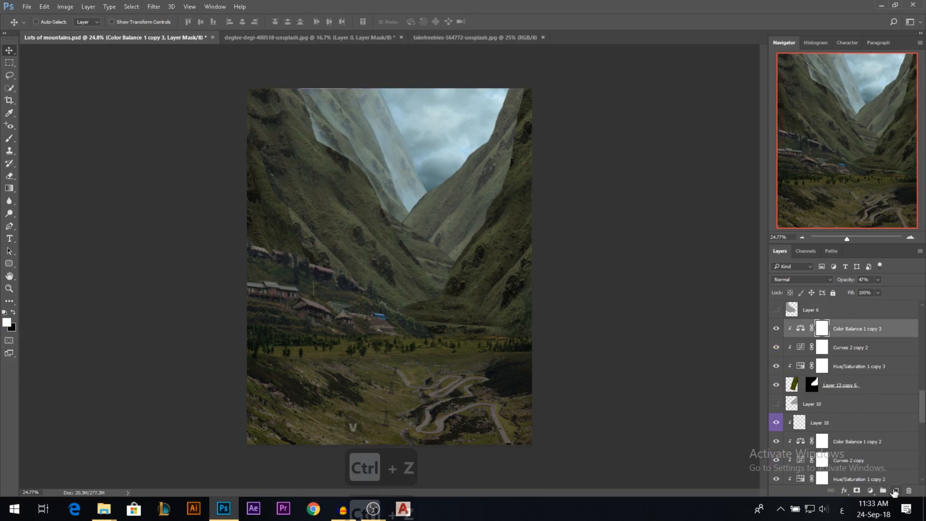
pyautogui.click(895, 490)
pyautogui.press('b')
pyautogui.rightClick(783, 333)
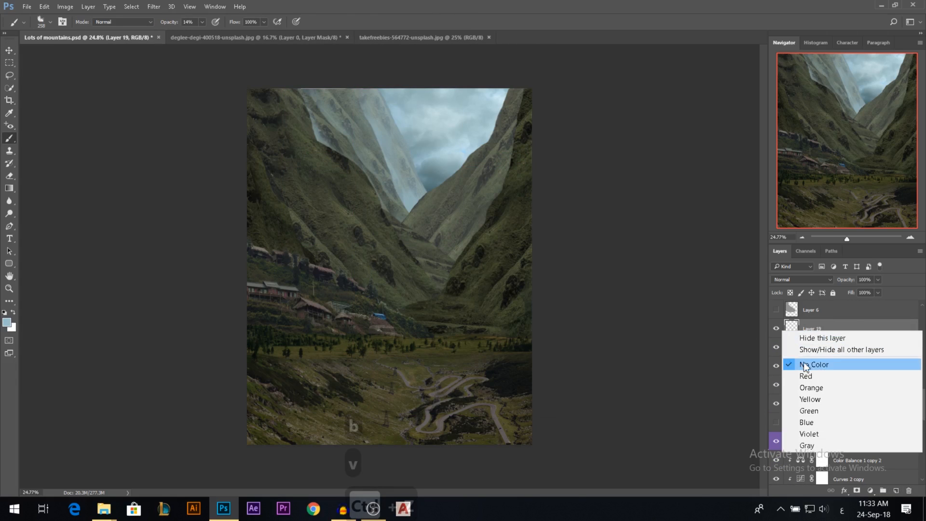
pyautogui.click(864, 434)
# Haze the Layer 13 copy 6 mountain on Layer 19 with a 50% brush and lower the layer's opacity to 10%.
pyautogui.moveTo(458, 249)
pyautogui.mouseDown()
pyautogui.moveTo(490, 225)
pyautogui.moveTo(433, 250)
pyautogui.moveTo(480, 215)
pyautogui.moveTo(434, 231)
pyautogui.moveTo(486, 185)
pyautogui.moveTo(511, 132)
pyautogui.moveTo(425, 222)
pyautogui.mouseUp()
pyautogui.press('5')
pyautogui.moveTo(517, 131)
pyautogui.mouseDown()
pyautogui.moveTo(418, 243)
pyautogui.moveTo(524, 113)
pyautogui.moveTo(460, 242)
pyautogui.moveTo(498, 194)
pyautogui.moveTo(444, 250)
pyautogui.mouseUp()
pyautogui.moveTo(830, 283); pyautogui.dragTo(849, 286)
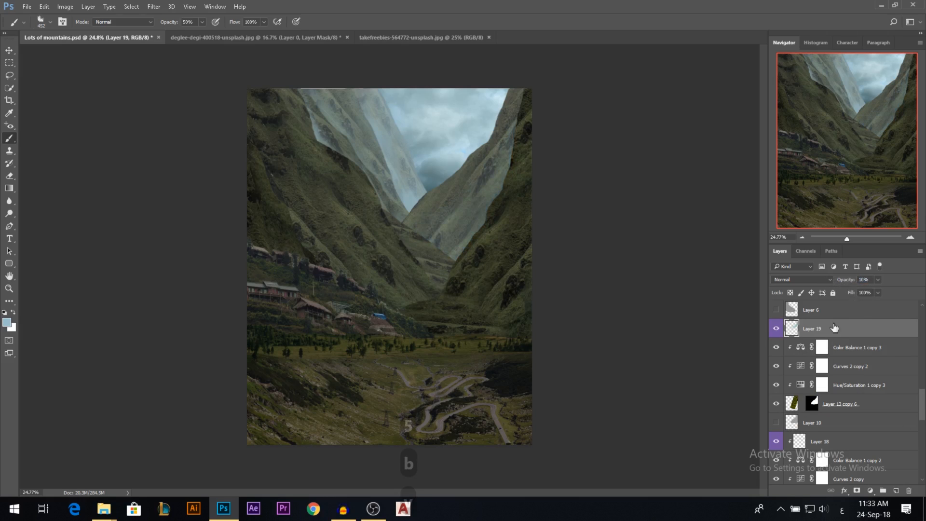
# Add a new empty layer above Color Balance 1 copy 4 and undo a trial textured haze stroke on it.
pyautogui.scroll(5, 833, 333)
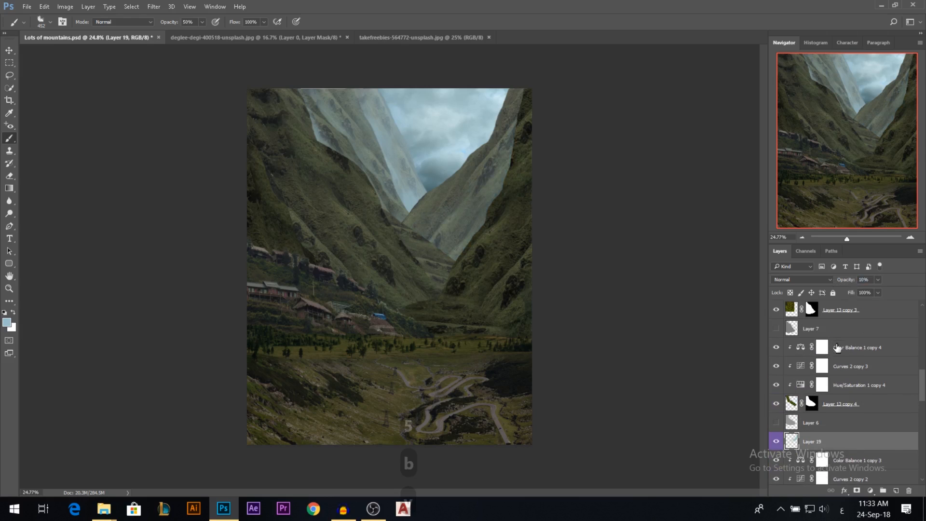
pyautogui.click(837, 347)
pyautogui.click(896, 490)
pyautogui.moveTo(428, 277); pyautogui.dragTo(422, 277)
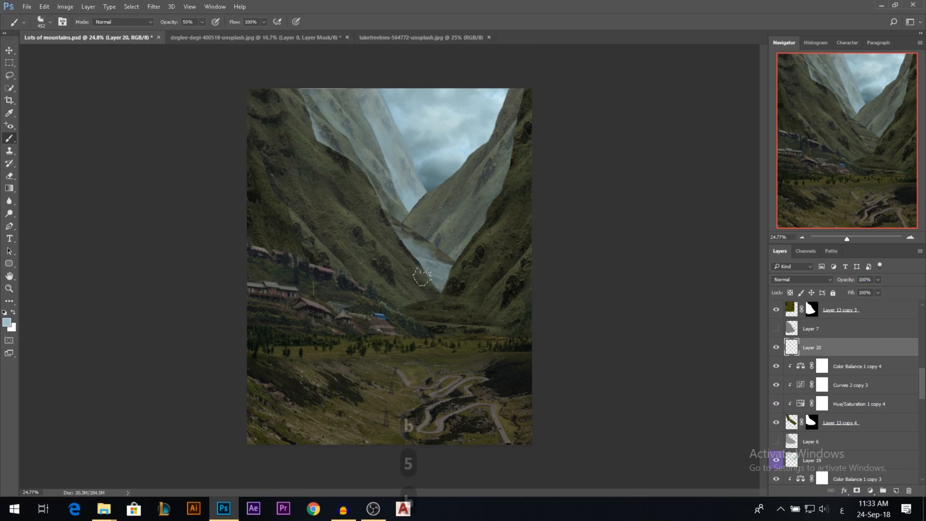
pyautogui.hotkey('ctrl', 'z')
# Switch to a soft round brush, haze the valley bottom on Layer 20 at 50%, and set the layer's opacity to 86%.
pyautogui.keyDown('alt'); pyautogui.rightClick(422, 276); pyautogui.keyUp('alt')
pyautogui.rightClick(10, 139)
pyautogui.click(298, 176)
pyautogui.rightClick(417, 196)
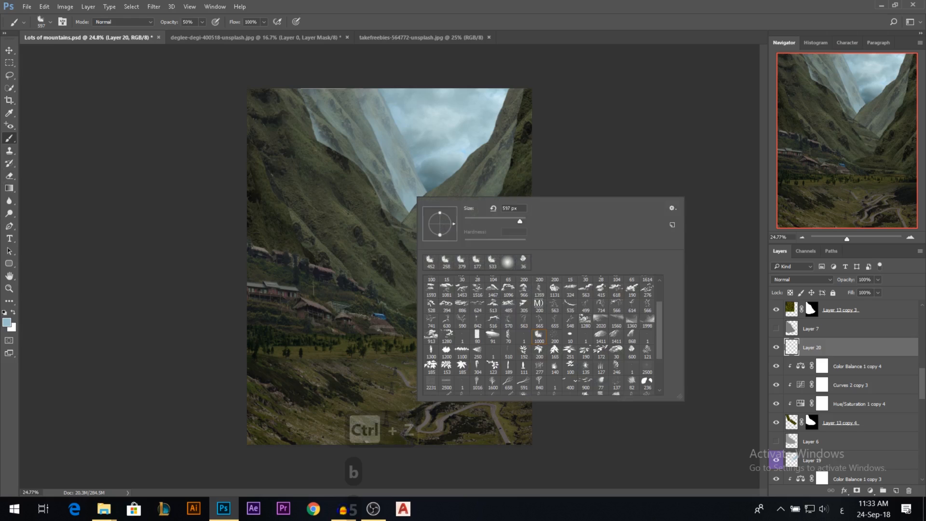
pyautogui.doubleClick(507, 263)
pyautogui.keyDown('alt'); pyautogui.rightClick(310, 269); pyautogui.keyUp('alt')
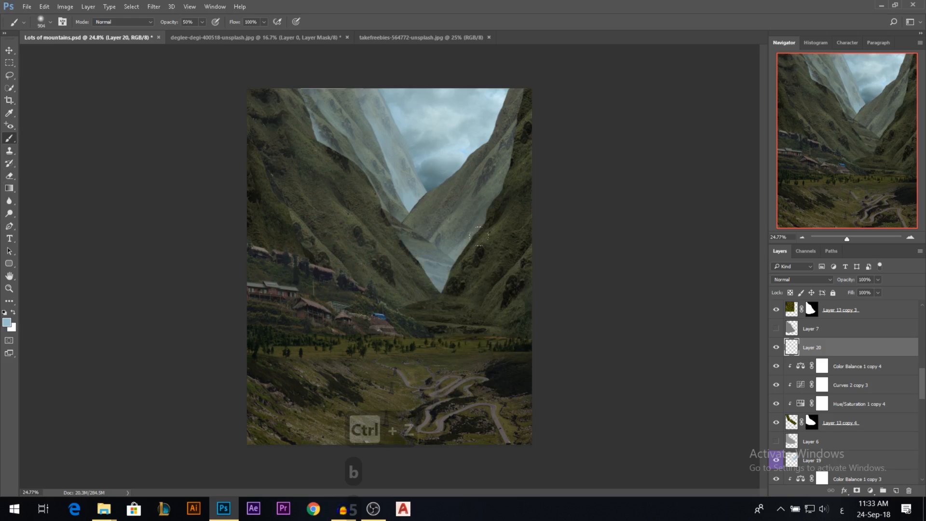
pyautogui.moveTo(338, 241)
pyautogui.mouseDown()
pyautogui.moveTo(496, 271)
pyautogui.moveTo(367, 275)
pyautogui.moveTo(516, 231)
pyautogui.mouseUp()
pyautogui.moveTo(849, 282); pyautogui.dragTo(844, 285)
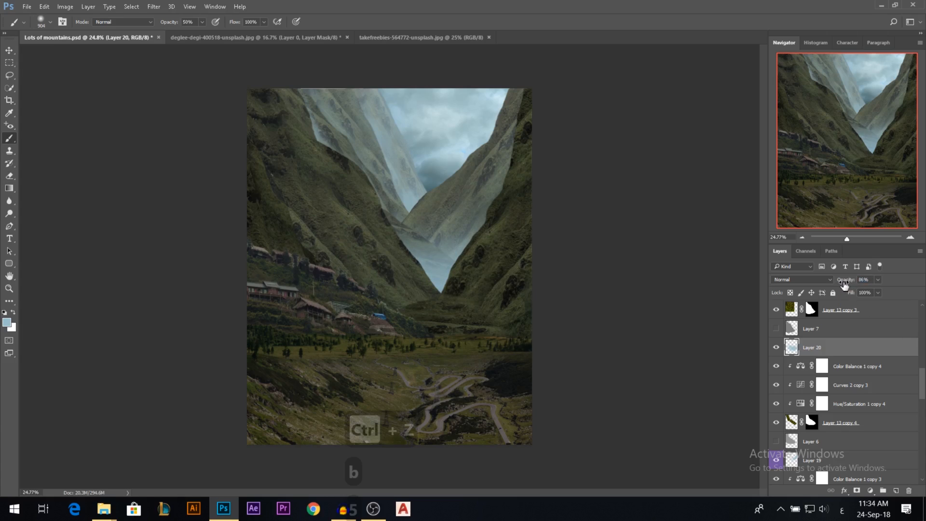
pyautogui.hotkey('ctrl', 'z')
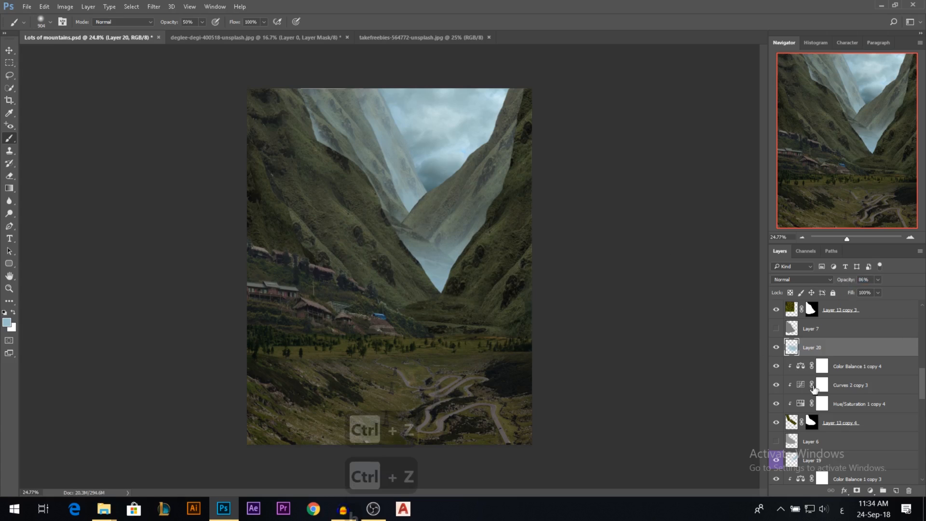
# Add soft haze near the foot of the mountain on Layer 19, compare it hidden and shown, and set the layer's opacity to 20%.
pyautogui.click(813, 454)
pyautogui.moveTo(444, 254); pyautogui.dragTo(422, 258)
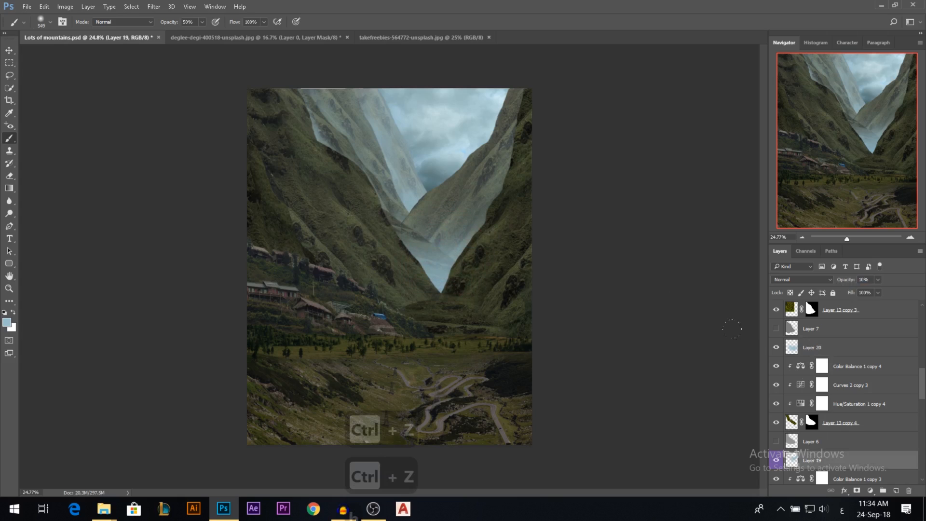
pyautogui.click(777, 461)
pyautogui.click(777, 461)
pyautogui.moveTo(844, 284); pyautogui.dragTo(853, 284)
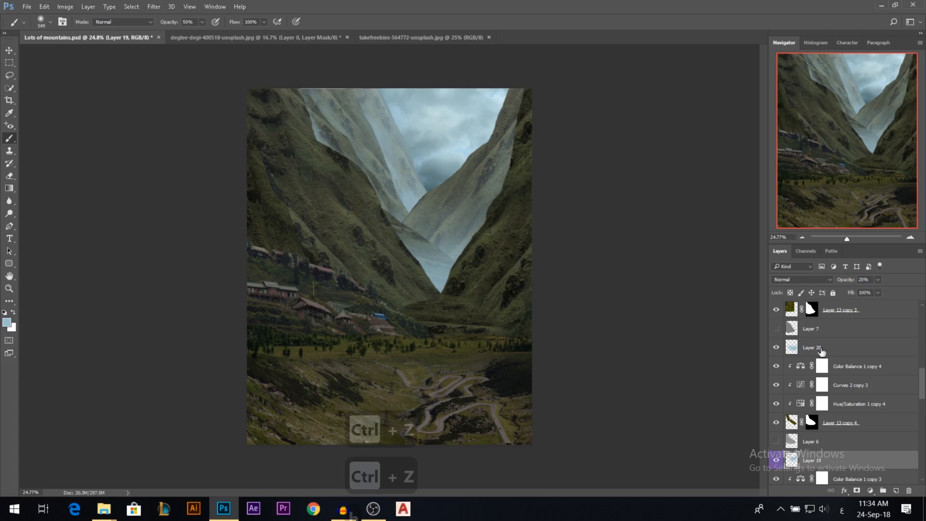
# Reduce the opacity of the Layer 20 haze at the valley bottom.
pyautogui.press('v')
pyautogui.keyDown('ctrl'); pyautogui.click(431, 273); pyautogui.keyUp('ctrl')
pyautogui.moveTo(436, 273); pyautogui.dragTo(438, 293)
pyautogui.moveTo(845, 283); pyautogui.dragTo(855, 284)
# Add a new empty layer above Color Balance 1 copy 5 and label it violet, undoing the accidental mountain move.
pyautogui.press('v')
pyautogui.keyDown('ctrl'); pyautogui.click(331, 221); pyautogui.keyUp('ctrl')
pyautogui.moveTo(331, 221); pyautogui.dragTo(346, 213)
pyautogui.hotkey('ctrl', 'z')
pyautogui.hotkey('ctrl', 'z')
pyautogui.hotkey('ctrl', 'z')
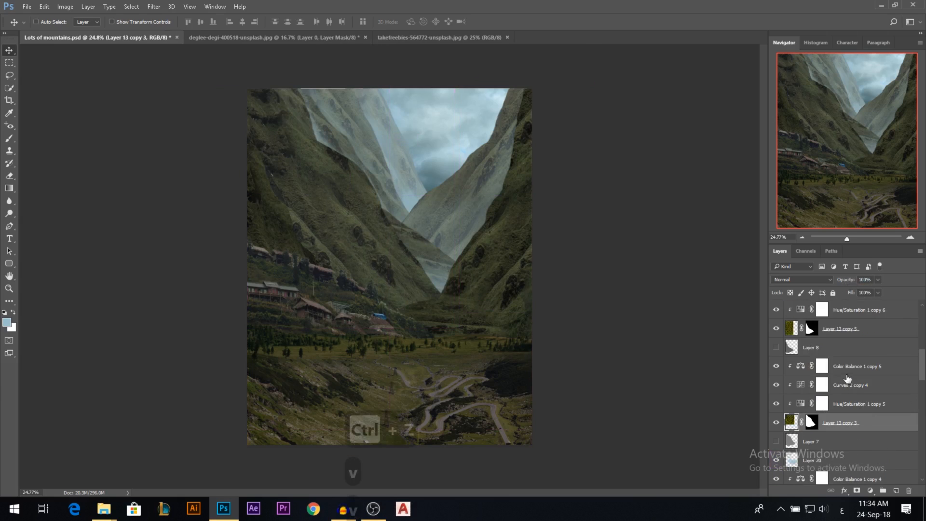
pyautogui.hotkey('ctrl', 'z')
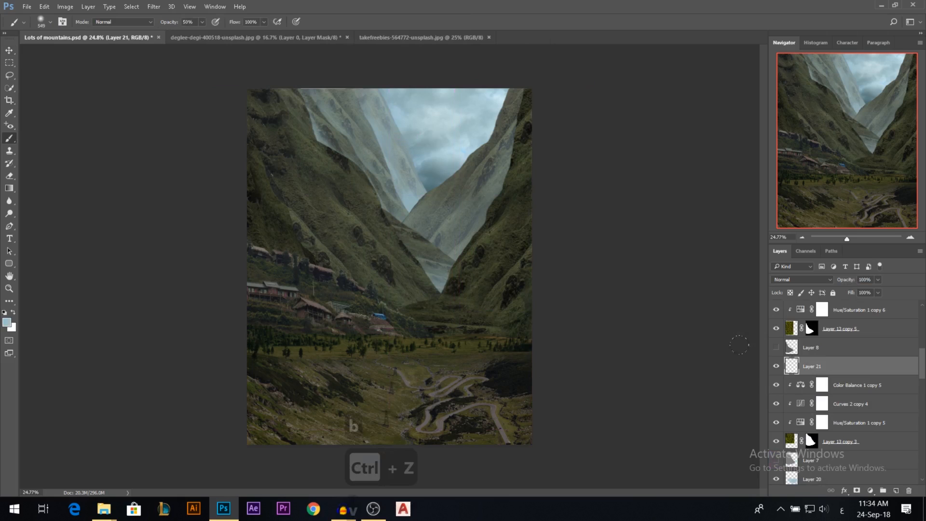
pyautogui.press('b')
pyautogui.rightClick(778, 367)
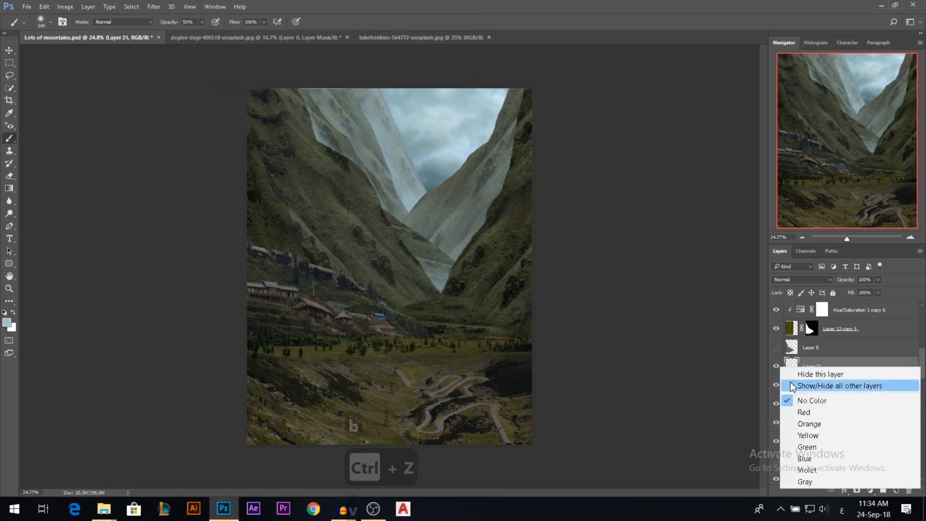
pyautogui.click(805, 470)
# Haze the lower slope and outer edge of the Layer 13 copy 3 mountain on Layer 21 with a soft 50% brush, undoing trial strokes.
pyautogui.moveTo(310, 231)
pyautogui.mouseDown()
pyautogui.moveTo(410, 286)
pyautogui.moveTo(308, 229)
pyautogui.mouseUp()
pyautogui.hotkey('ctrl', 'z')
pyautogui.moveTo(386, 321)
pyautogui.mouseDown()
pyautogui.moveTo(436, 328)
pyautogui.moveTo(378, 309)
pyautogui.mouseUp()
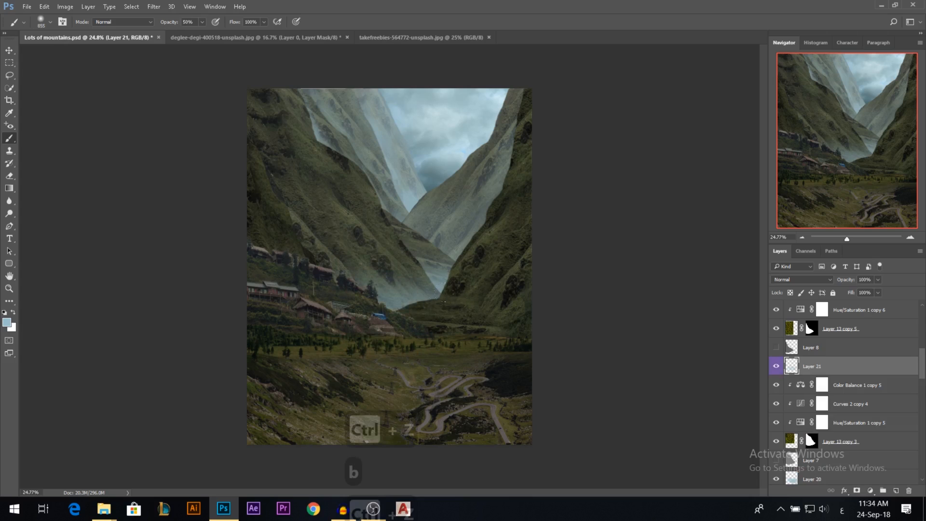
pyautogui.hotkey('ctrl', 'z')
pyautogui.moveTo(429, 295)
pyautogui.mouseDown()
pyautogui.moveTo(381, 288)
pyautogui.moveTo(338, 256)
pyautogui.mouseUp()
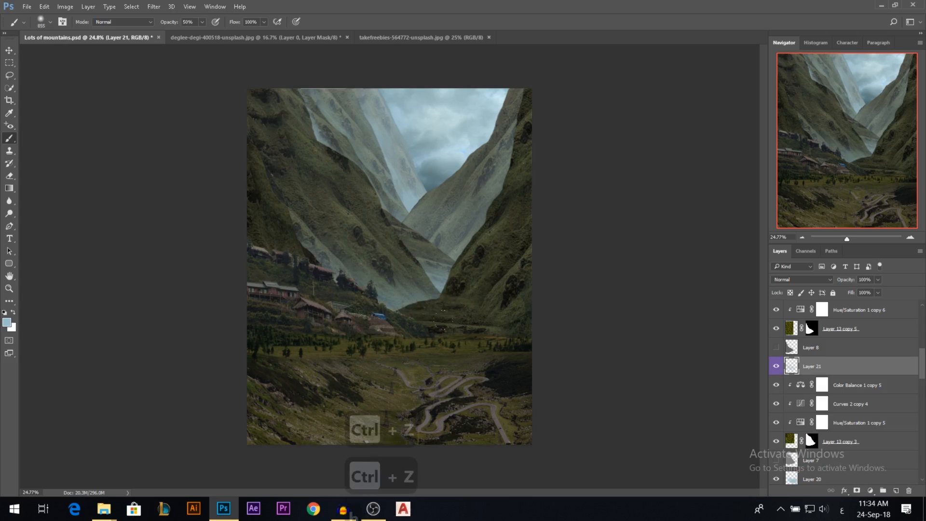
pyautogui.hotkey('ctrl', 'z')
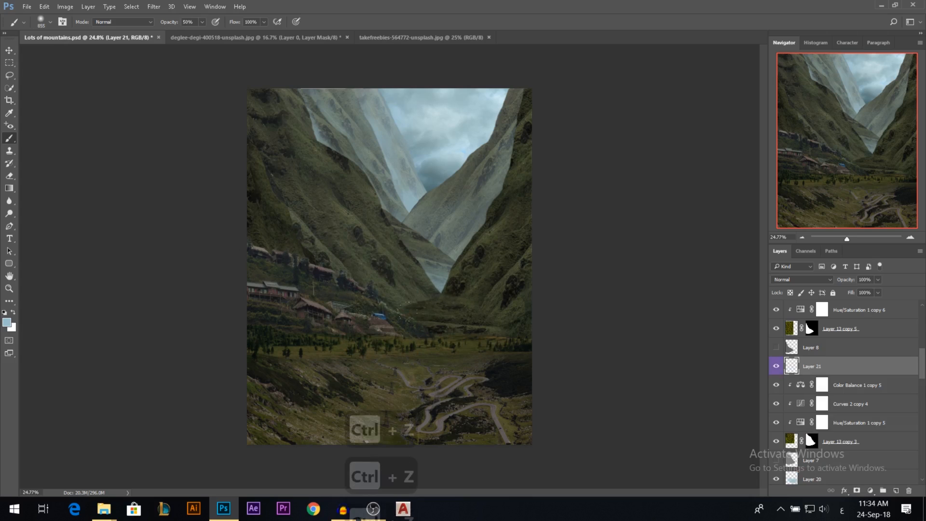
pyautogui.moveTo(420, 294); pyautogui.dragTo(376, 301)
pyautogui.moveTo(295, 268)
pyautogui.mouseDown()
pyautogui.moveTo(262, 159)
pyautogui.moveTo(188, 76)
pyautogui.mouseUp()
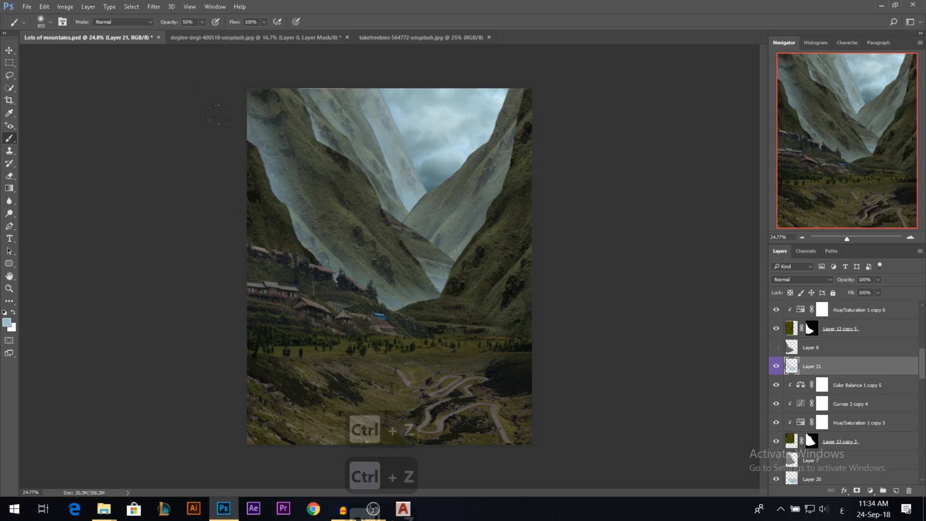
# Add textured haze to Layer 21 with a cloud-like brush, setting the brush to 20%, and lower the layer's opacity to 45%.
pyautogui.rightClick(288, 163)
pyautogui.click(412, 337)
pyautogui.moveTo(262, 148)
pyautogui.mouseDown()
pyautogui.moveTo(246, 147)
pyautogui.moveTo(296, 191)
pyautogui.moveTo(314, 227)
pyautogui.moveTo(402, 285)
pyautogui.moveTo(248, 219)
pyautogui.moveTo(201, 128)
pyautogui.mouseUp()
pyautogui.press('2')
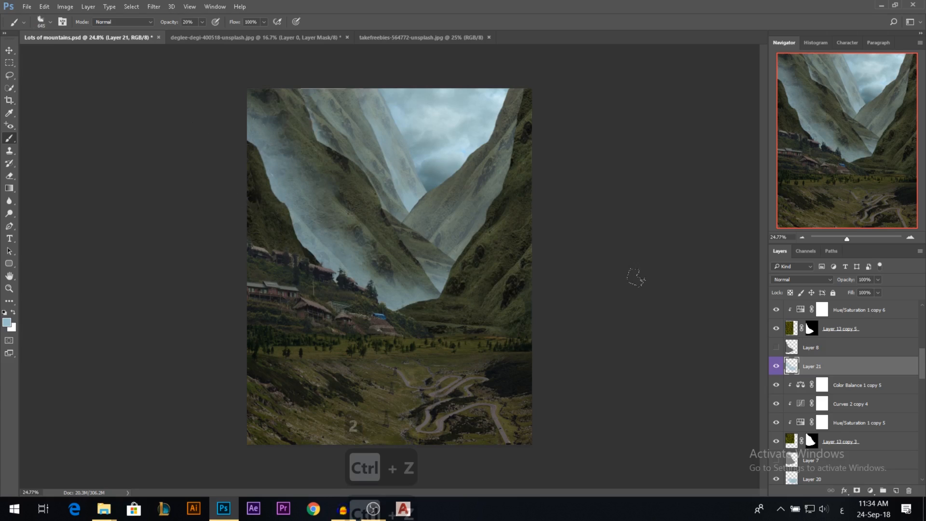
pyautogui.press('v')
pyautogui.moveTo(421, 201); pyautogui.dragTo(424, 219)
pyautogui.moveTo(844, 285); pyautogui.dragTo(841, 284)
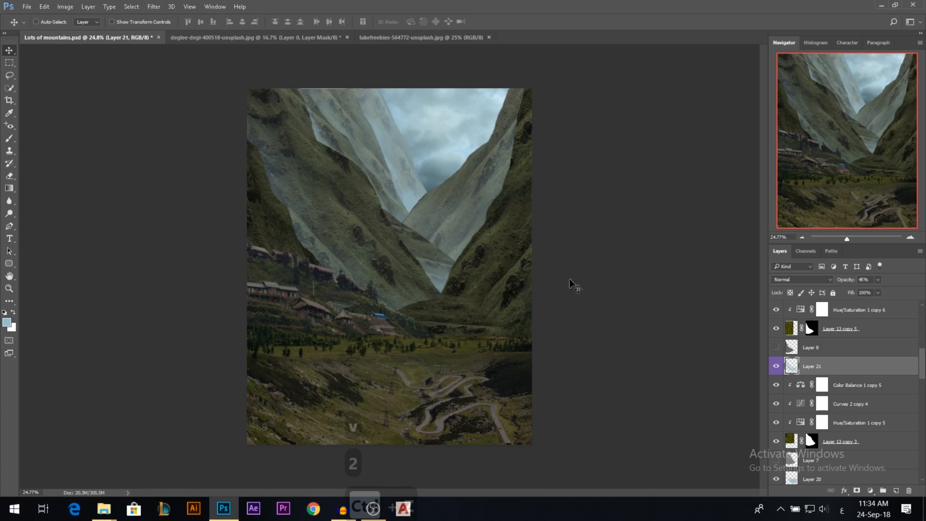
# Add a new empty layer directly above Layer 11, beneath the andaz-562877-unsplash village layer.
pyautogui.press('v')
pyautogui.keyDown('ctrl'); pyautogui.click(308, 284); pyautogui.keyUp('ctrl')
pyautogui.hotkey('ctrl', 'z')
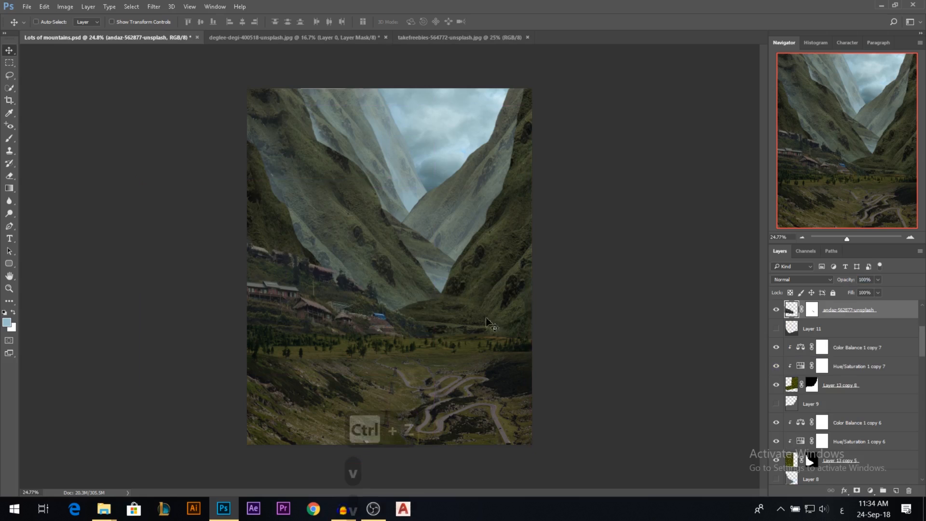
pyautogui.scroll(2, 881, 420)
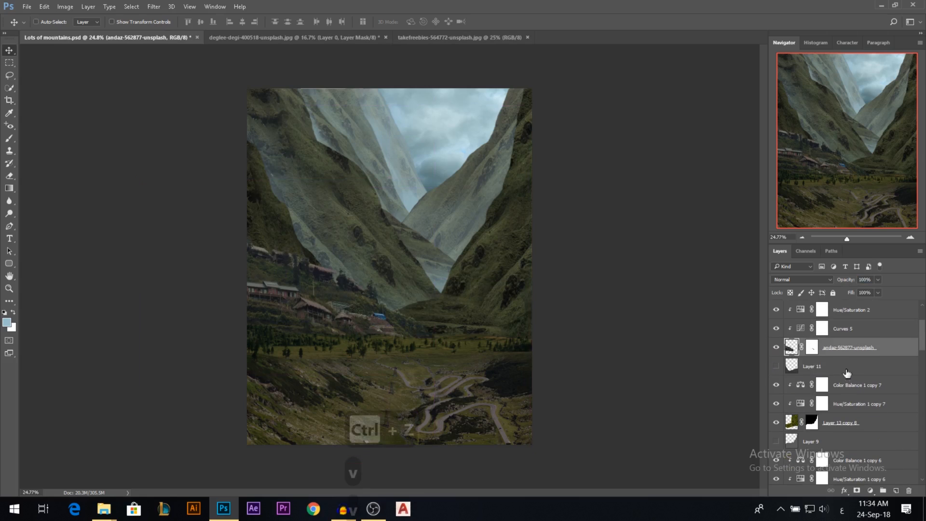
pyautogui.click(847, 373)
pyautogui.click(896, 491)
# Paint textured haze across the valley floor behind the village on Layer 22 with a 20% brush.
pyautogui.press('b')
pyautogui.moveTo(475, 332)
pyautogui.mouseDown()
pyautogui.moveTo(349, 323)
pyautogui.moveTo(507, 323)
pyautogui.moveTo(236, 302)
pyautogui.mouseUp()
pyautogui.moveTo(512, 339); pyautogui.dragTo(272, 294)
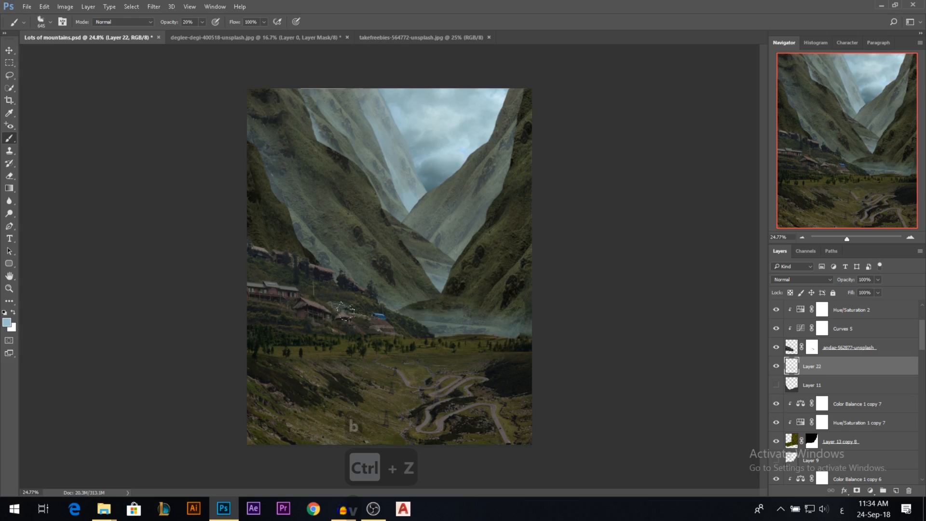
pyautogui.moveTo(346, 311); pyautogui.dragTo(161, 281)
pyautogui.moveTo(243, 305)
pyautogui.mouseDown()
pyautogui.moveTo(376, 321)
pyautogui.moveTo(585, 298)
pyautogui.mouseUp()
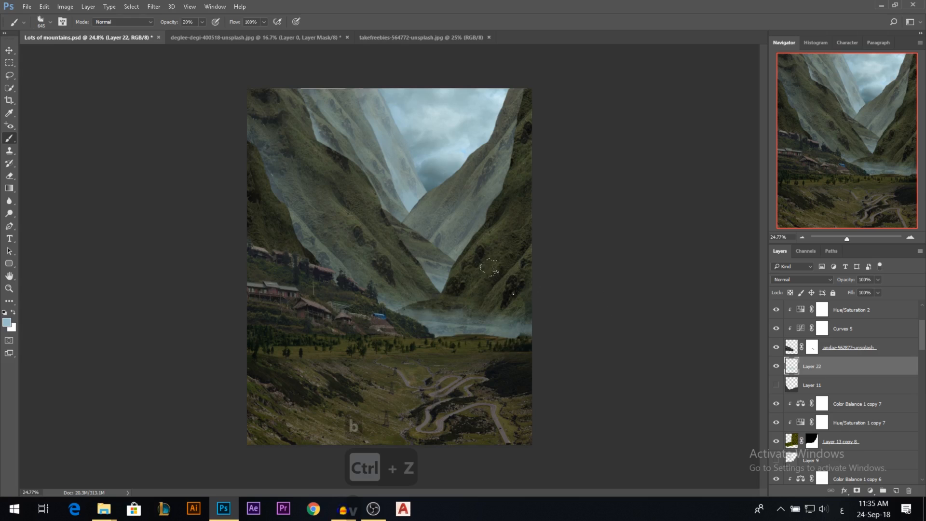
# Soften the haze at the foot of the right-hand mountain on Layer 22 with a soft round 20% brush, undoing a trial stroke.
pyautogui.rightClick(513, 293)
pyautogui.click(541, 359)
pyautogui.click(439, 327)
pyautogui.moveTo(536, 241); pyautogui.dragTo(463, 313)
pyautogui.hotkey('ctrl', 'z')
pyautogui.moveTo(535, 328)
pyautogui.mouseDown()
pyautogui.moveTo(550, 271)
pyautogui.moveTo(521, 311)
pyautogui.mouseUp()
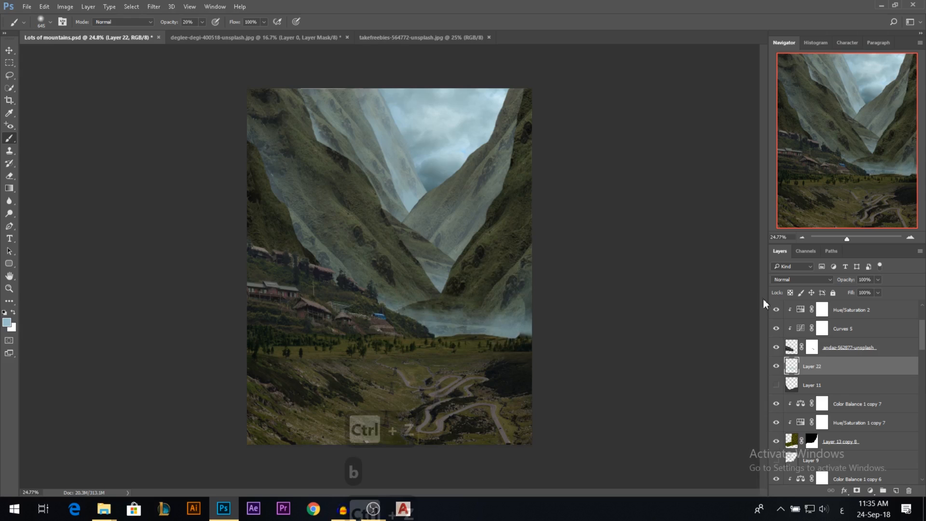
# Lower Layer 22's opacity to 63% and give it a violet colour label.
pyautogui.moveTo(846, 280); pyautogui.dragTo(831, 281)
pyautogui.rightClick(776, 366)
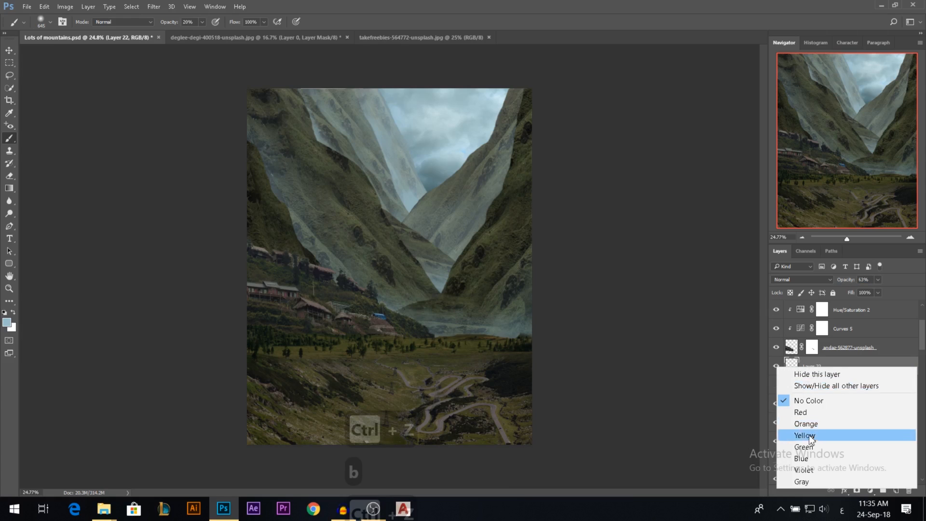
pyautogui.click(809, 470)
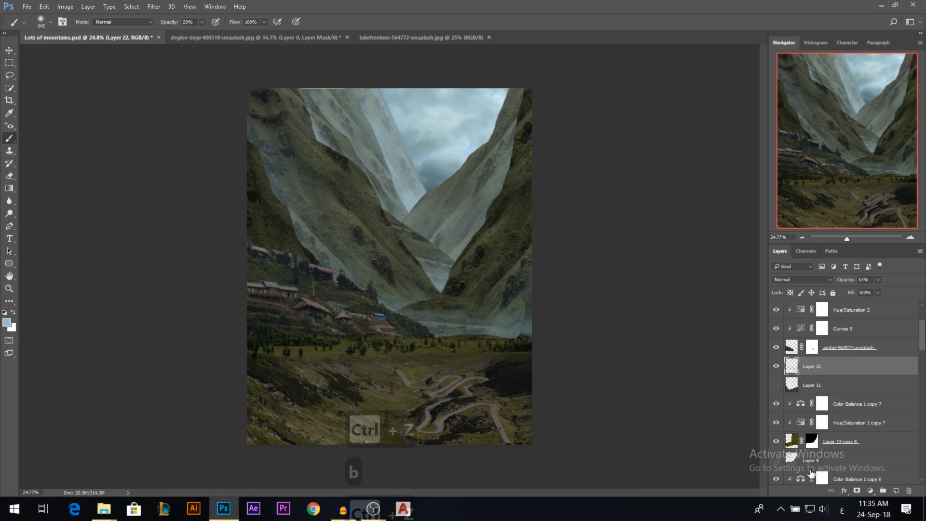
# Examine the hazed valley composite both close up and as a whole.
pyautogui.click(8, 48)
pyautogui.scroll(-1, 450, 221)
pyautogui.scroll(3, 434, 242)
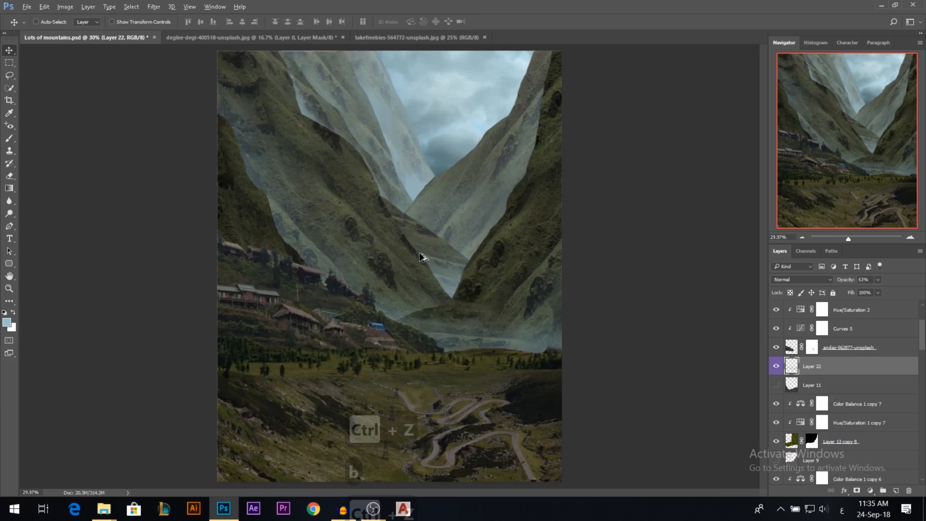
pyautogui.scroll(-1, 386, 255)
pyautogui.scroll(3, 798, 378)
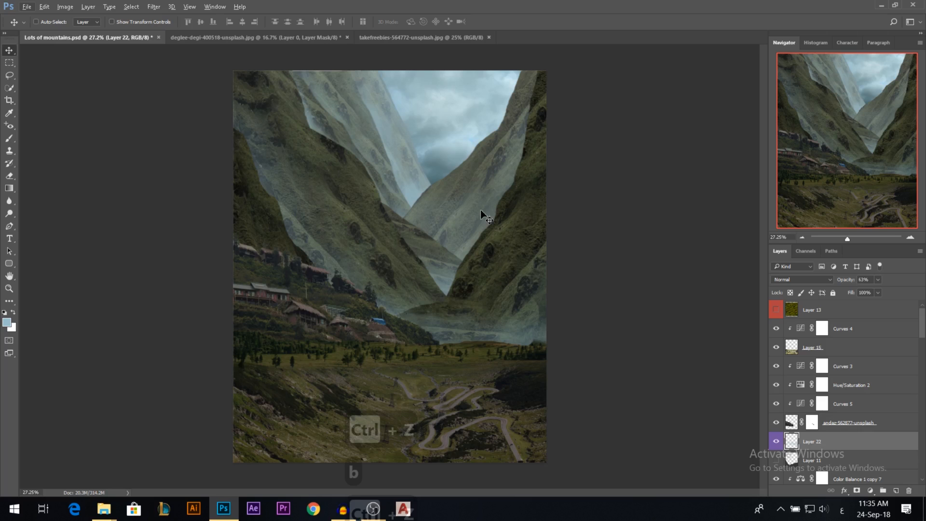
pyautogui.scroll(1, 305, 337)
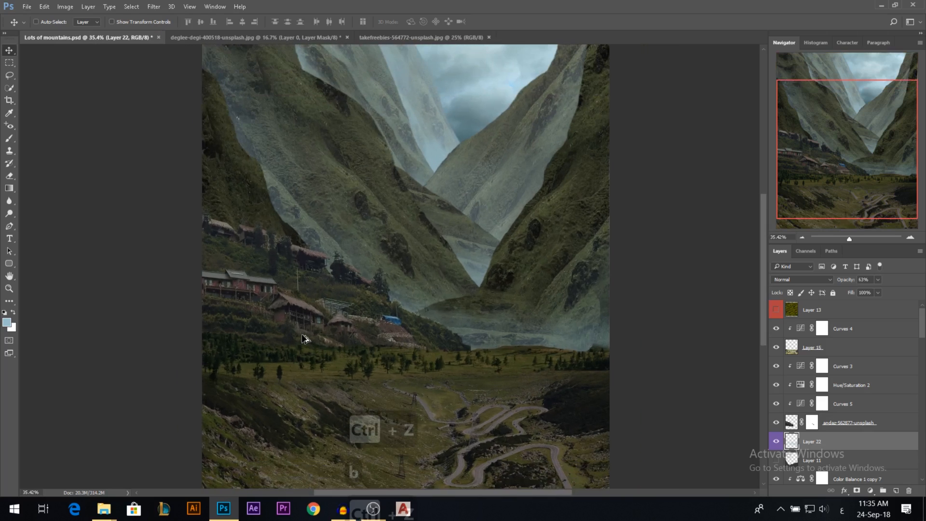
pyautogui.scroll(-2, 395, 259)
# Dodge the foreground left mountain on Layer 13 copy 5, with the range set to Shadows and exposure at 53%.
pyautogui.moveTo(281, 221); pyautogui.dragTo(268, 236)
pyautogui.hotkey('ctrl', 'z')
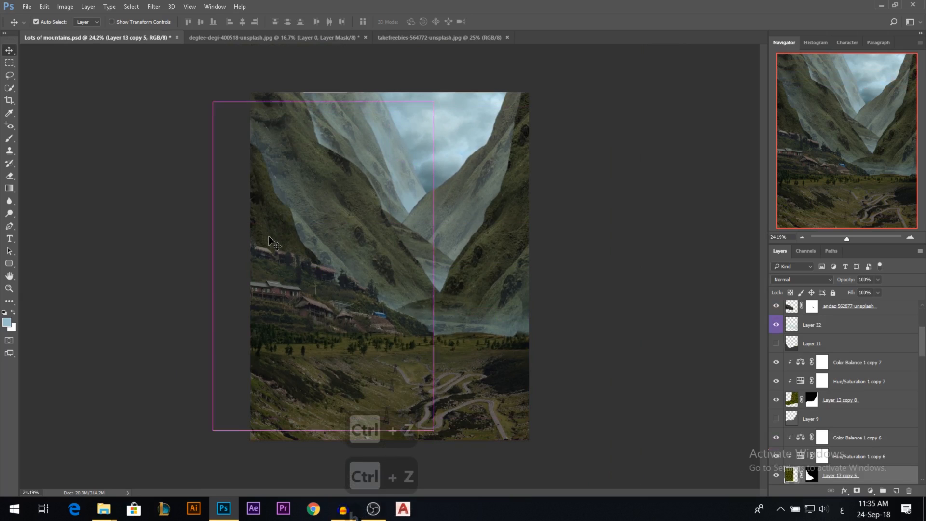
pyautogui.click(10, 214)
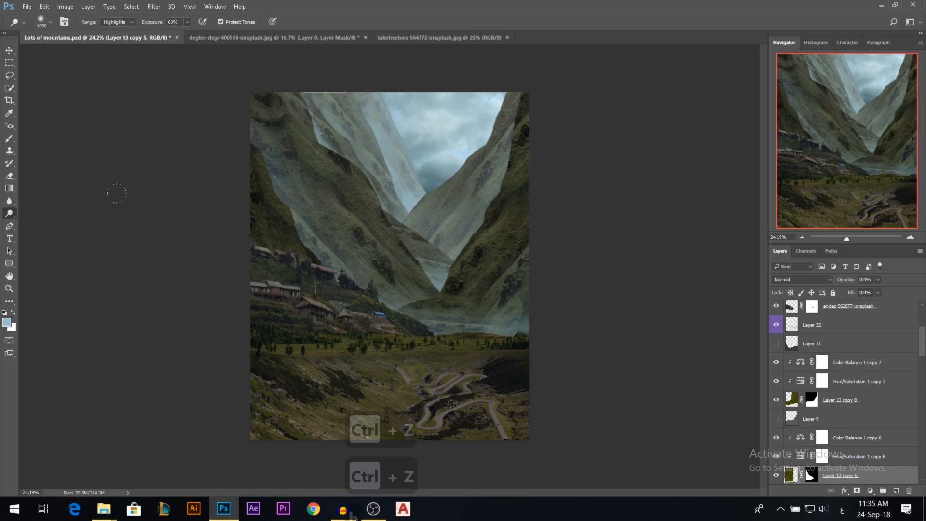
pyautogui.click(116, 23)
pyautogui.click(113, 31)
pyautogui.moveTo(158, 22); pyautogui.dragTo(154, 22)
pyautogui.moveTo(380, 198); pyautogui.dragTo(352, 200)
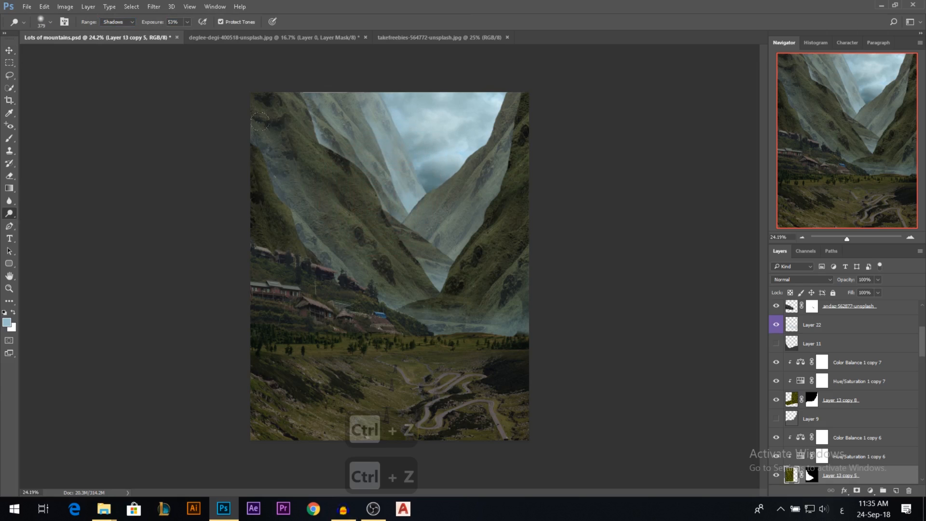
# Dodge the shadows of the large left mountain on Layer 13 copy 3 with a bigger soft brush at 53% exposure.
pyautogui.press('v')
pyautogui.click(315, 172)
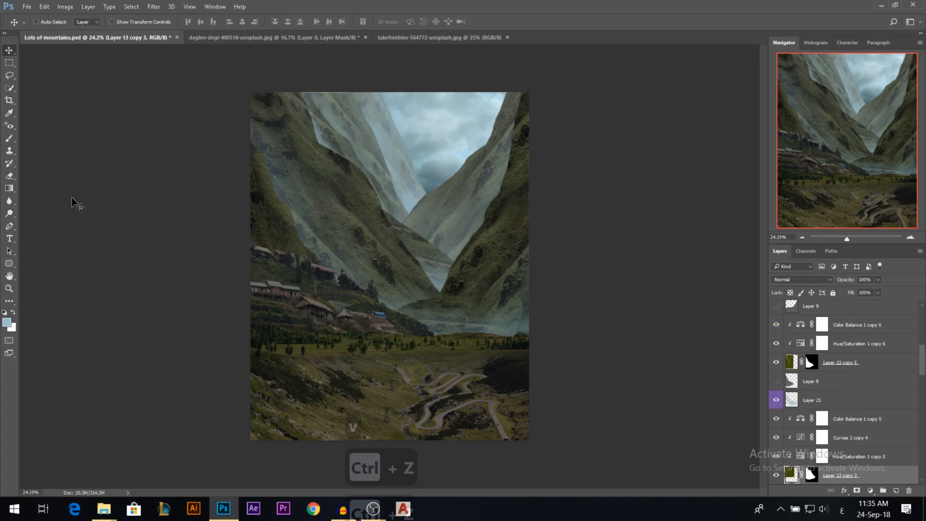
pyautogui.click(10, 214)
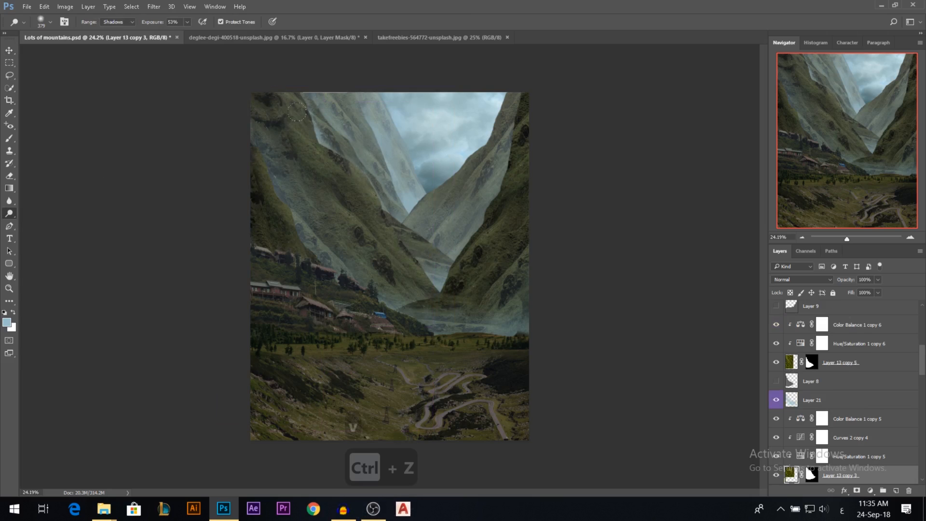
pyautogui.keyDown('alt'); pyautogui.rightClick(303, 230); pyautogui.keyUp('alt')
pyautogui.hotkey('ctrl', 'z')
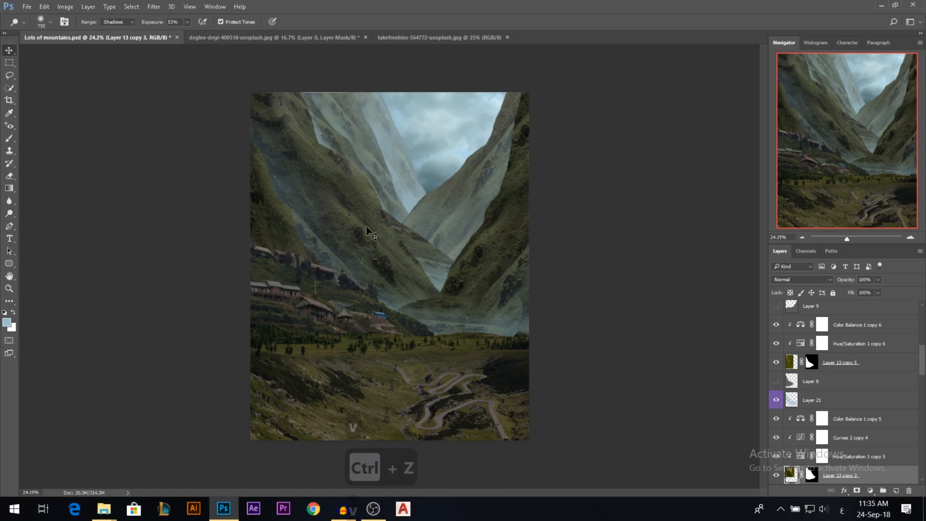
# Check the right-hand mountain's layer, Layer 13 copy 8, and dodge its upper slope in Shadows range with a smaller brush at 53% exposure.
pyautogui.press('v')
pyautogui.keyDown('ctrl'); pyautogui.click(487, 258); pyautogui.keyUp('ctrl')
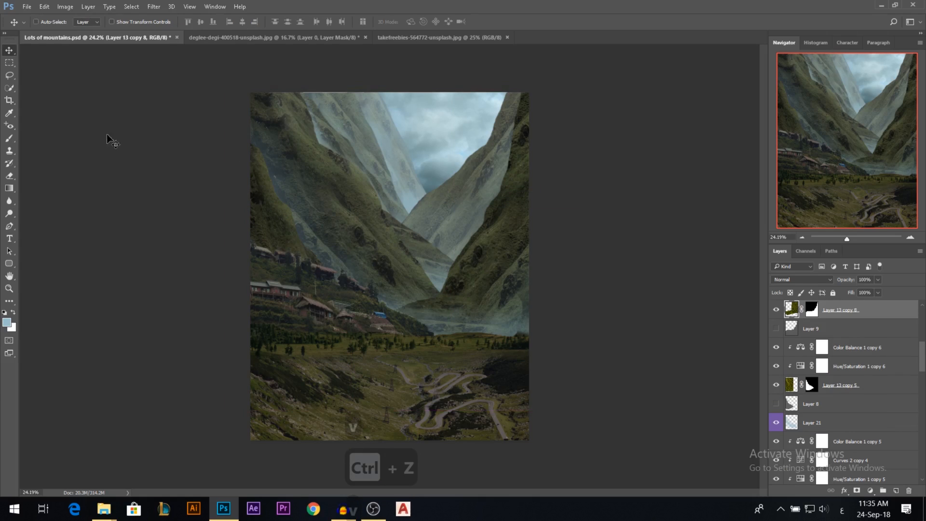
pyautogui.scroll(1, 889, 363)
pyautogui.click(776, 330)
pyautogui.click(776, 330)
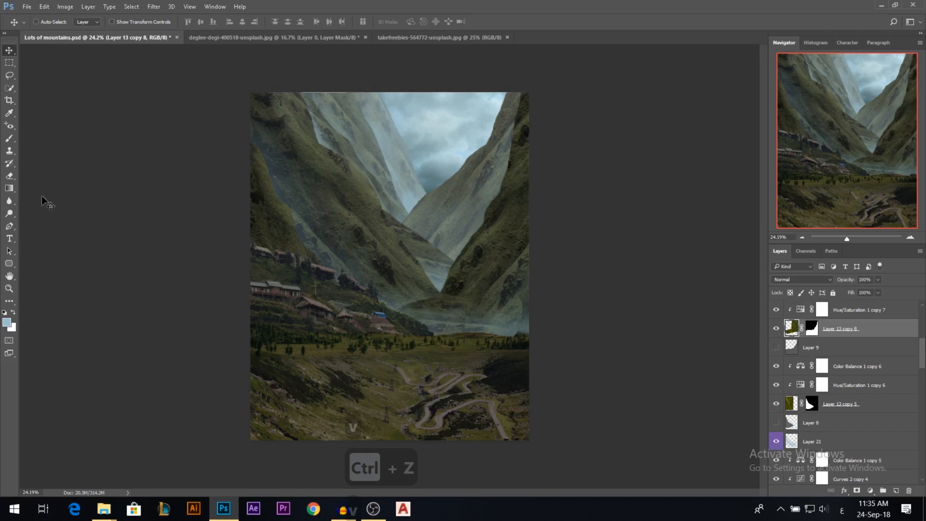
pyautogui.click(13, 216)
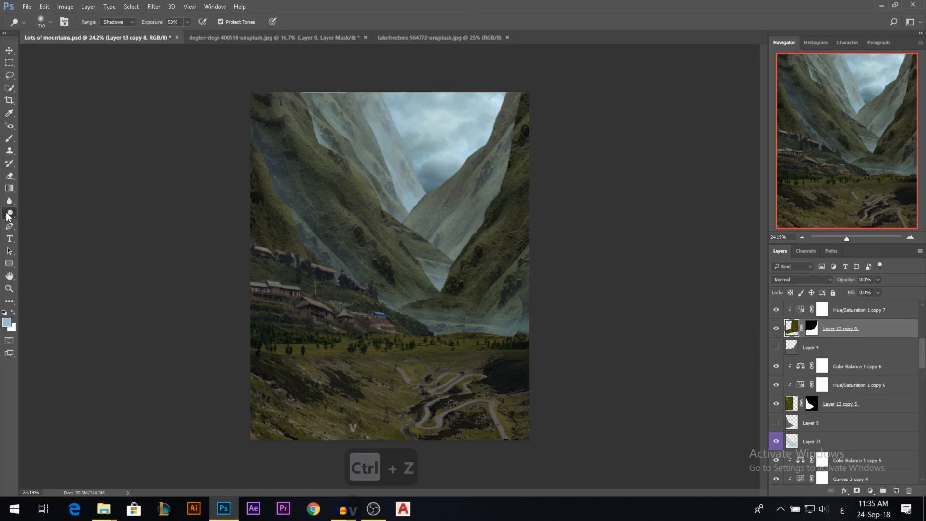
pyautogui.moveTo(435, 159); pyautogui.dragTo(413, 160)
pyautogui.moveTo(512, 115); pyautogui.dragTo(506, 116)
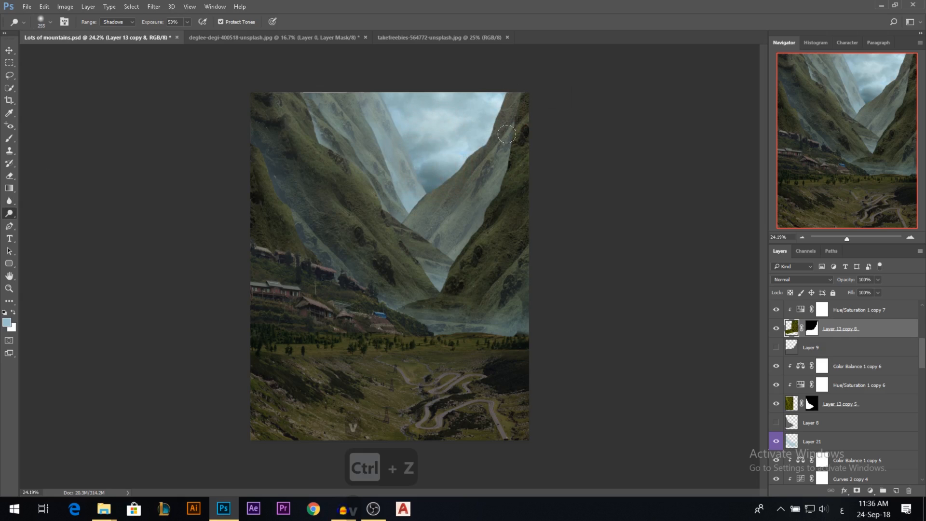
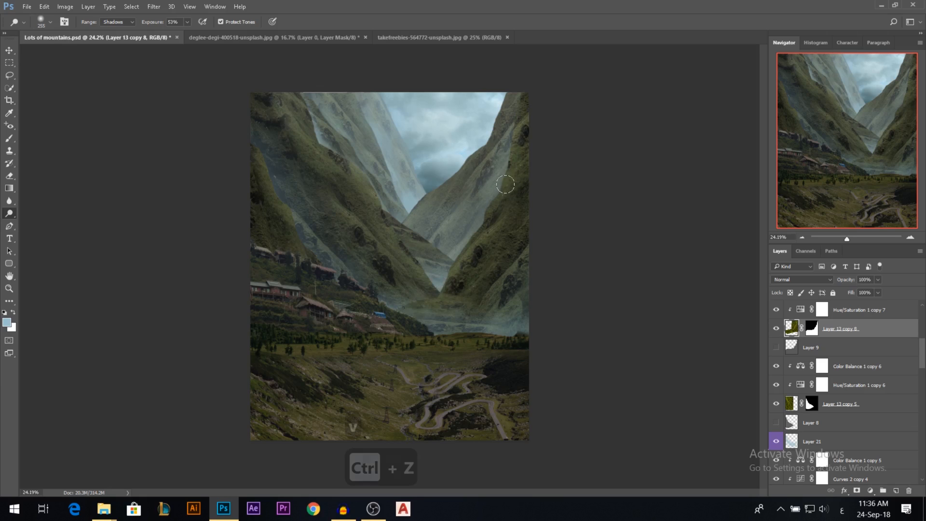
# Retouch the shadows on the lower slope of the right-hand mountain, Layer 13 copy 8, using the Dodge Tool with an enlarged brush at 53% exposure.
pyautogui.rightClick(9, 216)
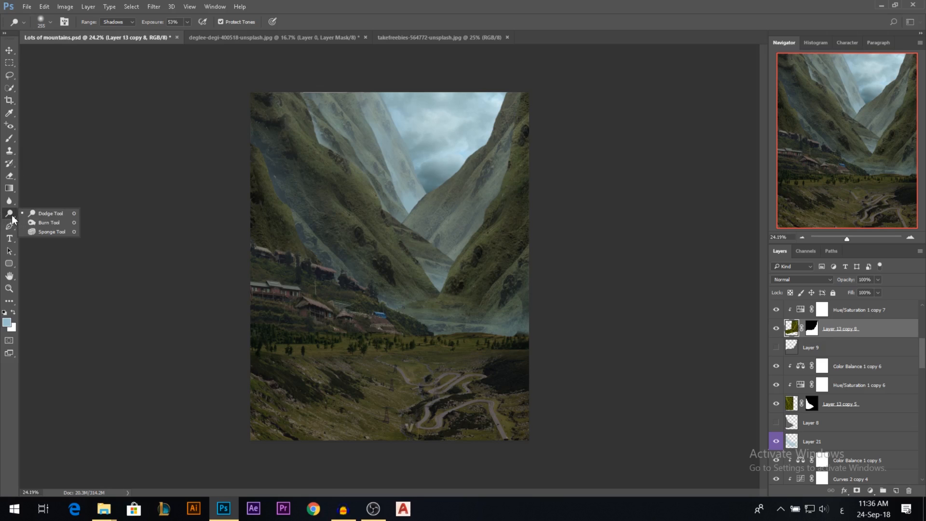
pyautogui.click(42, 213)
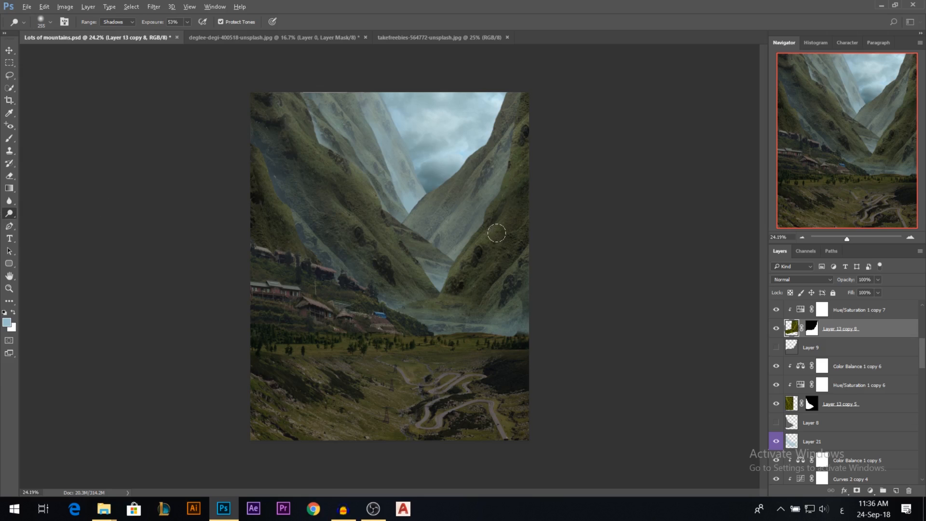
pyautogui.moveTo(500, 272); pyautogui.dragTo(511, 277)
pyautogui.moveTo(485, 313)
pyautogui.mouseDown()
pyautogui.moveTo(538, 100)
pyautogui.moveTo(475, 263)
pyautogui.moveTo(530, 246)
pyautogui.moveTo(496, 346)
pyautogui.moveTo(422, 329)
pyautogui.moveTo(635, 303)
pyautogui.mouseUp()
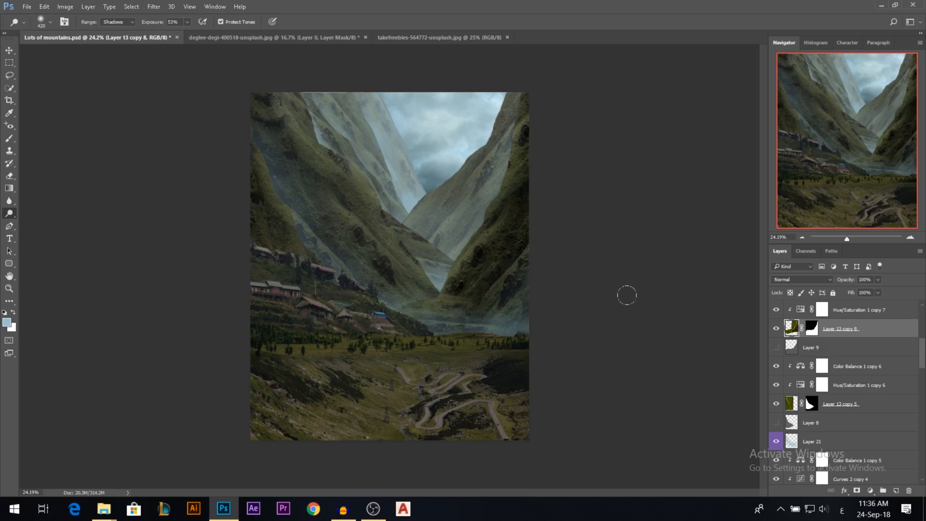
# Dodge the shadows of the distant right-hand mountain on Layer 13 copy 6 with a larger brush at 53% exposure, comparing by undoing.
pyautogui.press('v')
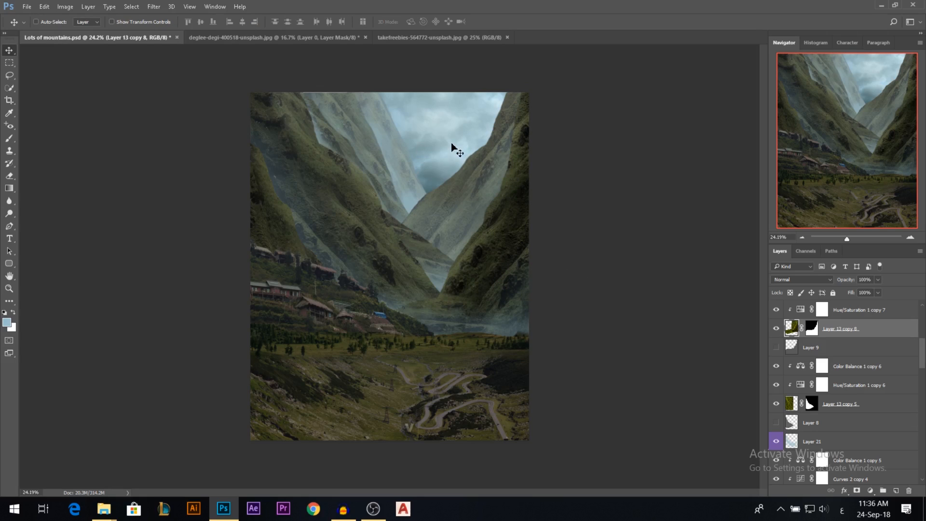
pyautogui.keyDown('ctrl'); pyautogui.click(458, 198); pyautogui.keyUp('ctrl')
pyautogui.hotkey('ctrl', 'z')
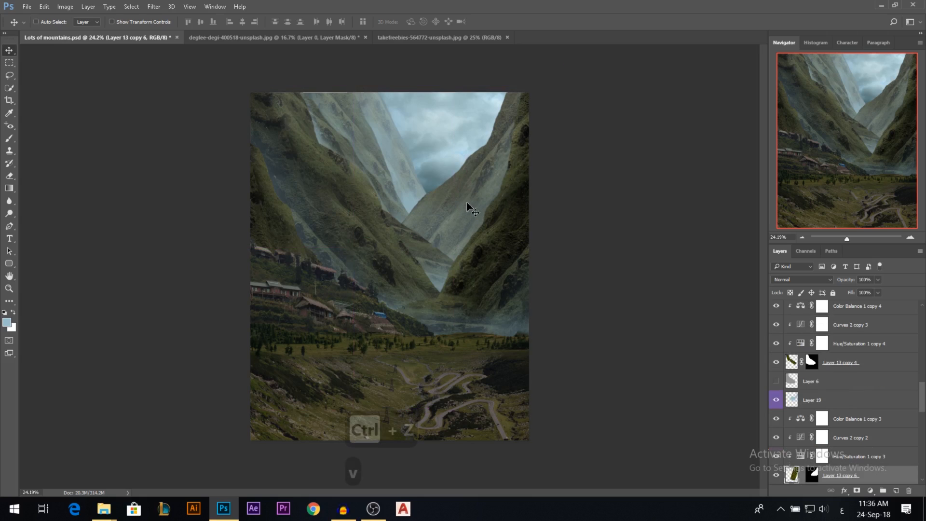
pyautogui.click(12, 214)
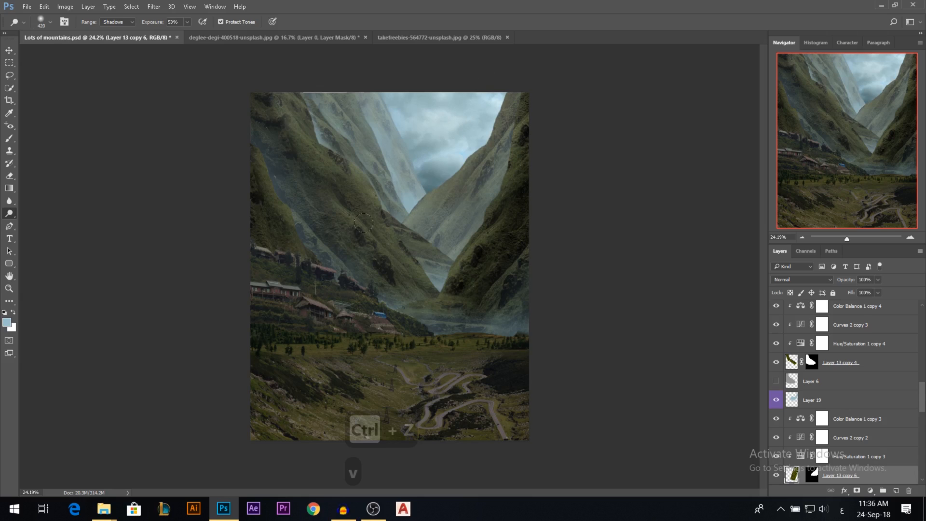
pyautogui.moveTo(398, 262); pyautogui.dragTo(432, 265)
pyautogui.moveTo(458, 232); pyautogui.dragTo(482, 168)
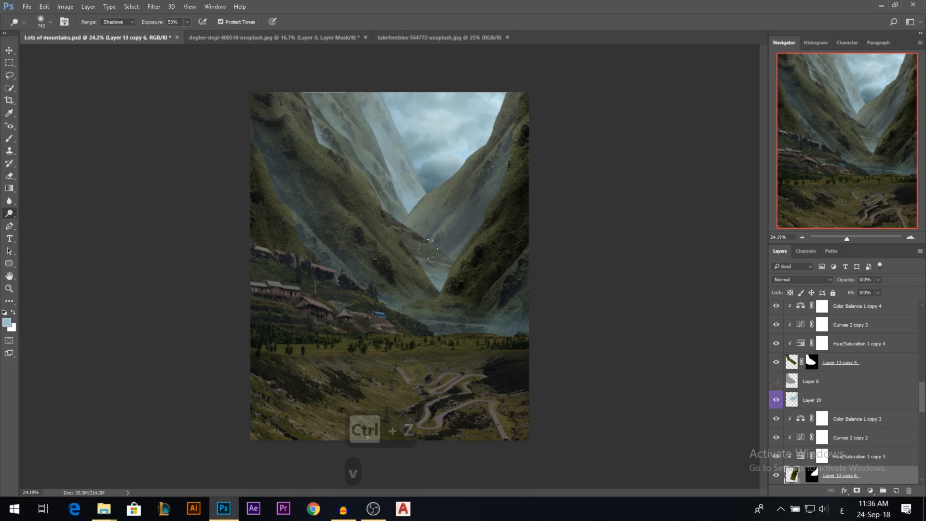
pyautogui.hotkey('ctrl', 'z')
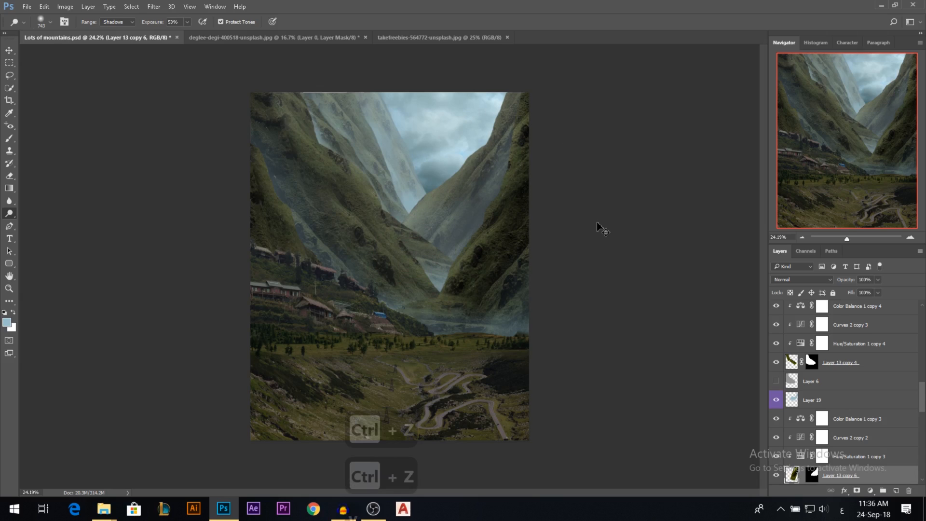
pyautogui.hotkey('ctrl', 'alt', 'z')
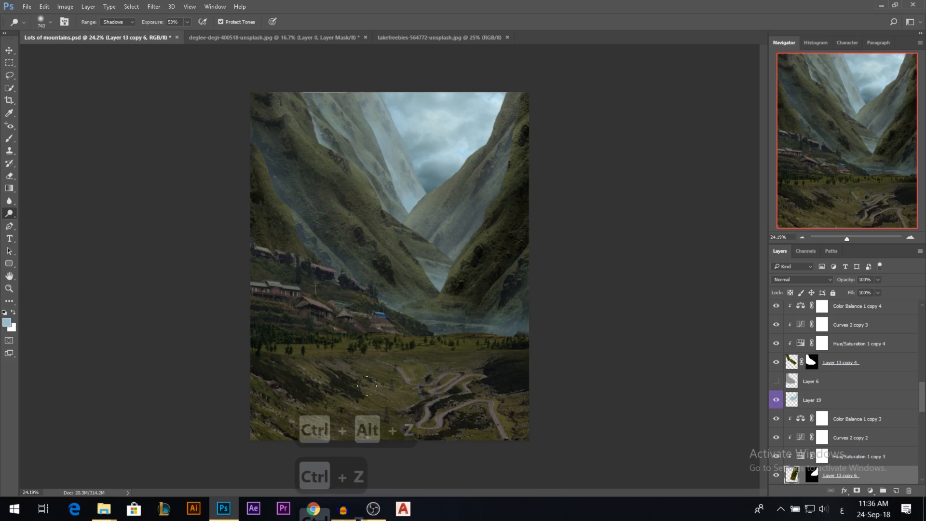
# Try to shift the foreground valley with the winding road, Layer 15, upward and undo the move.
pyautogui.click(9, 50)
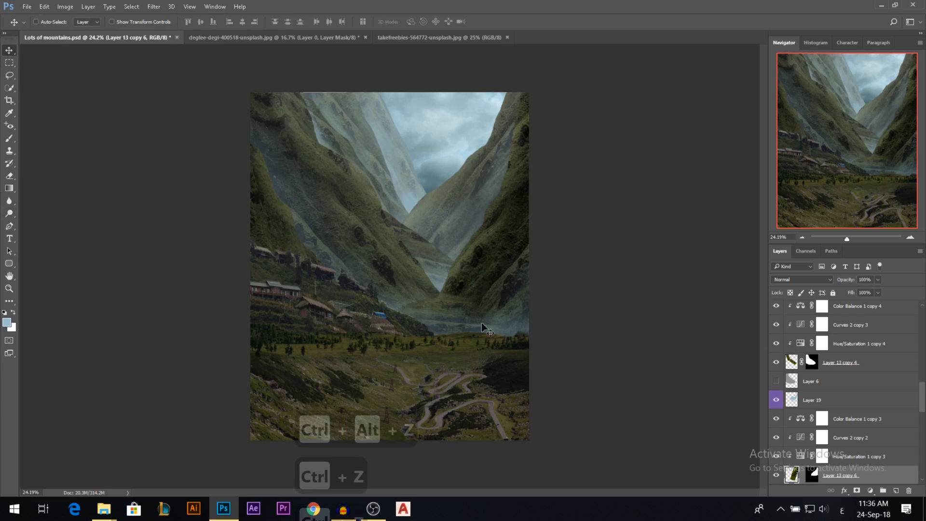
pyautogui.scroll(-1, 489, 338)
pyautogui.scroll(3, 468, 368)
pyautogui.scroll(-1, 460, 376)
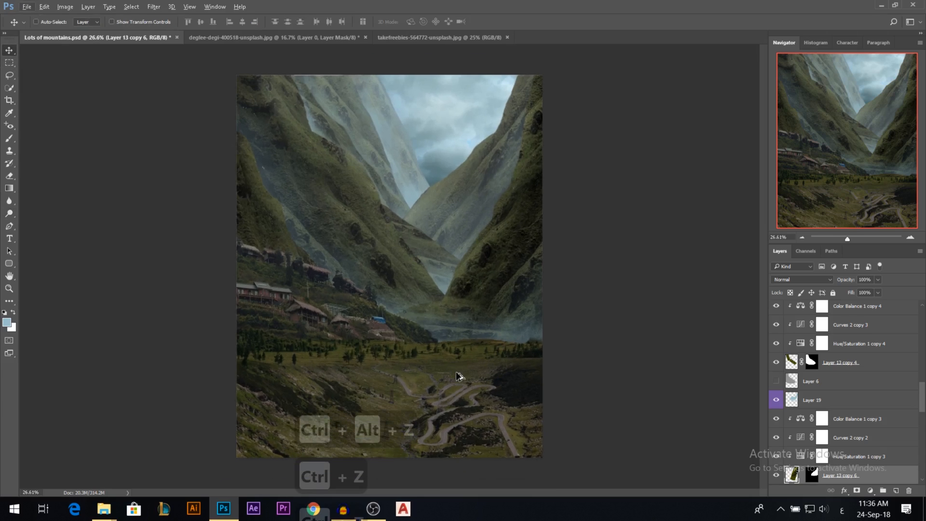
pyautogui.click(9, 76)
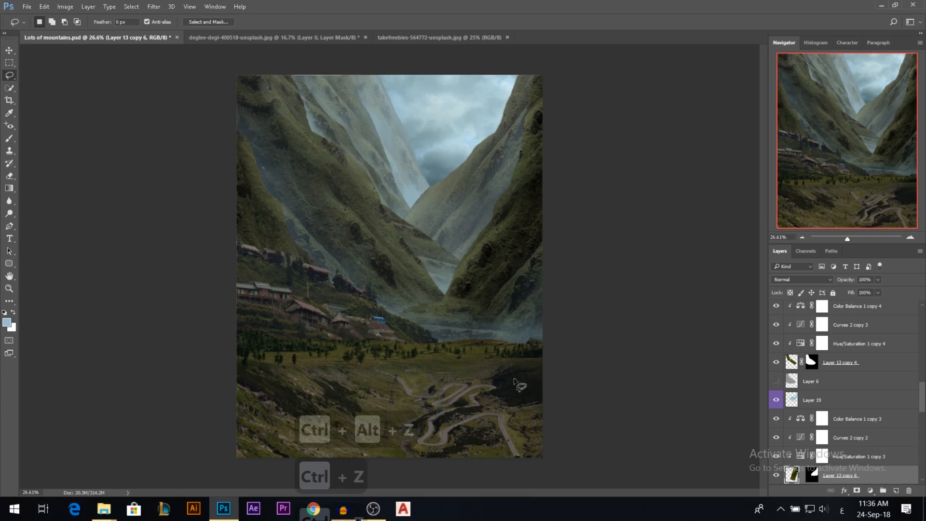
pyautogui.press('v')
pyautogui.keyDown('ctrl'); pyautogui.click(455, 380); pyautogui.keyUp('ctrl')
pyautogui.moveTo(455, 381)
pyautogui.mouseDown()
pyautogui.moveTo(450, 358)
pyautogui.moveTo(425, 352)
pyautogui.mouseUp()
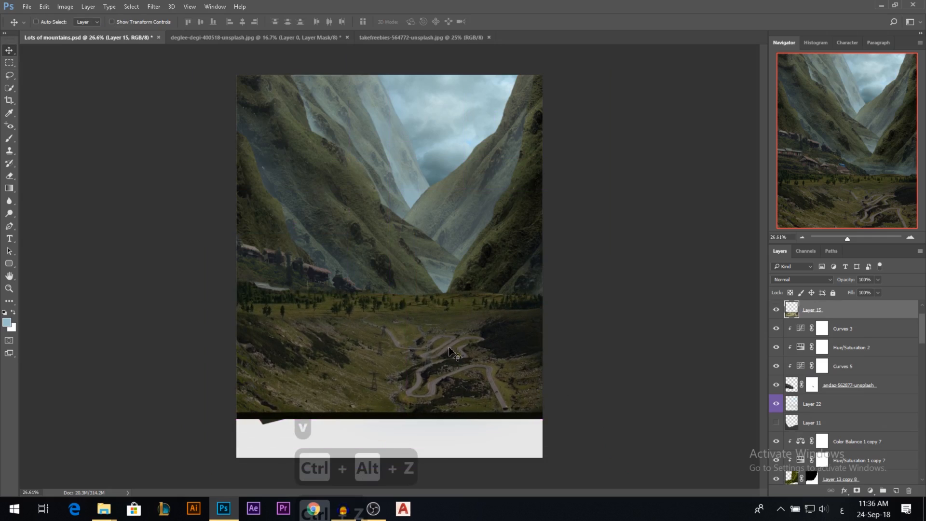
pyautogui.hotkey('ctrl', 'z')
# Crop the document to its current canvas bounds with Delete Cropped Pixels enabled, trimming the layer content outside the canvas.
pyautogui.scroll(-1, 457, 343)
pyautogui.scroll(-1, 391, 274)
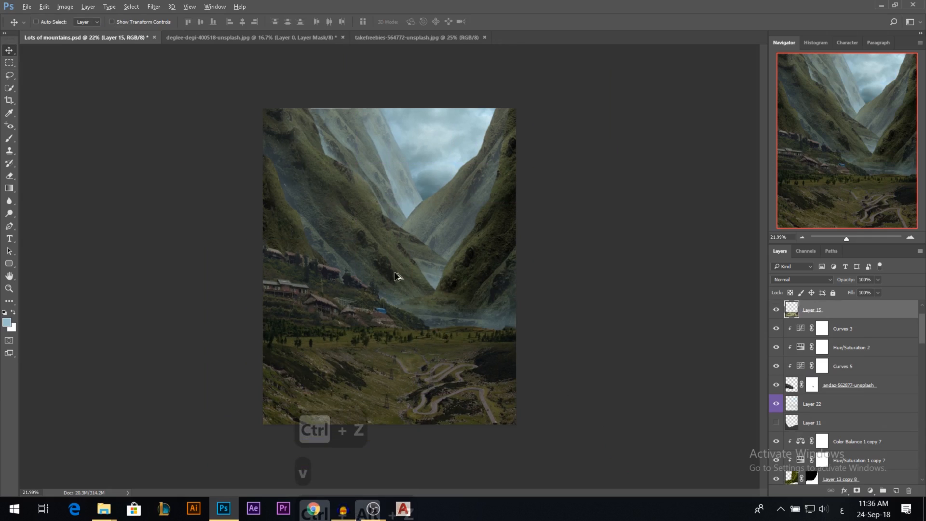
pyautogui.click(9, 100)
pyautogui.click(394, 218)
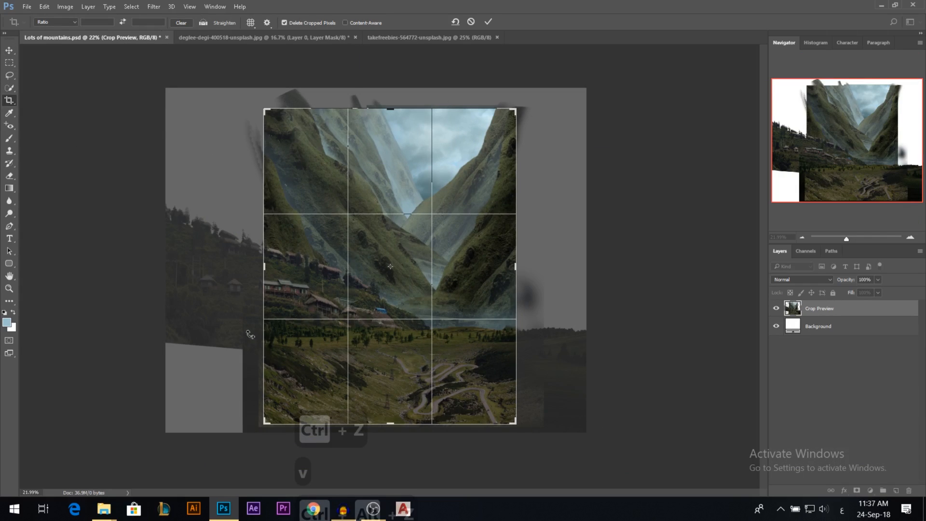
pyautogui.click(285, 23)
pyautogui.click(297, 22)
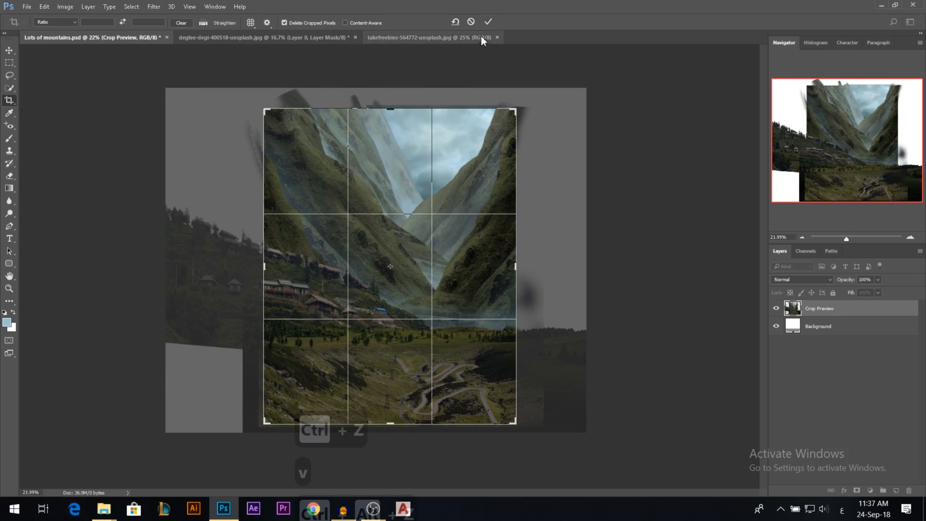
pyautogui.click(488, 21)
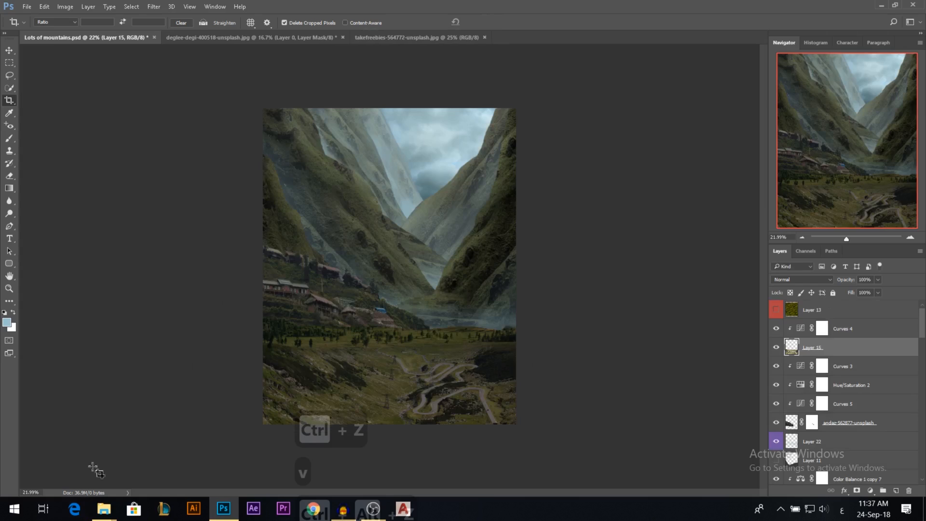
pyautogui.click(10, 54)
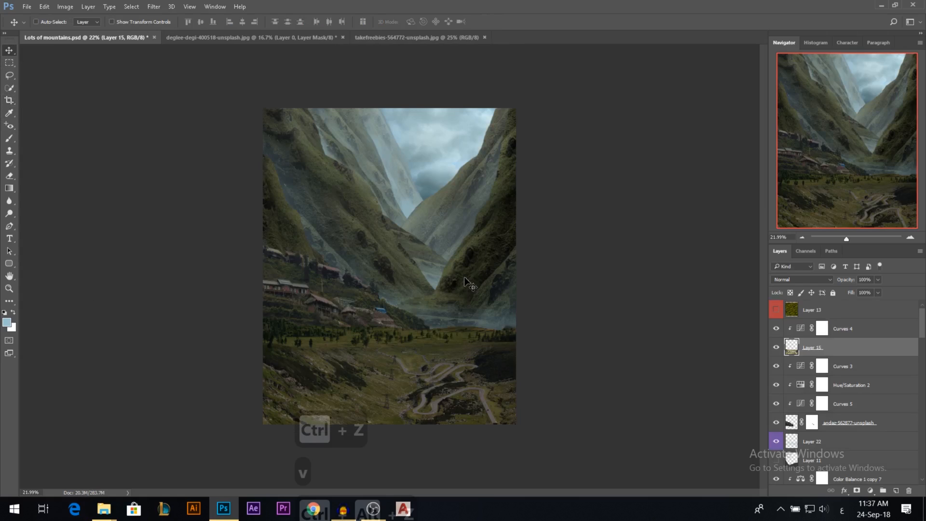
# Select the Curves 4 adjustment layer clipped to the foreground valley.
pyautogui.scroll(-3, 426, 309)
pyautogui.scroll(6, 426, 310)
pyautogui.scroll(-1, 426, 311)
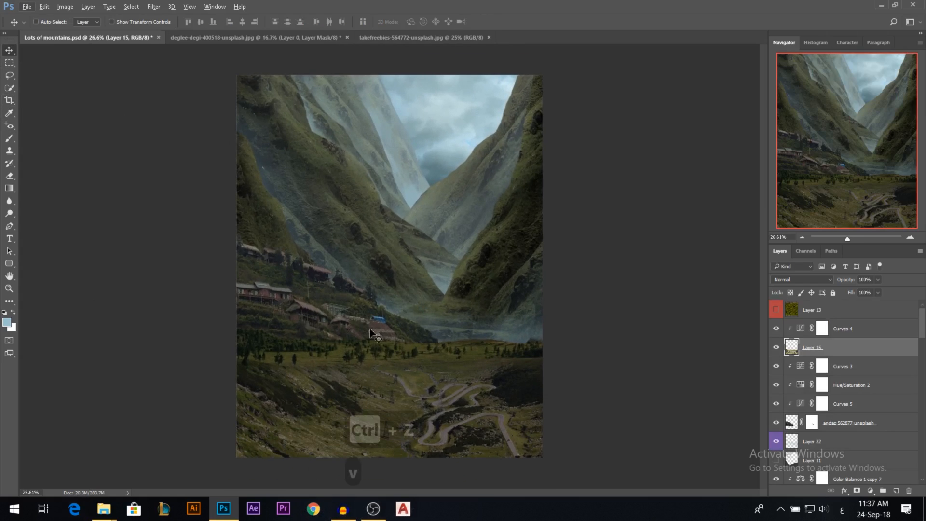
pyautogui.scroll(-1, 377, 336)
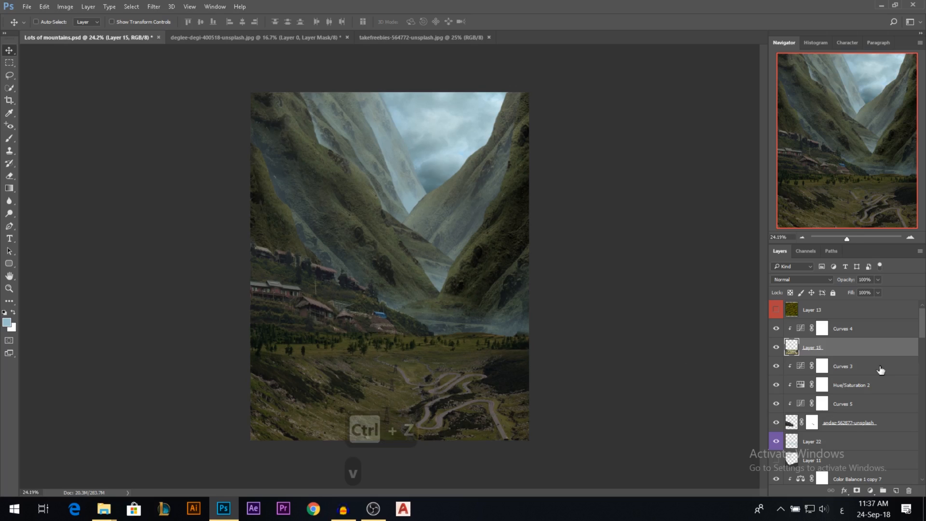
pyautogui.click(842, 330)
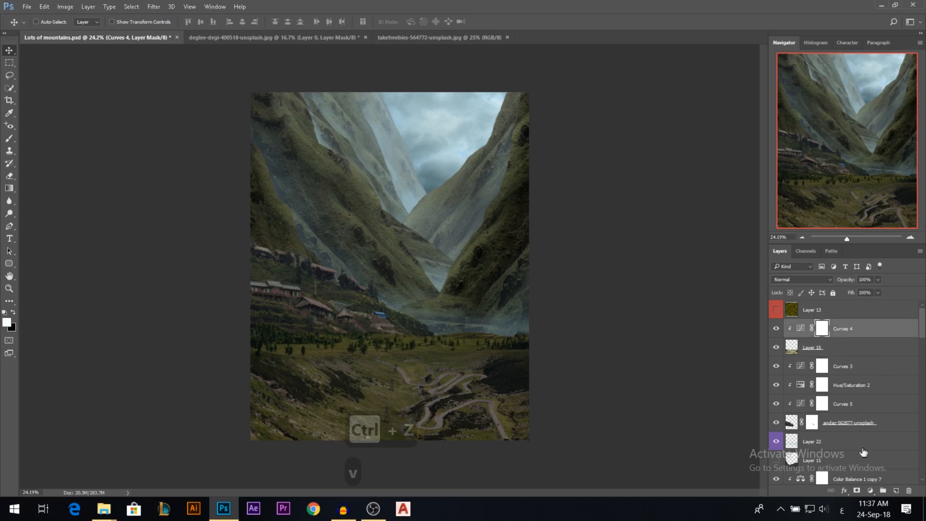
pyautogui.click(870, 490)
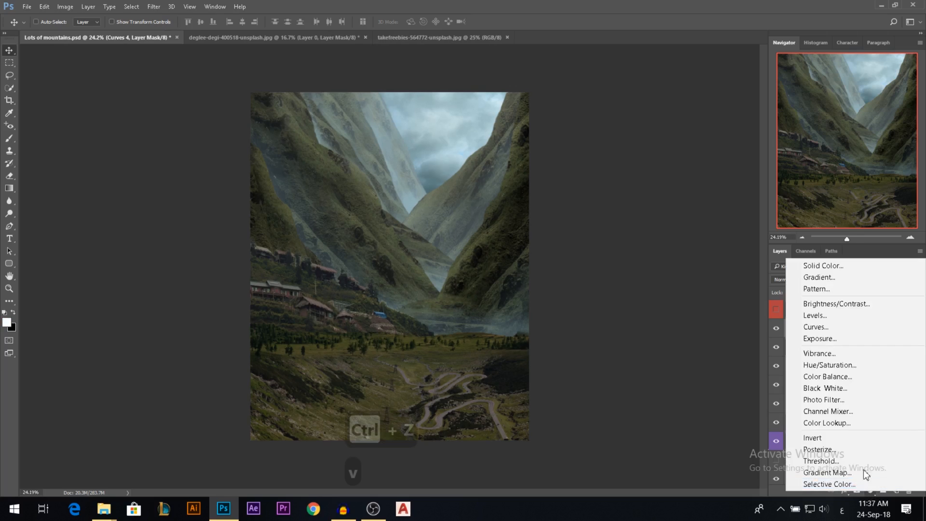
pyautogui.click(831, 423)
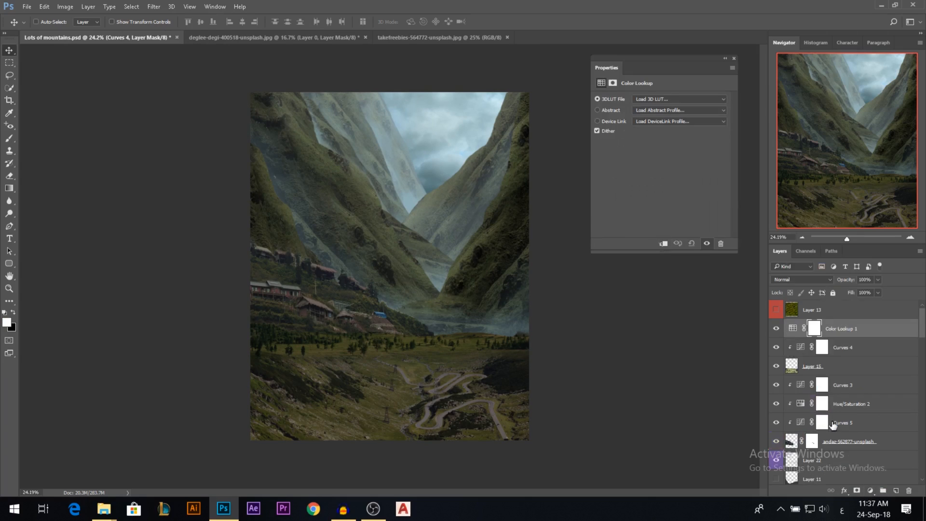
pyautogui.click(734, 59)
pyautogui.press('BackSpace')
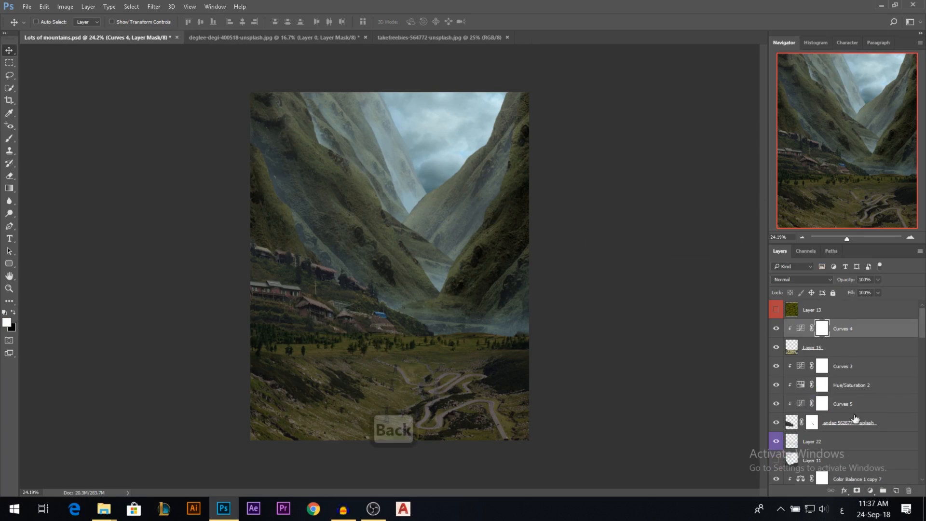
# Add a Selective Color adjustment above Curves 4 and set its Greens to Cyan +100, Magenta 0, Yellow -100 and Black 0.
pyautogui.click(870, 490)
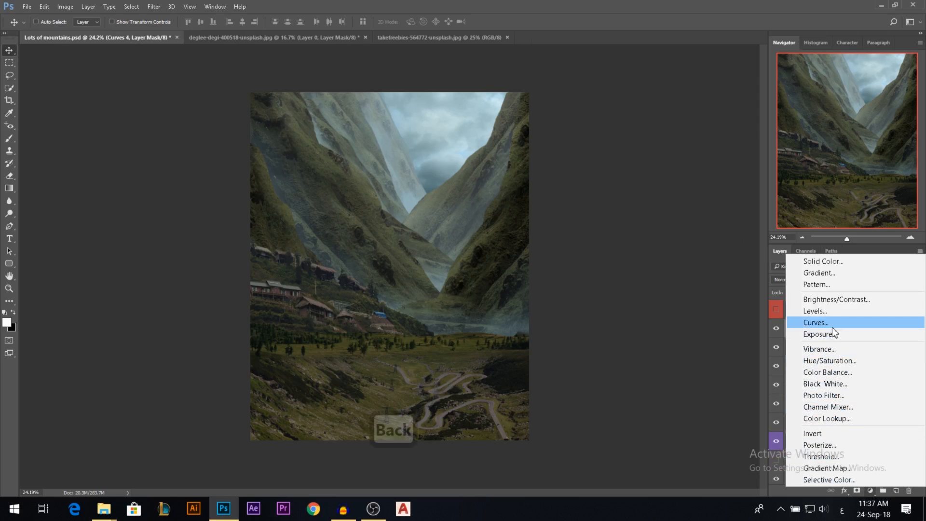
pyautogui.click(830, 480)
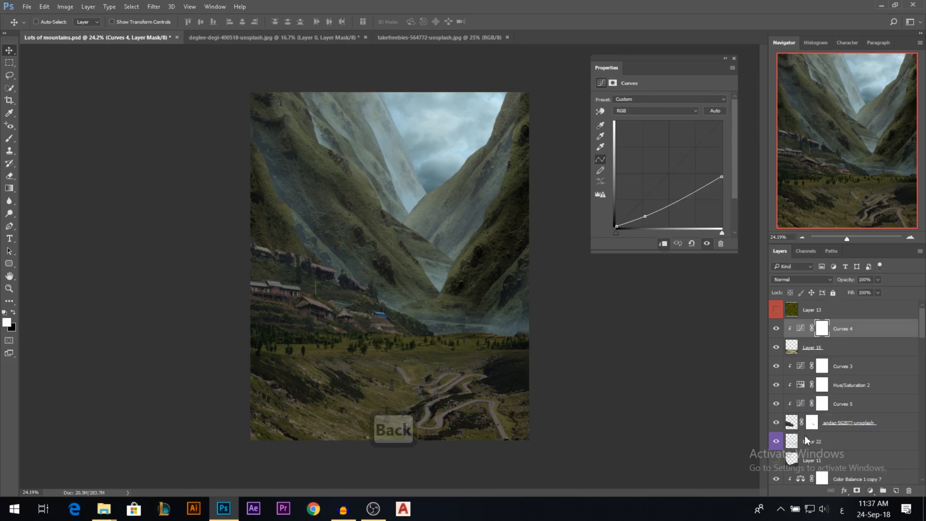
pyautogui.click(647, 110)
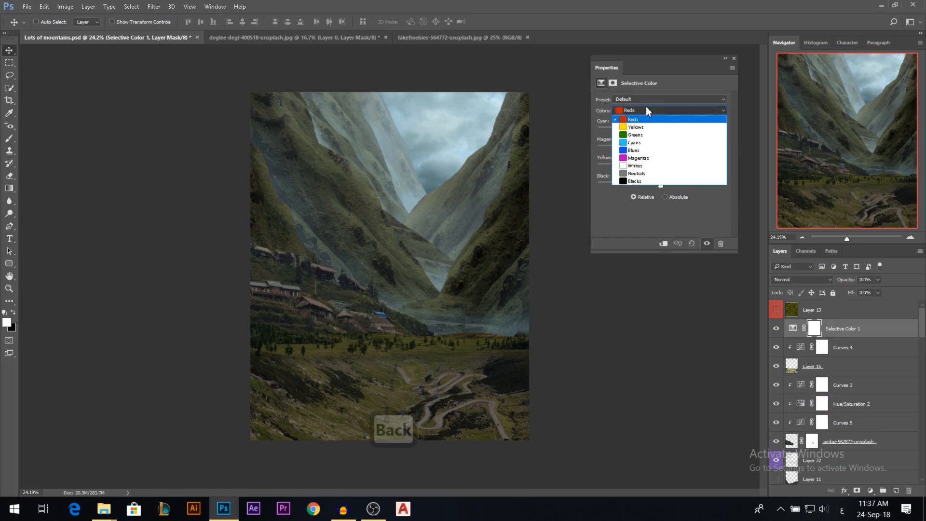
pyautogui.click(640, 132)
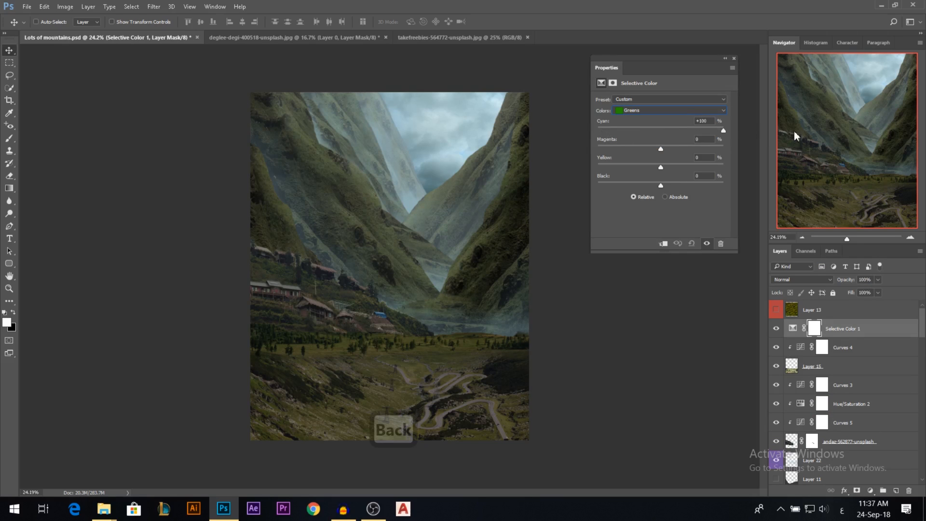
pyautogui.moveTo(661, 149)
pyautogui.mouseDown()
pyautogui.moveTo(558, 151)
pyautogui.moveTo(644, 153)
pyautogui.mouseUp()
pyautogui.write('0')
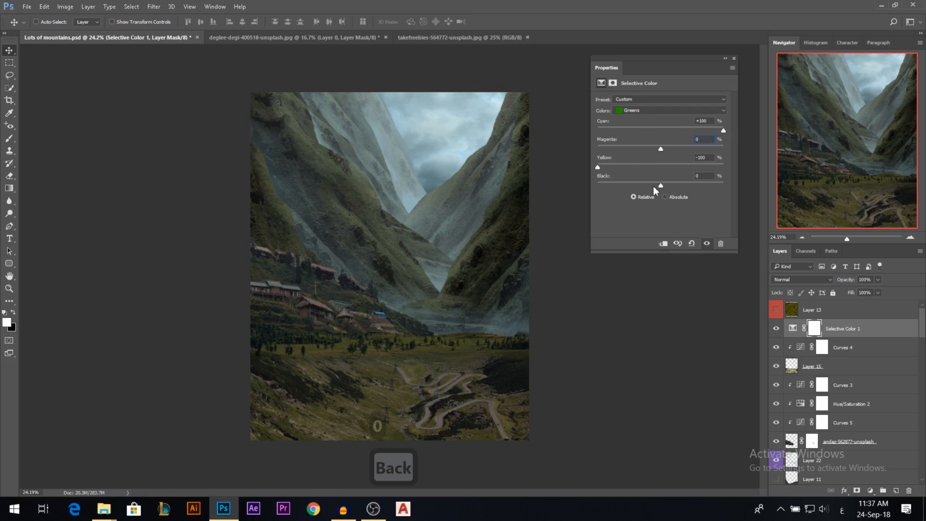
pyautogui.moveTo(669, 185)
pyautogui.mouseDown()
pyautogui.moveTo(727, 184)
pyautogui.moveTo(667, 184)
pyautogui.mouseUp()
pyautogui.doubleClick(710, 177)
pyautogui.write('0')
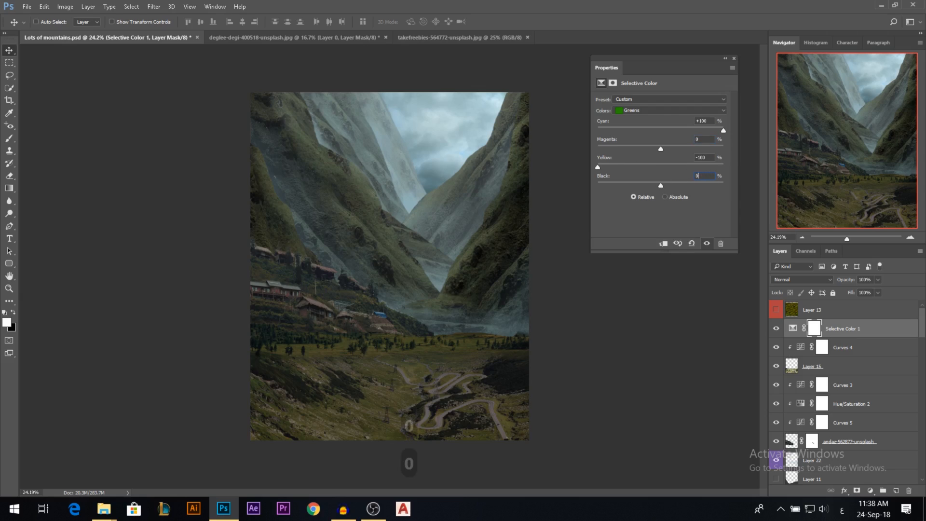
# Adjust the Yellows of the Selective Color layer to Cyan +52, Yellow -11 and Black -3, and increase their Magenta.
pyautogui.click(640, 111)
pyautogui.click(637, 118)
pyautogui.moveTo(598, 130); pyautogui.dragTo(634, 131)
pyautogui.moveTo(620, 168); pyautogui.dragTo(746, 171)
pyautogui.moveTo(665, 167)
pyautogui.mouseDown()
pyautogui.moveTo(598, 165)
pyautogui.moveTo(674, 169)
pyautogui.mouseUp()
pyautogui.moveTo(724, 185); pyautogui.dragTo(658, 186)
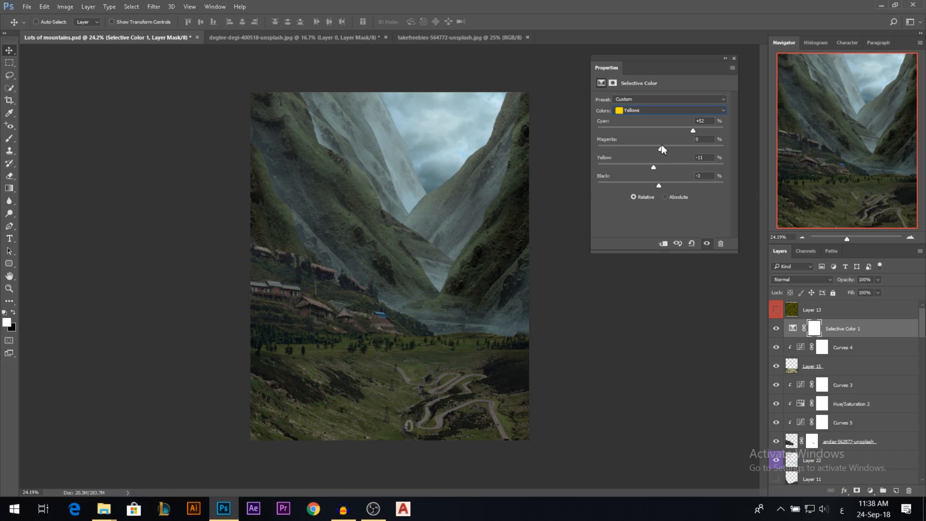
pyautogui.moveTo(661, 150); pyautogui.dragTo(760, 143)
pyautogui.click(648, 110)
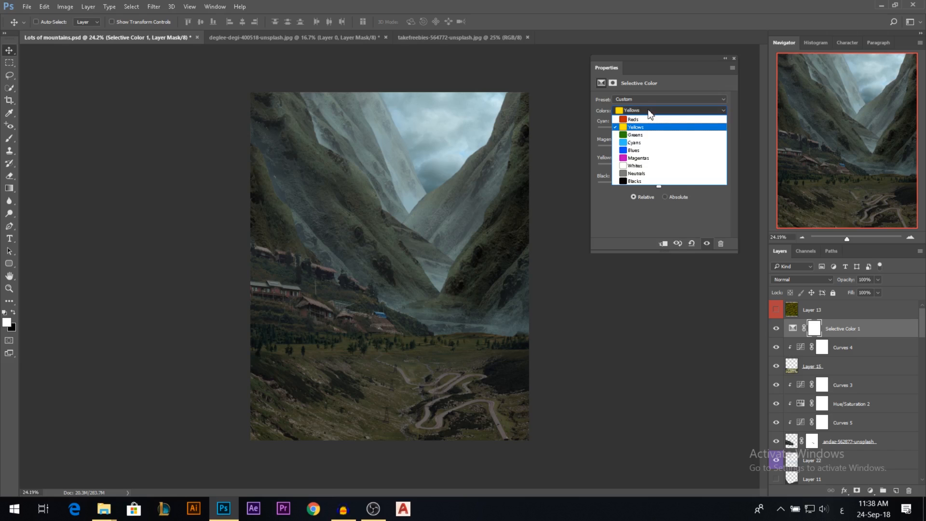
pyautogui.click(648, 111)
pyautogui.click(734, 59)
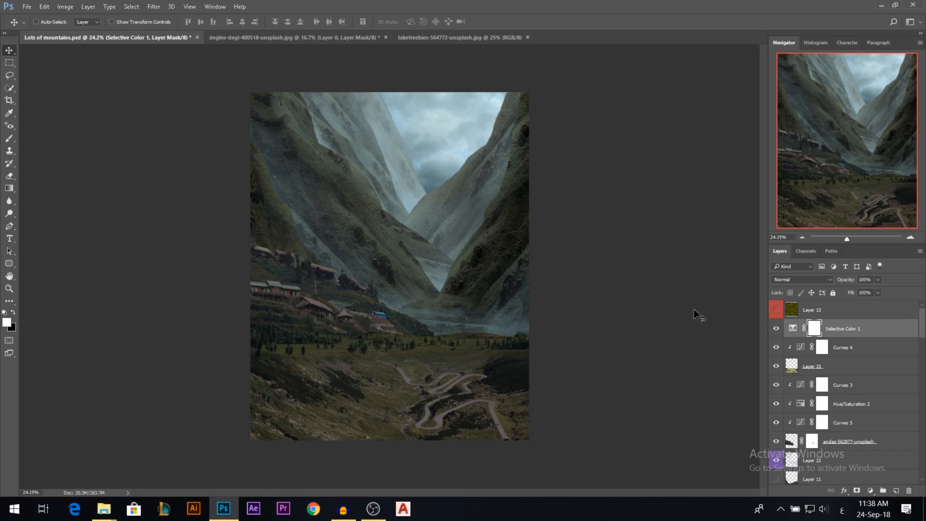
# Select foreground layer Layer 15 and outline a winding road strip with the Lasso across the meadow above the existing road.
pyautogui.scroll(-3, 469, 289)
pyautogui.scroll(3, 430, 286)
pyautogui.scroll(3, 414, 314)
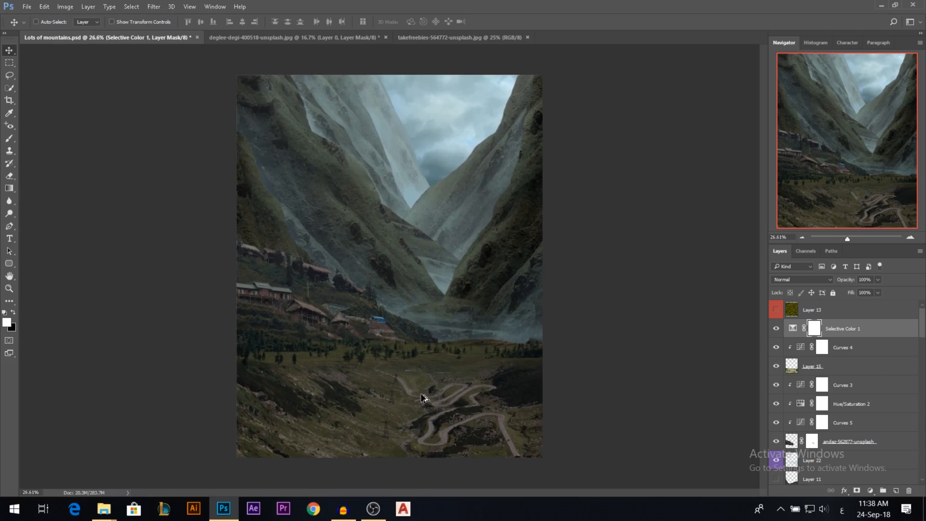
pyautogui.keyDown('ctrl'); pyautogui.click(421, 381); pyautogui.keyUp('ctrl')
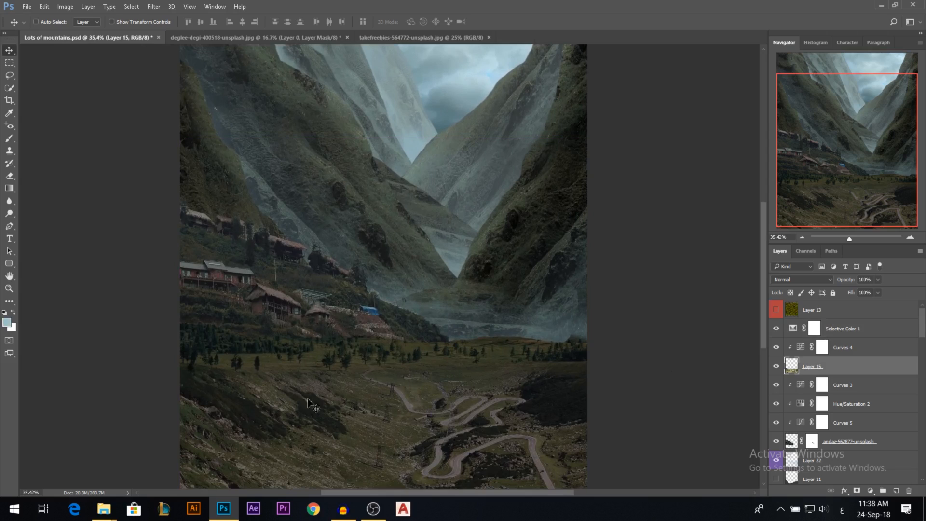
pyautogui.click(9, 76)
pyautogui.moveTo(370, 376)
pyautogui.mouseDown()
pyautogui.moveTo(484, 352)
pyautogui.moveTo(457, 341)
pyautogui.moveTo(492, 352)
pyautogui.moveTo(392, 372)
pyautogui.mouseUp()
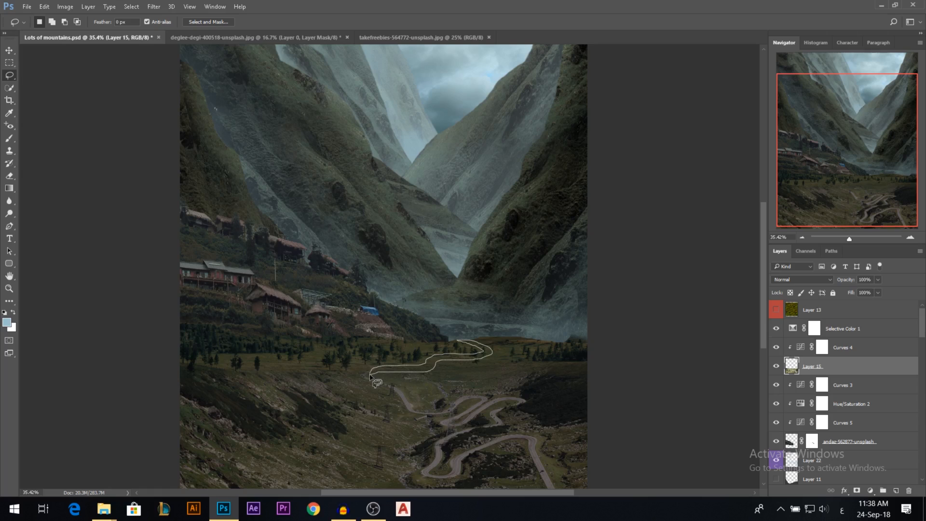
pyautogui.moveTo(367, 375); pyautogui.dragTo(366, 375)
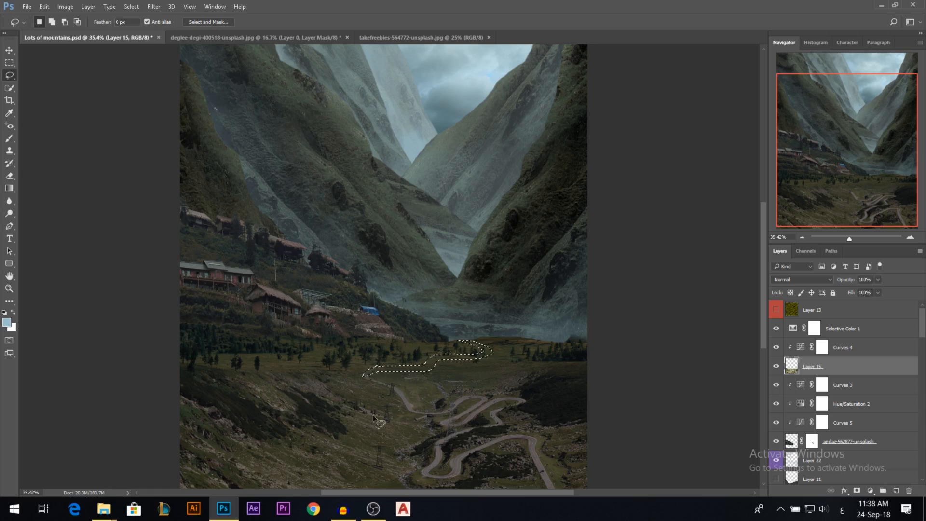
# Isolate Layer 15, paint the selected strip at 100% brush opacity in the sampled road colour, deselect it and show all layers again.
pyautogui.keyDown('alt'); pyautogui.click(777, 366); pyautogui.keyUp('alt')
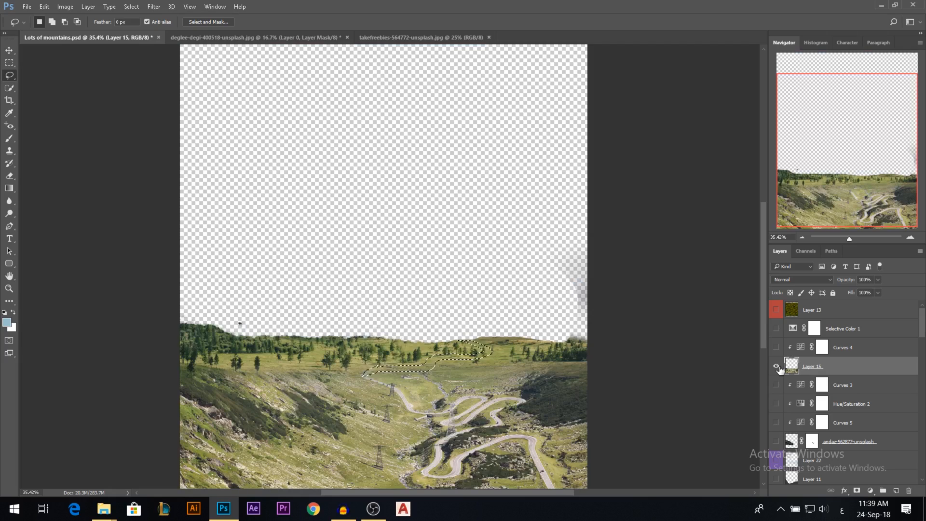
pyautogui.click(9, 138)
pyautogui.moveTo(395, 393); pyautogui.dragTo(345, 398)
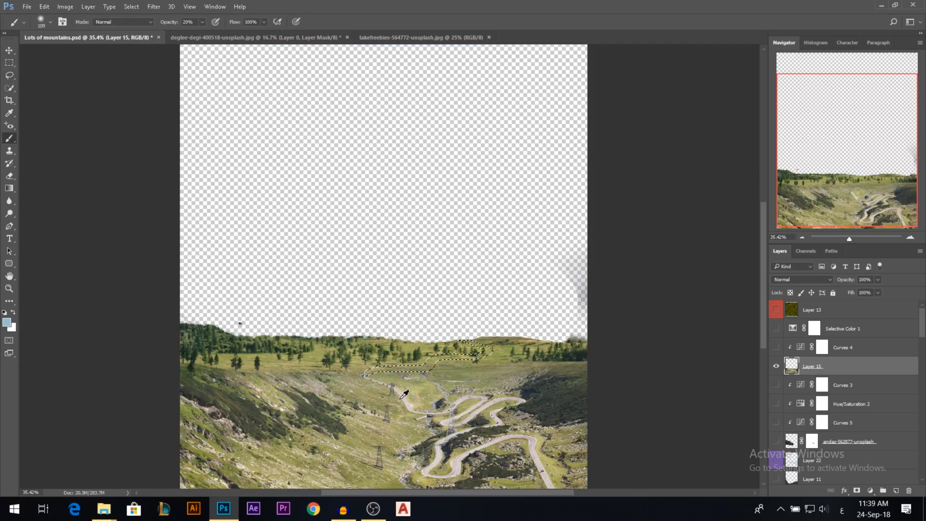
pyautogui.press('0')
pyautogui.moveTo(365, 375)
pyautogui.mouseDown()
pyautogui.moveTo(451, 360)
pyautogui.moveTo(482, 345)
pyautogui.moveTo(447, 339)
pyautogui.mouseUp()
pyautogui.hotkey('ctrl', 'd')
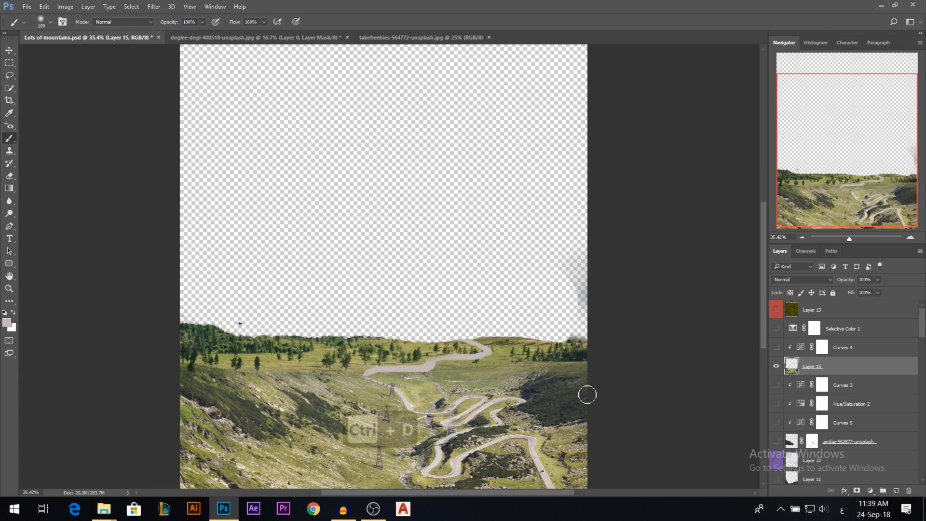
pyautogui.keyDown('alt'); pyautogui.click(776, 366); pyautogui.keyUp('alt')
pyautogui.scroll(-5, 579, 373)
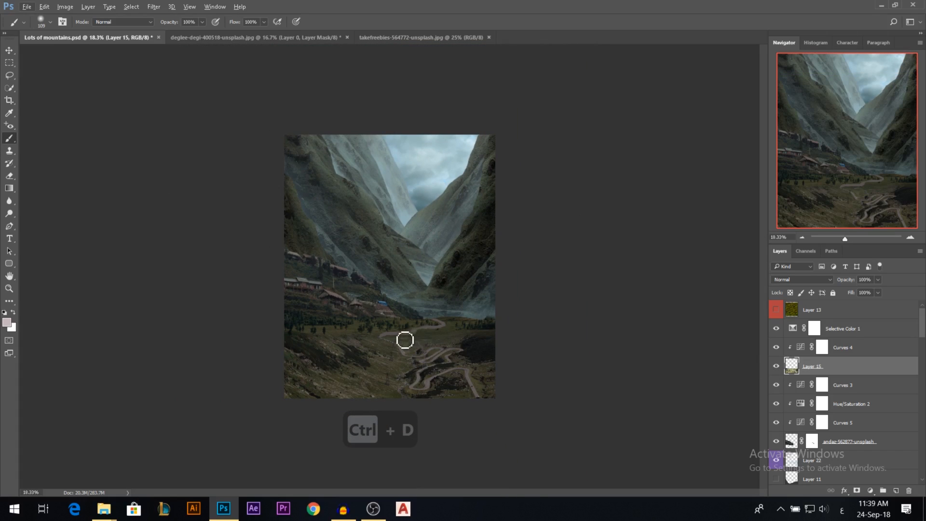
# Select Layer 13 copy 8, the nearest mountain with the valley floor, and check its extent in isolation.
pyautogui.scroll(5, 438, 329)
pyautogui.press('v')
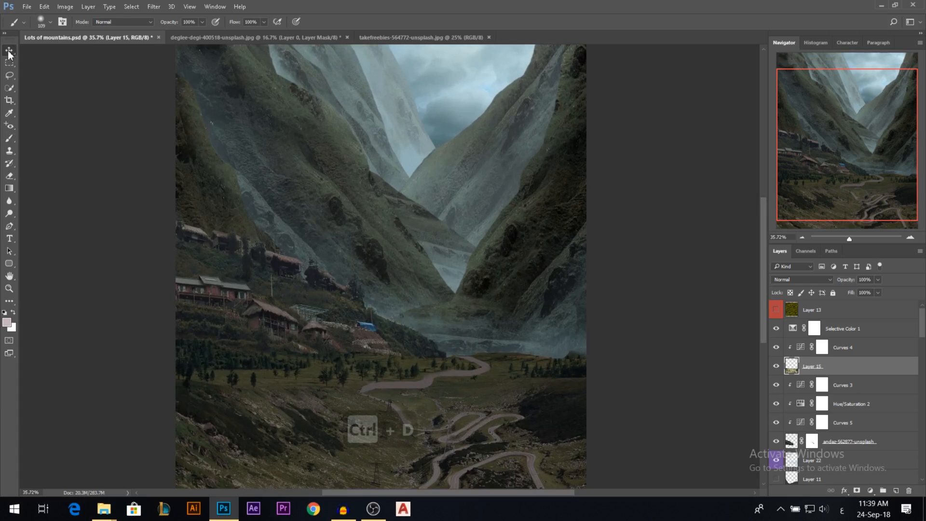
pyautogui.click(540, 234)
pyautogui.scroll(-1, 791, 428)
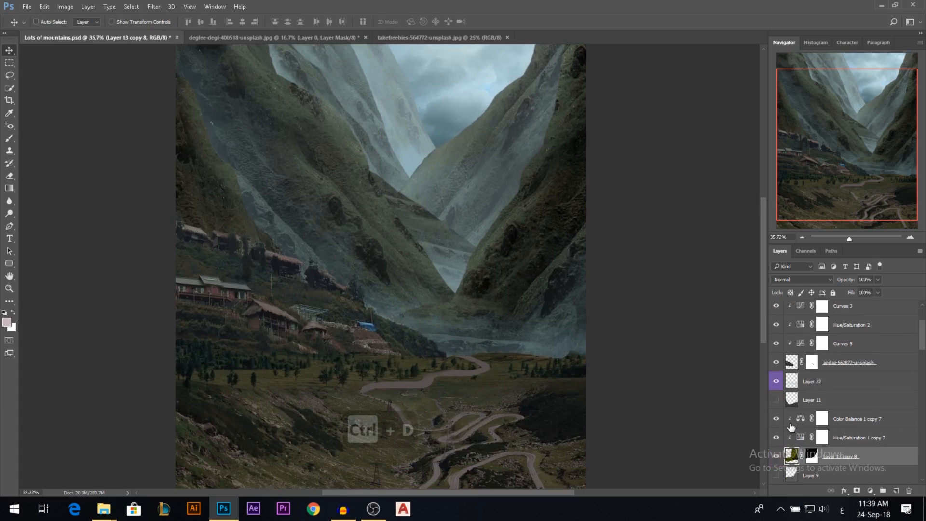
pyautogui.keyDown('alt'); pyautogui.click(776, 457); pyautogui.keyUp('alt')
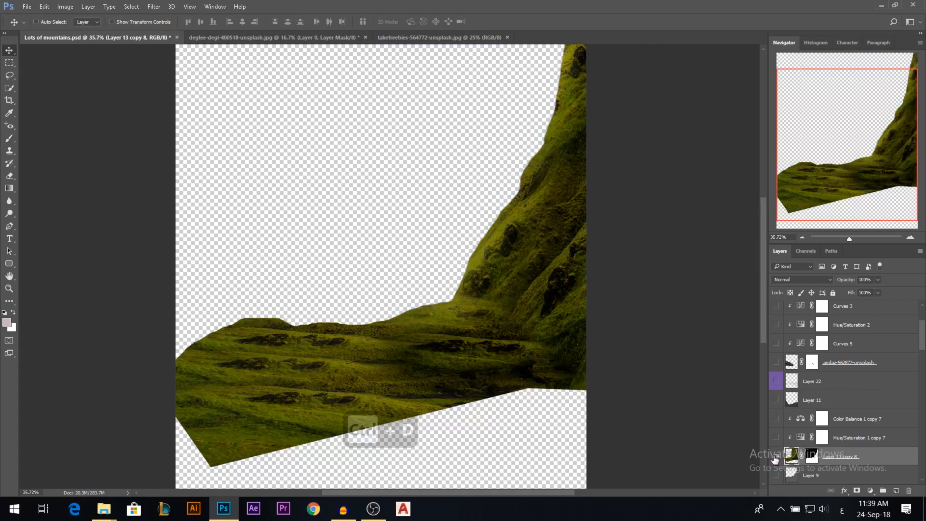
pyautogui.keyDown('alt'); pyautogui.click(776, 458); pyautogui.keyUp('alt')
# Lasso a curved road strip on the valley floor beyond the meadow road and fill it with the foreground colour.
pyautogui.click(10, 140)
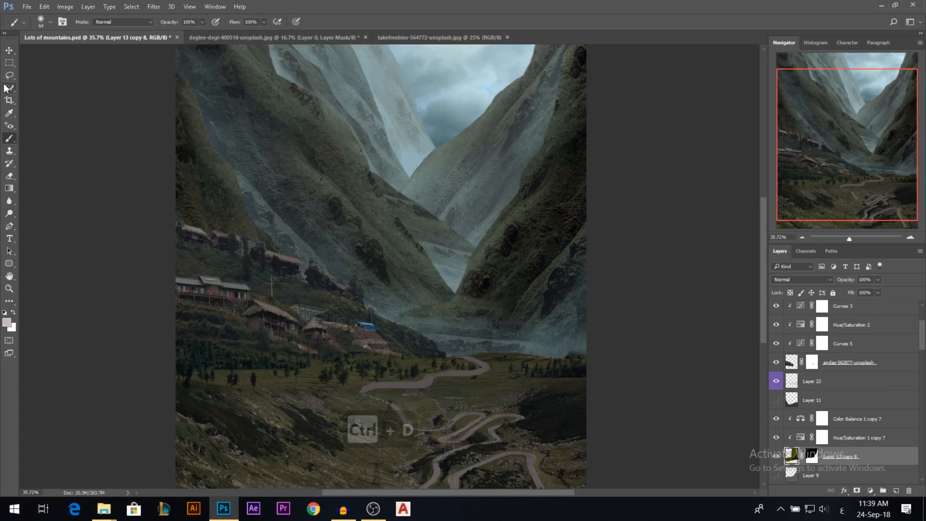
pyautogui.press('l')
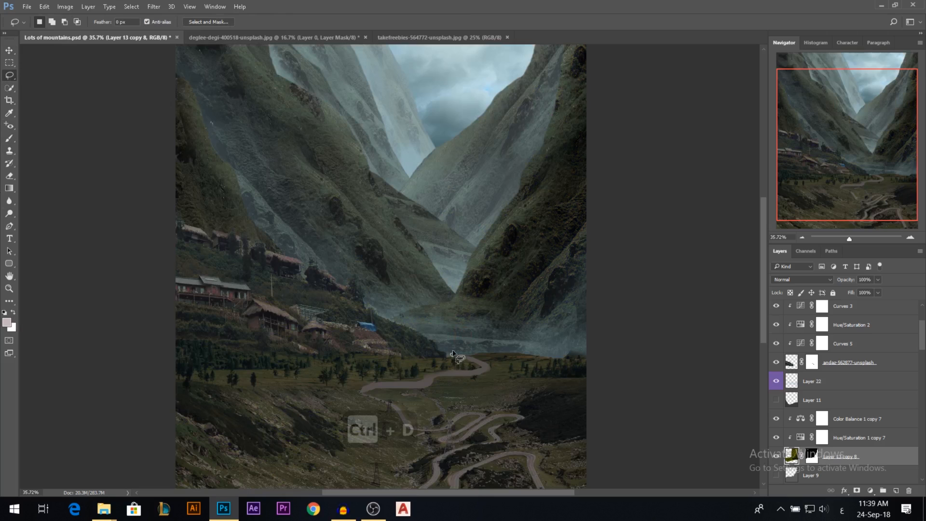
pyautogui.moveTo(445, 340)
pyautogui.mouseDown()
pyautogui.moveTo(394, 316)
pyautogui.moveTo(443, 332)
pyautogui.mouseUp()
pyautogui.moveTo(460, 345); pyautogui.dragTo(461, 354)
pyautogui.hotkey('alt', 'BackSpace')
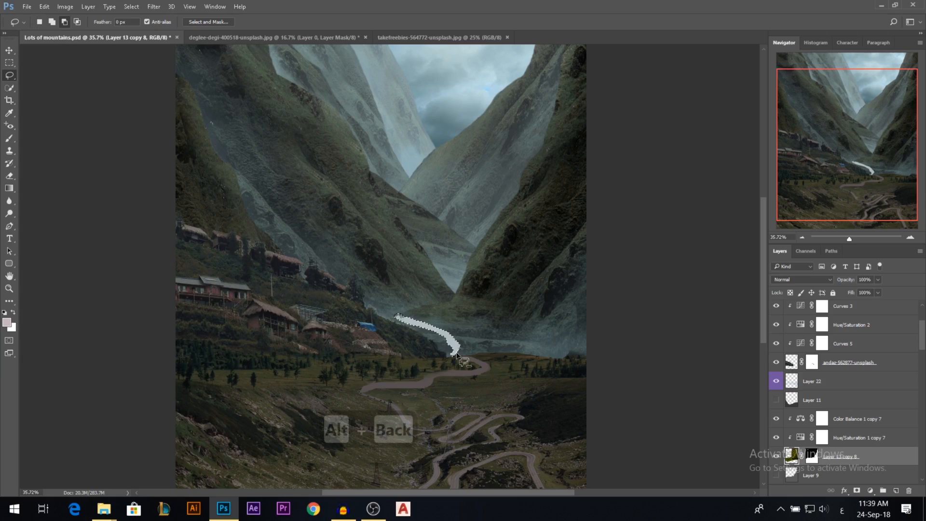
pyautogui.hotkey('ctrl', 'd')
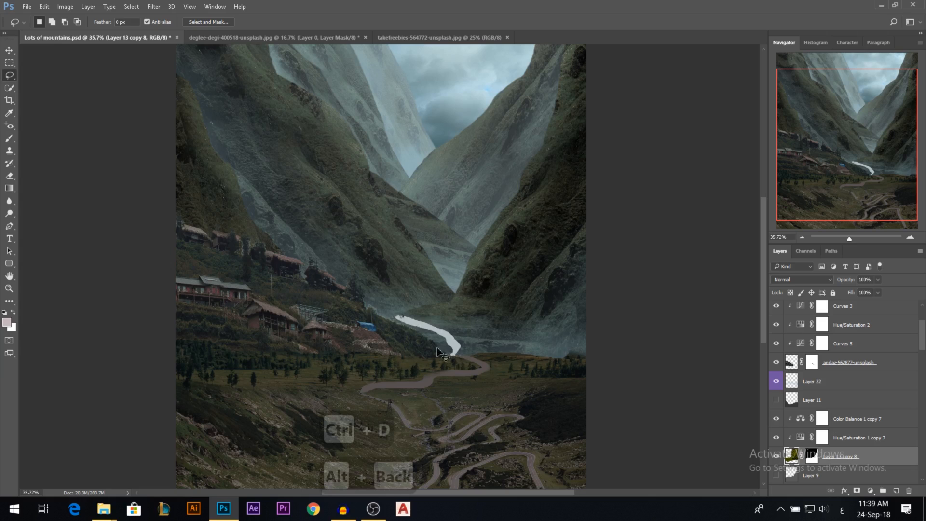
# Restore the selection of the distant road strip, reduce its brightness to -150 with Brightness/Contrast, and deselect it.
pyautogui.hotkey('ctrl', 'z')
pyautogui.scroll(-2, 478, 347)
pyautogui.scroll(1, 501, 354)
pyautogui.click(776, 418)
pyautogui.click(776, 437)
pyautogui.click(776, 419)
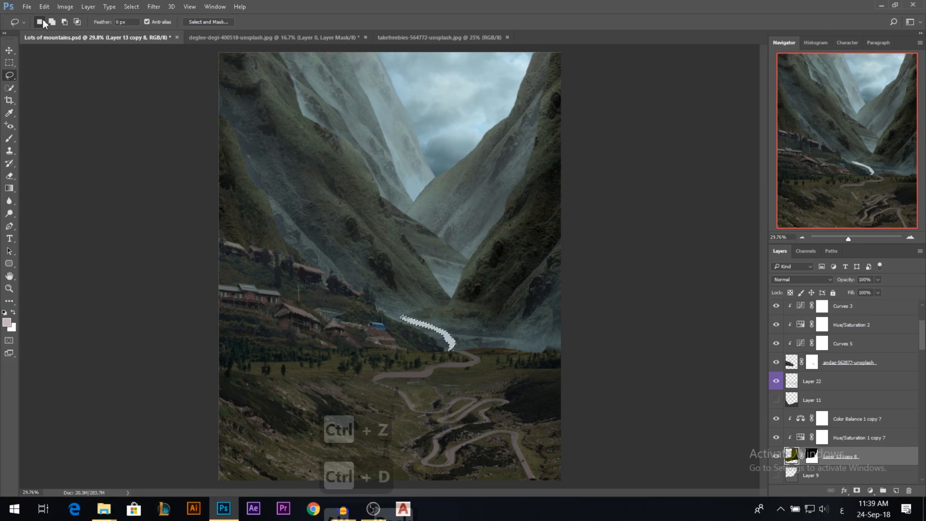
pyautogui.click(65, 6)
pyautogui.moveTo(92, 39)
pyautogui.moveTo(250, 73); pyautogui.dragTo(189, 68)
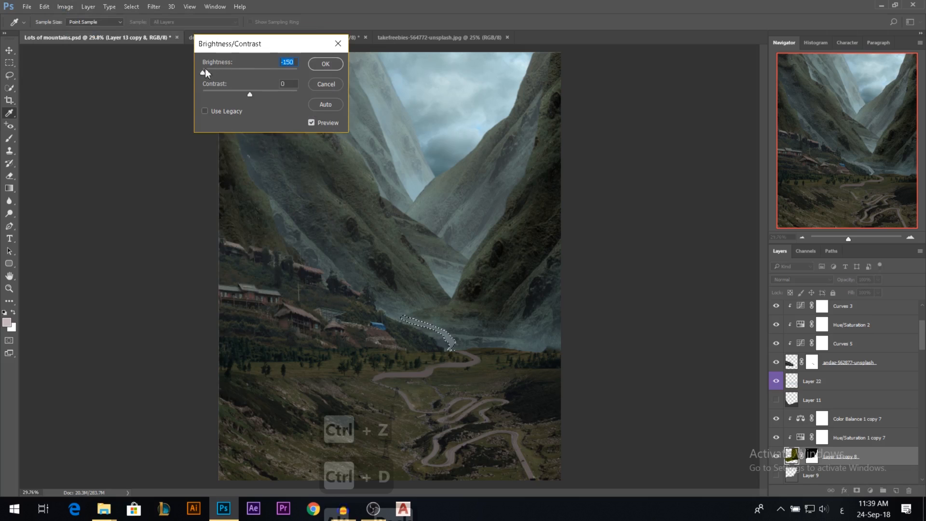
pyautogui.click(320, 66)
pyautogui.hotkey('ctrl', 'd')
pyautogui.scroll(-8, 525, 358)
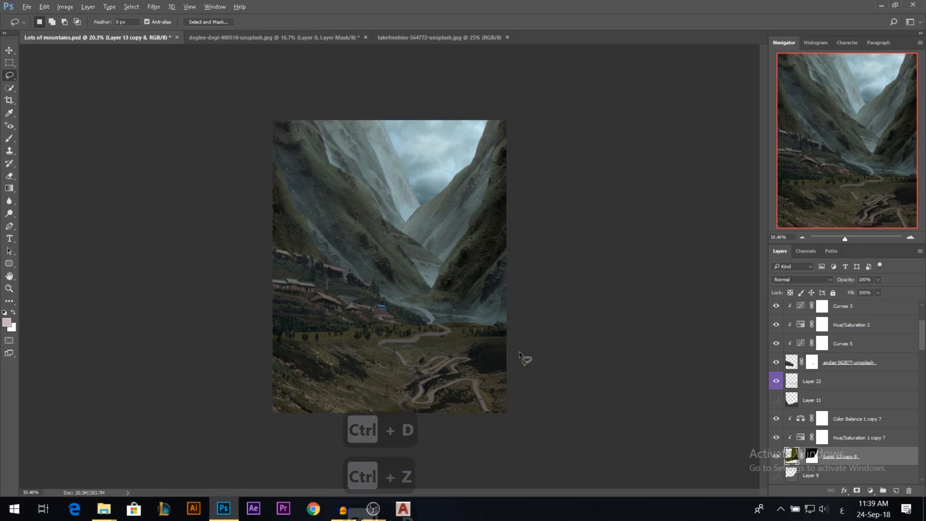
pyautogui.scroll(-1, 472, 346)
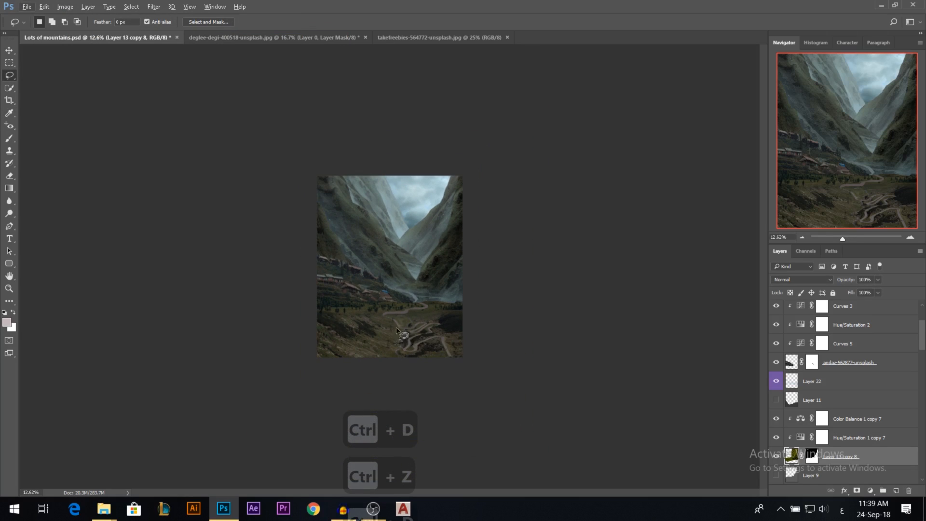
# Select Layer 12, the farthest mountain, and try an opacity of 78%.
pyautogui.click(8, 47)
pyautogui.scroll(10, 372, 170)
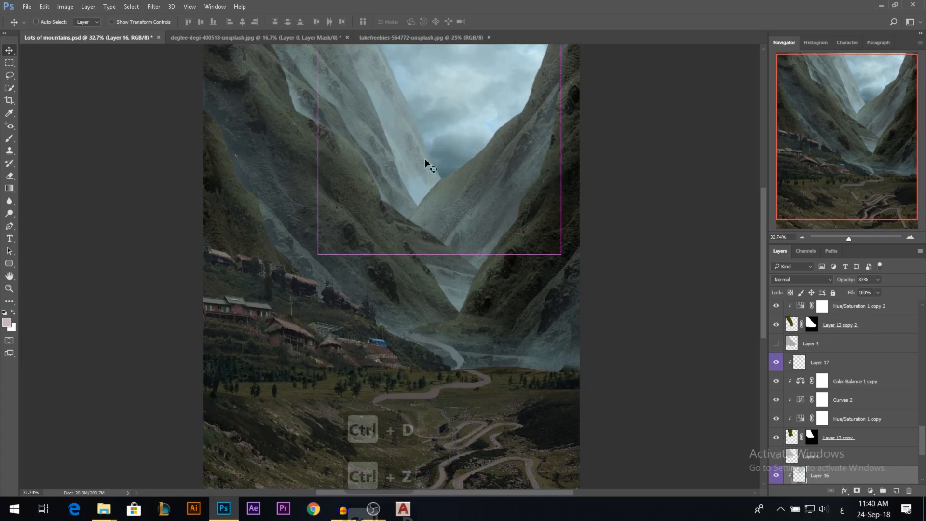
pyautogui.scroll(-2, 510, 265)
pyautogui.click(841, 419)
pyautogui.scroll(-1, 844, 400)
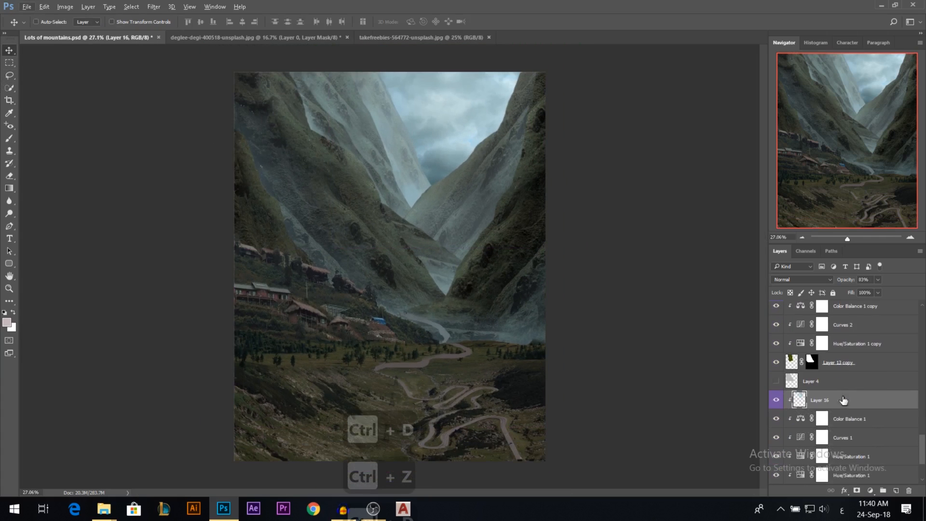
pyautogui.click(776, 475)
pyautogui.click(776, 475)
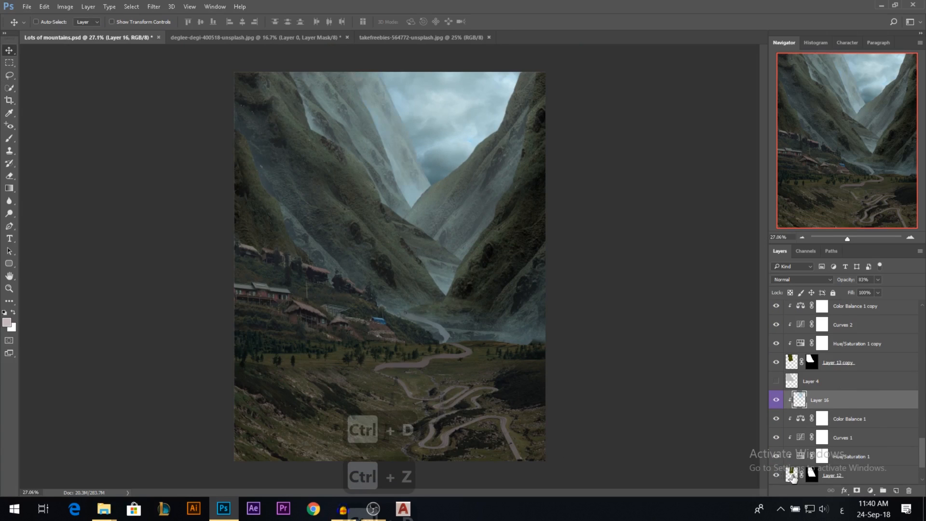
pyautogui.click(793, 476)
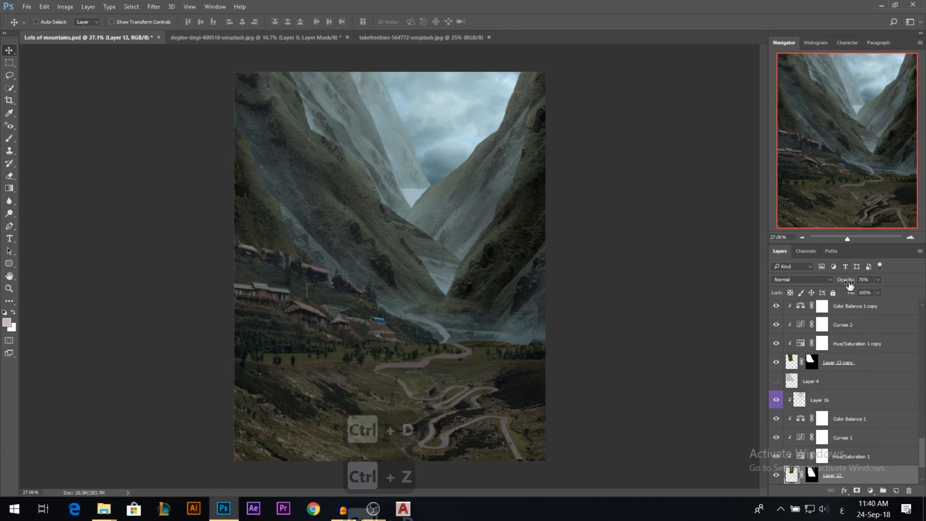
# Select the fantasy skies layer and enlarge it with Free Transform so the sky extends further down behind the far mountain.
pyautogui.scroll(-2, 869, 392)
pyautogui.click(814, 458)
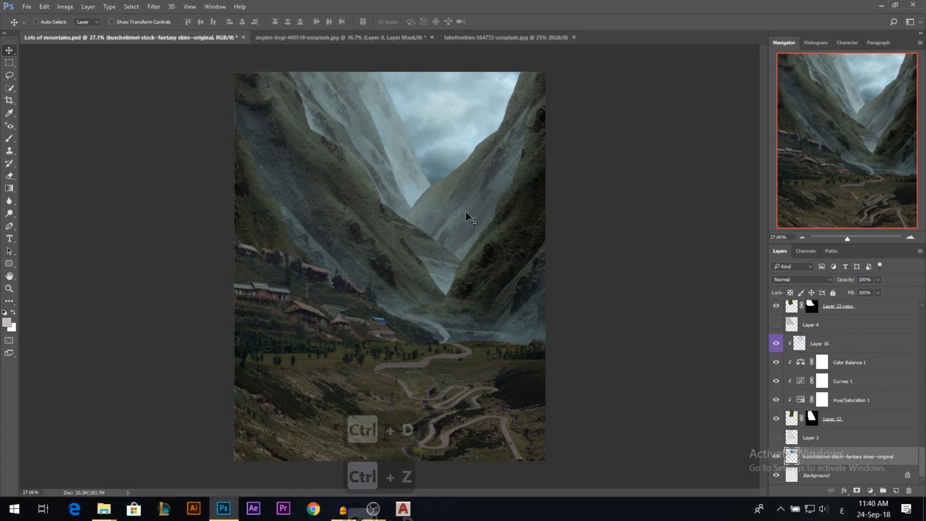
pyautogui.press('v')
pyautogui.hotkey('ctrl', 't')
pyautogui.moveTo(354, 203); pyautogui.dragTo(322, 223)
pyautogui.press('Return')
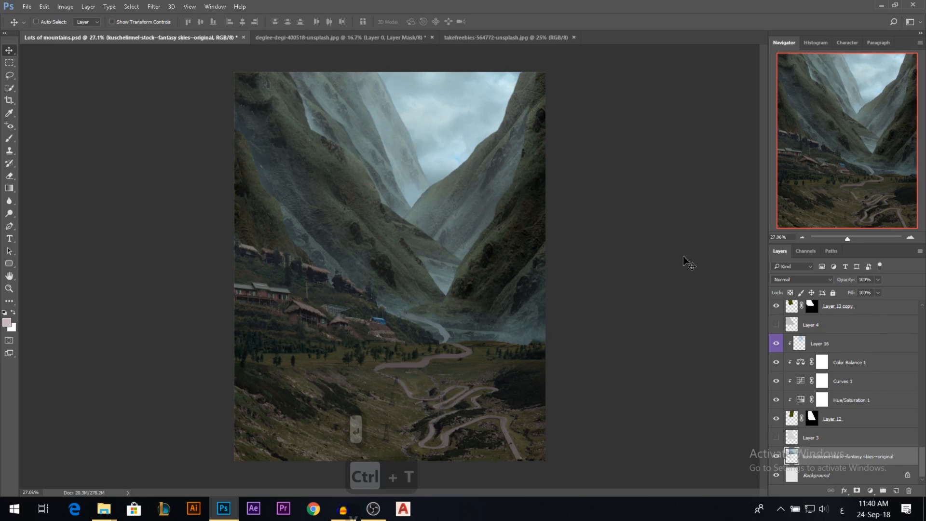
# Set the opacity of Layer 12 to 78% and slightly reduce the opacity of Layer 13 copy.
pyautogui.click(836, 419)
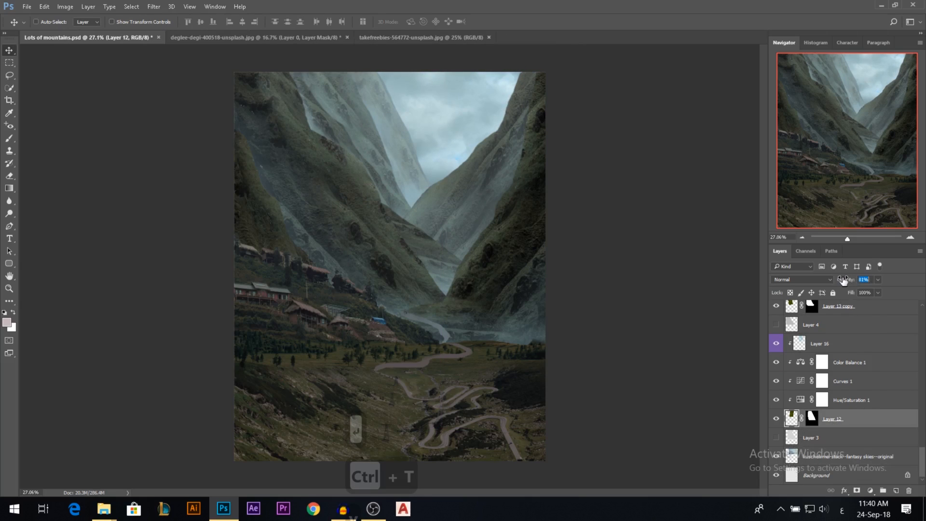
pyautogui.moveTo(844, 281); pyautogui.dragTo(851, 283)
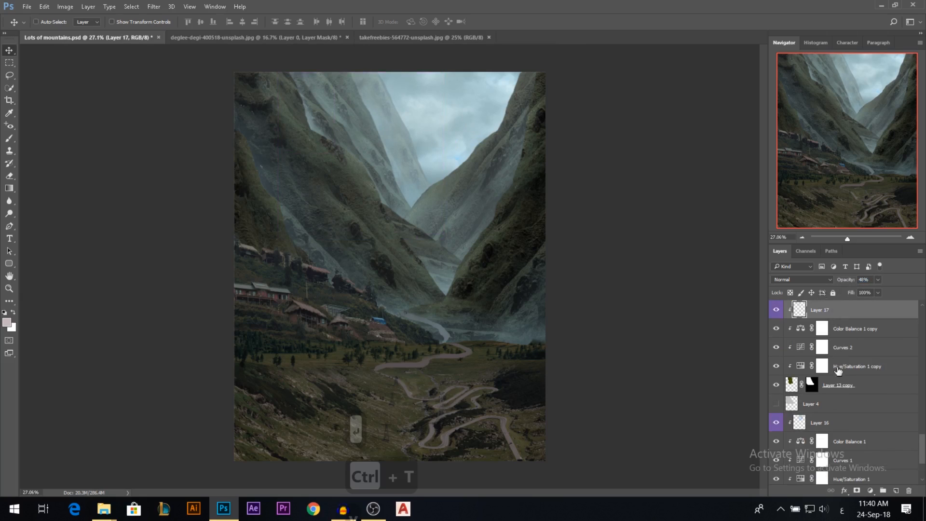
pyautogui.click(838, 385)
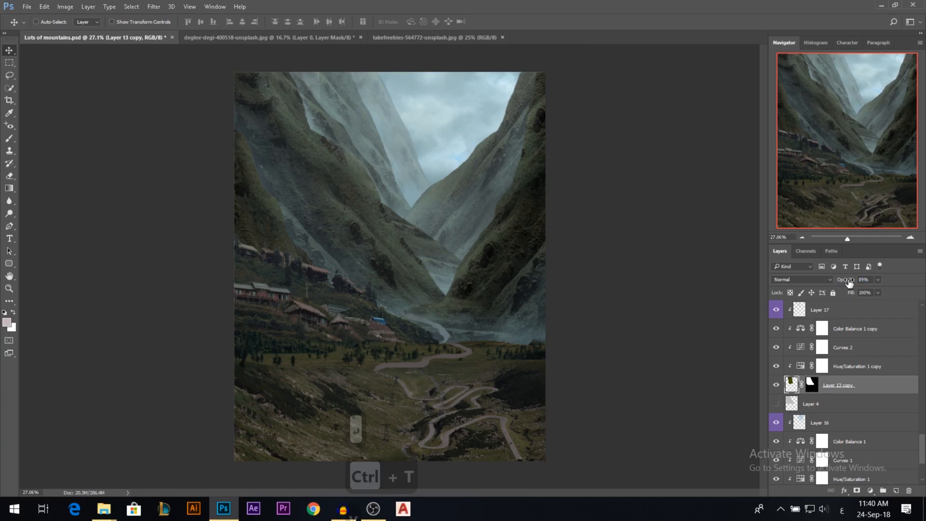
pyautogui.moveTo(846, 282); pyautogui.dragTo(855, 283)
pyautogui.scroll(-2, 365, 243)
pyautogui.keyDown('ctrl'); pyautogui.click(403, 164); pyautogui.keyUp('ctrl')
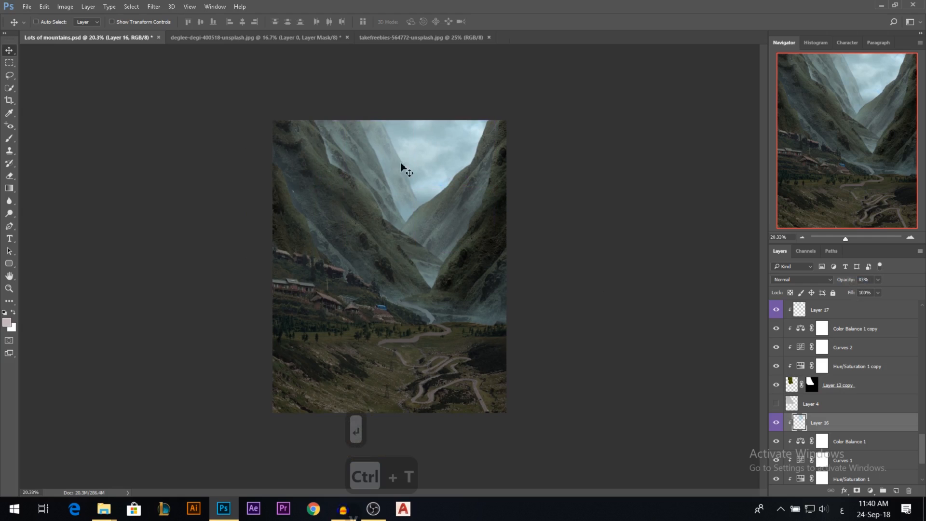
# Add a new empty layer directly above Curves 3 of the village hillside and label it red.
pyautogui.scroll(3, 409, 238)
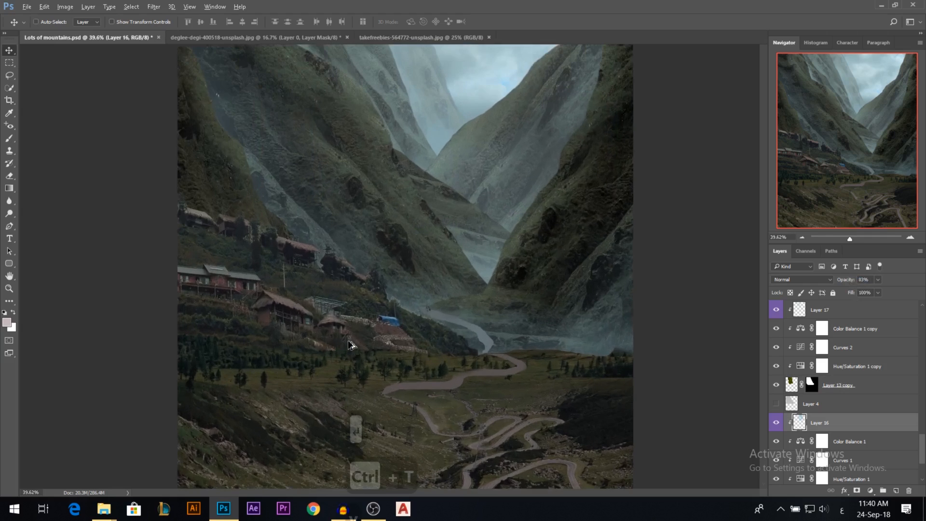
pyautogui.keyDown('ctrl'); pyautogui.click(299, 318); pyautogui.keyUp('ctrl')
pyautogui.scroll(5, 790, 357)
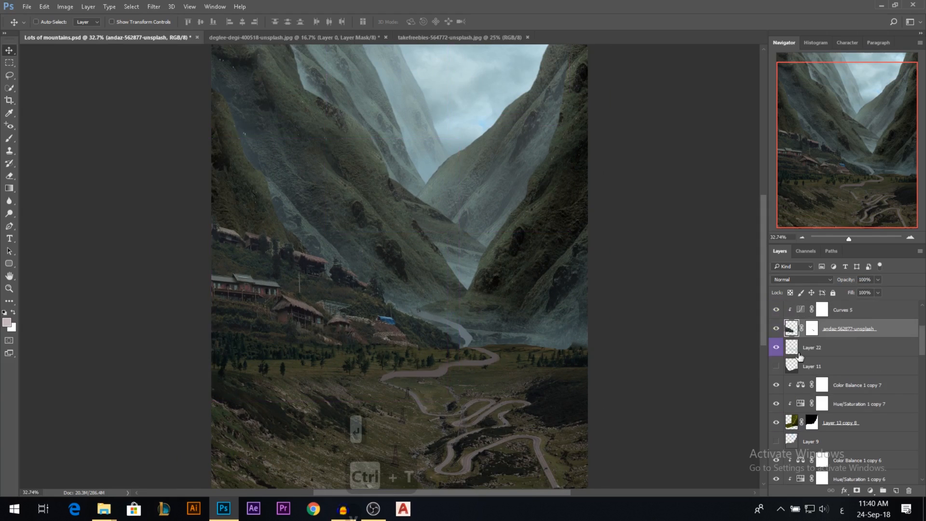
pyautogui.scroll(1, 790, 352)
pyautogui.click(842, 349)
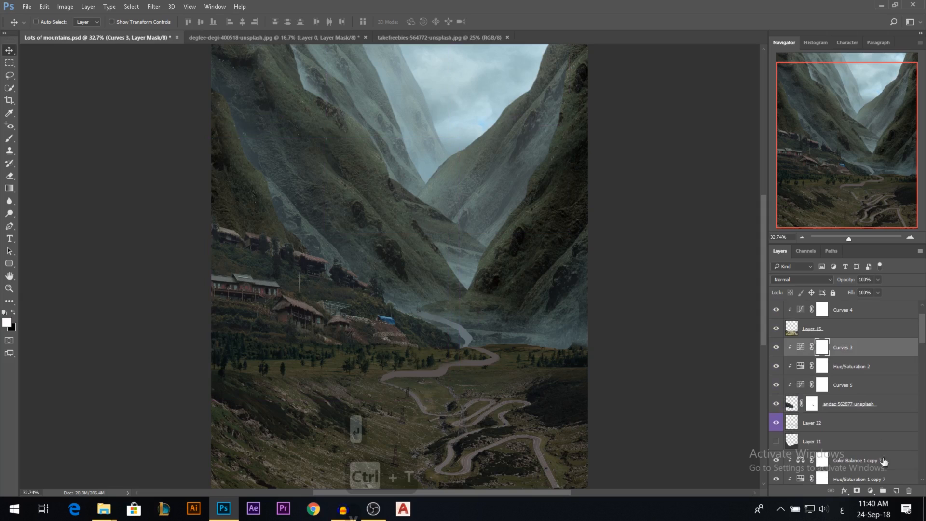
pyautogui.click(894, 491)
pyautogui.rightClick(775, 342)
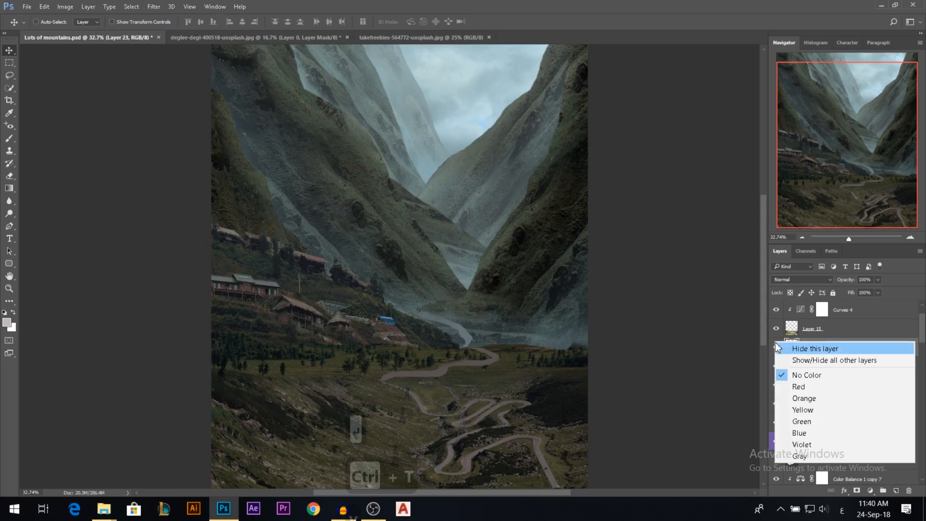
pyautogui.click(796, 386)
# Choose a saturated orange as the foreground colour for the Brush and set Layer 23's blend mode to Overlay.
pyautogui.click(9, 114)
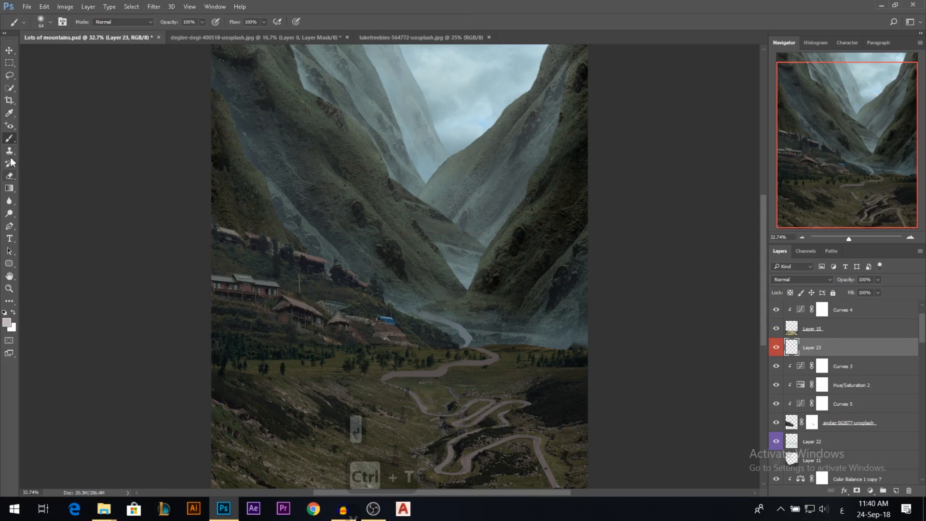
pyautogui.click(6, 322)
pyautogui.click(766, 181)
pyautogui.click(731, 84)
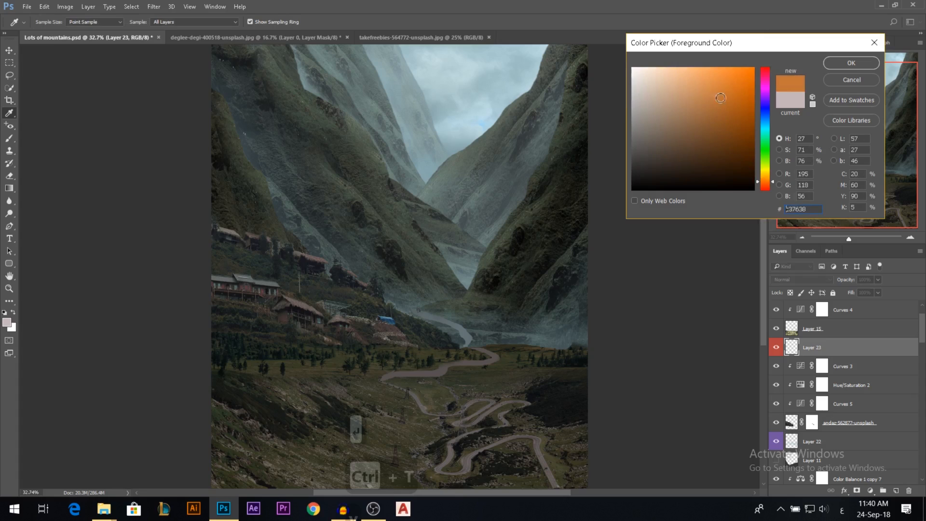
pyautogui.click(851, 62)
pyautogui.press('b')
pyautogui.click(798, 279)
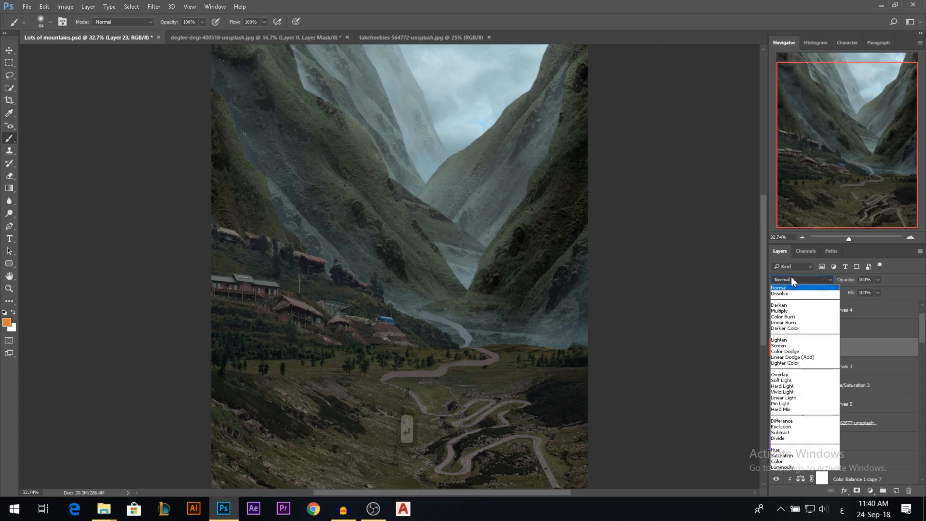
pyautogui.click(795, 379)
pyautogui.moveTo(276, 296); pyautogui.dragTo(284, 298)
pyautogui.hotkey('ctrl', 'z')
# Pick a lighter yellow-orange foreground colour and brush a warm glow onto the large thatched house and the small round hut beside it.
pyautogui.scroll(5, 263, 304)
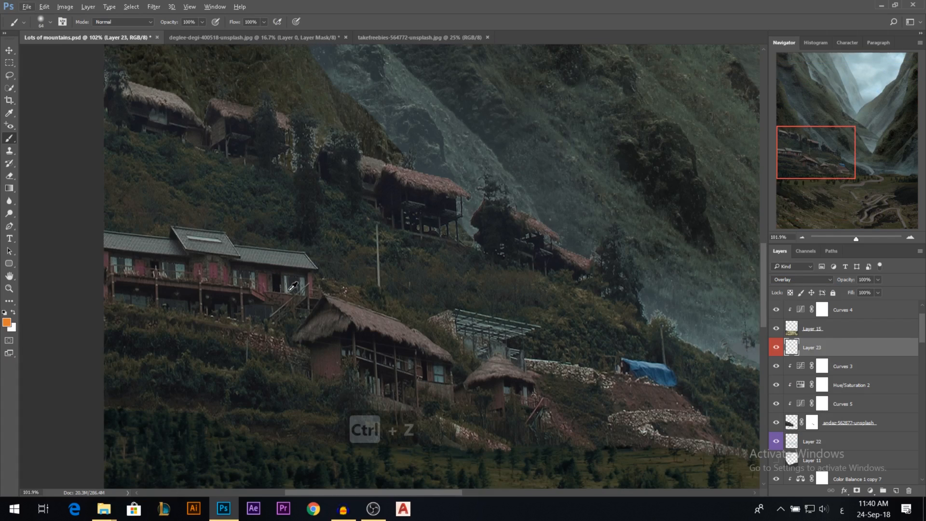
pyautogui.moveTo(278, 278); pyautogui.dragTo(276, 303)
pyautogui.click(7, 323)
pyautogui.click(768, 179)
pyautogui.click(706, 74)
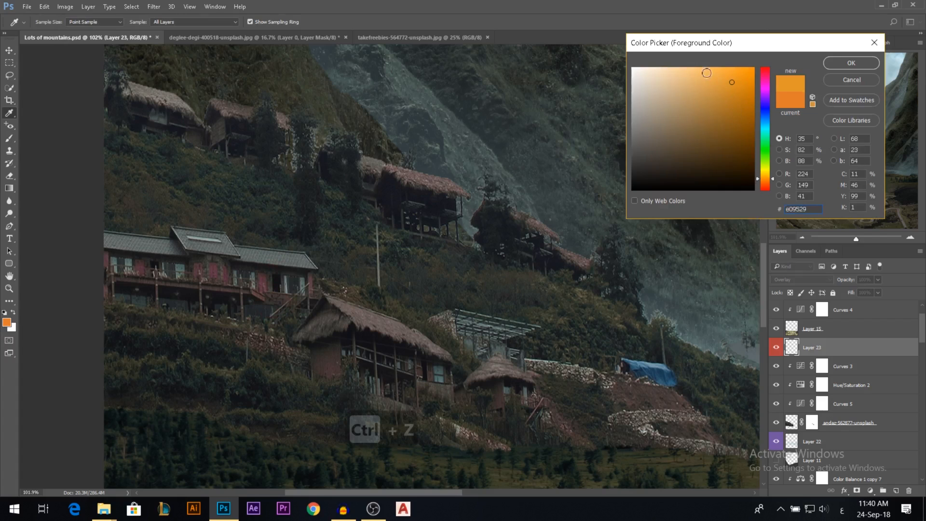
pyautogui.click(841, 65)
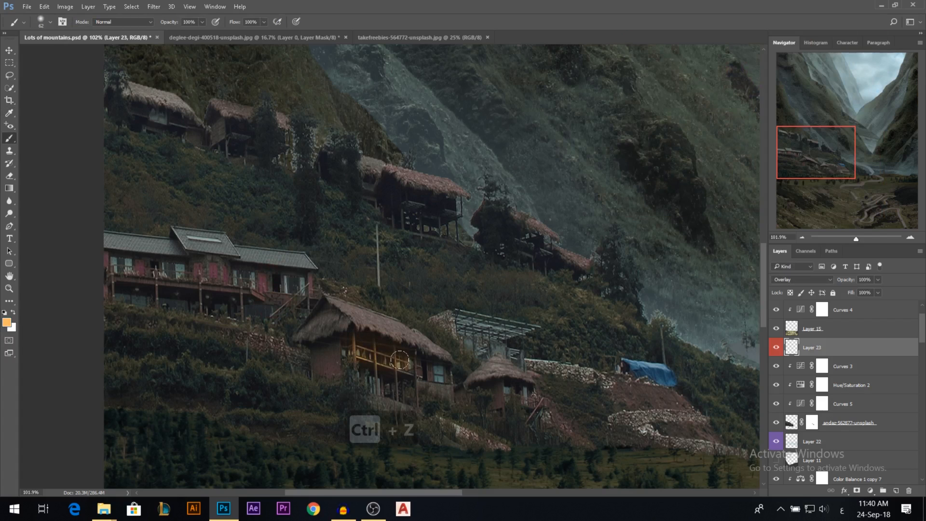
pyautogui.moveTo(430, 365); pyautogui.dragTo(439, 371)
pyautogui.moveTo(516, 391)
pyautogui.mouseDown()
pyautogui.moveTo(527, 385)
pyautogui.moveTo(513, 386)
pyautogui.mouseUp()
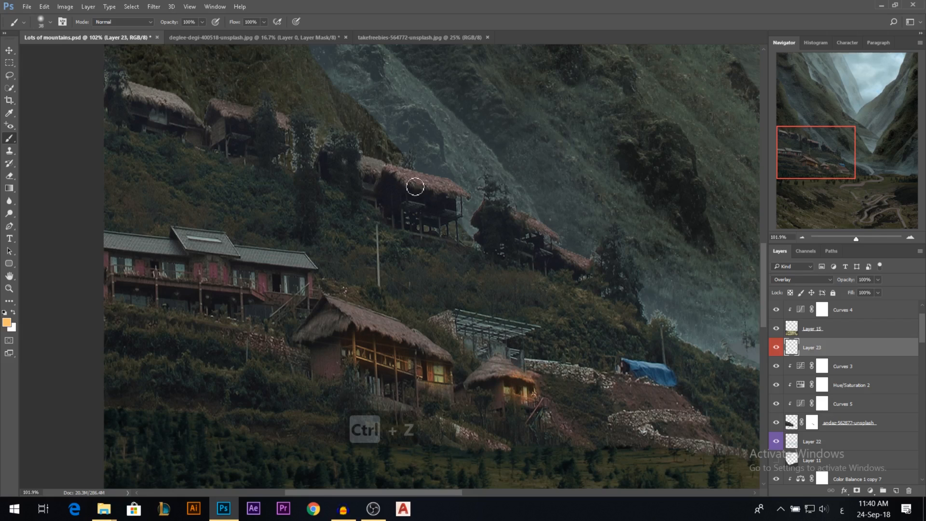
# Brush the same warm glow onto the upper row of huts and along the windows of the long red house on Layer 23.
pyautogui.moveTo(452, 206); pyautogui.dragTo(372, 182)
pyautogui.moveTo(263, 150)
pyautogui.mouseDown()
pyautogui.moveTo(237, 126)
pyautogui.moveTo(244, 133)
pyautogui.moveTo(236, 140)
pyautogui.moveTo(177, 131)
pyautogui.mouseUp()
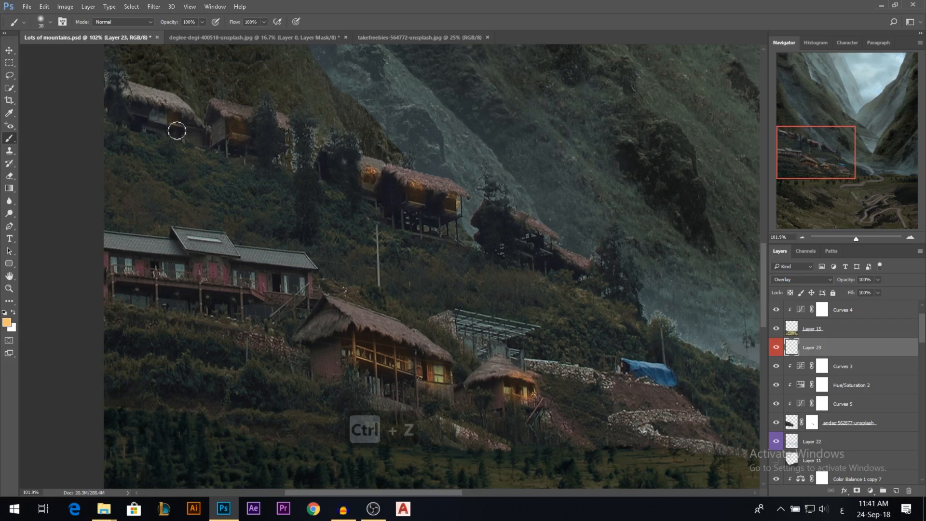
pyautogui.moveTo(154, 260)
pyautogui.mouseDown()
pyautogui.moveTo(135, 273)
pyautogui.moveTo(123, 263)
pyautogui.mouseUp()
pyautogui.moveTo(213, 267); pyautogui.dragTo(212, 282)
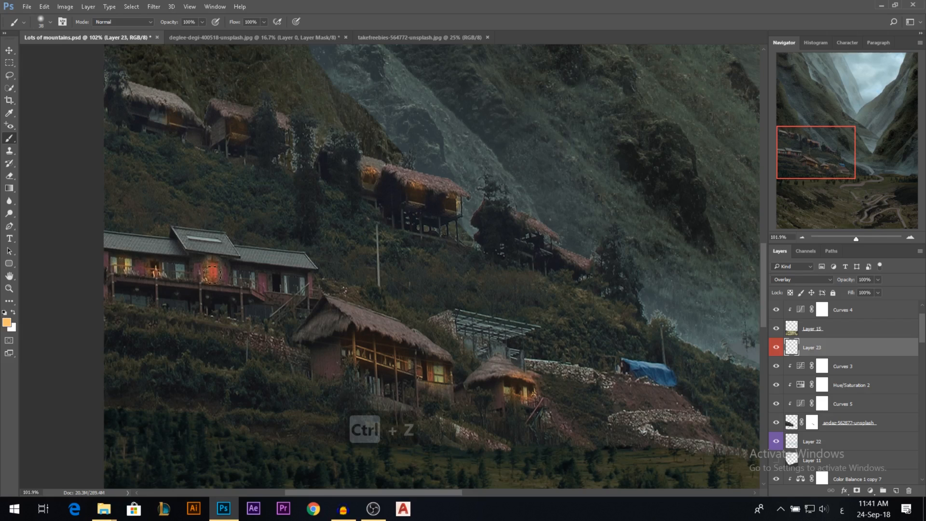
pyautogui.moveTo(274, 277)
pyautogui.mouseDown()
pyautogui.moveTo(297, 283)
pyautogui.moveTo(305, 291)
pyautogui.moveTo(244, 277)
pyautogui.mouseUp()
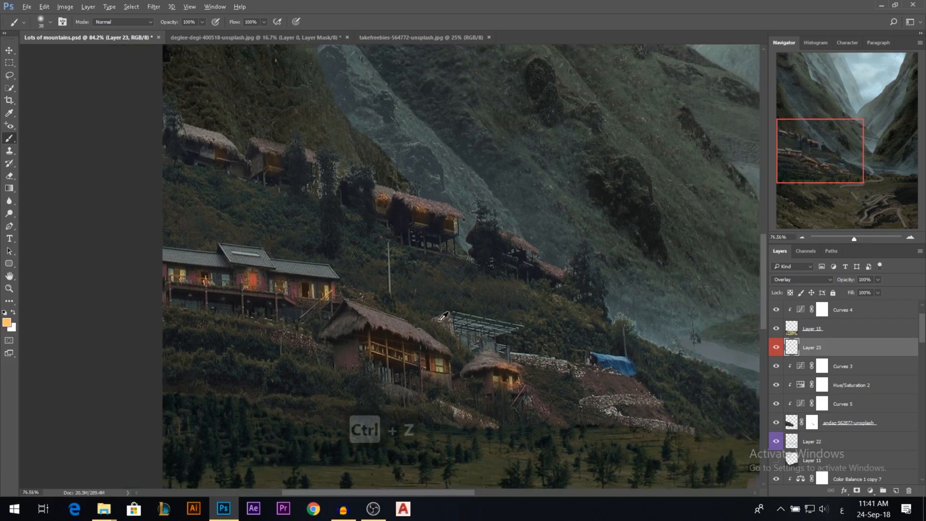
pyautogui.scroll(-2, 444, 320)
pyautogui.moveTo(498, 266); pyautogui.dragTo(538, 292)
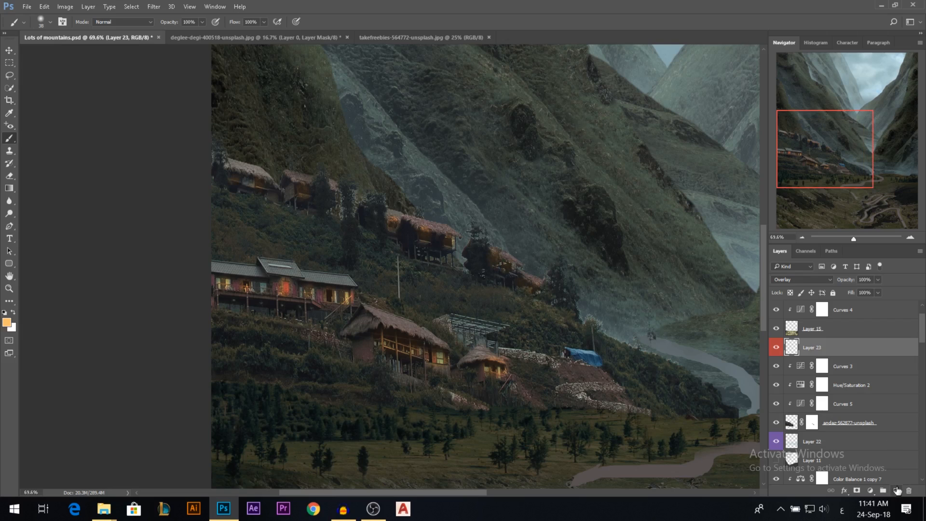
# Add a new layer above Layer 23, label it red, and dab bright light spots on the two uppermost huts at the hillside's left edge.
pyautogui.click(896, 491)
pyautogui.rightClick(776, 348)
pyautogui.click(802, 401)
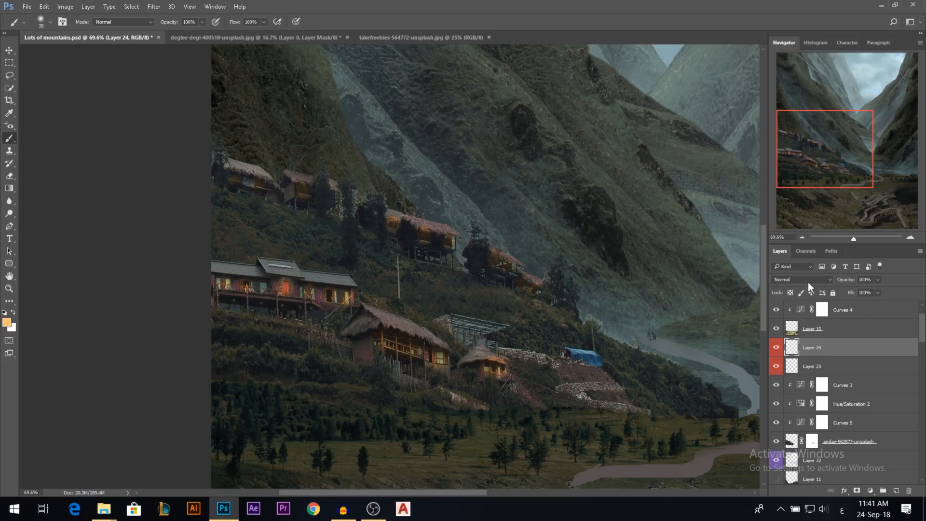
pyautogui.moveTo(226, 180)
pyautogui.mouseDown()
pyautogui.moveTo(241, 178)
pyautogui.moveTo(232, 185)
pyautogui.mouseUp()
pyautogui.hotkey('ctrl', 'z')
pyautogui.click(232, 177)
pyautogui.click(234, 177)
pyautogui.click(256, 182)
pyautogui.moveTo(307, 196); pyautogui.dragTo(312, 196)
pyautogui.click(308, 193)
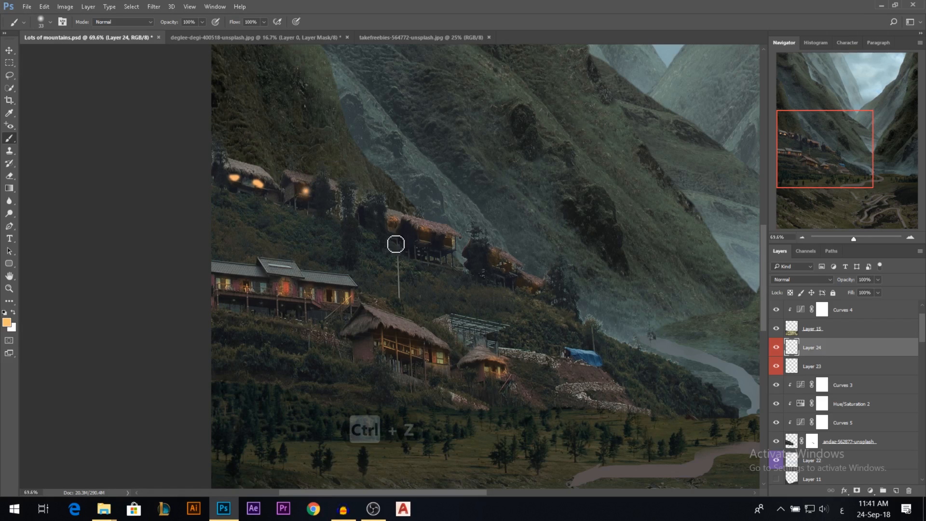
# Dab bright light spots on the remaining huts of the upper row, down to the farthest hut near the valley.
pyautogui.click(394, 223)
pyautogui.click(424, 236)
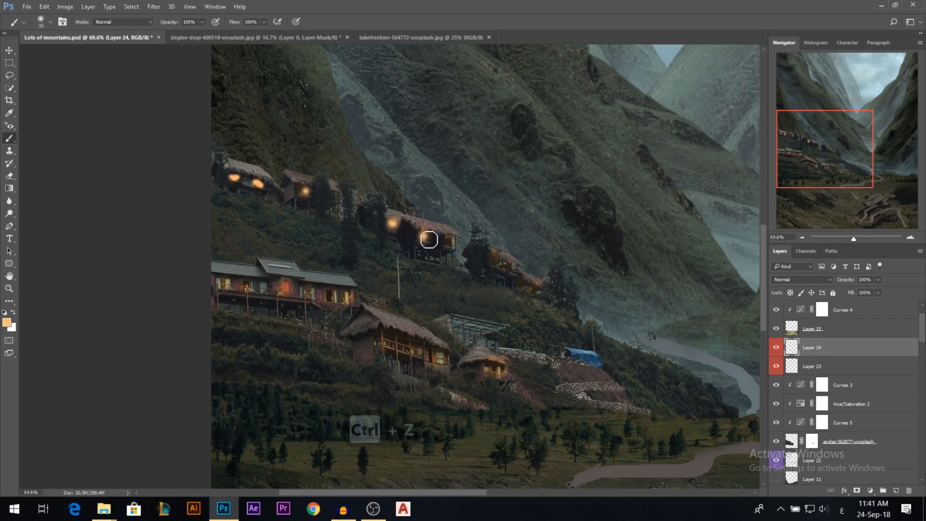
pyautogui.click(449, 240)
pyautogui.click(494, 261)
pyautogui.click(508, 267)
pyautogui.click(525, 286)
pyautogui.click(535, 287)
# Paint bright window lights on the small round hut, the large thatched house and the long red house.
pyautogui.click(493, 370)
pyautogui.click(435, 362)
pyautogui.moveTo(437, 363); pyautogui.dragTo(430, 358)
pyautogui.moveTo(419, 351); pyautogui.dragTo(380, 340)
pyautogui.moveTo(347, 296); pyautogui.dragTo(321, 300)
pyautogui.click(307, 291)
pyautogui.click(284, 292)
pyautogui.hotkey('ctrl', 'z')
pyautogui.click(284, 289)
pyautogui.click(244, 287)
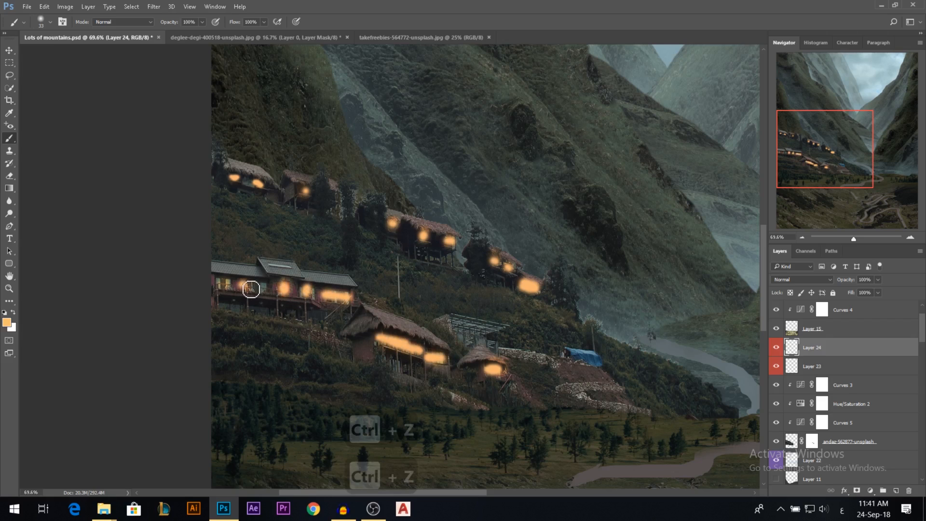
pyautogui.click(225, 284)
pyautogui.scroll(-3, 304, 289)
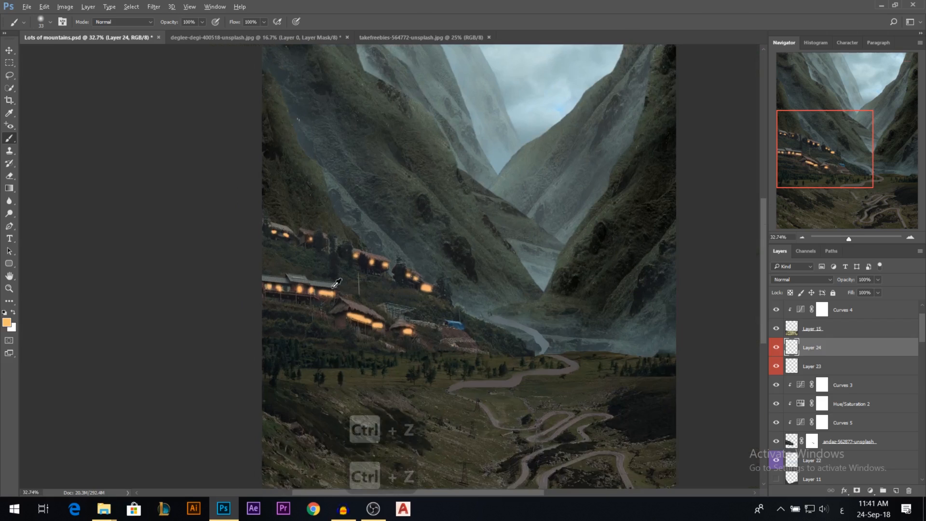
# Lower Layer 24's opacity to about 28%, set its blend mode to Linear Dodge (Add), and compare the village with the layer hidden and shown.
pyautogui.moveTo(846, 281); pyautogui.dragTo(850, 281)
pyautogui.moveTo(818, 350)
pyautogui.mouseDown()
pyautogui.moveTo(820, 367)
pyautogui.moveTo(827, 349)
pyautogui.mouseUp()
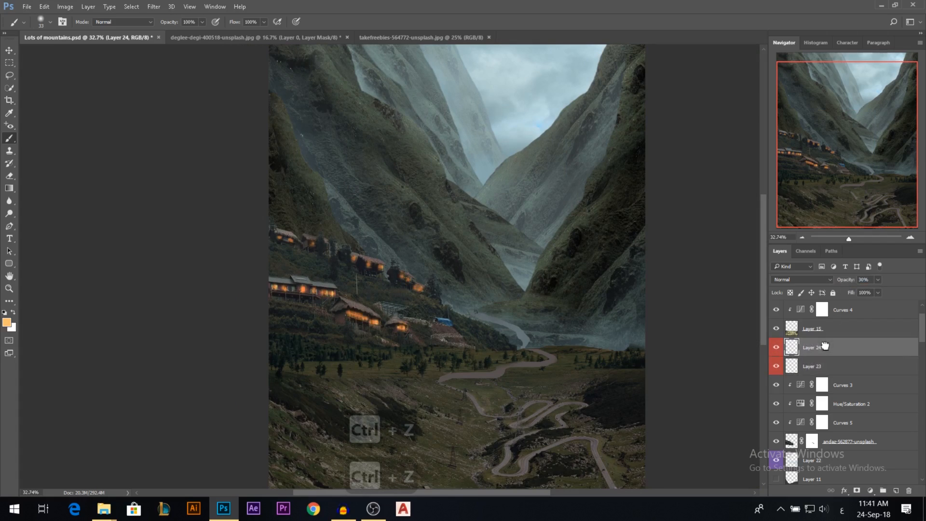
pyautogui.click(820, 279)
pyautogui.click(795, 351)
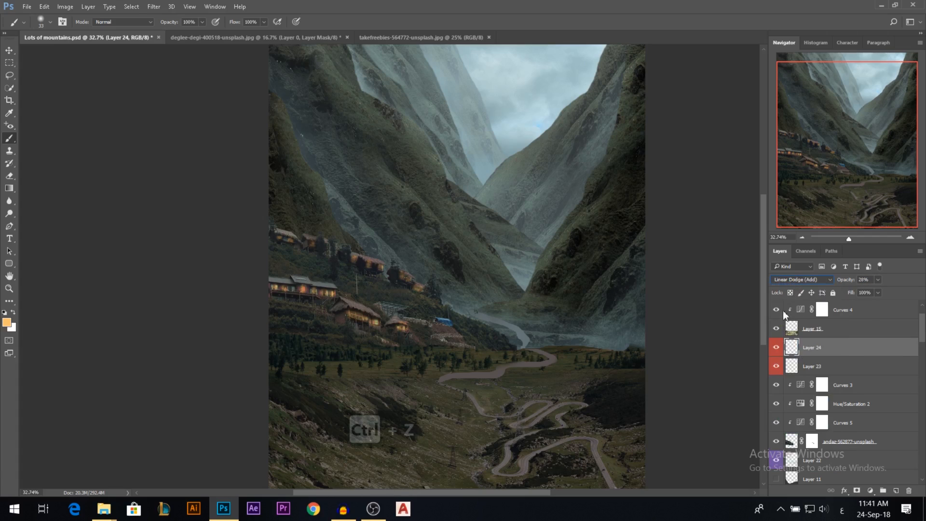
pyautogui.click(776, 348)
pyautogui.click(775, 348)
pyautogui.click(10, 50)
pyautogui.scroll(-5, 420, 330)
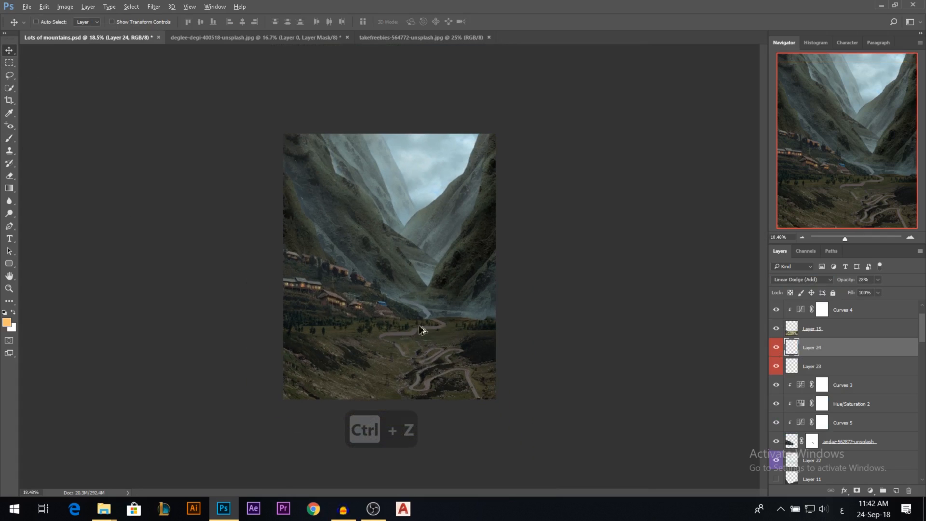
pyautogui.scroll(1, 362, 315)
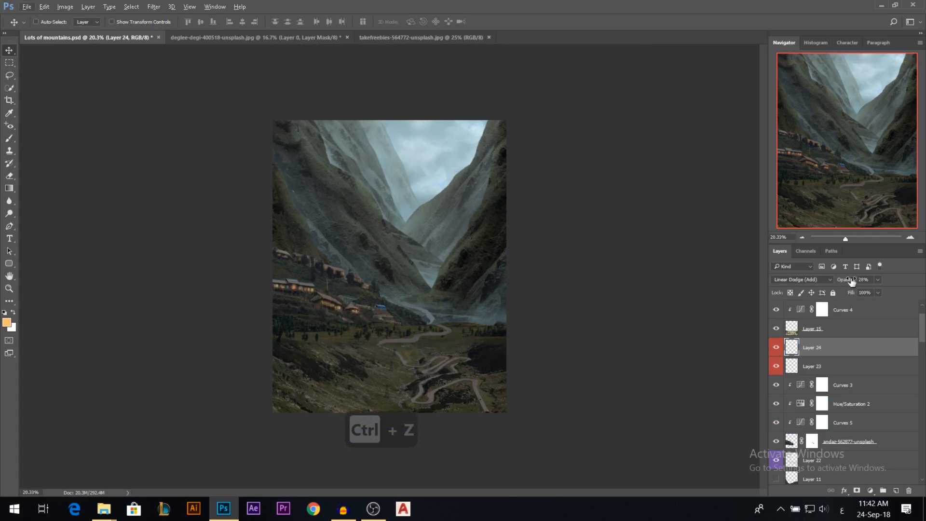
# Delete the hidden Layer 13 above Selective Color 1.
pyautogui.scroll(2, 858, 381)
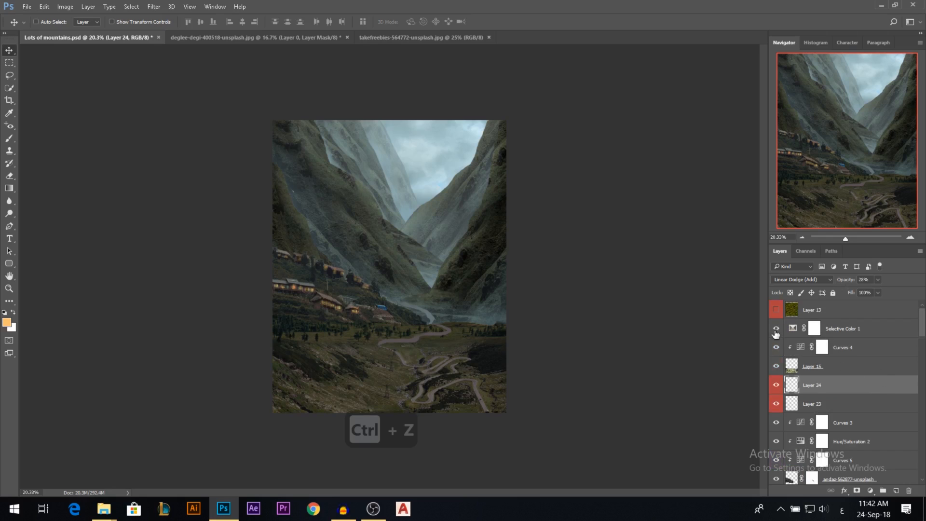
pyautogui.click(855, 330)
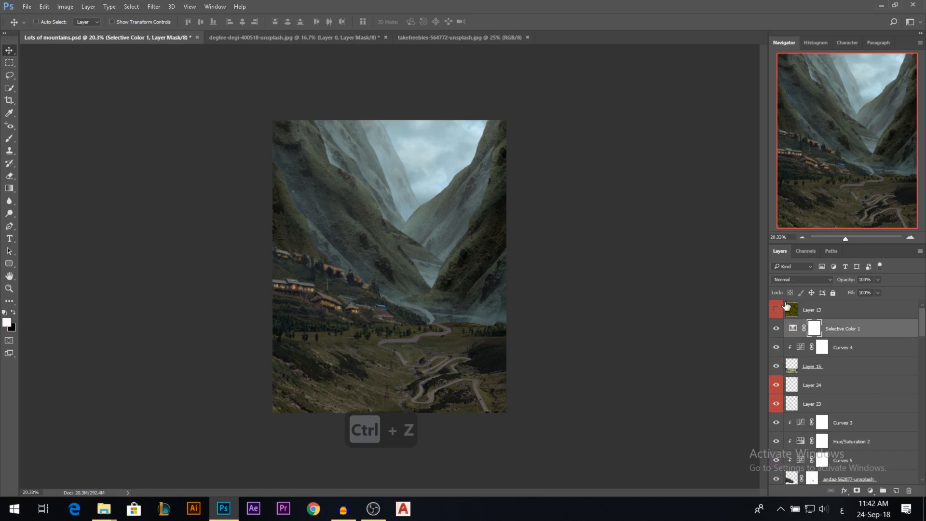
pyautogui.press('BackSpace')
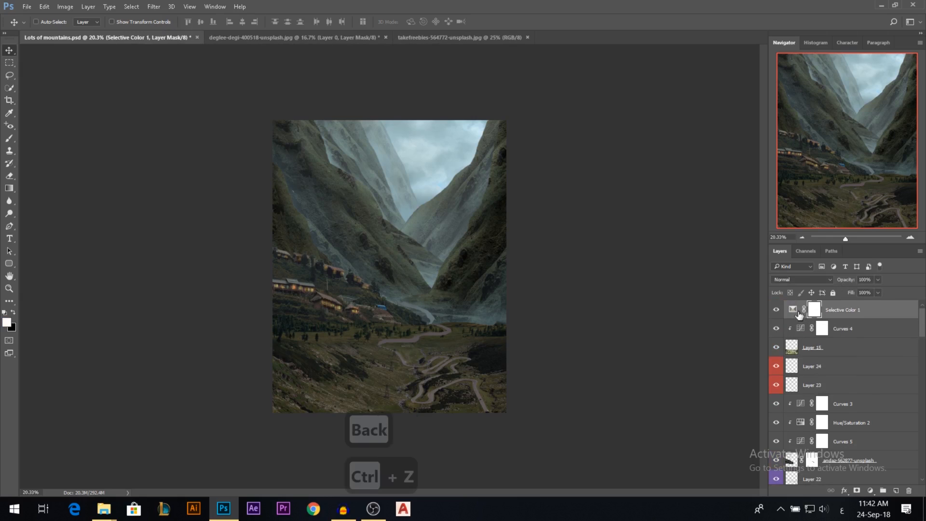
pyautogui.press('BackSpace')
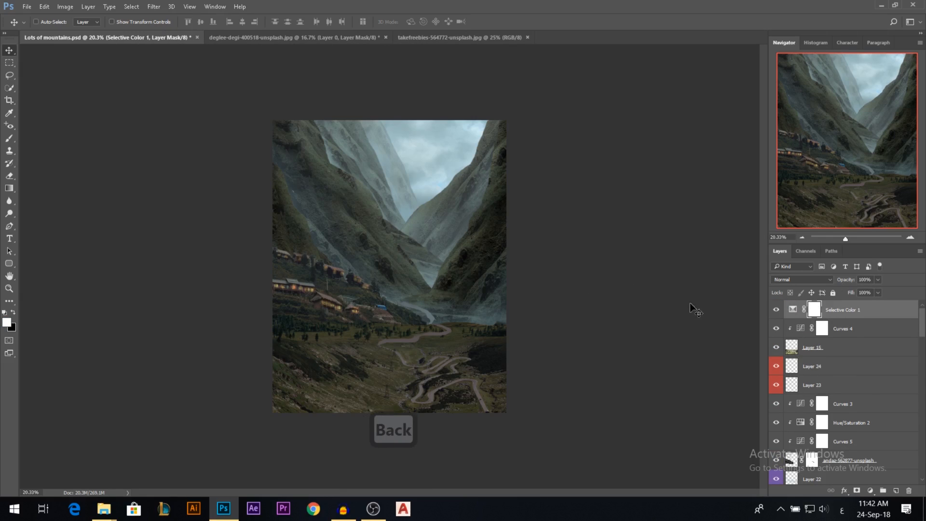
# Add a Curves adjustment above Selective Color 1, pulling the shadows and midtones down and moving the white point inward for a darker, more contrasty image.
pyautogui.scroll(1, 376, 307)
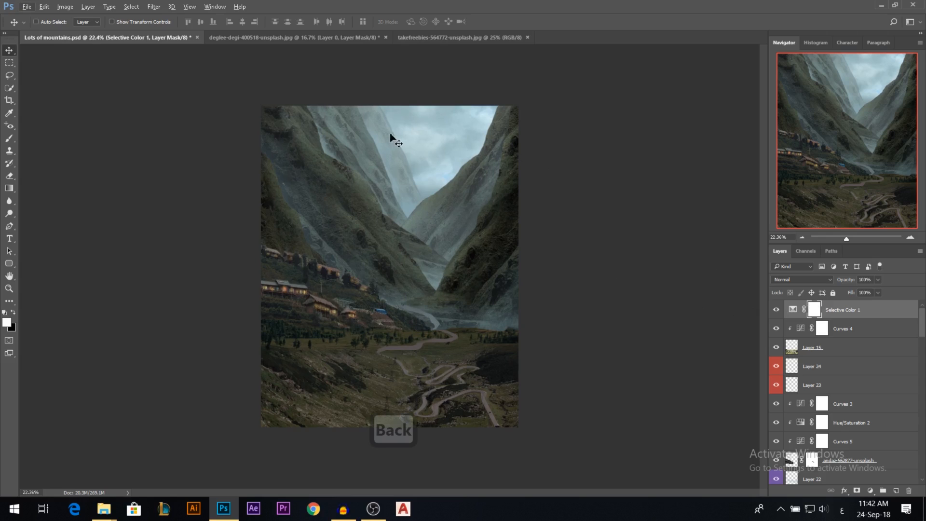
pyautogui.click(870, 490)
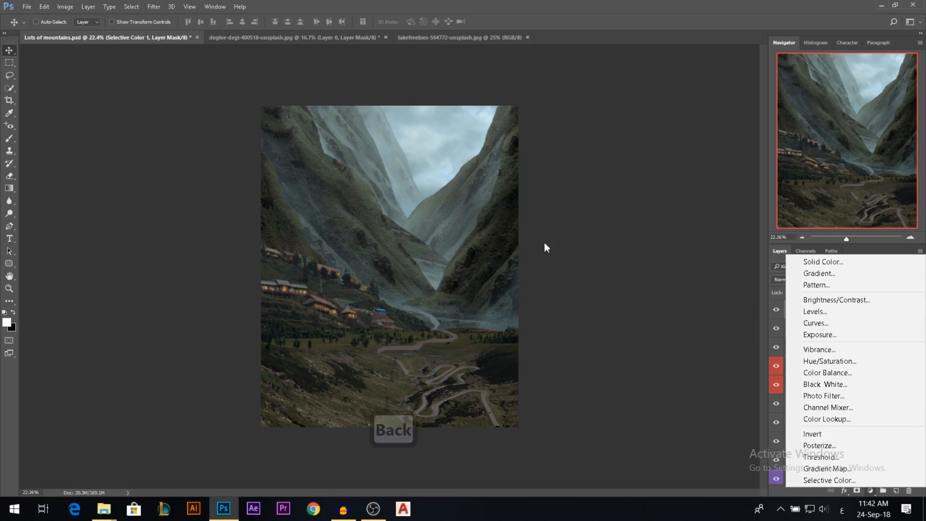
pyautogui.click(830, 324)
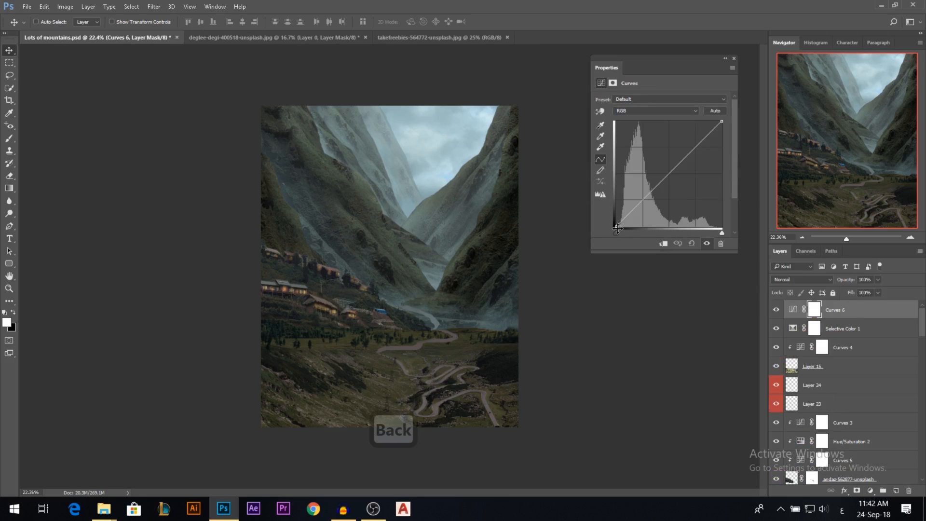
pyautogui.moveTo(606, 230); pyautogui.dragTo(596, 225)
pyautogui.moveTo(645, 201); pyautogui.dragTo(643, 206)
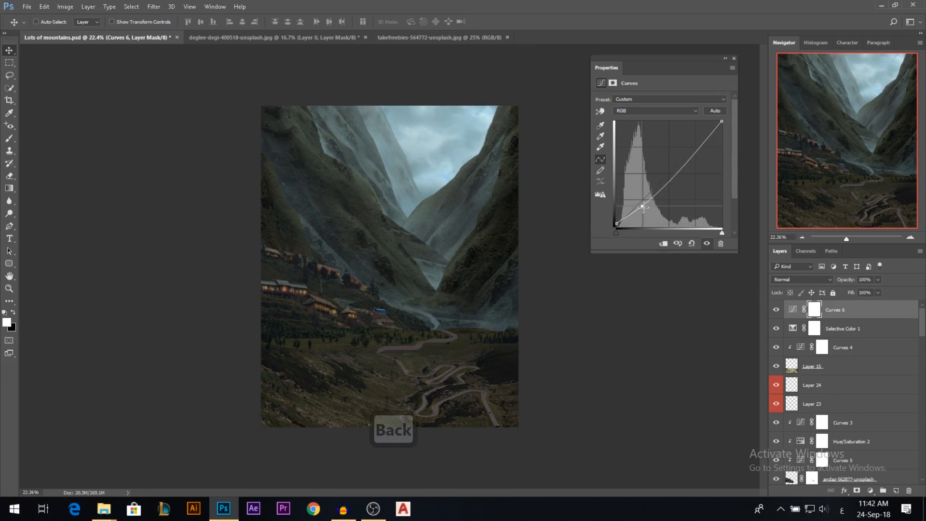
pyautogui.moveTo(722, 122)
pyautogui.mouseDown()
pyautogui.moveTo(697, 120)
pyautogui.moveTo(715, 121)
pyautogui.mouseUp()
pyautogui.moveTo(694, 153); pyautogui.dragTo(697, 151)
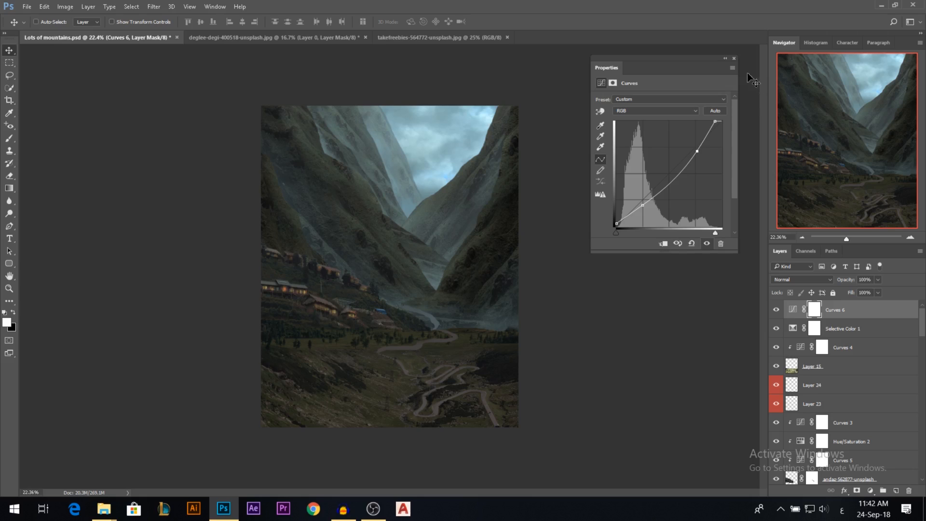
pyautogui.click(734, 58)
# Compare the whole composite with the Curves 6 adjustment hidden and shown.
pyautogui.click(776, 310)
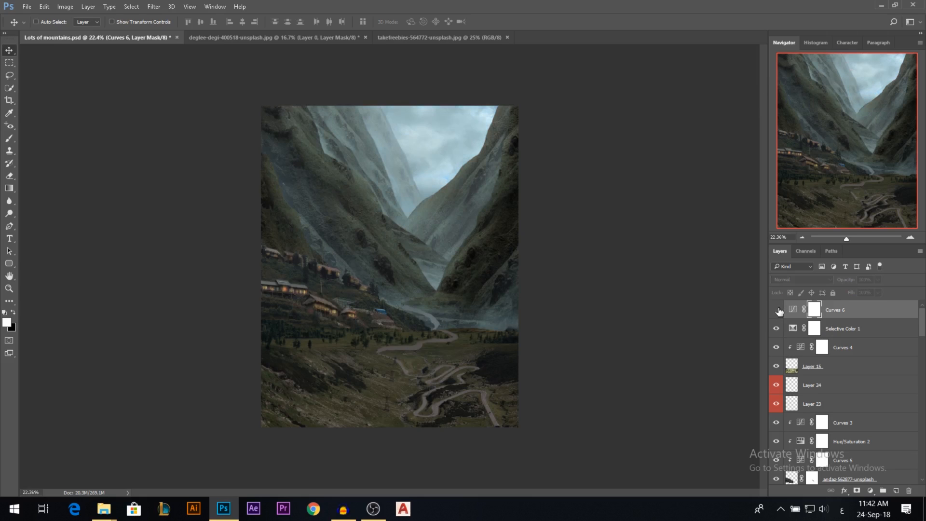
pyautogui.click(777, 310)
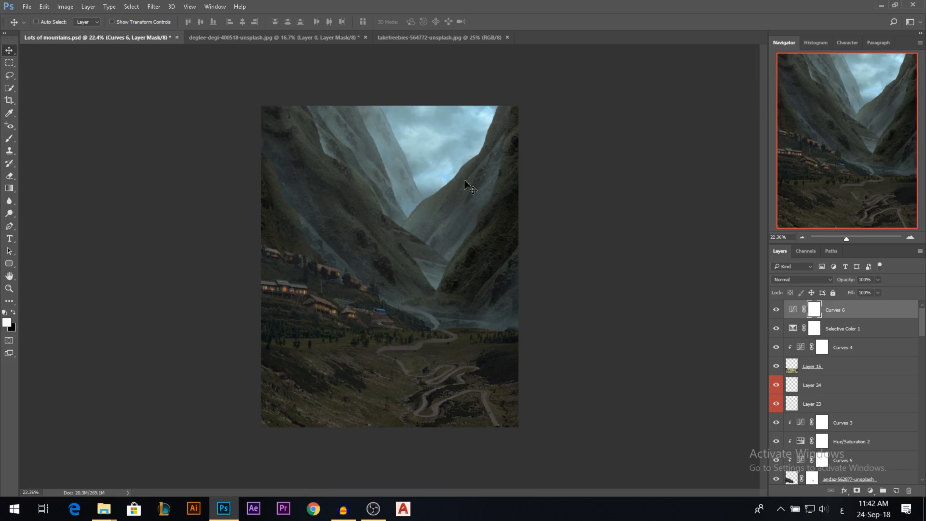
pyautogui.scroll(1, 418, 275)
pyautogui.scroll(-1, 413, 270)
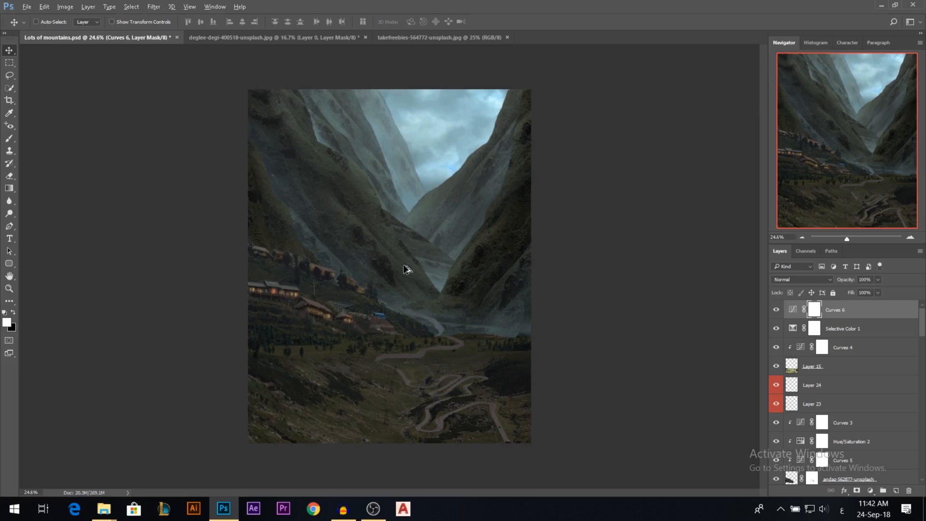
pyautogui.click(778, 309)
pyautogui.click(777, 310)
pyautogui.scroll(-1, 443, 307)
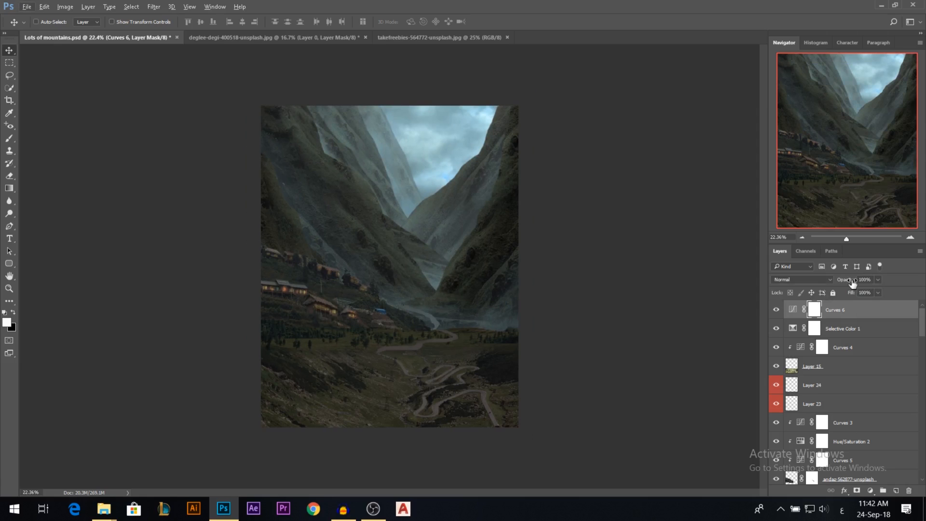
pyautogui.moveTo(852, 283); pyautogui.dragTo(900, 284)
# Add a Brightness/Contrast adjustment above Curves 6 with the brightness raised to 16.
pyautogui.click(870, 491)
pyautogui.click(820, 300)
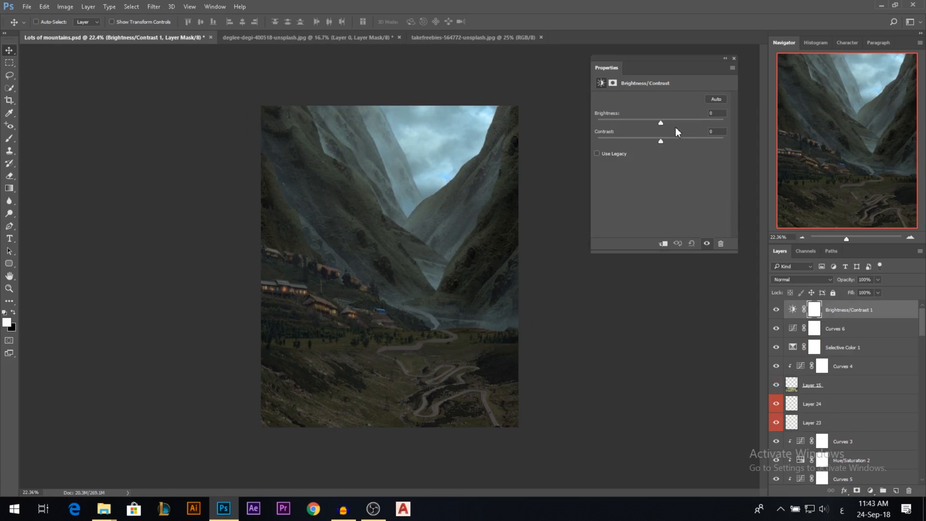
pyautogui.moveTo(665, 123); pyautogui.dragTo(665, 123)
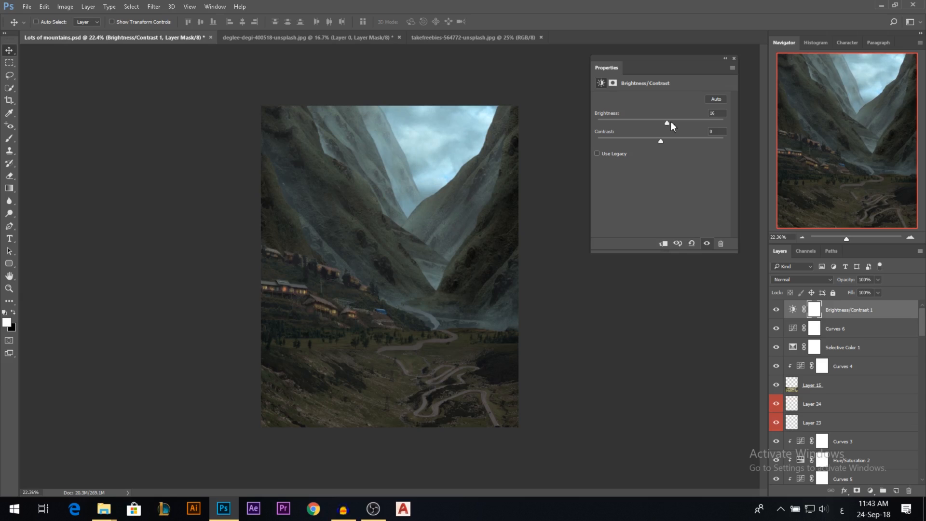
pyautogui.click(734, 59)
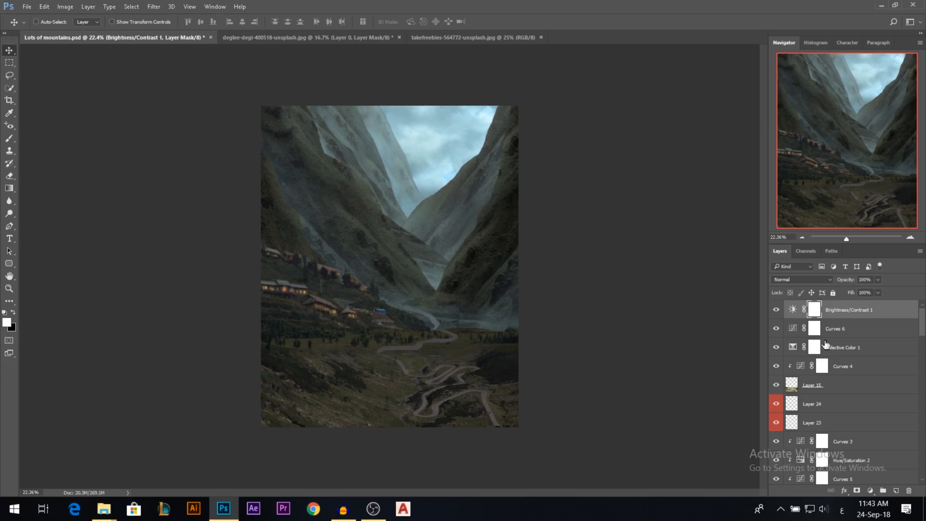
pyautogui.click(834, 331)
pyautogui.keyDown('shift'); pyautogui.click(830, 310); pyautogui.keyUp('shift')
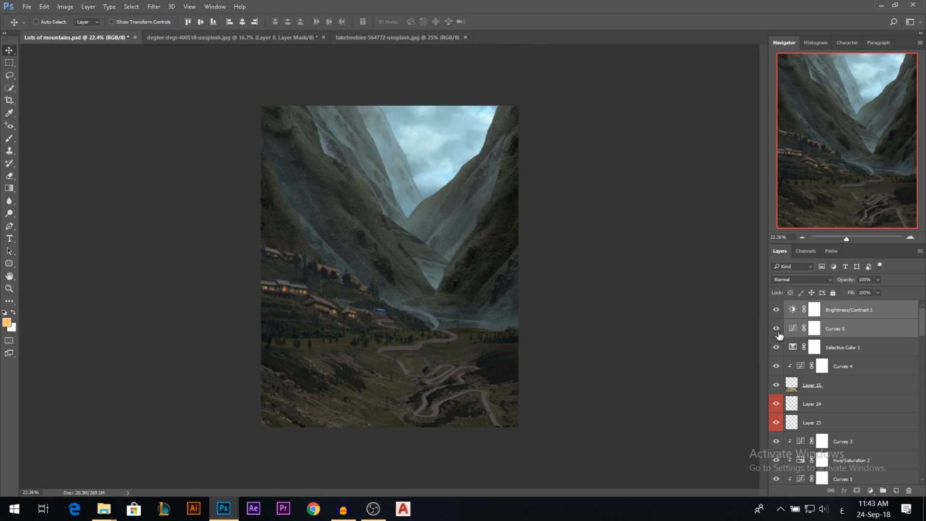
pyautogui.click(841, 313)
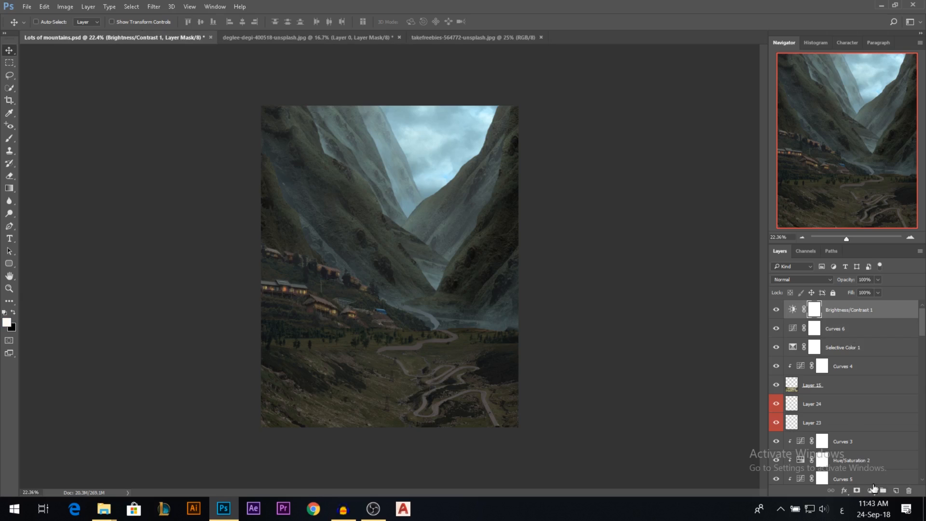
pyautogui.click(871, 490)
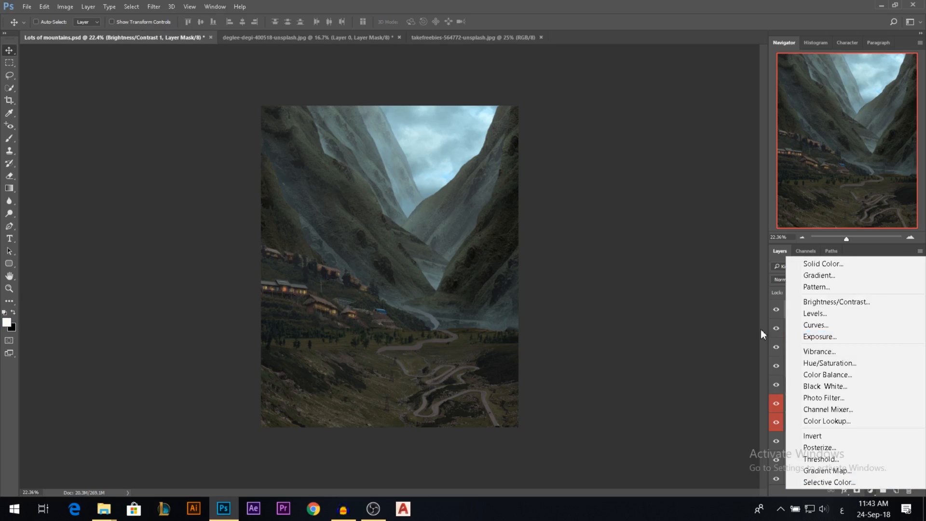
pyautogui.click(778, 313)
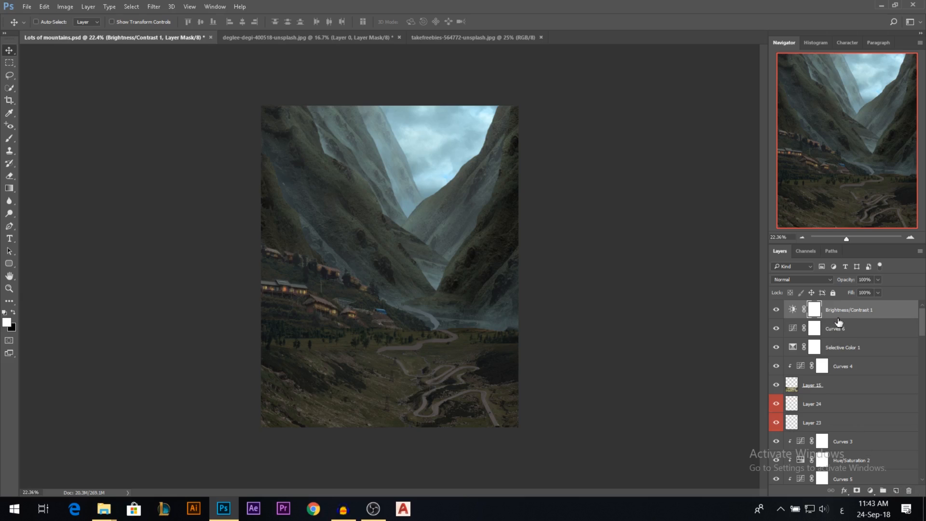
# Add a Gradient Map adjustment above Brightness/Contrast 1 and set the gradient's dark stop to a very dark navy blue.
pyautogui.click(870, 490)
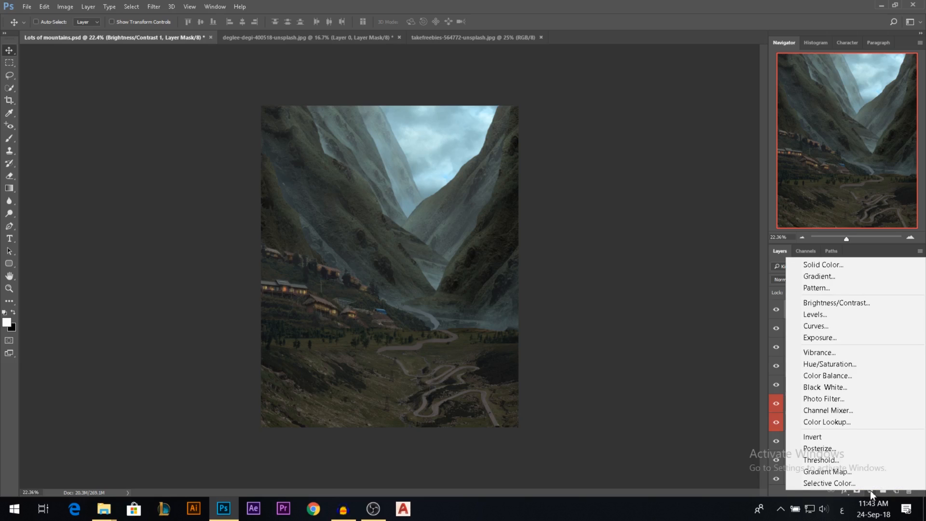
pyautogui.click(832, 472)
pyautogui.click(635, 104)
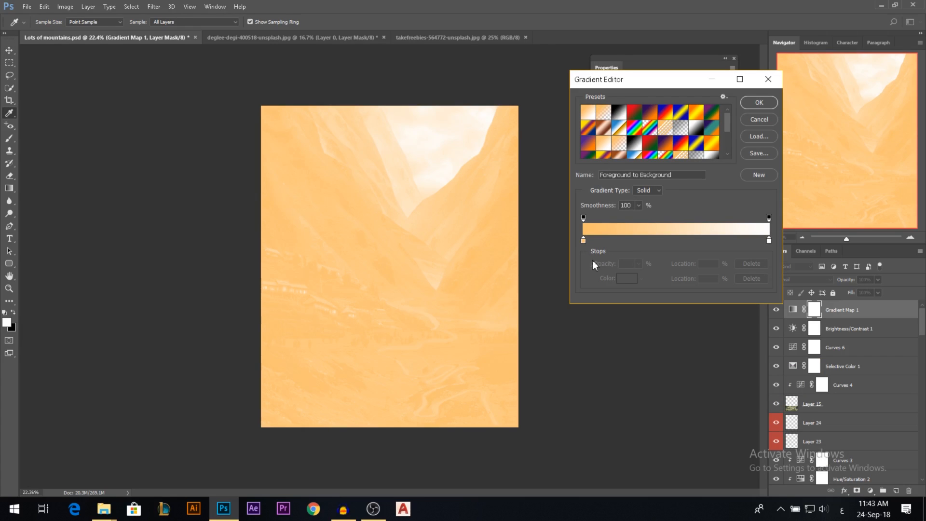
pyautogui.doubleClick(583, 240)
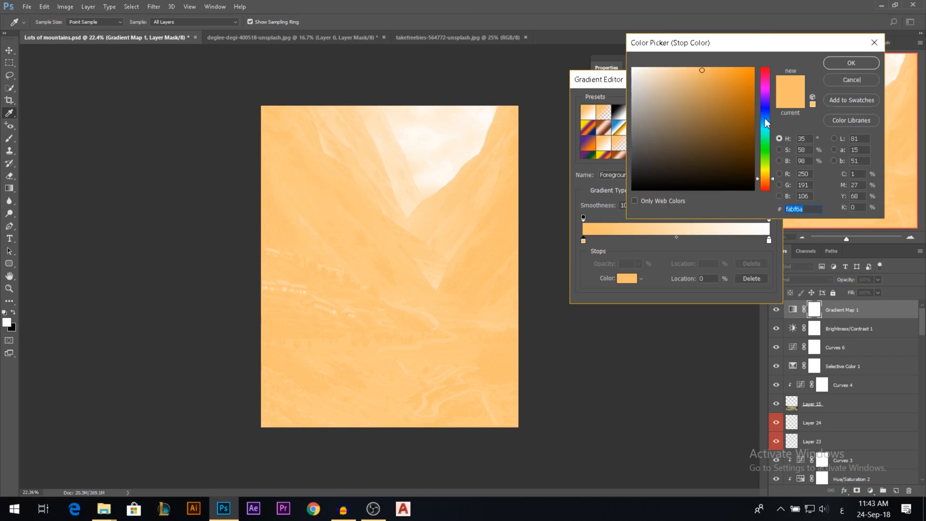
pyautogui.moveTo(767, 123); pyautogui.dragTo(767, 116)
pyautogui.moveTo(731, 153); pyautogui.dragTo(733, 167)
pyautogui.click(851, 62)
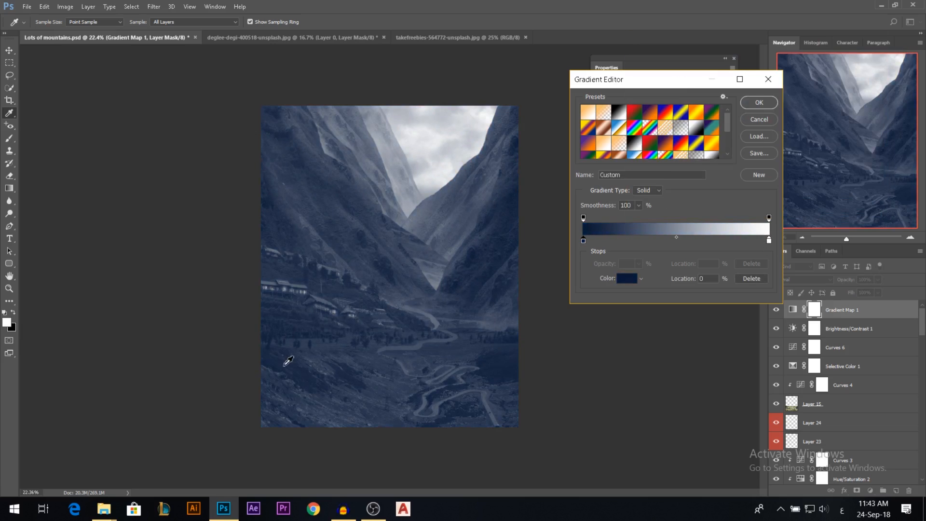
# Set the Gradient Map's light end stop to pale cyan (#aafcff).
pyautogui.click(769, 240)
pyautogui.doubleClick(768, 240)
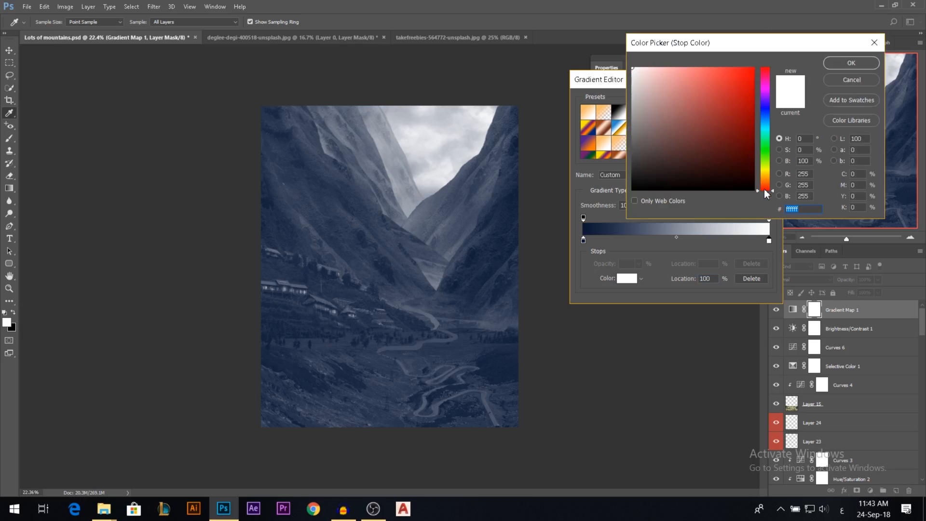
pyautogui.moveTo(765, 193); pyautogui.dragTo(764, 182)
pyautogui.moveTo(700, 81); pyautogui.dragTo(728, 55)
pyautogui.moveTo(767, 180); pyautogui.dragTo(766, 178)
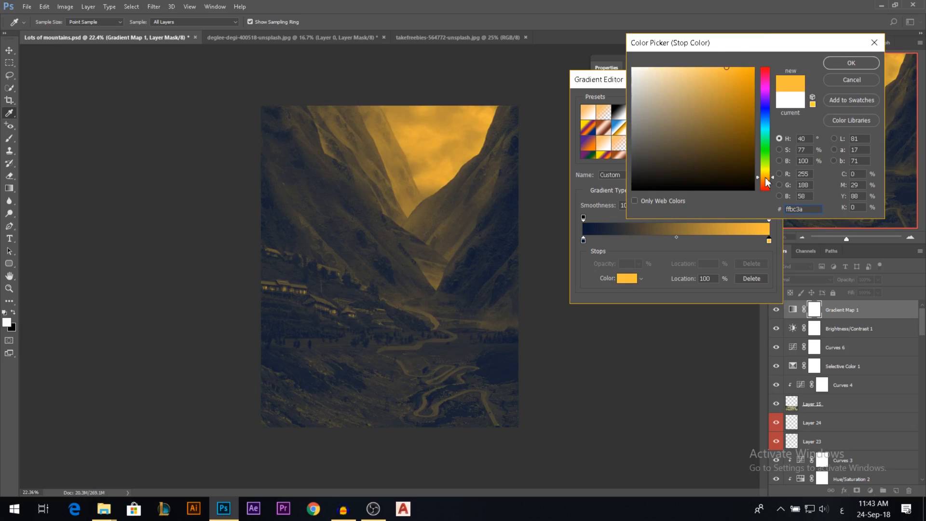
pyautogui.click(768, 133)
pyautogui.moveTo(704, 81); pyautogui.dragTo(674, 60)
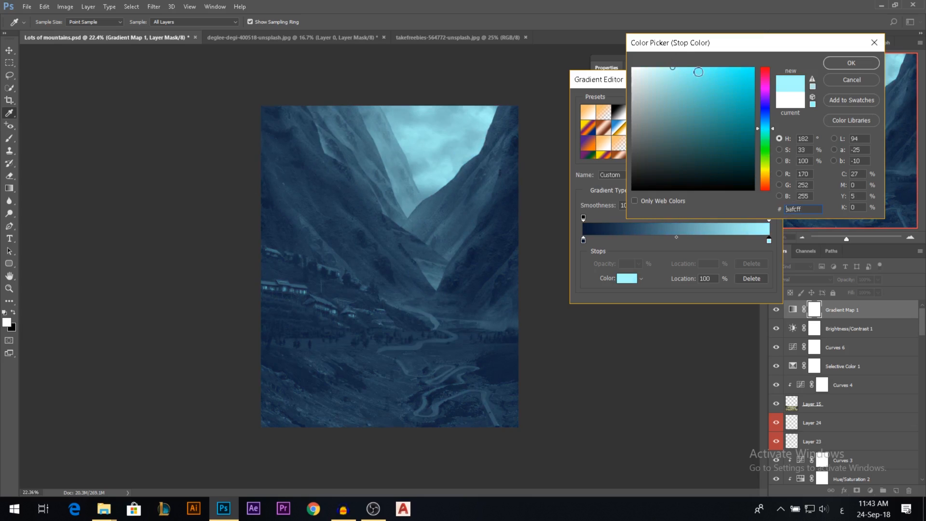
pyautogui.click(851, 63)
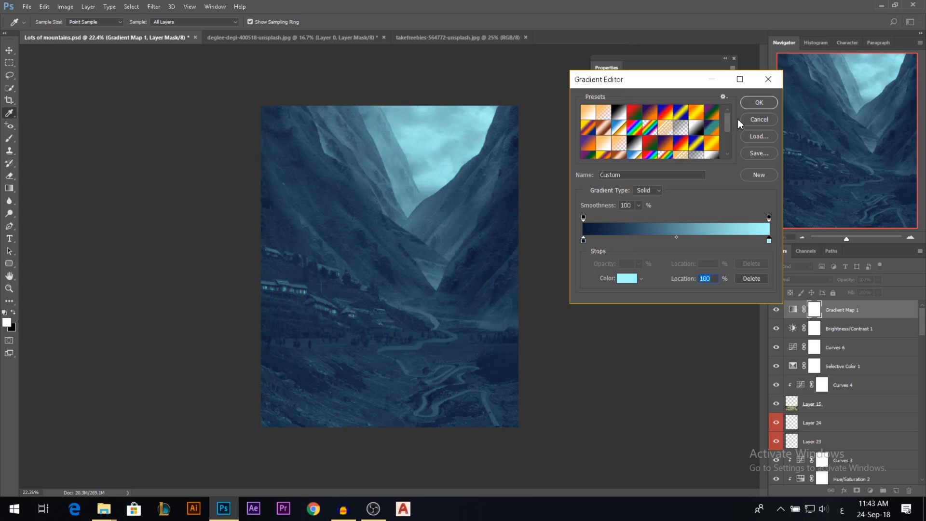
# Accept the navy-to-cyan gradient and lower the Gradient Map 1 layer's opacity to about 10%.
pyautogui.click(759, 103)
pyautogui.click(733, 58)
pyautogui.moveTo(855, 284)
pyautogui.mouseDown()
pyautogui.moveTo(800, 282)
pyautogui.moveTo(843, 284)
pyautogui.mouseUp()
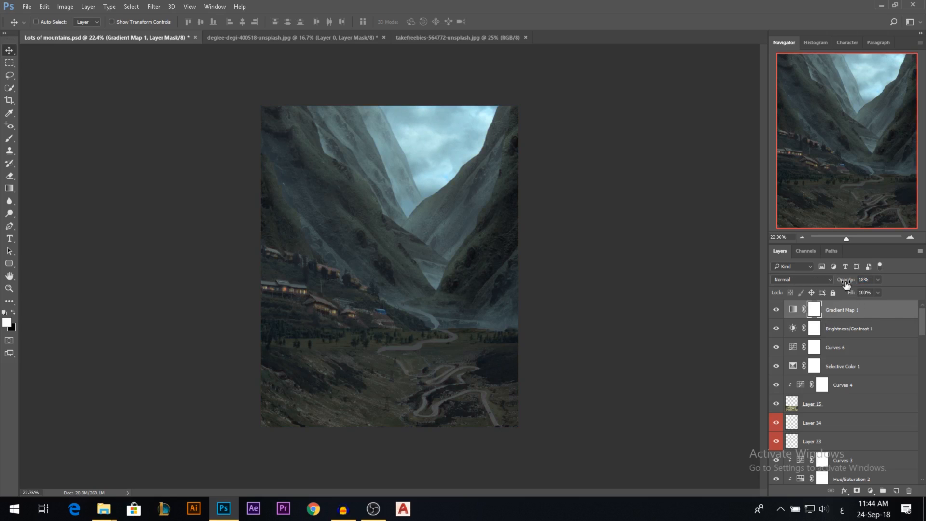
pyautogui.moveTo(850, 284); pyautogui.dragTo(846, 295)
# Duplicate Gradient Map 1, set the copy's opacity to 19% and its blend mode to Overlay.
pyautogui.hotkey('ctrl', 'j')
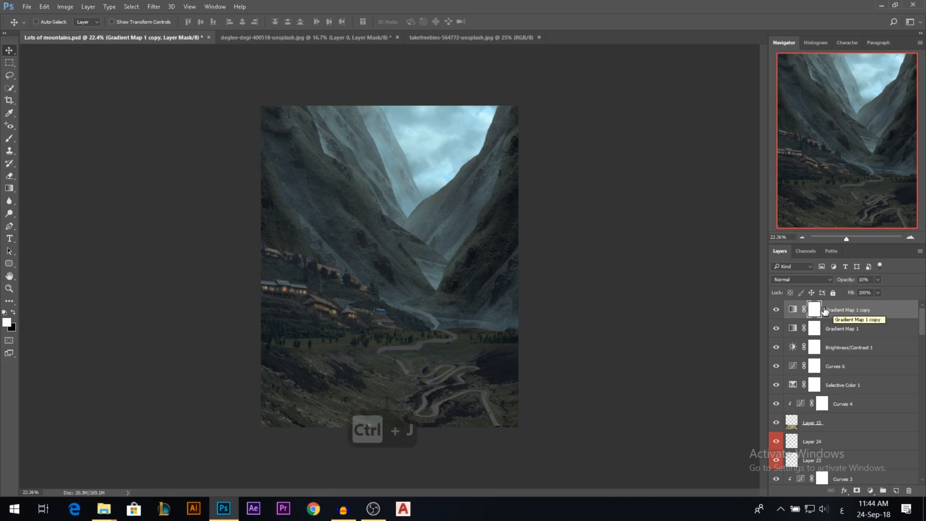
pyautogui.moveTo(842, 280); pyautogui.dragTo(845, 285)
pyautogui.click(809, 280)
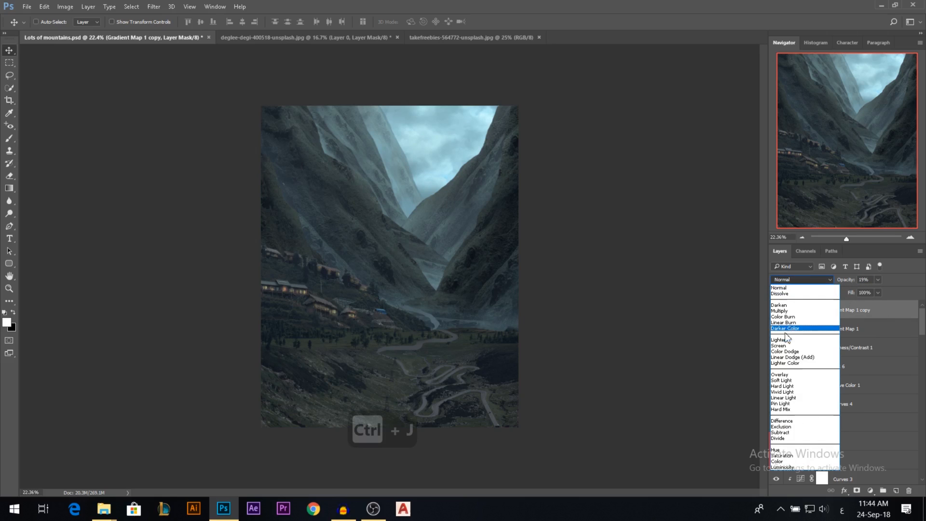
pyautogui.click(774, 377)
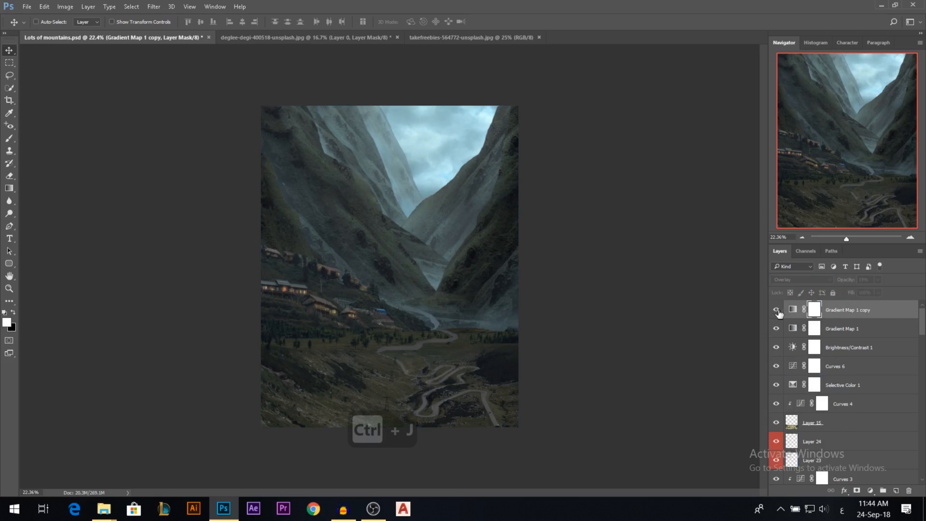
# Compare the composite with the five overall adjustment layers above Curves 4 hidden and restored in turn.
pyautogui.moveTo(777, 329); pyautogui.dragTo(778, 313)
pyautogui.moveTo(777, 367)
pyautogui.mouseDown()
pyautogui.moveTo(775, 346)
pyautogui.moveTo(776, 385)
pyautogui.mouseUp()
pyautogui.scroll(2, 350, 322)
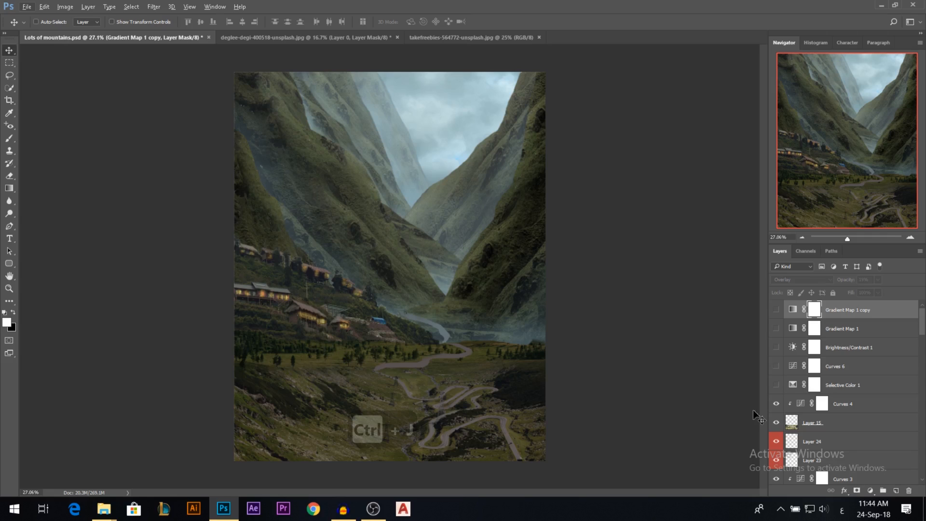
pyautogui.click(776, 385)
pyautogui.moveTo(776, 366); pyautogui.dragTo(776, 356)
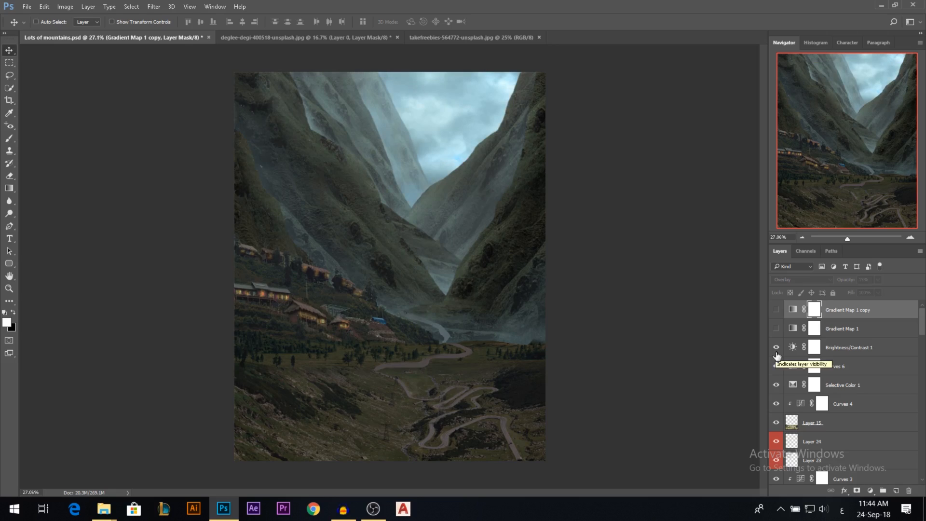
pyautogui.moveTo(776, 350); pyautogui.dragTo(776, 368)
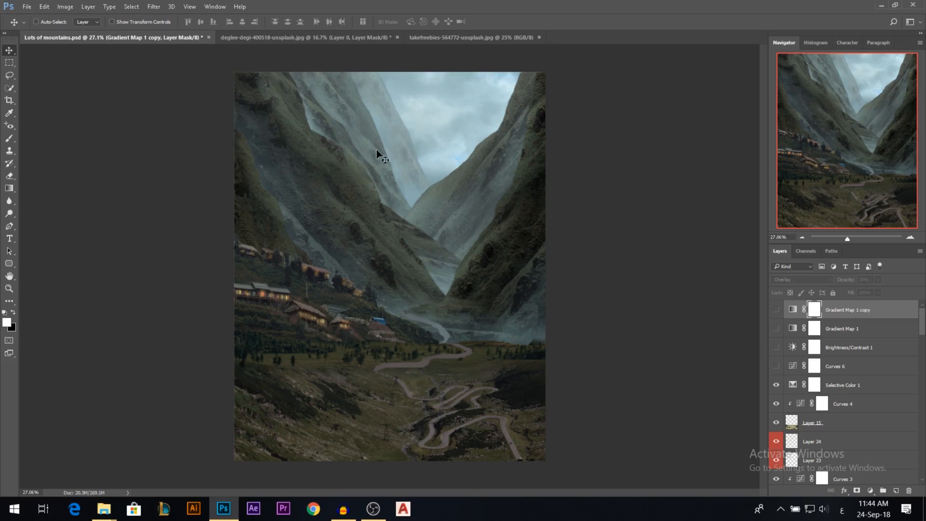
pyautogui.moveTo(776, 368); pyautogui.dragTo(776, 356)
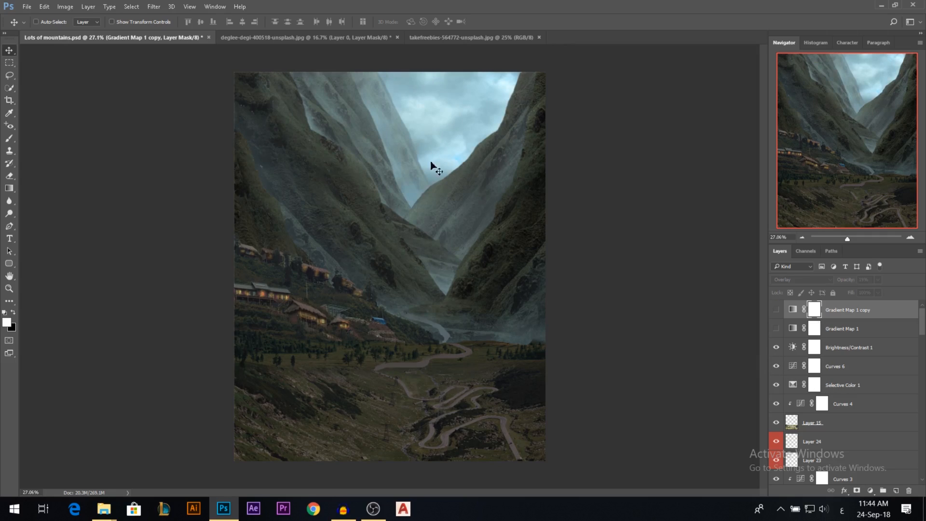
pyautogui.click(776, 328)
pyautogui.click(776, 310)
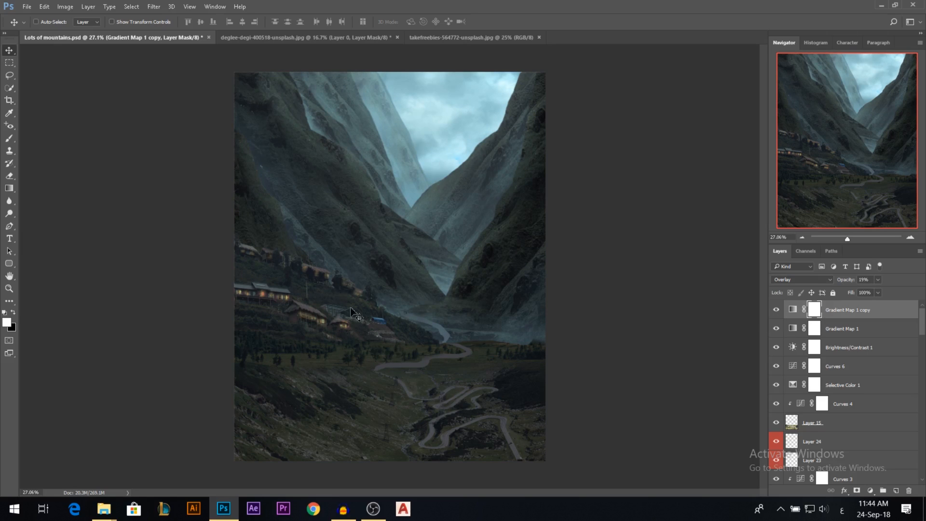
# Close the deglee-degi-400518-unsplash.jpg and takefreebies-564772-unsplash.jpg documents, keeping the mountain composite open.
pyautogui.scroll(-1, 413, 304)
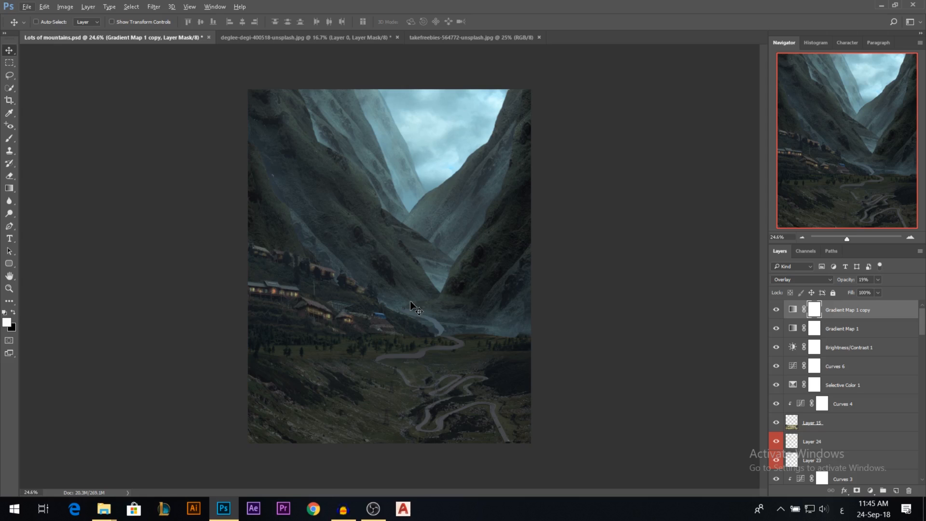
pyautogui.click(397, 37)
pyautogui.click(464, 193)
pyautogui.click(352, 37)
pyautogui.scroll(1, 466, 229)
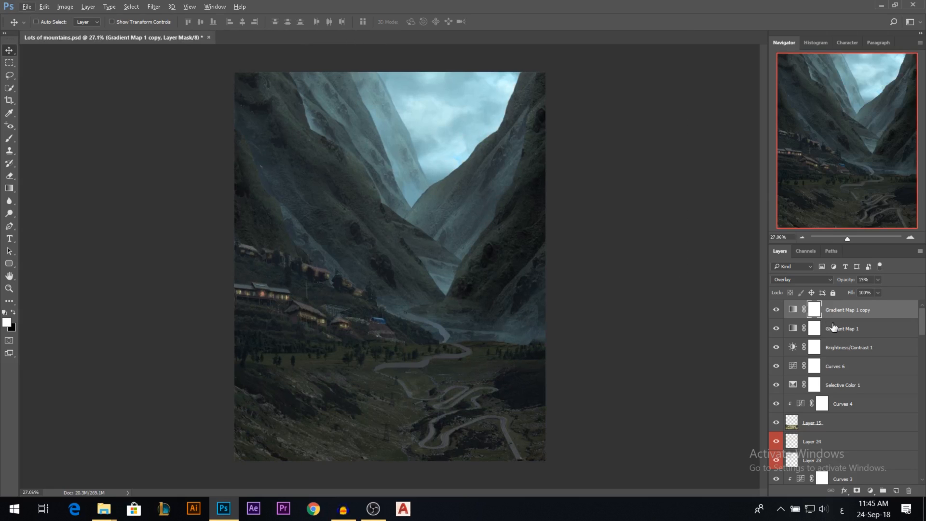
# Add a Color Balance adjustment above Gradient Map 1 copy and target its Shadows tone.
pyautogui.click(851, 315)
pyautogui.scroll(-1, 495, 288)
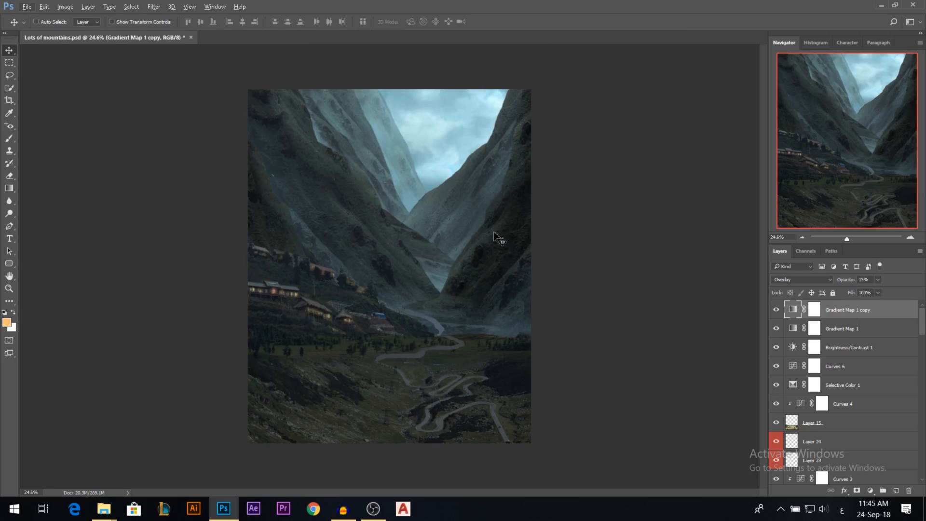
pyautogui.click(870, 491)
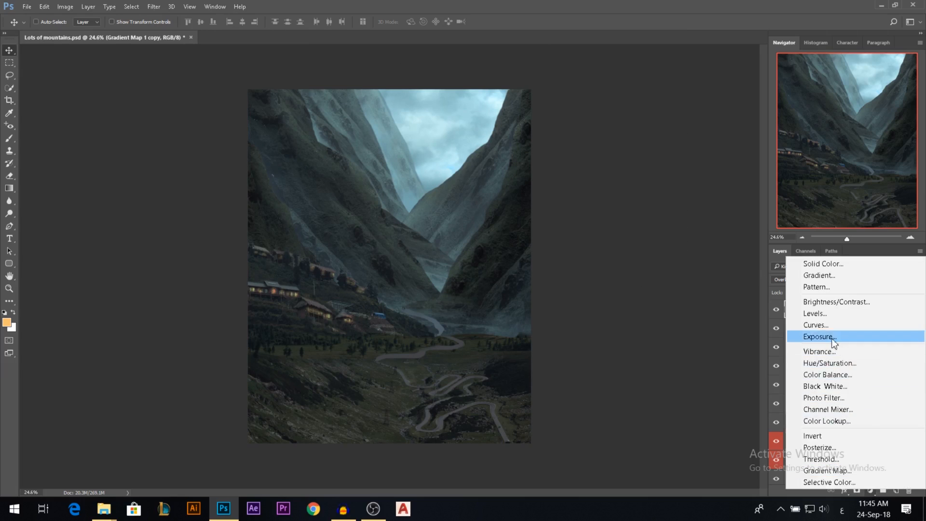
pyautogui.click(835, 374)
pyautogui.click(644, 99)
pyautogui.click(622, 107)
# Tune the Color Balance shadows to 0 for Cyan–Red, -2 for Magenta–Green and +2 for Yellow–Blue.
pyautogui.moveTo(649, 137); pyautogui.dragTo(642, 136)
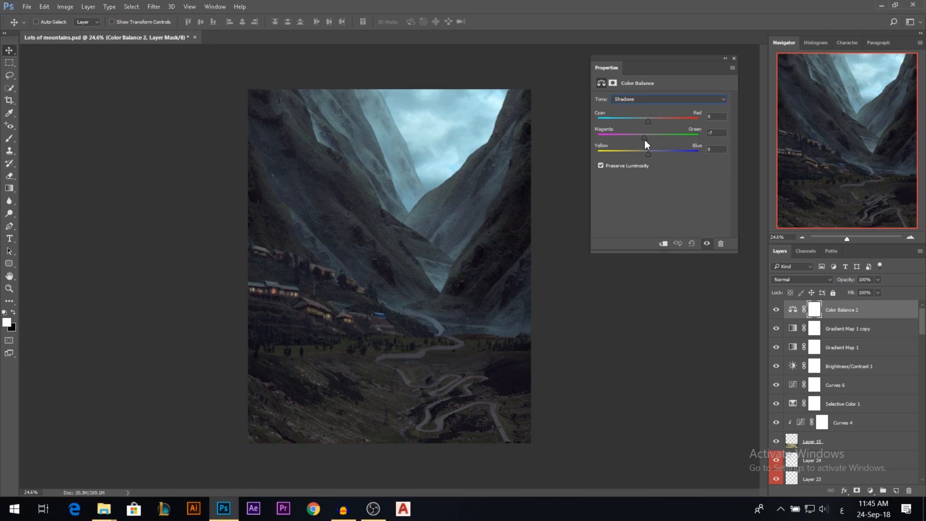
pyautogui.moveTo(644, 140); pyautogui.dragTo(650, 140)
pyautogui.moveTo(714, 133); pyautogui.dragTo(677, 135)
pyautogui.write('0')
pyautogui.moveTo(653, 155); pyautogui.dragTo(646, 157)
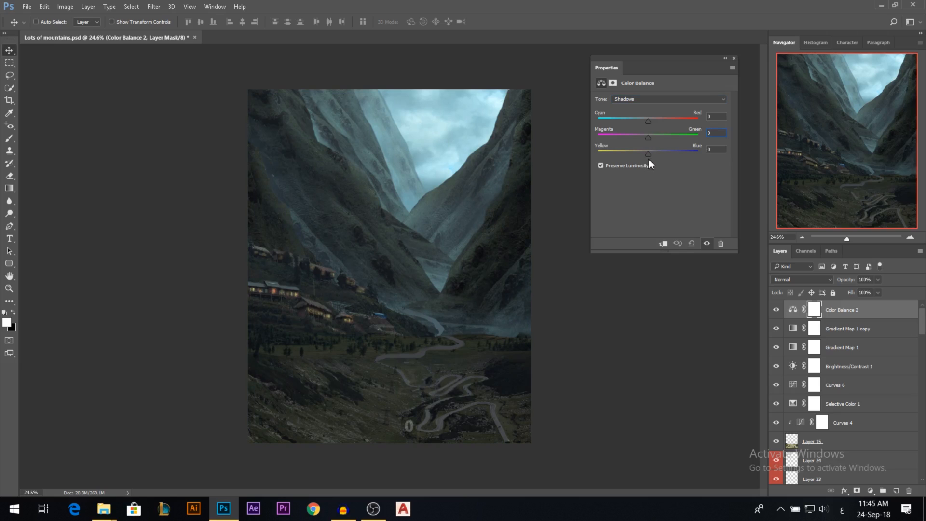
pyautogui.moveTo(651, 161); pyautogui.dragTo(646, 138)
pyautogui.moveTo(645, 122)
pyautogui.mouseDown()
pyautogui.moveTo(637, 123)
pyautogui.moveTo(661, 124)
pyautogui.moveTo(643, 124)
pyautogui.mouseUp()
# Fine-tune the Magenta–Green balance of the highlights in Color Balance 2, then review its shadow and midtone settings.
pyautogui.click(668, 99)
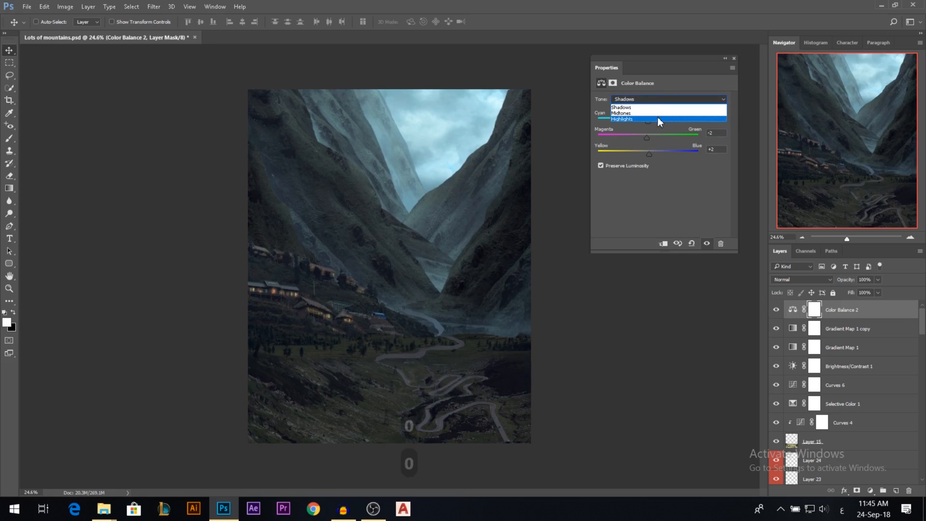
pyautogui.click(658, 119)
pyautogui.moveTo(650, 123)
pyautogui.mouseDown()
pyautogui.moveTo(627, 121)
pyautogui.moveTo(675, 124)
pyautogui.moveTo(649, 122)
pyautogui.moveTo(629, 152)
pyautogui.moveTo(648, 152)
pyautogui.moveTo(645, 138)
pyautogui.mouseUp()
pyautogui.click(649, 138)
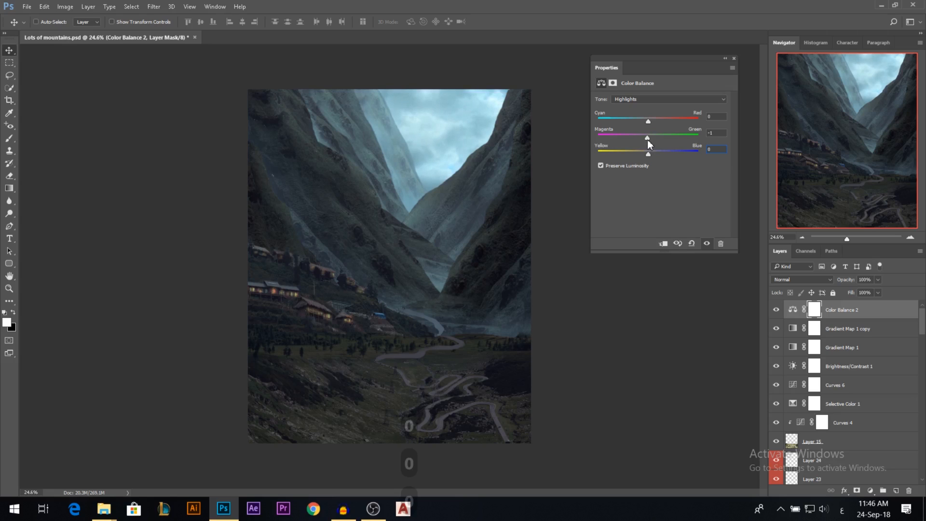
pyautogui.moveTo(645, 140)
pyautogui.mouseDown()
pyautogui.moveTo(638, 140)
pyautogui.moveTo(649, 140)
pyautogui.mouseUp()
pyautogui.click(668, 99)
pyautogui.click(633, 108)
pyautogui.click(639, 99)
pyautogui.click(635, 114)
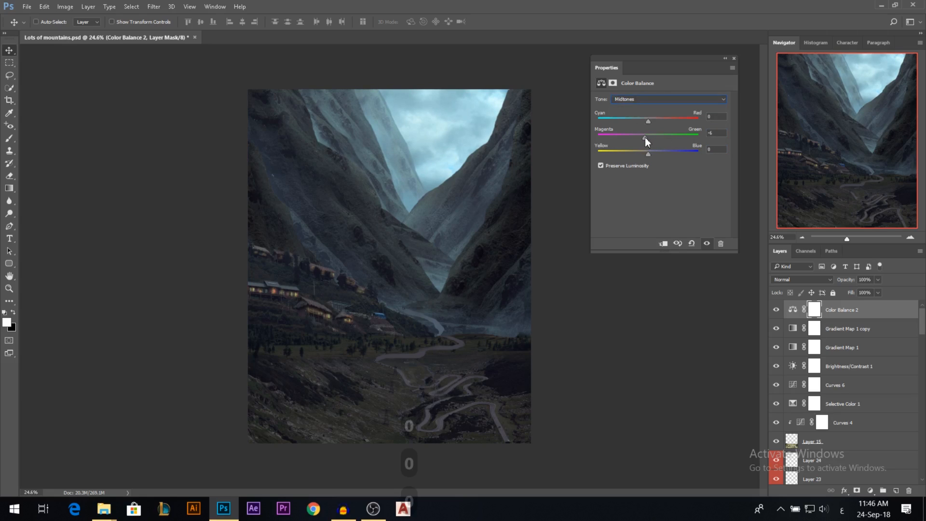
pyautogui.click(733, 57)
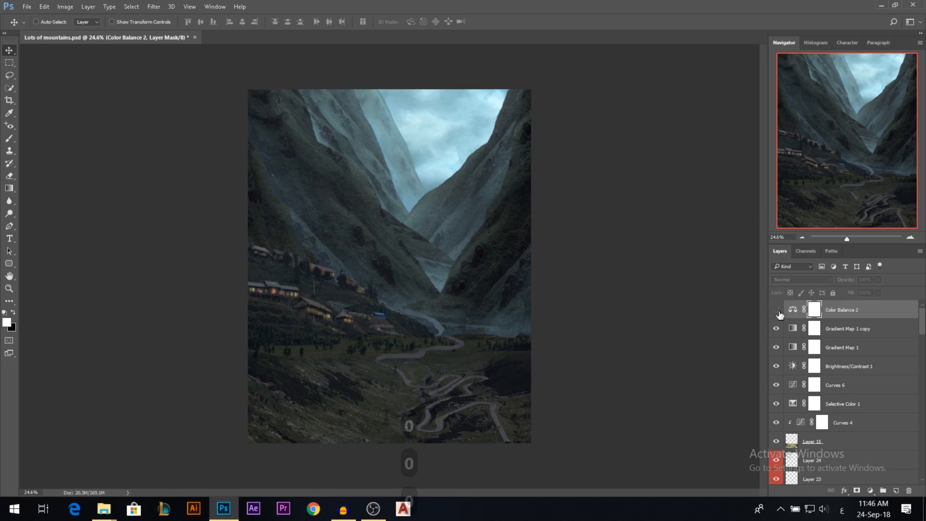
# Compare the composite with Color Balance 2 hidden and shown, and lower the layer's opacity to 76%.
pyautogui.click(776, 310)
pyautogui.click(777, 310)
pyautogui.moveTo(851, 284)
pyautogui.mouseDown()
pyautogui.moveTo(837, 283)
pyautogui.moveTo(848, 282)
pyautogui.mouseUp()
pyautogui.click(777, 311)
pyautogui.moveTo(851, 282); pyautogui.dragTo(840, 283)
pyautogui.scroll(-3, 466, 289)
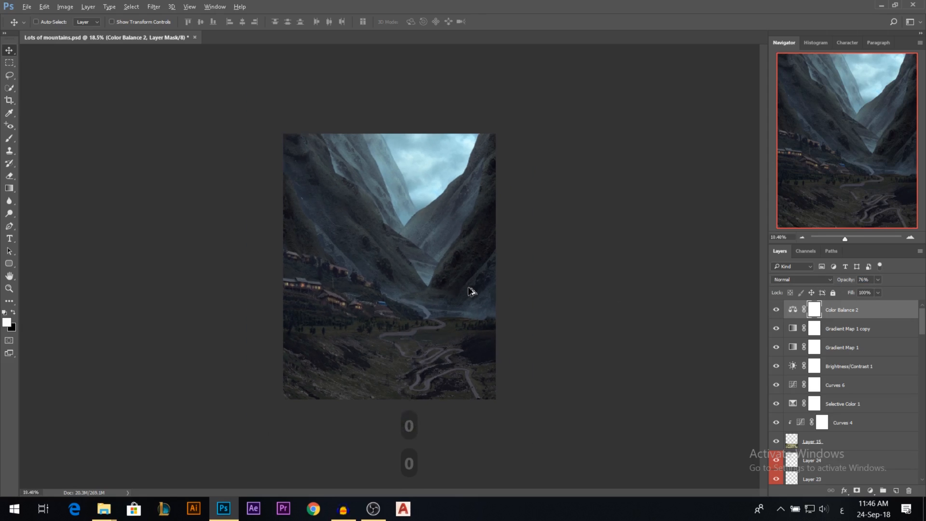
pyautogui.scroll(2, 423, 305)
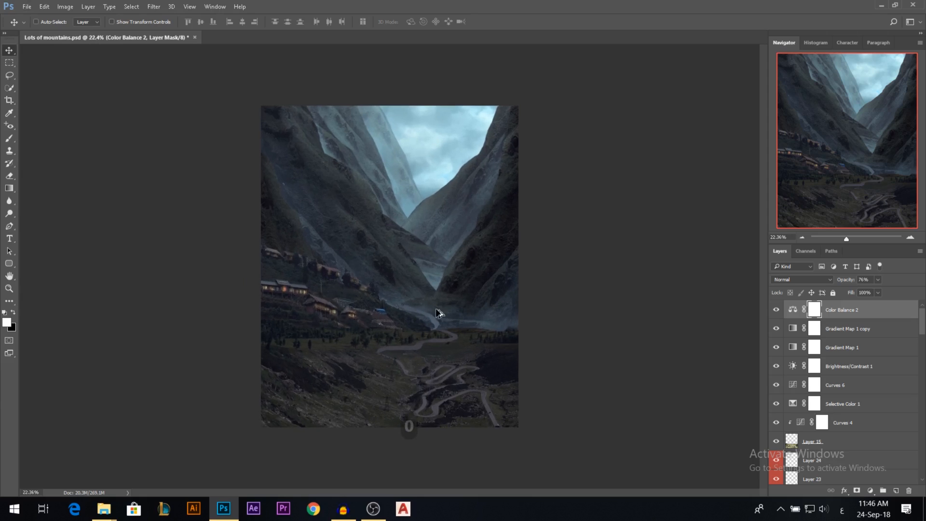
# Hide the adjustment layers from Selective Color 1 up to Color Balance 2.
pyautogui.scroll(1, 434, 319)
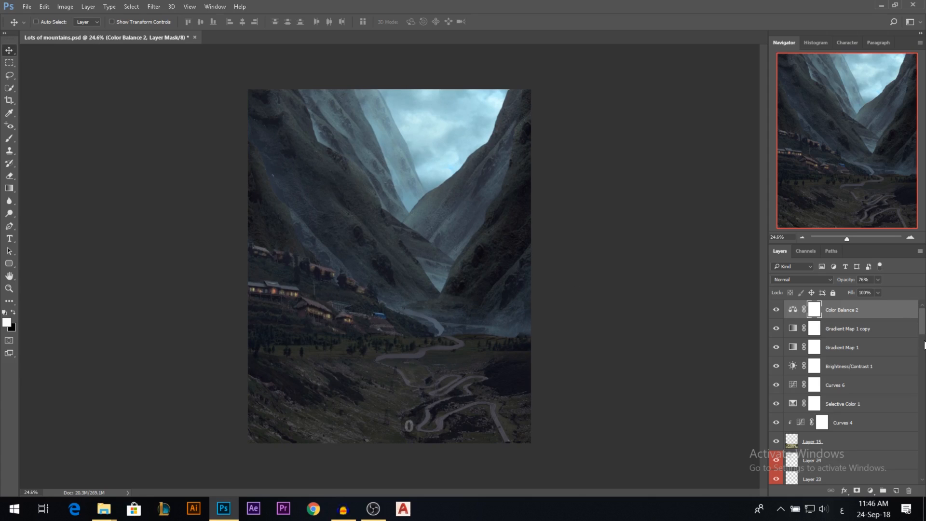
pyautogui.moveTo(922, 317)
pyautogui.mouseDown()
pyautogui.moveTo(923, 346)
pyautogui.moveTo(925, 313)
pyautogui.mouseUp()
pyautogui.press('alt')
pyautogui.moveTo(777, 405); pyautogui.dragTo(776, 309)
pyautogui.moveTo(776, 404); pyautogui.dragTo(780, 319)
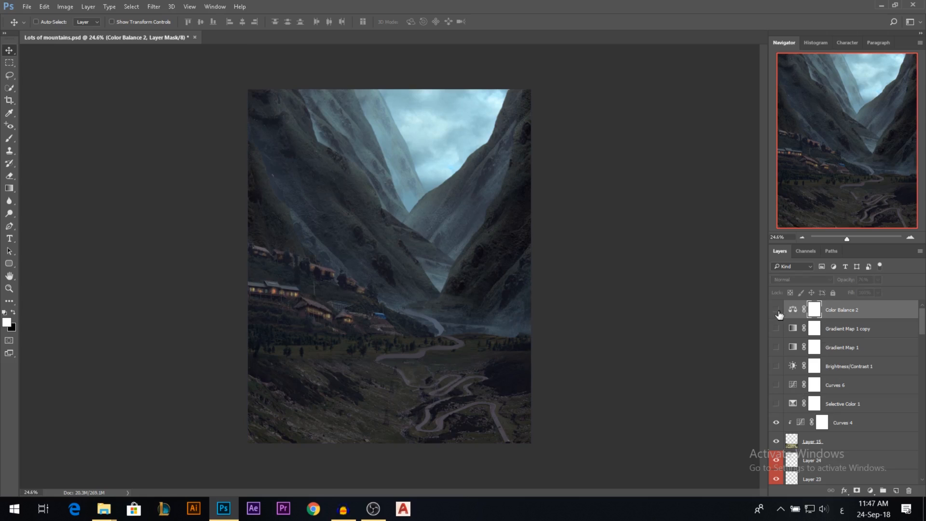
# Add a new layer above Curves 4 and prepare a larger soft brush with pale blue sampled from the sky.
pyautogui.click(849, 423)
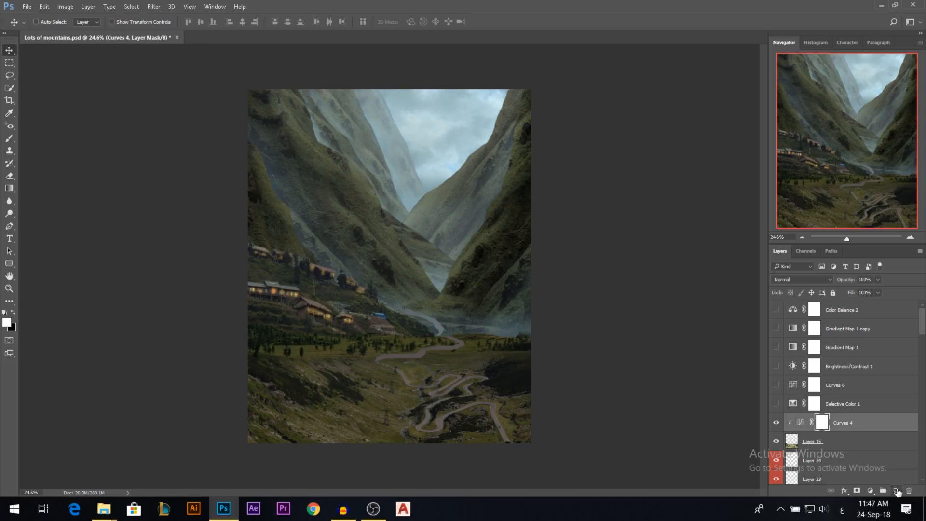
pyautogui.click(896, 490)
pyautogui.click(6, 138)
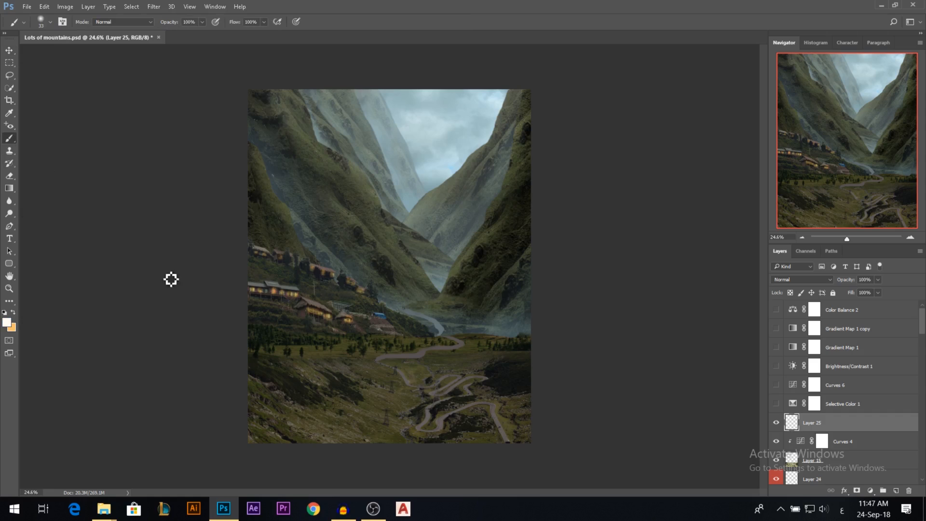
pyautogui.moveTo(435, 179); pyautogui.dragTo(452, 180)
pyautogui.write('60')
pyautogui.moveTo(352, 183); pyautogui.dragTo(376, 182)
pyautogui.keyDown('alt'); pyautogui.click(429, 168); pyautogui.keyUp('alt')
# Paint pale blue haze over the distant peaks and down the valley centre at 17% brush opacity.
pyautogui.moveTo(429, 168); pyautogui.dragTo(393, 229)
pyautogui.hotkey('ctrl', 'z')
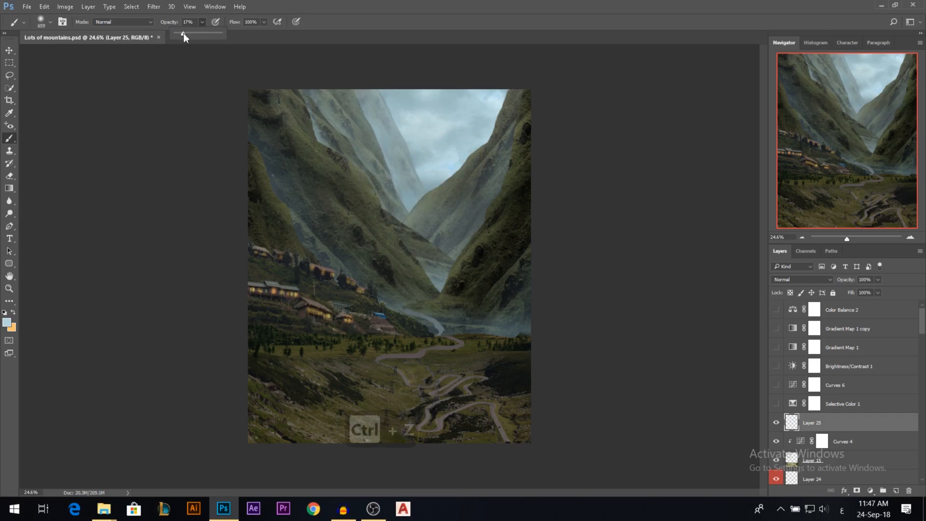
pyautogui.moveTo(401, 162)
pyautogui.mouseDown()
pyautogui.moveTo(429, 199)
pyautogui.moveTo(397, 149)
pyautogui.moveTo(404, 243)
pyautogui.mouseUp()
pyautogui.moveTo(427, 213); pyautogui.dragTo(428, 299)
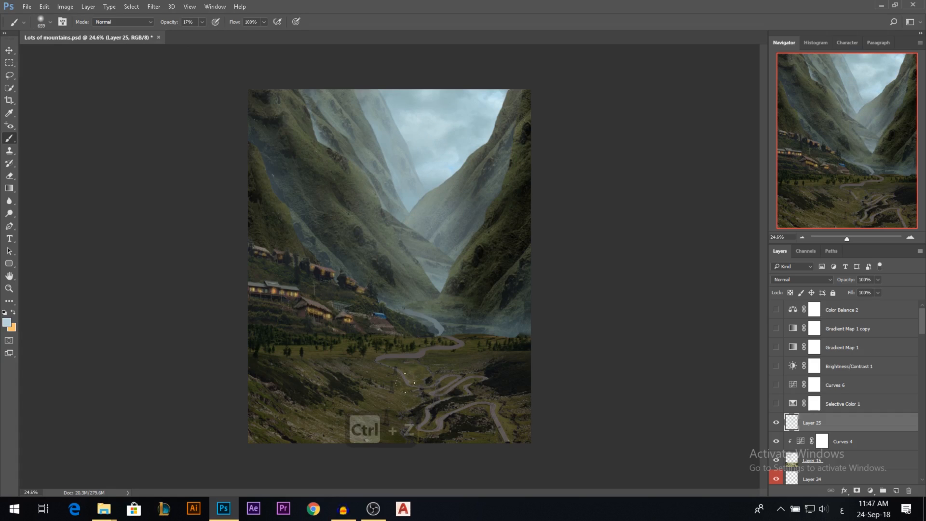
pyautogui.moveTo(423, 148)
pyautogui.mouseDown()
pyautogui.moveTo(450, 166)
pyautogui.moveTo(453, 157)
pyautogui.mouseUp()
pyautogui.moveTo(449, 151); pyautogui.dragTo(430, 161)
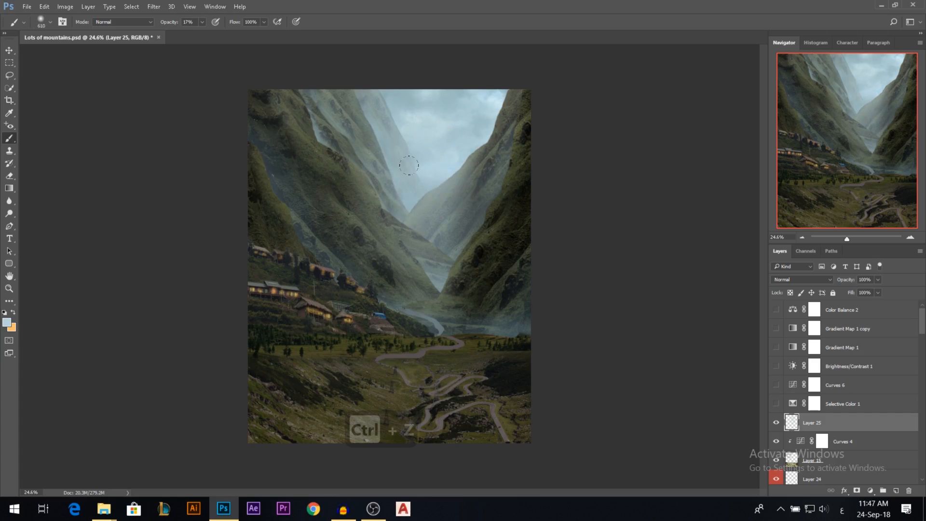
# Brush fainter haze over the slopes and foreground with a 1008 px brush at 9% opacity, and compare Layer 25 hidden and shown.
pyautogui.moveTo(392, 218); pyautogui.dragTo(264, 301)
pyautogui.hotkey('ctrl', 'z')
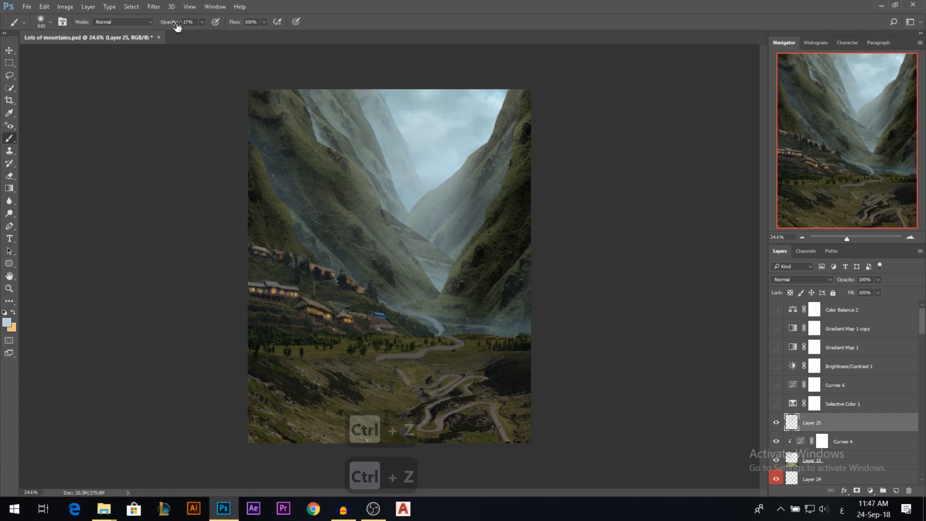
pyautogui.moveTo(365, 187)
pyautogui.mouseDown()
pyautogui.moveTo(393, 198)
pyautogui.moveTo(255, 291)
pyautogui.mouseUp()
pyautogui.moveTo(464, 241); pyautogui.dragTo(566, 509)
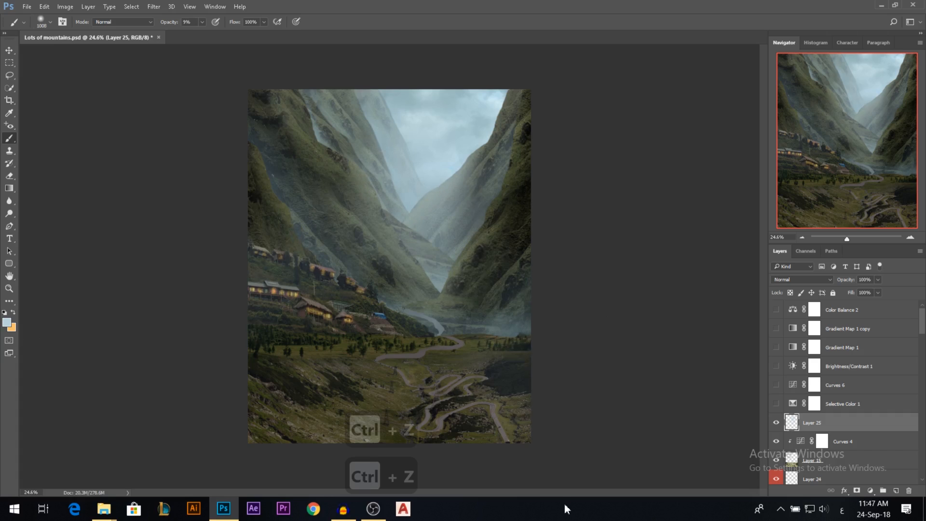
pyautogui.moveTo(410, 277); pyautogui.dragTo(326, 506)
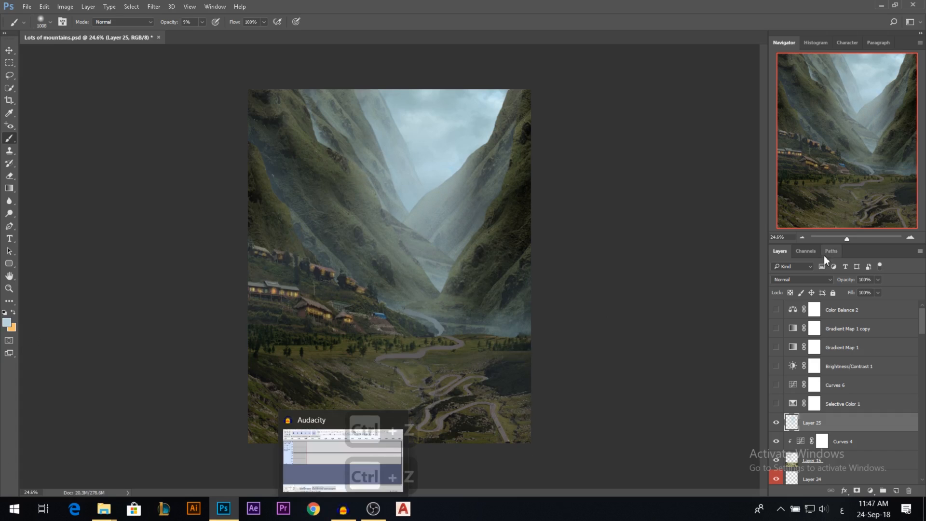
pyautogui.click(777, 423)
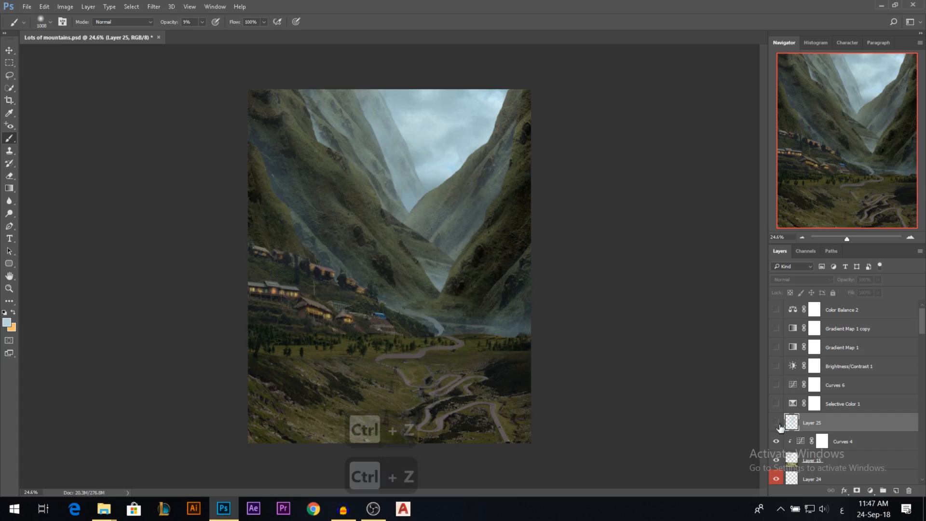
pyautogui.click(777, 423)
# Add a new layer above Layer 25 and set its blend mode to Overlay.
pyautogui.moveTo(851, 280); pyautogui.dragTo(848, 285)
pyautogui.click(895, 491)
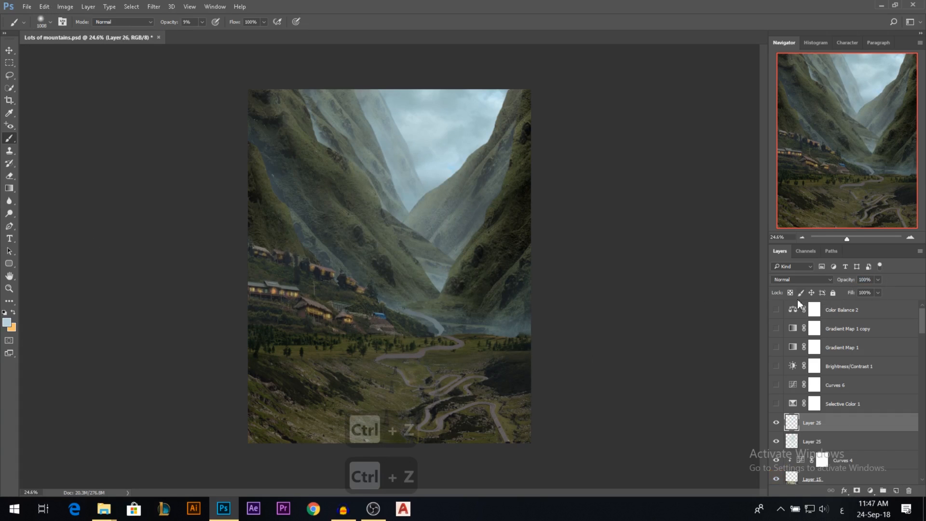
pyautogui.click(800, 280)
pyautogui.click(782, 379)
# Reduce the brush size, set its opacity to 11% and start painting light onto the mountains on Layer 26.
pyautogui.moveTo(470, 227); pyautogui.dragTo(422, 225)
pyautogui.moveTo(393, 146); pyautogui.dragTo(389, 147)
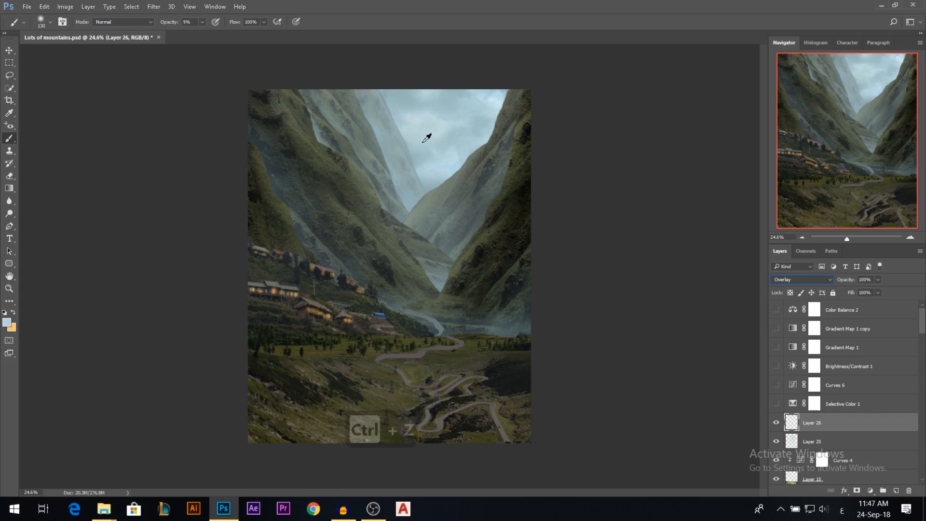
pyautogui.scroll(3, 425, 199)
pyautogui.moveTo(459, 172)
pyautogui.mouseDown()
pyautogui.moveTo(446, 169)
pyautogui.moveTo(455, 169)
pyautogui.mouseUp()
pyautogui.moveTo(167, 21); pyautogui.dragTo(169, 22)
pyautogui.moveTo(305, 161); pyautogui.dragTo(305, 161)
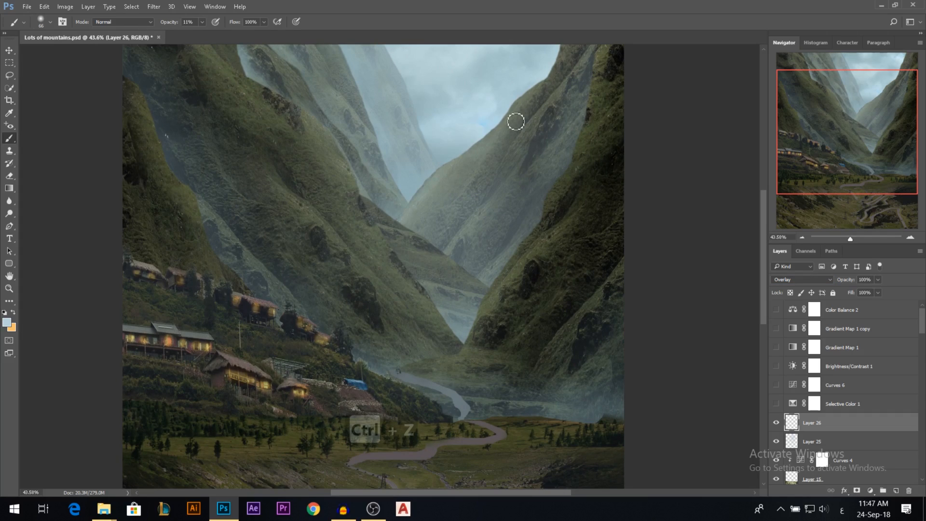
# Paint soft highlights along the right mountain's slope, the valley floor and the winding road on Layer 26.
pyautogui.scroll(-1, 409, 235)
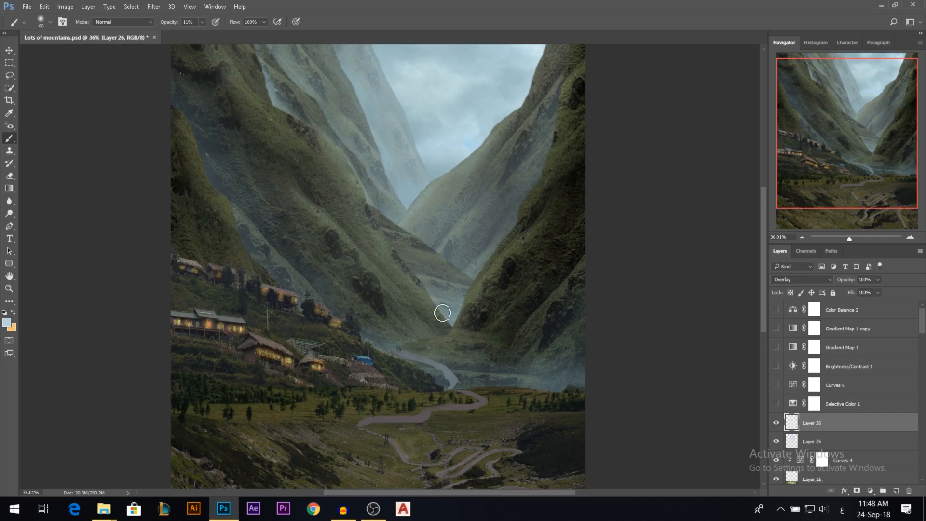
pyautogui.moveTo(476, 304); pyautogui.dragTo(528, 229)
pyautogui.moveTo(525, 343); pyautogui.dragTo(588, 276)
pyautogui.moveTo(473, 346)
pyautogui.mouseDown()
pyautogui.moveTo(457, 332)
pyautogui.moveTo(451, 343)
pyautogui.mouseUp()
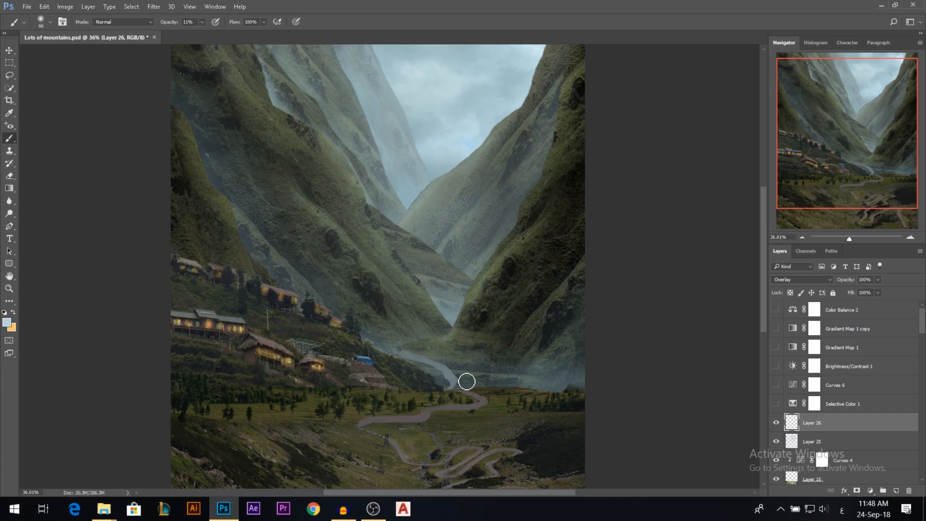
pyautogui.moveTo(489, 404)
pyautogui.mouseDown()
pyautogui.moveTo(385, 418)
pyautogui.moveTo(443, 423)
pyautogui.moveTo(369, 428)
pyautogui.moveTo(453, 444)
pyautogui.moveTo(378, 428)
pyautogui.moveTo(423, 467)
pyautogui.mouseUp()
# Brush soft light down the left mountain slopes at 116 px, and over the distant peaks and sky with a larger brush.
pyautogui.keyDown('alt'); pyautogui.rightClick(417, 463); pyautogui.keyUp('alt')
pyautogui.keyDown('alt'); pyautogui.rightClick(362, 348); pyautogui.keyUp('alt')
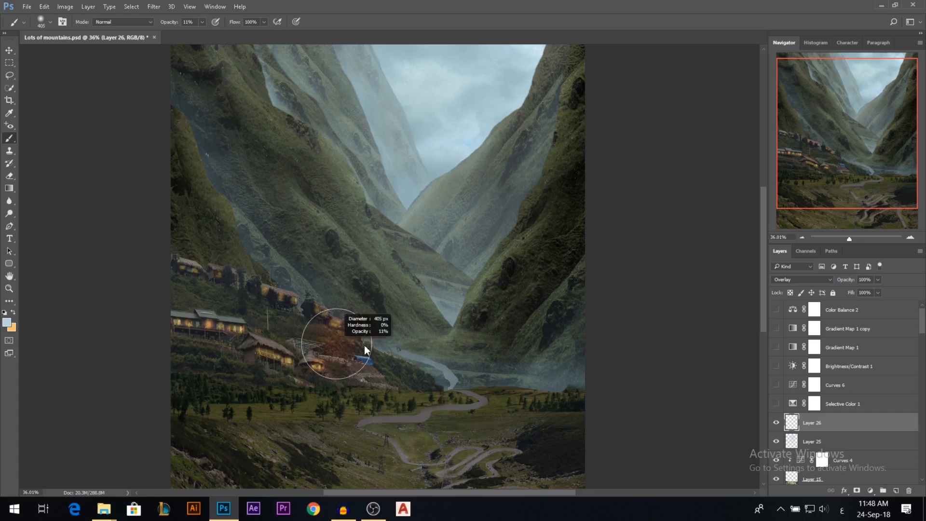
pyautogui.keyDown('alt'); pyautogui.rightClick(338, 297); pyautogui.keyUp('alt')
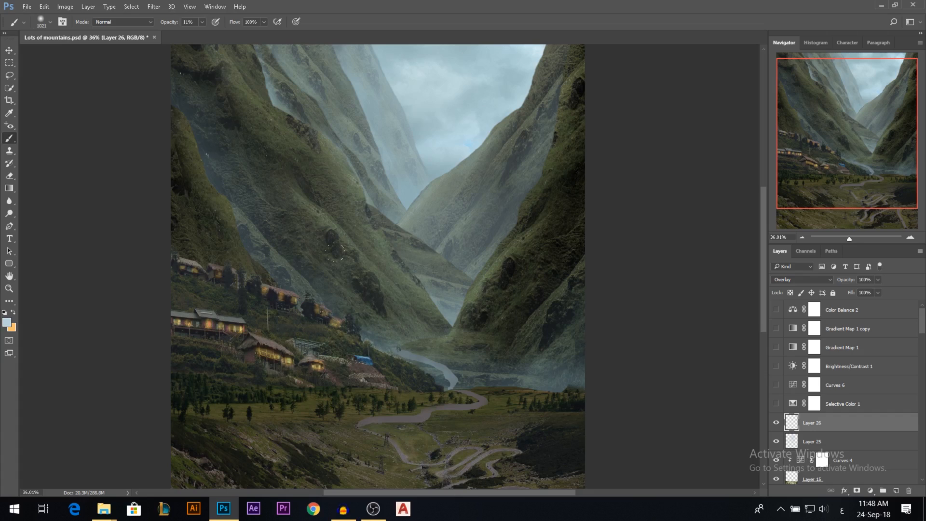
pyautogui.keyDown('alt'); pyautogui.rightClick(359, 323); pyautogui.keyUp('alt')
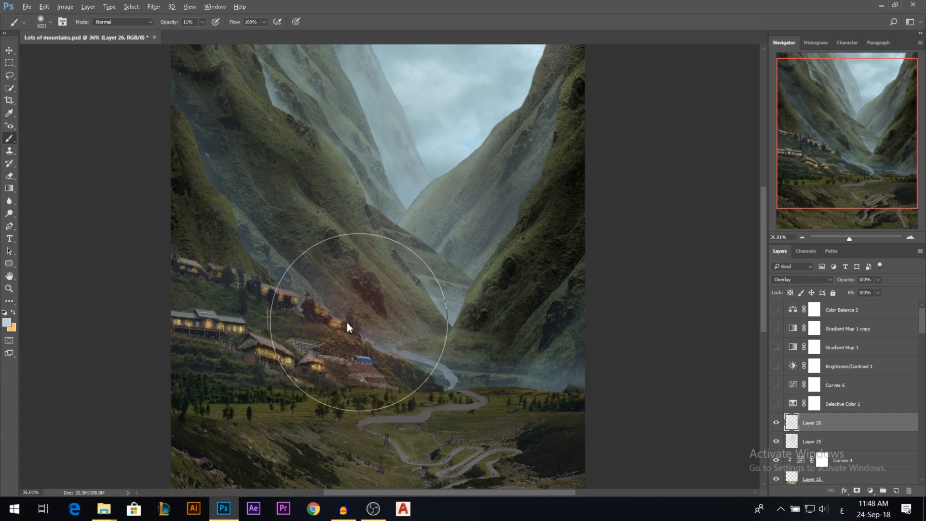
pyautogui.keyDown('alt'); pyautogui.rightClick(296, 272); pyautogui.keyUp('alt')
pyautogui.keyDown('alt'); pyautogui.rightClick(248, 248); pyautogui.keyUp('alt')
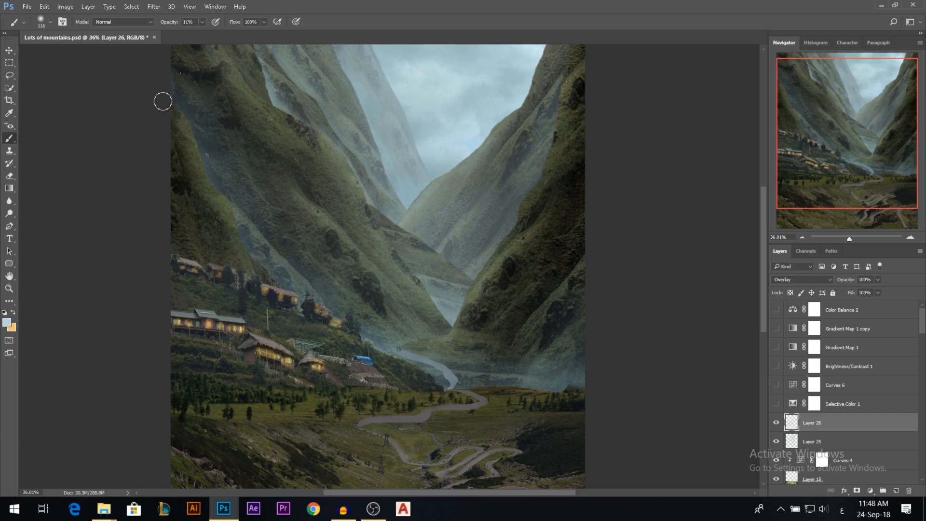
pyautogui.scroll(-3, 227, 132)
pyautogui.moveTo(260, 85)
pyautogui.mouseDown()
pyautogui.moveTo(336, 184)
pyautogui.moveTo(324, 194)
pyautogui.moveTo(363, 232)
pyautogui.mouseUp()
pyautogui.moveTo(310, 209); pyautogui.dragTo(379, 277)
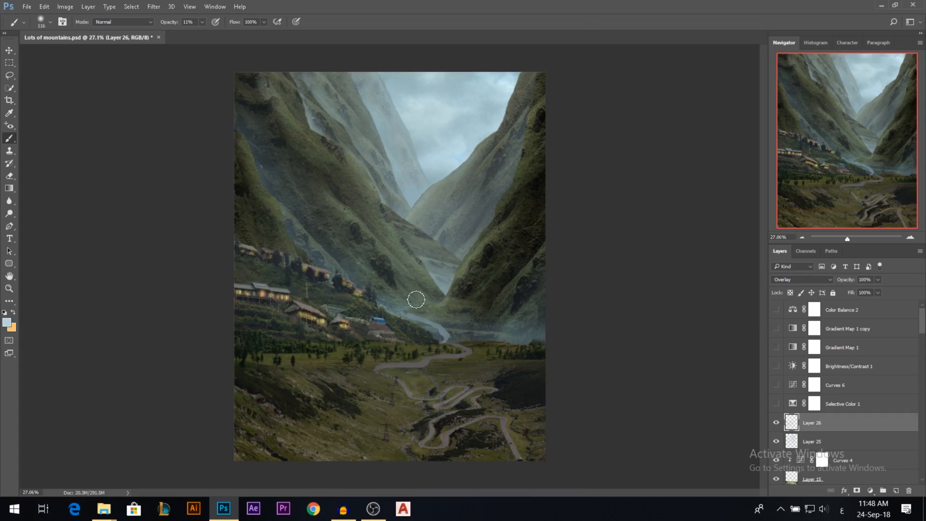
pyautogui.moveTo(351, 93)
pyautogui.mouseDown()
pyautogui.moveTo(423, 173)
pyautogui.moveTo(406, 131)
pyautogui.moveTo(428, 166)
pyautogui.moveTo(430, 146)
pyautogui.mouseUp()
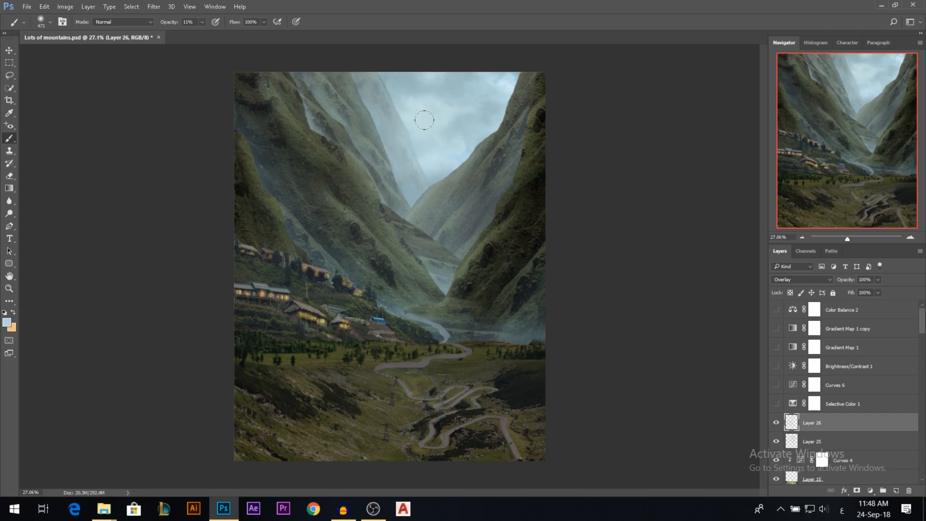
pyautogui.click(9, 50)
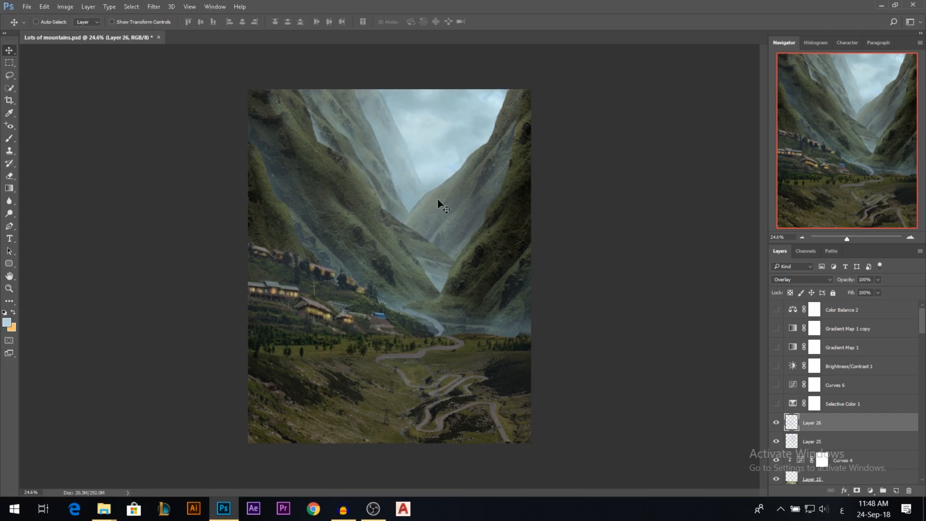
# Compare the composite with Layer 26 and Layer 25 hidden and shown.
pyautogui.click(776, 423)
pyautogui.click(776, 423)
pyautogui.click(776, 423)
pyautogui.click(776, 423)
pyautogui.click(776, 423)
pyautogui.click(776, 423)
pyautogui.click(776, 423)
pyautogui.click(776, 423)
pyautogui.click(776, 423)
pyautogui.click(776, 442)
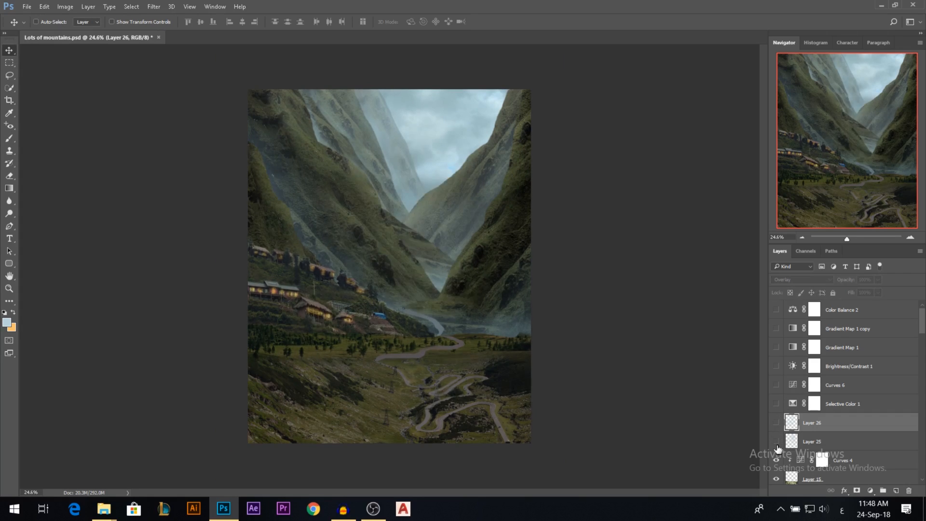
pyautogui.click(776, 423)
pyautogui.moveTo(778, 436); pyautogui.dragTo(779, 427)
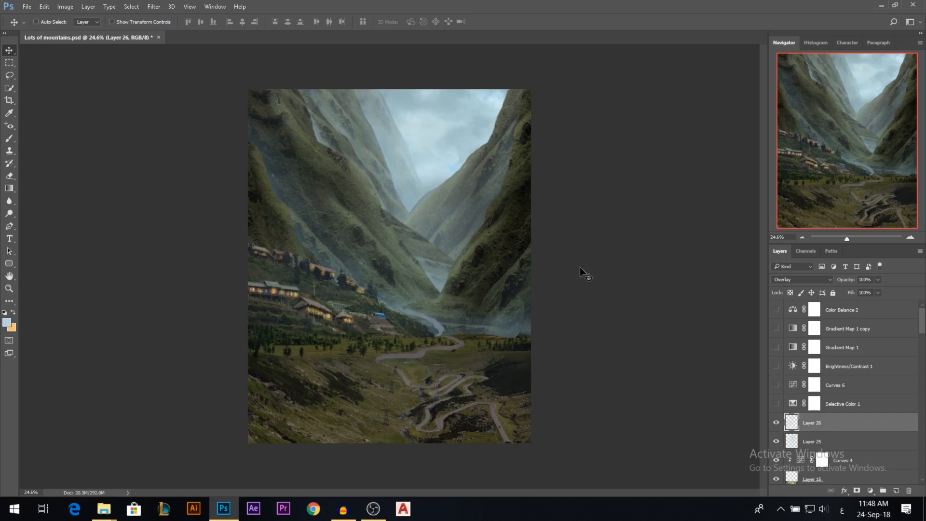
# Show the adjustment layers from Selective Color 1 up to Color Balance 2 again and inspect the village houses.
pyautogui.moveTo(778, 386); pyautogui.dragTo(777, 344)
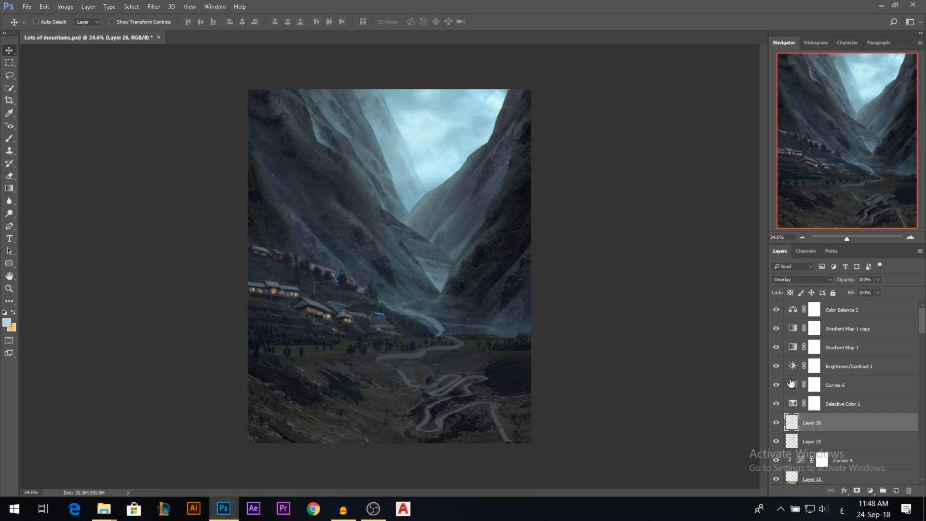
pyautogui.moveTo(776, 439); pyautogui.dragTo(778, 428)
pyautogui.scroll(5, 415, 263)
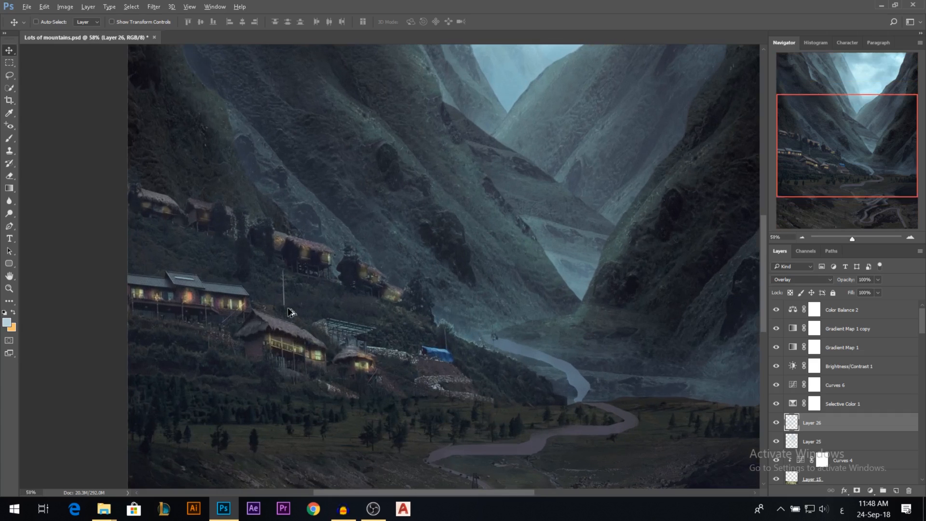
pyautogui.scroll(-5, 436, 260)
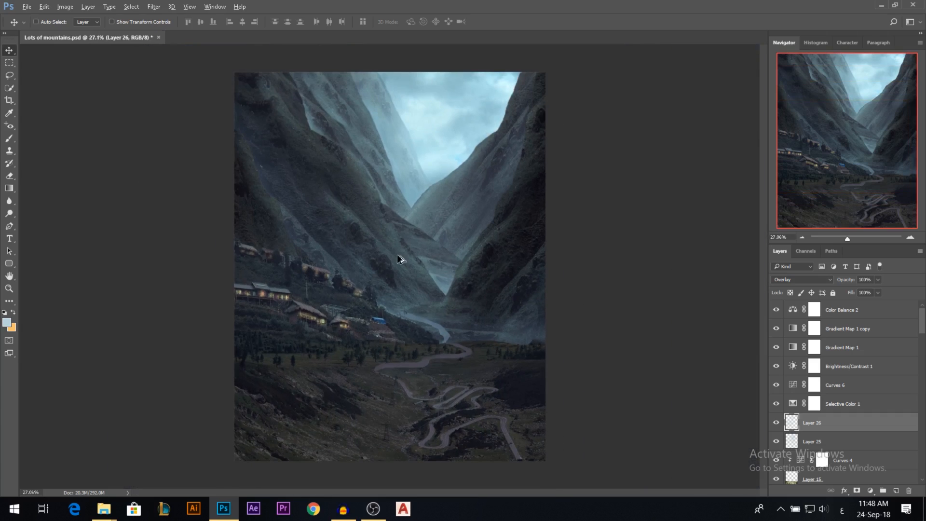
pyautogui.scroll(2, 357, 299)
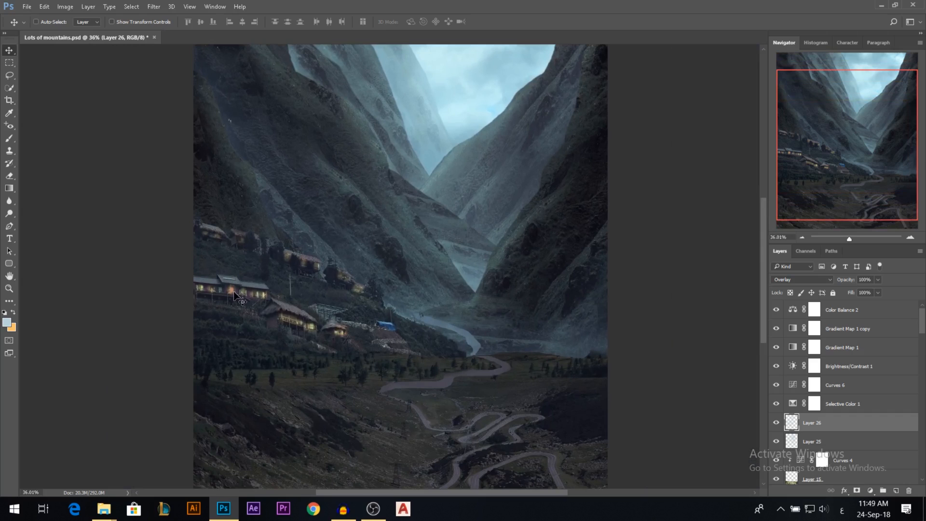
pyautogui.scroll(2, 236, 296)
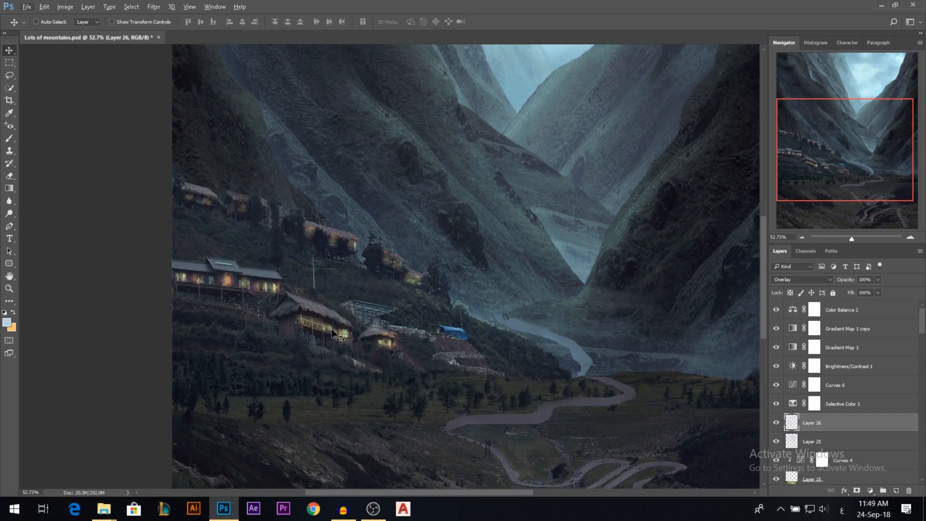
pyautogui.scroll(-3, 318, 332)
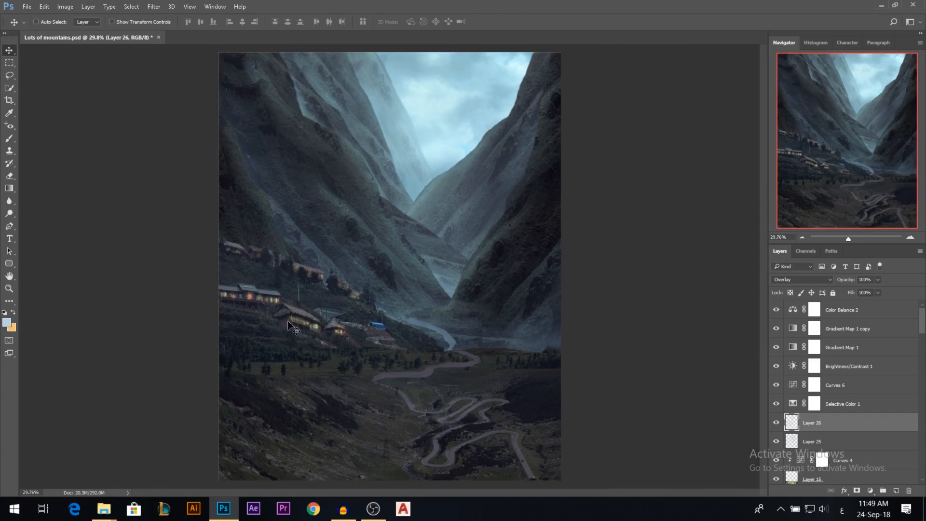
# Add a new layer above Color Balance 2 and set the foreground colour to orange #e76e2b.
pyautogui.click(834, 316)
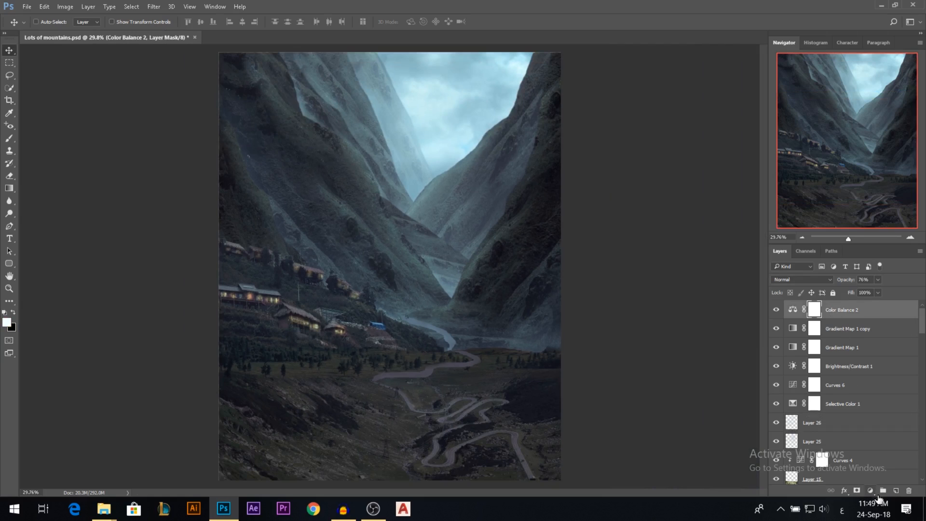
pyautogui.click(894, 490)
pyautogui.click(7, 323)
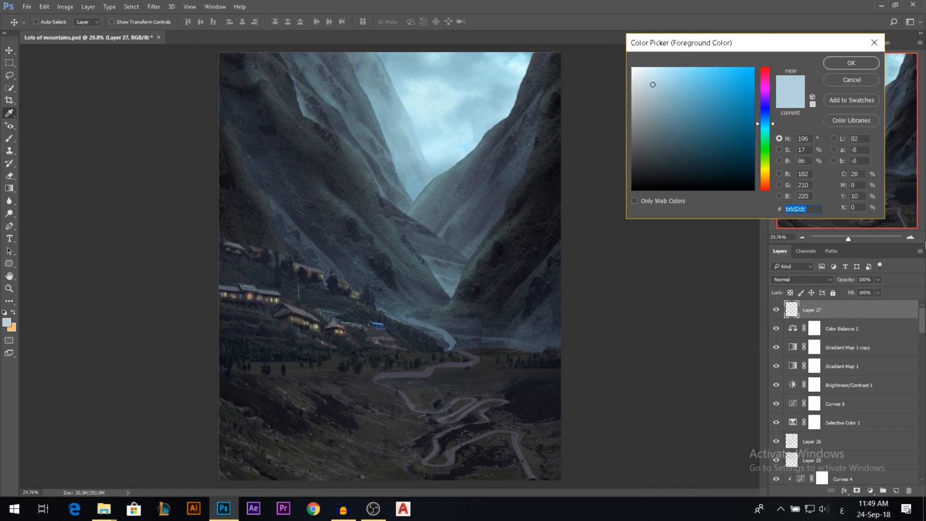
pyautogui.click(765, 185)
pyautogui.click(724, 83)
pyautogui.moveTo(724, 83); pyautogui.dragTo(732, 80)
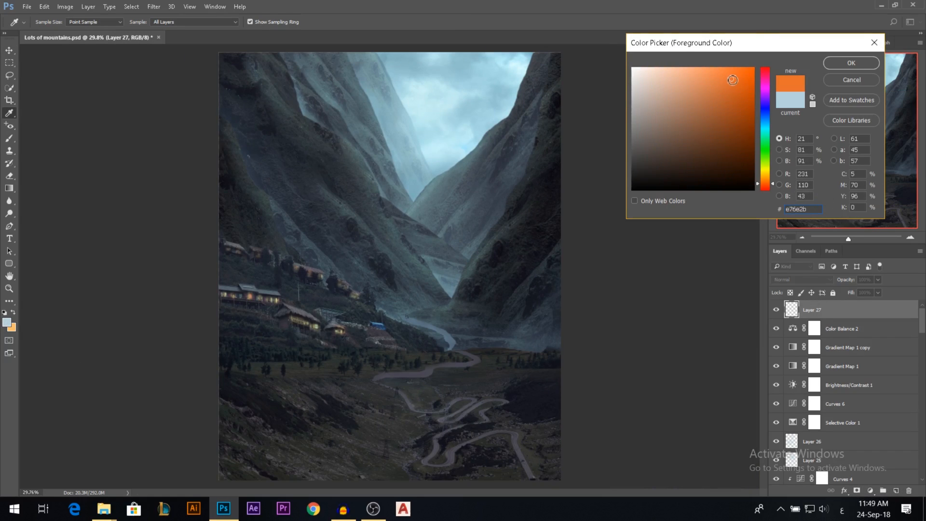
pyautogui.click(824, 65)
pyautogui.press('v')
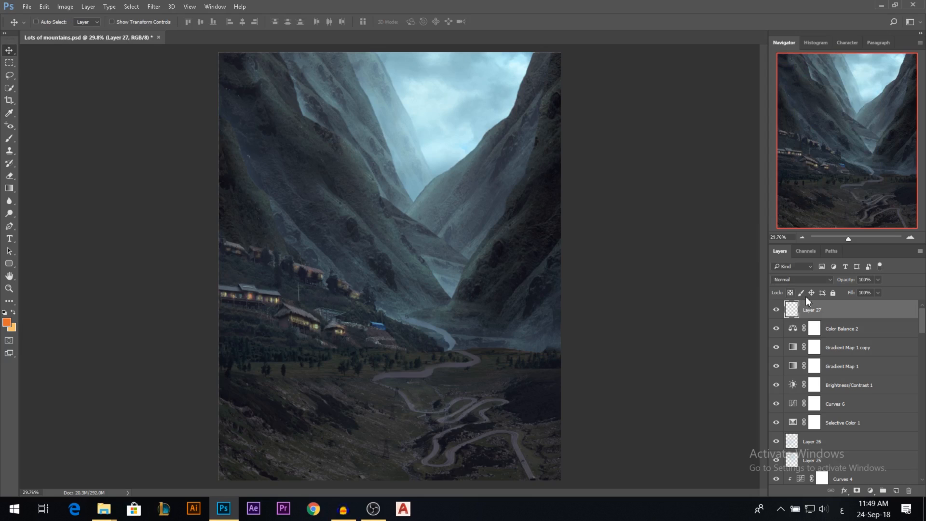
# Set Layer 27 to Overlay and paint orange glow over the village houses with a small brush at 11% opacity.
pyautogui.click(801, 280)
pyautogui.click(793, 382)
pyautogui.click(9, 138)
pyautogui.moveTo(298, 322); pyautogui.dragTo(348, 338)
pyautogui.hotkey('ctrl', 'z')
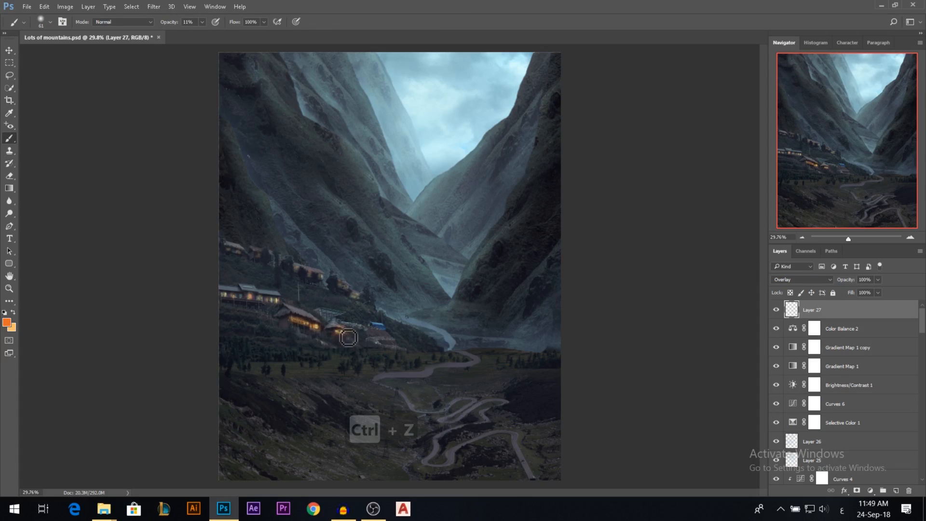
pyautogui.scroll(1, 420, 271)
pyautogui.moveTo(273, 299); pyautogui.dragTo(213, 302)
pyautogui.moveTo(243, 260)
pyautogui.mouseDown()
pyautogui.moveTo(216, 252)
pyautogui.moveTo(254, 260)
pyautogui.moveTo(244, 259)
pyautogui.mouseUp()
pyautogui.moveTo(280, 283)
pyautogui.mouseDown()
pyautogui.moveTo(303, 277)
pyautogui.moveTo(291, 279)
pyautogui.moveTo(336, 293)
pyautogui.moveTo(355, 306)
pyautogui.moveTo(368, 352)
pyautogui.moveTo(380, 352)
pyautogui.moveTo(360, 351)
pyautogui.moveTo(386, 348)
pyautogui.mouseUp()
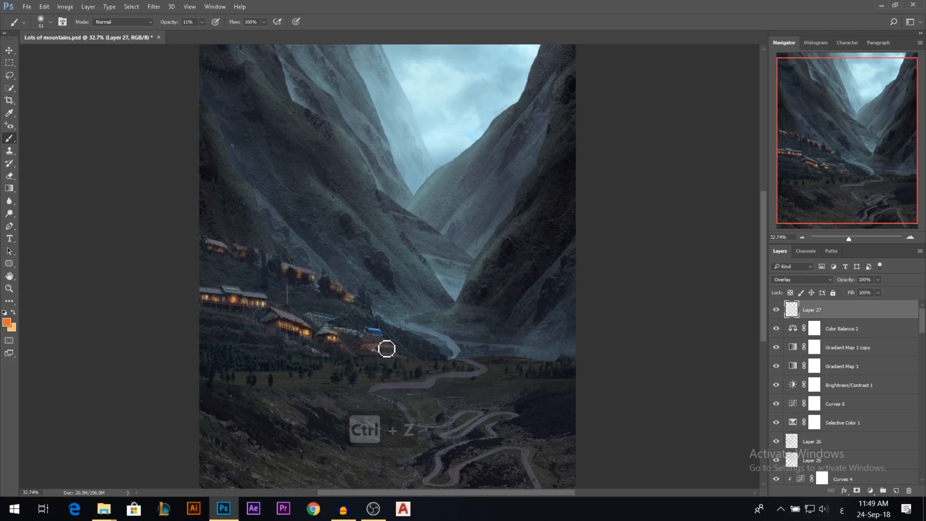
# Spread a wider orange glow around the village houses and slope with 223 px and larger brushes.
pyautogui.scroll(-2, 387, 348)
pyautogui.moveTo(367, 271); pyautogui.dragTo(379, 273)
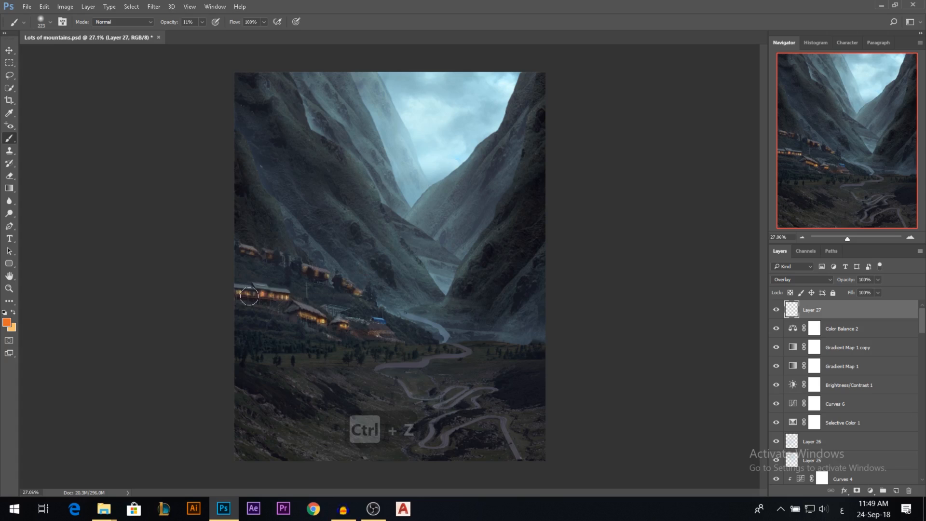
pyautogui.moveTo(280, 270); pyautogui.dragTo(245, 260)
pyautogui.moveTo(271, 269)
pyautogui.mouseDown()
pyautogui.moveTo(249, 262)
pyautogui.moveTo(327, 296)
pyautogui.moveTo(310, 275)
pyautogui.moveTo(322, 286)
pyautogui.mouseUp()
pyautogui.moveTo(331, 330)
pyautogui.mouseDown()
pyautogui.moveTo(342, 331)
pyautogui.moveTo(343, 317)
pyautogui.mouseUp()
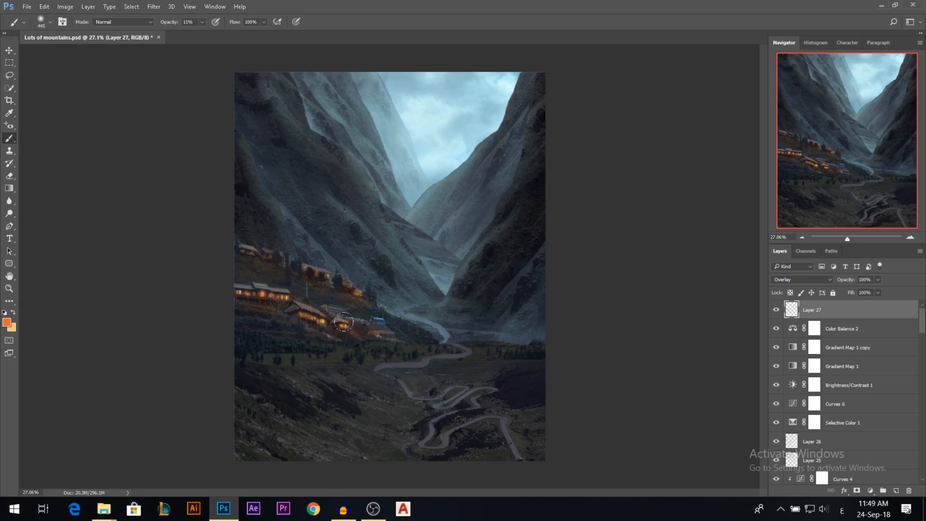
pyautogui.scroll(-2, 336, 318)
pyautogui.hotkey('ctrl', 'z')
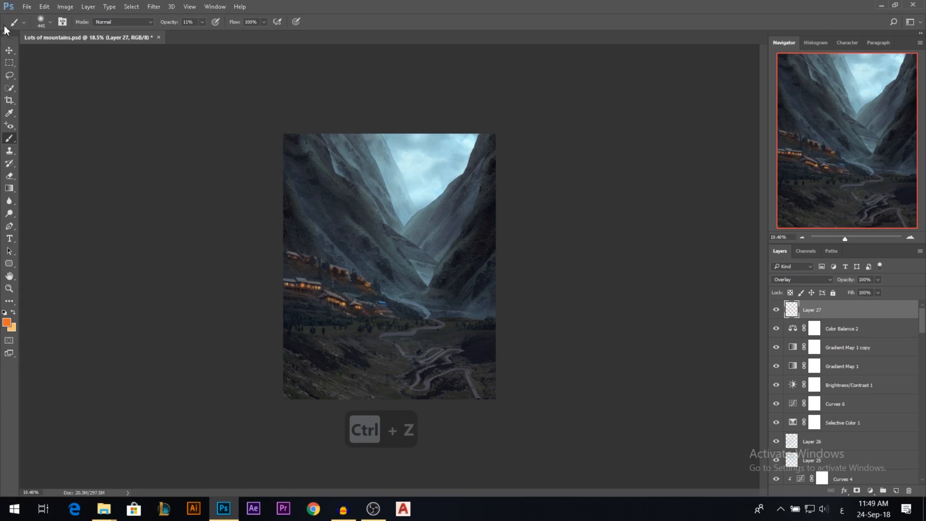
# Compare the village glow with Layer 27 hidden and shown, and lower its opacity to 43%.
pyautogui.click(9, 50)
pyautogui.scroll(1, 348, 241)
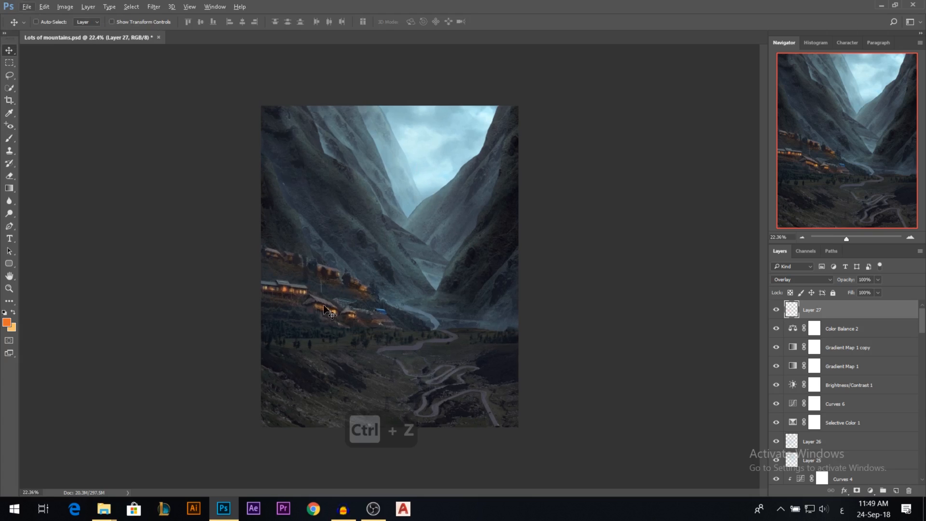
pyautogui.click(777, 312)
pyautogui.moveTo(853, 283); pyautogui.dragTo(816, 313)
# Duplicate Layer 27 and set the copy to Screen at 11% opacity.
pyautogui.hotkey('ctrl', 'j')
pyautogui.click(794, 280)
pyautogui.click(782, 343)
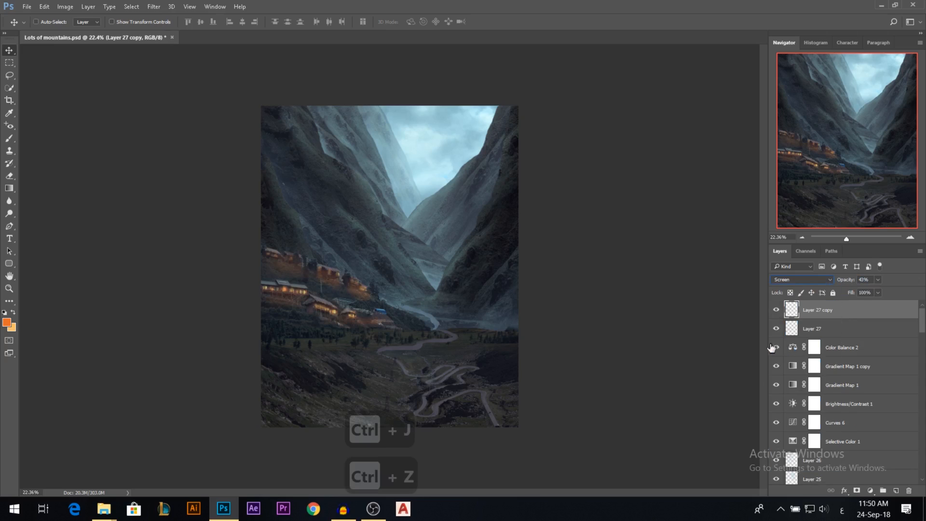
pyautogui.moveTo(855, 282); pyautogui.dragTo(843, 282)
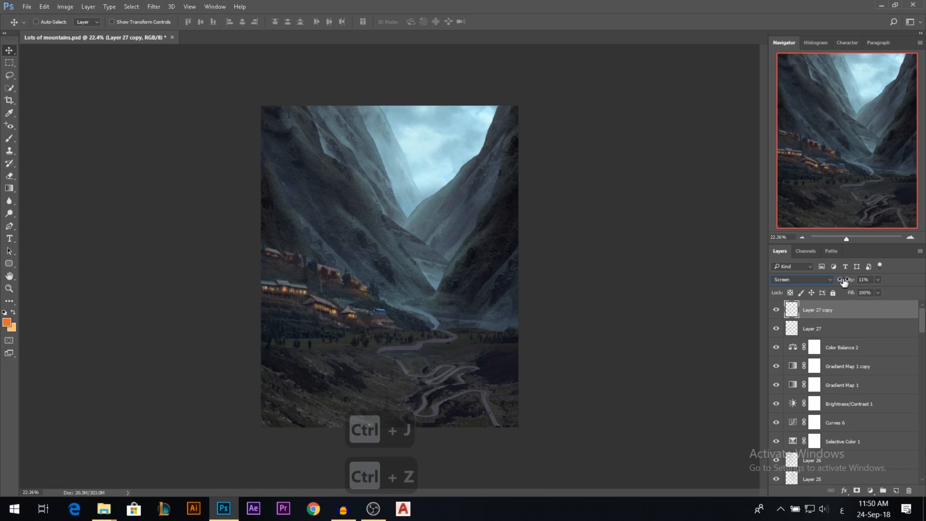
# Set the opacity of the Overlay glow on Layer 27 to 74% and check the whole image.
pyautogui.click(833, 324)
pyautogui.moveTo(845, 285)
pyautogui.mouseDown()
pyautogui.moveTo(858, 288)
pyautogui.moveTo(847, 286)
pyautogui.mouseUp()
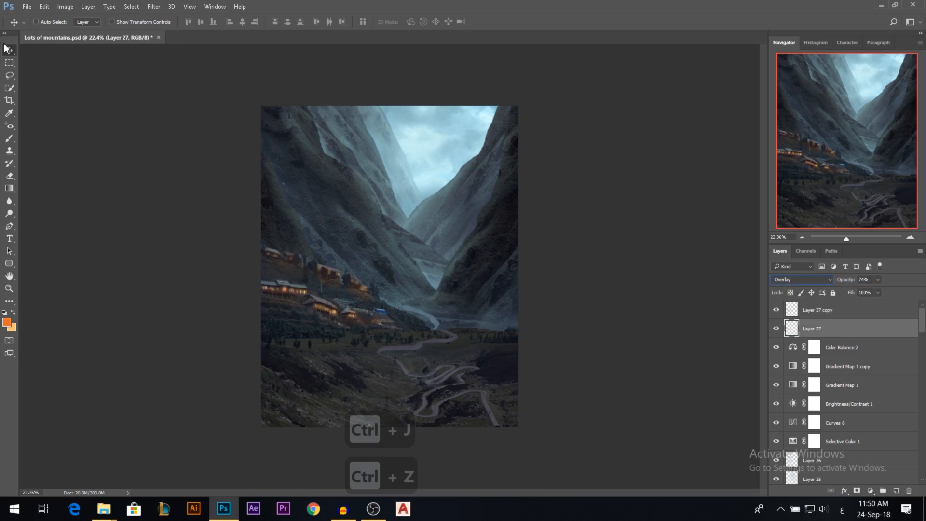
pyautogui.scroll(-4, 403, 281)
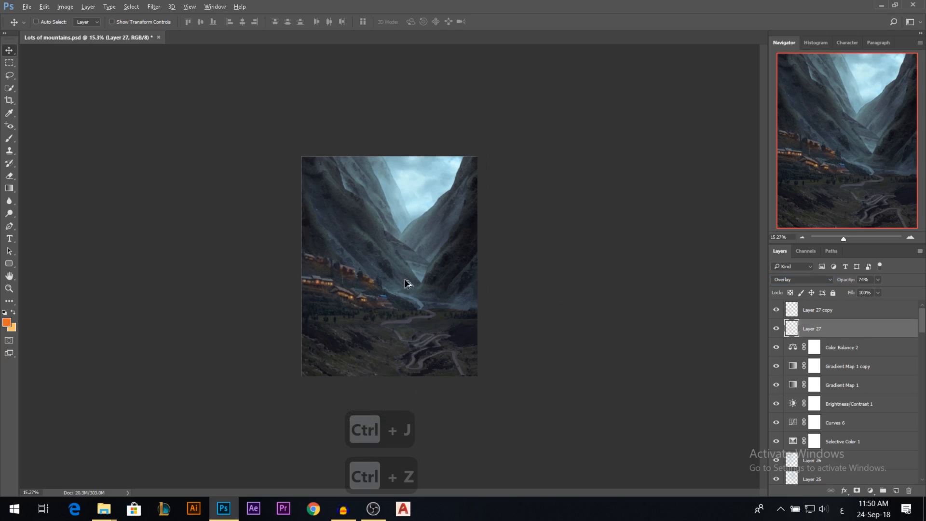
pyautogui.scroll(5, 405, 283)
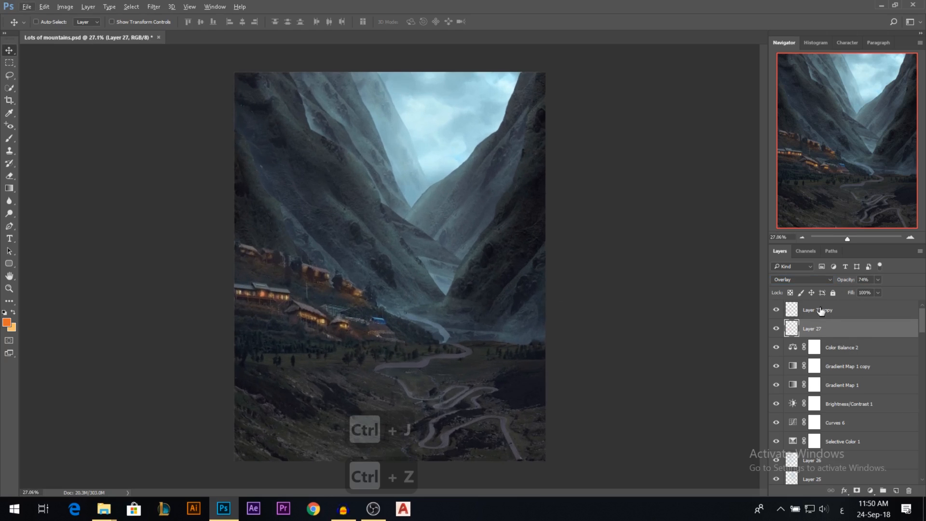
# Try a Photo Filter adjustment layer with Warming Filter (85) above Layer 27 copy and compare it hidden and shown.
pyautogui.click(821, 311)
pyautogui.click(870, 490)
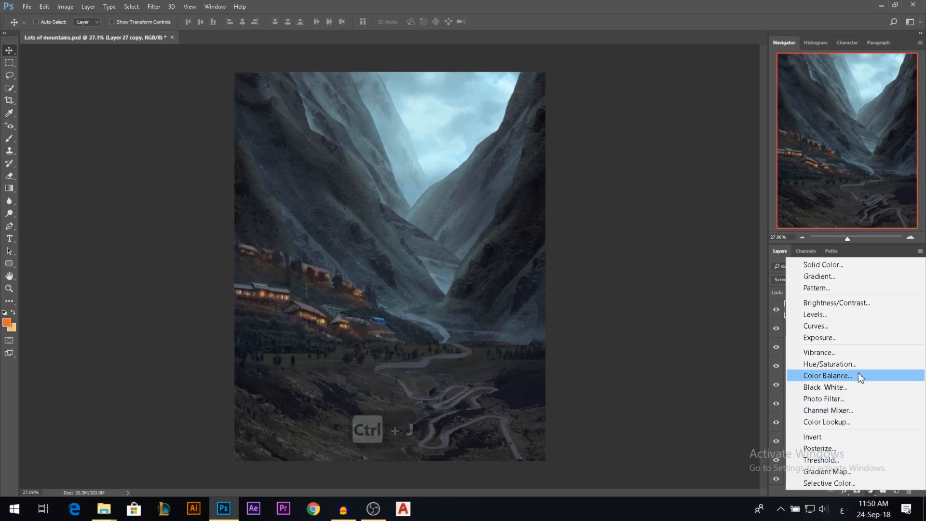
pyautogui.click(842, 398)
pyautogui.click(656, 99)
pyautogui.click(656, 100)
pyautogui.scroll(-2, 406, 262)
pyautogui.click(672, 100)
pyautogui.click(672, 100)
pyautogui.click(706, 244)
pyautogui.click(776, 309)
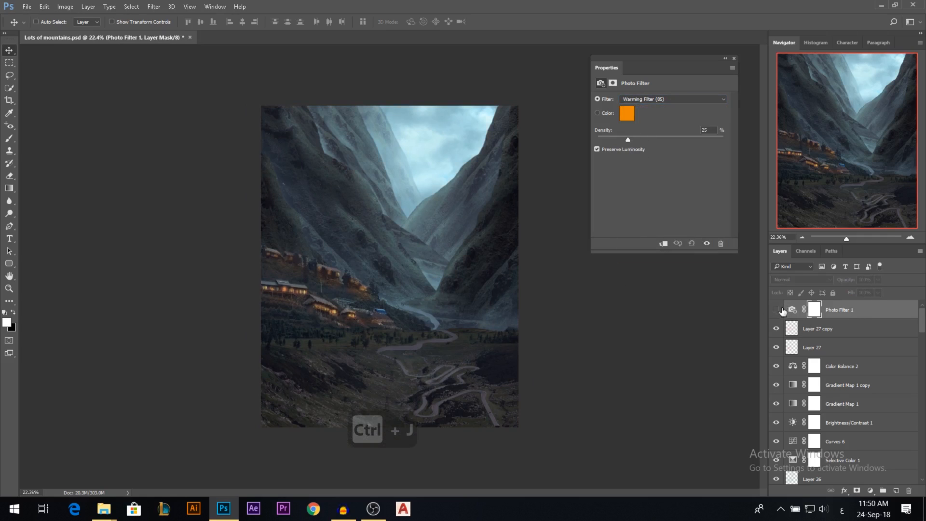
# Try the Photo Filter presets one after another, from Warming Filter (LBA) through Cooling Filter, Orange and Cyan to Sepia.
pyautogui.click(646, 99)
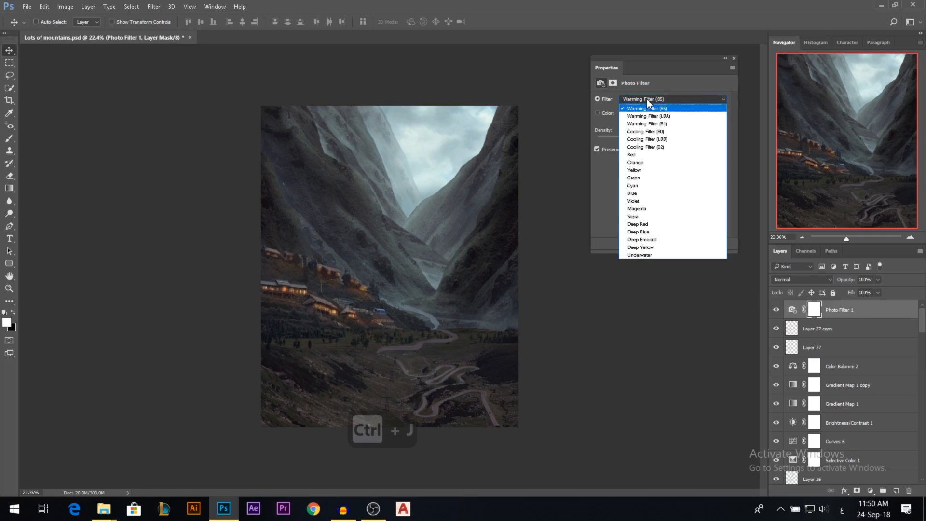
pyautogui.click(646, 98)
pyautogui.press('Down')
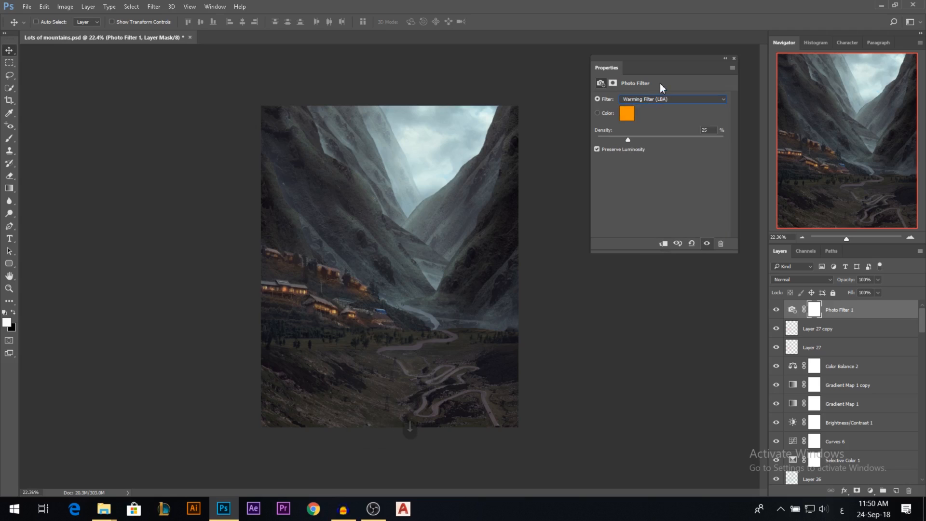
pyautogui.press('Down')
pyautogui.press('Down')
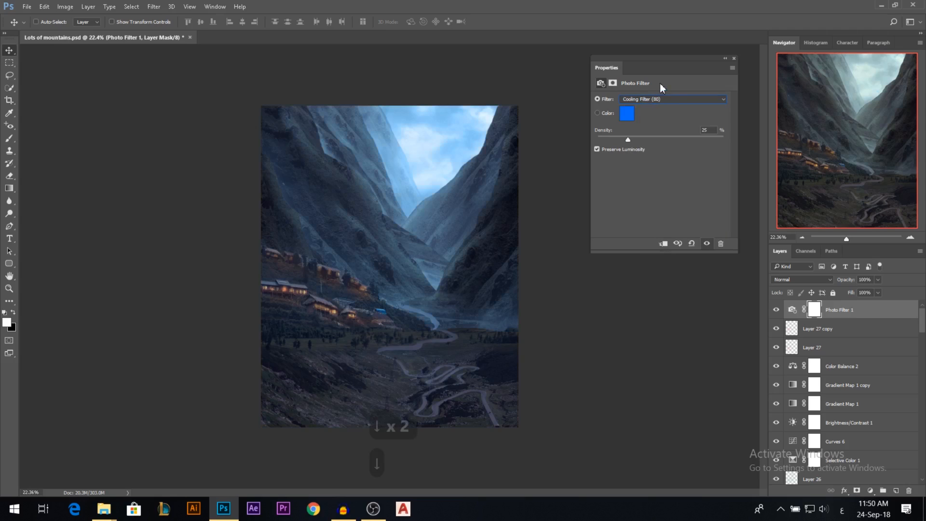
pyautogui.press('Down')
pyautogui.press('Down')
pyautogui.press('Down')
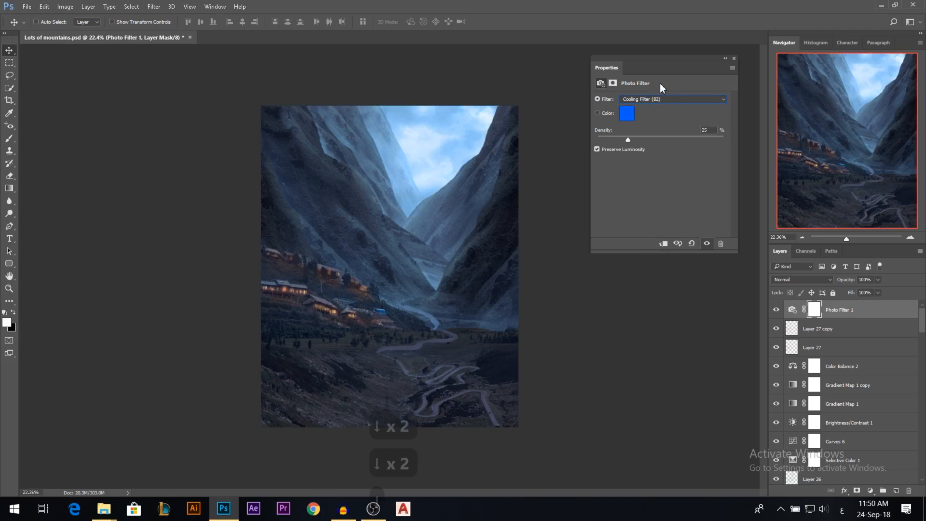
pyautogui.press('Down')
pyautogui.press('Down')
pyautogui.press('Down')
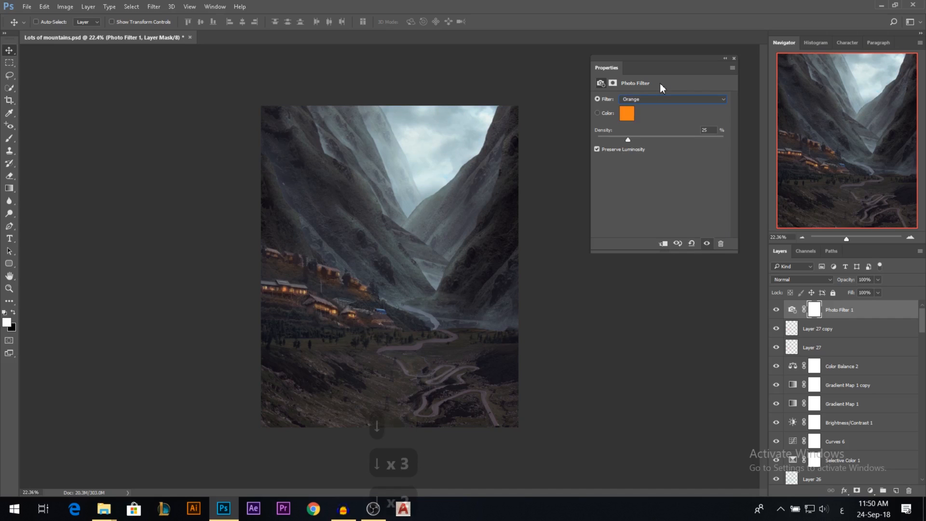
pyautogui.press('Down')
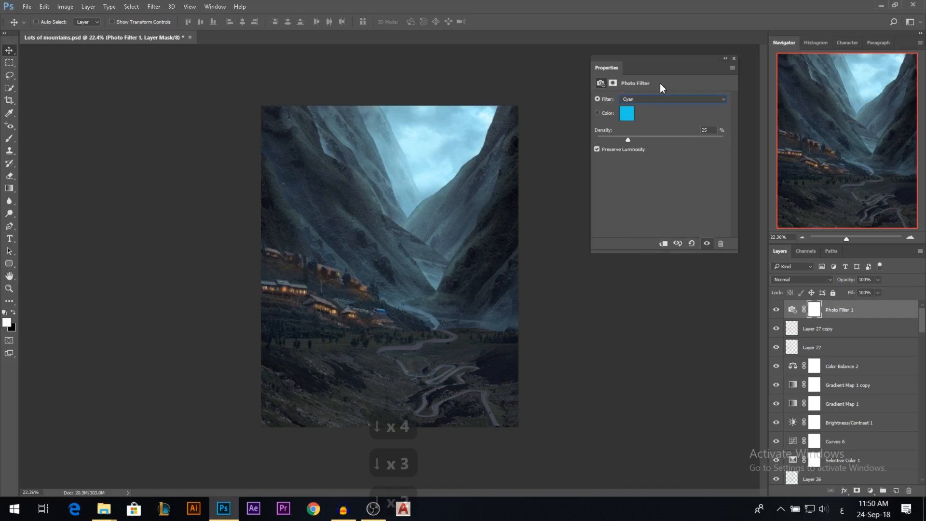
pyautogui.press('Down')
pyautogui.press('Down')
pyautogui.press('Down')
pyautogui.press('Down')
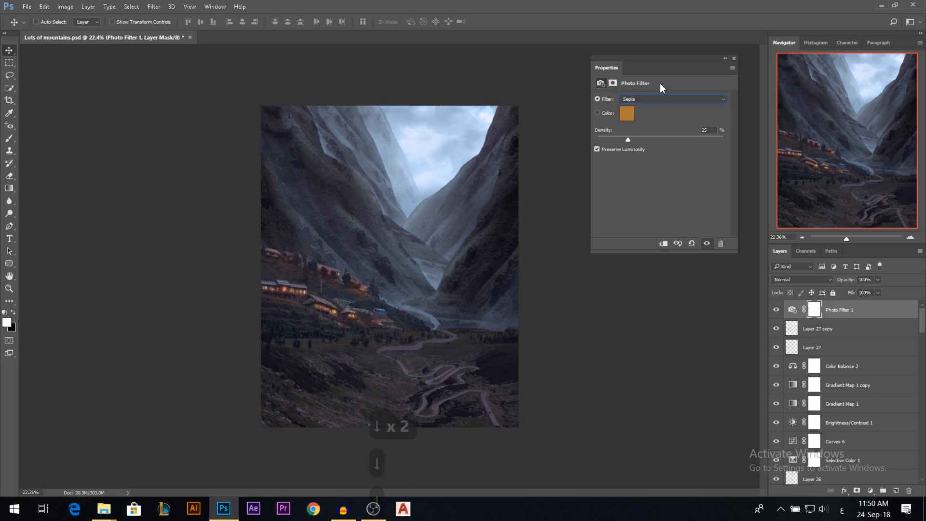
# Compare the image with the Photo Filter hidden and shown, and delete the Photo Filter layer.
pyautogui.click(734, 59)
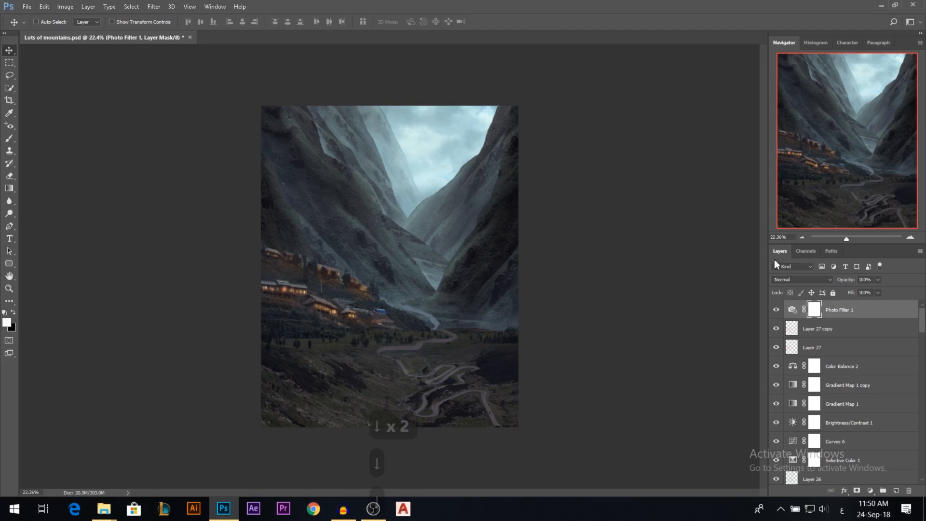
pyautogui.click(776, 310)
pyautogui.press('BackSpace')
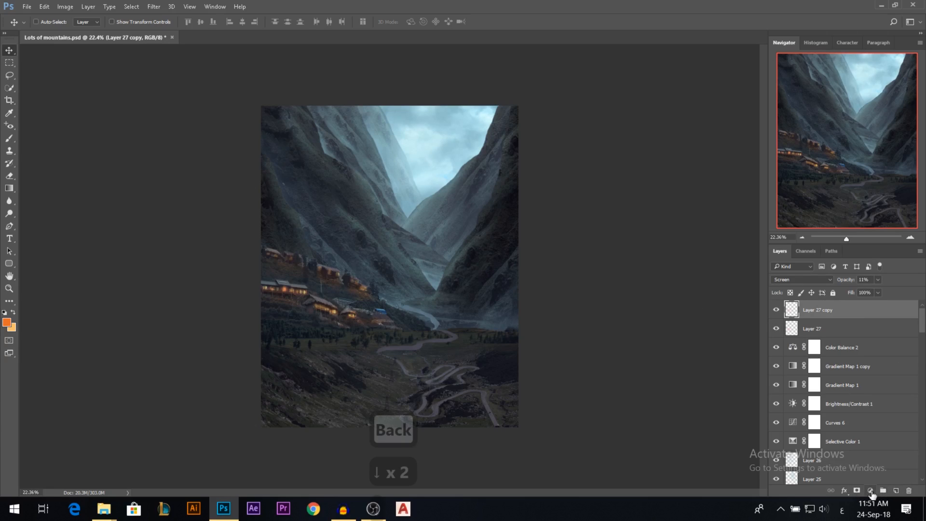
# Add a Brightness/Contrast adjustment layer above Layer 27 copy with Brightness 25 and invert its mask to black.
pyautogui.click(871, 491)
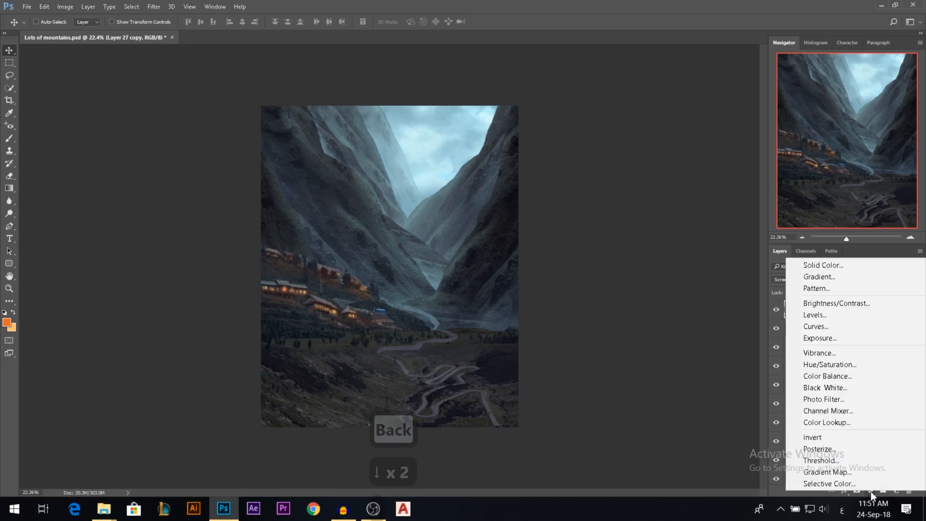
pyautogui.click(824, 303)
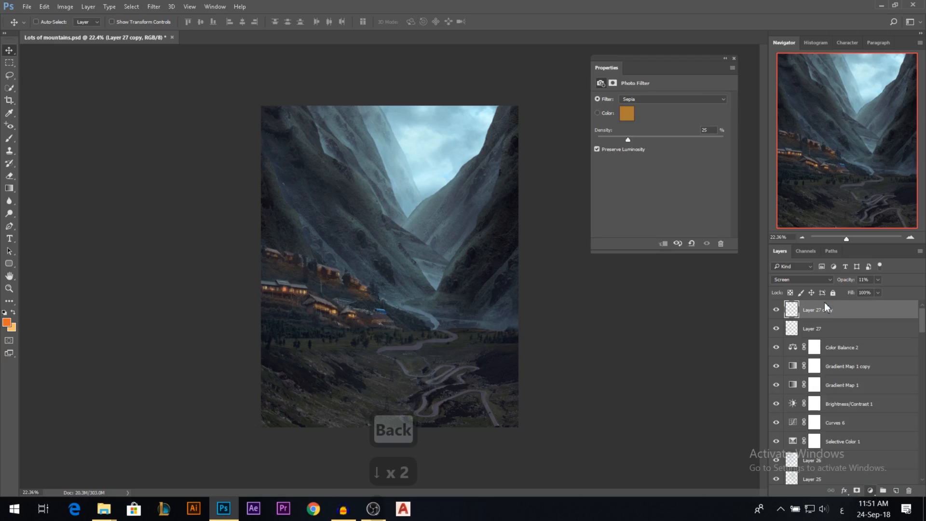
pyautogui.click(673, 121)
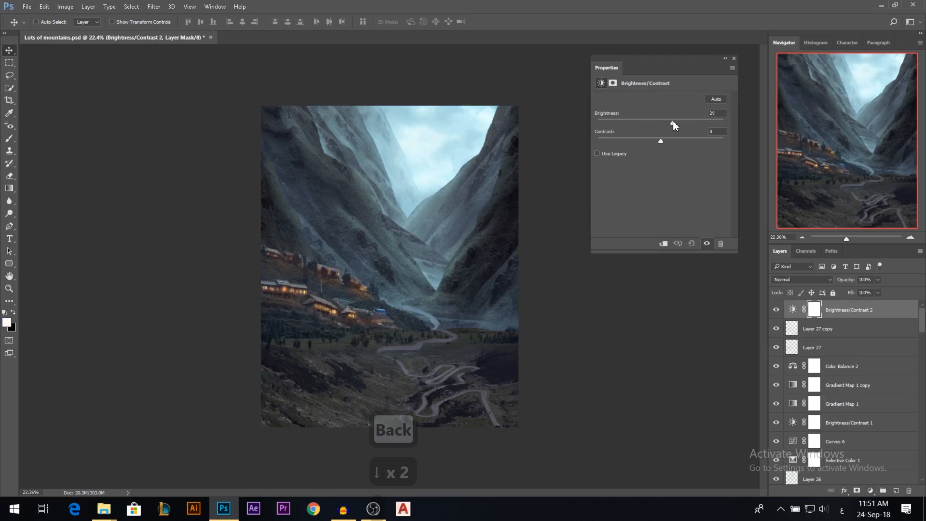
pyautogui.click(734, 58)
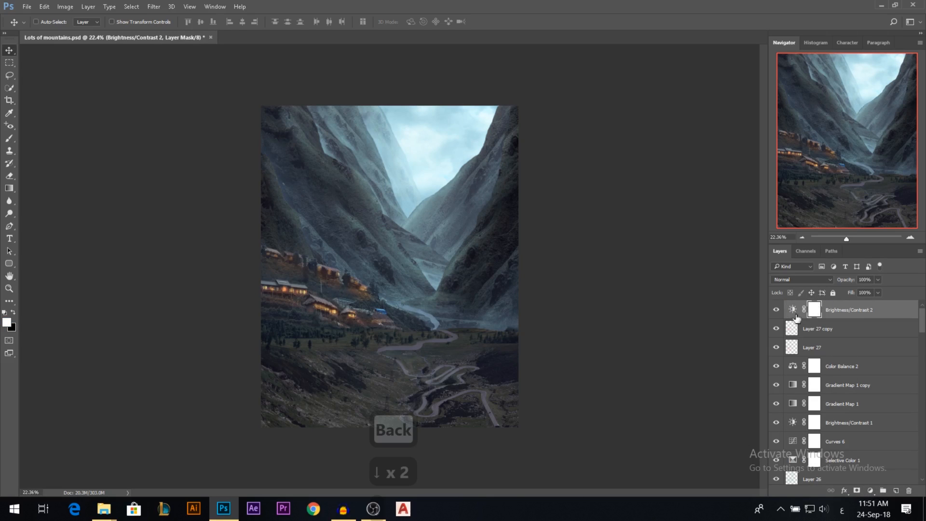
pyautogui.hotkey('ctrl', 'i')
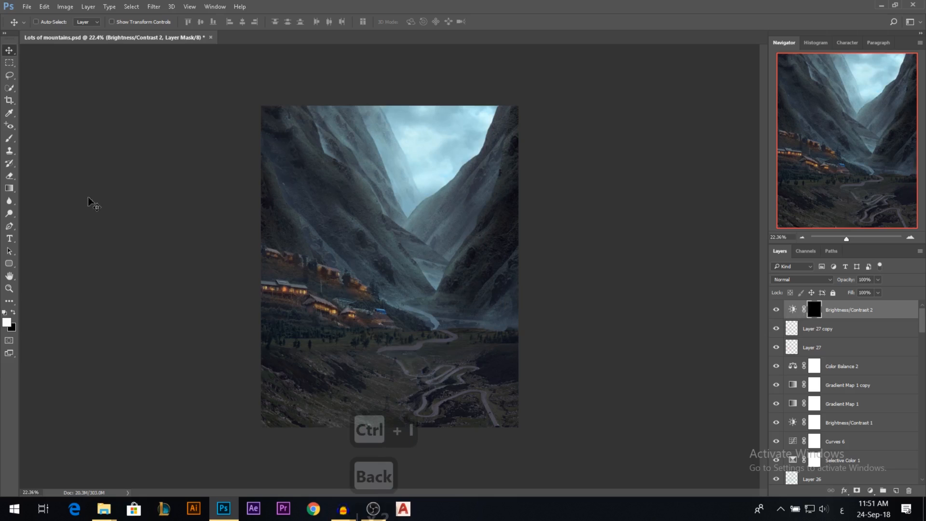
# Paint white on the Brightness/Contrast 2 mask over the valley centre and sky at 50% opacity, enlarging the brush to 1966 px and lowering opacity to 24%.
pyautogui.click(10, 139)
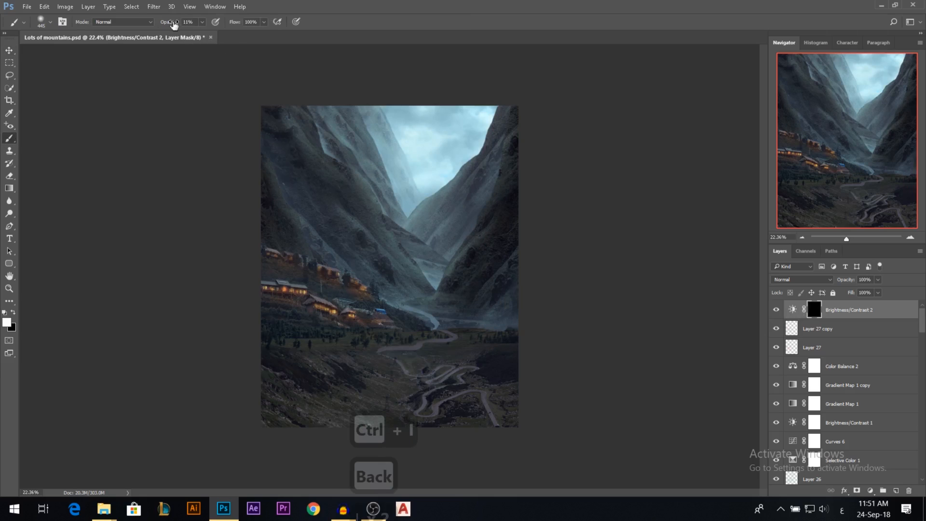
pyautogui.moveTo(174, 24); pyautogui.dragTo(178, 26)
pyautogui.moveTo(334, 203); pyautogui.dragTo(344, 209)
pyautogui.moveTo(363, 271); pyautogui.dragTo(369, 275)
pyautogui.click(365, 273)
pyautogui.moveTo(356, 305); pyautogui.dragTo(369, 309)
pyautogui.moveTo(405, 246); pyautogui.dragTo(382, 229)
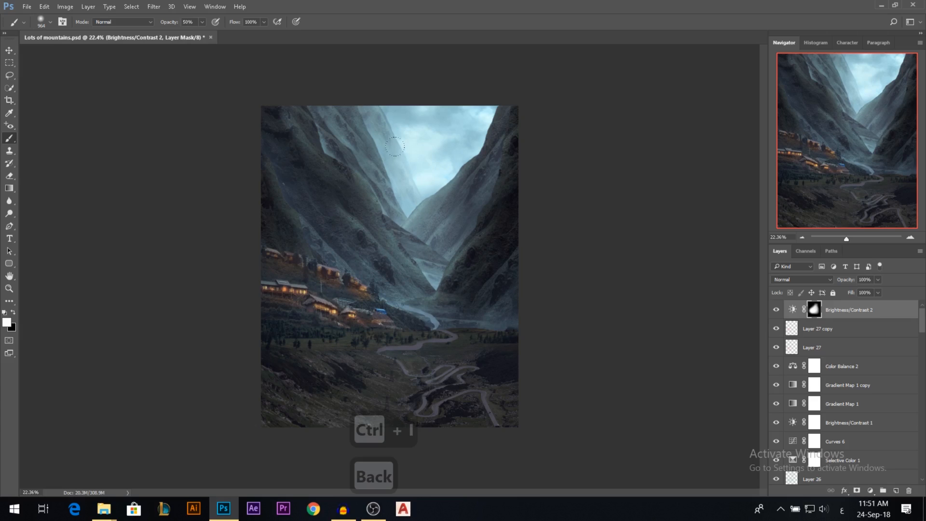
pyautogui.moveTo(395, 151); pyautogui.dragTo(420, 178)
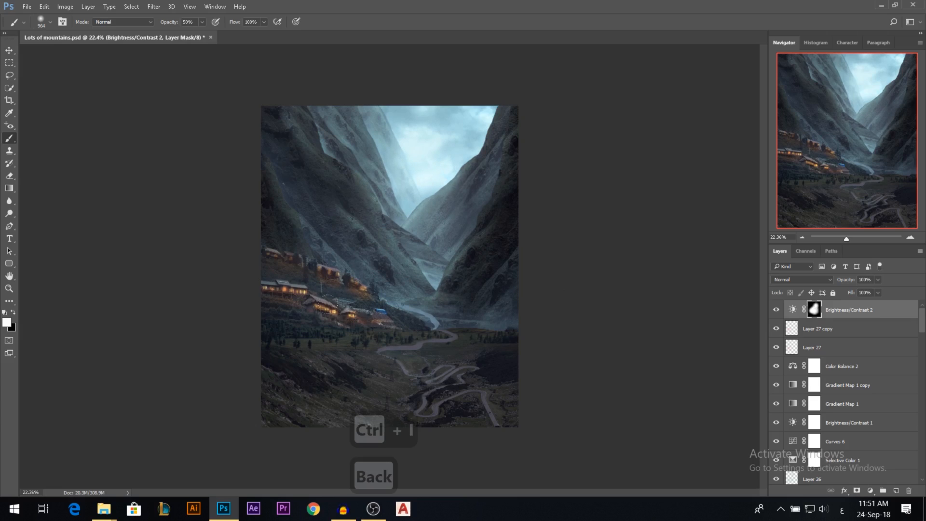
pyautogui.moveTo(364, 164); pyautogui.dragTo(363, 152)
pyautogui.keyDown('alt'); pyautogui.rightClick(383, 227); pyautogui.keyUp('alt')
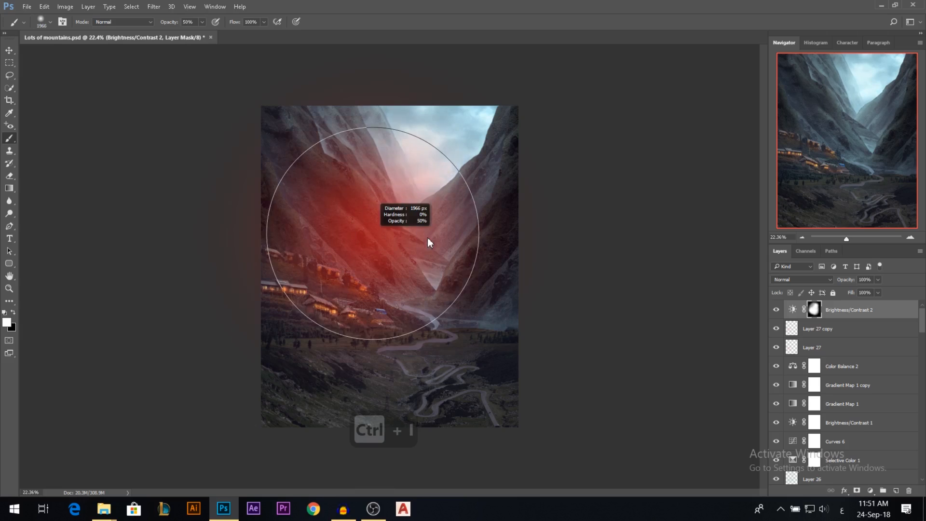
pyautogui.moveTo(173, 23); pyautogui.dragTo(161, 25)
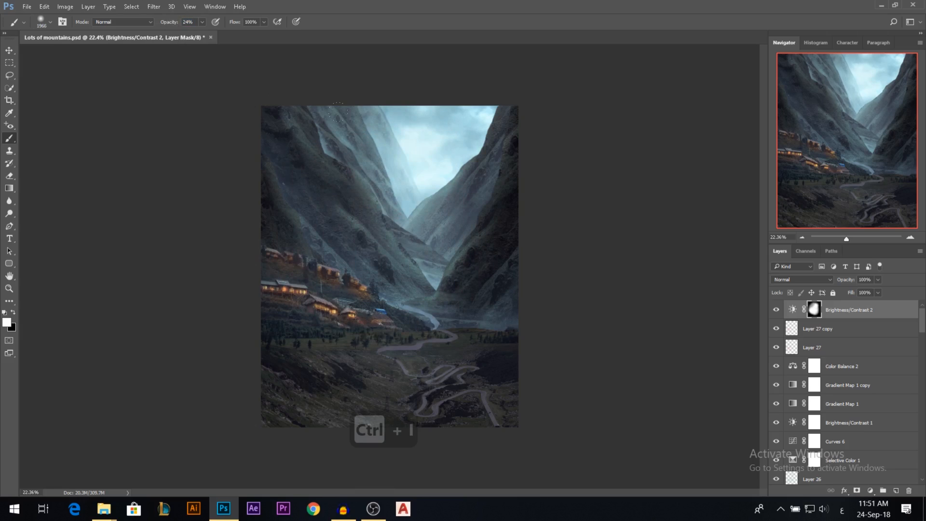
# Compare the composite with Brightness/Contrast 2 hidden and shown.
pyautogui.click(9, 50)
pyautogui.click(777, 311)
pyautogui.click(777, 311)
pyautogui.click(777, 311)
pyautogui.click(777, 312)
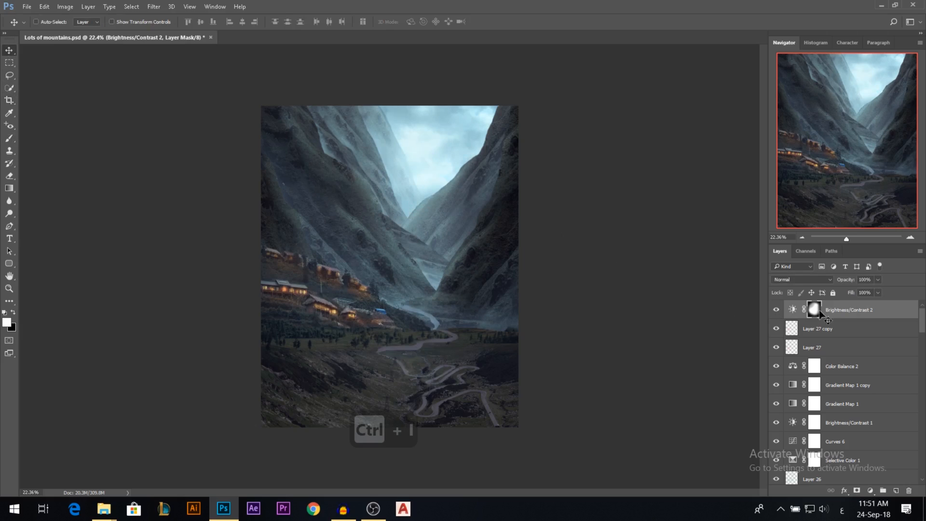
# Add another Brightness/Contrast adjustment layer on top, set Brightness to -94 and lower the Contrast.
pyautogui.click(866, 492)
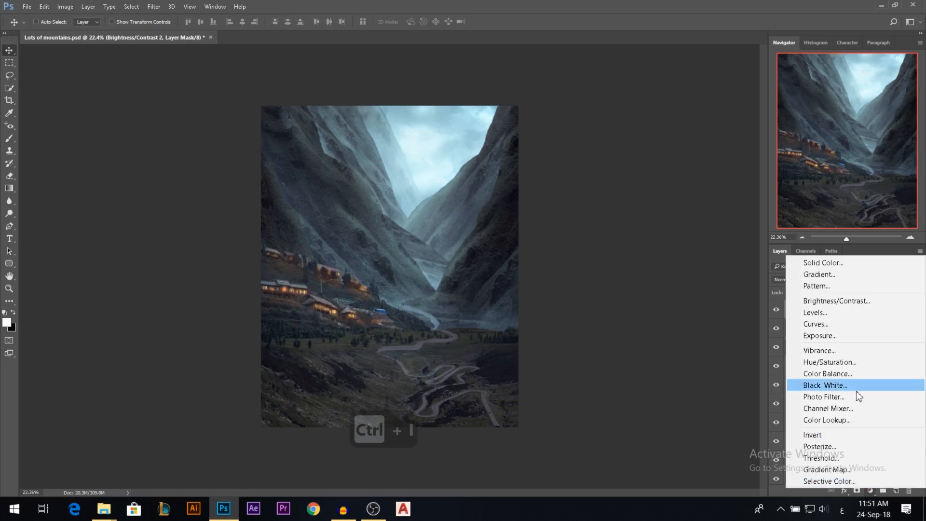
pyautogui.click(824, 299)
pyautogui.click(650, 120)
pyautogui.moveTo(644, 124)
pyautogui.mouseDown()
pyautogui.moveTo(628, 122)
pyautogui.moveTo(638, 141)
pyautogui.mouseUp()
pyautogui.click(621, 121)
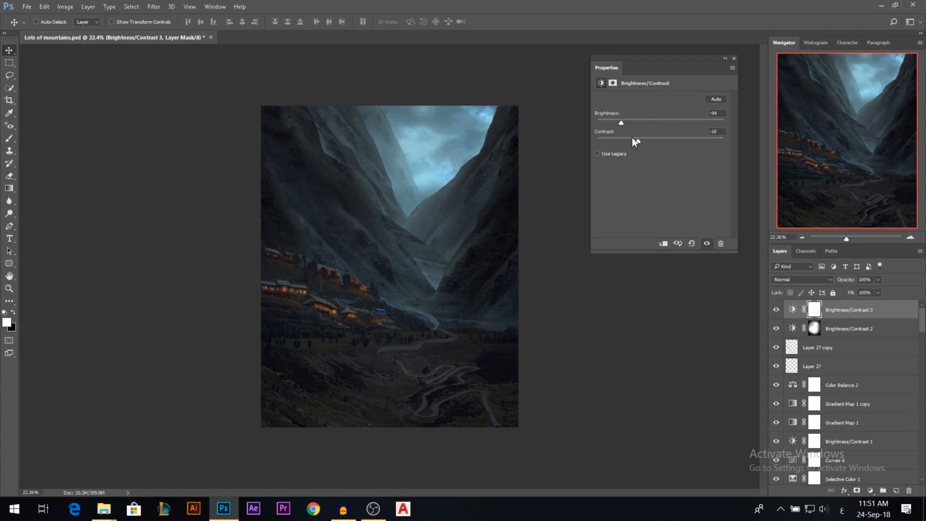
pyautogui.click(734, 58)
pyautogui.scroll(1, 413, 236)
pyautogui.hotkey('ctrl', 'i')
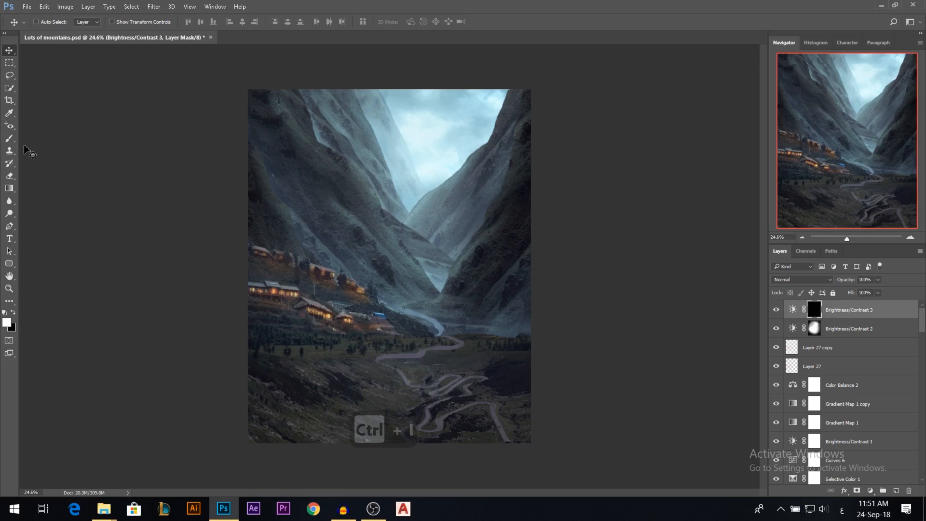
pyautogui.hotkey('ctrl', 'i')
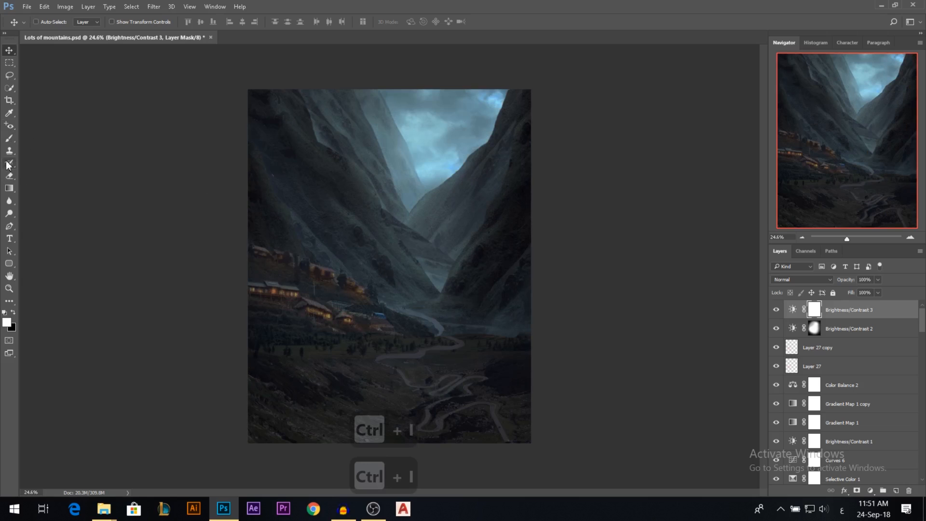
# Paint black at 37% opacity with a 1112 px soft brush on the Brightness/Contrast 3 mask over the valley, slopes and village.
pyautogui.click(10, 138)
pyautogui.click(13, 313)
pyautogui.moveTo(411, 233); pyautogui.dragTo(365, 237)
pyautogui.moveTo(168, 23); pyautogui.dragTo(174, 24)
pyautogui.moveTo(389, 213); pyautogui.dragTo(382, 214)
pyautogui.moveTo(408, 166)
pyautogui.mouseDown()
pyautogui.moveTo(366, 165)
pyautogui.moveTo(341, 225)
pyautogui.mouseUp()
pyautogui.moveTo(360, 323); pyautogui.dragTo(333, 299)
pyautogui.click(345, 300)
pyautogui.moveTo(381, 179)
pyautogui.mouseDown()
pyautogui.moveTo(324, 147)
pyautogui.moveTo(424, 127)
pyautogui.moveTo(374, 316)
pyautogui.mouseUp()
pyautogui.moveTo(425, 202); pyautogui.dragTo(388, 178)
# Compare the composite with Brightness/Contrast 3 hidden and shown, and lower that layer's opacity to 66%.
pyautogui.click(776, 309)
pyautogui.click(776, 310)
pyautogui.moveTo(855, 282)
pyautogui.mouseDown()
pyautogui.moveTo(837, 282)
pyautogui.moveTo(850, 282)
pyautogui.mouseUp()
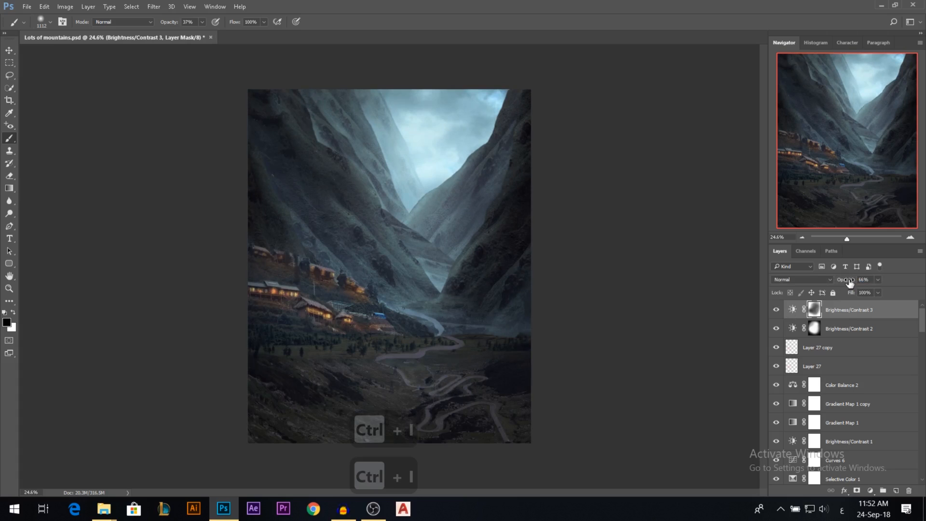
# Set the opacity of the Brightness/Contrast 2 layer to 66%.
pyautogui.click(825, 328)
pyautogui.moveTo(855, 284); pyautogui.dragTo(925, 283)
pyautogui.moveTo(862, 283); pyautogui.dragTo(846, 283)
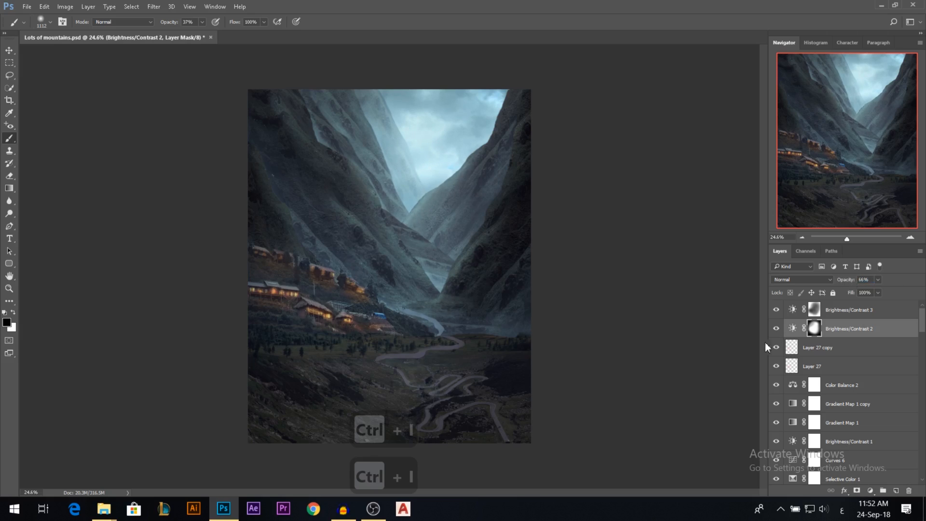
# Compare the composite with Brightness/Contrast 2 and Brightness/Contrast 3 both hidden and shown.
pyautogui.click(776, 328)
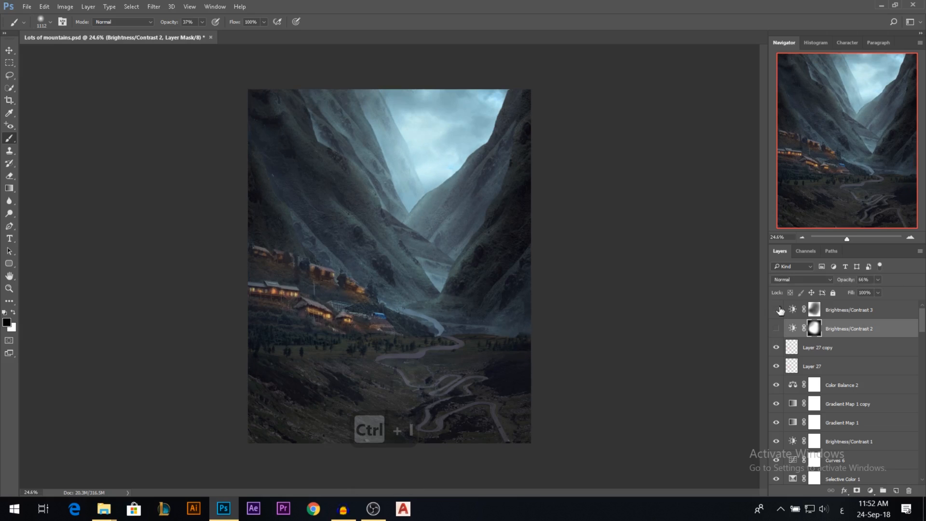
pyautogui.scroll(-4, 546, 286)
pyautogui.moveTo(776, 330); pyautogui.dragTo(777, 313)
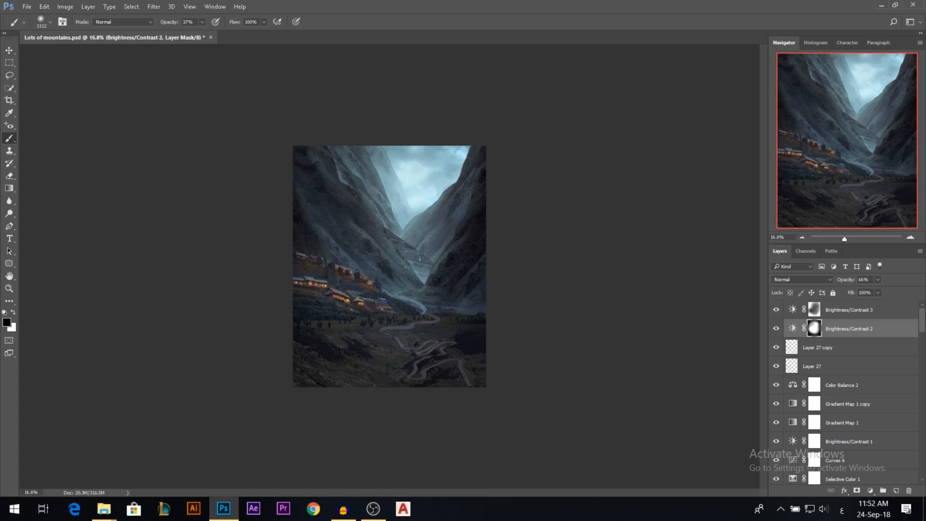
# Reduce the fill of the Brightness/Contrast 3 layer to 80% and leave the Brush for the Move tool.
pyautogui.scroll(4, 410, 261)
pyautogui.click(847, 311)
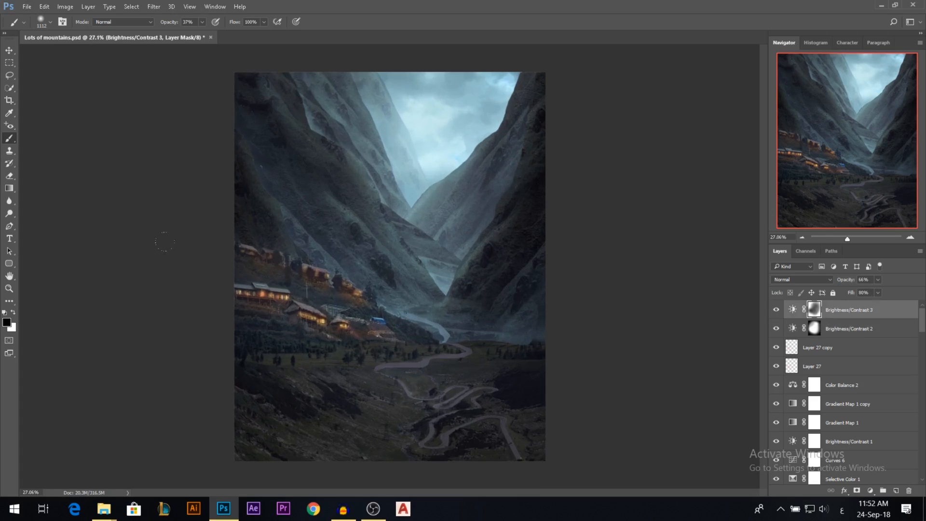
pyautogui.click(9, 49)
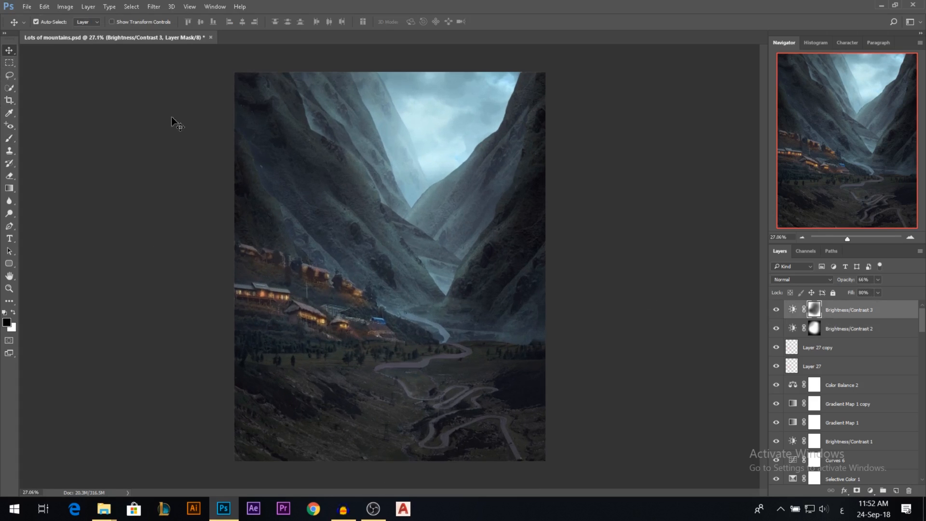
# Stamp all visible layers into a new merged layer on top and open a filter for it.
pyautogui.hotkey('ctrl', 'alt', 'shift', 'e')
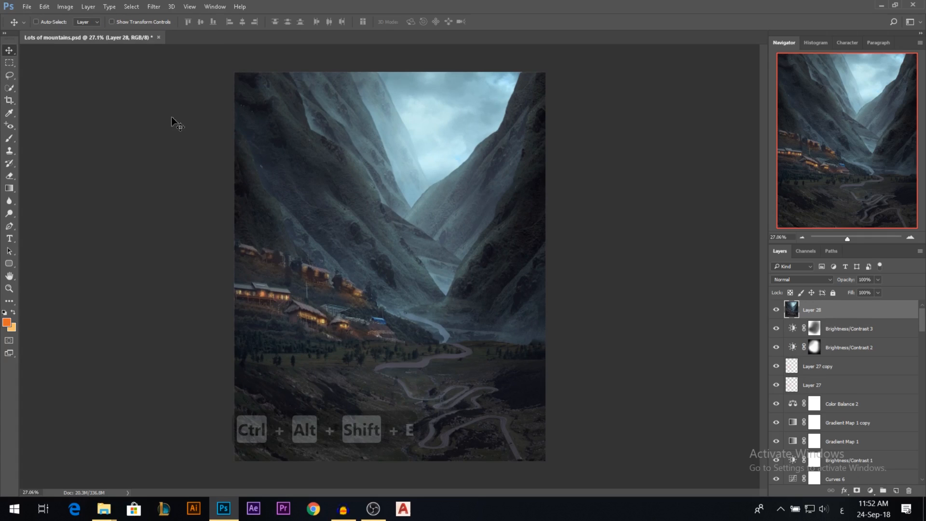
pyautogui.click(158, 9)
pyautogui.click(201, 78)
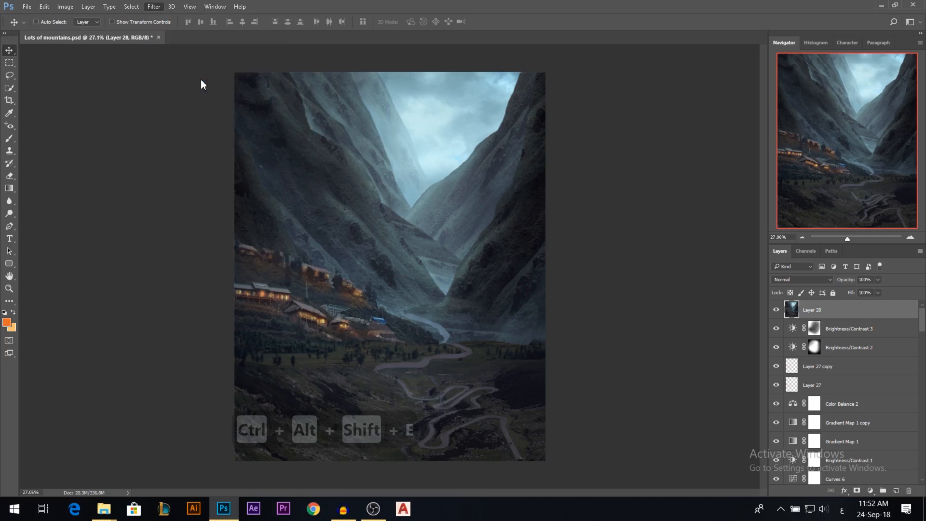
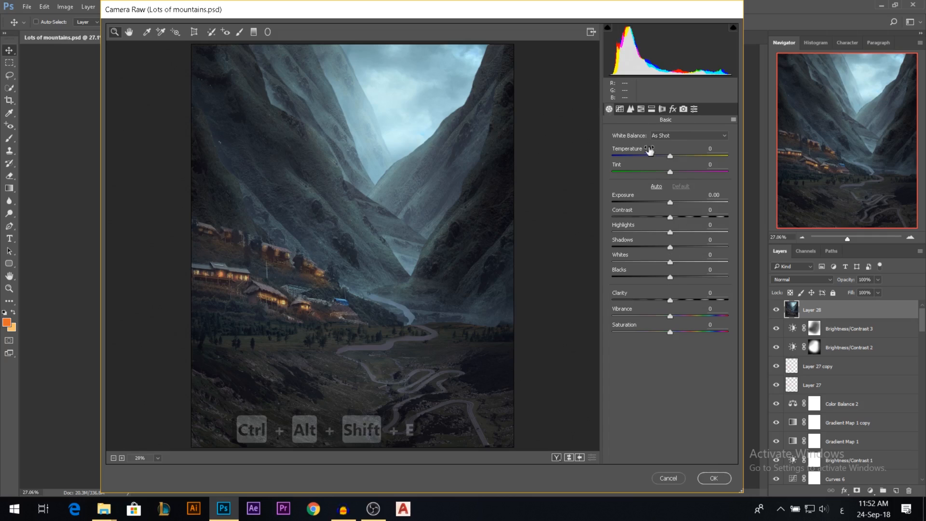
# Add a subtle post-crop vignette with an Amount of -5 to the merged layer.
pyautogui.click(674, 109)
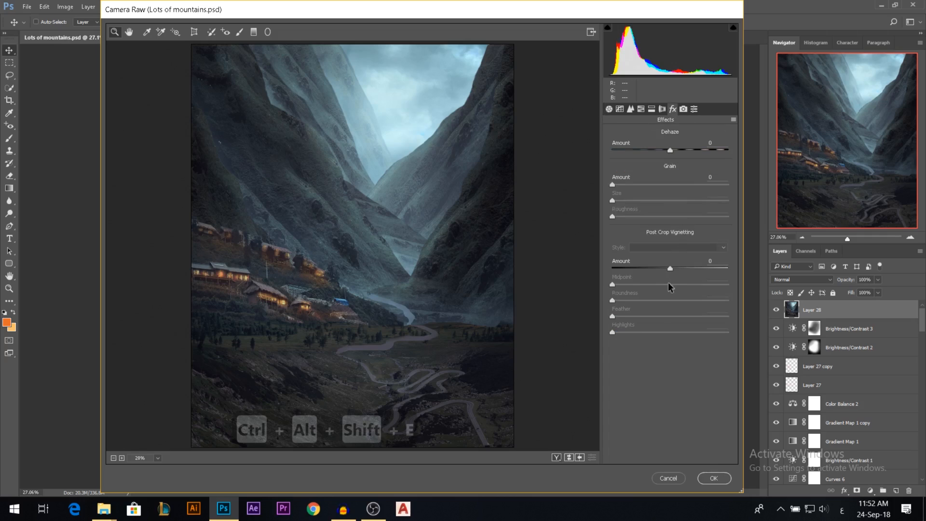
pyautogui.moveTo(679, 265); pyautogui.dragTo(613, 265)
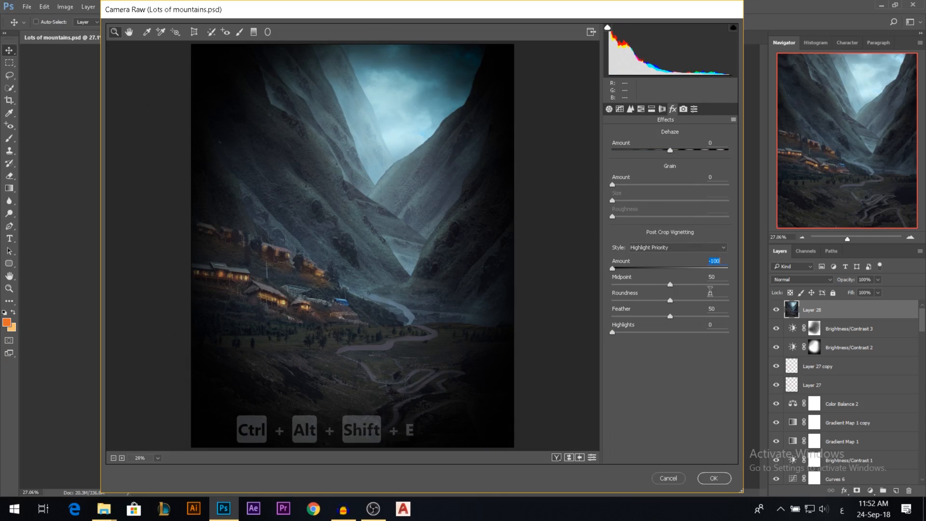
pyautogui.moveTo(612, 269); pyautogui.dragTo(669, 280)
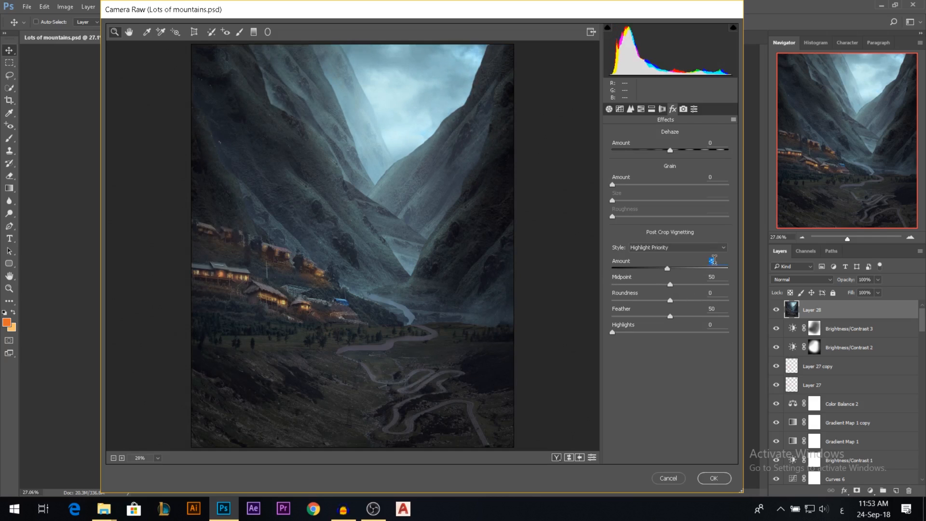
# Try strong positive and negative Dehaze amounts, then settle on about -8 for a slightly hazier valley.
pyautogui.moveTo(671, 150); pyautogui.dragTo(722, 152)
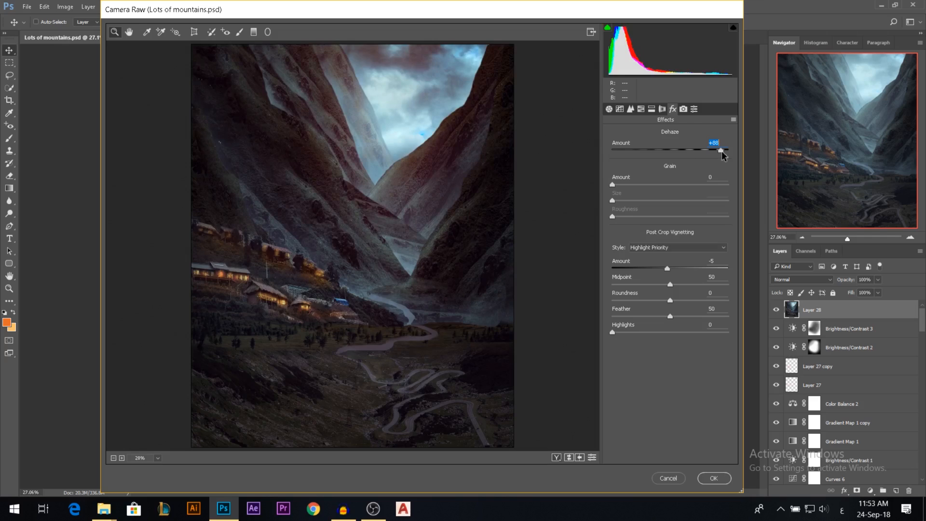
pyautogui.moveTo(721, 151); pyautogui.dragTo(656, 148)
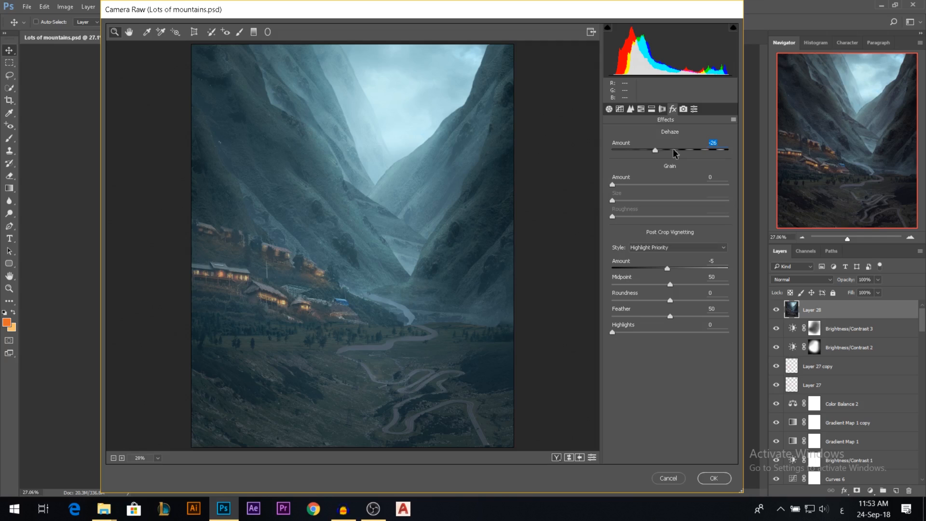
pyautogui.click(664, 152)
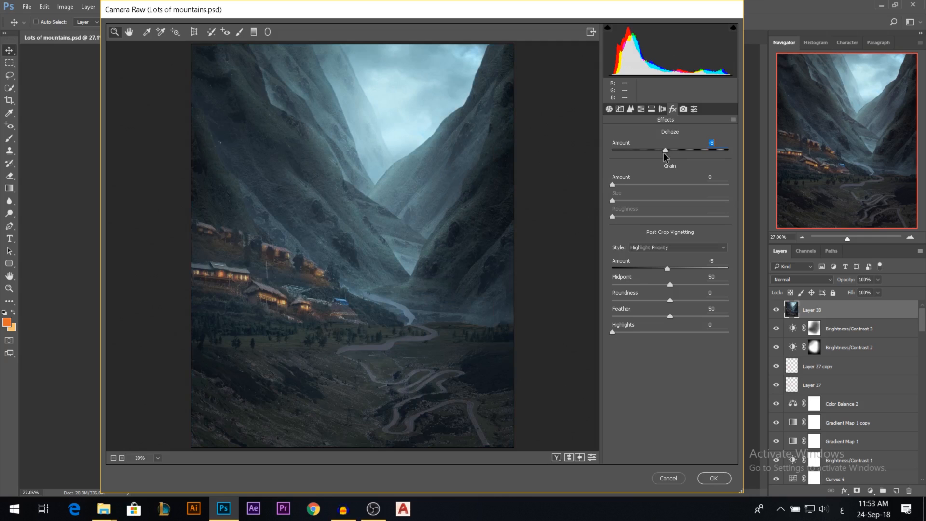
pyautogui.keyDown('alt'); pyautogui.click(360, 239); pyautogui.keyUp('alt')
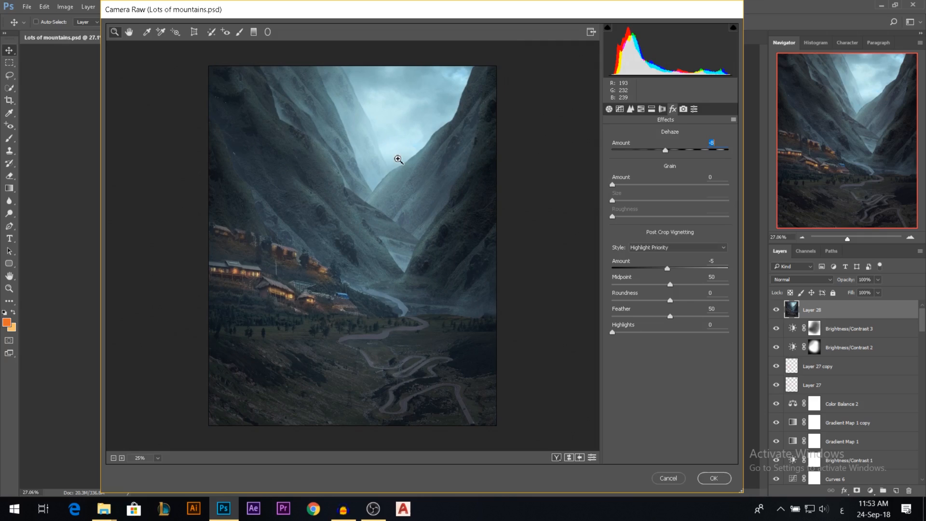
# Soften the whole image with Clarity at -17 in the Basic adjustments and apply the Camera Raw filter.
pyautogui.click(608, 109)
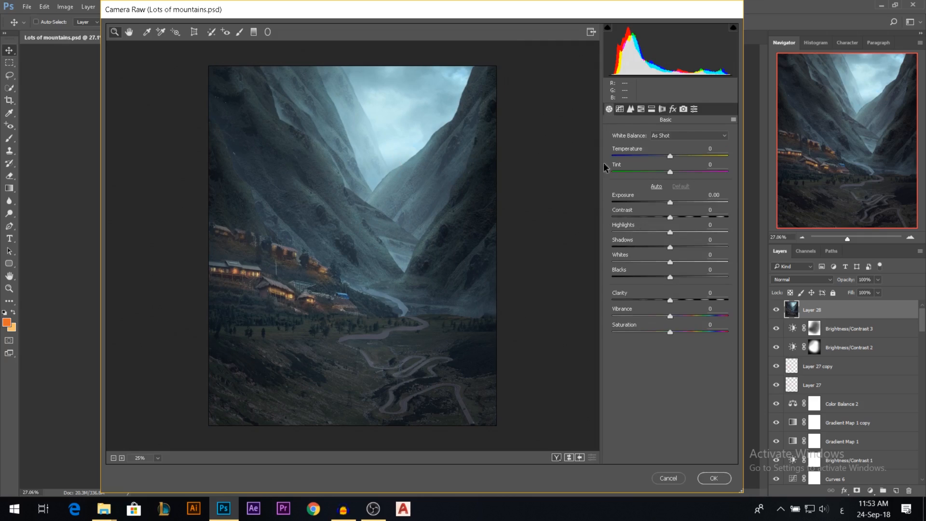
pyautogui.moveTo(672, 293); pyautogui.dragTo(737, 290)
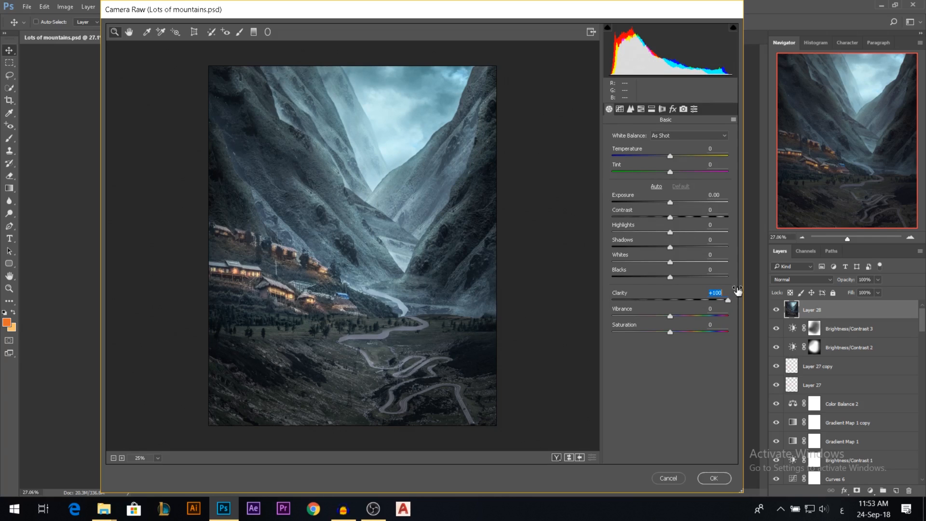
pyautogui.moveTo(738, 290); pyautogui.dragTo(682, 290)
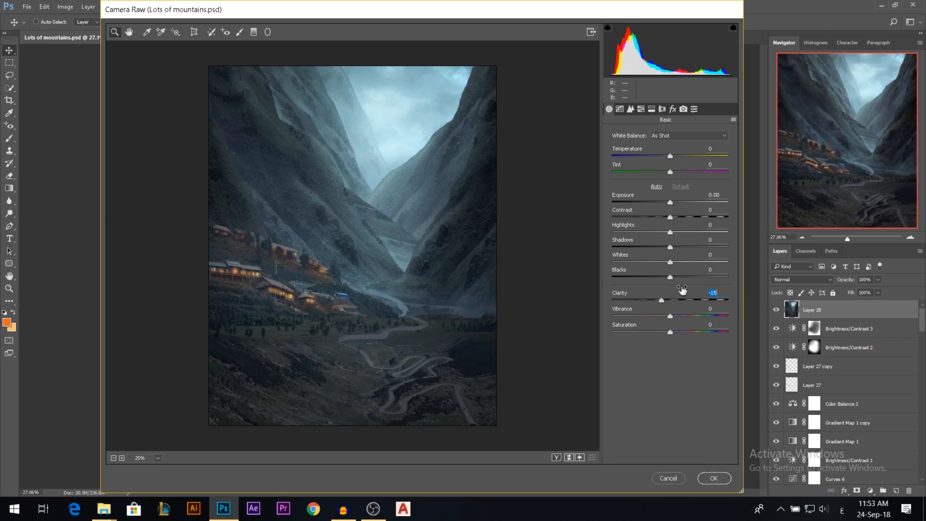
pyautogui.click(714, 478)
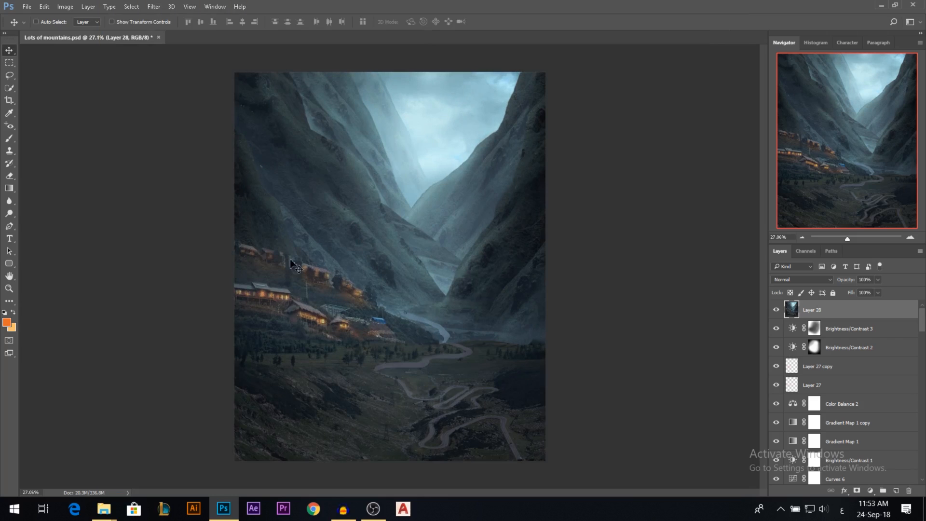
# Reopen the Camera Raw Filter and prepare a Graduated Filter with Clarity, Dehaze and Sharpness at 0.
pyautogui.scroll(-1, 366, 178)
pyautogui.scroll(1, 365, 177)
pyautogui.click(153, 6)
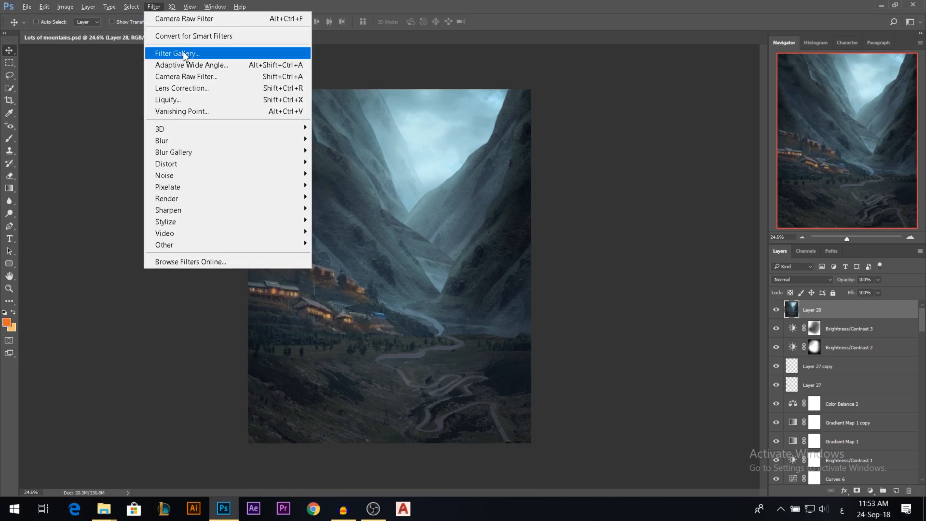
pyautogui.click(201, 76)
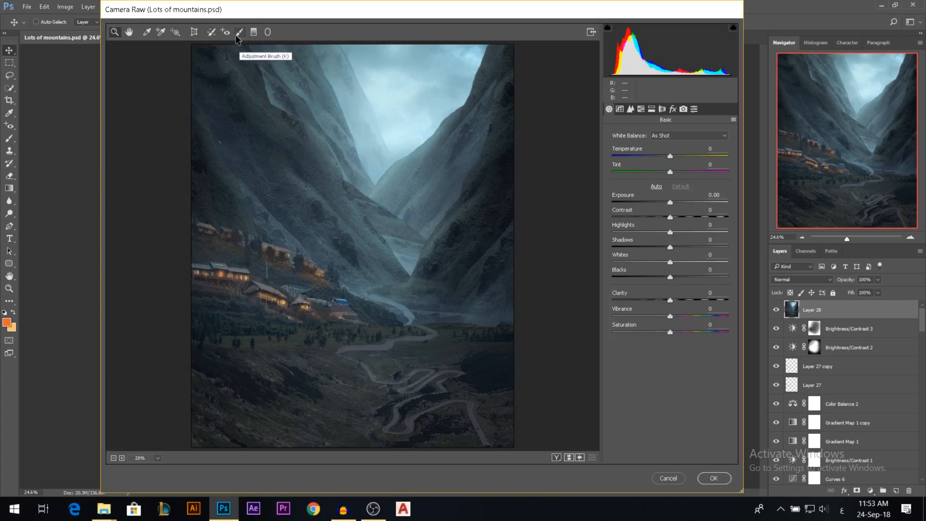
pyautogui.click(254, 32)
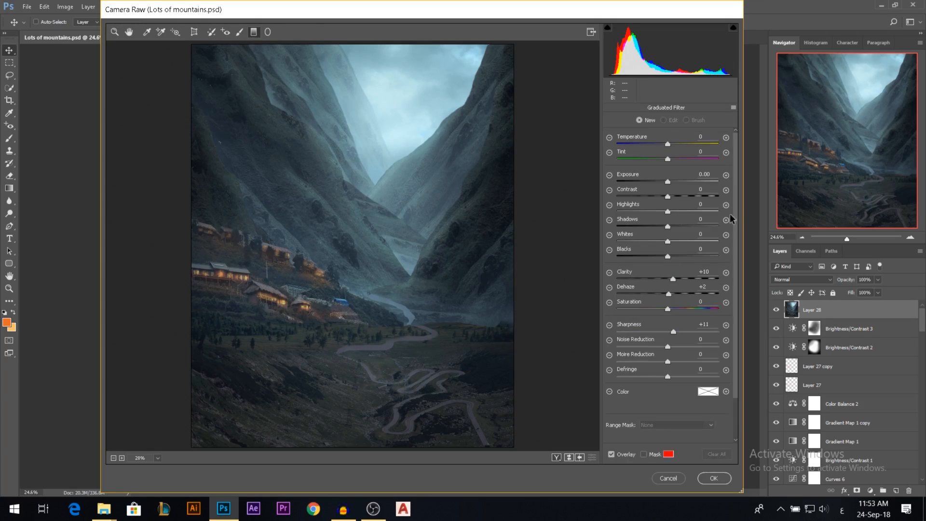
pyautogui.click(703, 272)
pyautogui.write('0')
pyautogui.click(702, 286)
pyautogui.write('0')
pyautogui.click(704, 324)
pyautogui.write('0')
# Try a diagonal graduated filter across the village with Clarity at +21, undoing the extra gradient.
pyautogui.moveTo(171, 353); pyautogui.dragTo(298, 229)
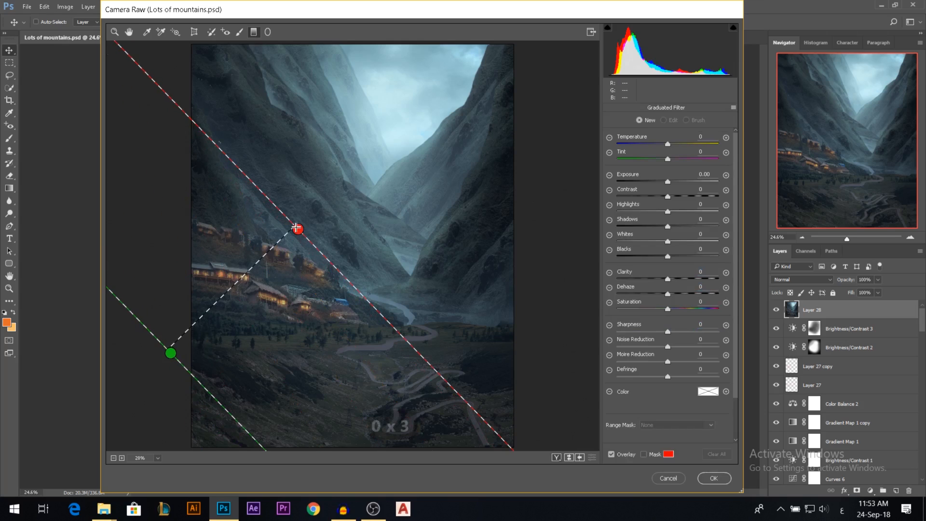
pyautogui.moveTo(214, 320); pyautogui.dragTo(297, 234)
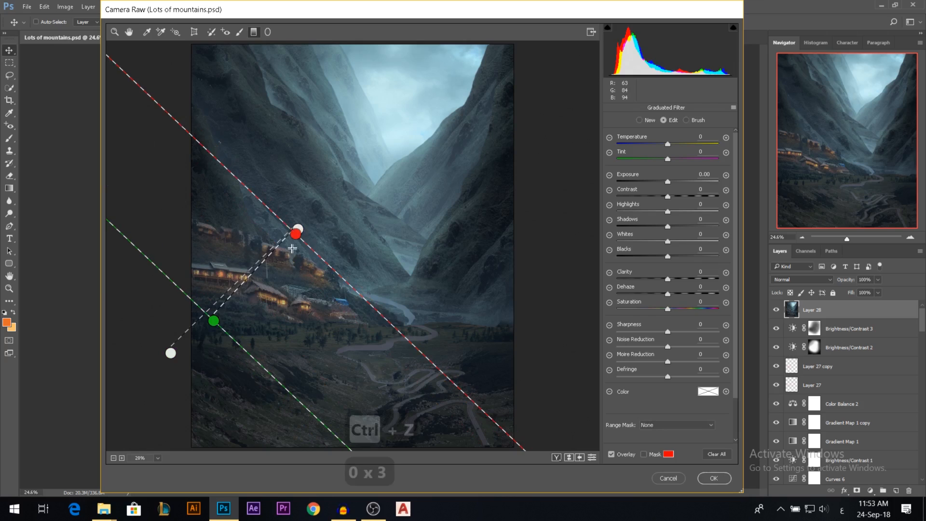
pyautogui.hotkey('ctrl', 'z')
pyautogui.moveTo(239, 279)
pyautogui.mouseDown()
pyautogui.moveTo(250, 271)
pyautogui.moveTo(236, 281)
pyautogui.mouseUp()
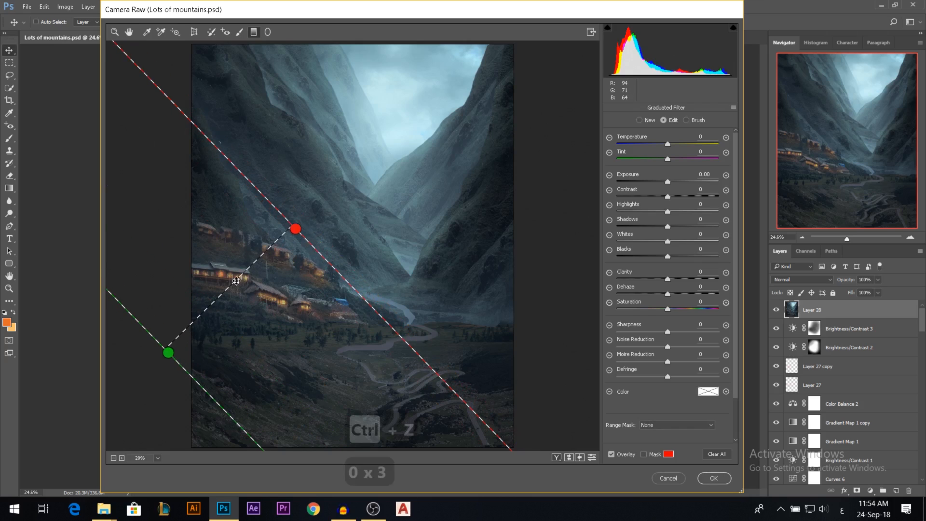
pyautogui.moveTo(292, 233); pyautogui.dragTo(294, 231)
pyautogui.moveTo(668, 278); pyautogui.dragTo(678, 279)
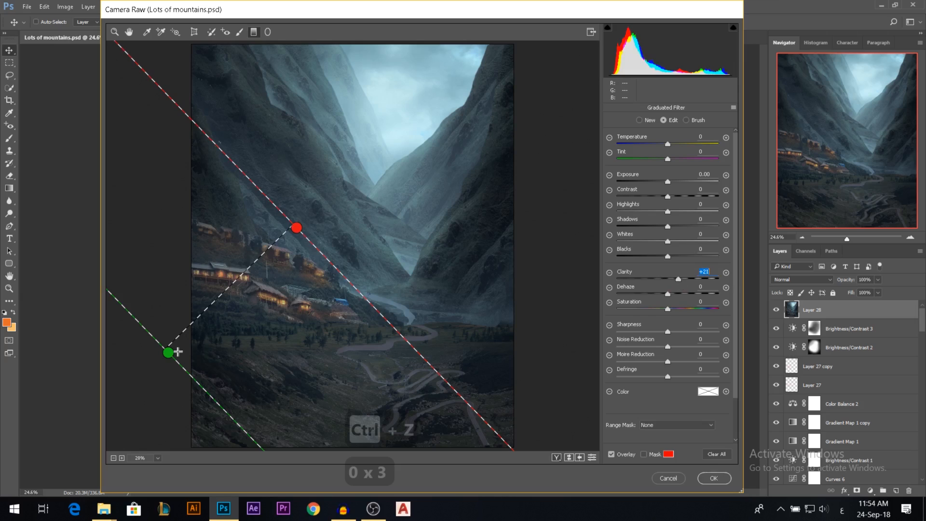
# Try a second graduated filter over the lower valley with Clarity +28, Dehaze +5 and Exposure -4.00, and discard the filter session.
pyautogui.moveTo(173, 360); pyautogui.dragTo(206, 199)
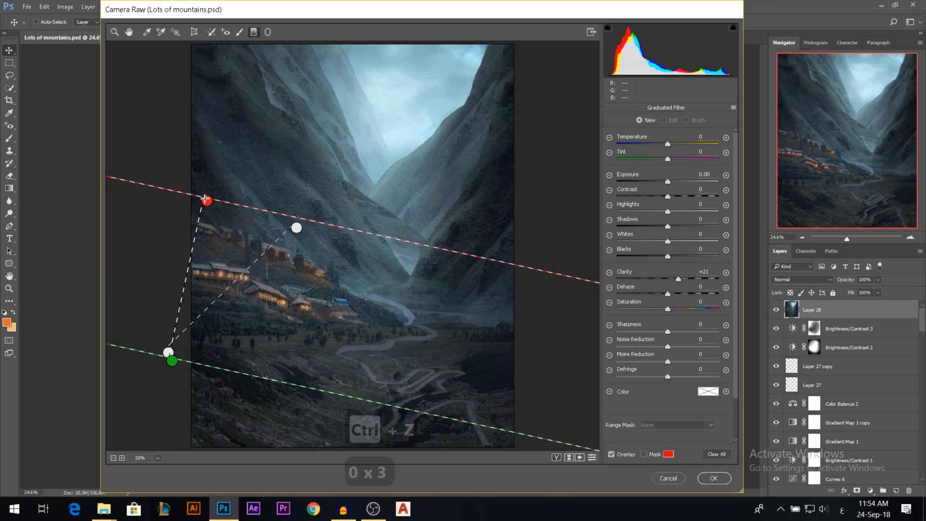
pyautogui.moveTo(679, 279); pyautogui.dragTo(682, 279)
pyautogui.moveTo(666, 294)
pyautogui.mouseDown()
pyautogui.moveTo(681, 292)
pyautogui.moveTo(672, 293)
pyautogui.mouseUp()
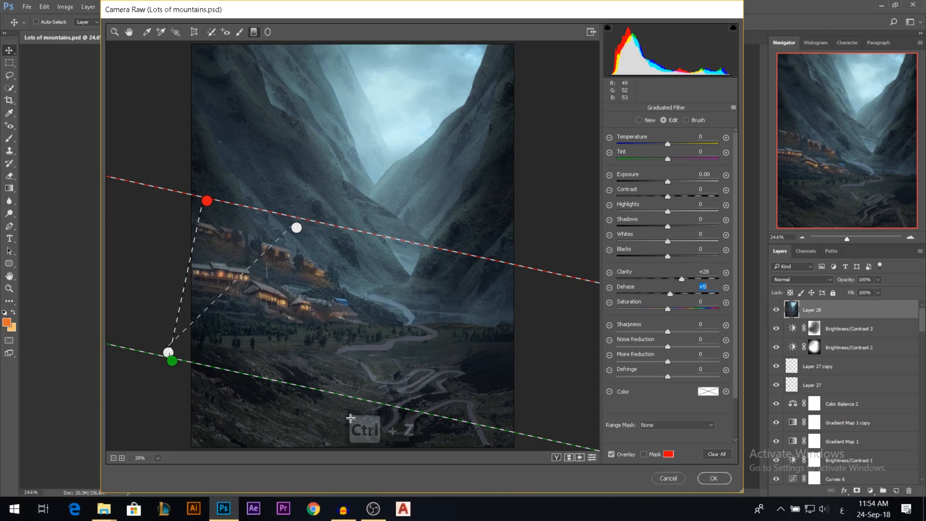
pyautogui.moveTo(671, 183); pyautogui.dragTo(613, 183)
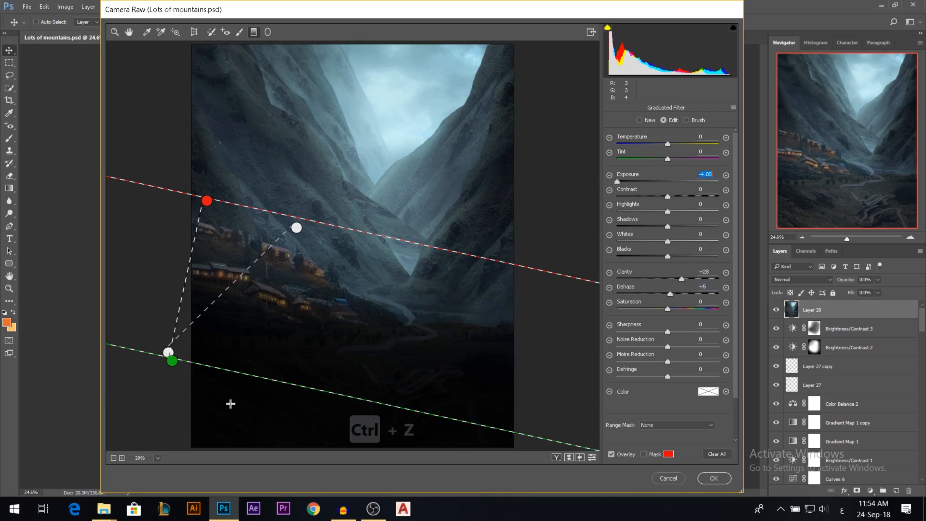
pyautogui.click(668, 478)
# Reopen the Camera Raw Filter and place a wide elliptical Radial Filter over the village houses.
pyautogui.click(154, 7)
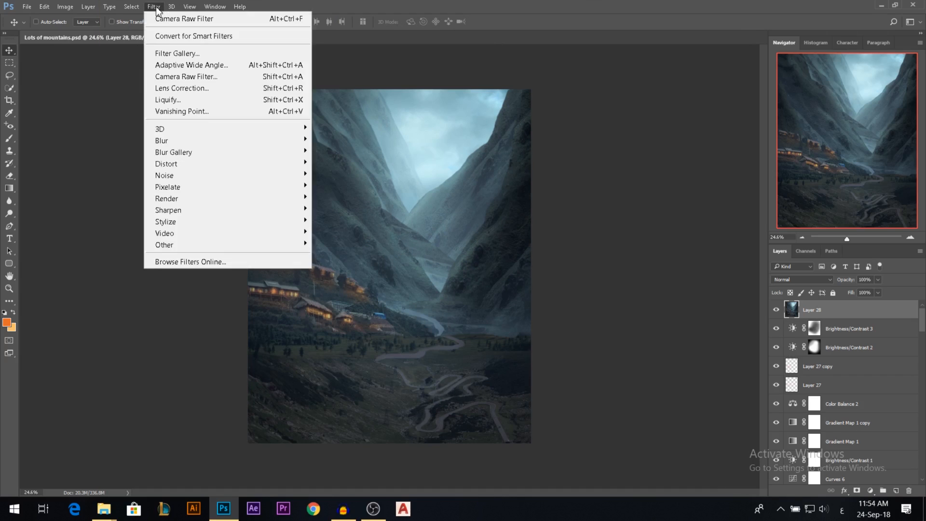
pyautogui.click(186, 77)
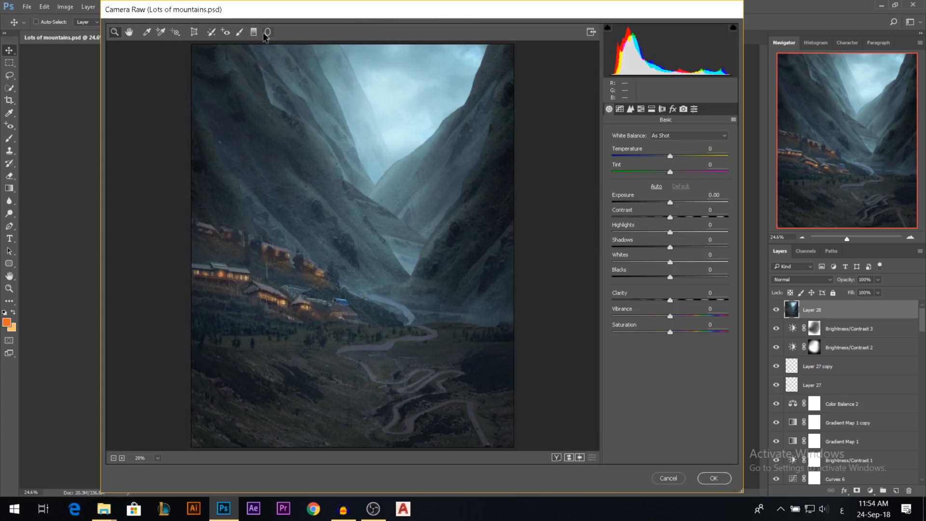
pyautogui.click(268, 32)
pyautogui.moveTo(176, 288); pyautogui.dragTo(290, 234)
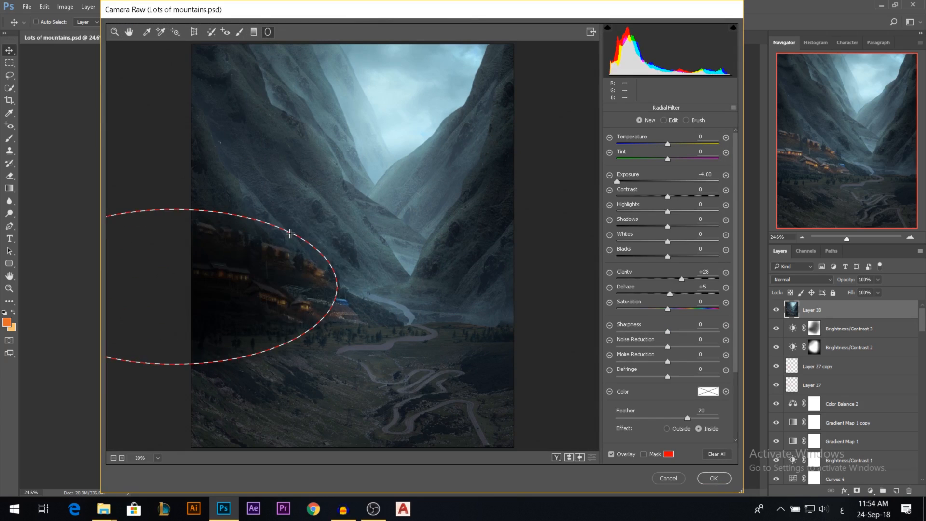
pyautogui.moveTo(231, 276); pyautogui.dragTo(262, 278)
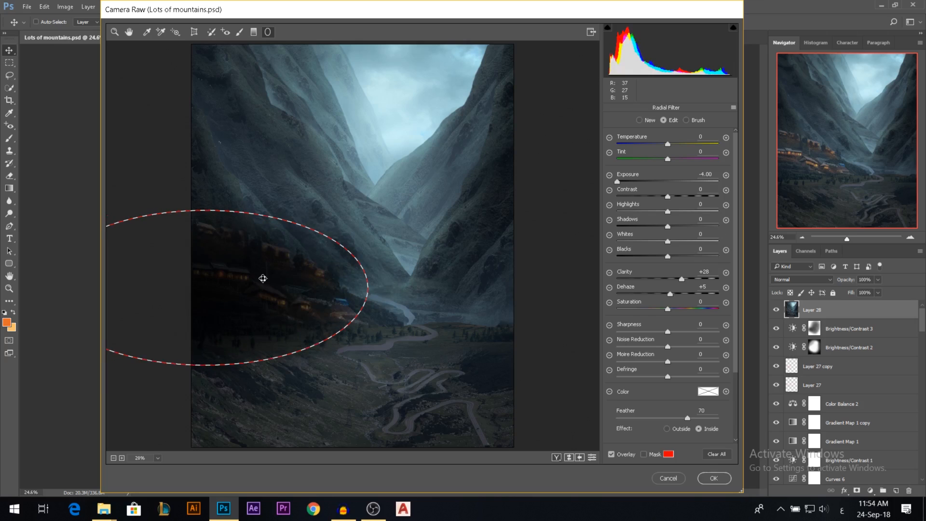
# Reset the village radial filter's Exposure to 0 and set its Clarity to +22 and Dehaze to +14.
pyautogui.moveTo(621, 181); pyautogui.dragTo(720, 185)
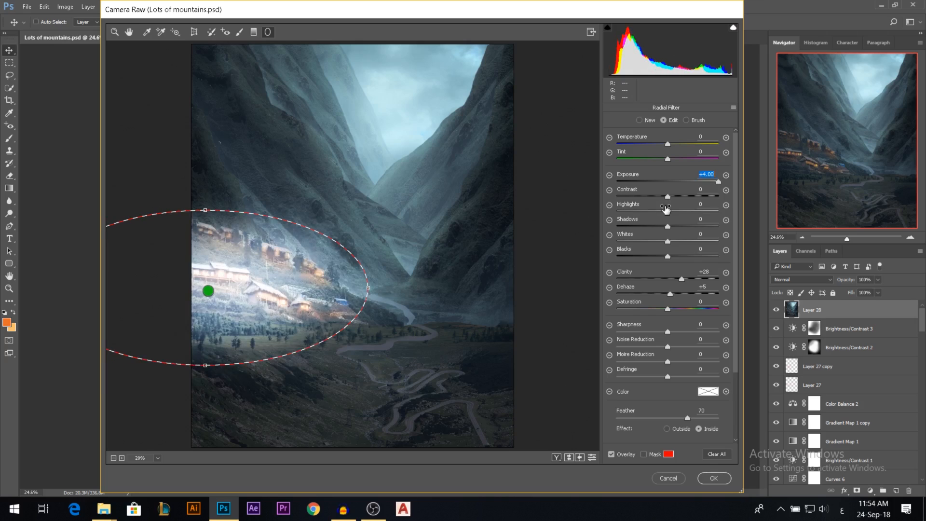
pyautogui.write('0')
pyautogui.moveTo(681, 279); pyautogui.dragTo(595, 280)
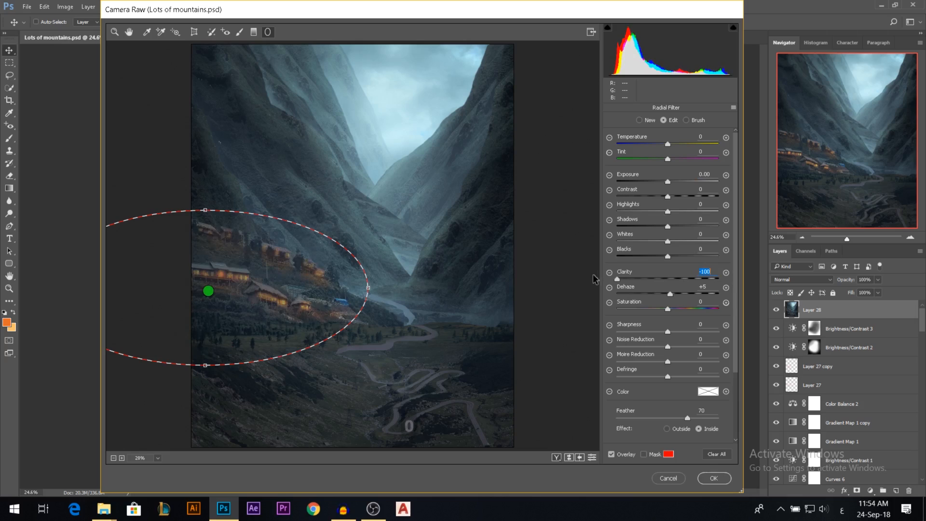
pyautogui.moveTo(596, 279); pyautogui.dragTo(676, 295)
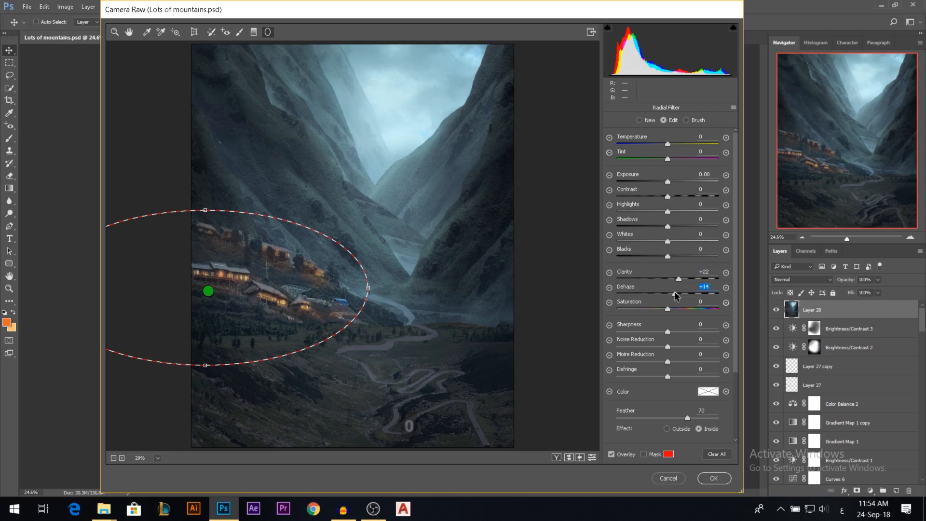
# Set the radial filter's Sharpness to +7, Exposure to +0.15 and Contrast to +9, and shift the ellipse slightly toward the valley.
pyautogui.click(670, 331)
pyautogui.click(669, 182)
pyautogui.click(672, 197)
pyautogui.hotkey('ctrl', 'z')
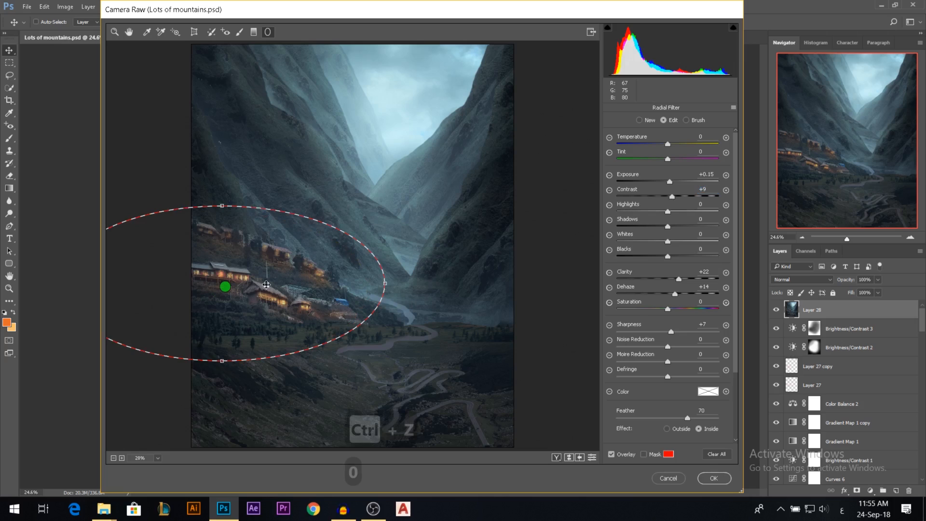
# Check the radial filter's mask, set its Feather to 72 with the effect inside, and apply the filter.
pyautogui.scroll(-2, 621, 361)
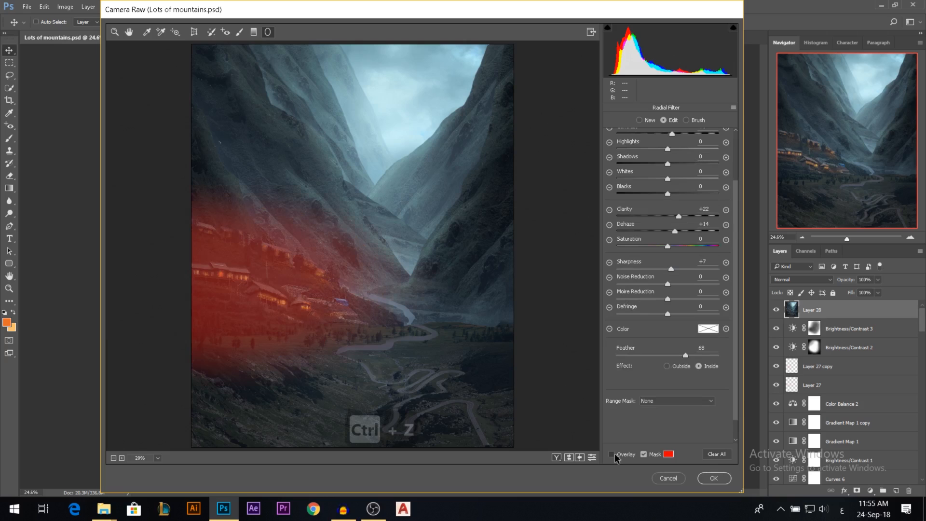
pyautogui.click(611, 454)
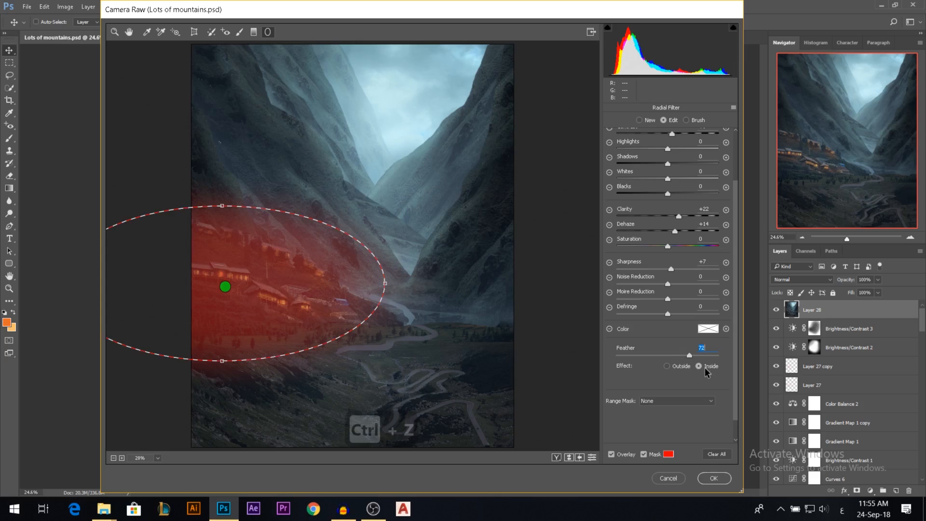
pyautogui.click(705, 367)
pyautogui.scroll(3, 680, 423)
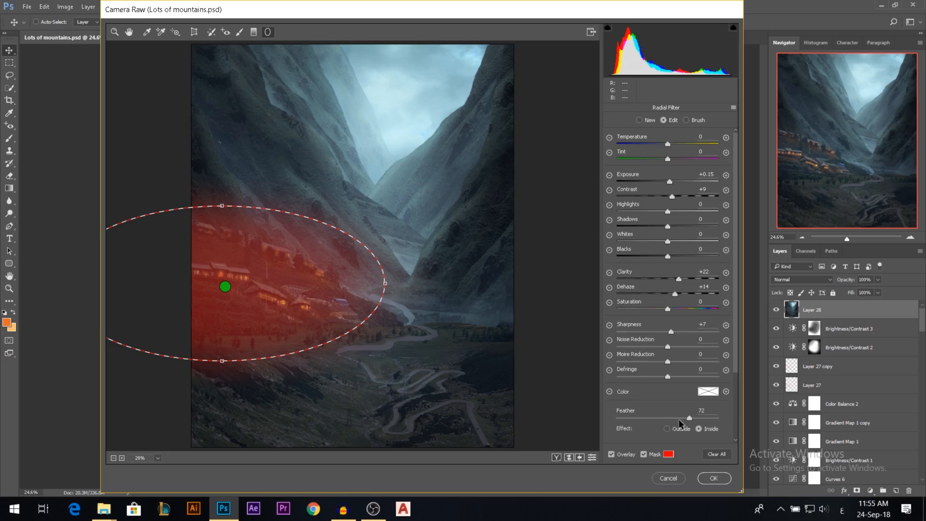
pyautogui.press('Return')
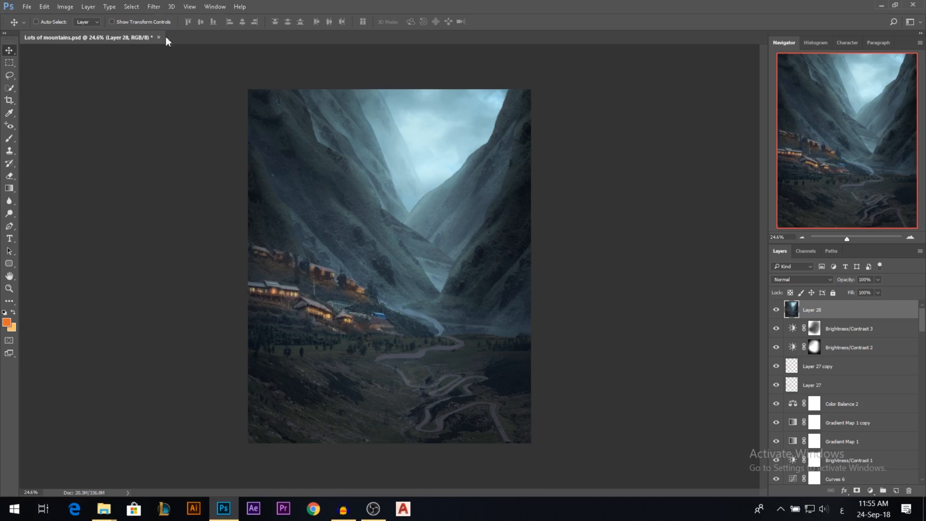
# Reopen the Camera Raw Filter and place a large Radial Filter ellipse over the sky and upper mountains.
pyautogui.click(154, 7)
pyautogui.click(189, 76)
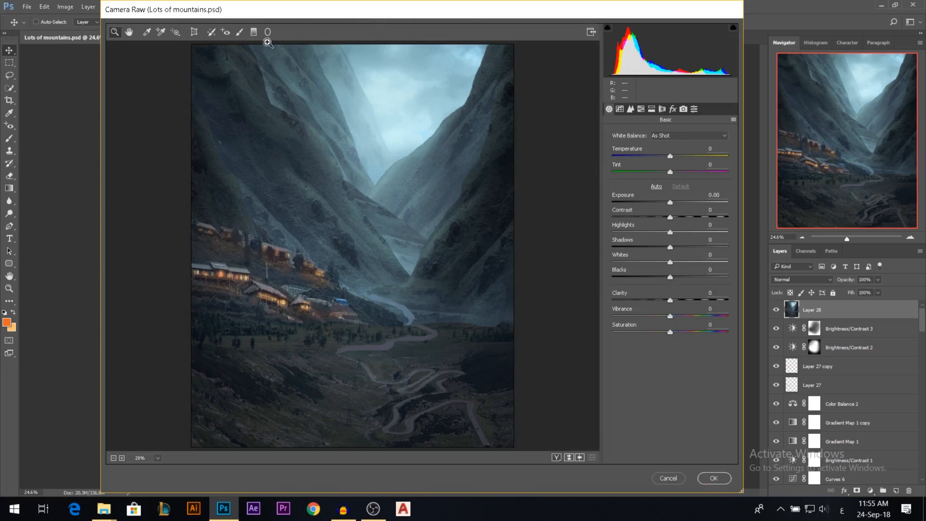
pyautogui.click(268, 31)
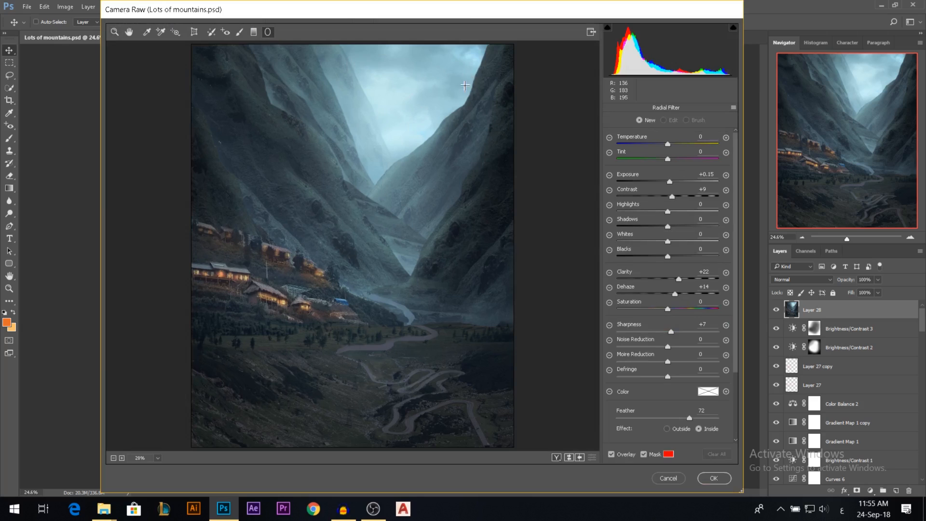
pyautogui.scroll(-3, 424, 188)
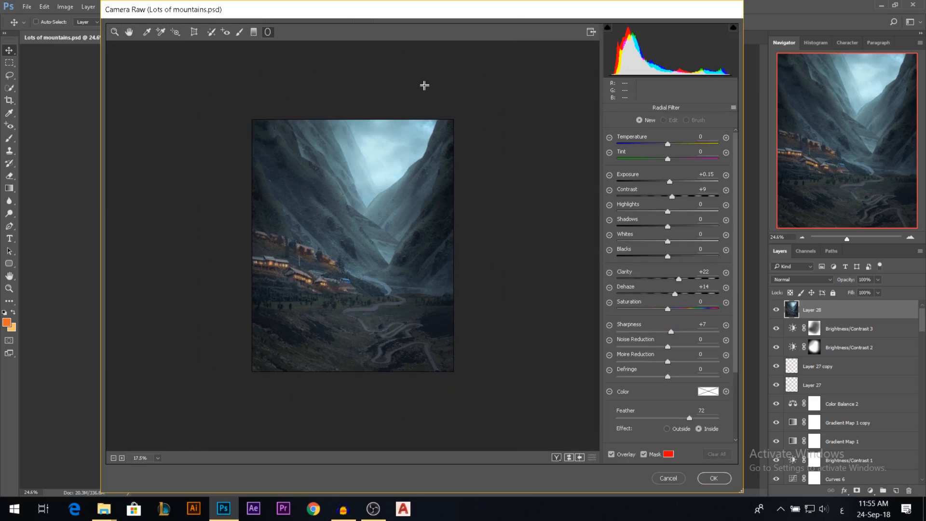
pyautogui.moveTo(353, 88); pyautogui.dragTo(399, 149)
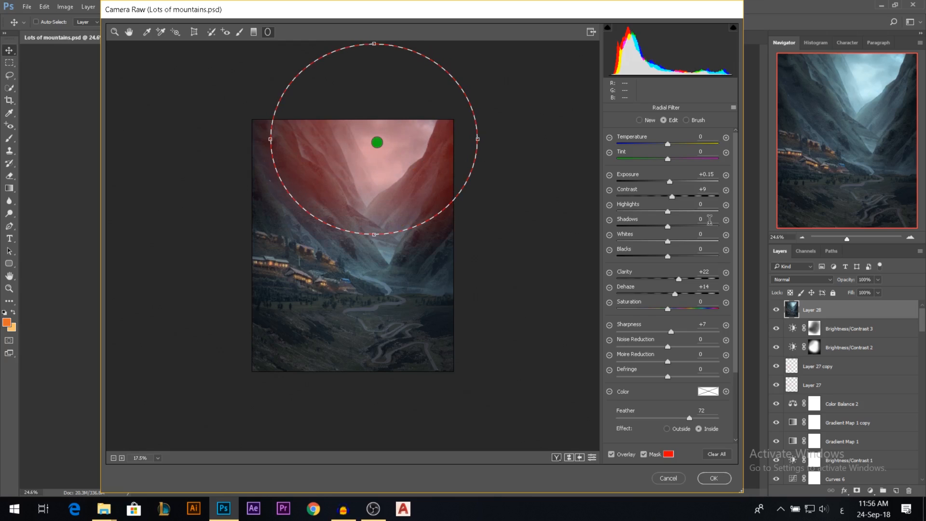
# Reset the sky radial filter's Exposure, Contrast, Clarity and Dehaze to 0, and set its Sharpness to -12.
pyautogui.click(705, 174)
pyautogui.write('0')
pyautogui.click(702, 189)
pyautogui.write('0')
pyautogui.click(705, 271)
pyautogui.write('0')
pyautogui.moveTo(686, 293)
pyautogui.write('00')
pyautogui.moveTo(691, 330)
pyautogui.write('0')
pyautogui.moveTo(668, 335); pyautogui.dragTo(662, 335)
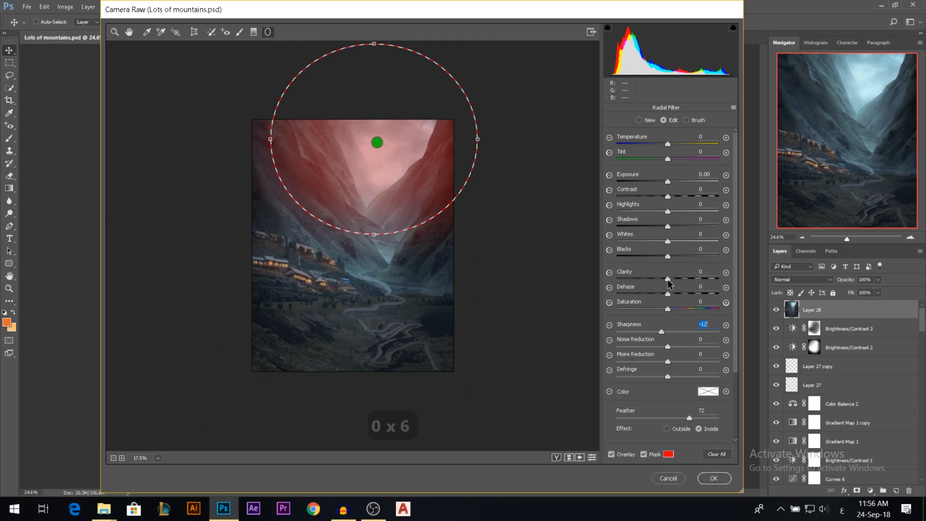
# Lower the radial filter's Clarity and Dehaze slightly below zero, extend the ellipse farther down the valley, and apply the filter.
pyautogui.moveTo(668, 280); pyautogui.dragTo(657, 280)
pyautogui.moveTo(375, 236); pyautogui.dragTo(374, 273)
pyautogui.moveTo(672, 293); pyautogui.dragTo(622, 306)
pyautogui.click(644, 453)
pyautogui.write('0')
pyautogui.moveTo(673, 292)
pyautogui.mouseDown()
pyautogui.moveTo(609, 292)
pyautogui.moveTo(718, 298)
pyautogui.moveTo(663, 304)
pyautogui.mouseUp()
pyautogui.click(714, 478)
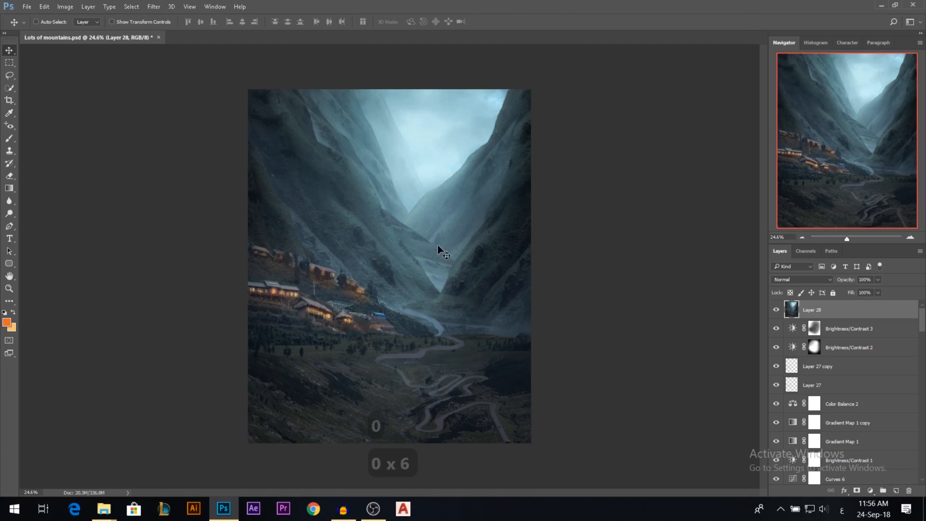
# Compare the image with and without the filtered merged layer, leaving Layer 28 visible.
pyautogui.scroll(-1, 449, 170)
pyautogui.scroll(2, 381, 197)
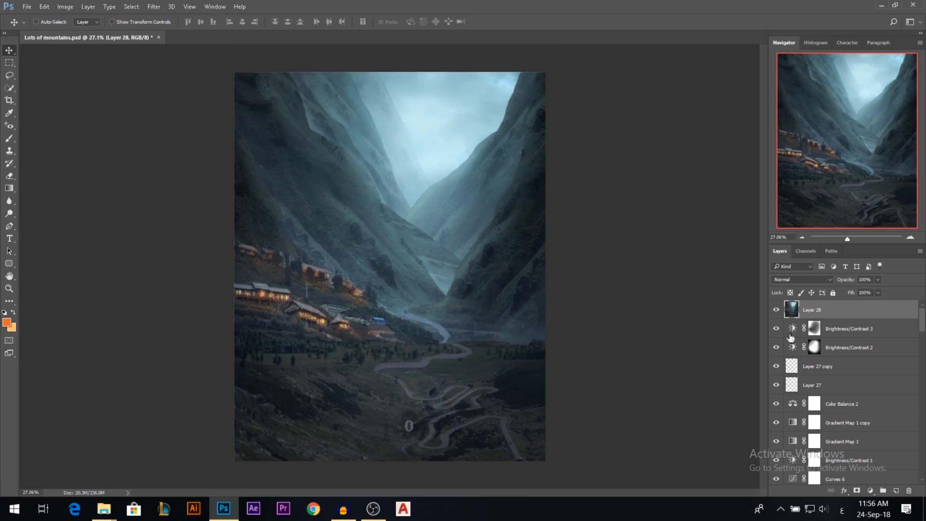
pyautogui.click(776, 311)
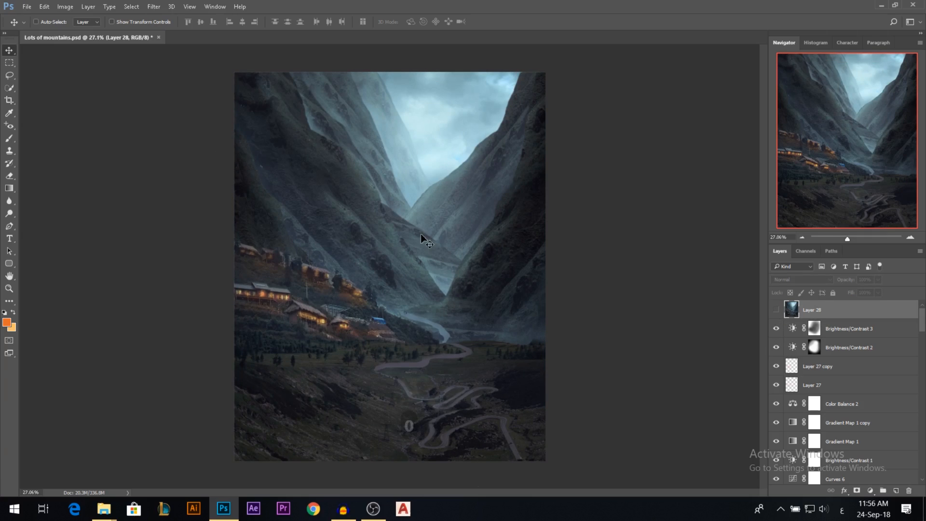
pyautogui.click(777, 311)
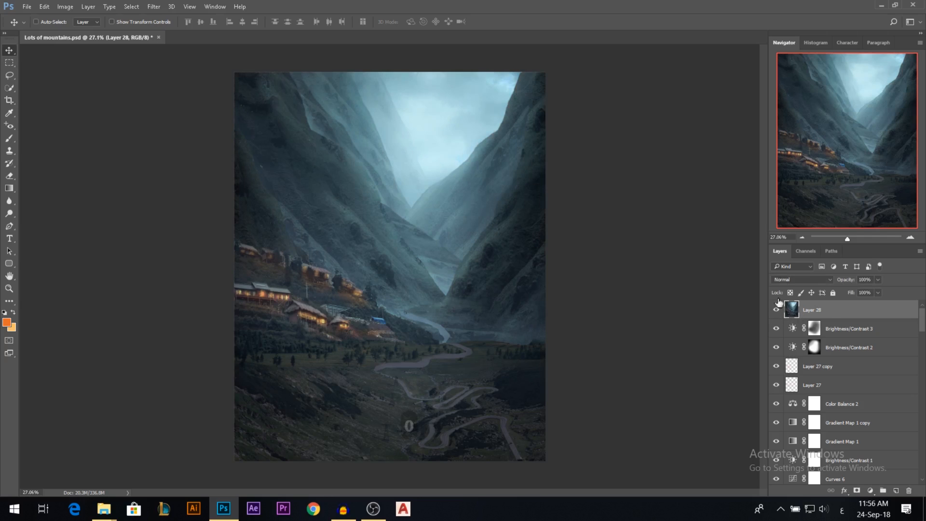
# Examine the shadow and highlight ends of the image's histogram, and return to the Navigator.
pyautogui.click(815, 42)
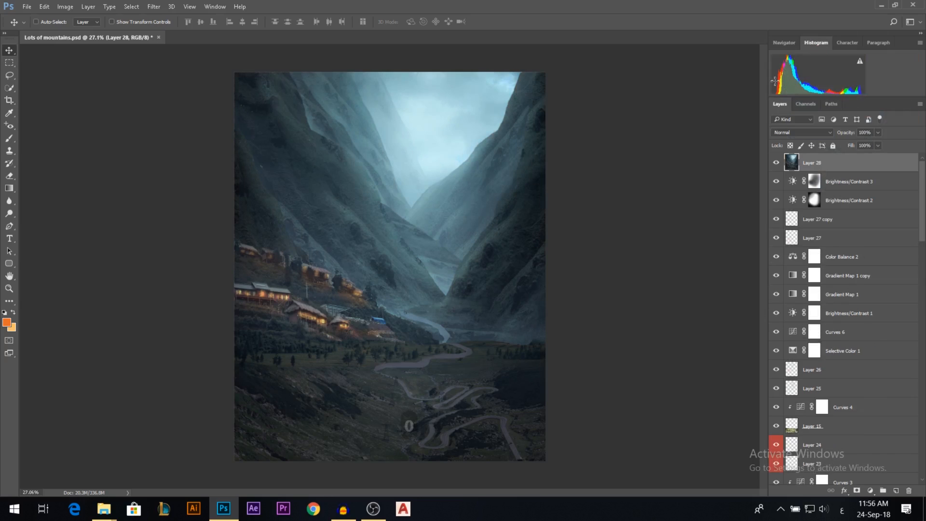
pyautogui.moveTo(773, 70); pyautogui.dragTo(763, 95)
pyautogui.moveTo(865, 80); pyautogui.dragTo(870, 79)
pyautogui.moveTo(771, 86); pyautogui.dragTo(863, 84)
pyautogui.click(784, 42)
# Flip the entire canvas horizontally.
pyautogui.scroll(-2, 488, 223)
pyautogui.scroll(1, 484, 223)
pyautogui.click(65, 7)
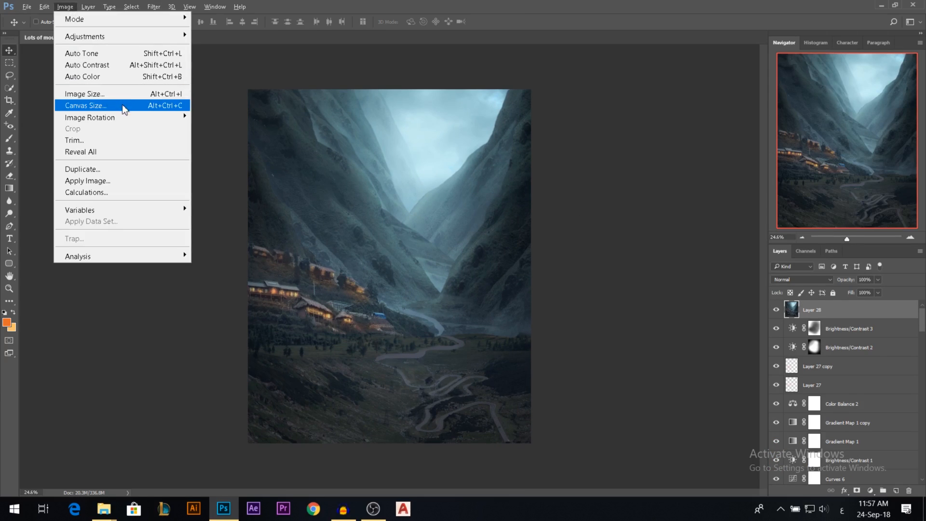
pyautogui.moveTo(115, 117)
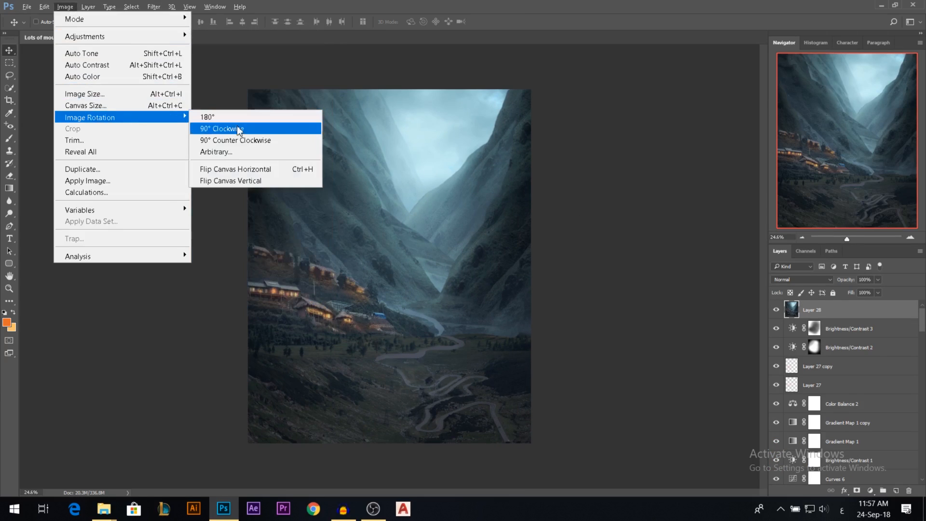
pyautogui.click(267, 170)
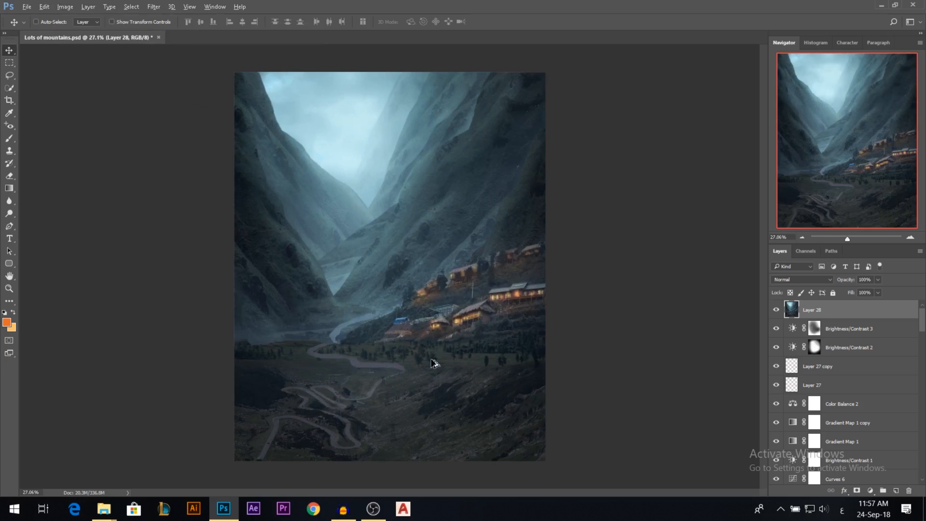
pyautogui.scroll(1, 437, 363)
# Add a new layer above Layer 28 and set up the Brush with 23% opacity and 32% flow.
pyautogui.click(897, 490)
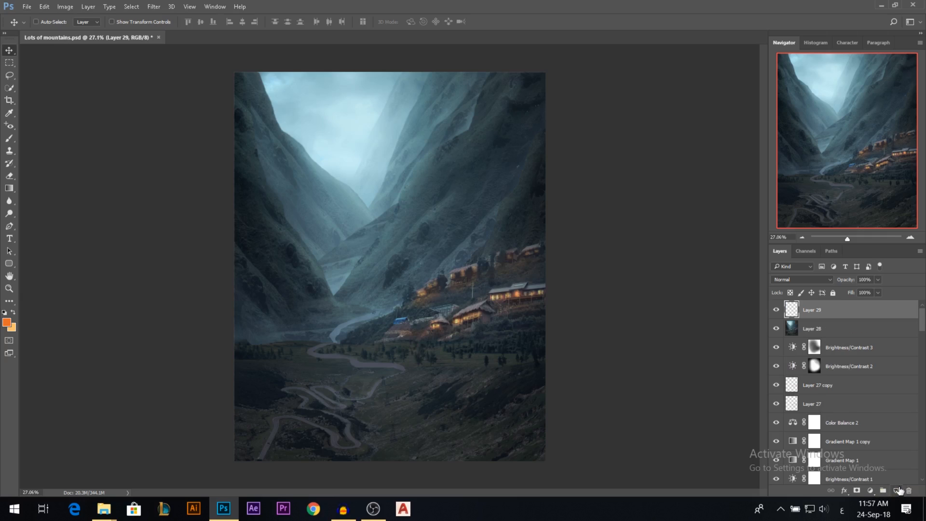
pyautogui.click(9, 139)
pyautogui.moveTo(176, 27); pyautogui.dragTo(171, 27)
pyautogui.moveTo(239, 23); pyautogui.dragTo(235, 23)
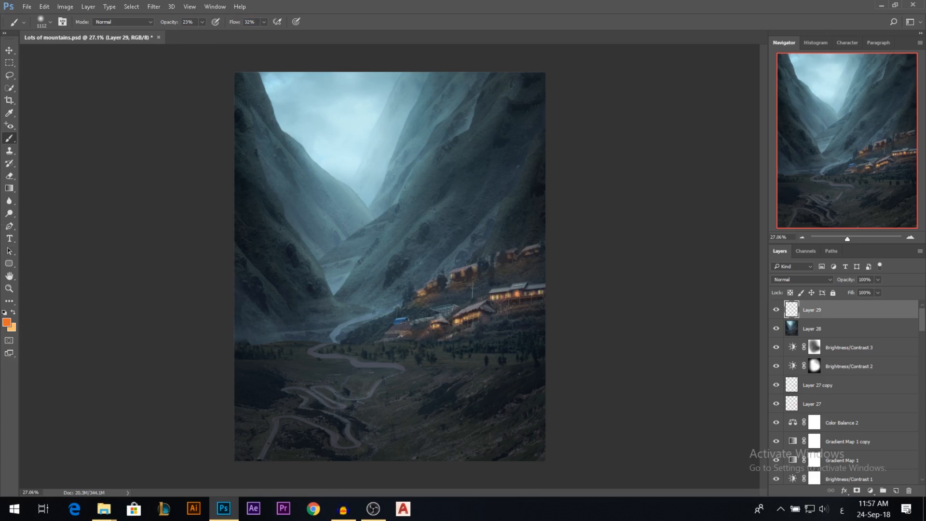
# Sample colours from the sky and nearby slope, and brush soft haze over the upper part of the left mountain.
pyautogui.press('alt')
pyautogui.keyDown('alt'); pyautogui.click(328, 162); pyautogui.keyUp('alt')
pyautogui.moveTo(328, 163)
pyautogui.mouseDown()
pyautogui.moveTo(267, 167)
pyautogui.moveTo(349, 166)
pyautogui.moveTo(311, 157)
pyautogui.mouseUp()
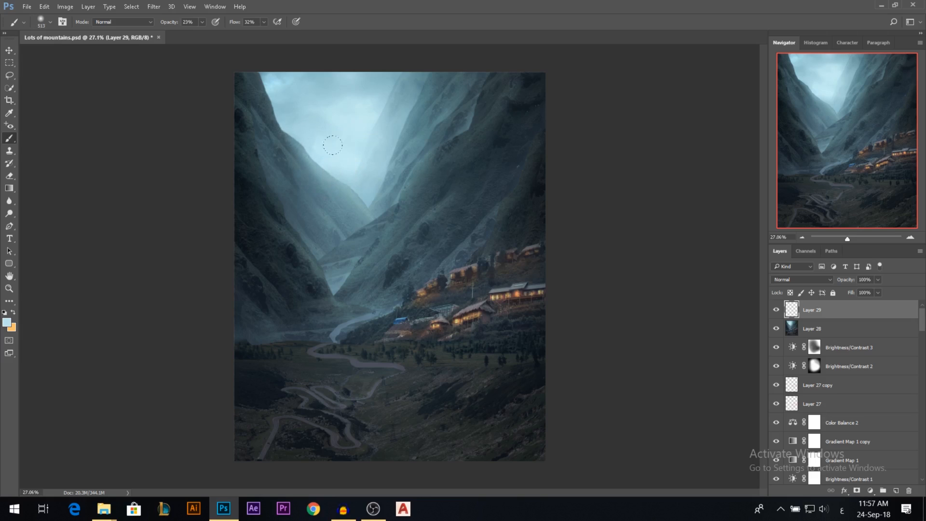
pyautogui.keyDown('alt'); pyautogui.click(282, 113); pyautogui.keyUp('alt')
pyautogui.moveTo(263, 93); pyautogui.dragTo(267, 114)
pyautogui.moveTo(245, 152); pyautogui.dragTo(241, 151)
pyautogui.keyDown('alt'); pyautogui.click(245, 152); pyautogui.keyUp('alt')
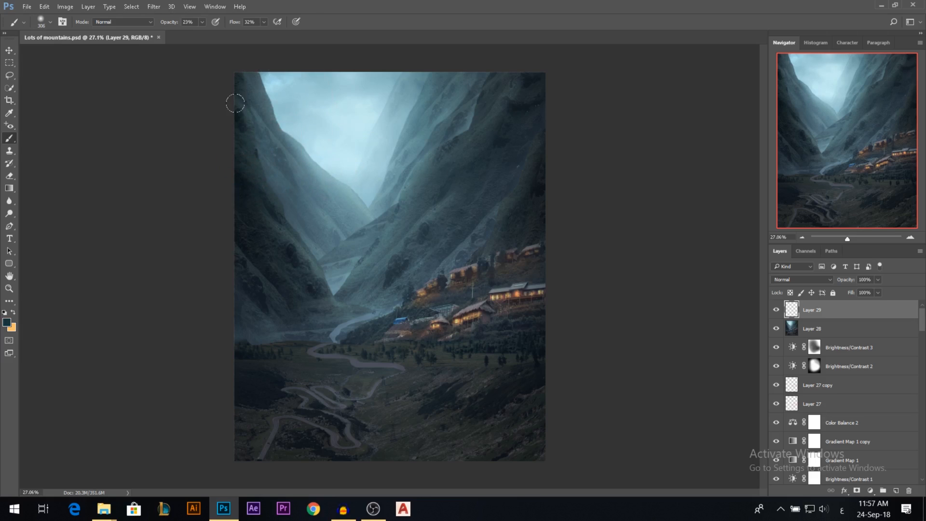
# Paint soft dark blue haze with sampled colours over the middle and lower slopes of the left mountain.
pyautogui.keyDown('alt'); pyautogui.click(248, 183); pyautogui.keyUp('alt')
pyautogui.keyDown('alt'); pyautogui.click(299, 234); pyautogui.keyUp('alt')
pyautogui.moveTo(291, 246); pyautogui.dragTo(279, 240)
pyautogui.keyDown('alt'); pyautogui.click(310, 264); pyautogui.keyUp('alt')
pyautogui.keyDown('alt'); pyautogui.click(274, 252); pyautogui.keyUp('alt')
pyautogui.keyDown('alt'); pyautogui.click(261, 292); pyautogui.keyUp('alt')
pyautogui.keyDown('alt'); pyautogui.click(269, 311); pyautogui.keyUp('alt')
pyautogui.moveTo(261, 295); pyautogui.dragTo(242, 260)
pyautogui.keyDown('alt'); pyautogui.click(252, 271); pyautogui.keyUp('alt')
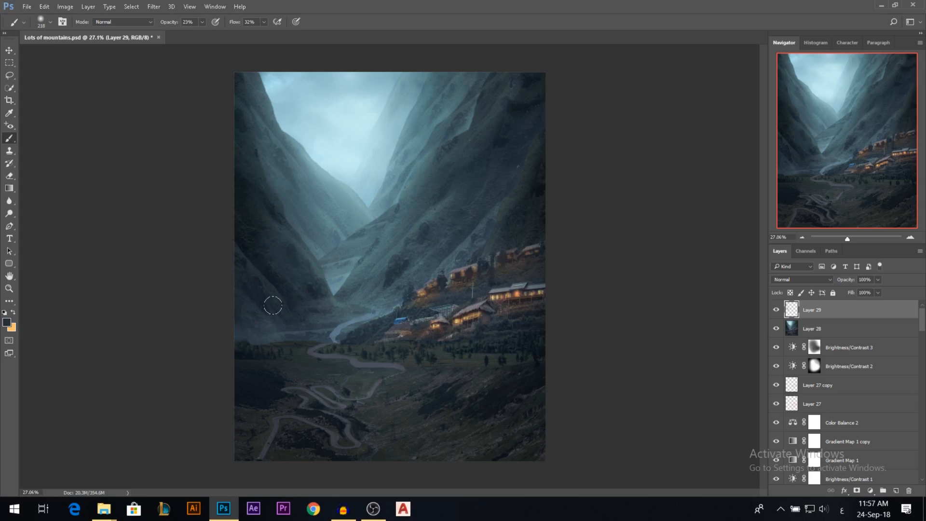
pyautogui.keyDown('alt'); pyautogui.click(255, 238); pyautogui.keyUp('alt')
pyautogui.keyDown('alt'); pyautogui.click(278, 242); pyautogui.keyUp('alt')
pyautogui.moveTo(254, 211); pyautogui.dragTo(234, 171)
pyautogui.click(266, 188)
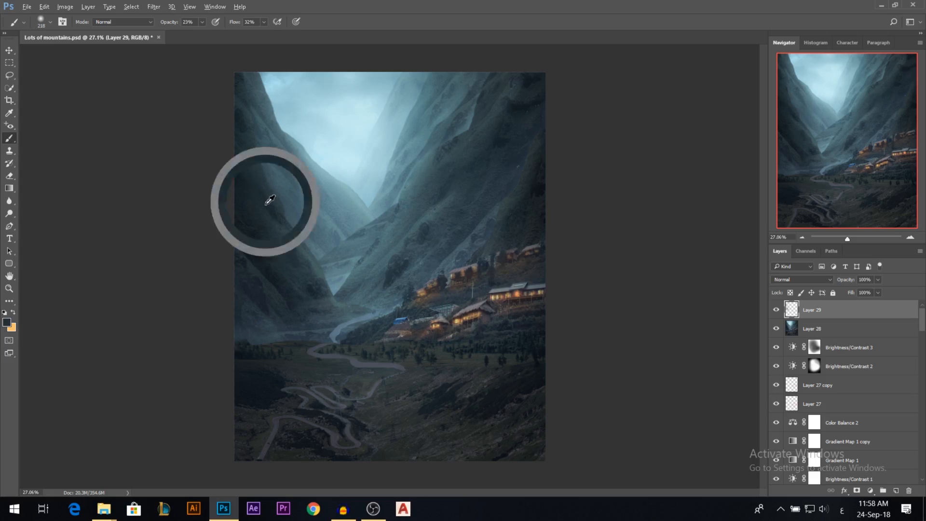
# Sample the slope's blue-grey tones and paint soft haze over the right mountain's lower slope beside the village.
pyautogui.keyDown('alt'); pyautogui.click(421, 252); pyautogui.keyUp('alt')
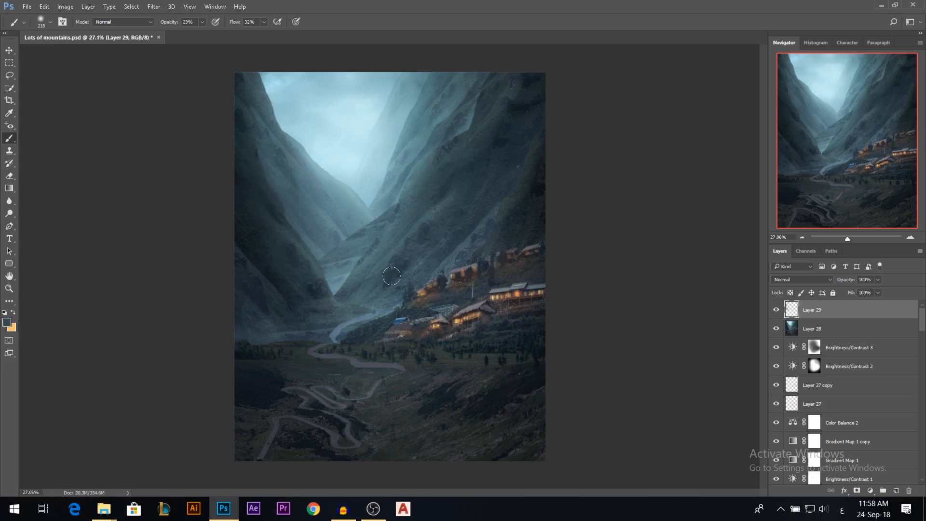
pyautogui.keyDown('alt'); pyautogui.click(404, 211); pyautogui.keyUp('alt')
pyautogui.moveTo(393, 221)
pyautogui.mouseDown()
pyautogui.moveTo(356, 279)
pyautogui.moveTo(380, 251)
pyautogui.mouseUp()
pyautogui.keyDown('alt'); pyautogui.click(371, 267); pyautogui.keyUp('alt')
pyautogui.keyDown('alt'); pyautogui.rightClick(371, 267); pyautogui.keyUp('alt')
pyautogui.keyDown('alt'); pyautogui.click(364, 266); pyautogui.keyUp('alt')
pyautogui.moveTo(426, 218); pyautogui.dragTo(436, 218)
pyautogui.keyDown('alt'); pyautogui.click(383, 284); pyautogui.keyUp('alt')
pyautogui.moveTo(434, 219)
pyautogui.mouseDown()
pyautogui.moveTo(464, 219)
pyautogui.moveTo(450, 212)
pyautogui.mouseUp()
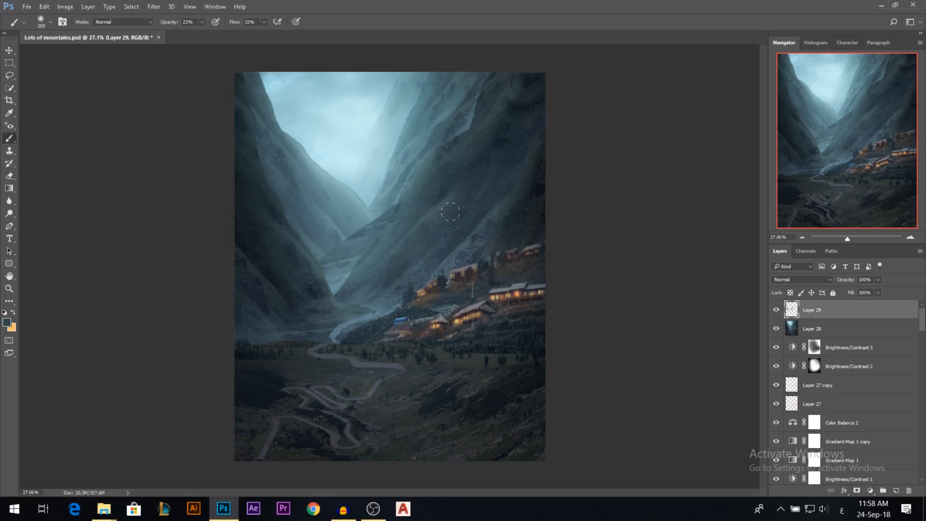
# Brush soft sampled tones over the upper ridges of the right mountain to smooth its texture.
pyautogui.keyDown('alt'); pyautogui.click(523, 125); pyautogui.keyUp('alt')
pyautogui.moveTo(518, 109); pyautogui.dragTo(521, 97)
pyautogui.moveTo(532, 92); pyautogui.dragTo(519, 85)
pyautogui.click(494, 135)
pyautogui.keyDown('alt'); pyautogui.click(471, 110); pyautogui.keyUp('alt')
pyautogui.keyDown('alt'); pyautogui.click(480, 101); pyautogui.keyUp('alt')
pyautogui.keyDown('alt'); pyautogui.click(435, 161); pyautogui.keyUp('alt')
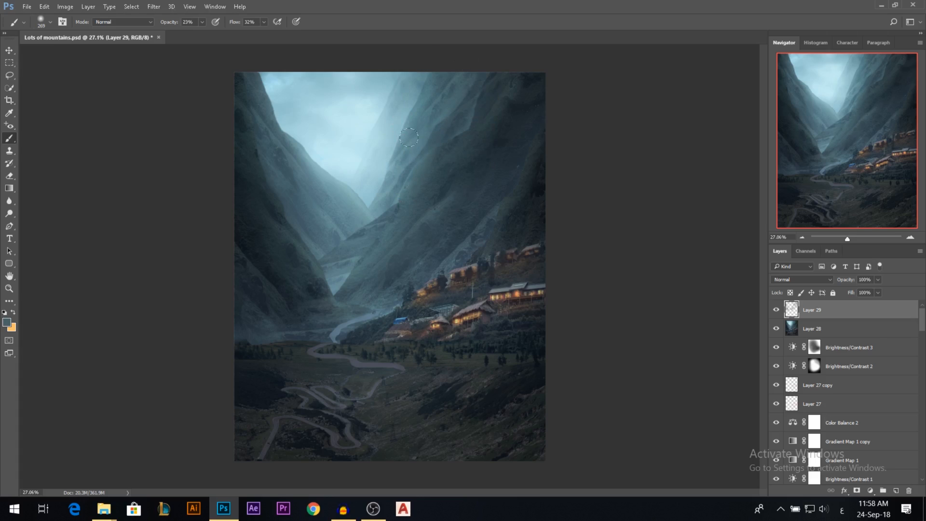
# Sample dark blue tones and paint soft haze along the foot of the left mountain and the valley floor.
pyautogui.keyDown('alt'); pyautogui.click(289, 275); pyautogui.keyUp('alt')
pyautogui.keyDown('alt'); pyautogui.click(244, 273); pyautogui.keyUp('alt')
pyautogui.keyDown('alt'); pyautogui.click(260, 338); pyautogui.keyUp('alt')
pyautogui.moveTo(265, 340); pyautogui.dragTo(250, 342)
pyautogui.keyDown('alt'); pyautogui.click(263, 338); pyautogui.keyUp('alt')
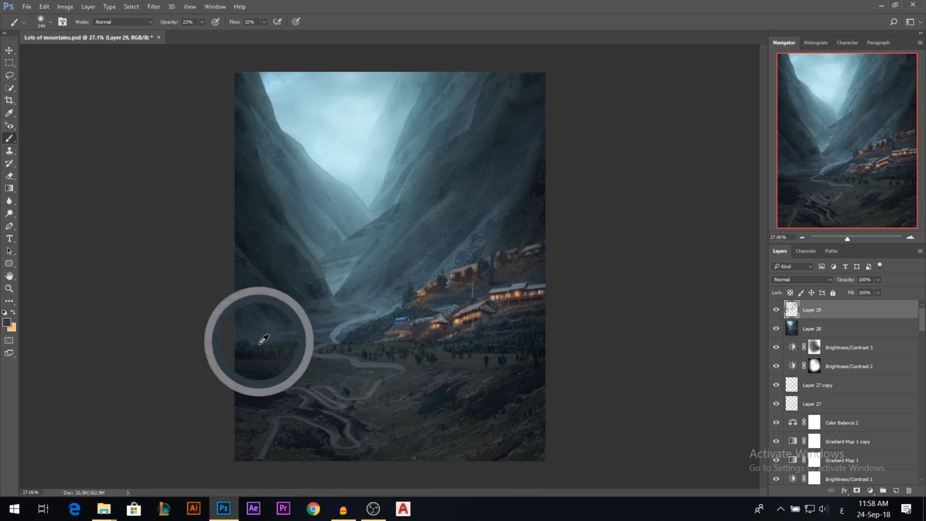
pyautogui.keyDown('alt'); pyautogui.click(309, 339); pyautogui.keyUp('alt')
pyautogui.moveTo(329, 342); pyautogui.dragTo(222, 341)
# Try painting a light blue mist band along the foot of the left mountain with a 144 px brush.
pyautogui.keyDown('alt'); pyautogui.rightClick(294, 330); pyautogui.keyUp('alt')
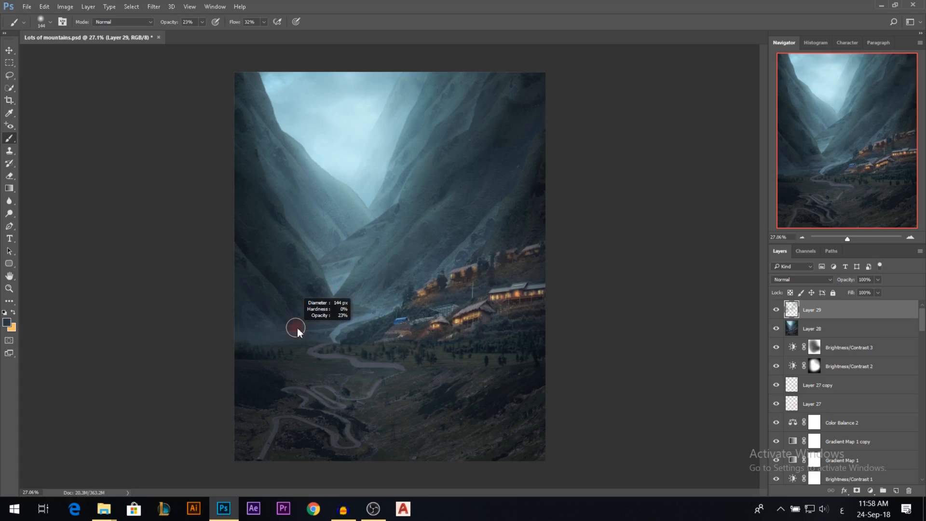
pyautogui.keyDown('alt'); pyautogui.click(293, 122); pyautogui.keyUp('alt')
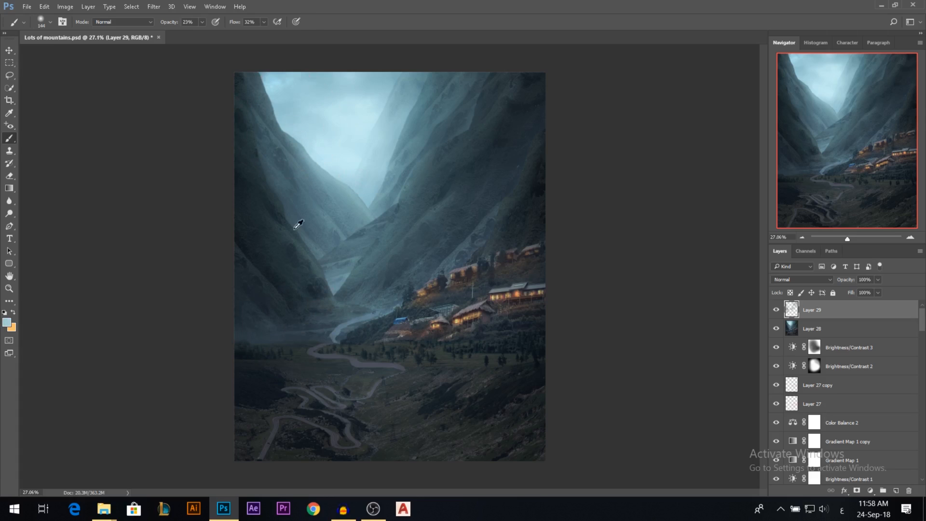
pyautogui.moveTo(323, 338); pyautogui.dragTo(310, 341)
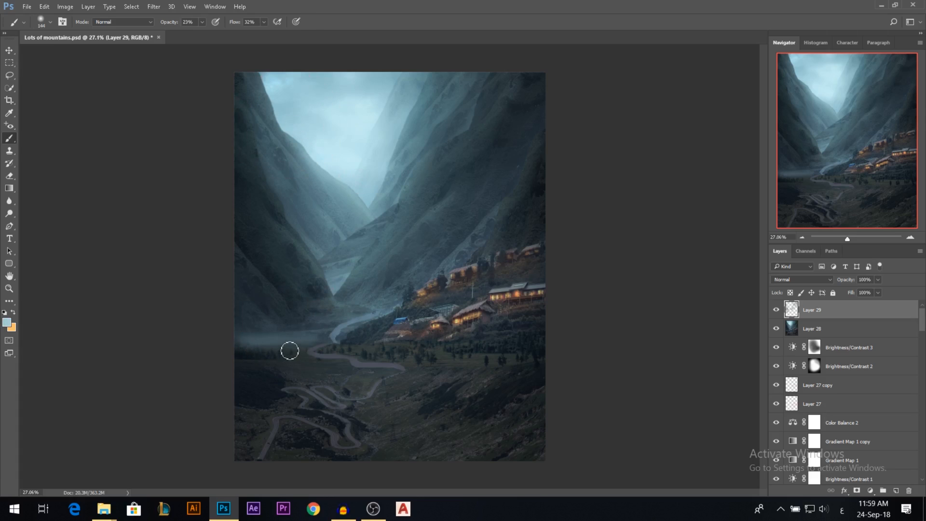
pyautogui.hotkey('ctrl', 'z')
# Sample darker valley tones and paint them softly over the bright river bend below the village.
pyautogui.keyDown('alt'); pyautogui.click(250, 320); pyautogui.keyUp('alt')
pyautogui.keyDown('alt'); pyautogui.rightClick(249, 321); pyautogui.keyUp('alt')
pyautogui.moveTo(324, 340)
pyautogui.mouseDown()
pyautogui.moveTo(262, 346)
pyautogui.moveTo(290, 353)
pyautogui.moveTo(310, 345)
pyautogui.moveTo(244, 352)
pyautogui.moveTo(314, 345)
pyautogui.moveTo(243, 351)
pyautogui.moveTo(393, 356)
pyautogui.moveTo(326, 335)
pyautogui.moveTo(366, 311)
pyautogui.moveTo(339, 333)
pyautogui.moveTo(355, 316)
pyautogui.mouseUp()
pyautogui.keyDown('alt'); pyautogui.click(335, 325); pyautogui.keyUp('alt')
pyautogui.keyDown('alt'); pyautogui.click(308, 351); pyautogui.keyUp('alt')
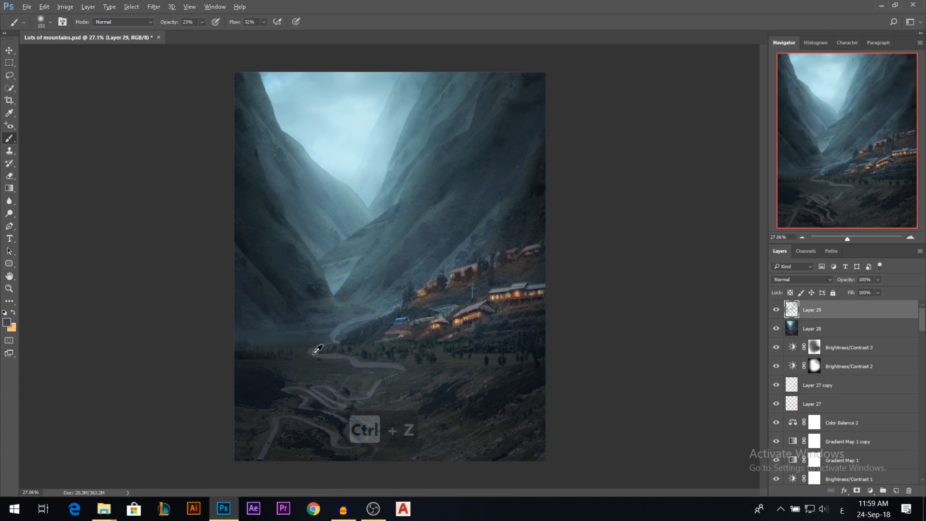
pyautogui.moveTo(333, 334); pyautogui.dragTo(387, 312)
# Paint sampled dark tones over the foreground slope and winding road with a larger soft brush, undoing the unwanted stroke.
pyautogui.moveTo(464, 436); pyautogui.dragTo(511, 448)
pyautogui.keyDown('alt'); pyautogui.click(505, 449); pyautogui.keyUp('alt')
pyautogui.keyDown('alt'); pyautogui.click(302, 433); pyautogui.keyUp('alt')
pyautogui.moveTo(298, 433); pyautogui.dragTo(310, 436)
pyautogui.hotkey('ctrl', 'z')
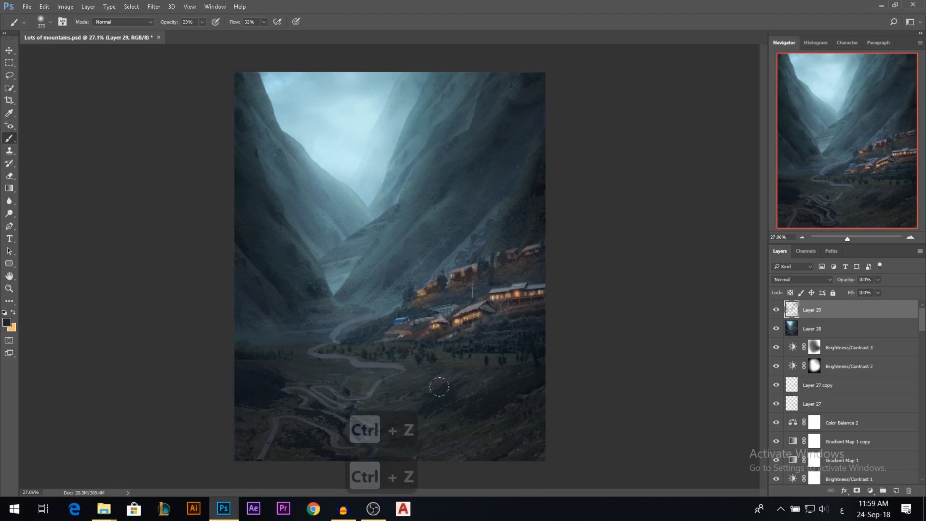
pyautogui.press('v')
pyautogui.scroll(-3, 454, 328)
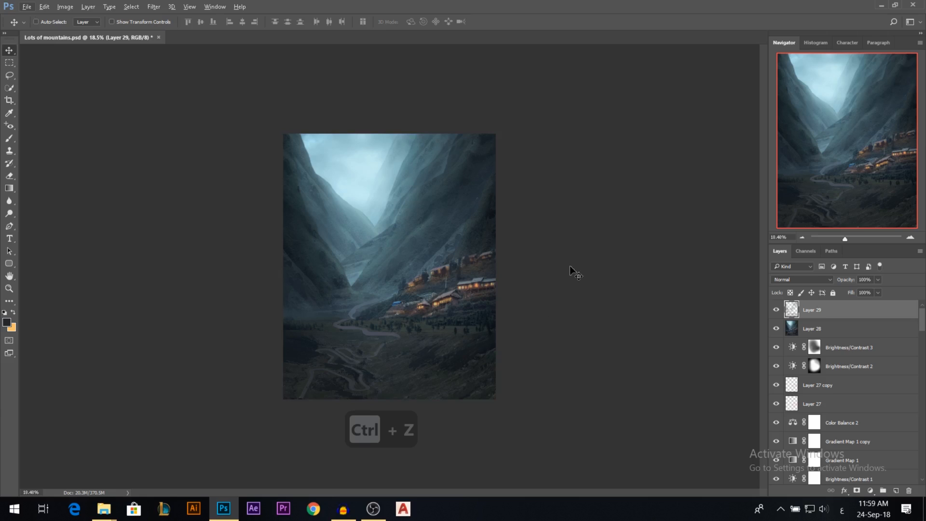
pyautogui.scroll(3, 484, 280)
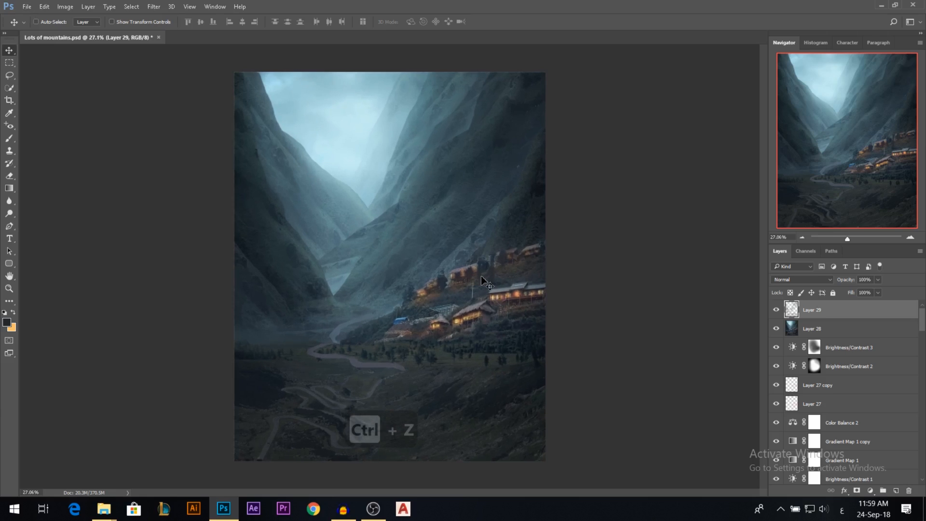